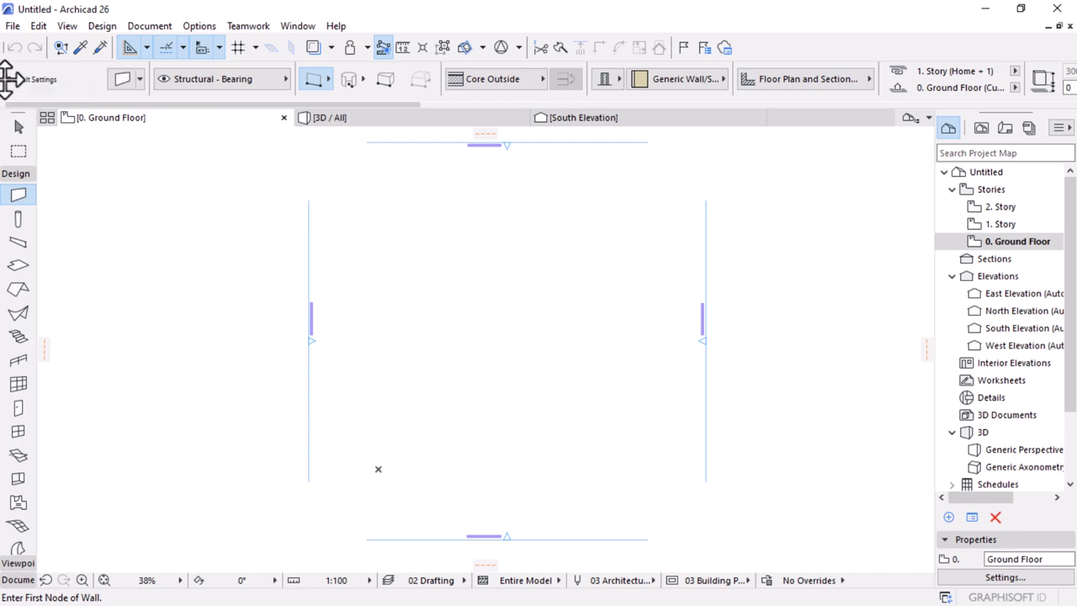
Step: Dock the Info Box vertically beside the toolbox
drag(7, 78, 43, 204)
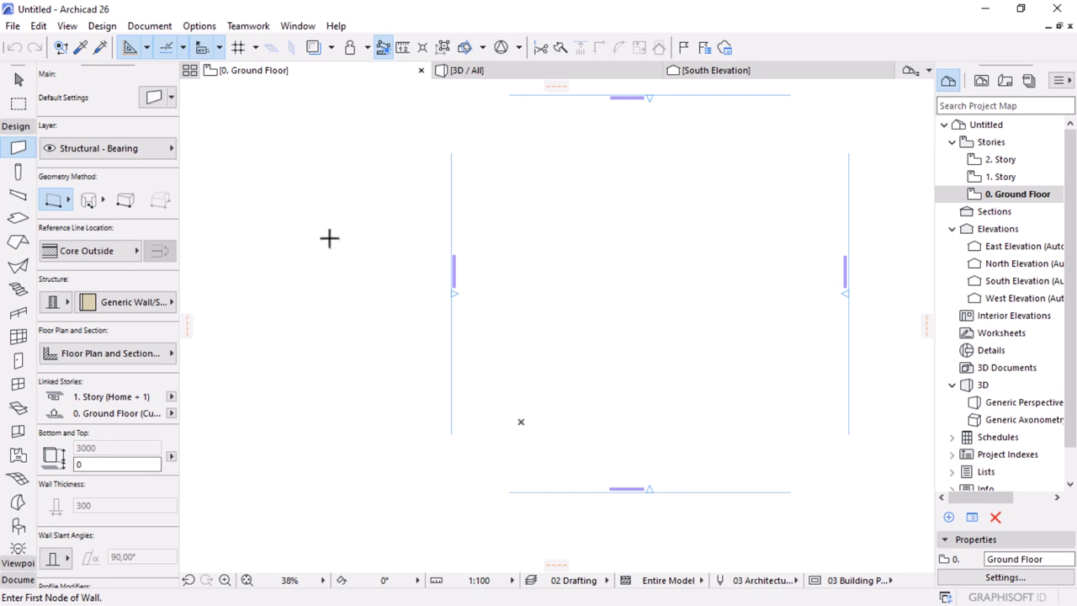
scroll(773, 153, up, 1)
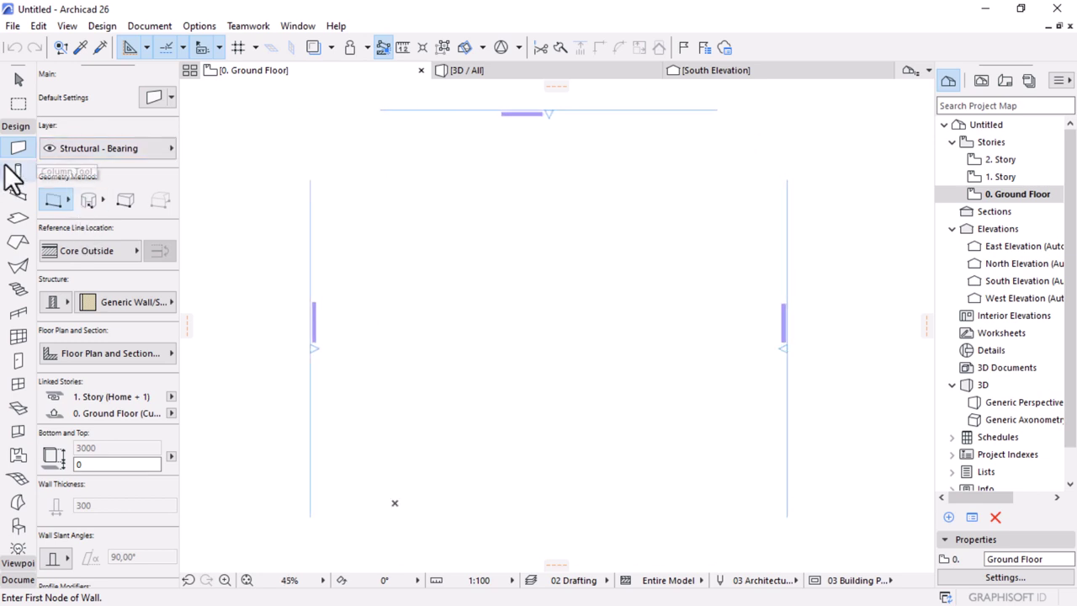
Step: Set up the Slab tool with a basic structure using the Timber - Structural building material
click(17, 221)
click(17, 221)
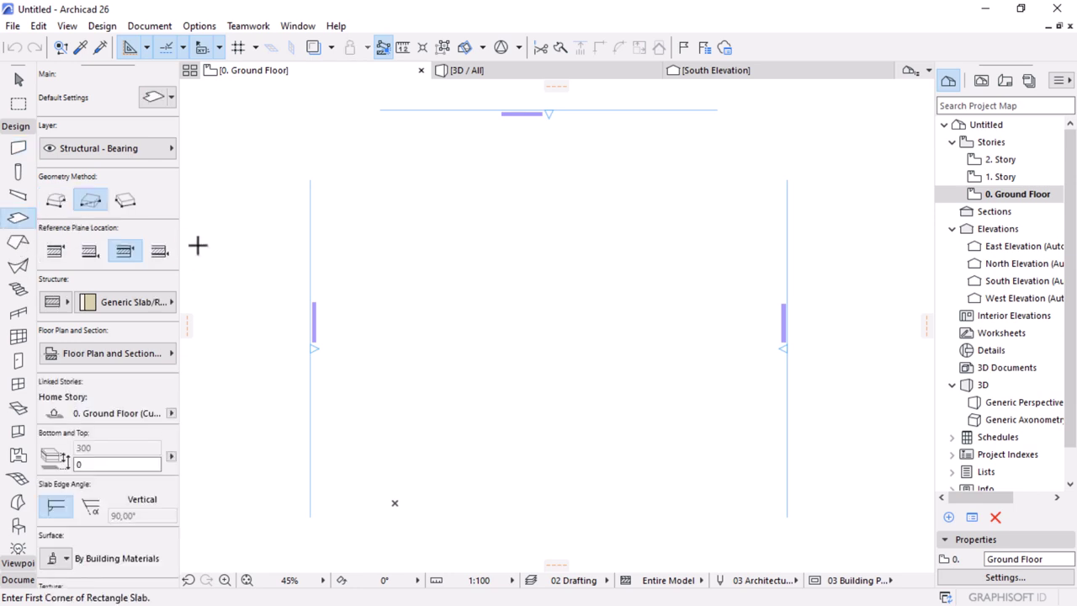
click(53, 301)
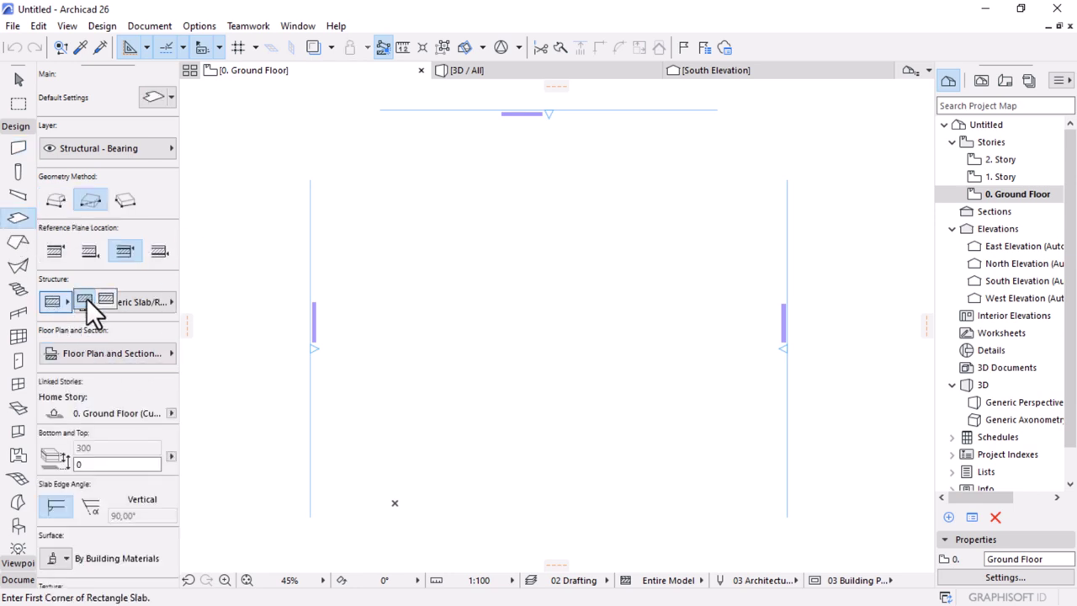
click(86, 297)
click(101, 305)
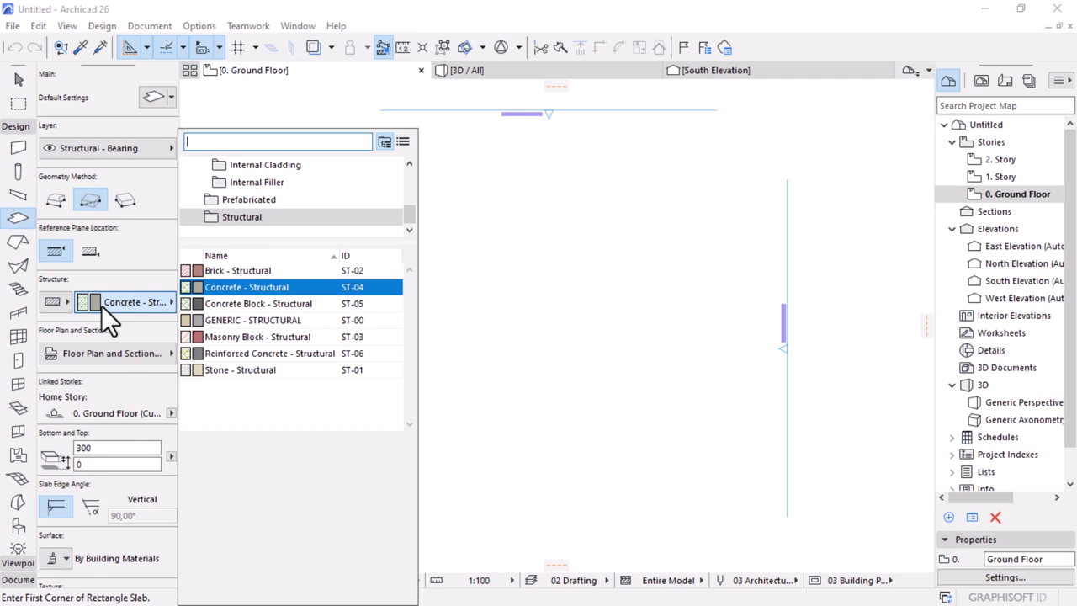
text(tim)
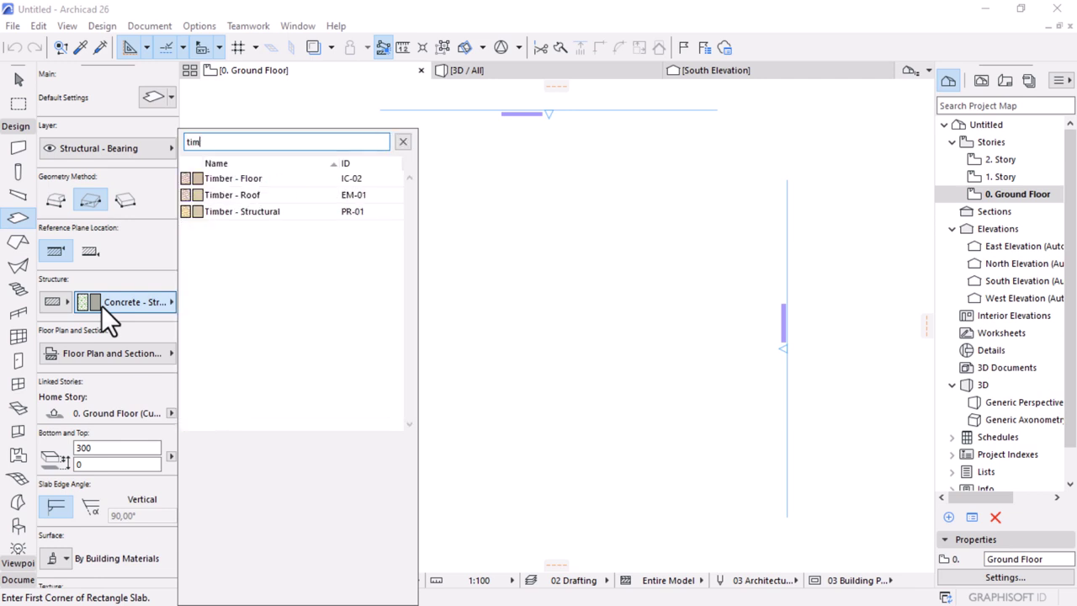
click(258, 211)
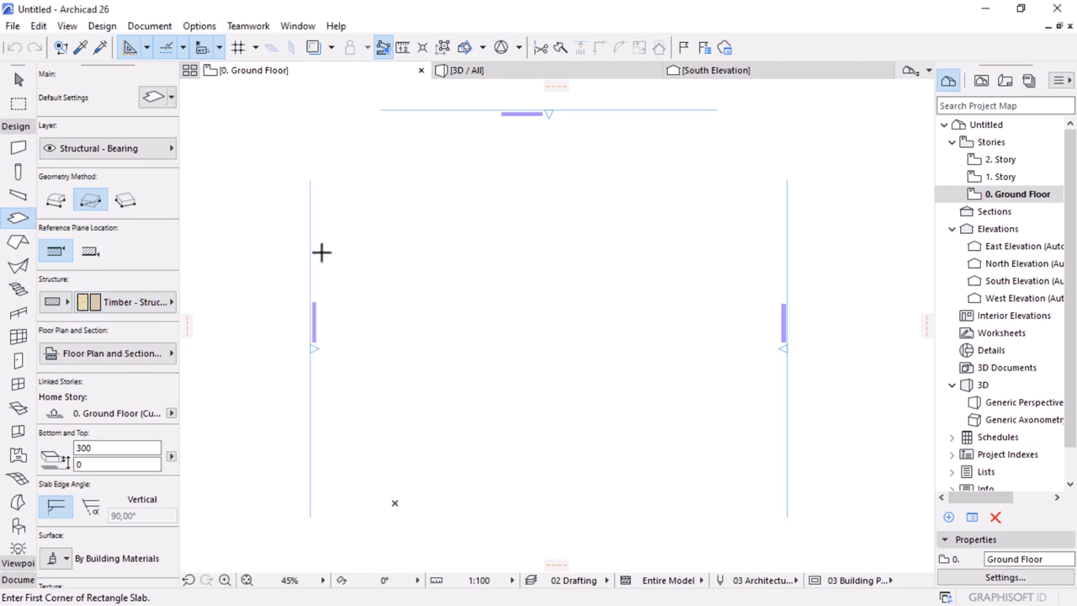
Step: Set the slab's reference plane location to Bottom and its thickness to 20 mm
click(90, 252)
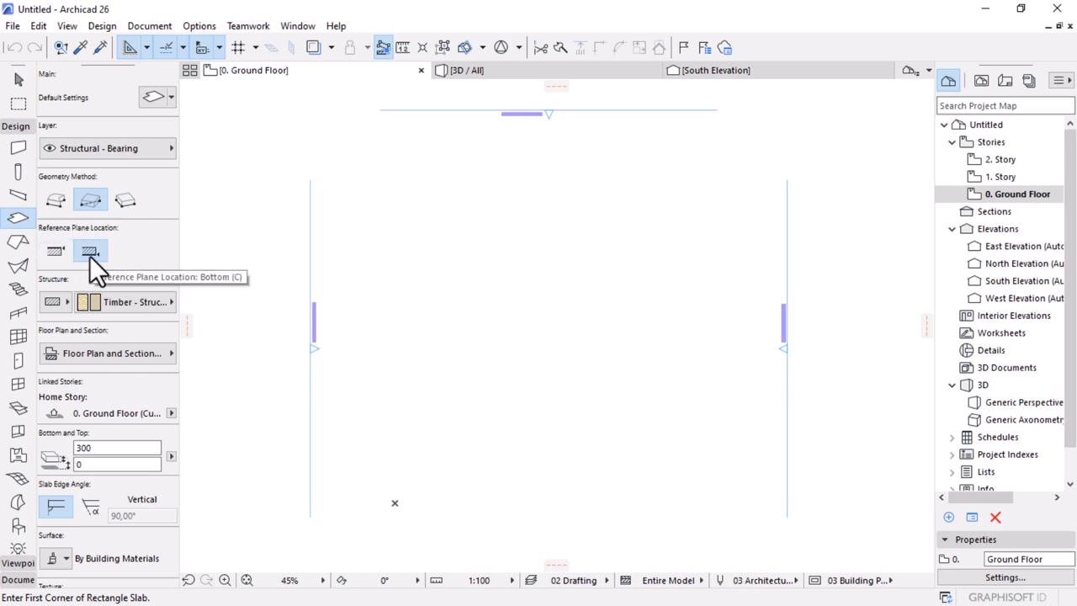
click(95, 448)
double_click(95, 447)
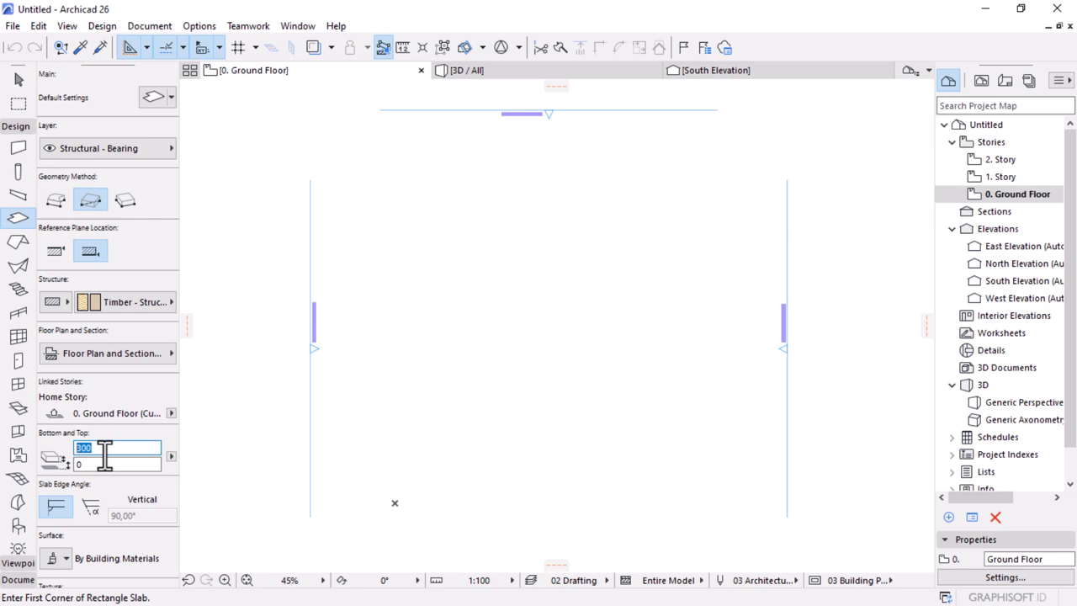
text(20)
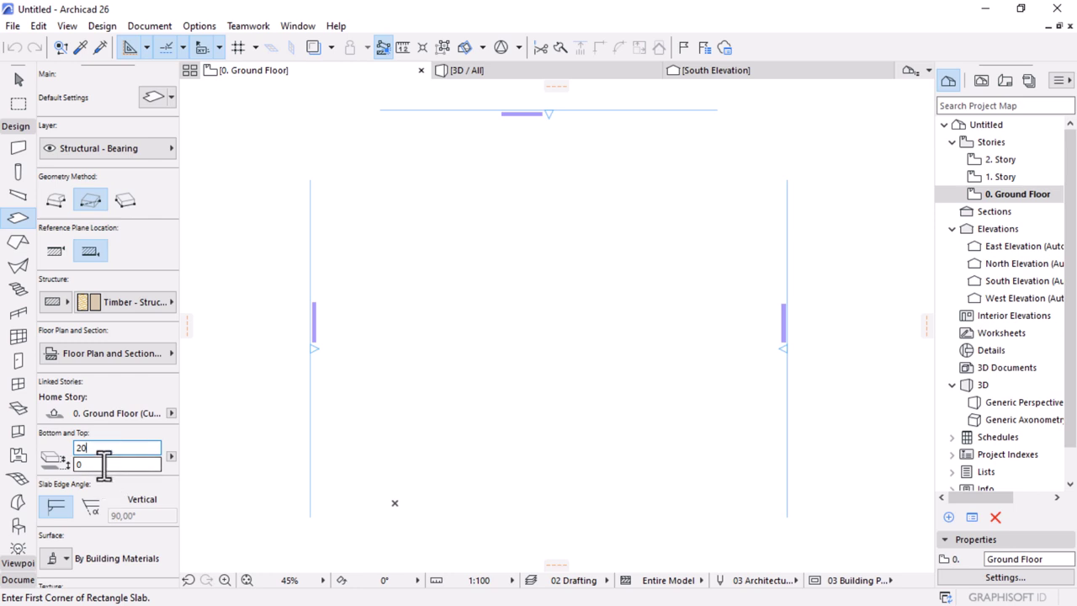
click(102, 463)
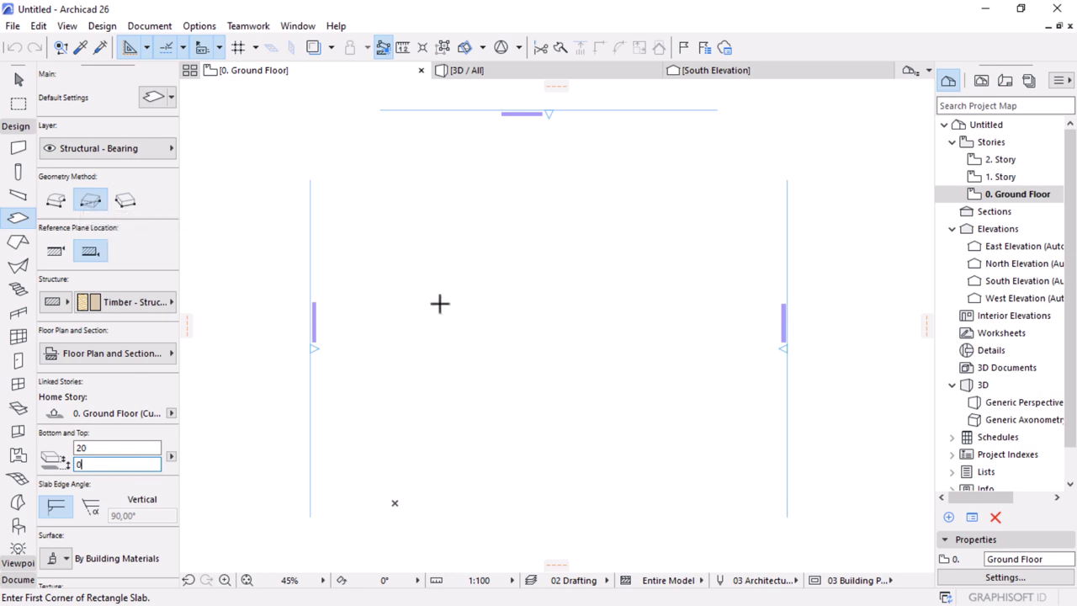
Step: Draw a rectangular slab 2000 mm wide by 1000 mm deep on the Ground Floor plan
click(443, 247)
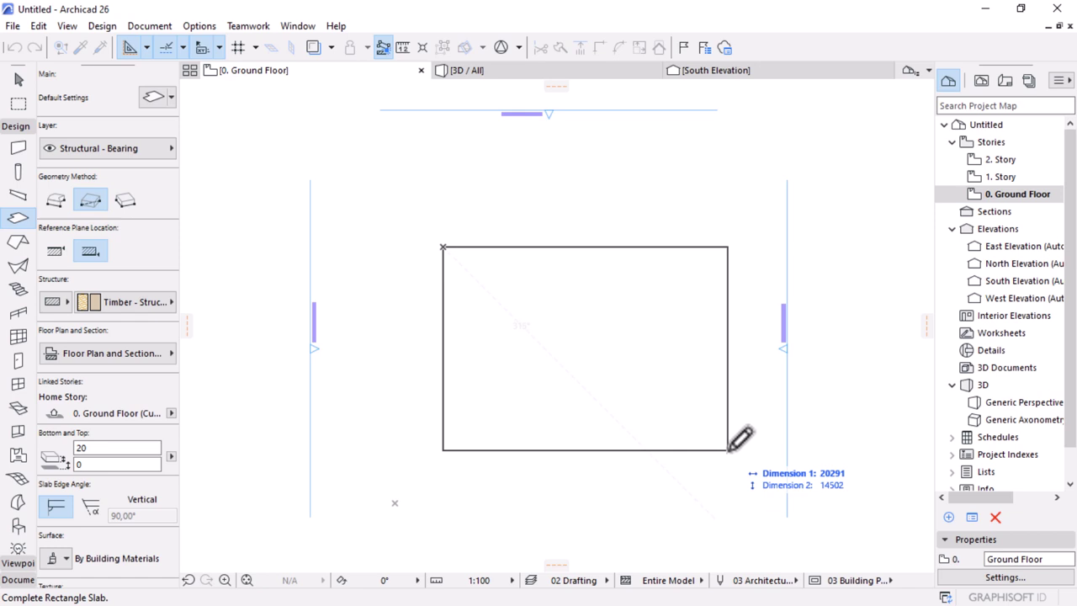
text(2000)
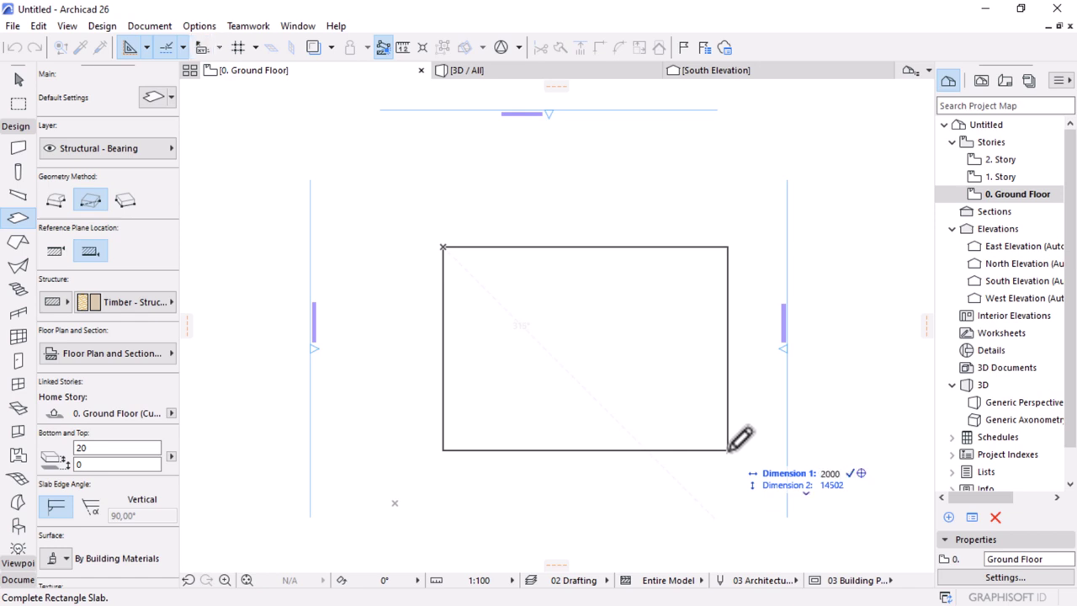
key(Tab)
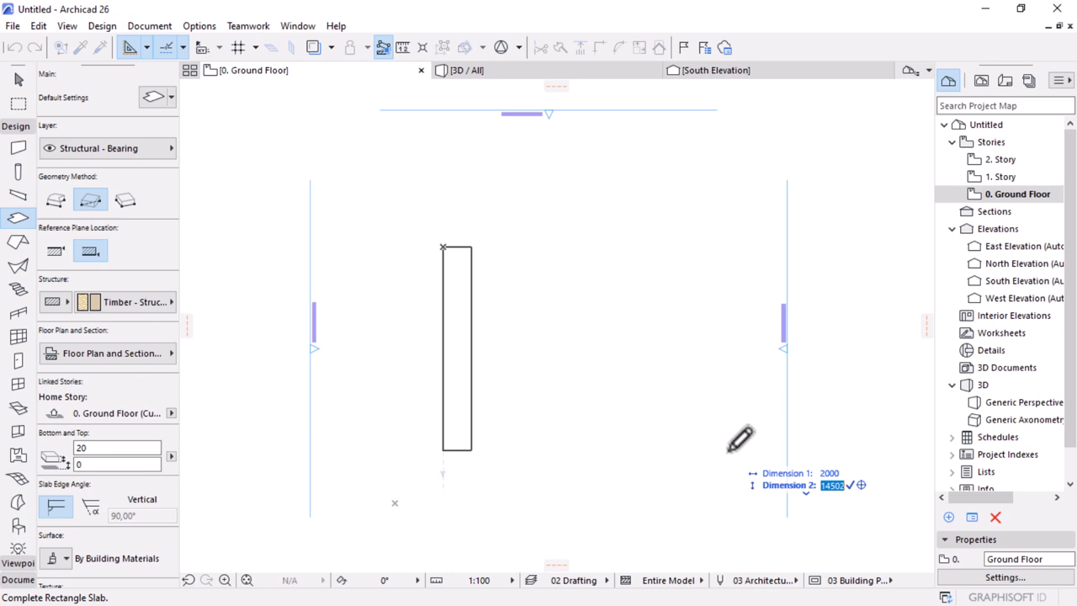
text(722)
key(BackSpace)
key(BackSpace)
key(BackSpace)
text(1000)
key(Return)
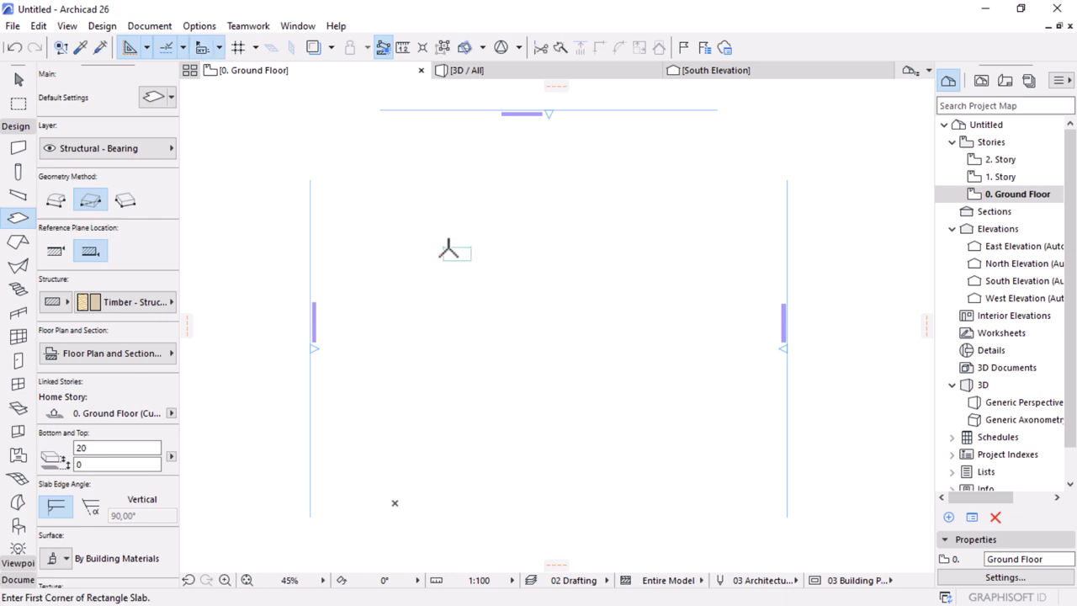
Step: Move the slab by its lower-left corner onto the project origin and deselect it
scroll(513, 244, up, 3)
scroll(501, 228, up, 3)
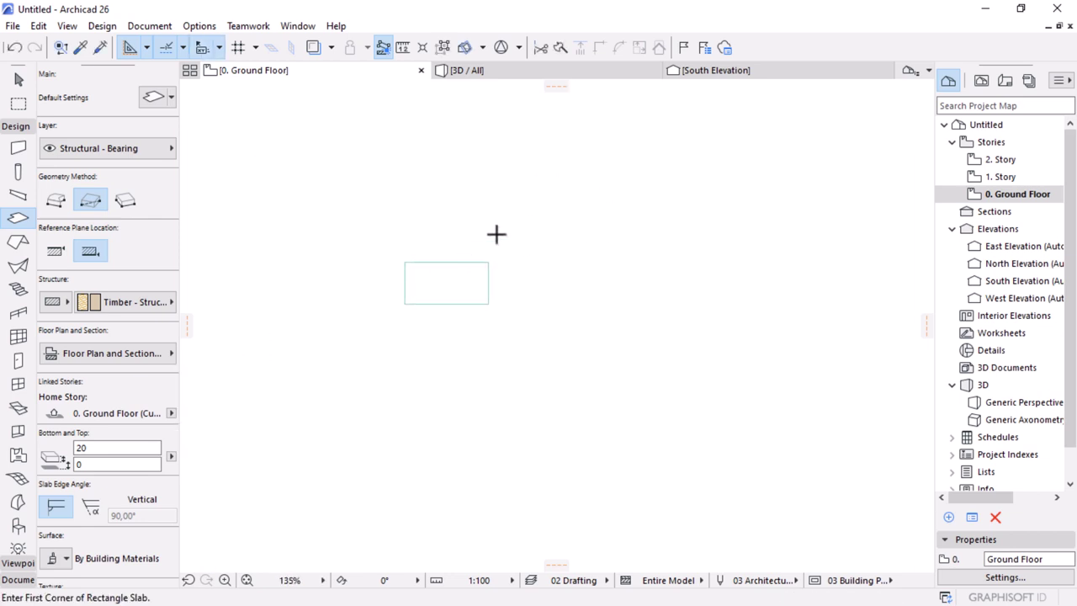
scroll(404, 260, up, 3)
scroll(429, 286, up, 4)
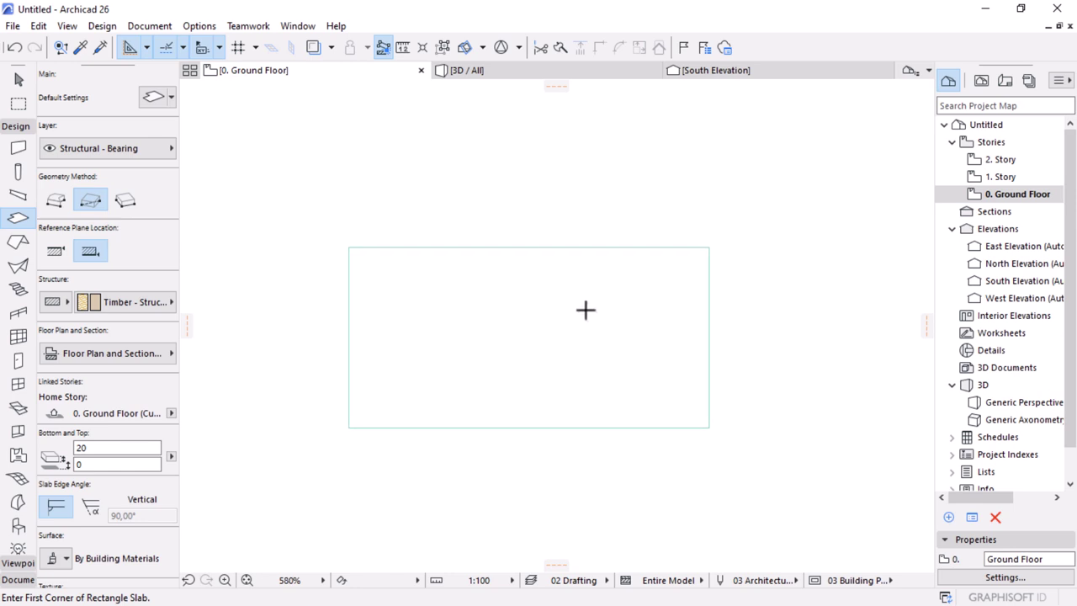
click(18, 81)
click(602, 344)
mouse_move(611, 265)
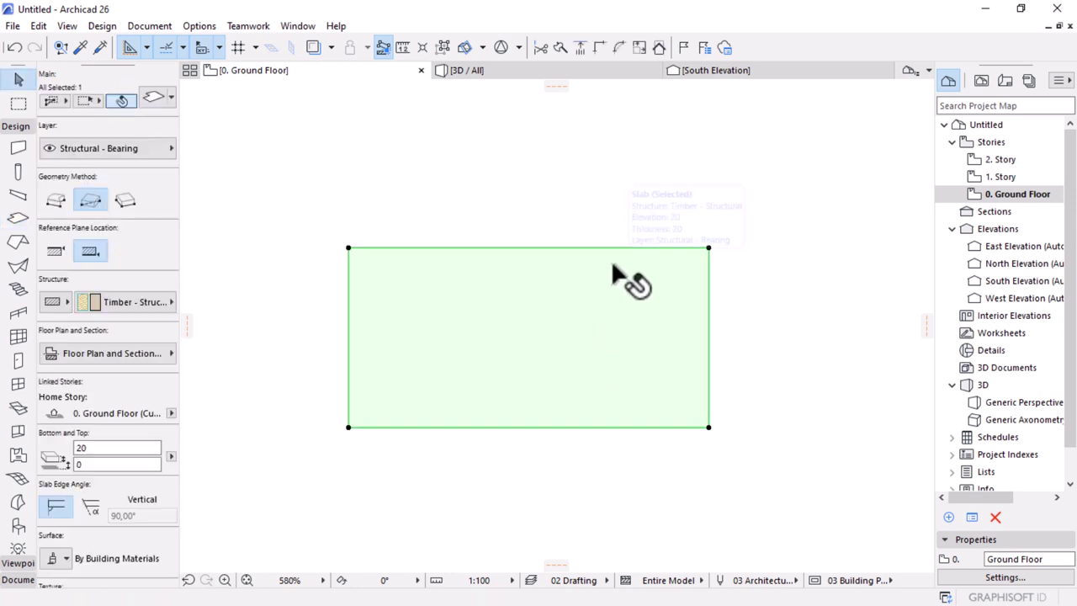
scroll(740, 221, down, 8)
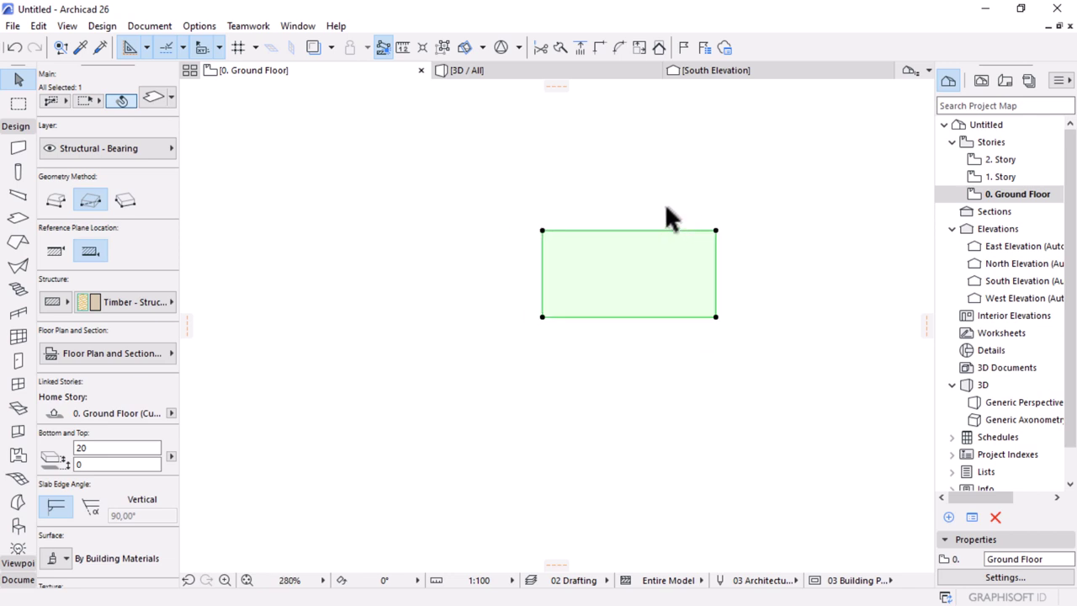
scroll(608, 303, down, 4)
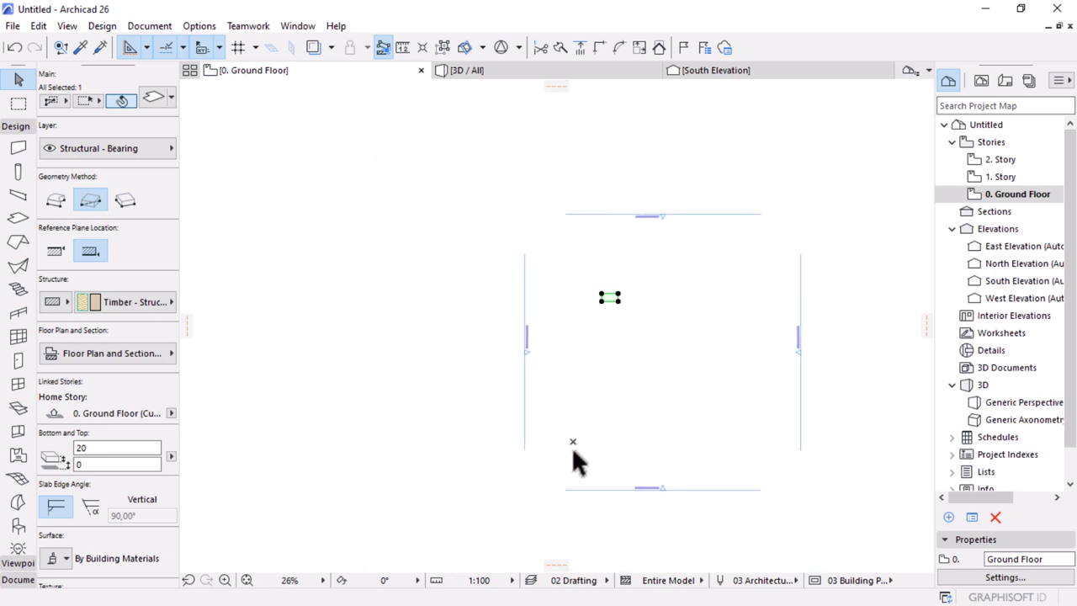
key(ctrl+d)
click(601, 299)
scroll(604, 470, up, 3)
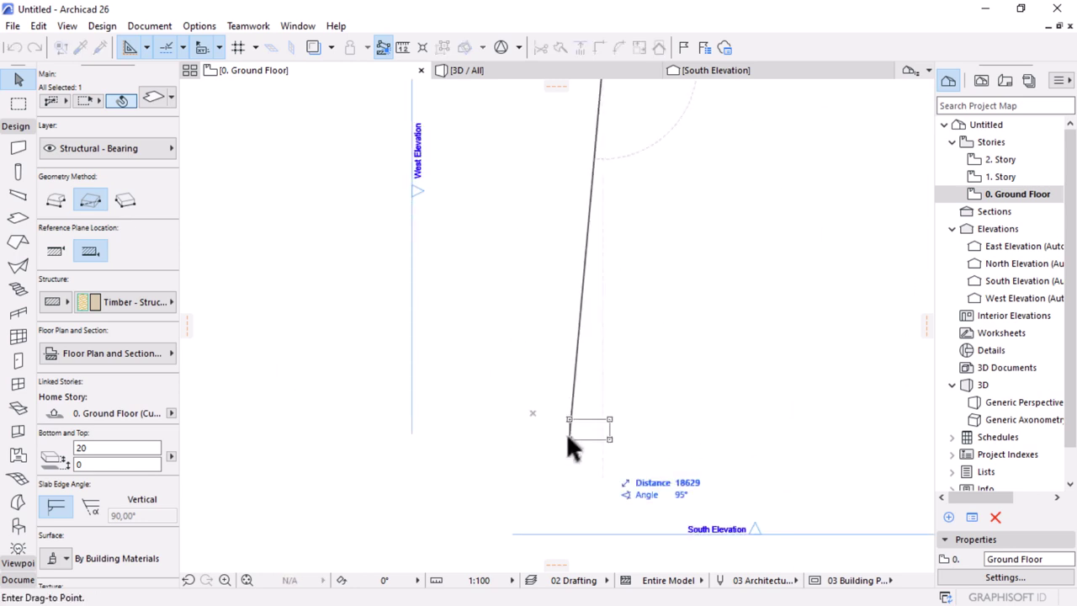
click(533, 411)
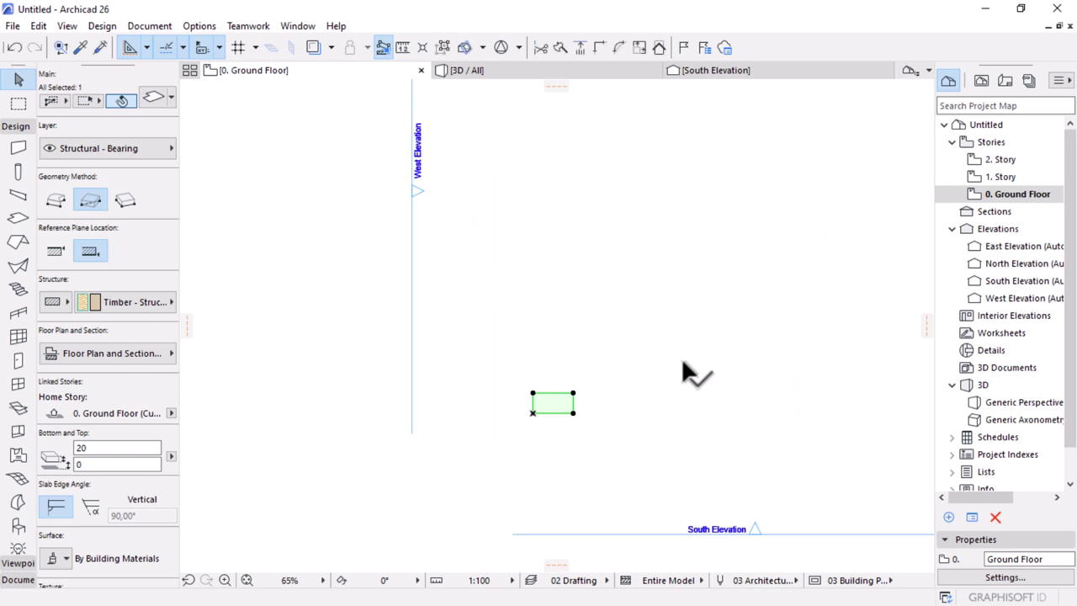
scroll(551, 413, up, 5)
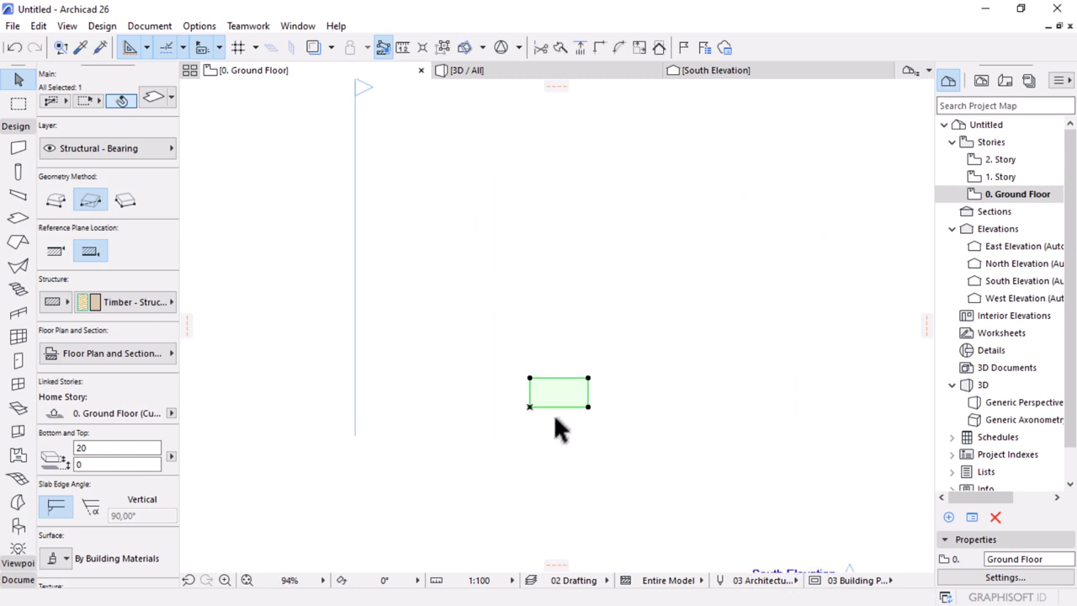
scroll(562, 408, up, 2)
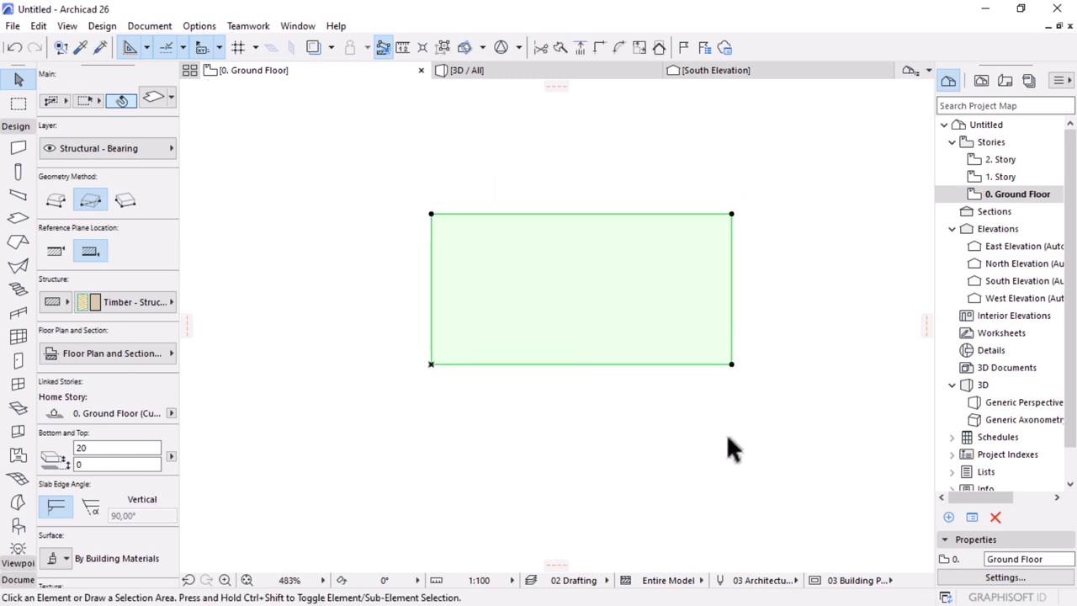
click(729, 446)
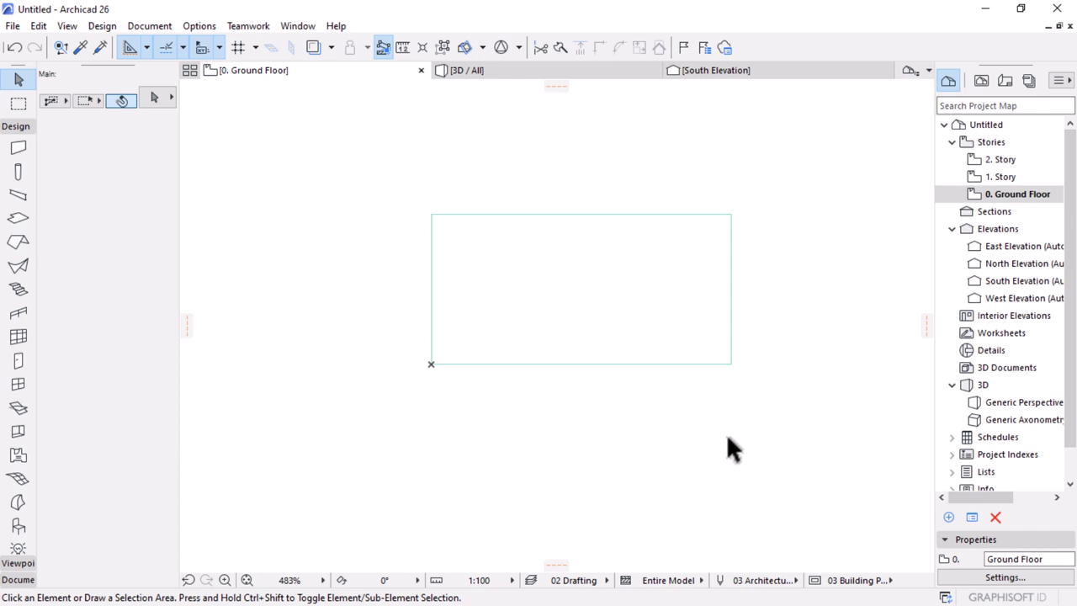
Step: Show the slab in the 3D perspective view, fitted to the window
click(599, 234)
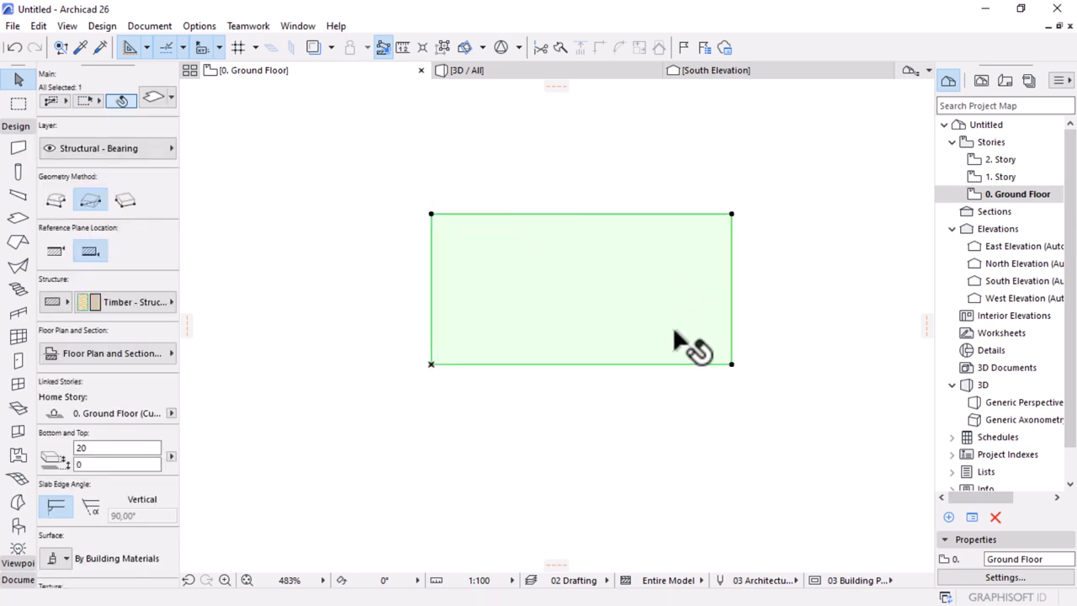
click(528, 70)
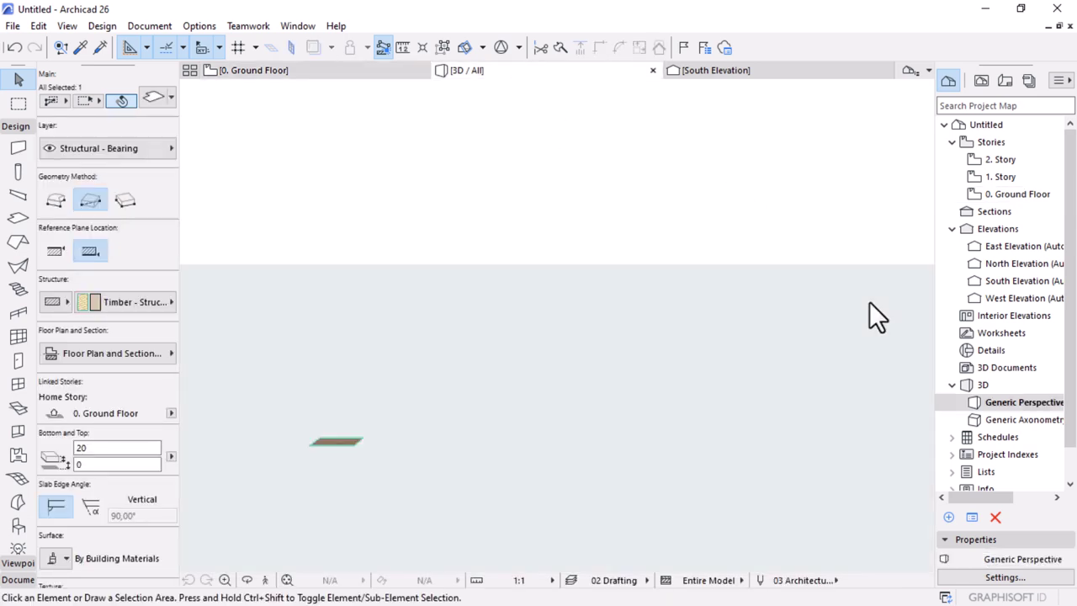
click(287, 580)
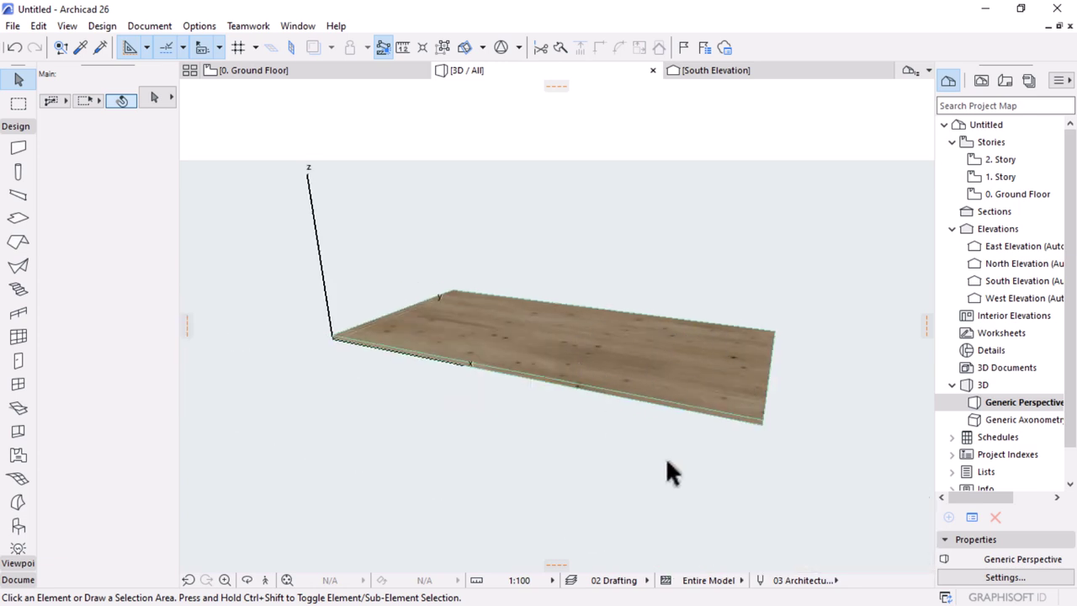
Step: Set the slab's cut, uncut and hidden line pens to black pen 1 (0.13 mm), and return to the Ground Floor plan
click(637, 397)
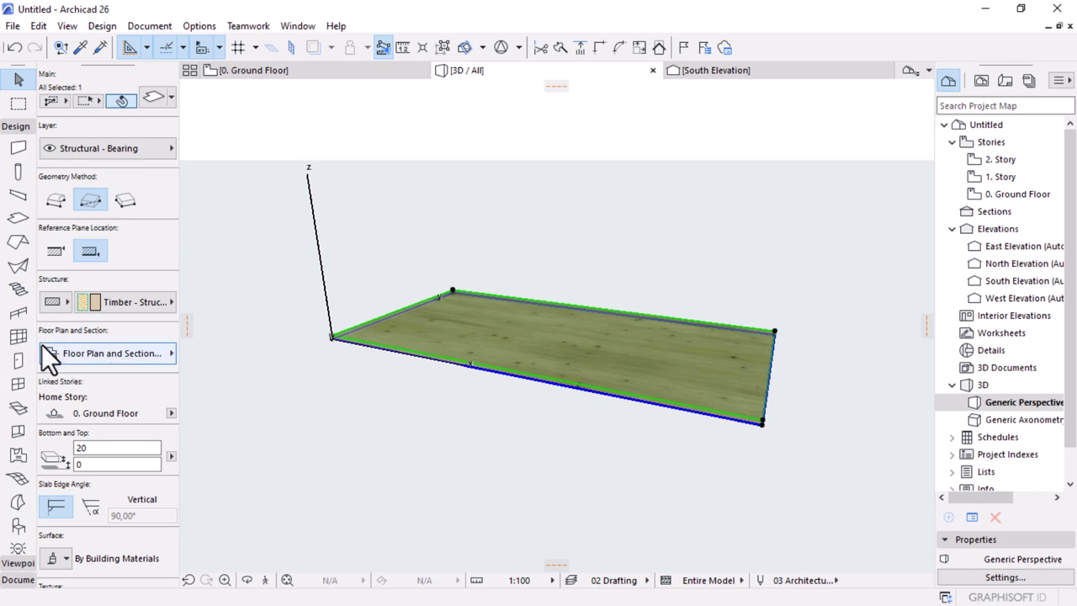
click(110, 359)
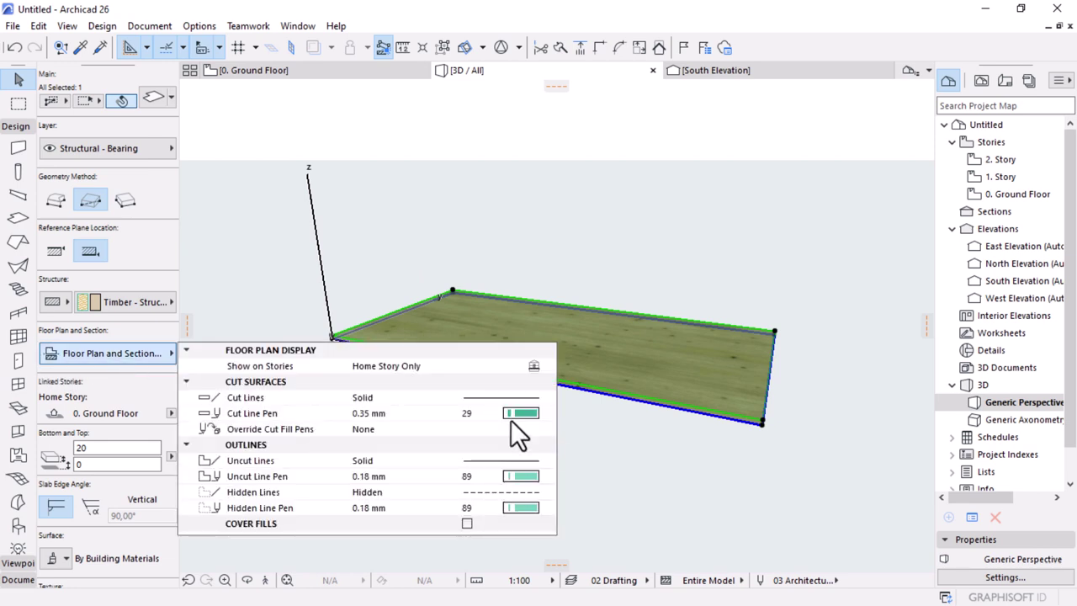
click(524, 414)
click(562, 407)
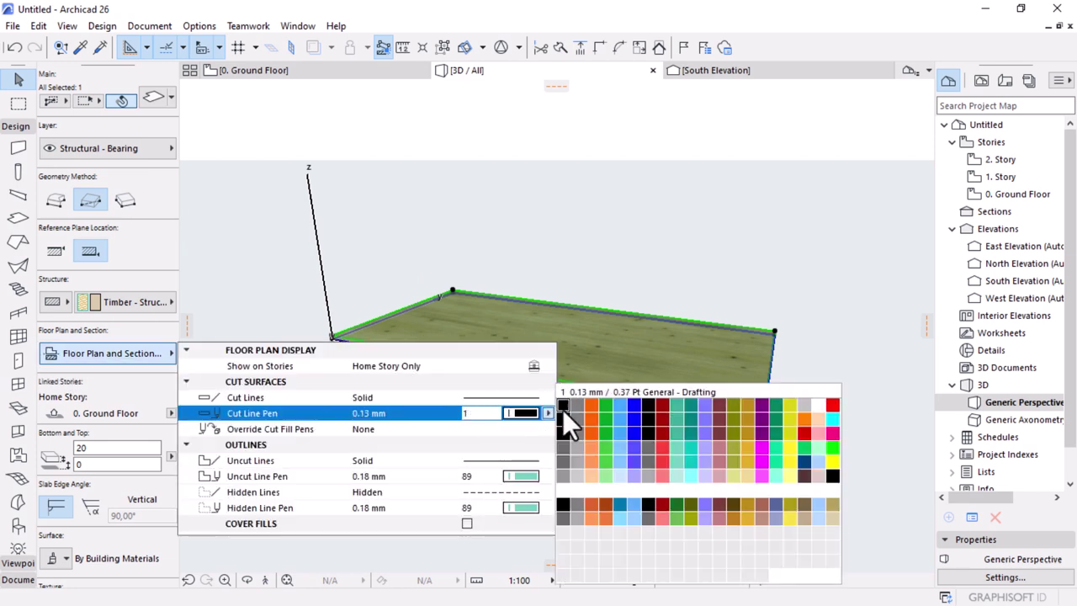
click(529, 462)
click(527, 481)
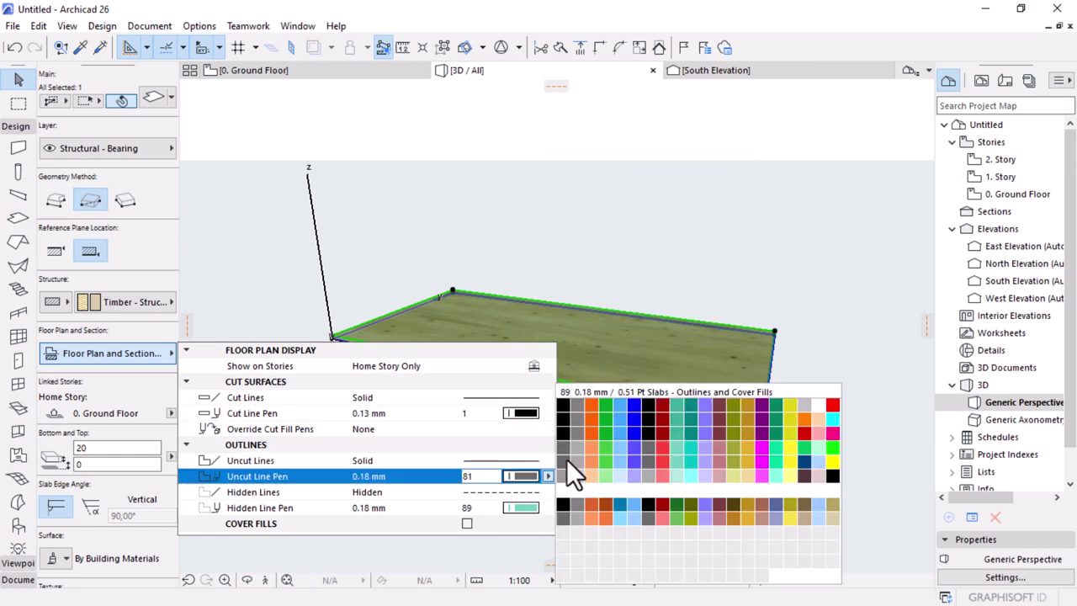
click(559, 403)
click(521, 507)
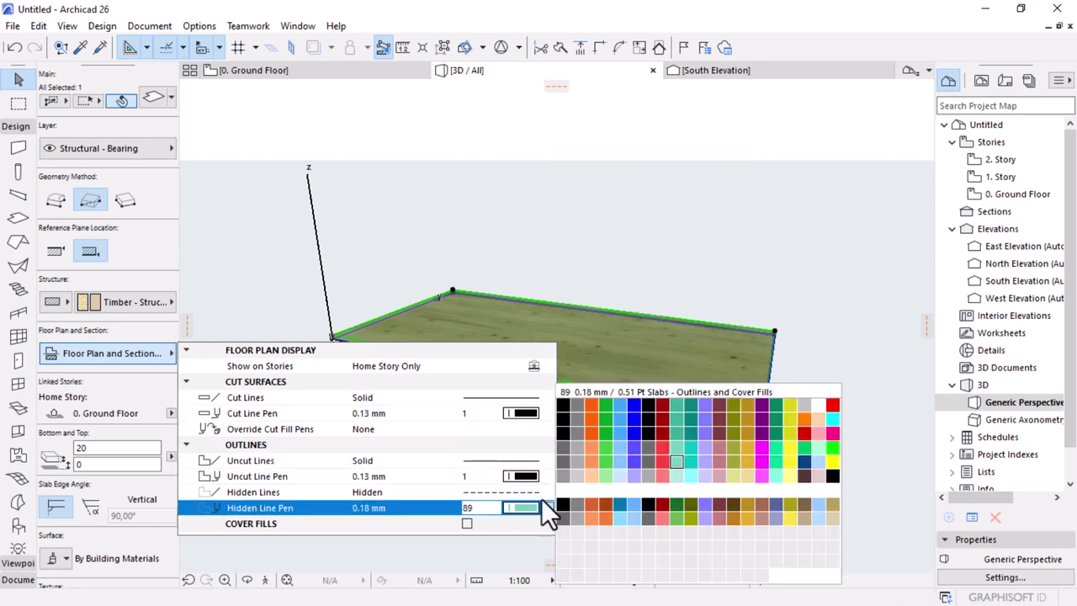
click(564, 407)
click(770, 524)
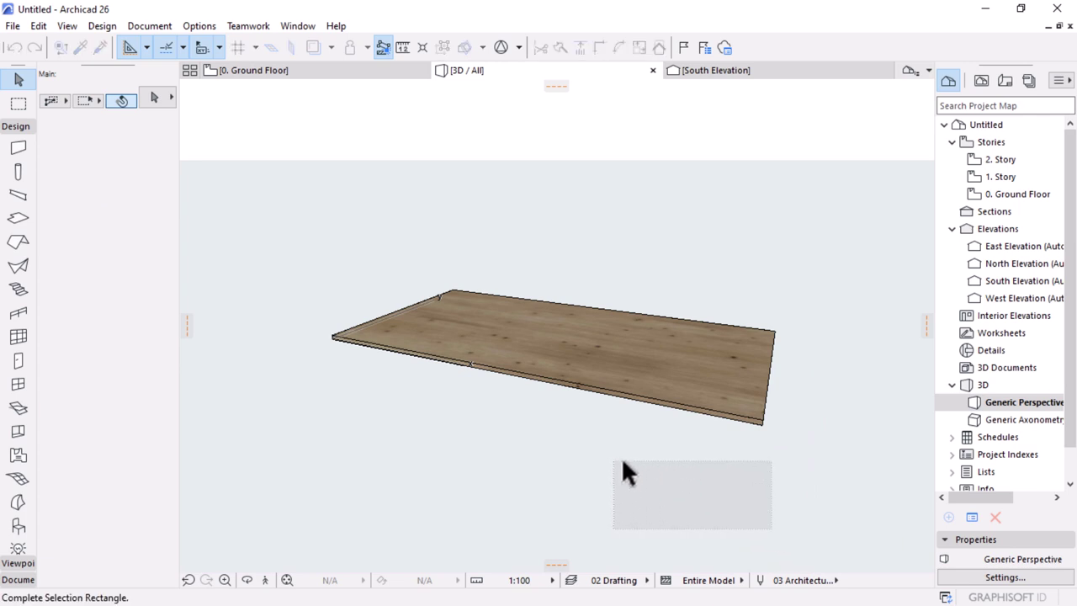
click(812, 479)
click(331, 74)
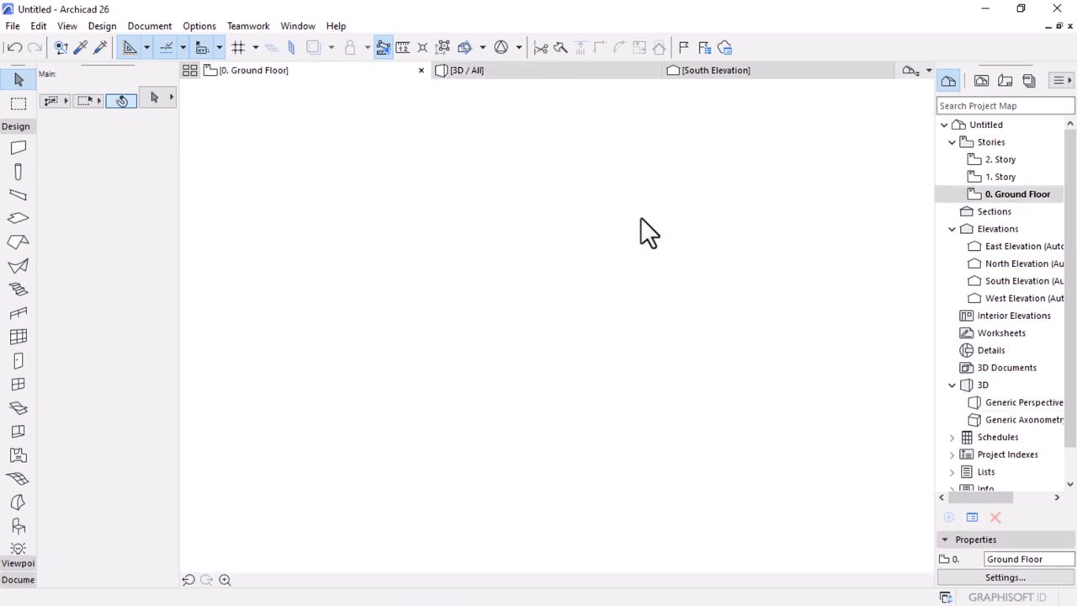
Step: Start the Column tool on the Ground Floor plan and set its building material to Steel
click(817, 376)
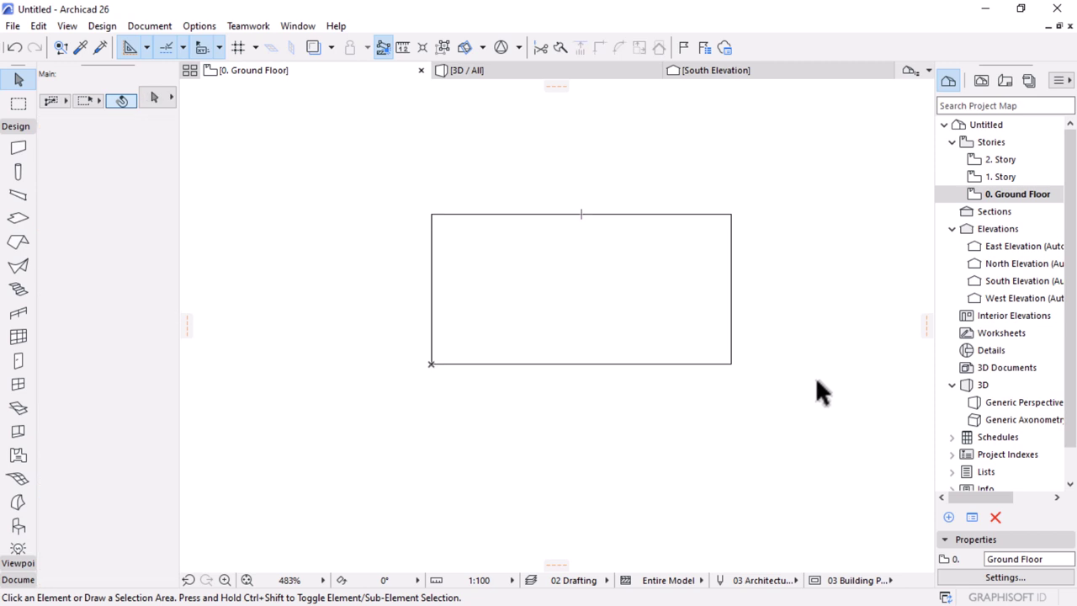
scroll(783, 268, up, 1)
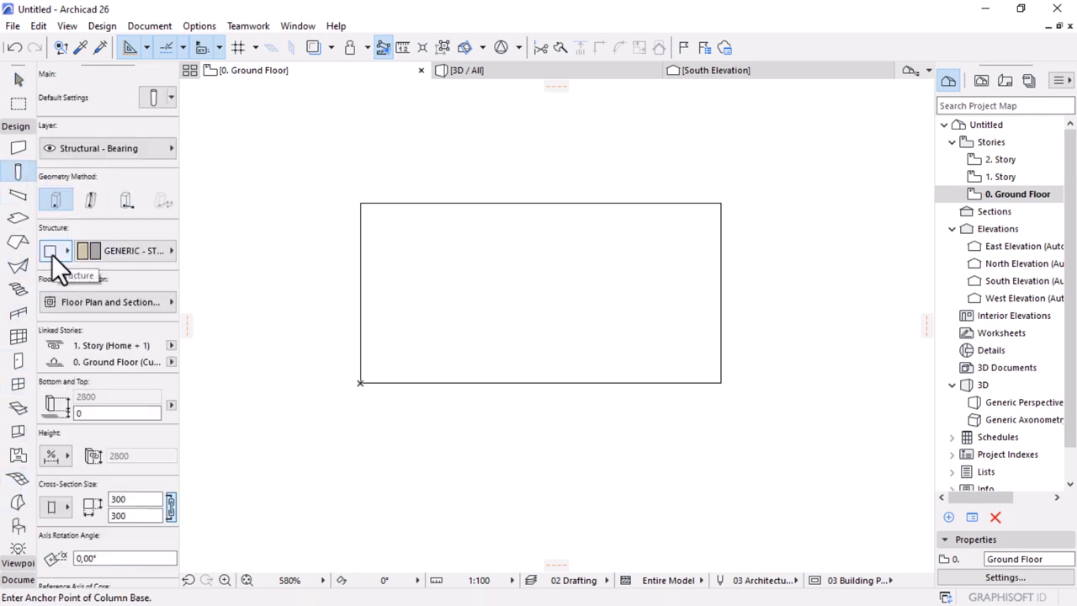
click(109, 251)
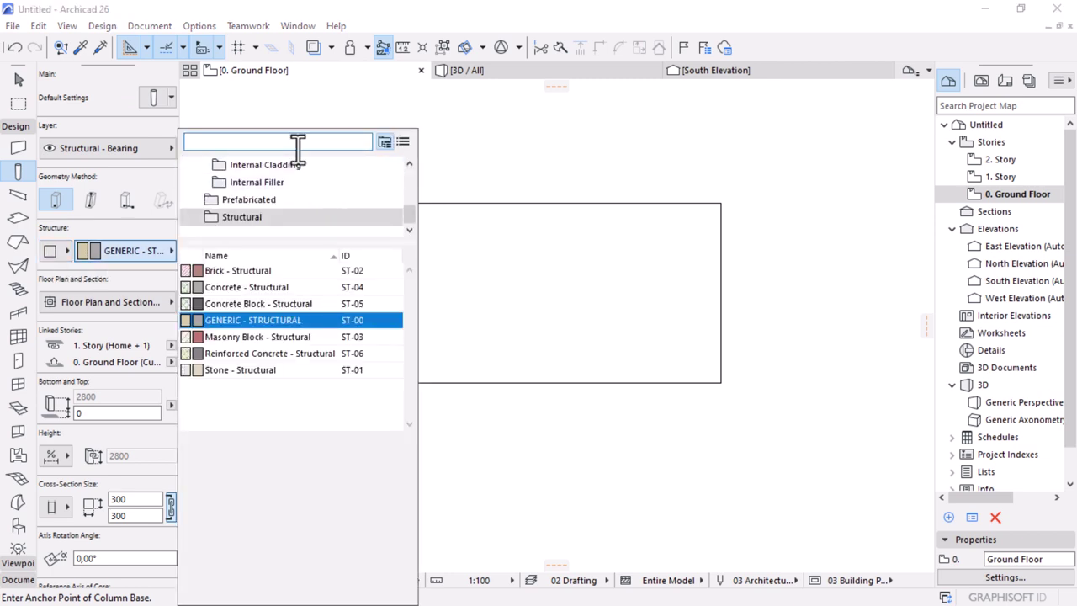
text(steel)
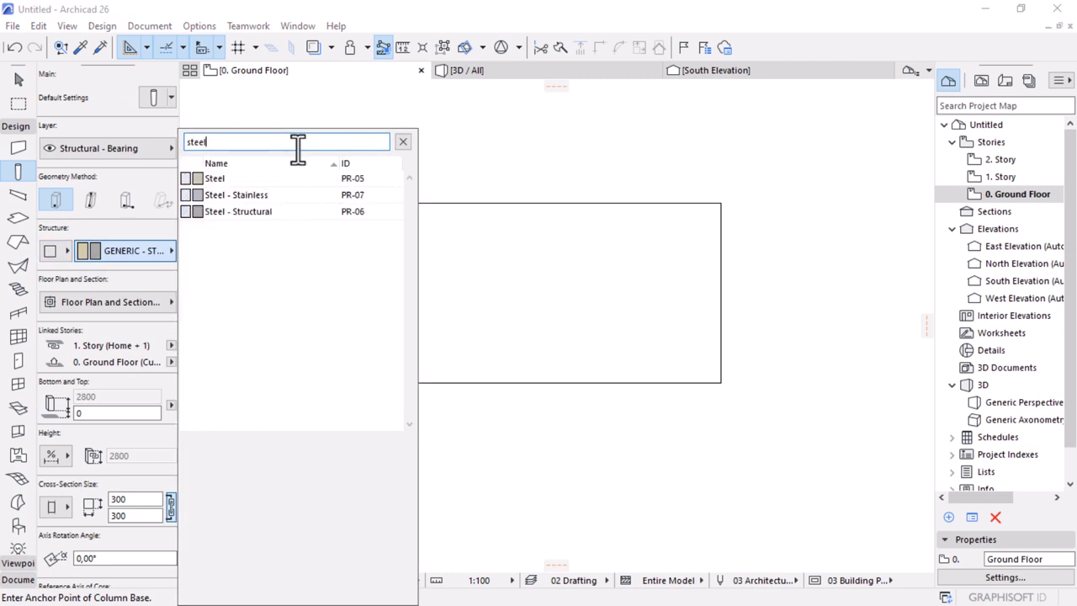
click(223, 179)
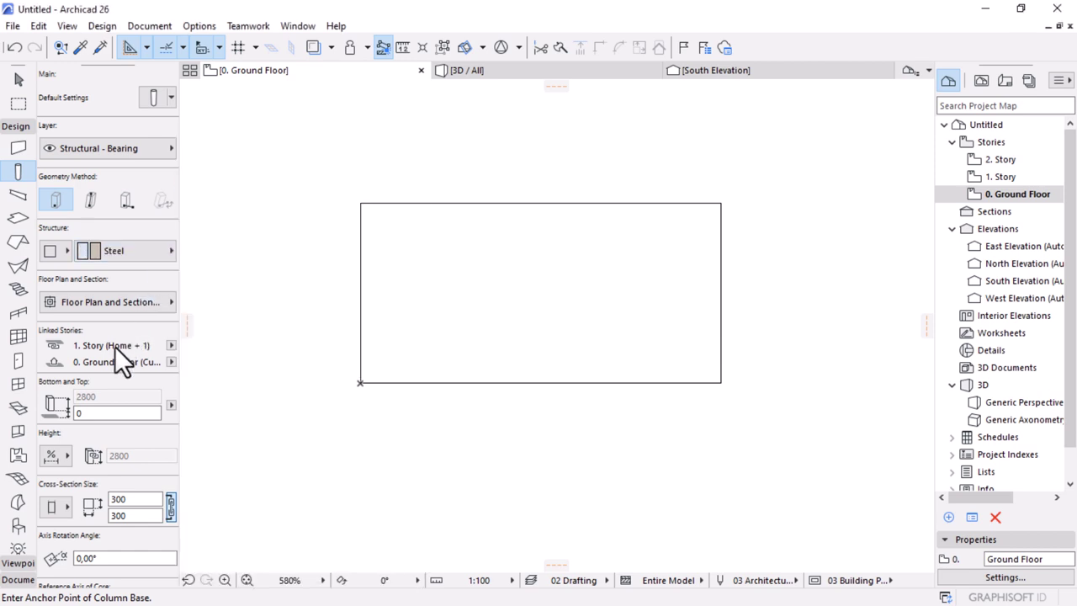
Step: Set the column's top link to Not Linked and its top offset to 722 mm
scroll(114, 355, down, 3)
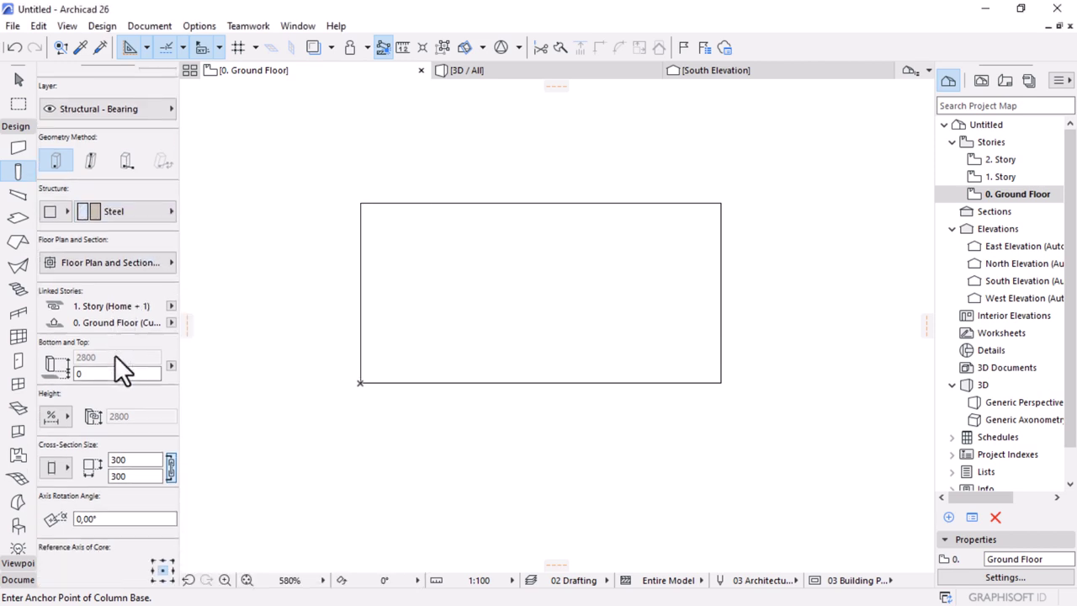
click(170, 287)
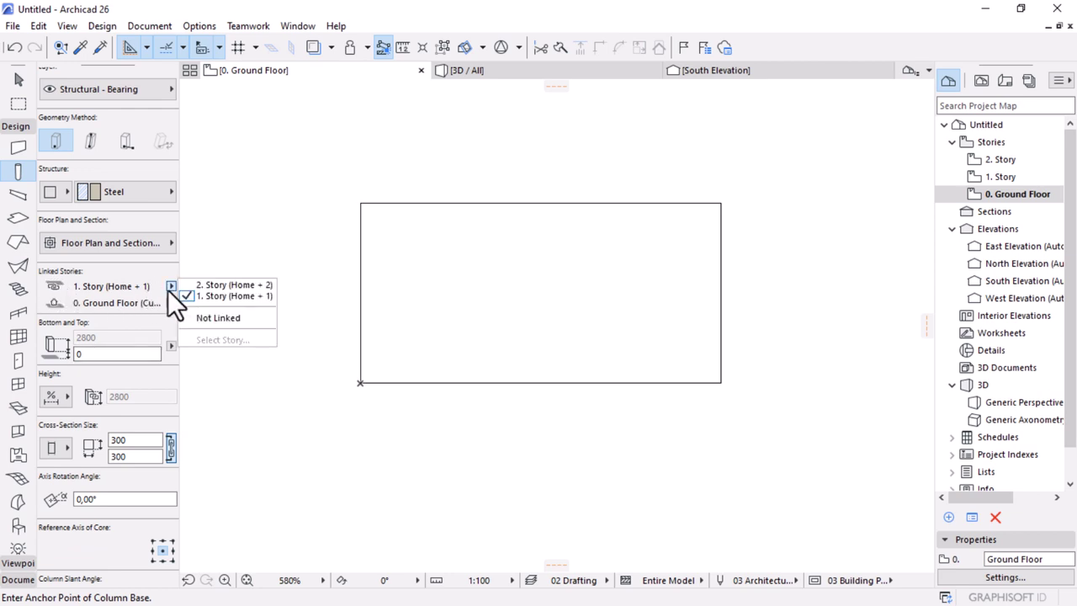
click(225, 318)
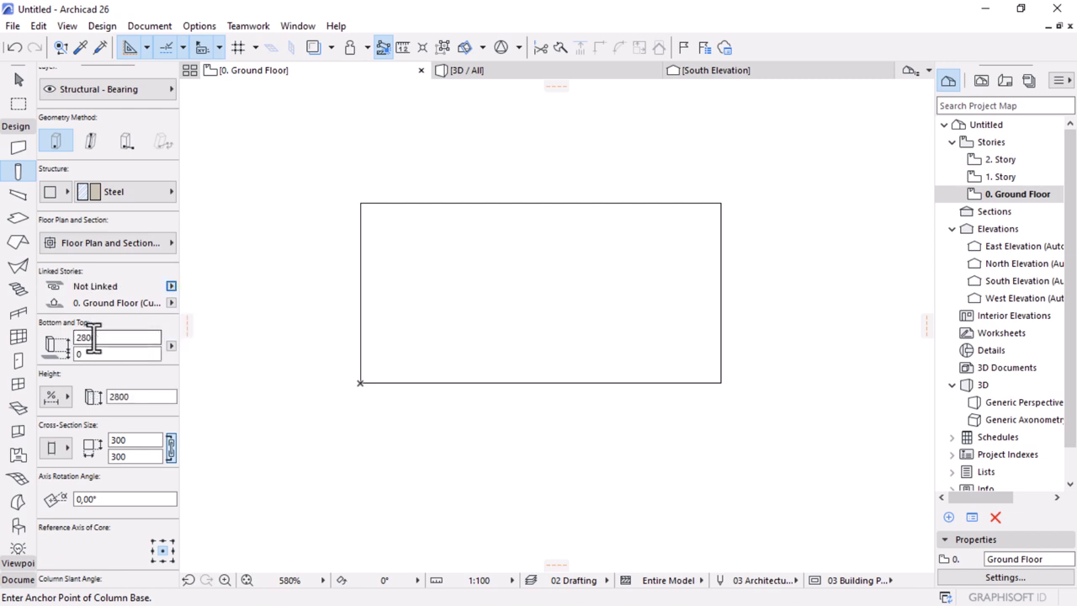
click(124, 338)
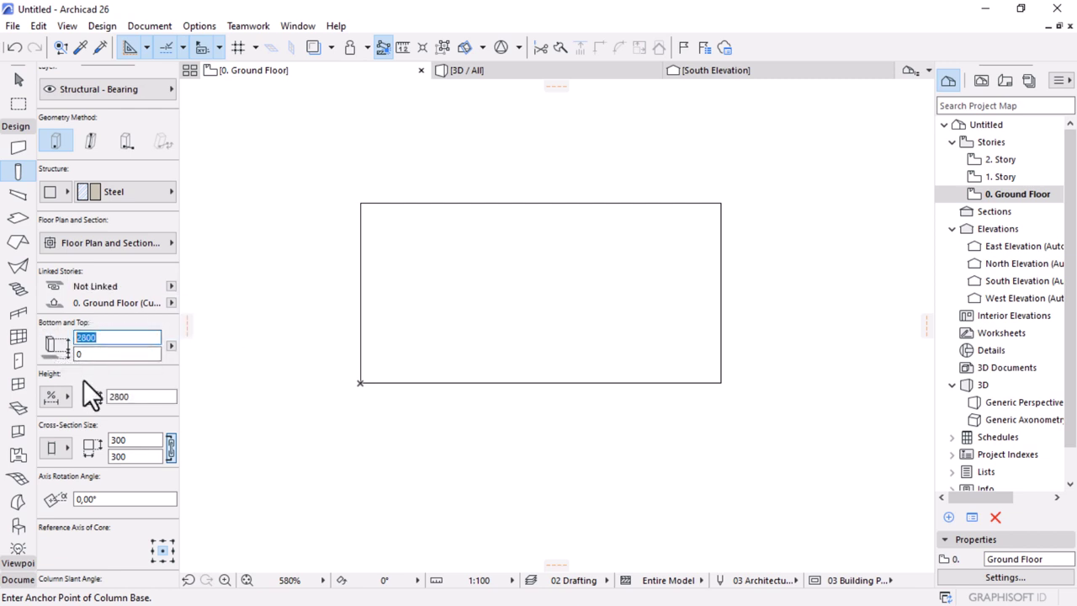
text(722)
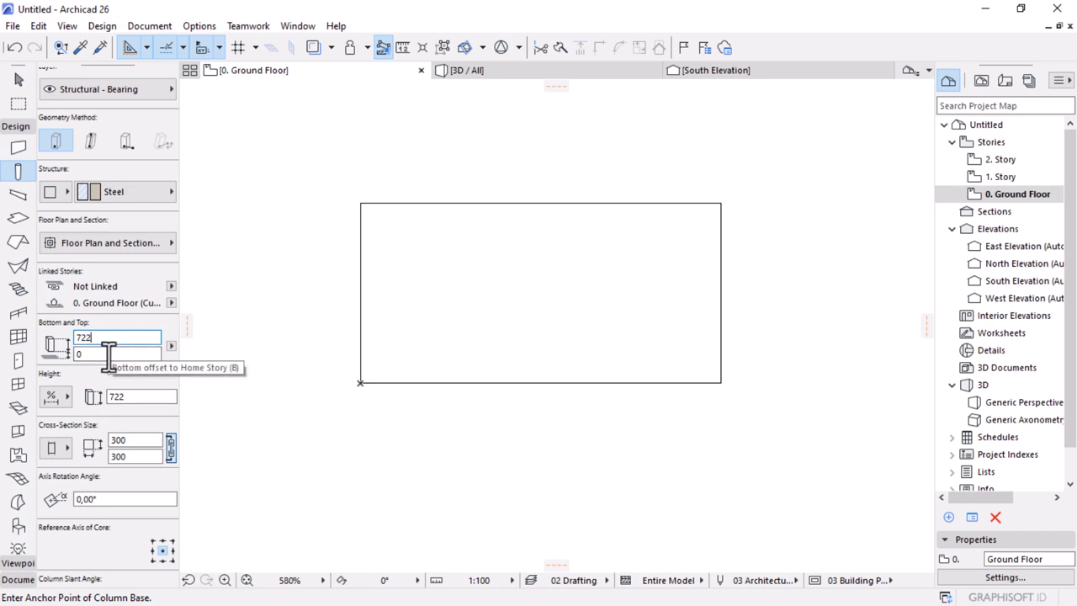
click(106, 354)
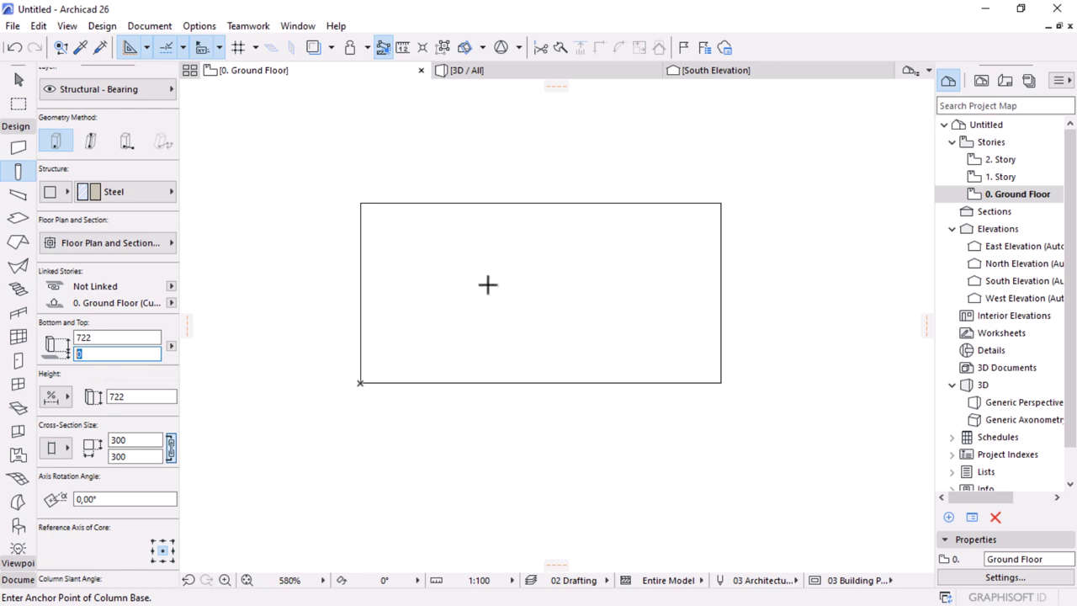
click(91, 345)
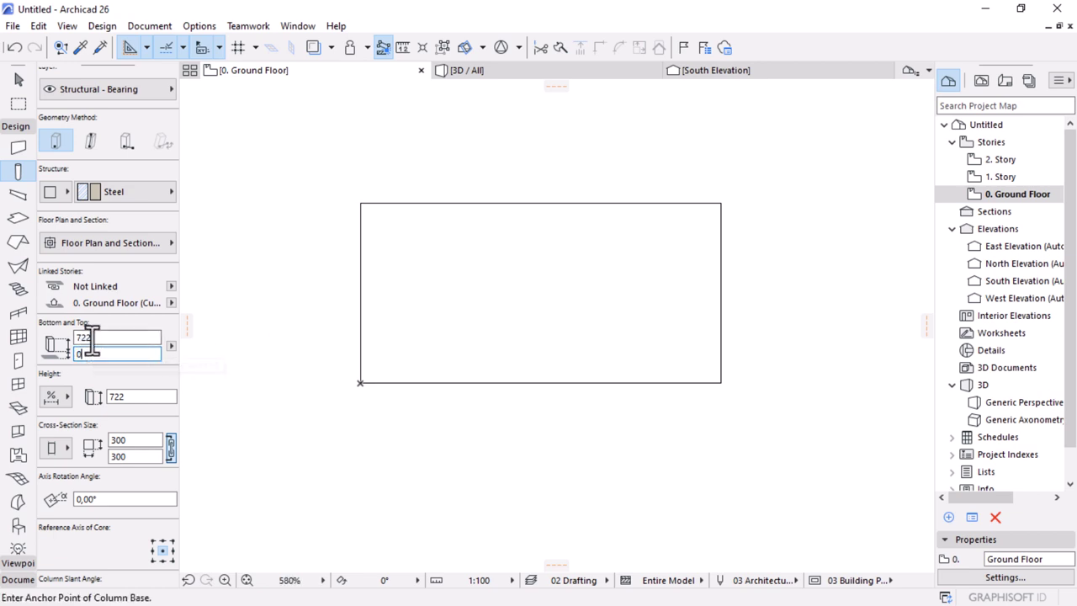
double_click(113, 338)
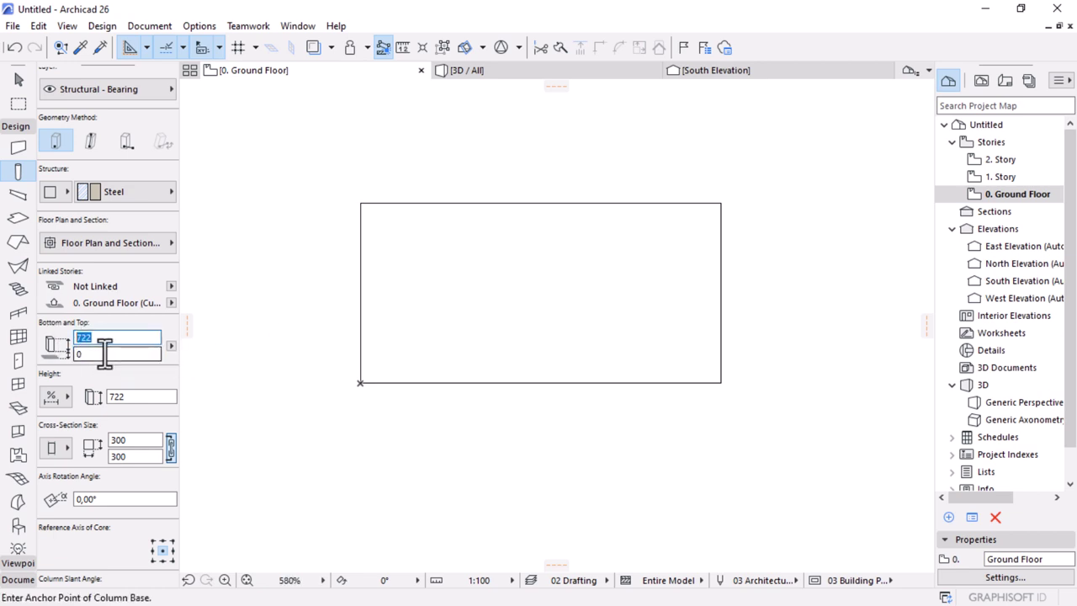
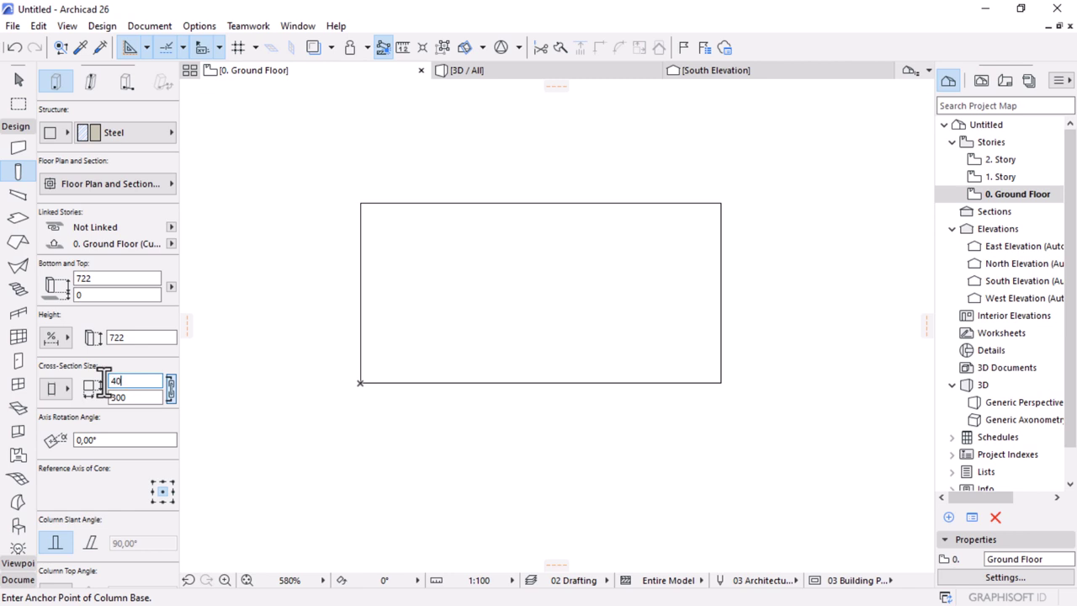
Step: Set the column's cross-section to 40 x 40 mm and its reference axis to the lower-right corner of the core
click(139, 396)
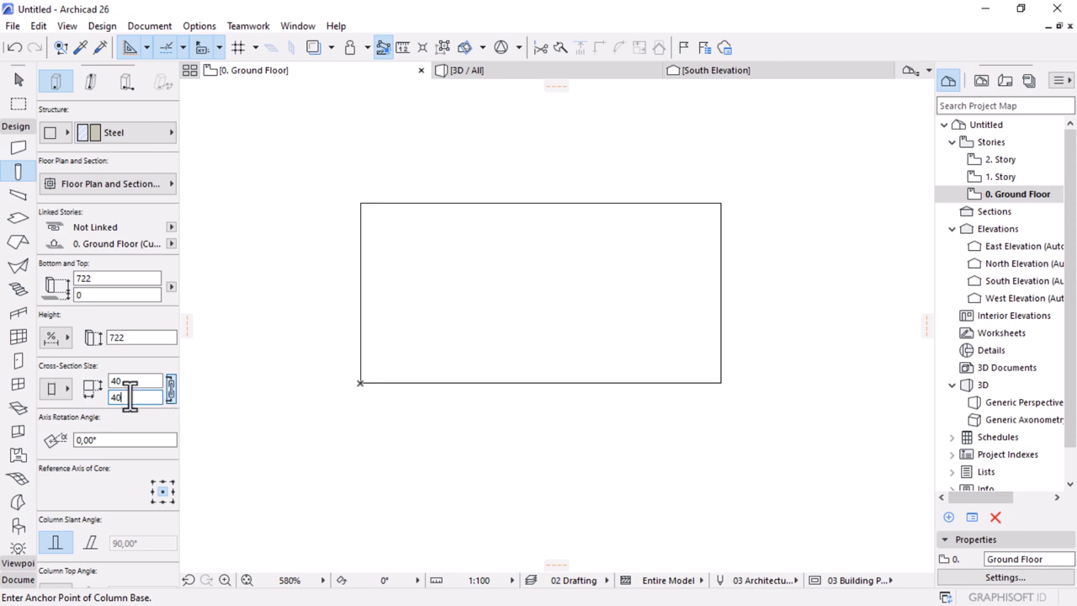
scroll(129, 389, down, 3)
scroll(130, 397, down, 5)
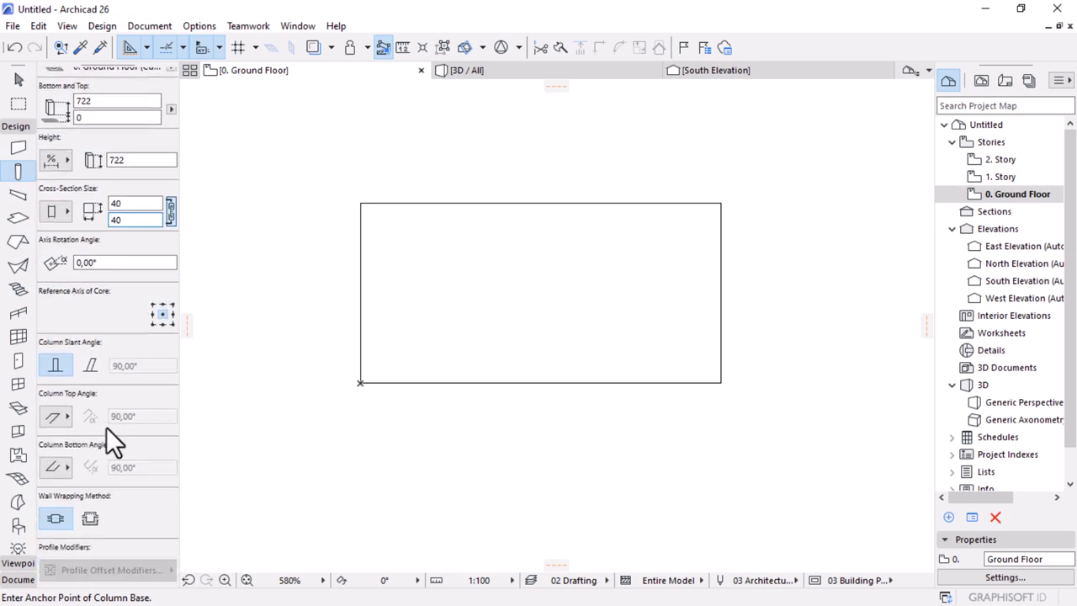
click(171, 323)
scroll(101, 351, down, 3)
scroll(102, 351, down, 5)
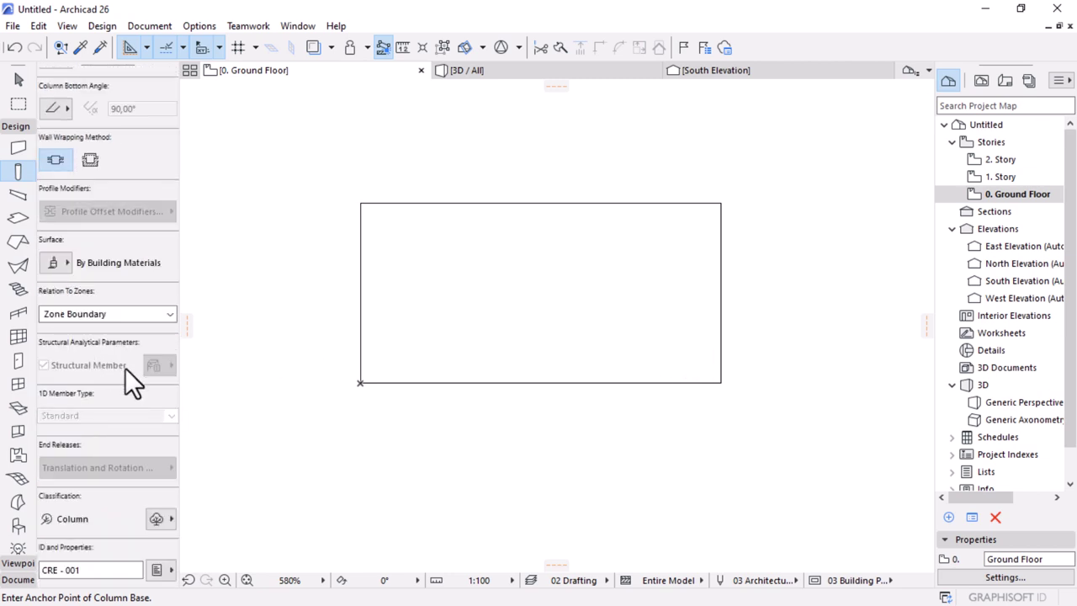
Step: Override both column surfaces with Metal - Aluminium, linking the two surface settings
scroll(123, 411, up, 9)
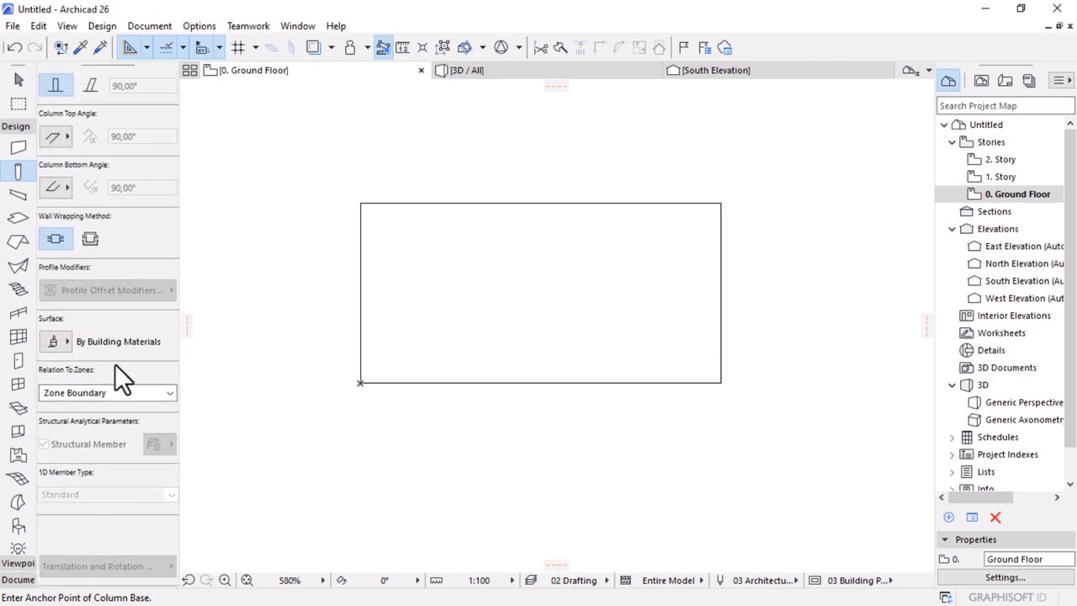
scroll(116, 370, up, 3)
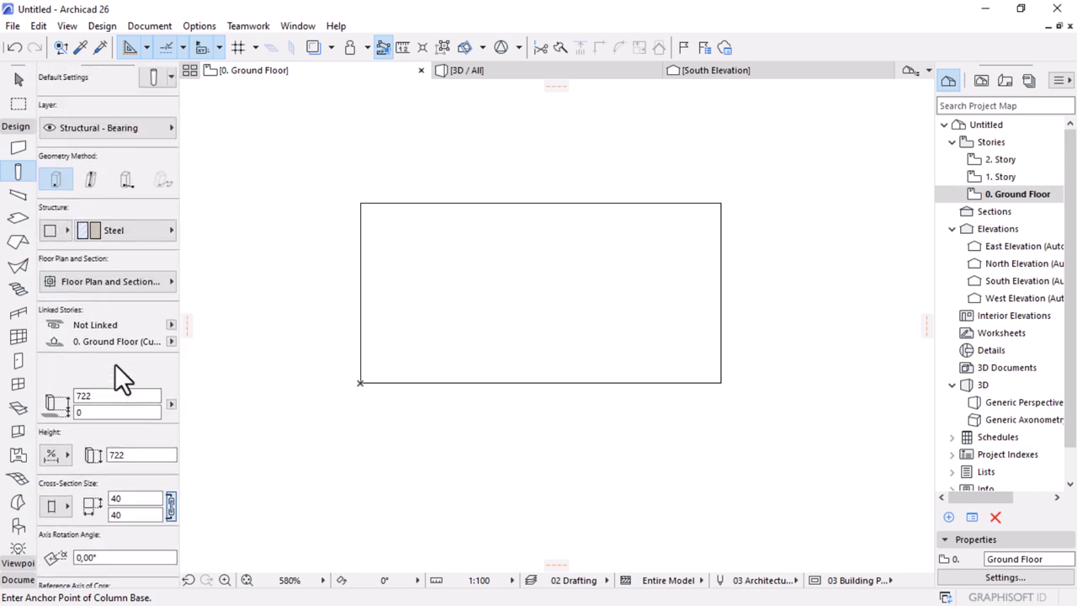
scroll(121, 333, down, 7)
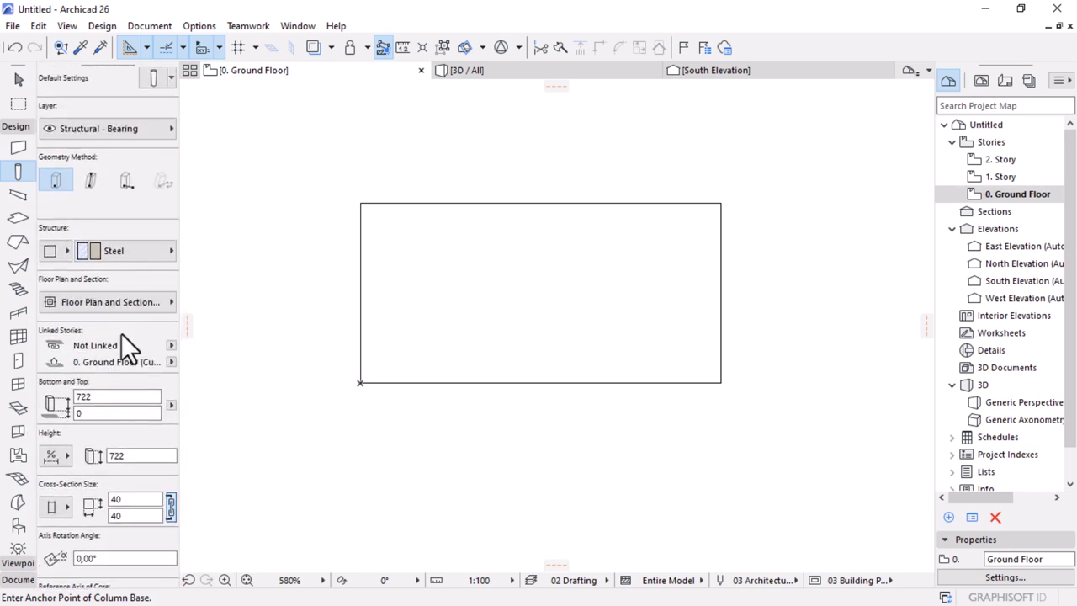
scroll(122, 333, down, 5)
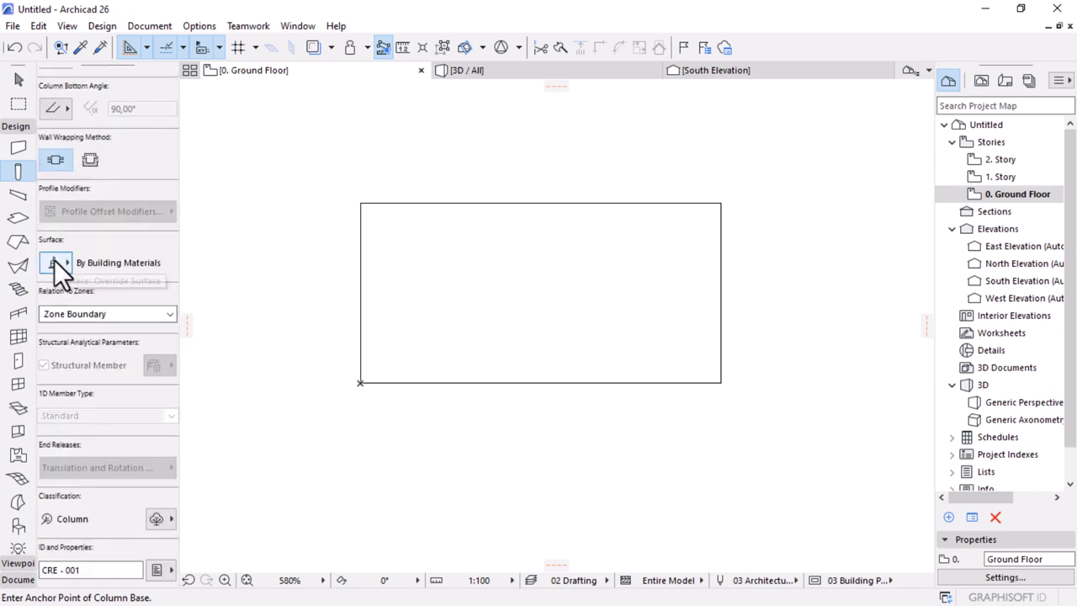
click(54, 261)
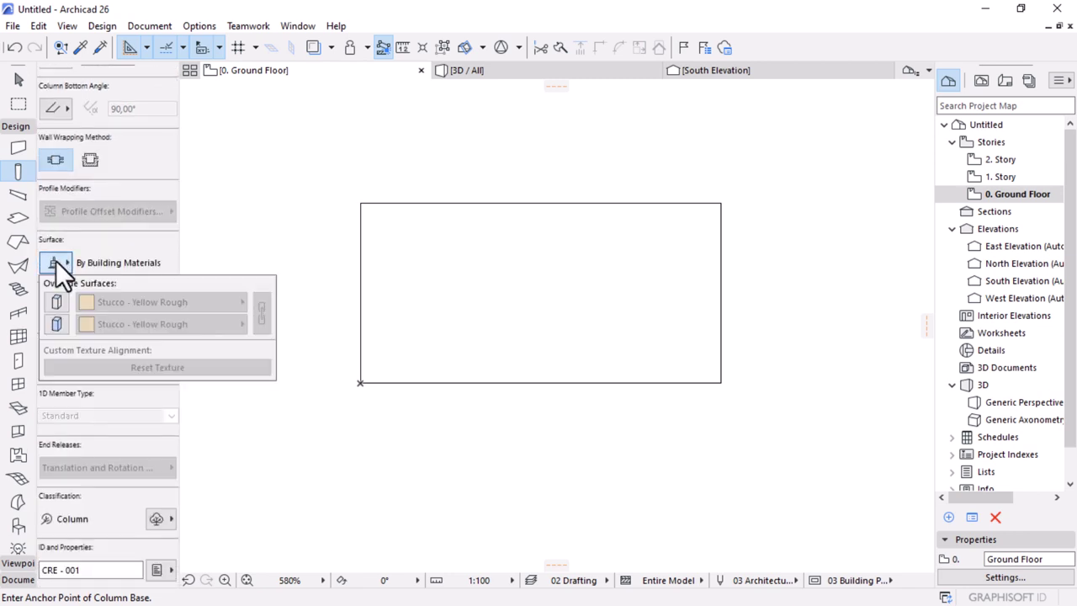
click(57, 302)
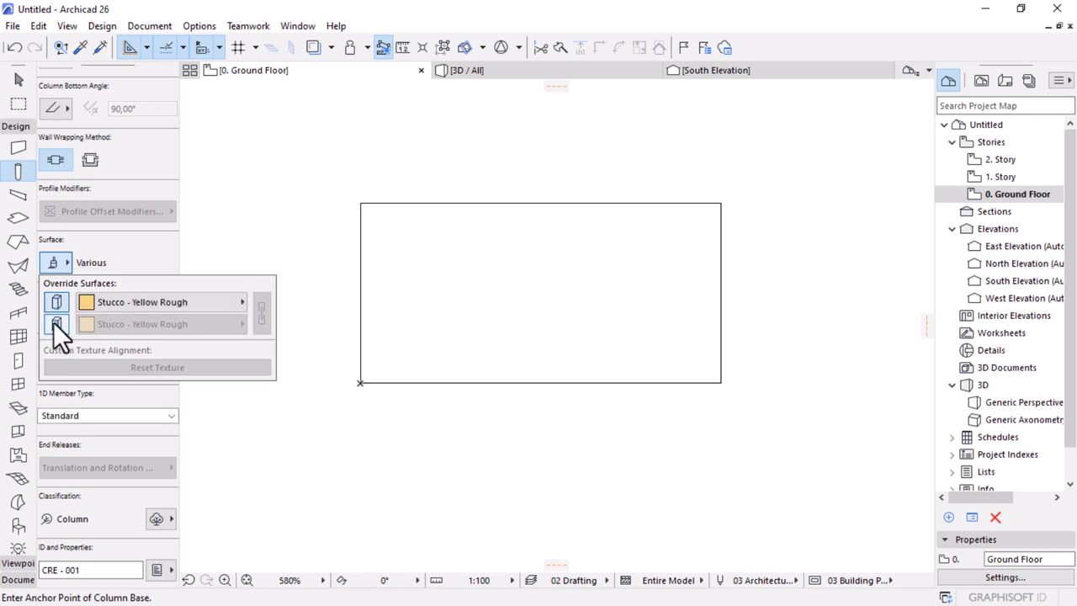
click(110, 301)
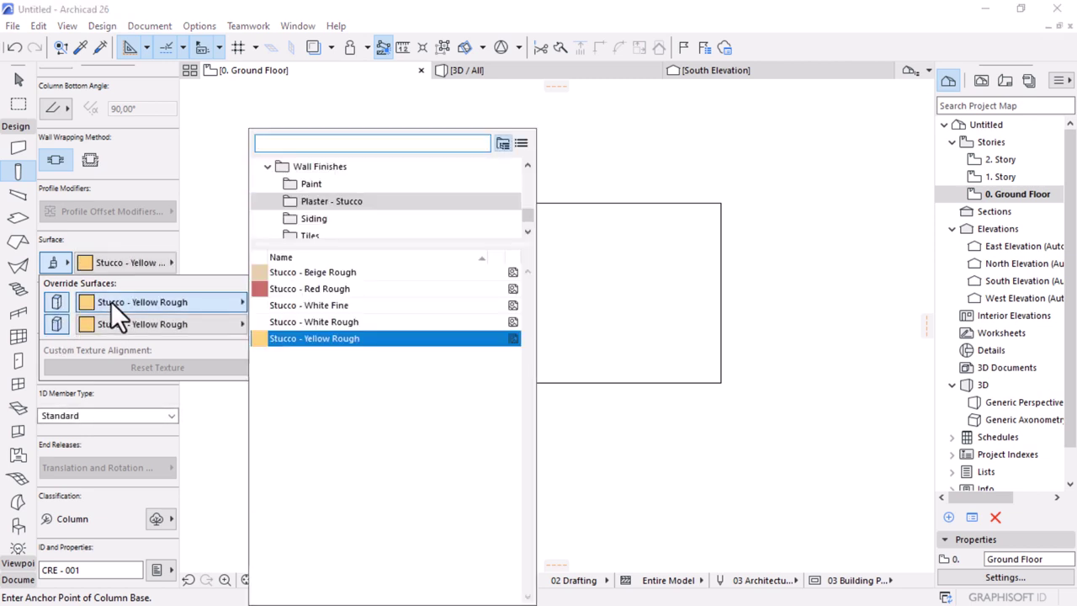
text(me)
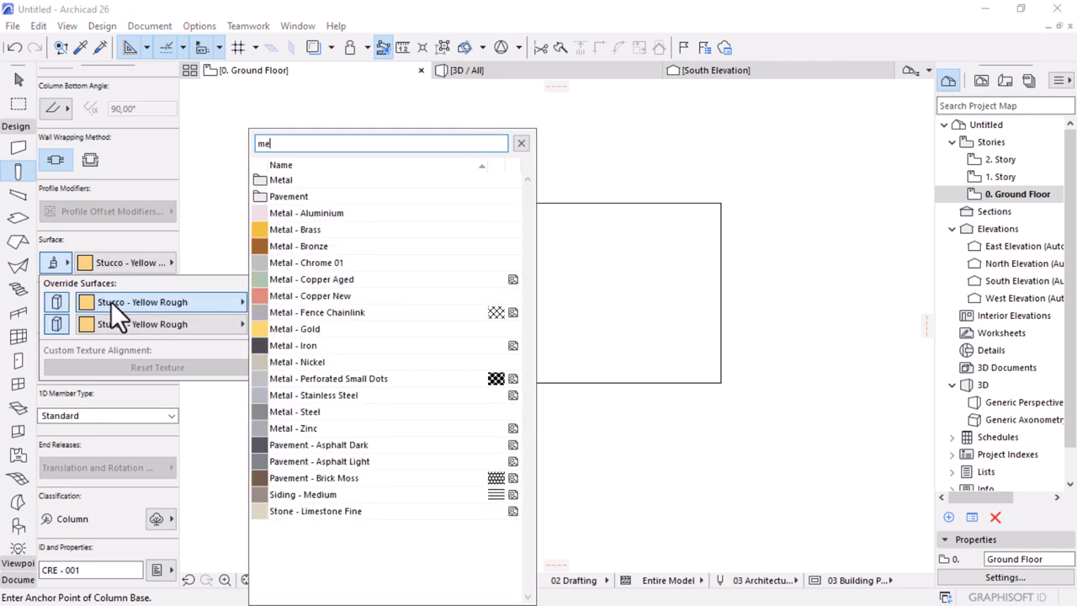
click(297, 211)
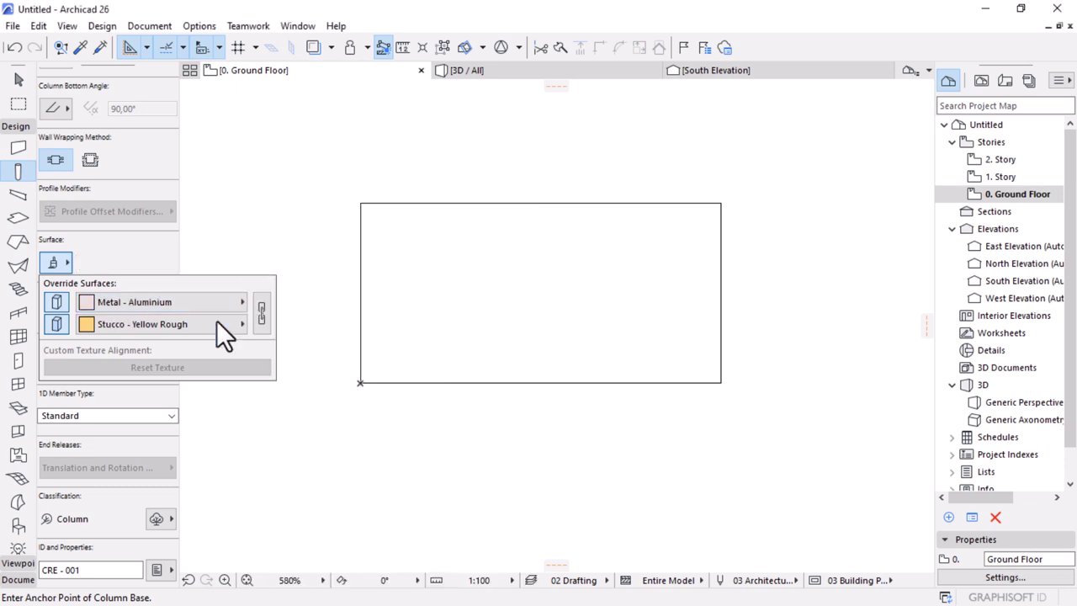
click(260, 316)
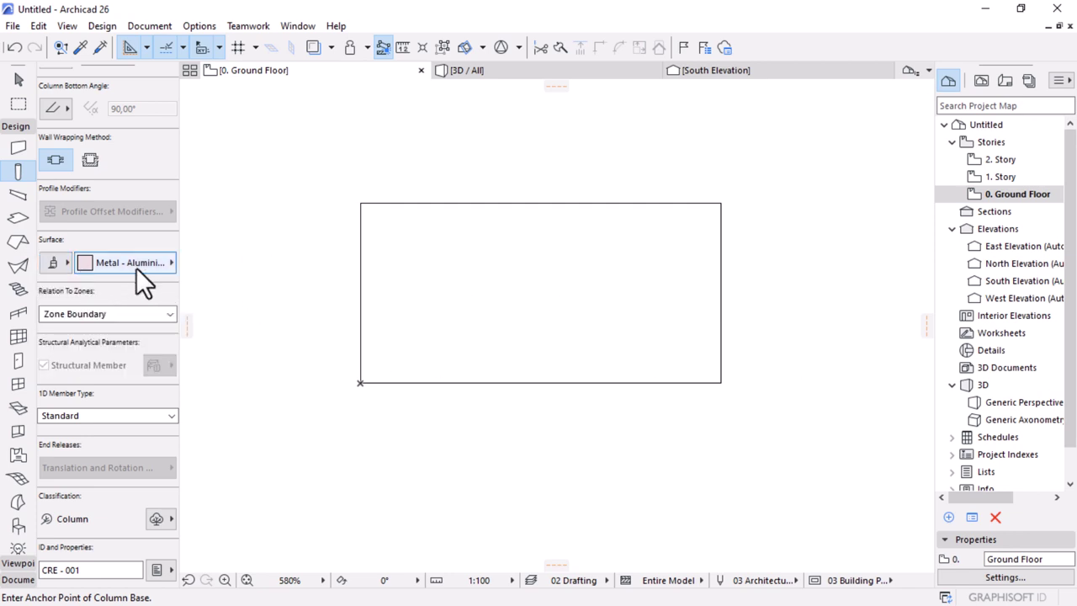
Step: Place the column on the slab's lower-right corner and show it in the 3D perspective view
scroll(716, 389, up, 5)
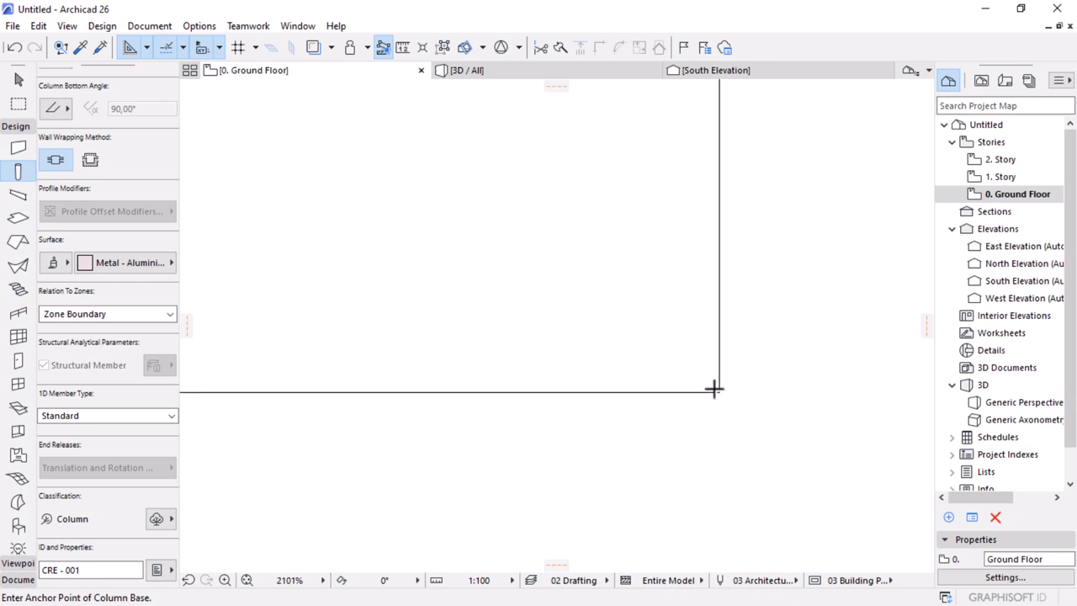
scroll(715, 390, up, 8)
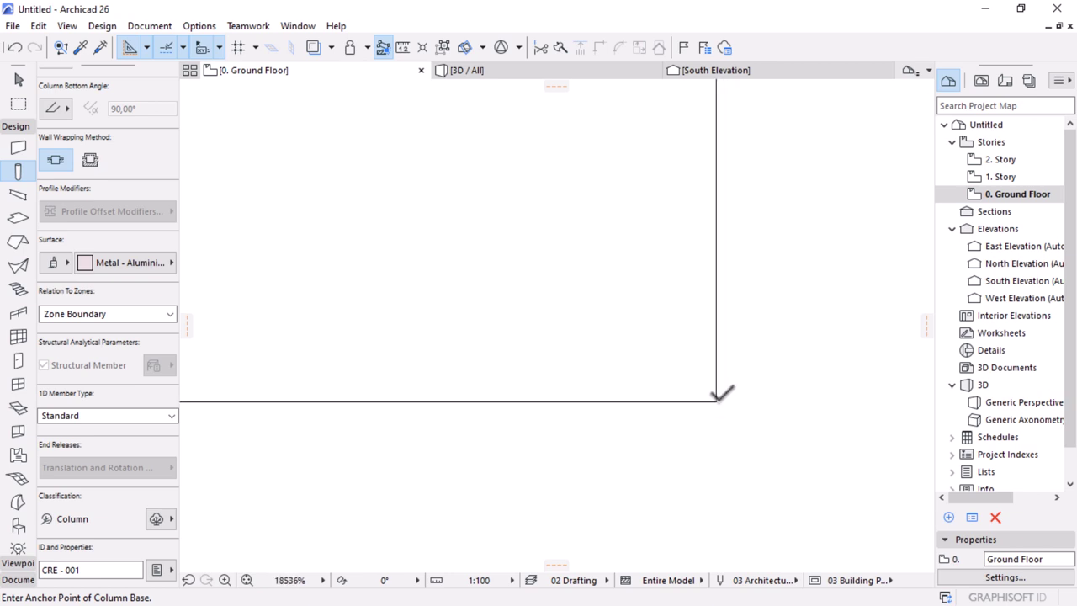
click(715, 400)
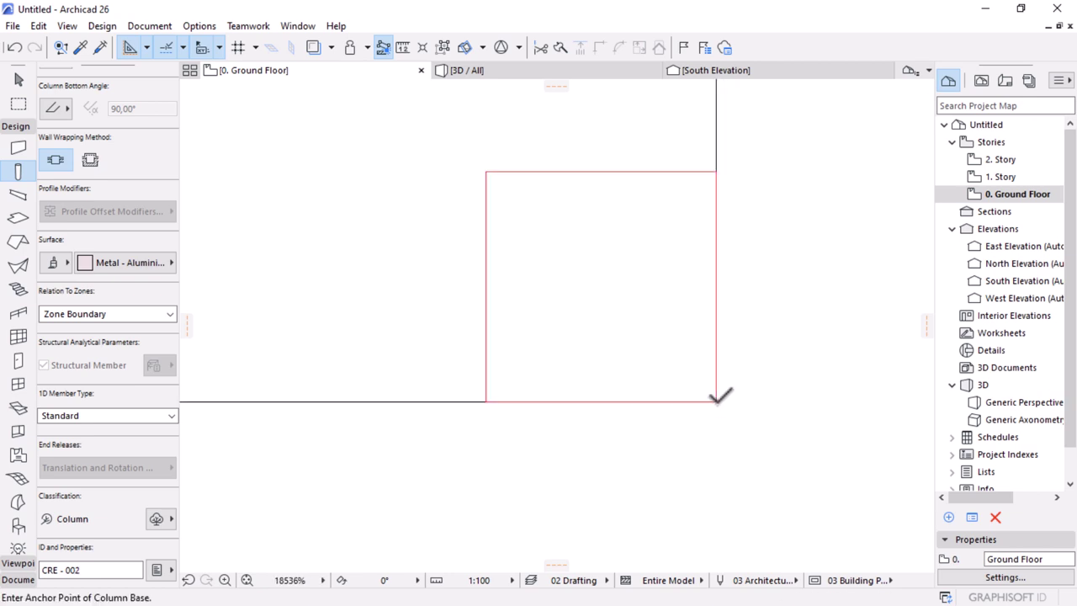
scroll(719, 395, down, 13)
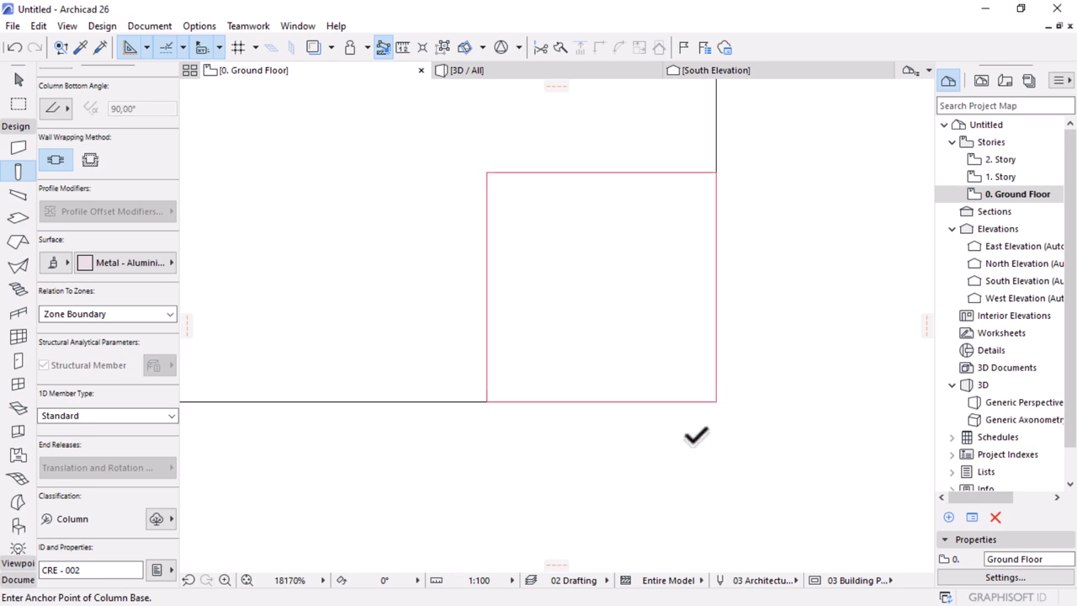
click(510, 72)
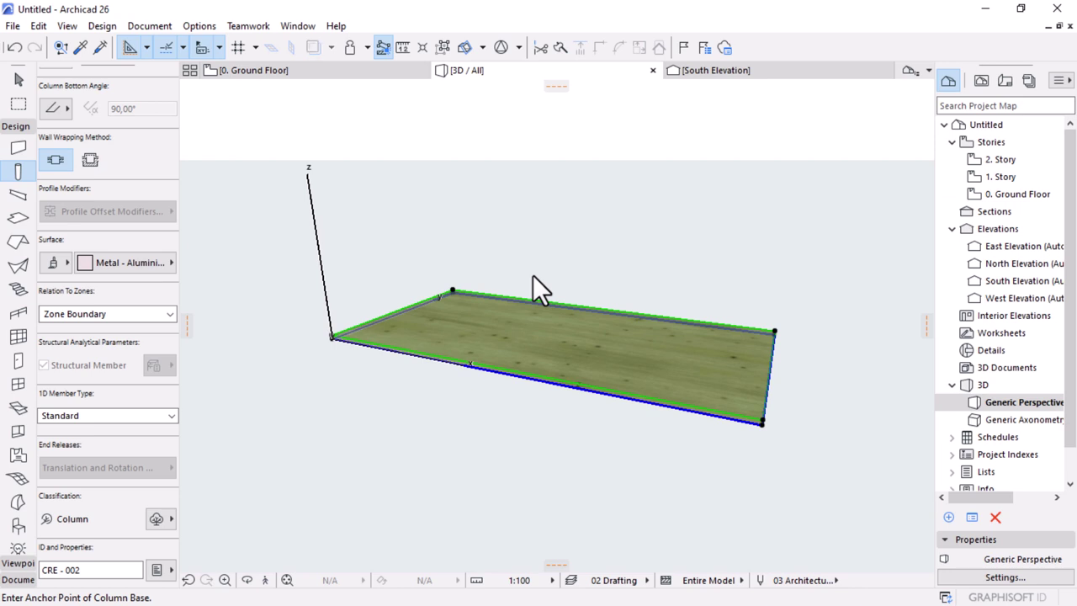
scroll(601, 320, down, 4)
scroll(583, 290, up, 3)
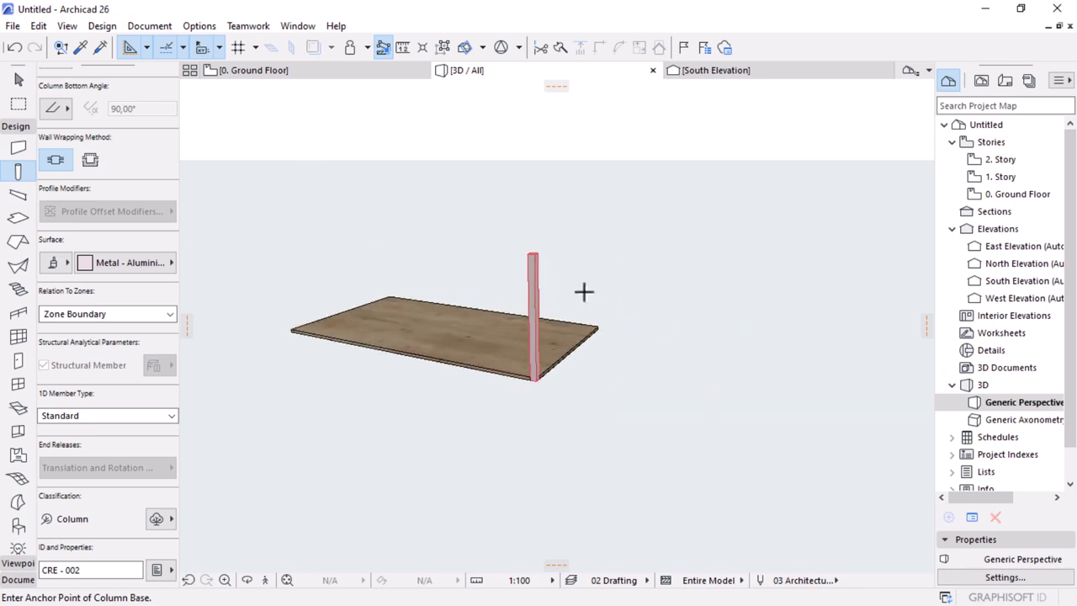
Step: Select the timber slab in 3D and raise its bottom elevation to 722 mm
click(20, 79)
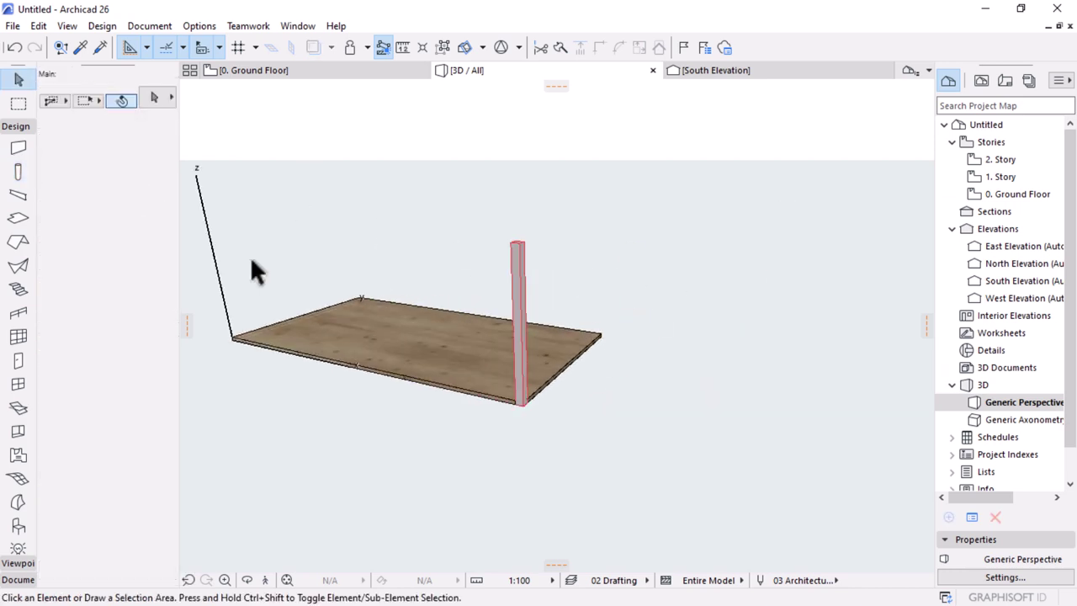
click(425, 353)
click(109, 464)
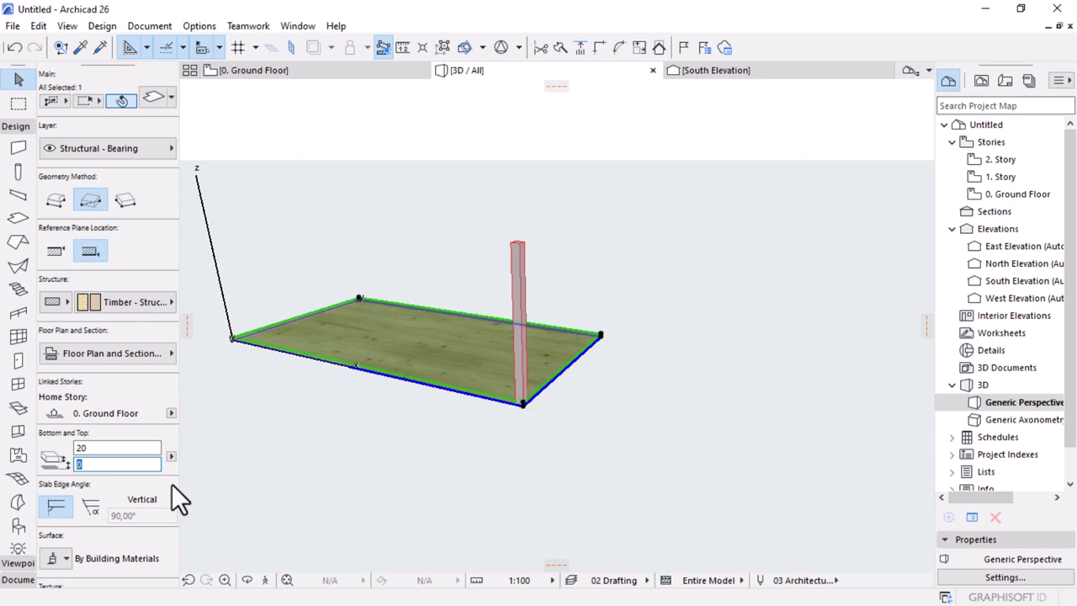
text(722)
key(Return)
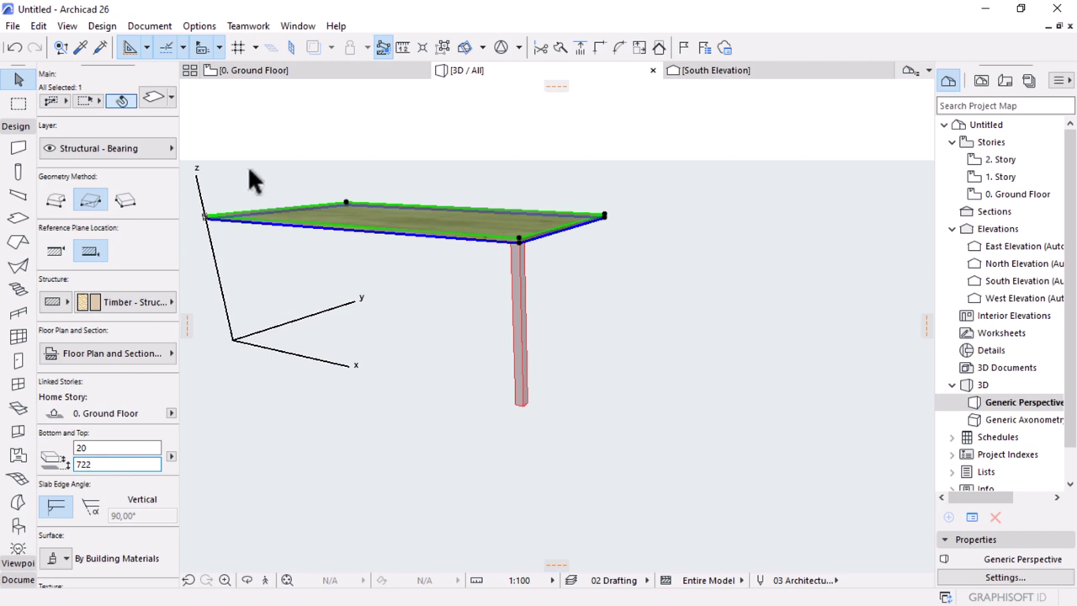
Step: On the Ground Floor plan, mirror a copy of the column across the slab's horizontal centre axis, starting from the right edge's midpoint
click(272, 74)
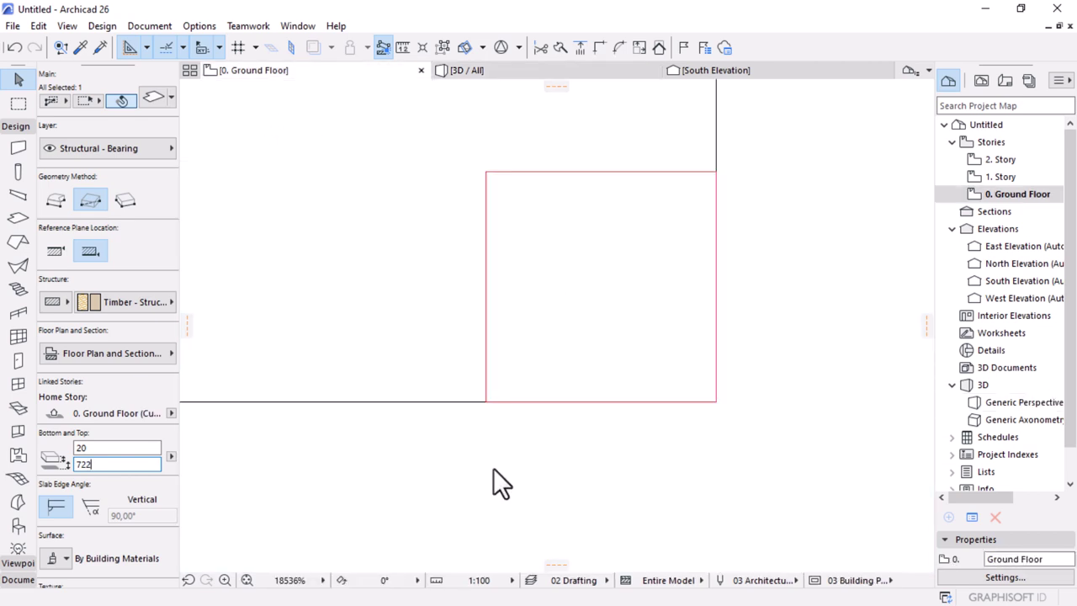
scroll(535, 463, down, 15)
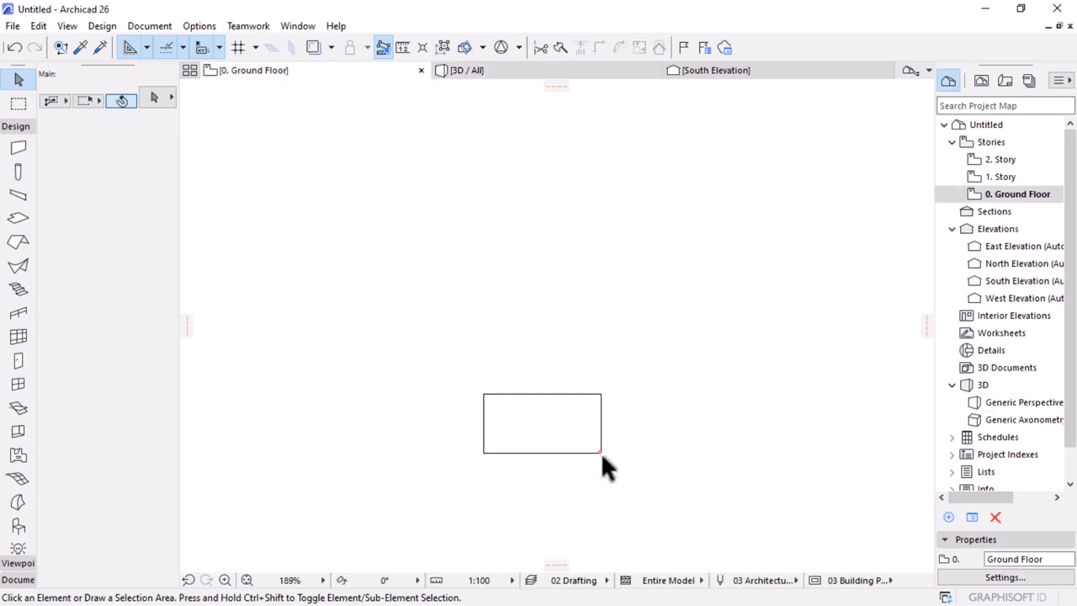
scroll(601, 451, up, 5)
scroll(600, 459, up, 3)
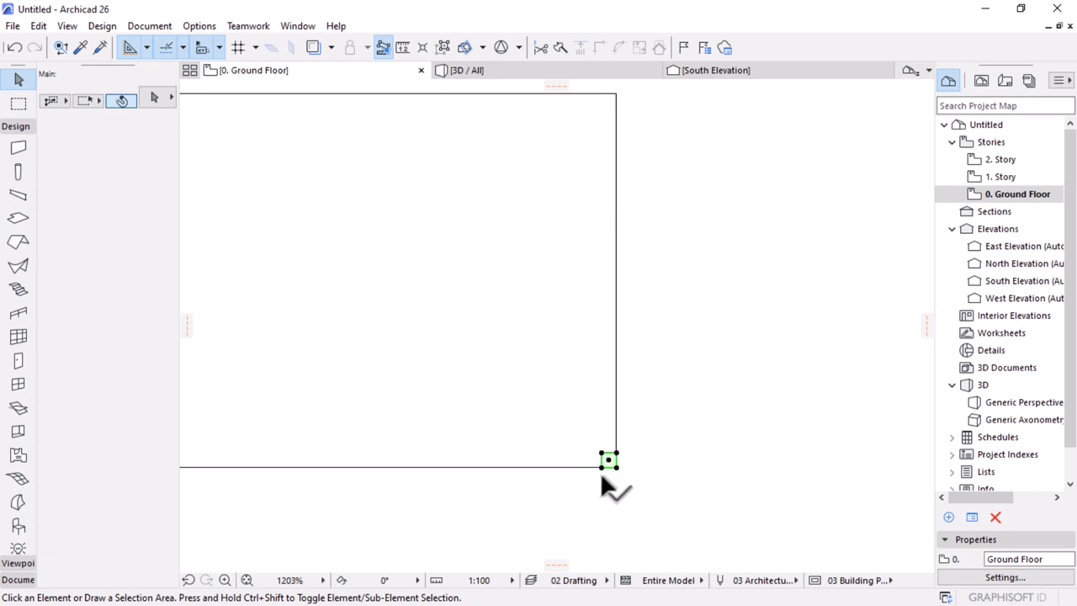
click(601, 479)
key(ctrl+shift+m)
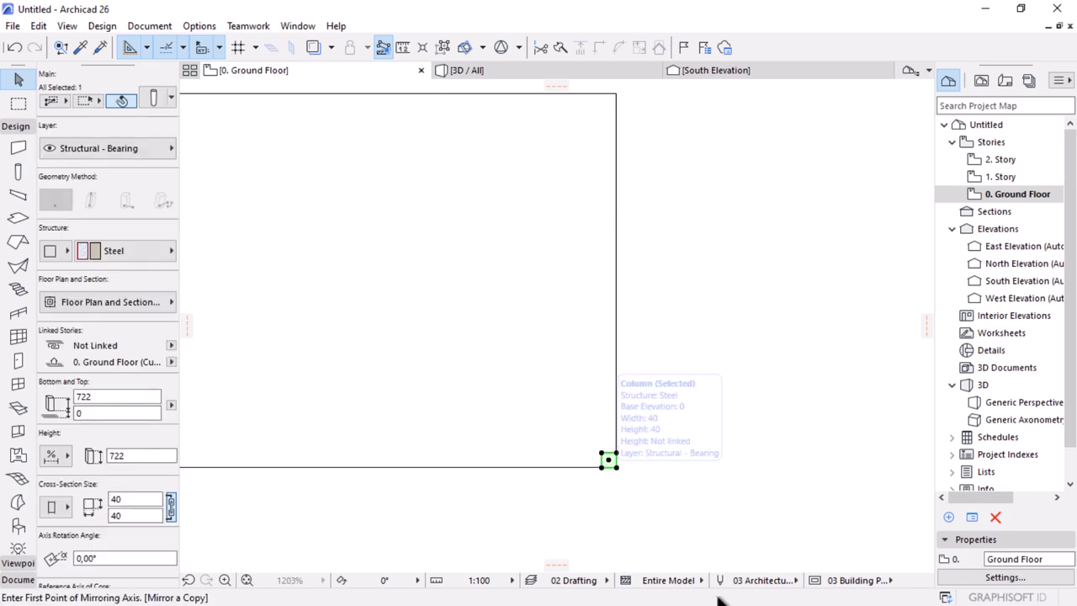
scroll(685, 530, down, 2)
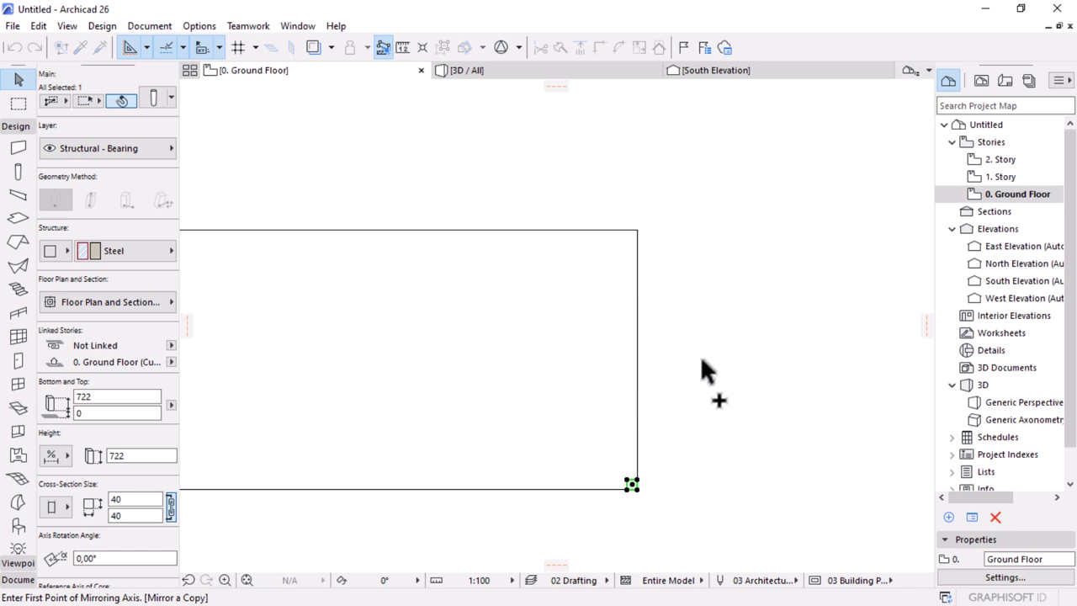
click(637, 360)
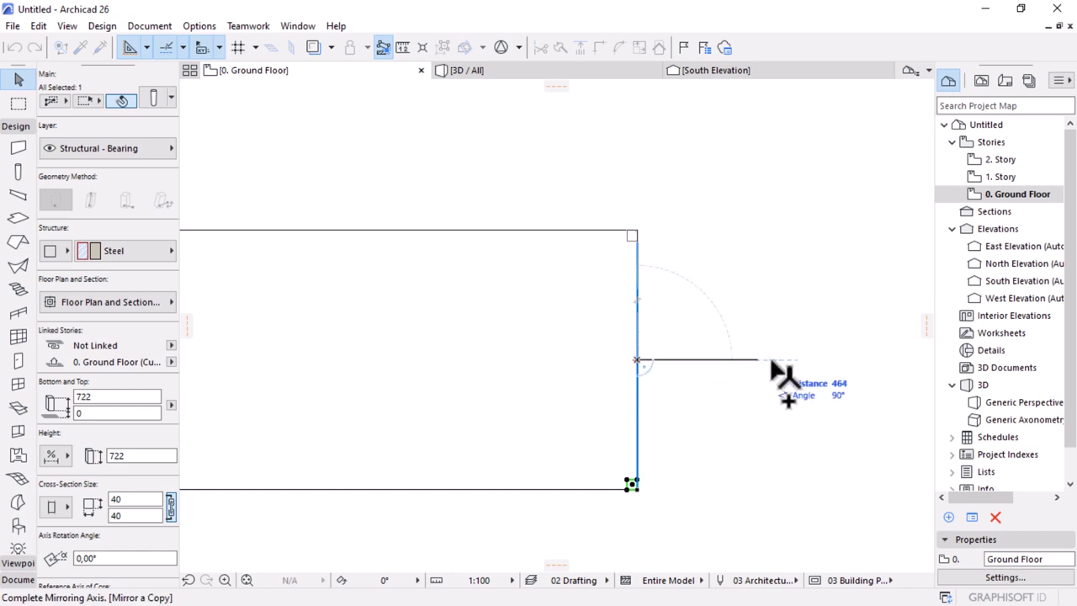
click(862, 360)
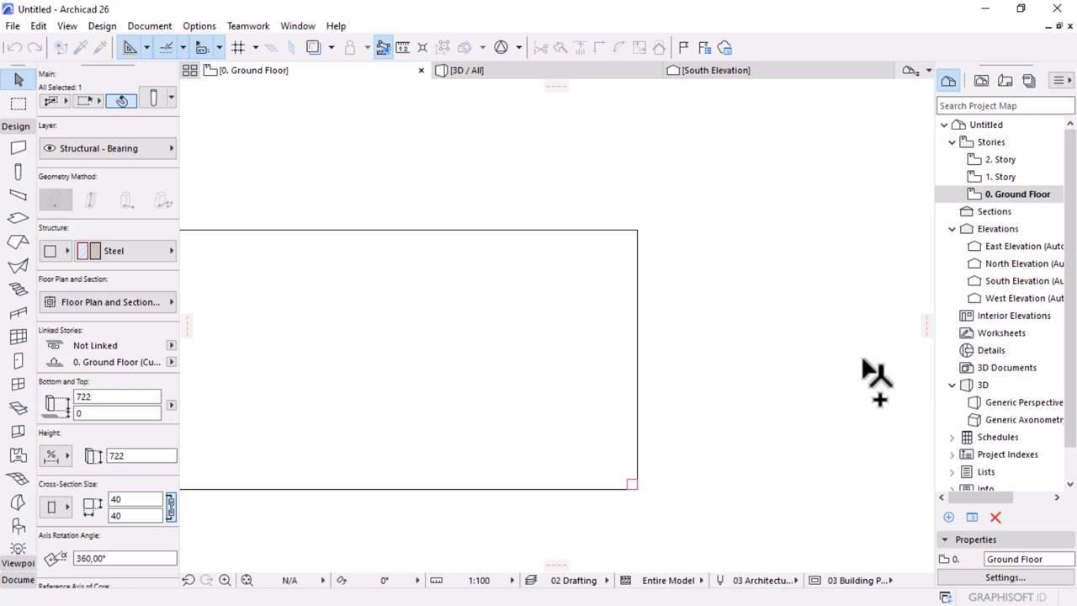
Step: Check the mirrored column at the slab's upper-right corner in plan, deselect everything, and inspect both legs in the 3D view
scroll(622, 205, up, 3)
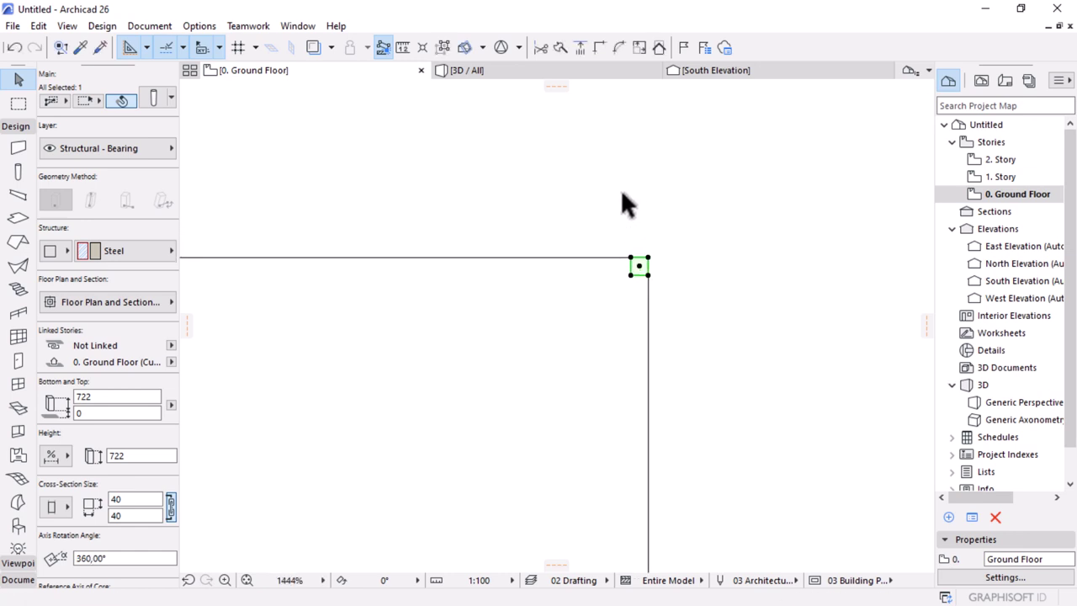
scroll(668, 265, up, 2)
scroll(668, 257, up, 1)
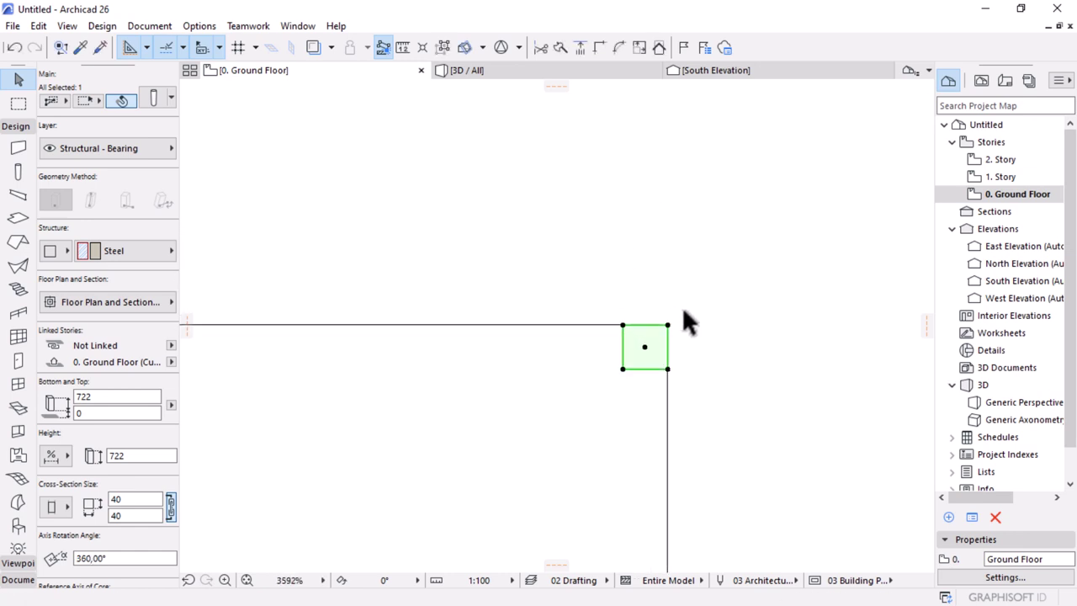
click(481, 260)
scroll(586, 307, down, 2)
scroll(615, 261, down, 2)
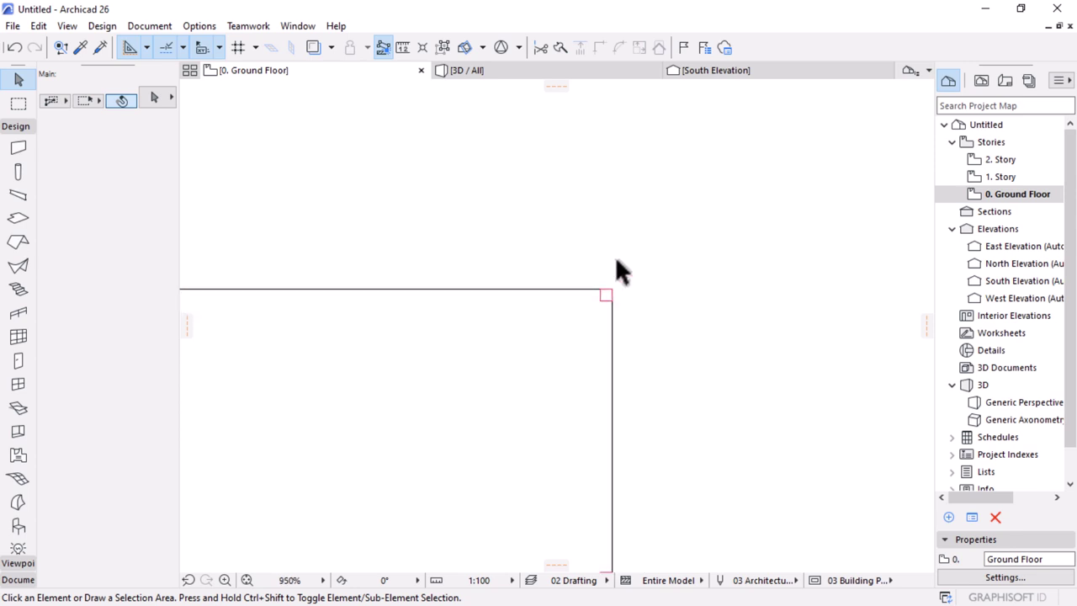
click(582, 71)
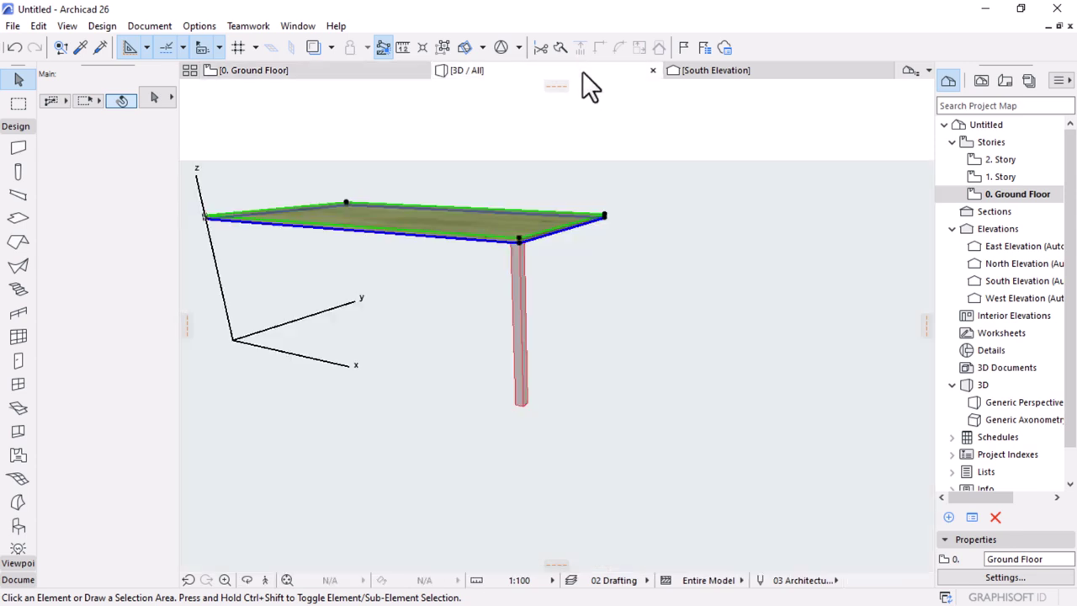
click(509, 247)
click(698, 303)
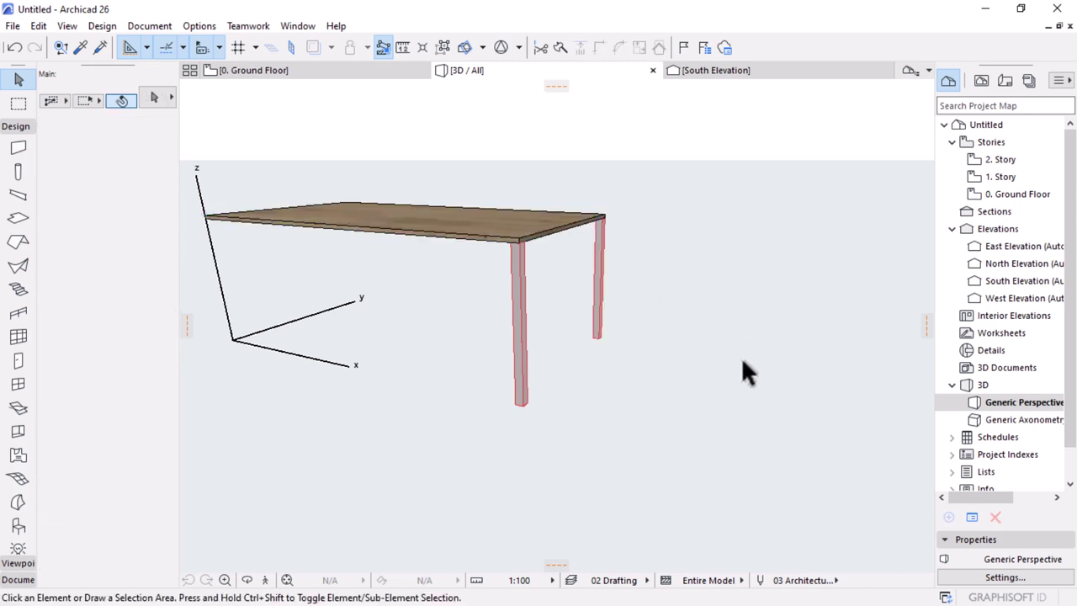
shift+middle_drag(712, 402, 470, 241)
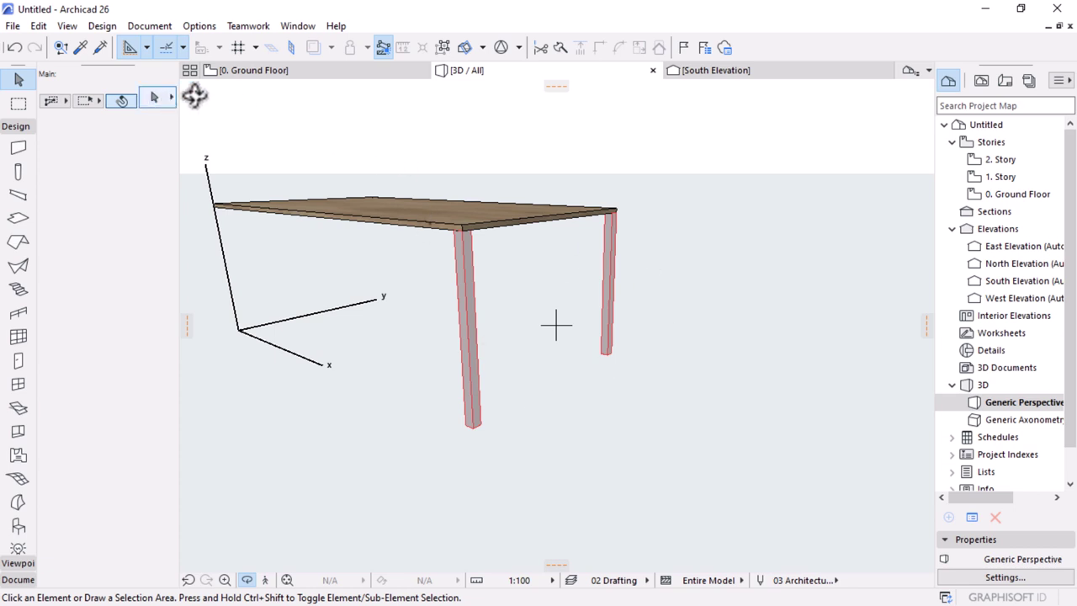
Step: Start a new beam and assign it the Steel building material
click(15, 194)
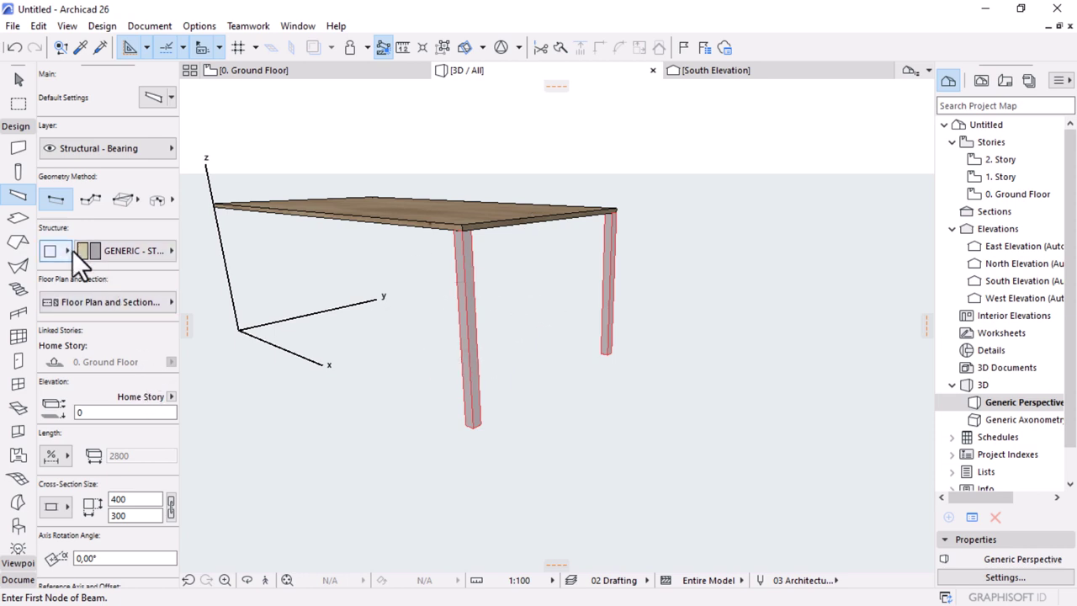
click(112, 249)
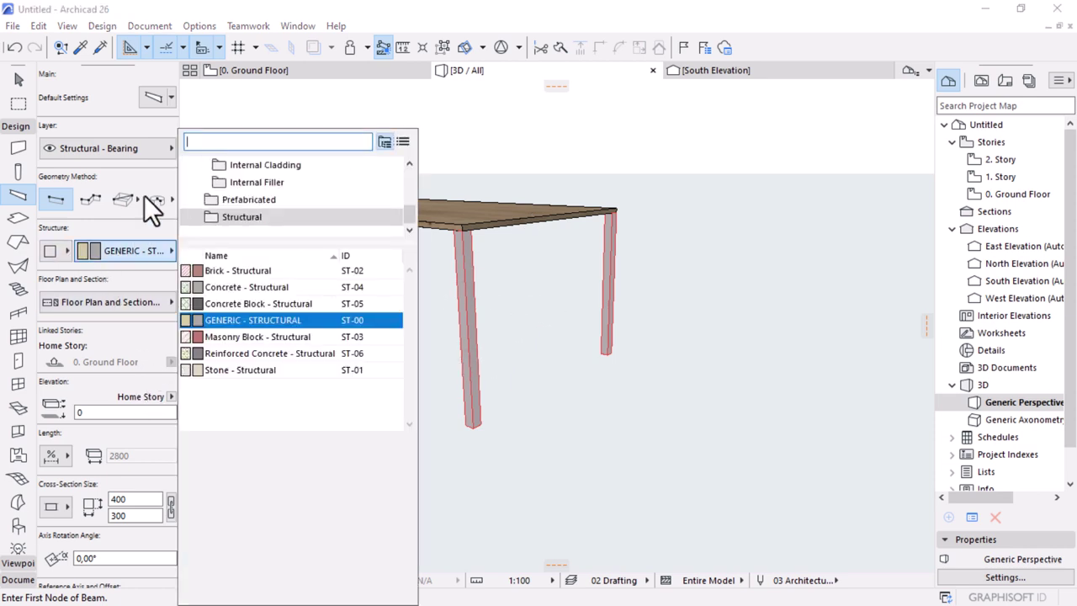
text(steel)
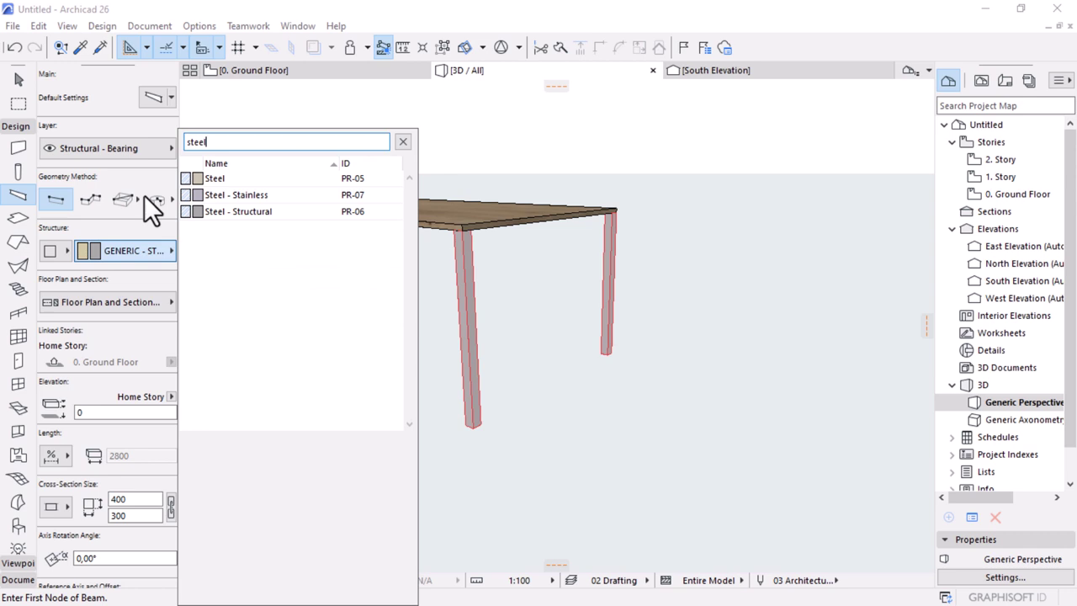
click(212, 178)
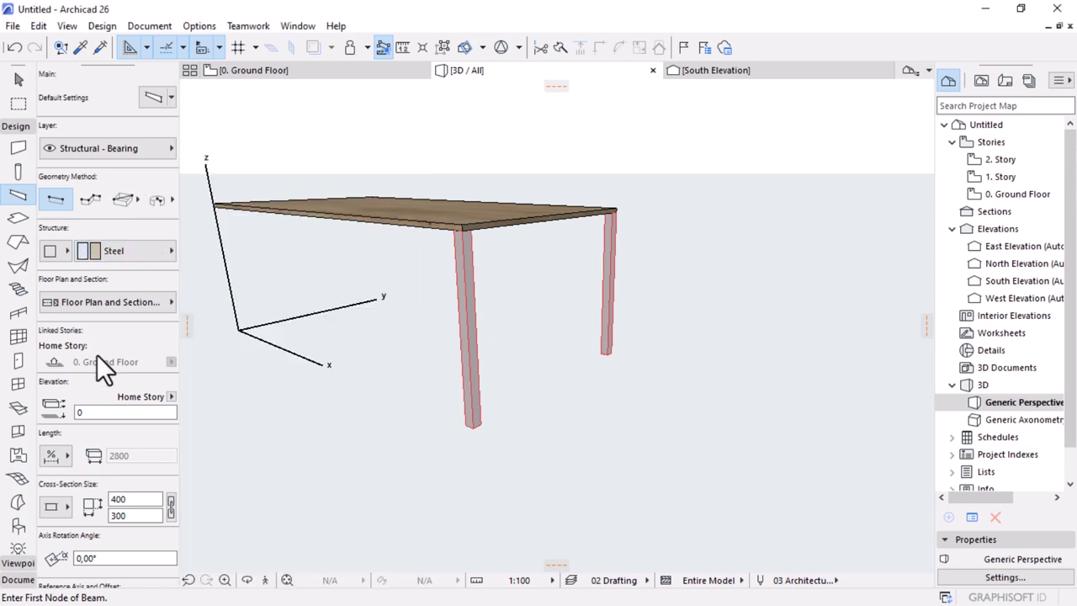
Step: Set the beam's cross-section to 40 x 40 mm and its reference axis to the lower-right point of the section
scroll(119, 460, down, 2)
click(134, 439)
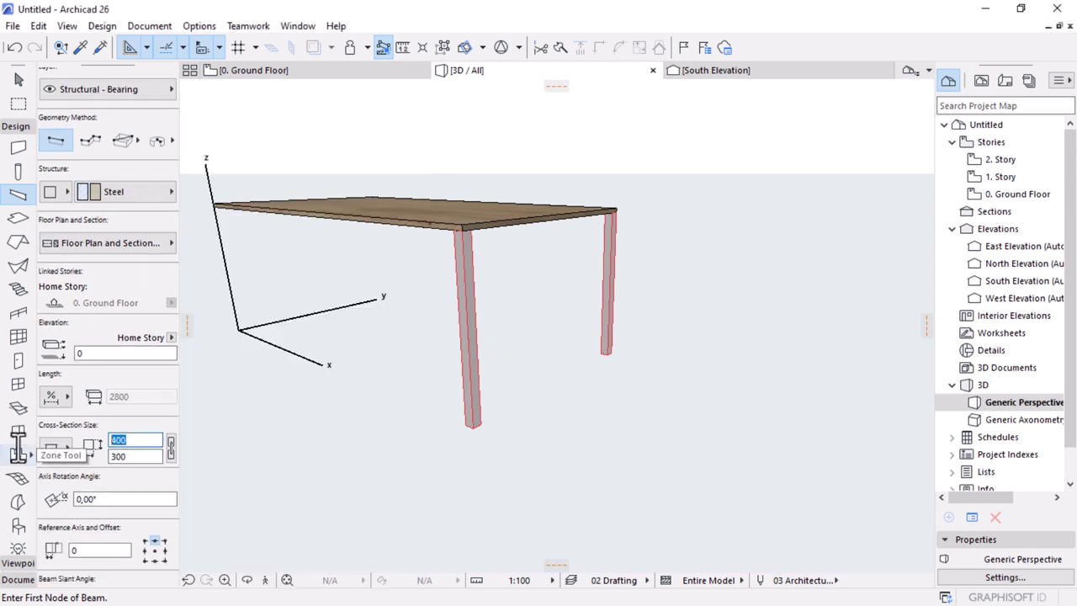
text(40)
click(138, 455)
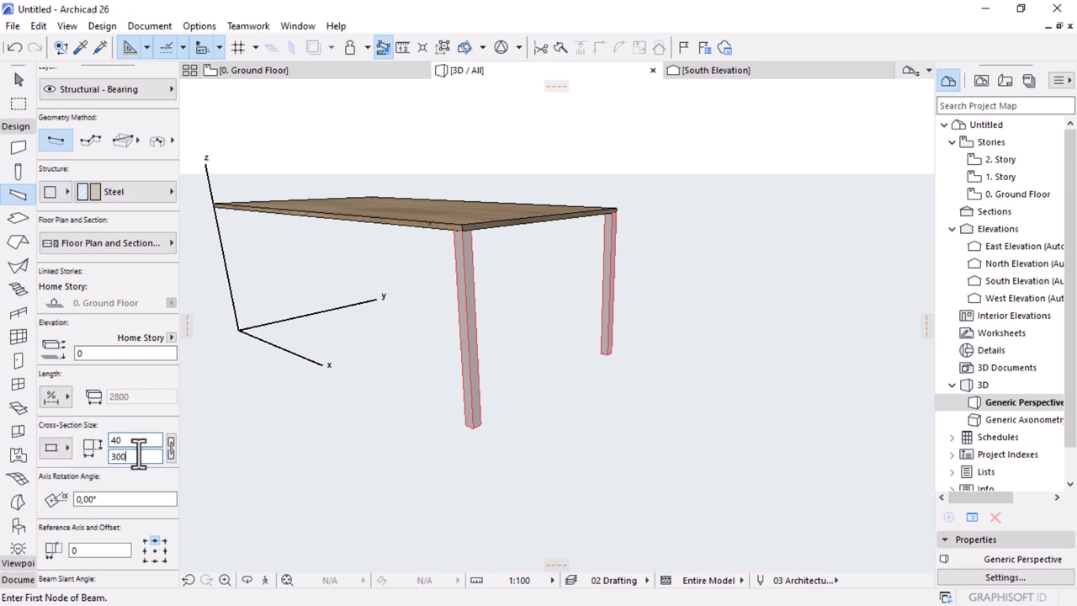
text(40)
scroll(63, 370, down, 6)
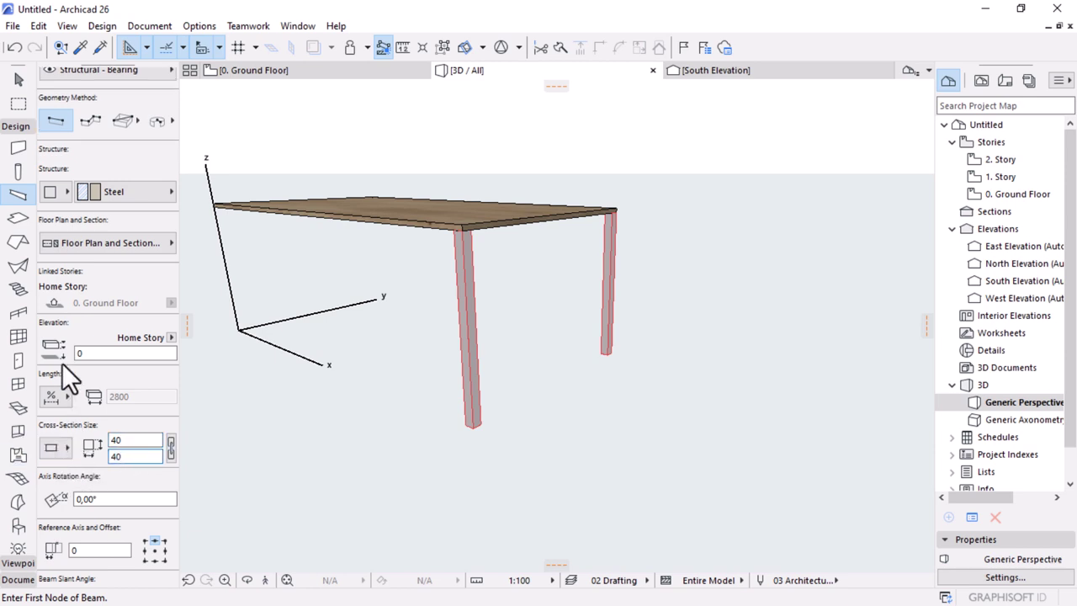
scroll(173, 392, down, 3)
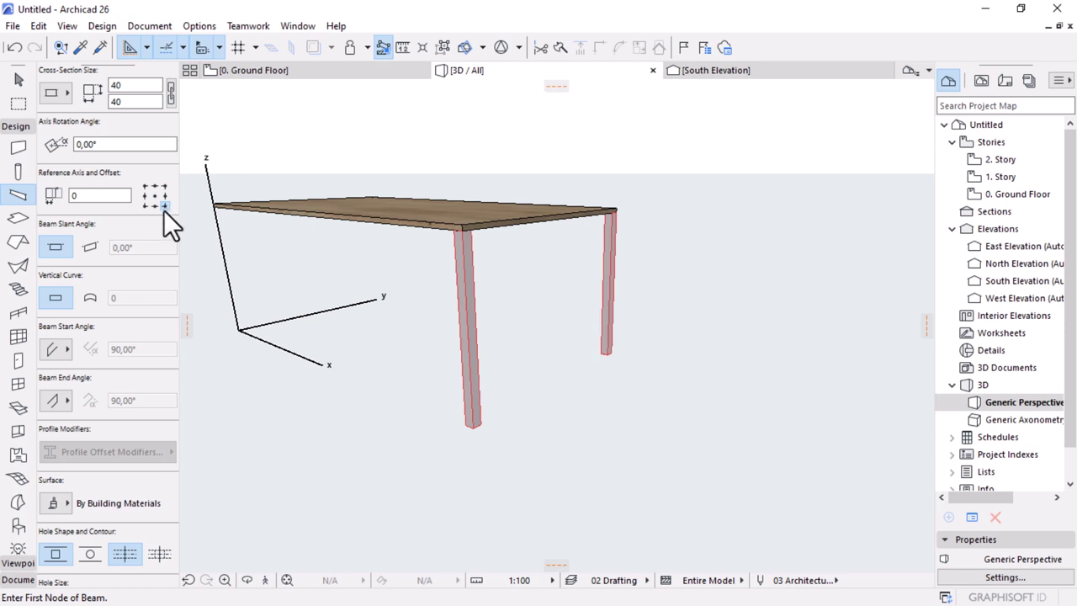
scroll(130, 286, down, 2)
Step: Override all five beam surfaces with Metal - Aluminium, linking the surface settings together
click(61, 440)
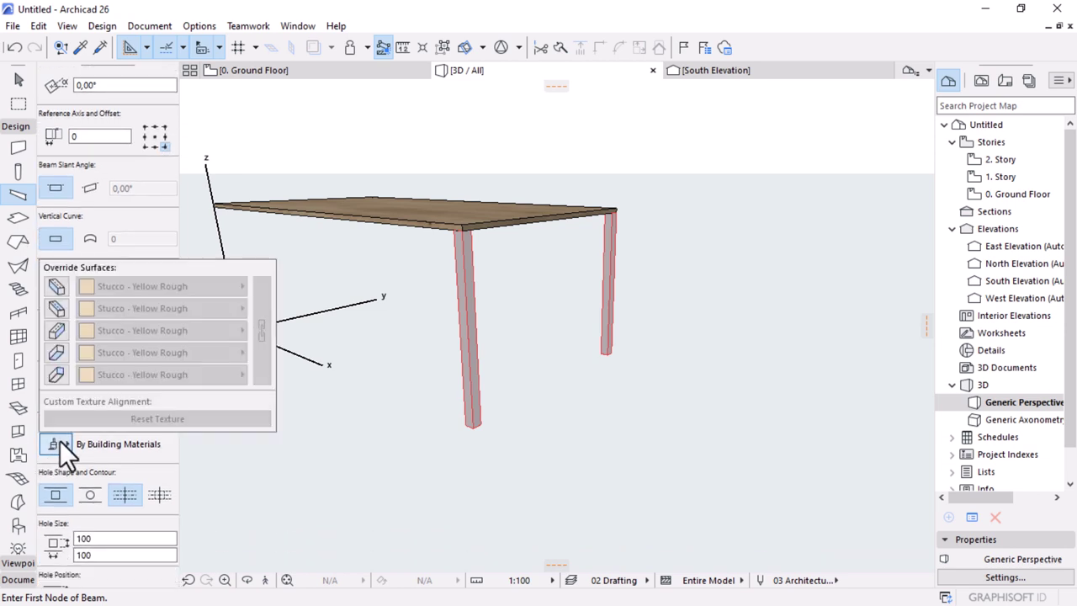
click(55, 287)
click(55, 308)
click(56, 329)
click(55, 352)
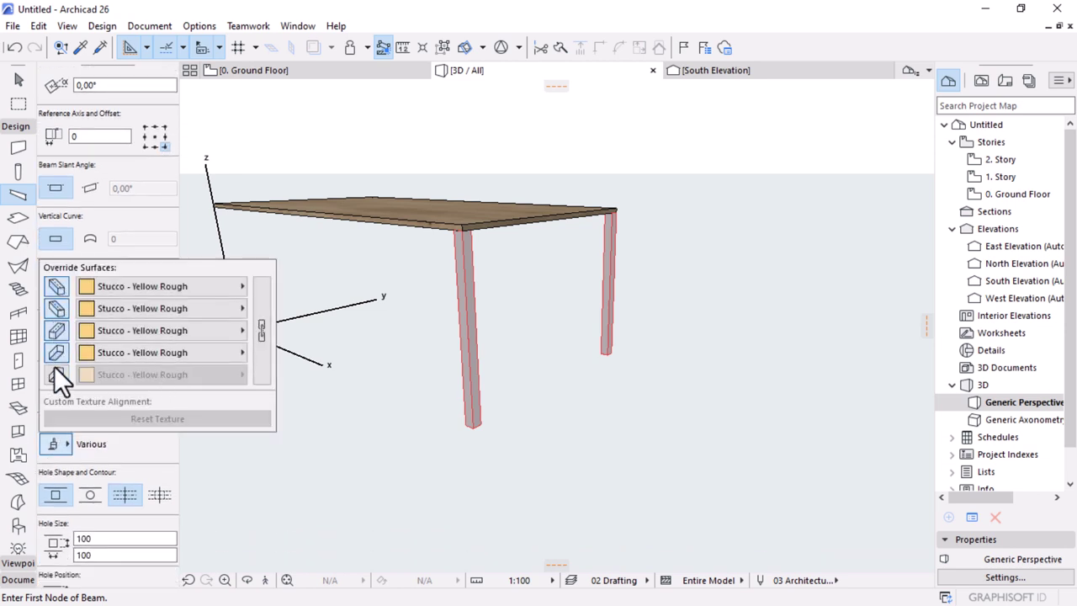
click(55, 374)
click(196, 286)
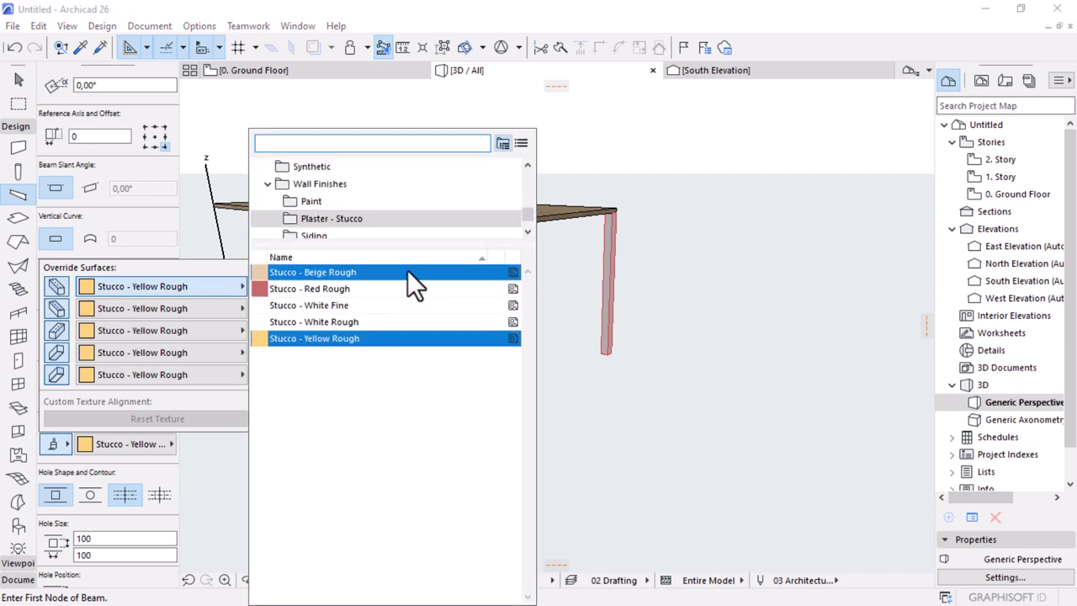
text(metal)
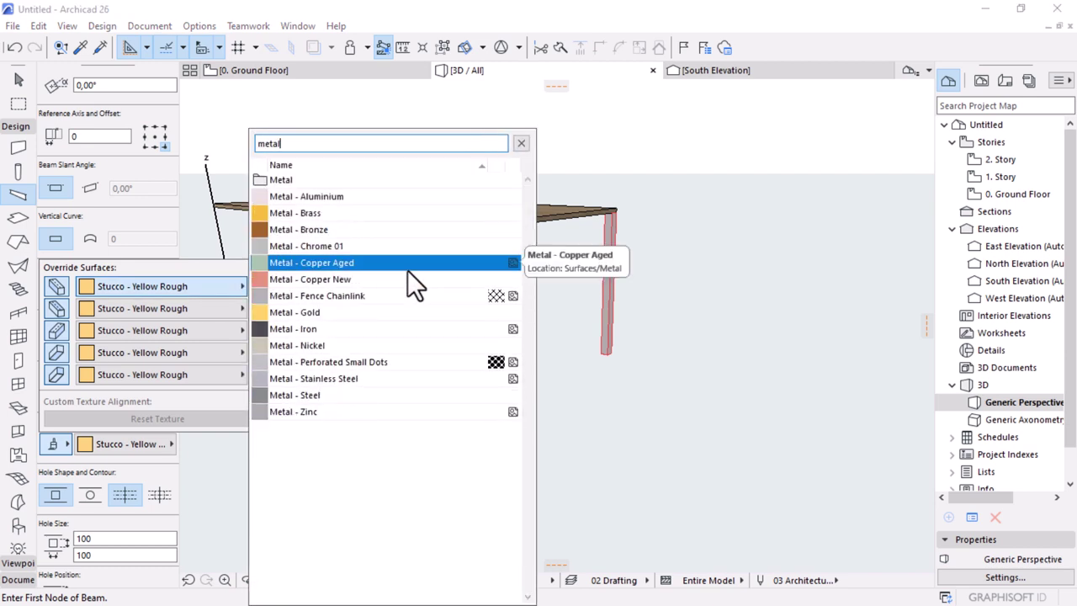
click(341, 197)
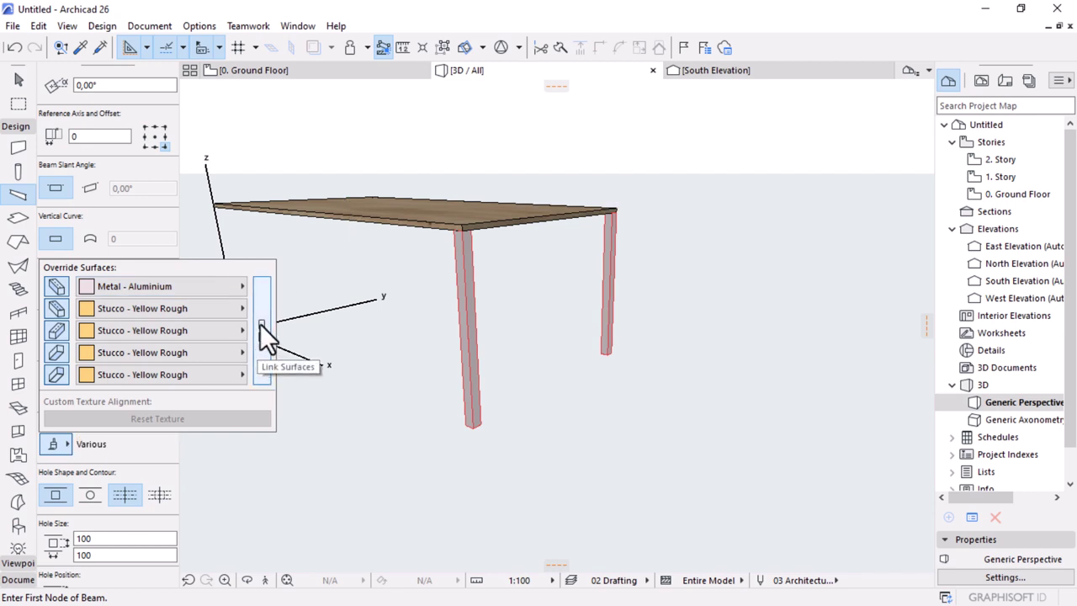
click(260, 323)
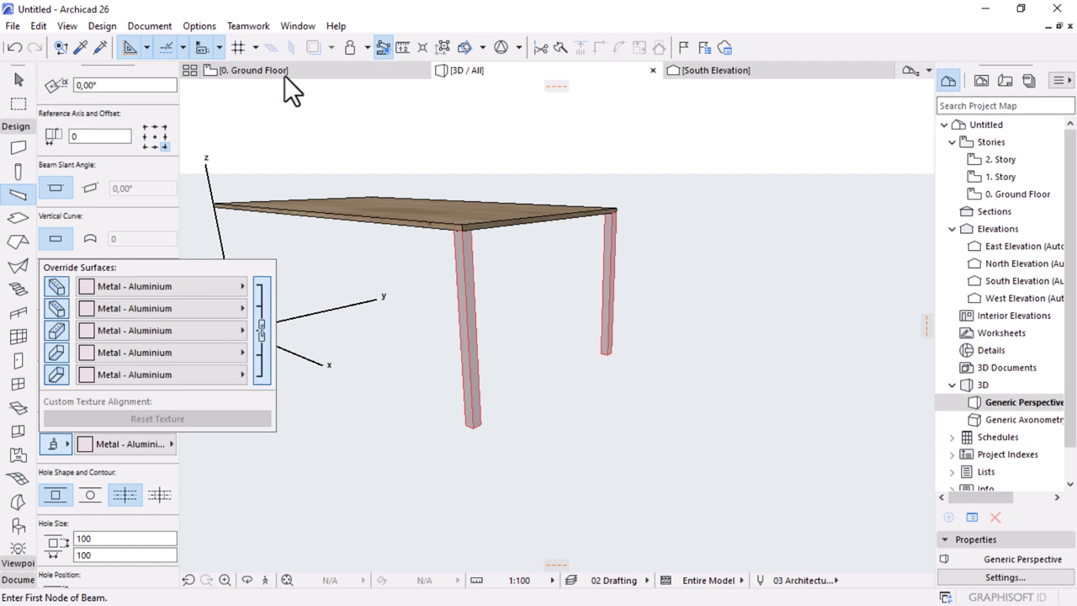
Step: Place a 1000 mm beam at floor level between the outer bottom corners of the two legs
scroll(485, 435, up, 3)
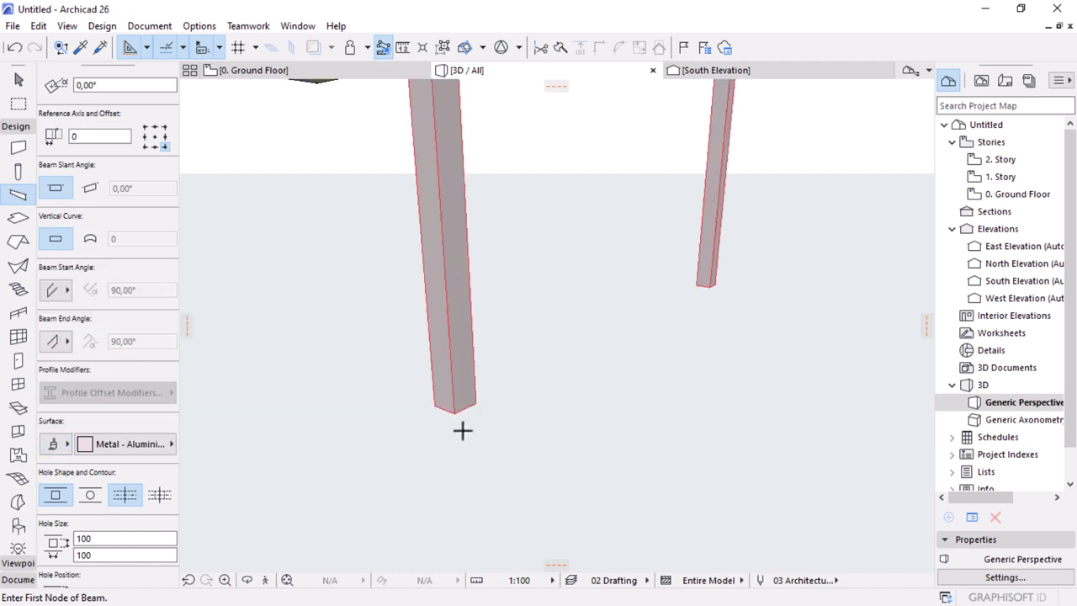
click(457, 407)
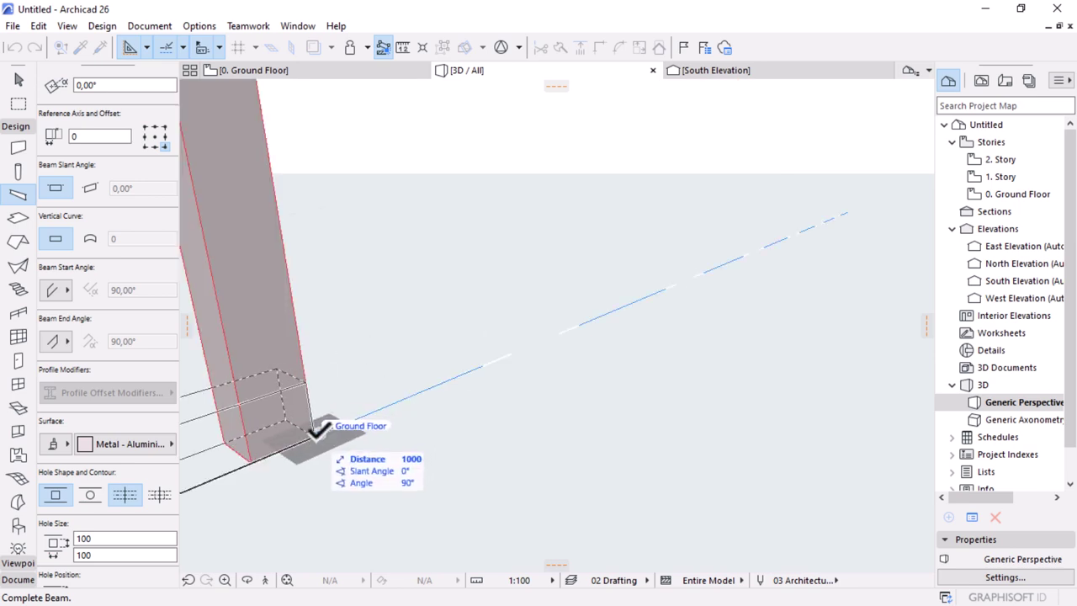
click(318, 433)
scroll(810, 317, down, 5)
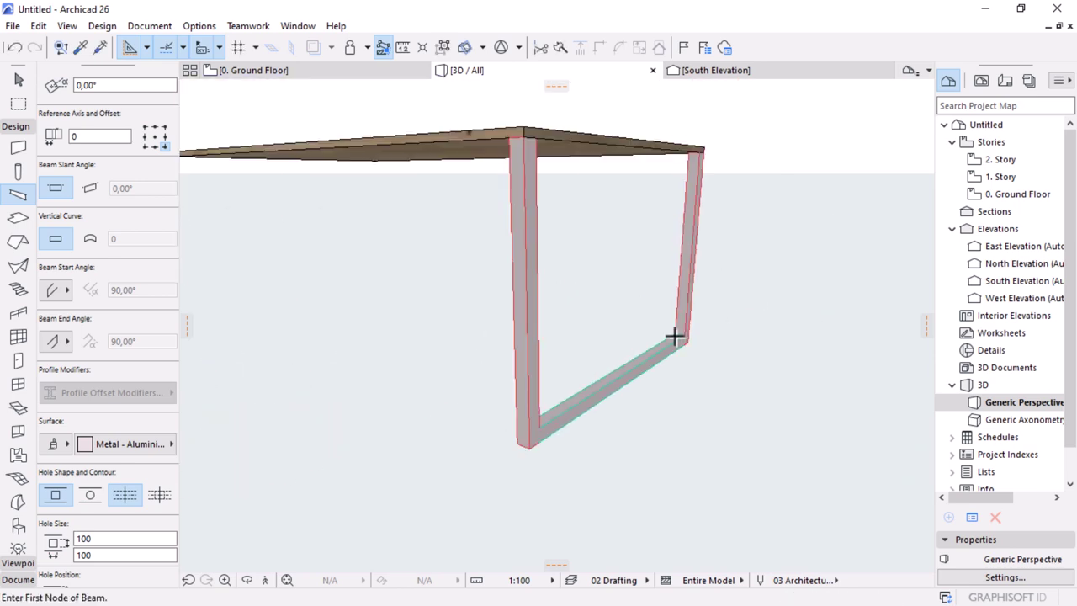
key(Escape)
Step: Copy the bottom beam 682 mm vertically so it sits between the tops of the legs, directly under the tabletop
click(616, 380)
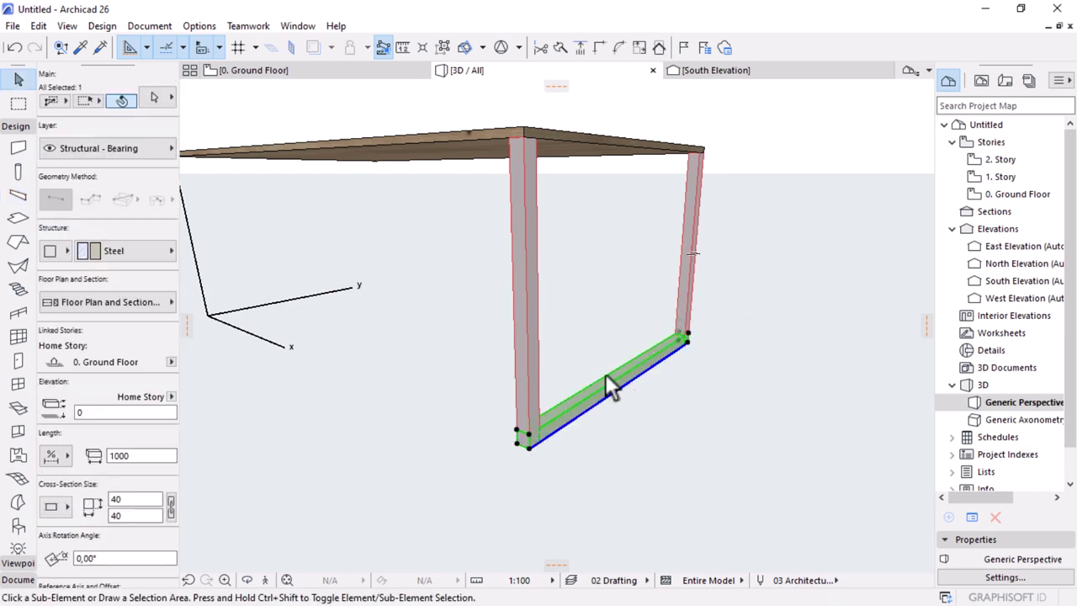
key(ctrl+shift+d)
click(526, 439)
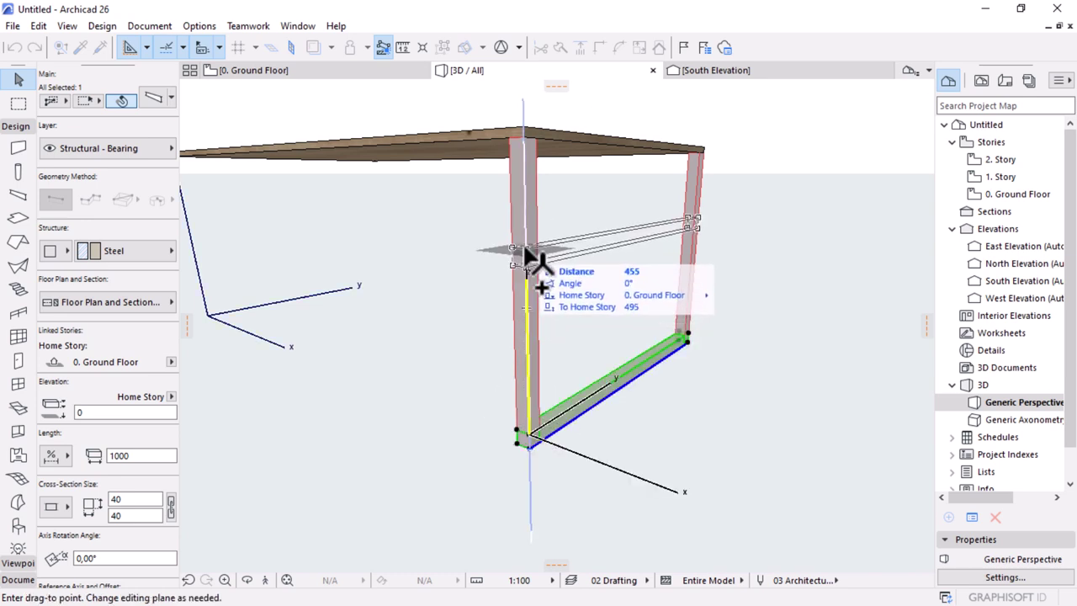
click(522, 136)
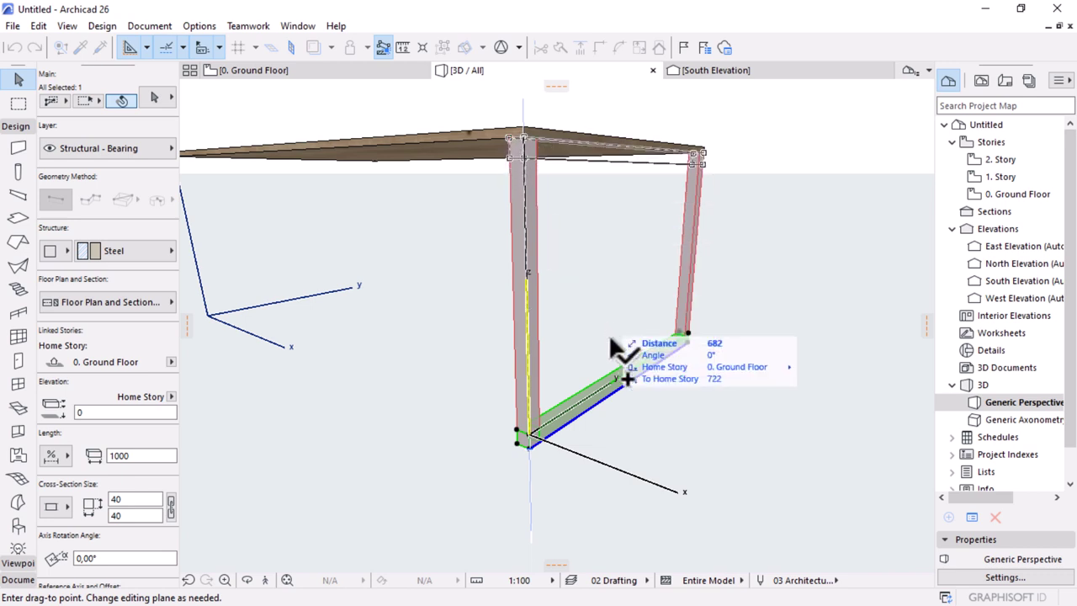
click(614, 357)
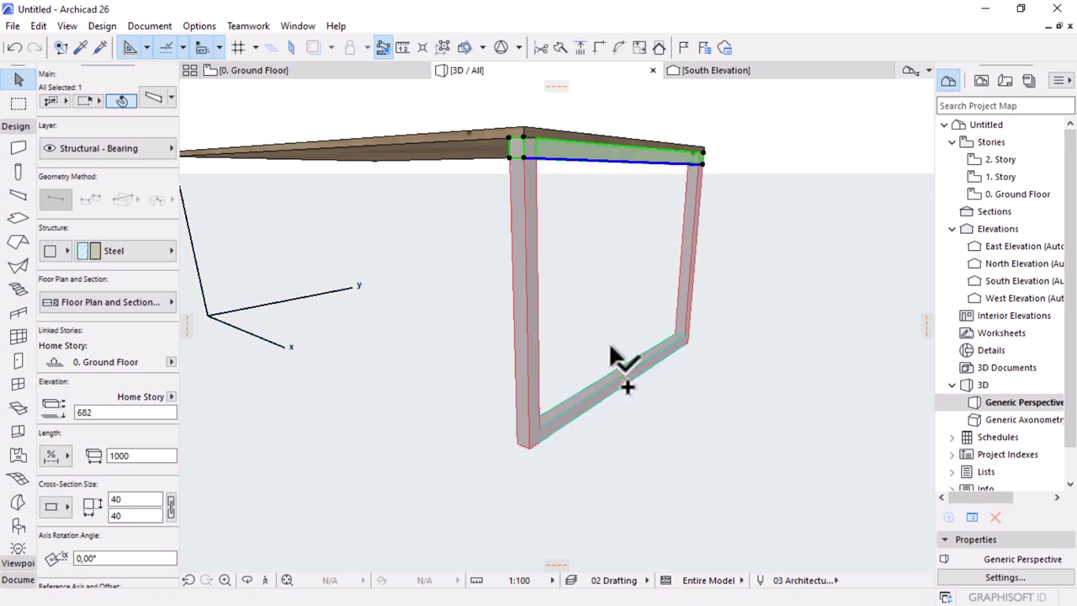
shift+middle_drag(614, 357, 460, 361)
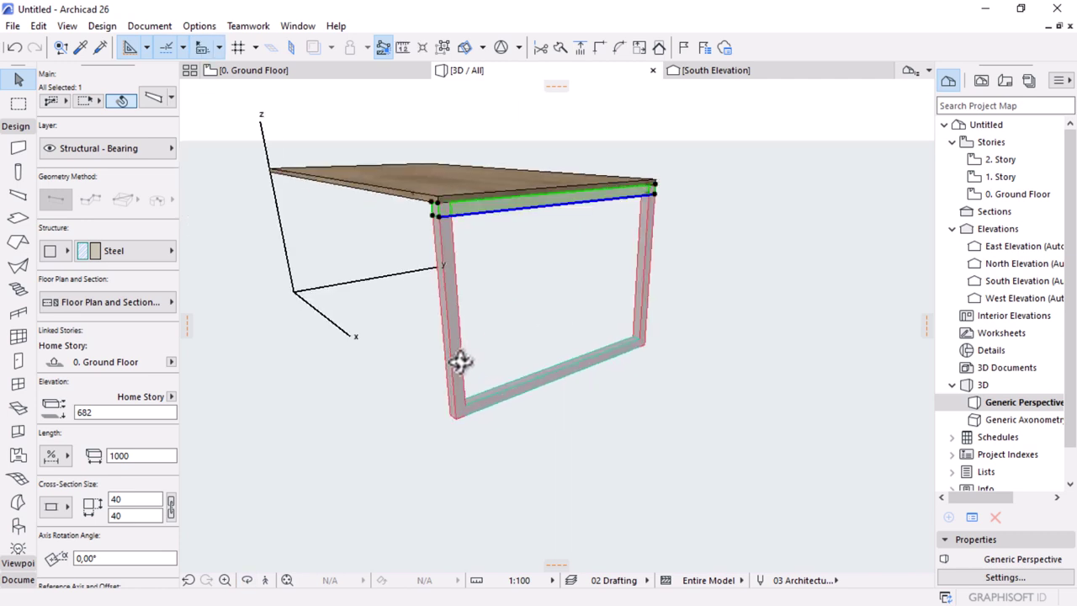
key(Escape)
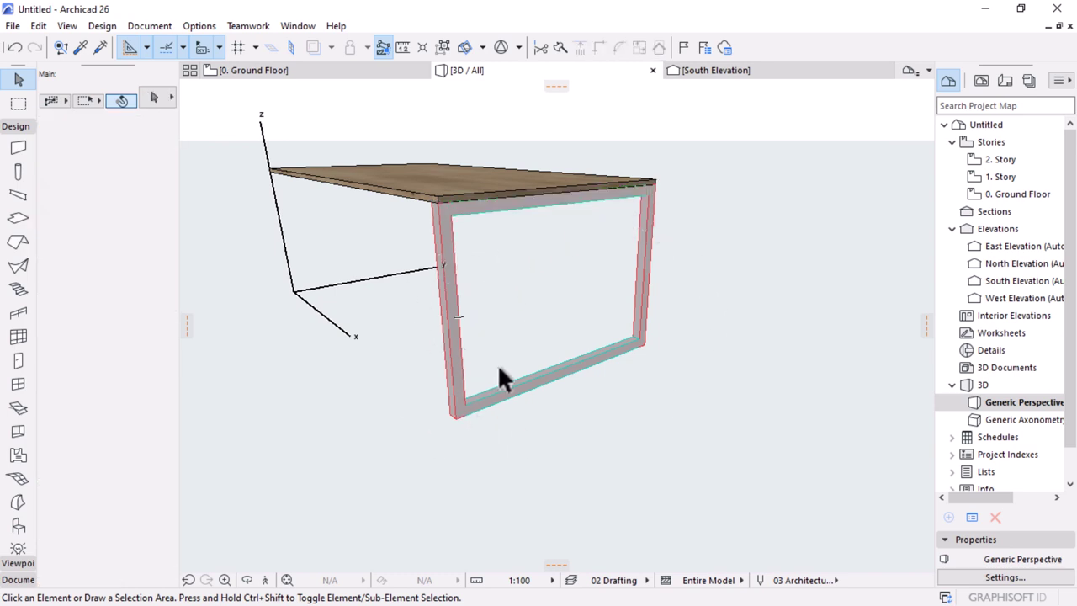
Step: Select both leg columns and set their core line, uncut line and hidden line pens to 1
mouse_move(519, 212)
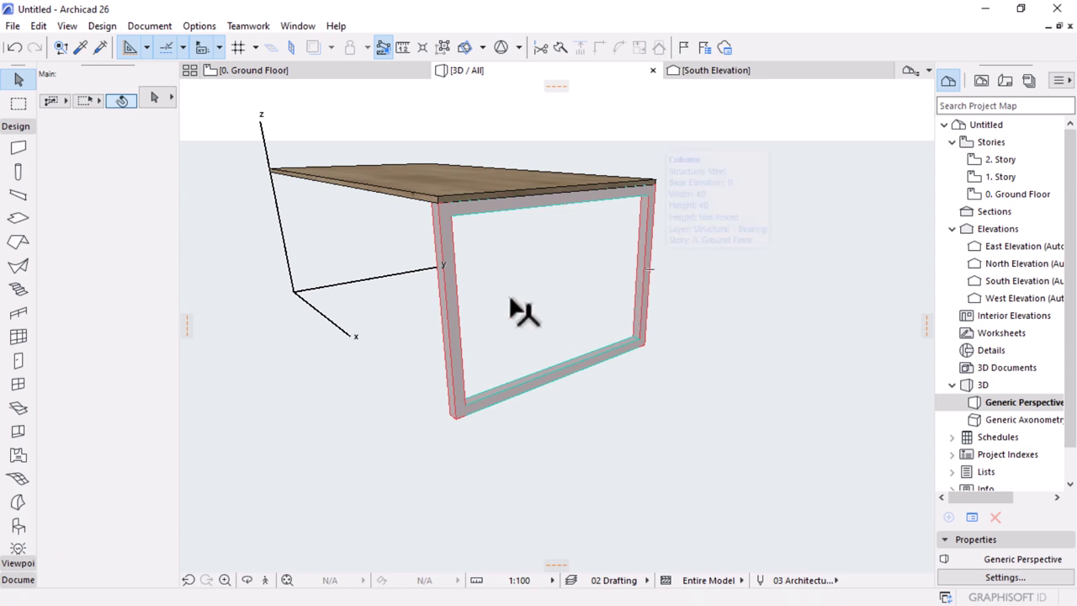
click(642, 336)
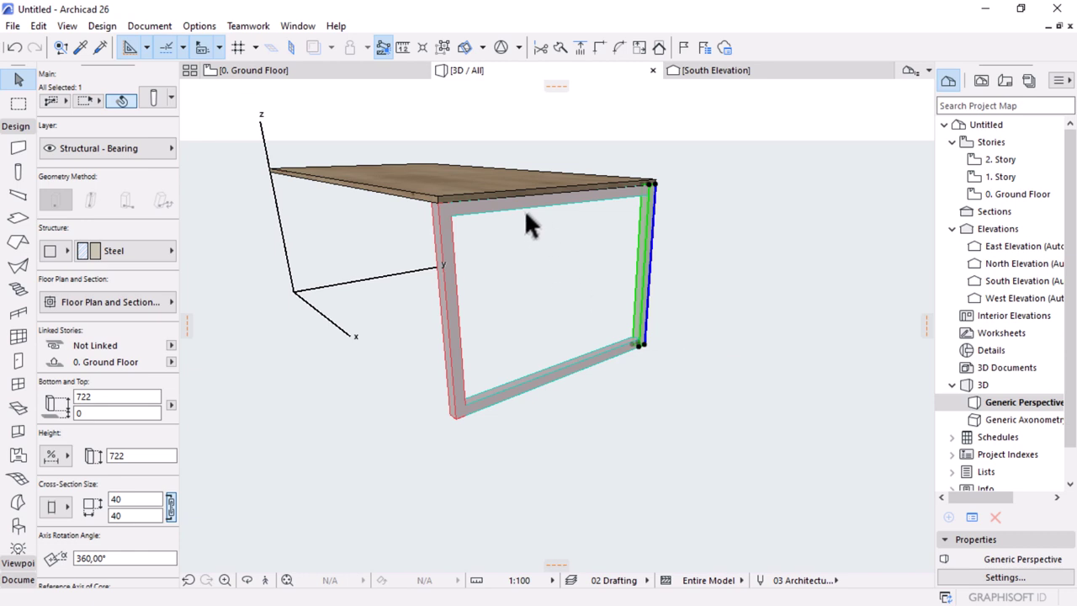
shift+click(451, 331)
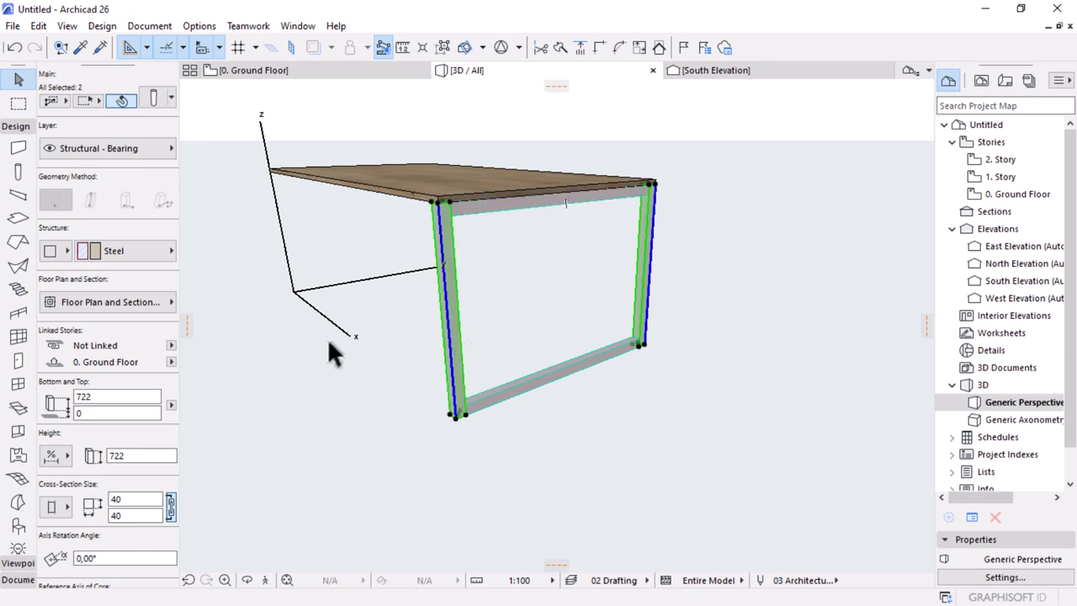
scroll(125, 446, down, 5)
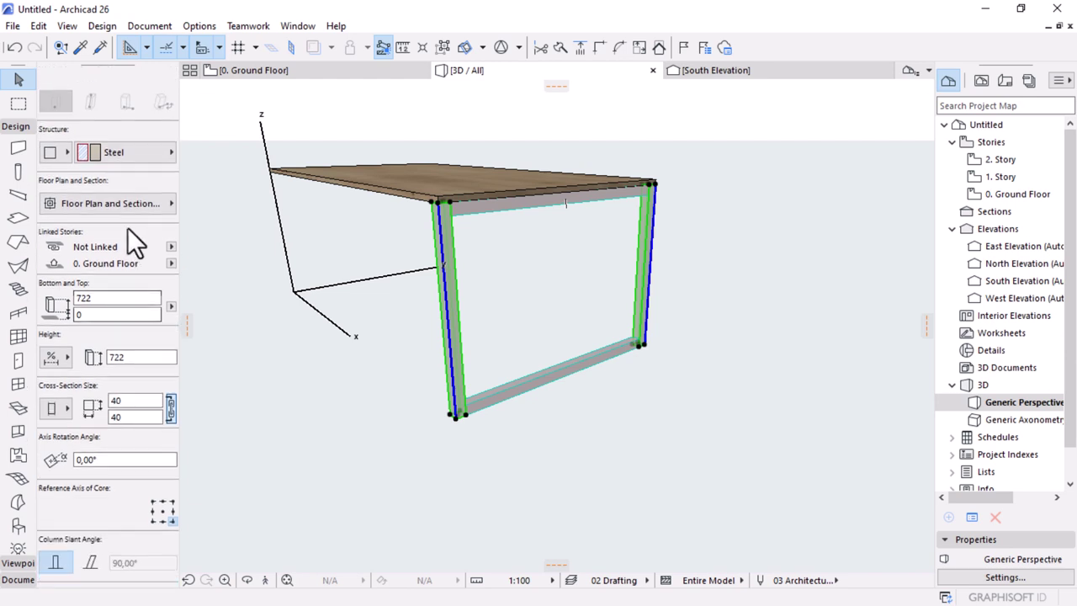
click(127, 187)
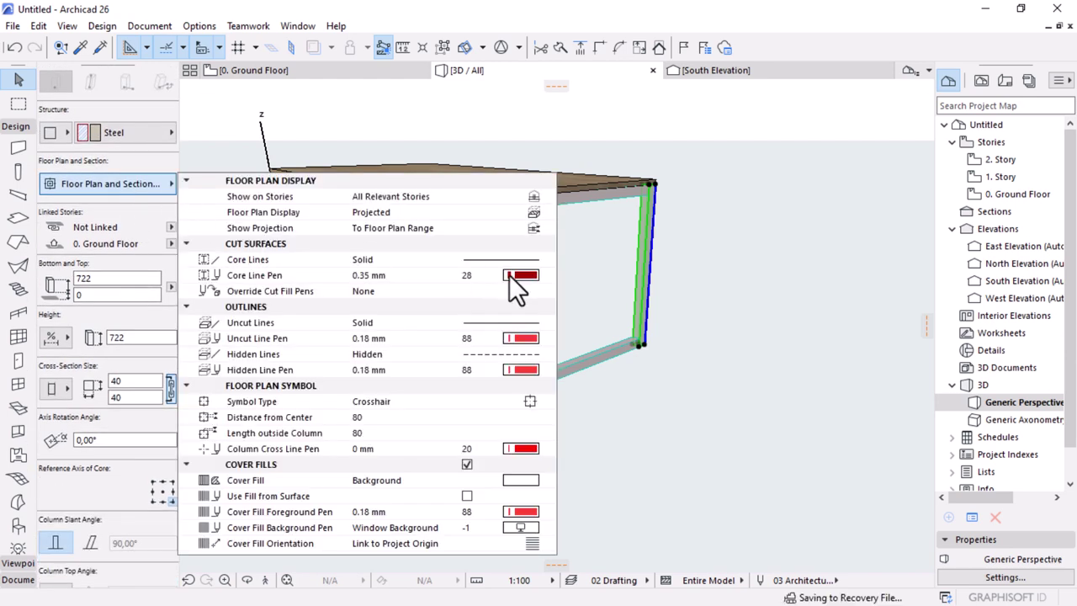
click(474, 280)
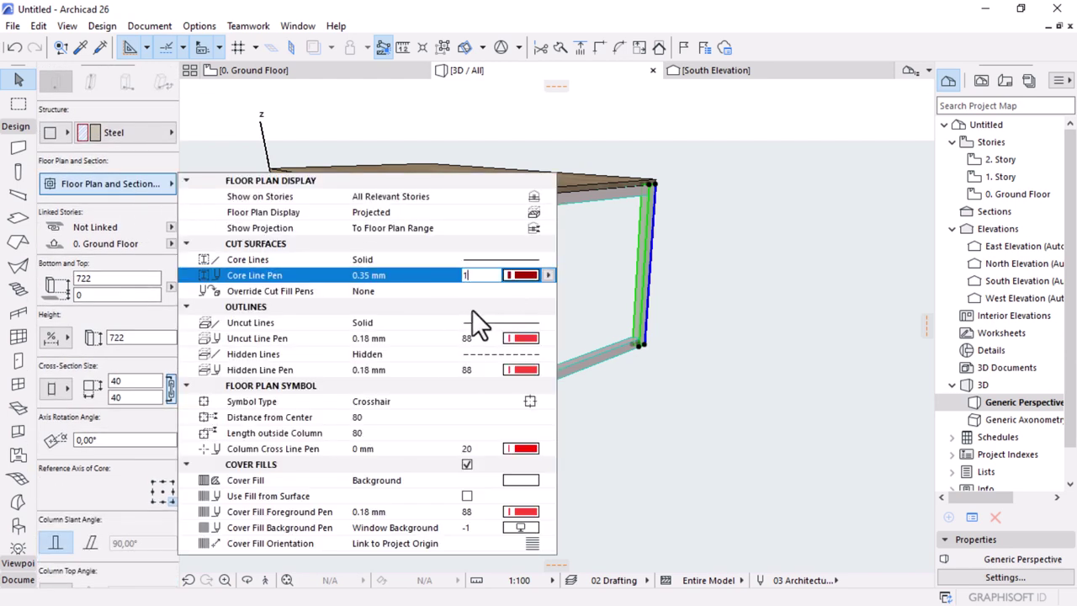
click(479, 339)
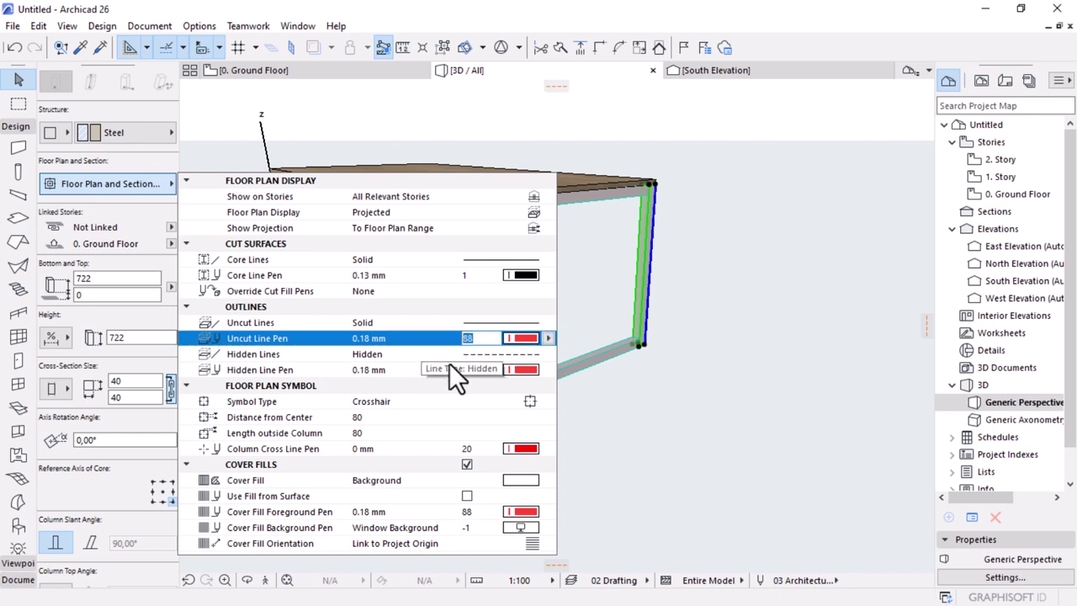
text(1)
click(474, 369)
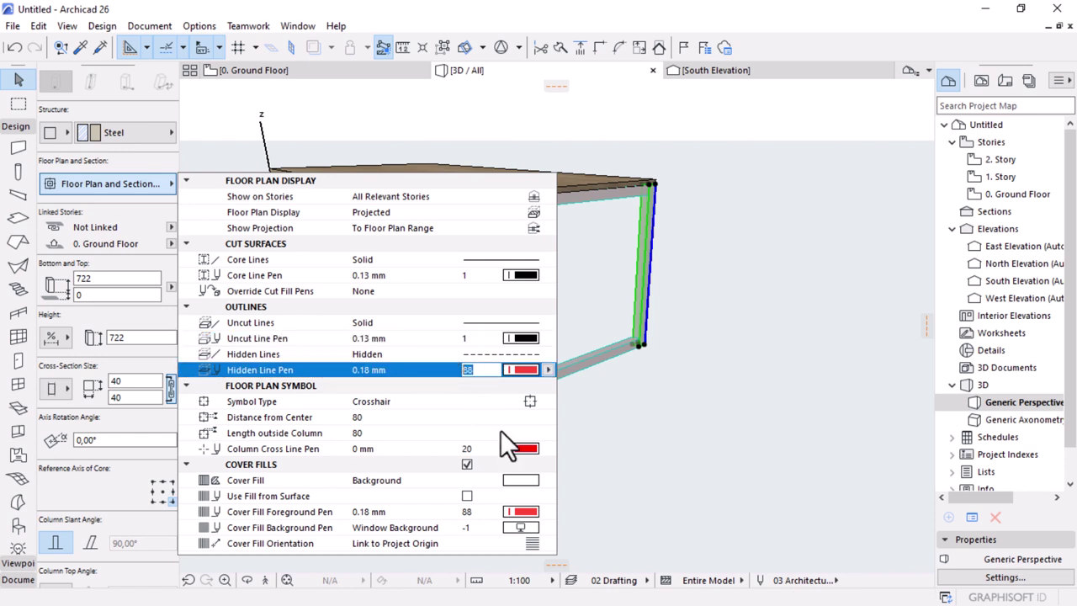
text(1)
Step: Set the columns' cross line pen and cover fill foreground pen to 1, and clear the selection
click(476, 447)
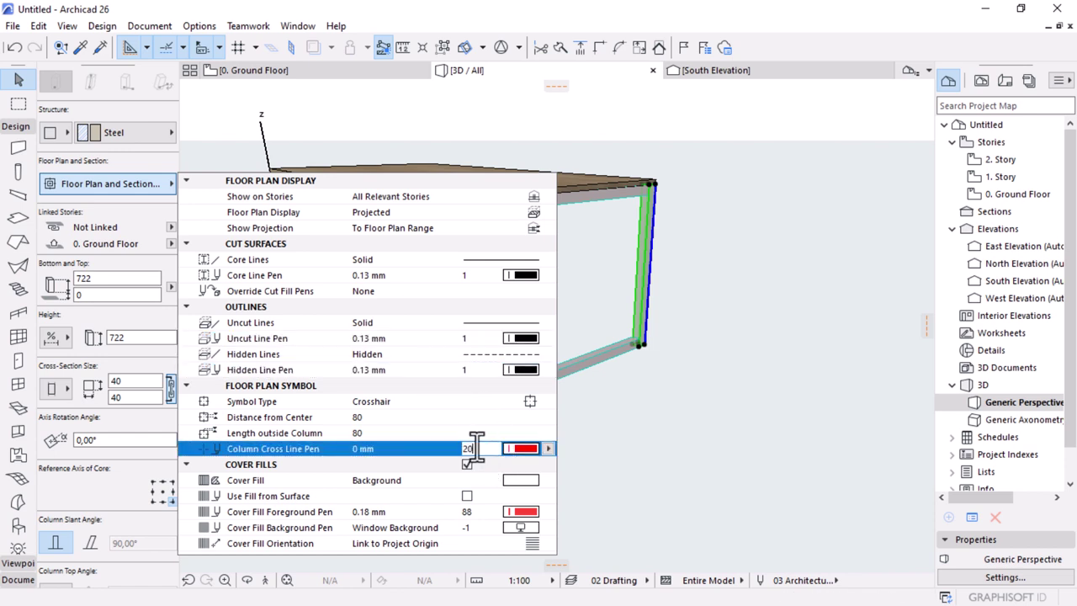
text(1)
click(482, 511)
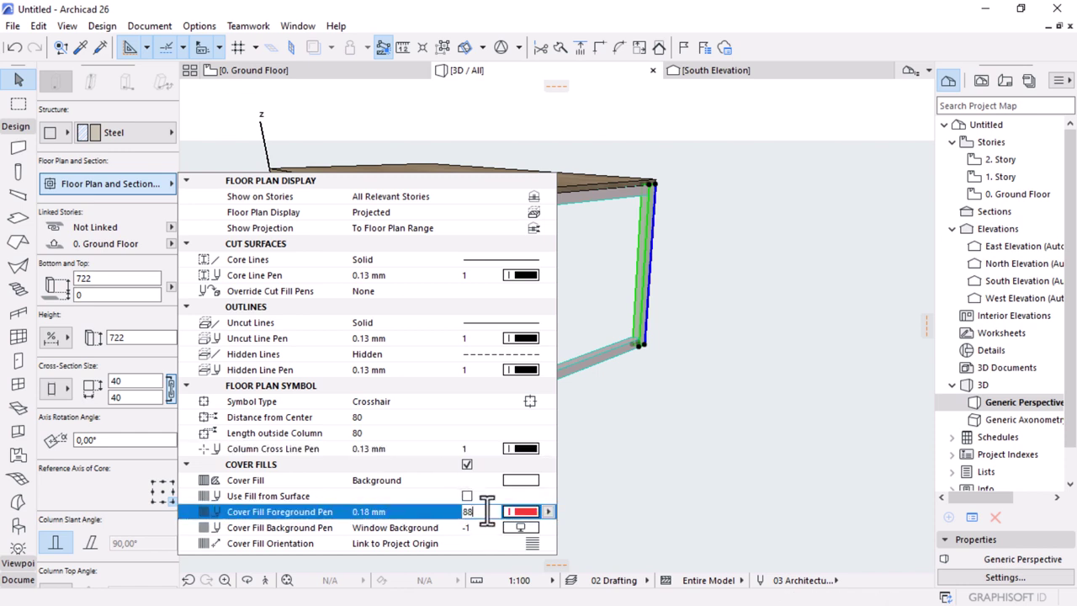
text(1)
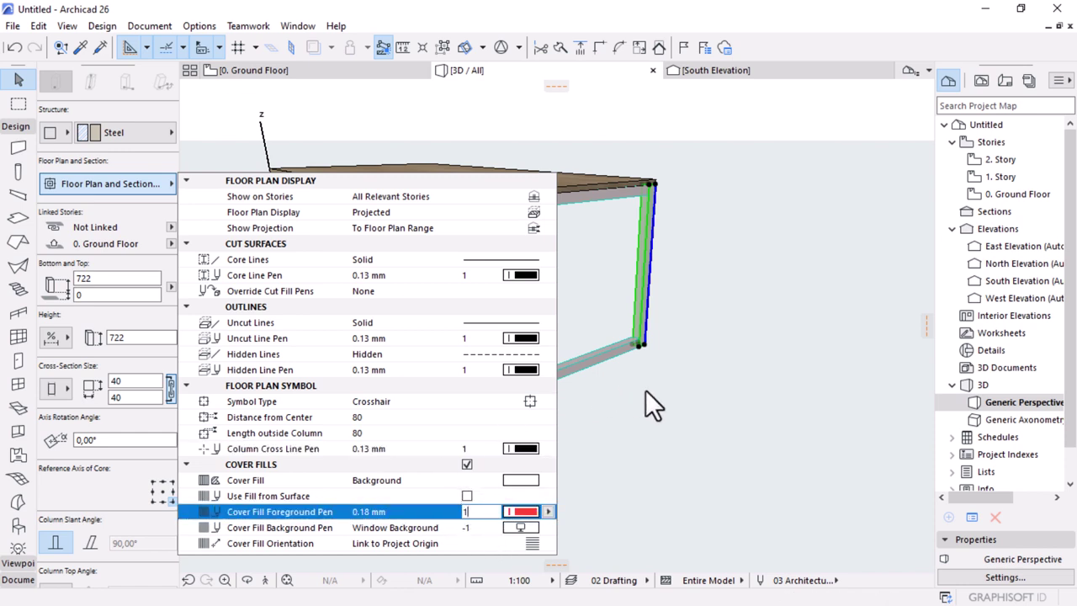
key(Return)
click(674, 434)
click(665, 423)
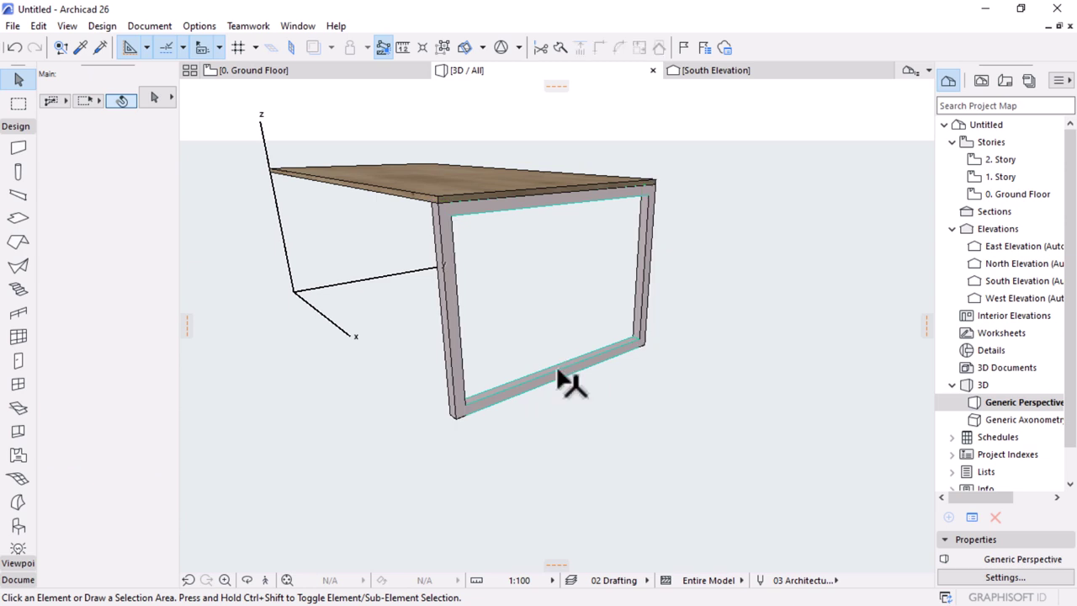
Step: Select the bottom and top beams of the frame and set their cut line and uncut line pens to 1
click(565, 382)
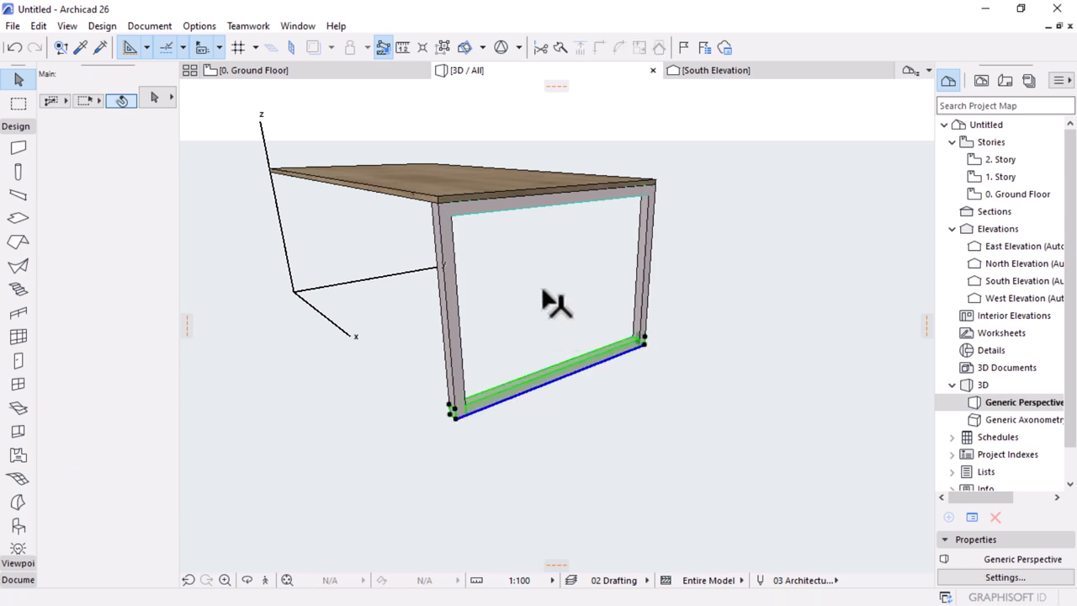
shift+click(535, 210)
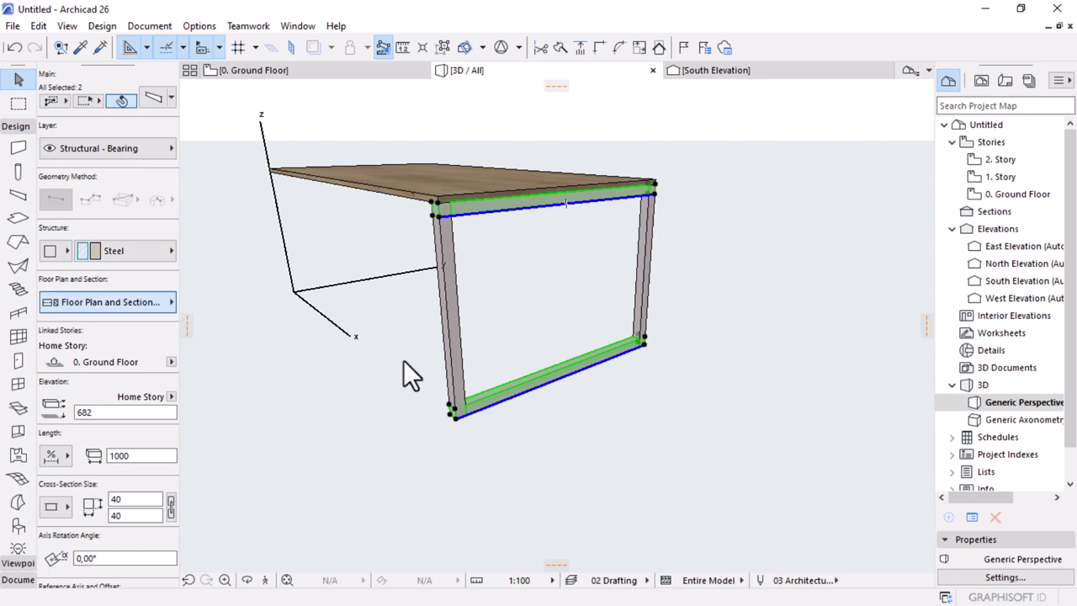
click(471, 278)
text(1)
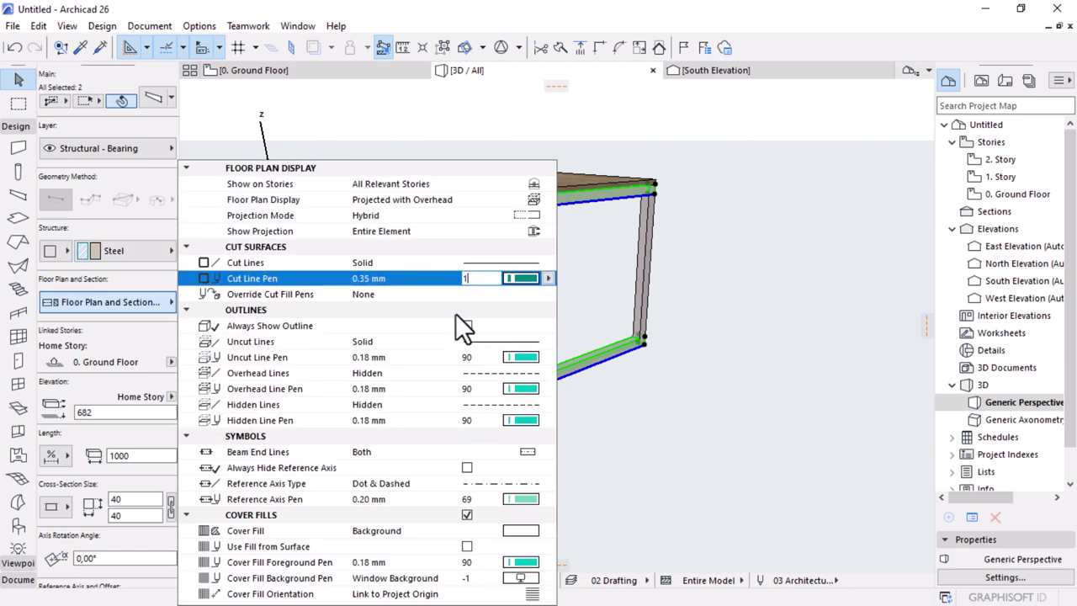
click(479, 357)
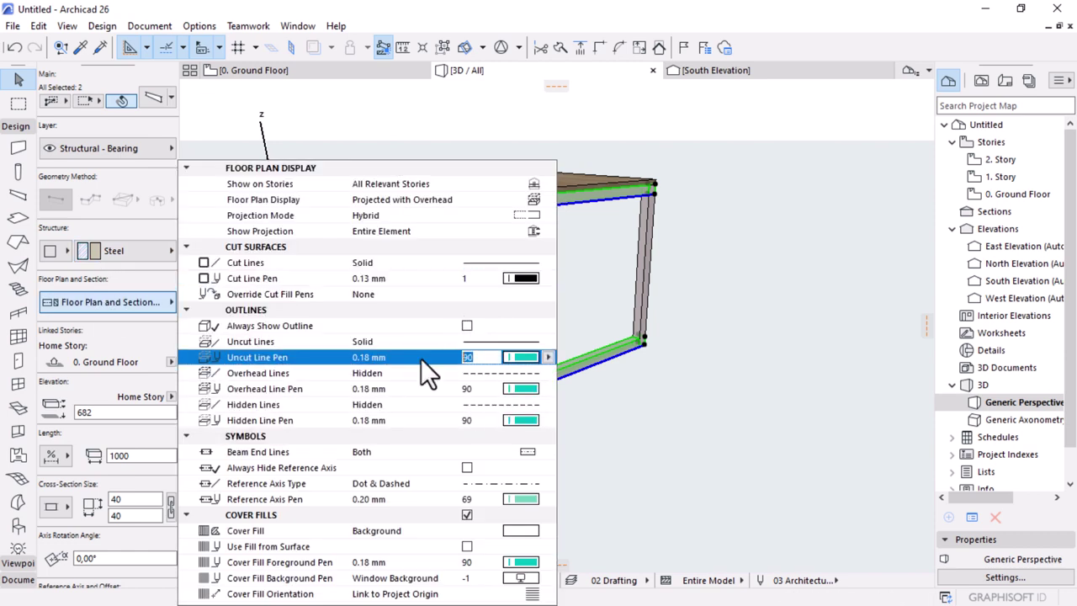
text(1)
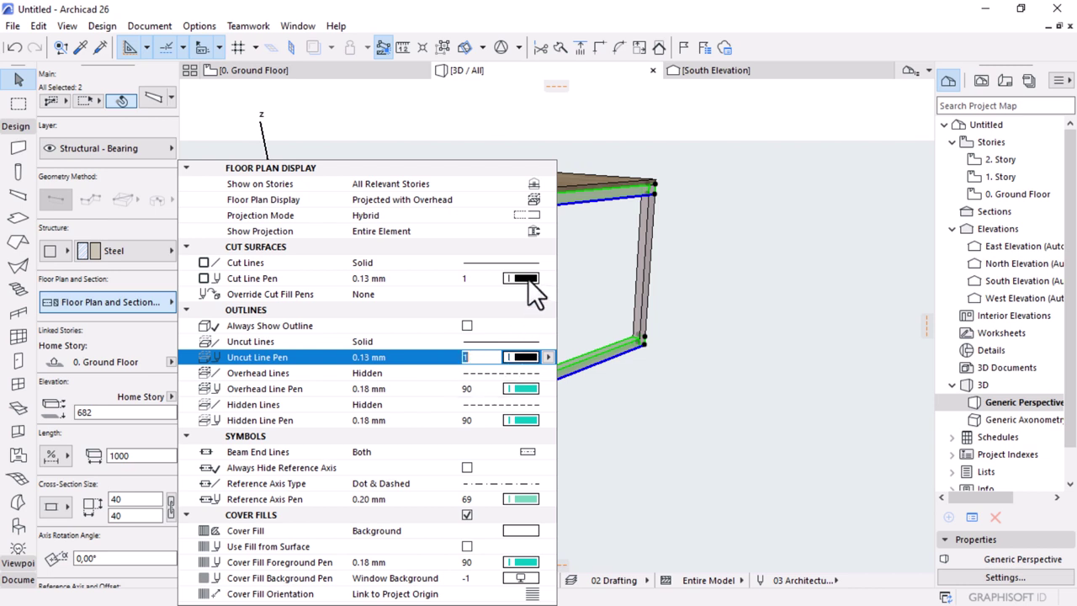
Step: Set the overhead line pen and hidden line pen of both beams to 1
click(527, 279)
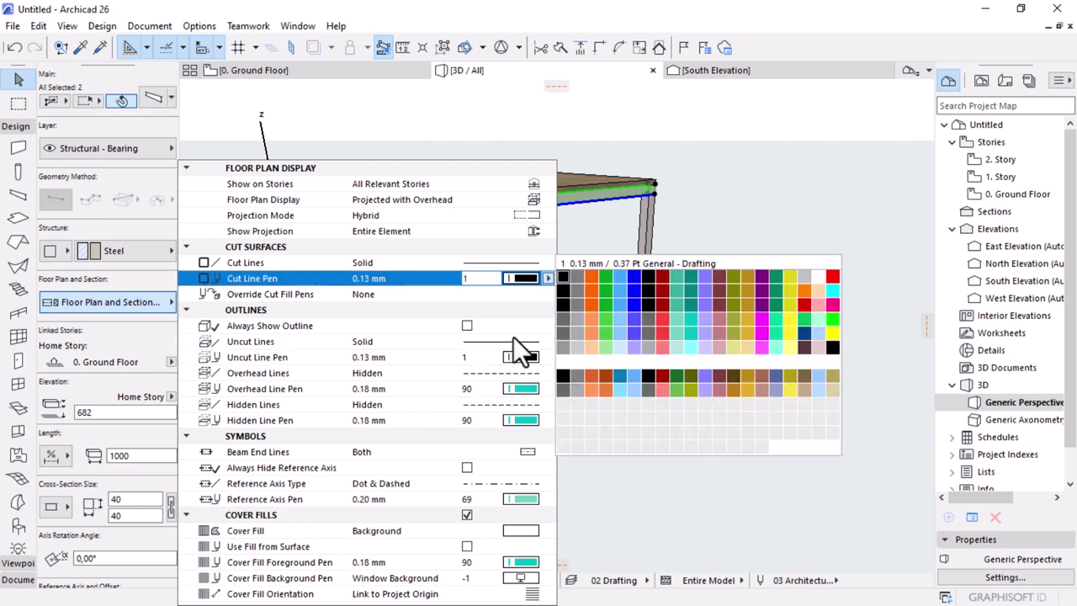
click(480, 394)
click(484, 389)
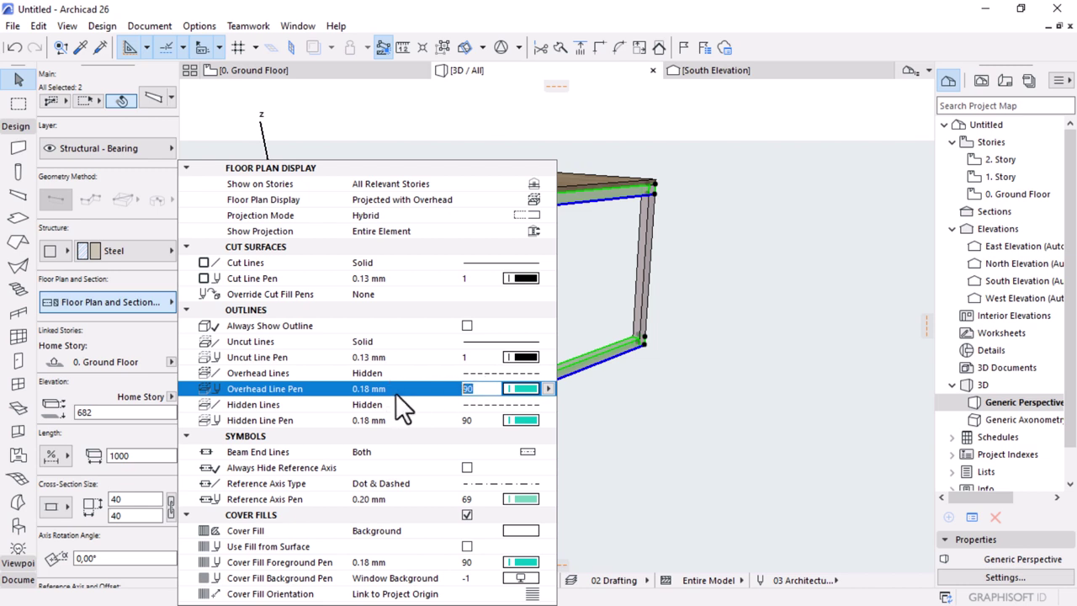
text(1)
click(481, 419)
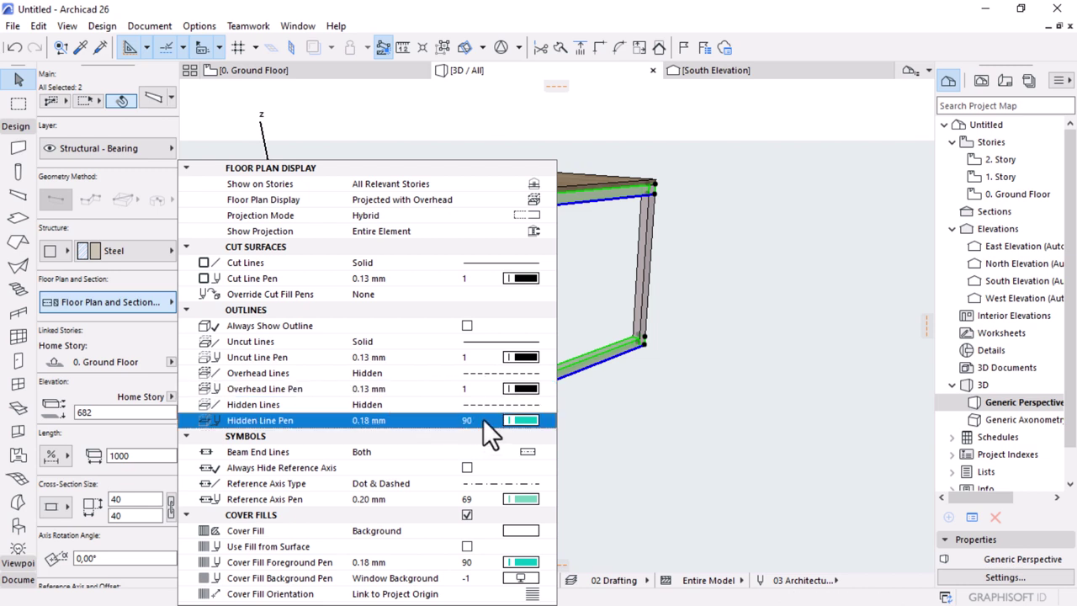
click(480, 419)
text(1)
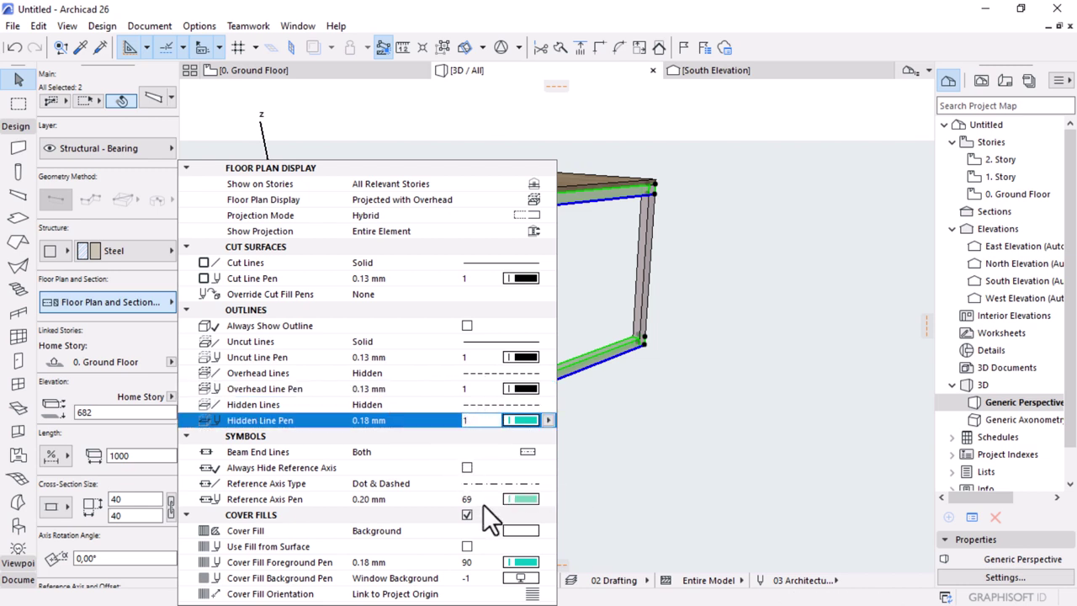
Step: Set the reference axis pen of both beams to 1 and open their cover fill foreground pen for editing
click(483, 499)
text(1)
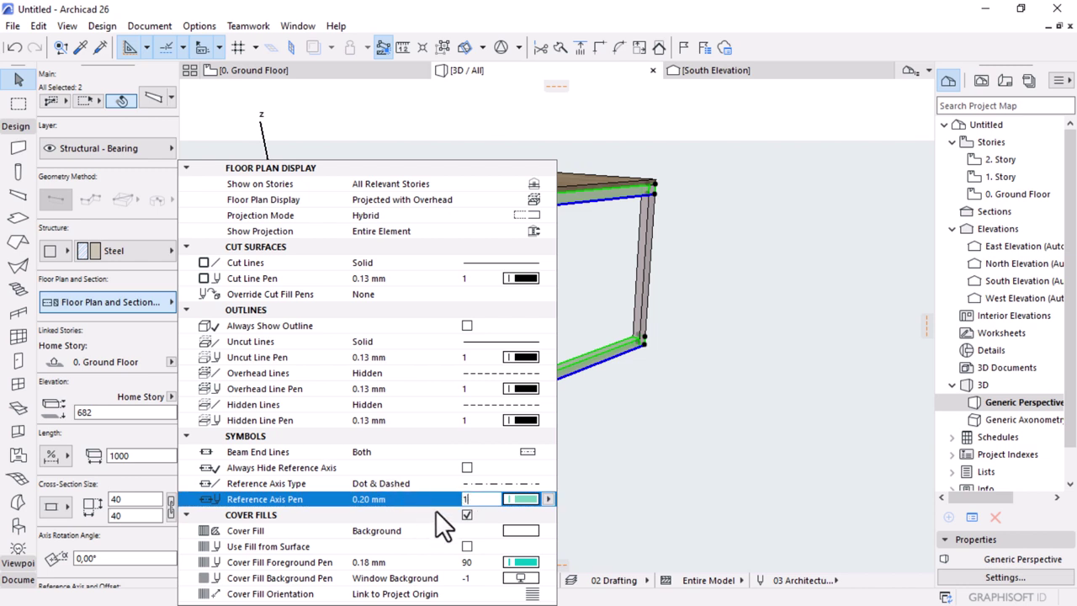
click(483, 562)
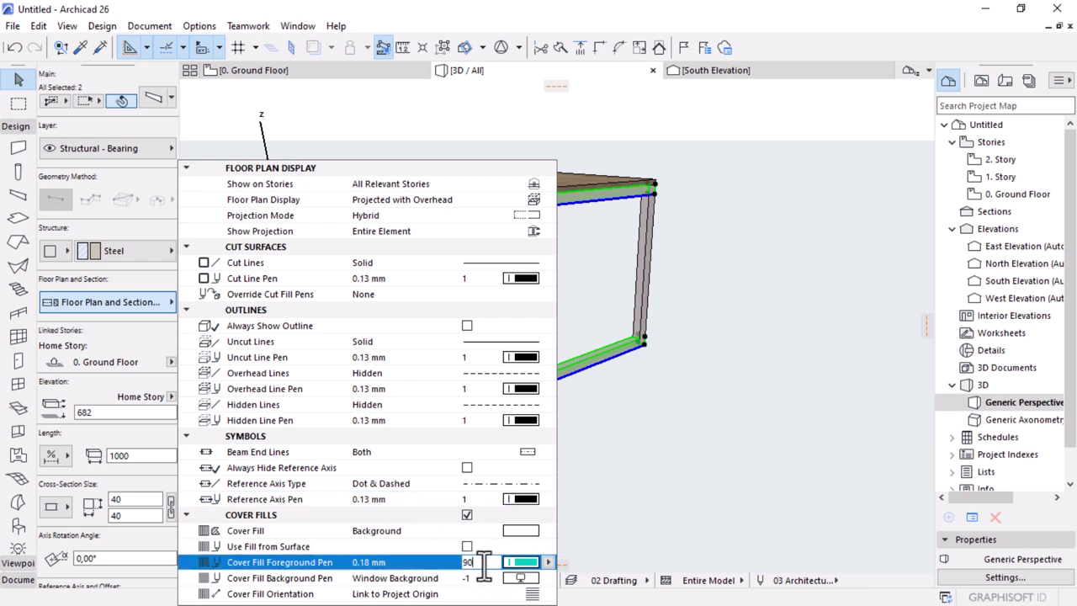
click(663, 440)
click(628, 480)
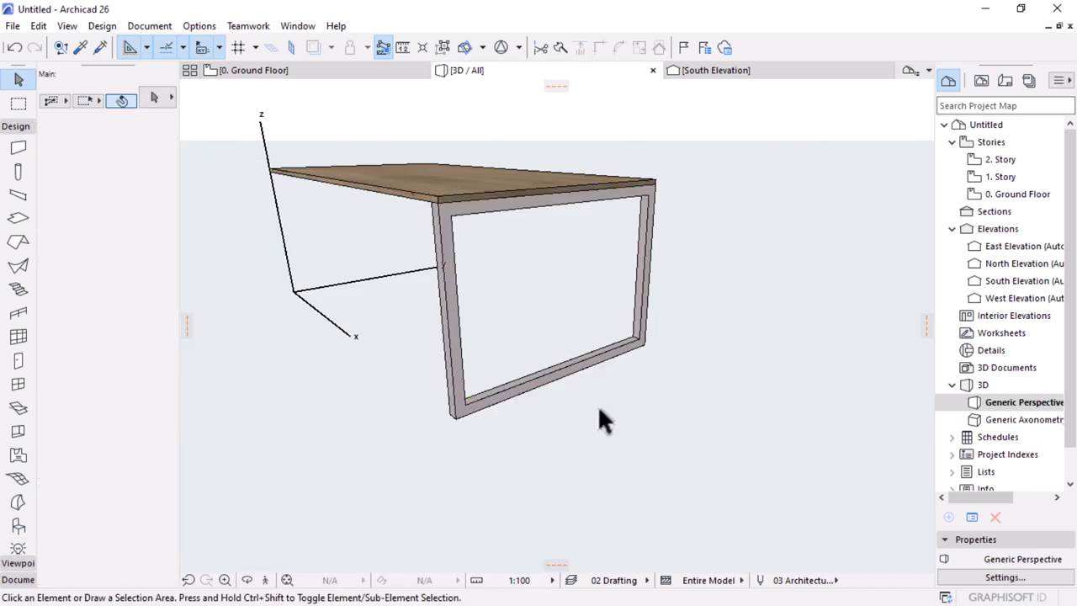
Step: Capture the profile of the frame's bottom beam for editing in the Profile Manager
shift+middle_drag(653, 415, 516, 442)
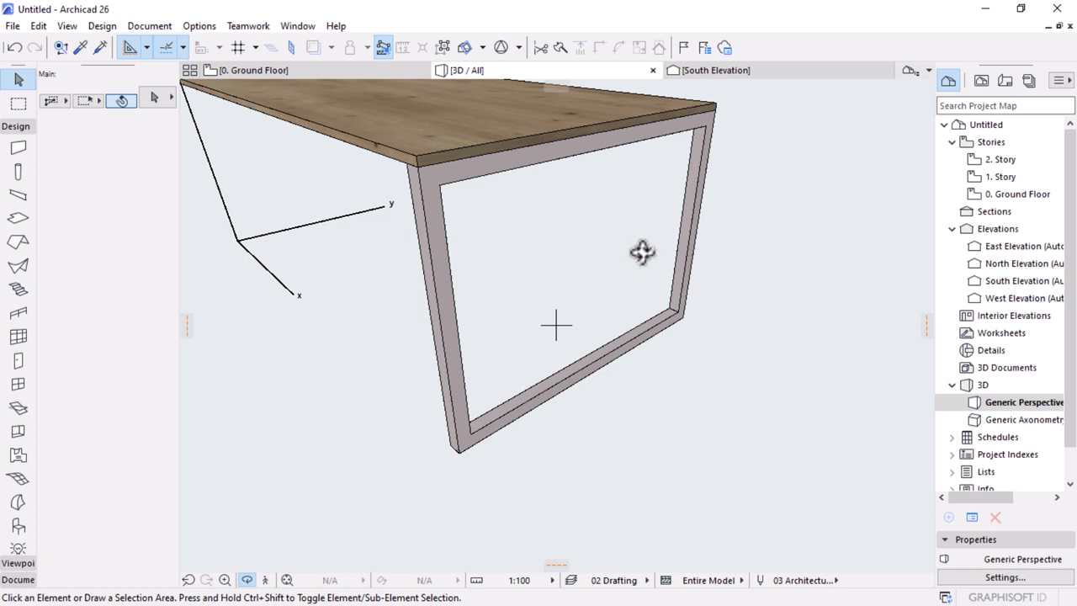
scroll(505, 341, down, 5)
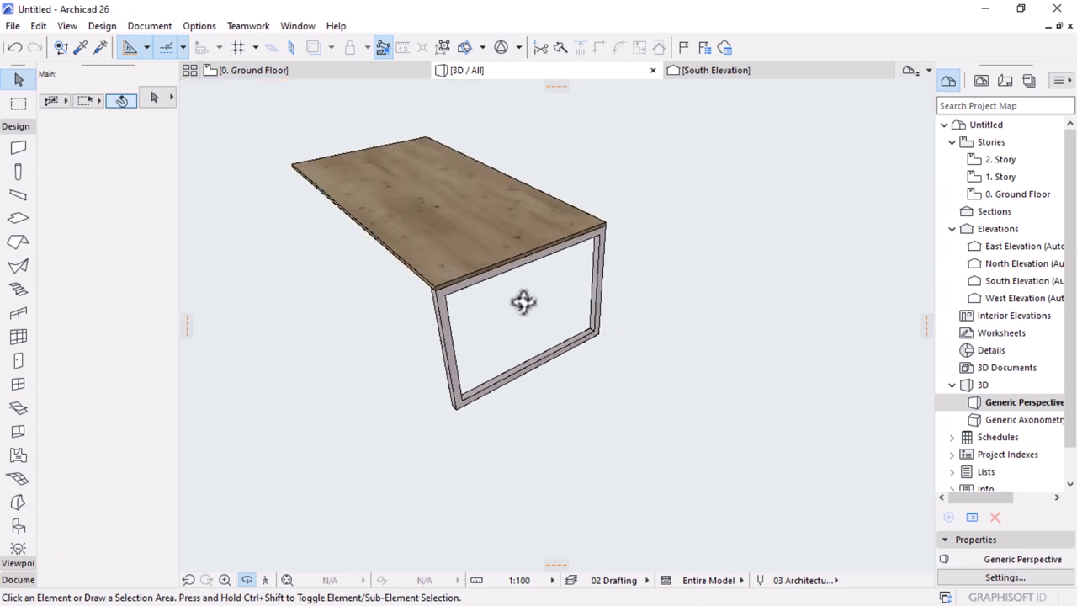
scroll(523, 301, up, 5)
scroll(533, 319, down, 3)
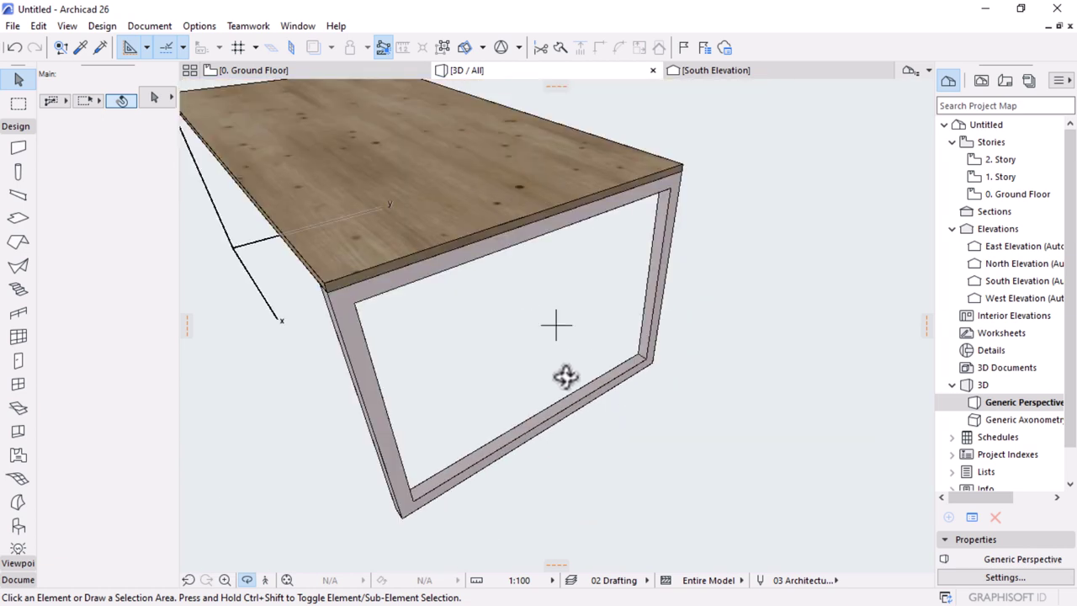
click(596, 413)
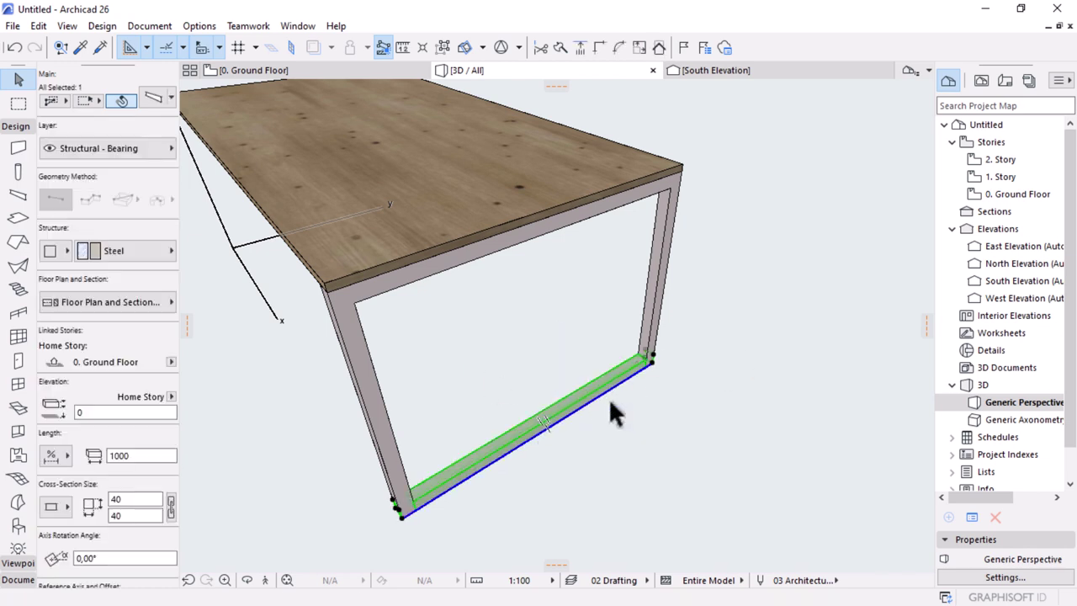
click(192, 25)
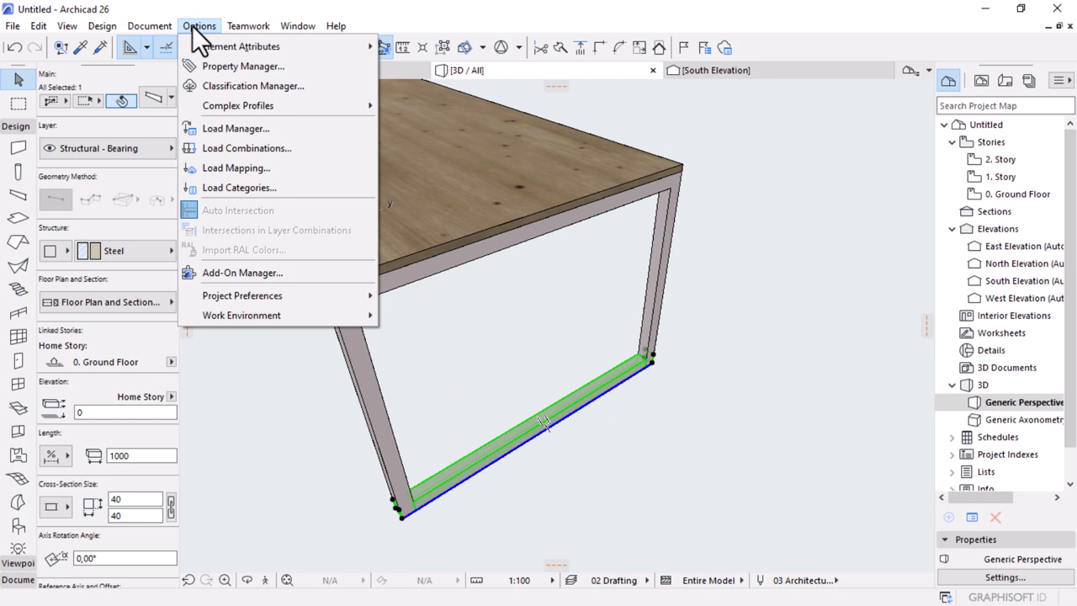
mouse_move(273, 105)
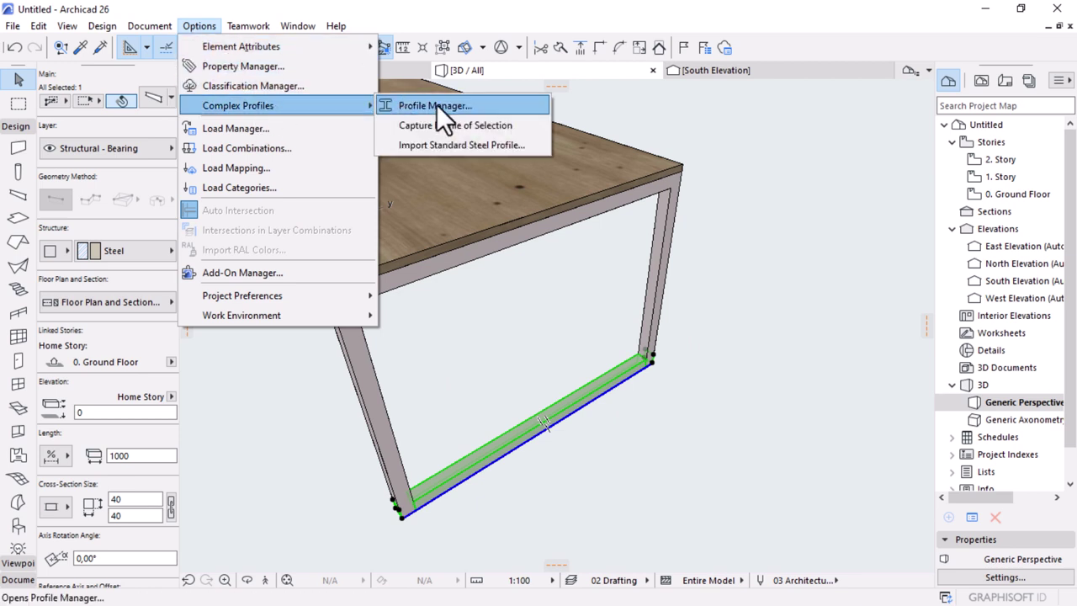
click(502, 126)
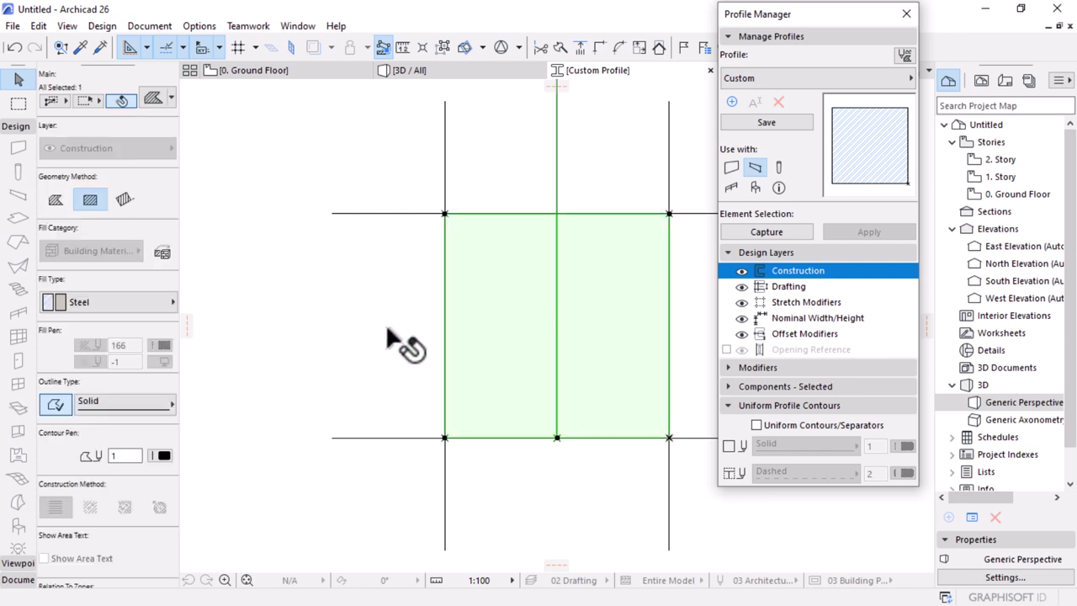
Step: Reshape the square steel profile into a triangle by moving both upper corners to the midpoint of its upper edge
scroll(473, 401, down, 2)
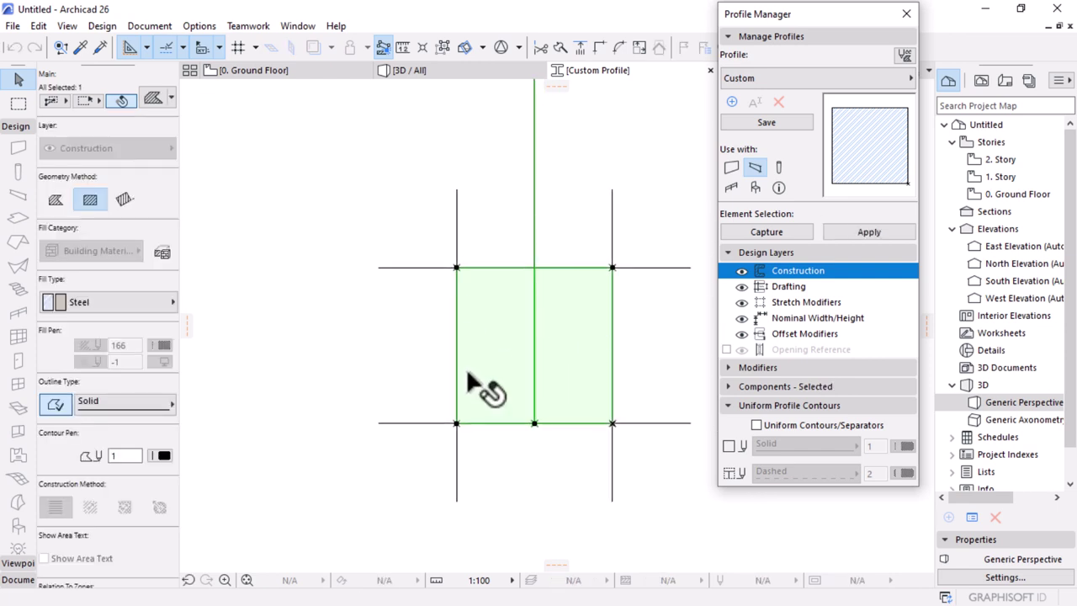
scroll(649, 274, up, 2)
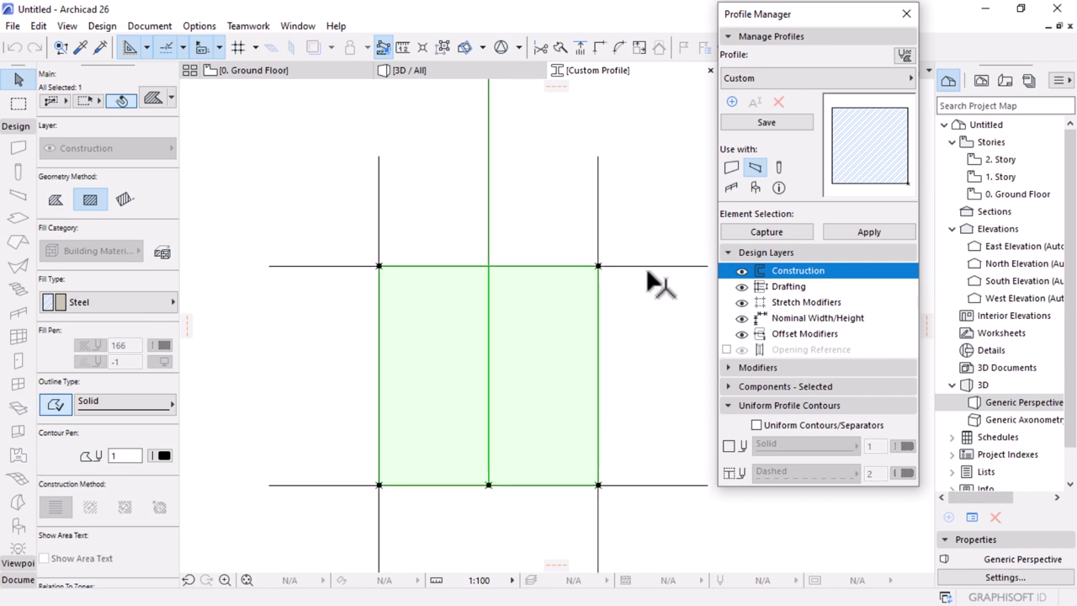
scroll(513, 304, down, 2)
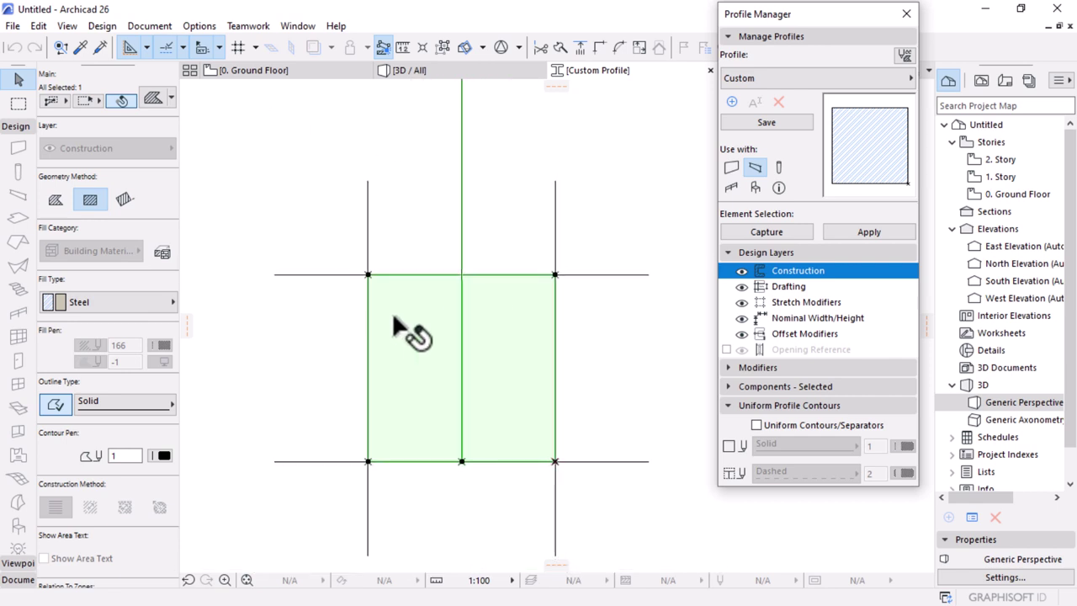
click(368, 275)
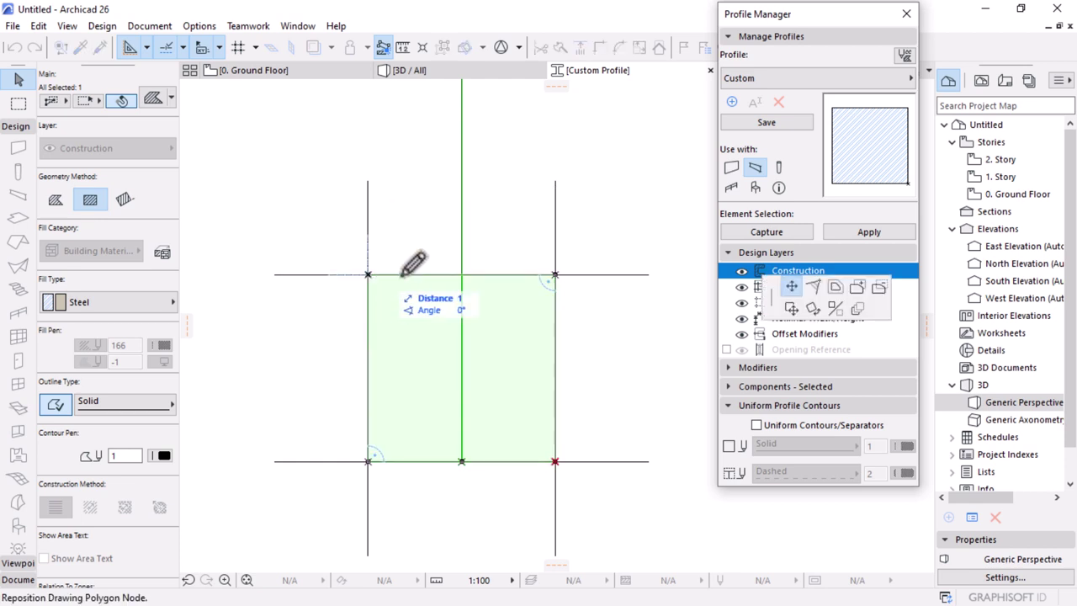
click(462, 274)
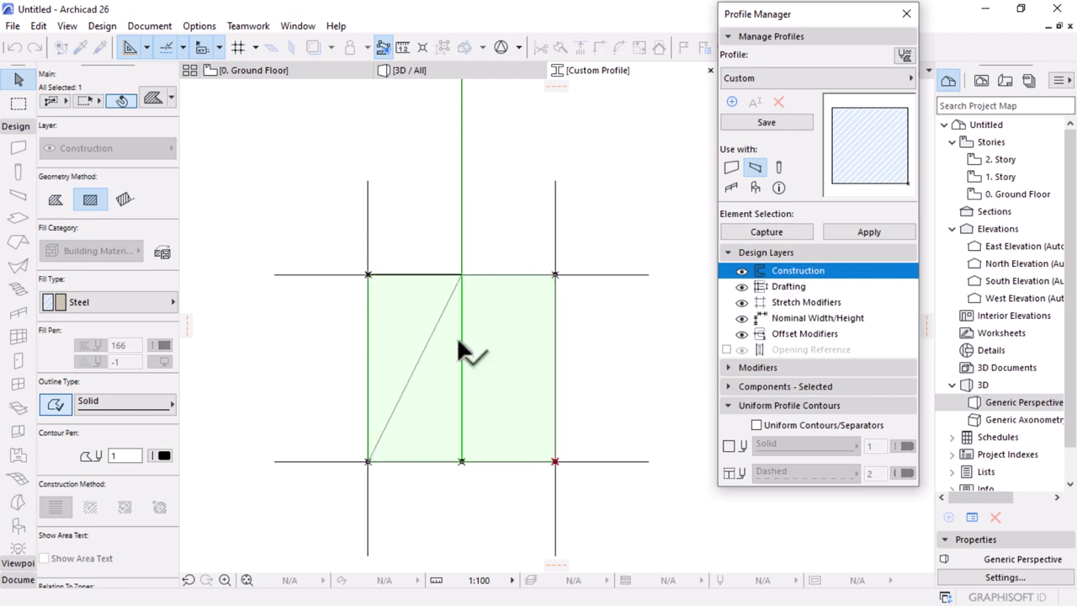
click(555, 275)
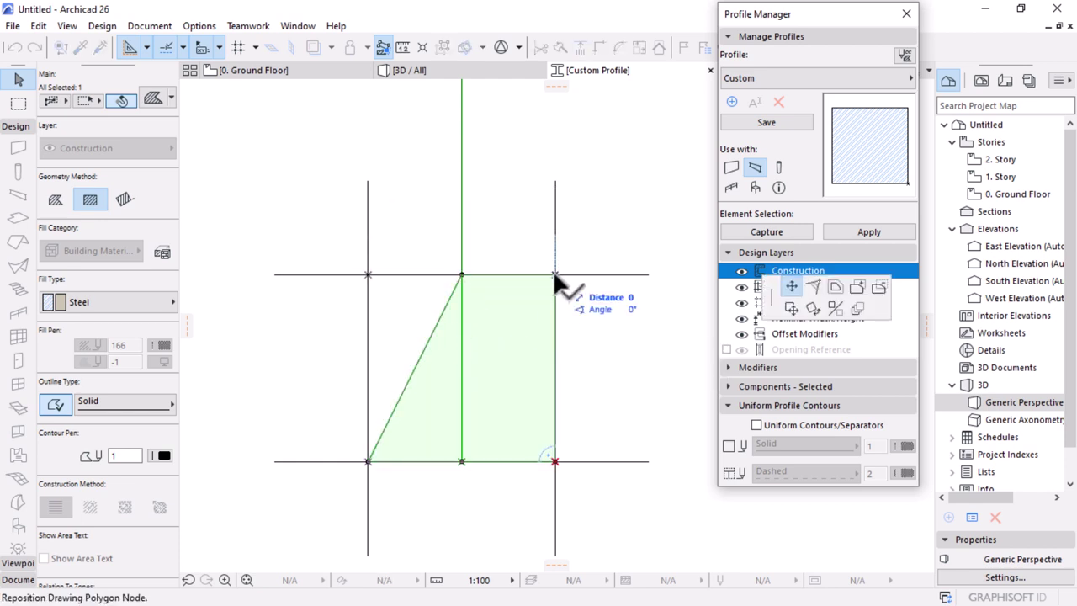
click(462, 274)
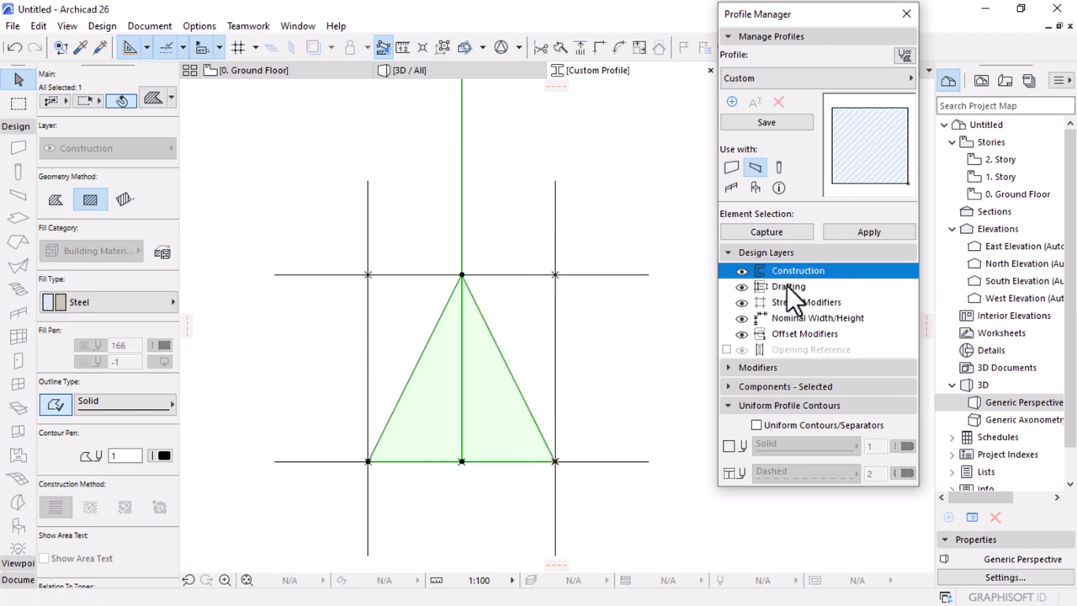
Step: Make the triangular profile available for columns as well as beams and save it as "Loop Profile"
click(756, 126)
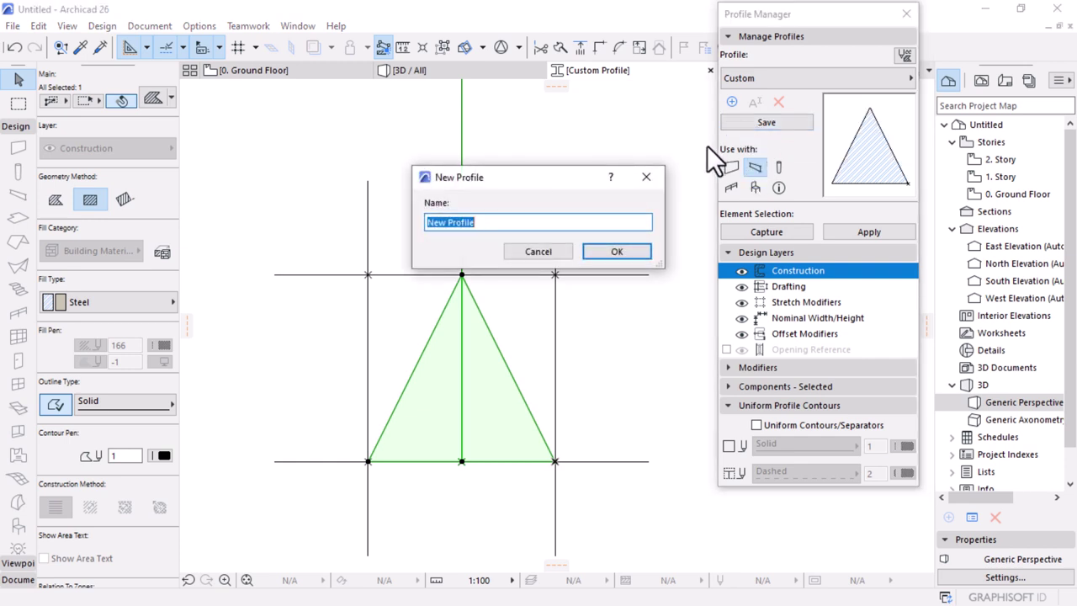
click(646, 178)
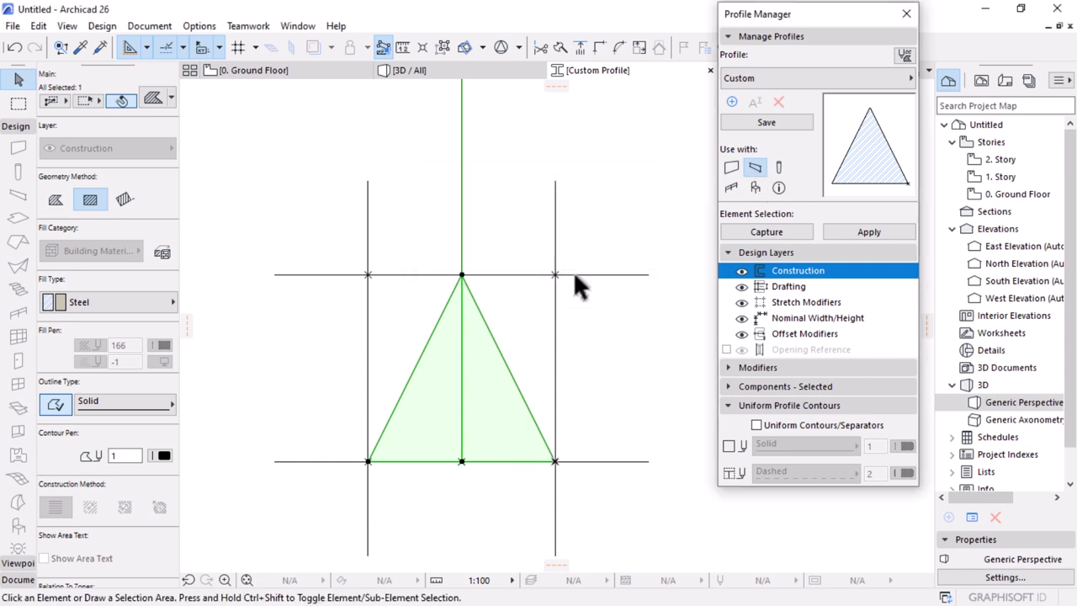
click(779, 168)
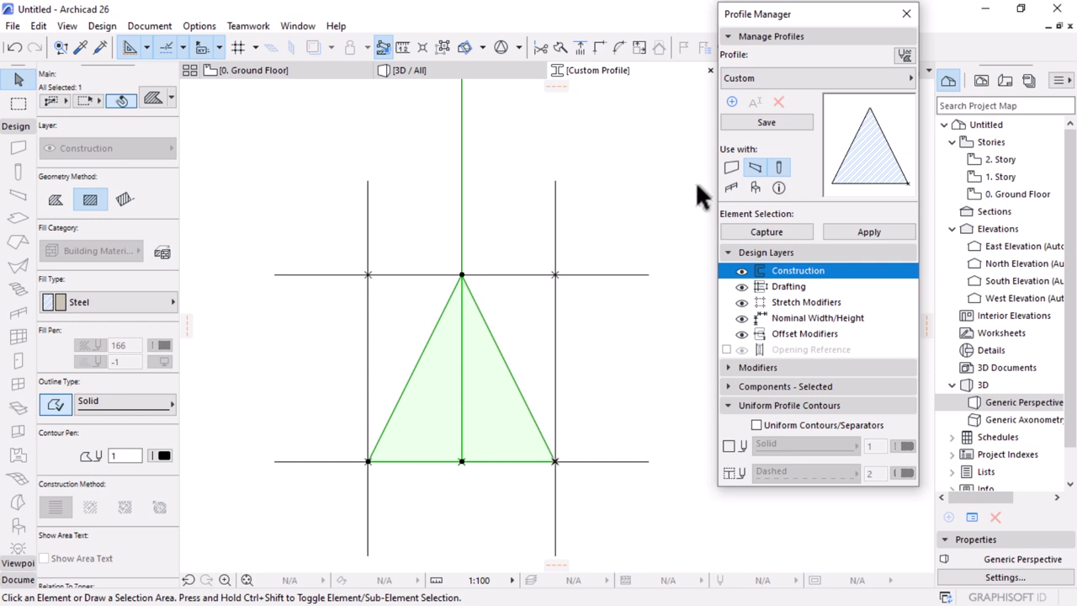
click(761, 124)
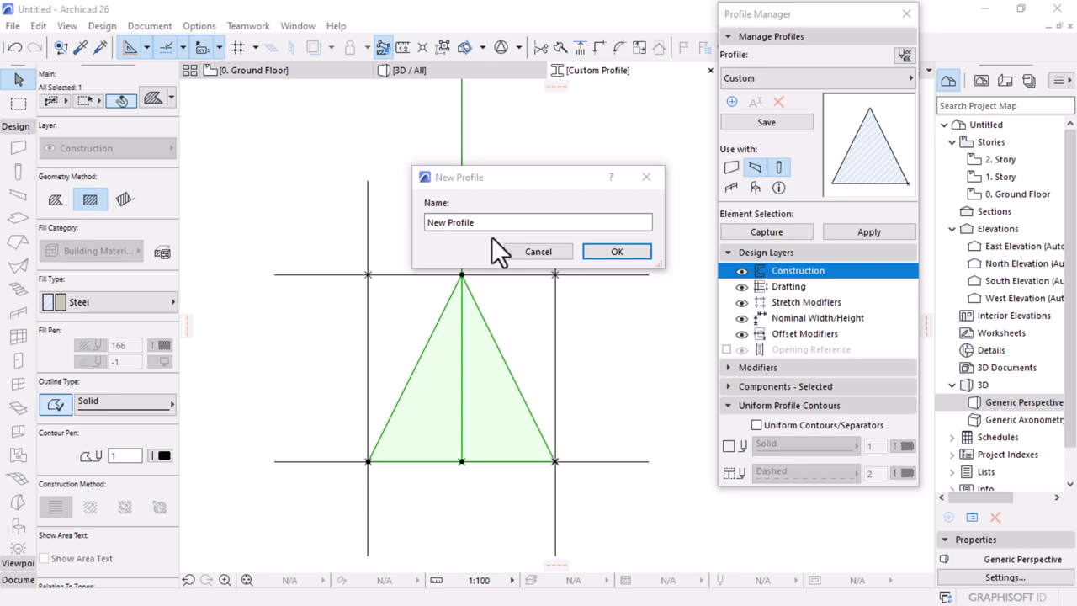
click(511, 221)
click(480, 221)
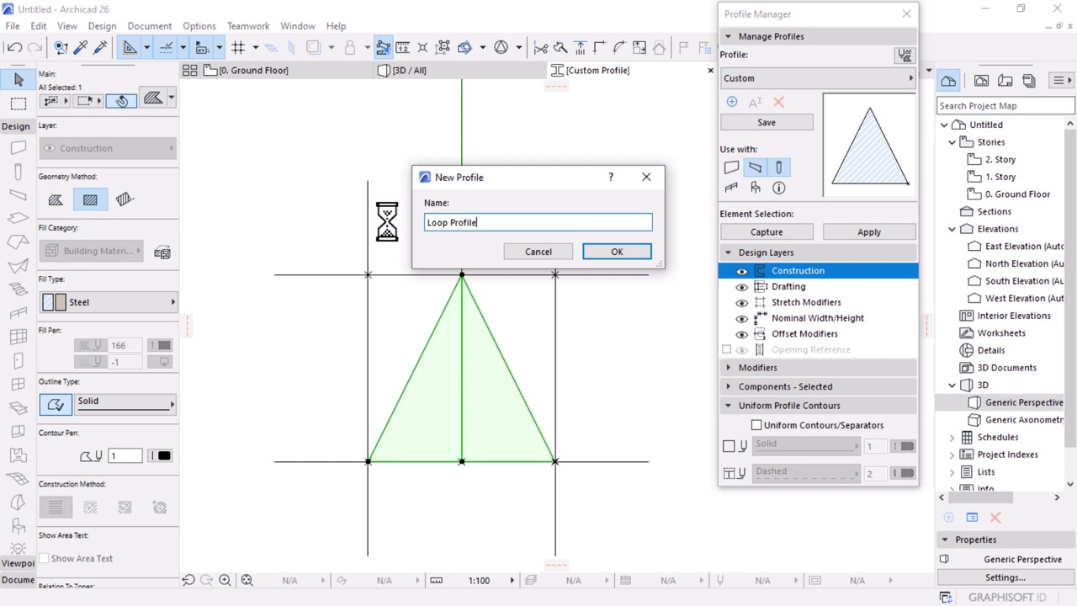
click(616, 251)
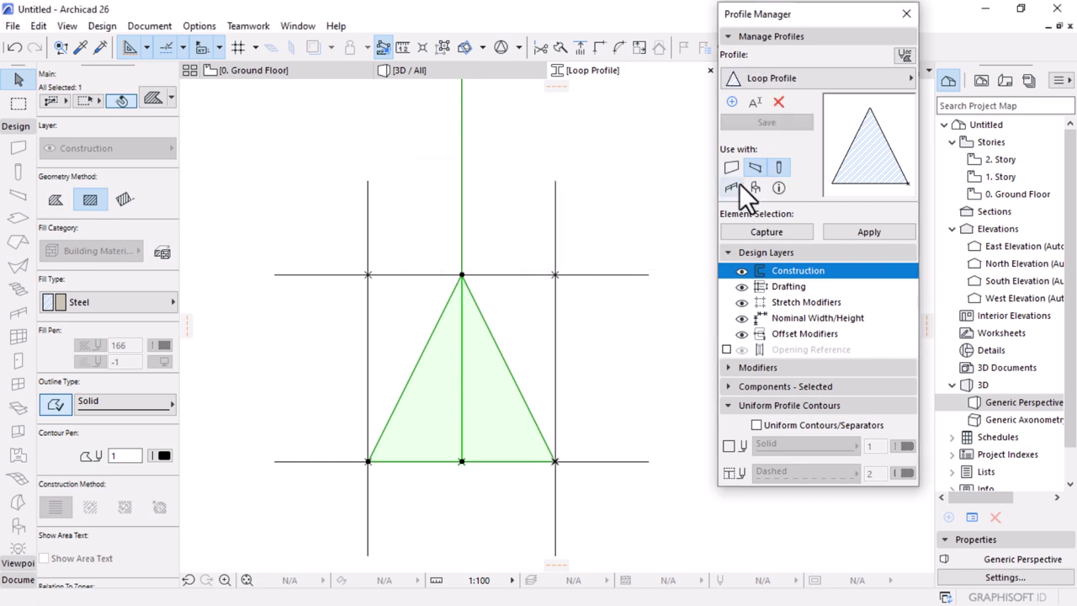
Step: Apply the Loop Profile to the frame's bottom and top beams in the 3D view and clear the selection
click(399, 70)
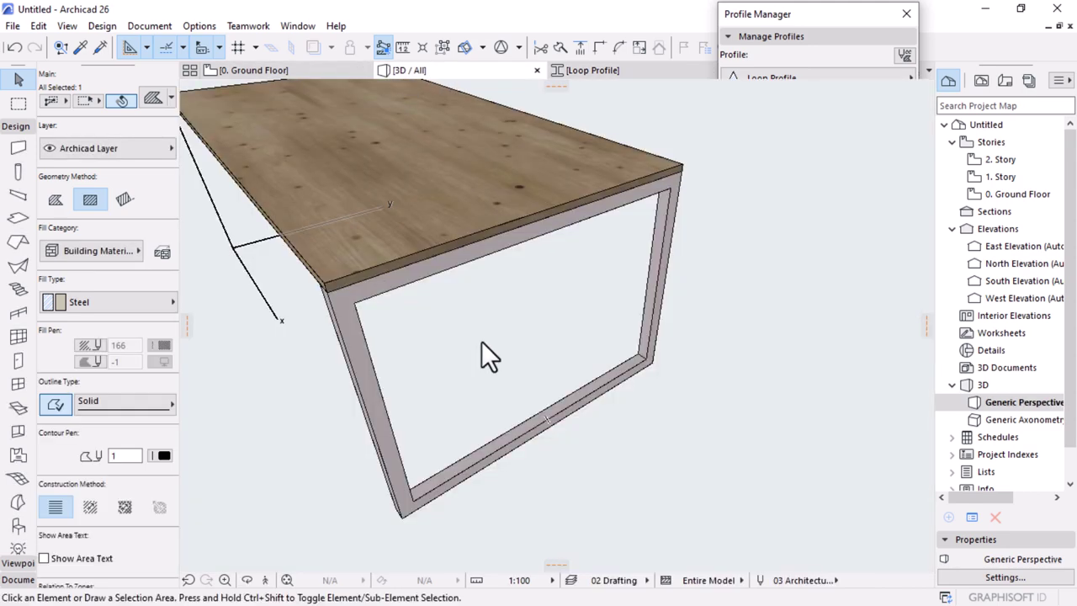
key(Escape)
click(571, 405)
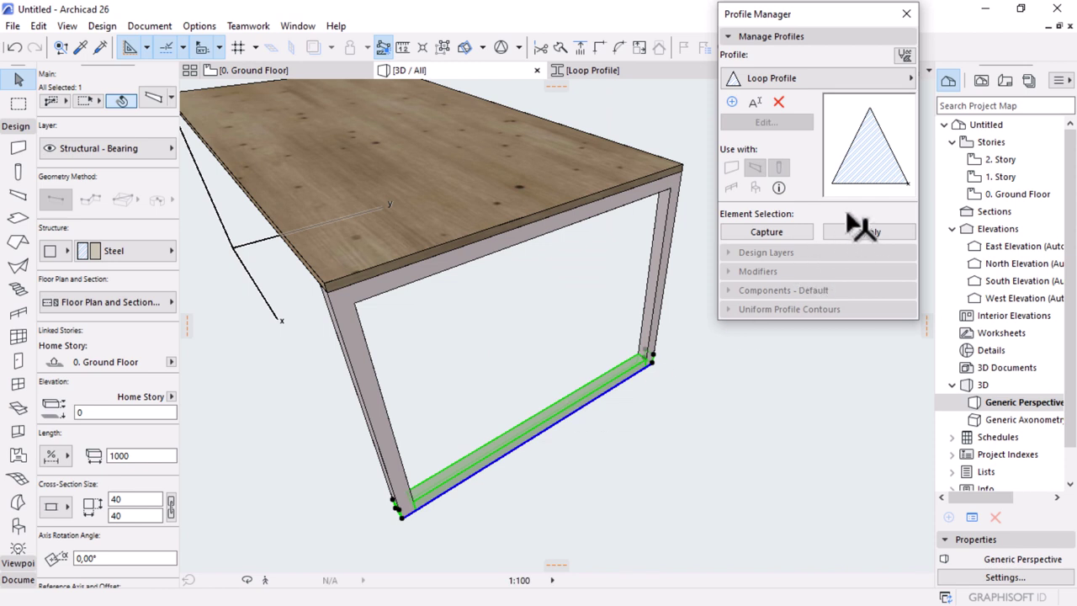
shift+click(591, 227)
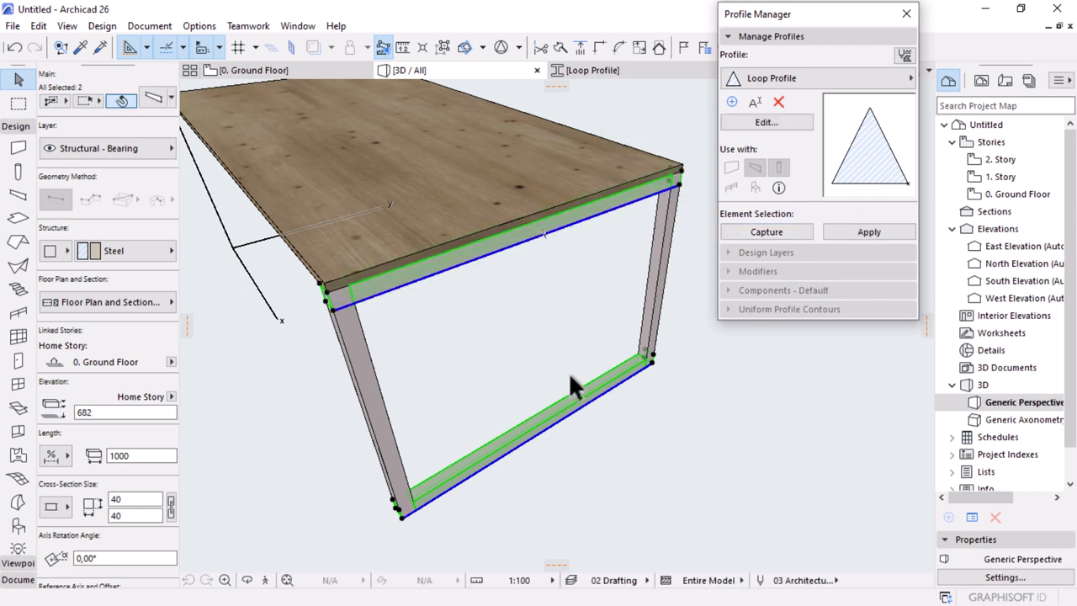
click(873, 236)
key(Escape)
Step: Apply the Loop Profile to both columns of the frame and clear the selection
scroll(630, 352, up, 5)
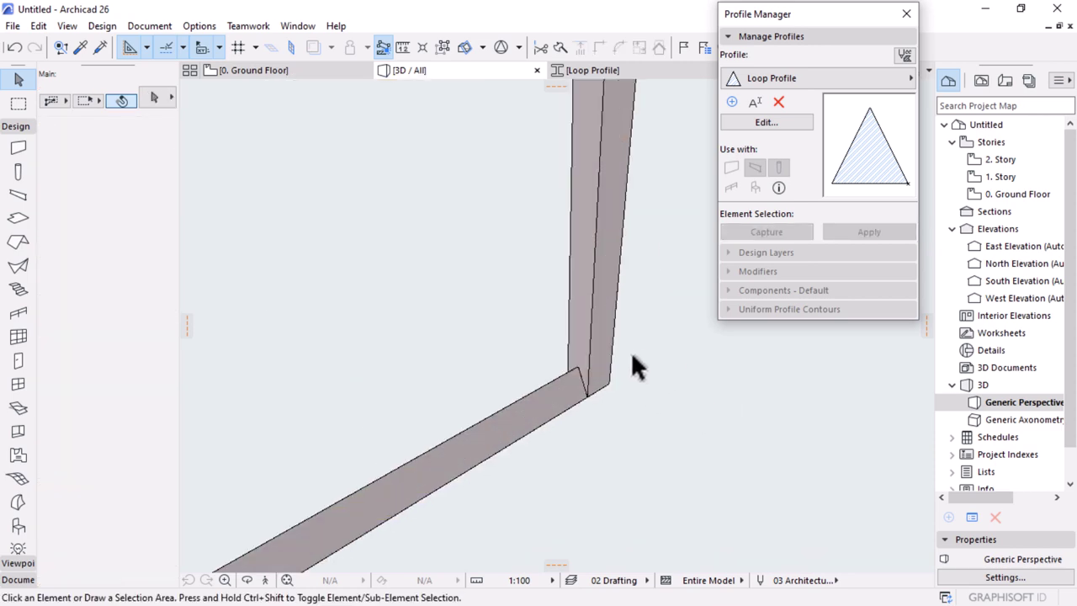
scroll(547, 438, up, 3)
scroll(714, 423, down, 6)
scroll(510, 340, down, 5)
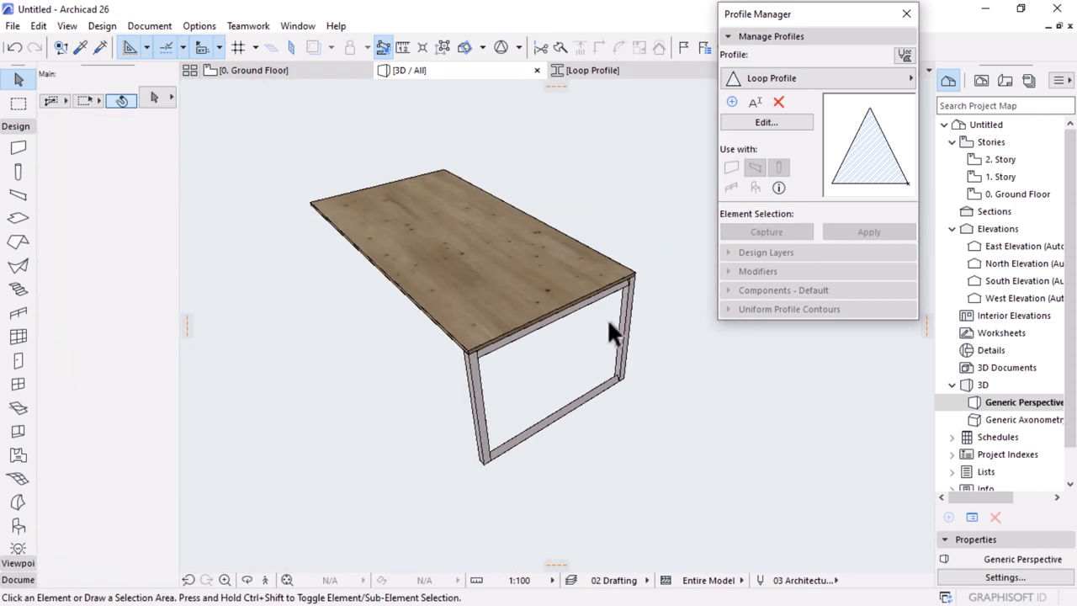
click(620, 328)
shift+click(474, 408)
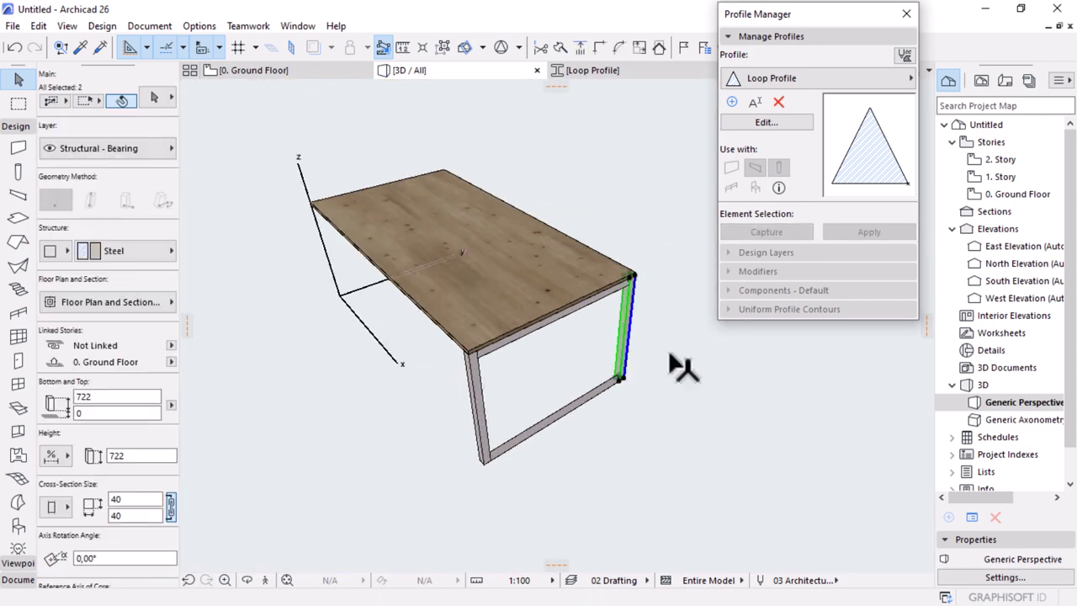
click(881, 235)
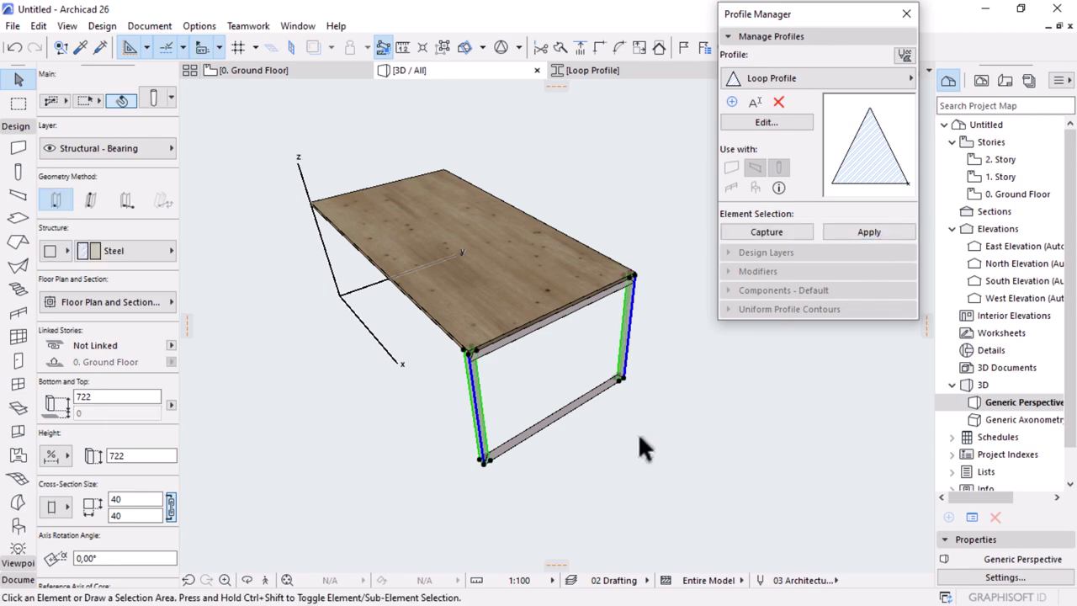
click(637, 433)
Step: Examine the frame's corner joints between the profiled beams and columns from several sides
scroll(620, 373, up, 5)
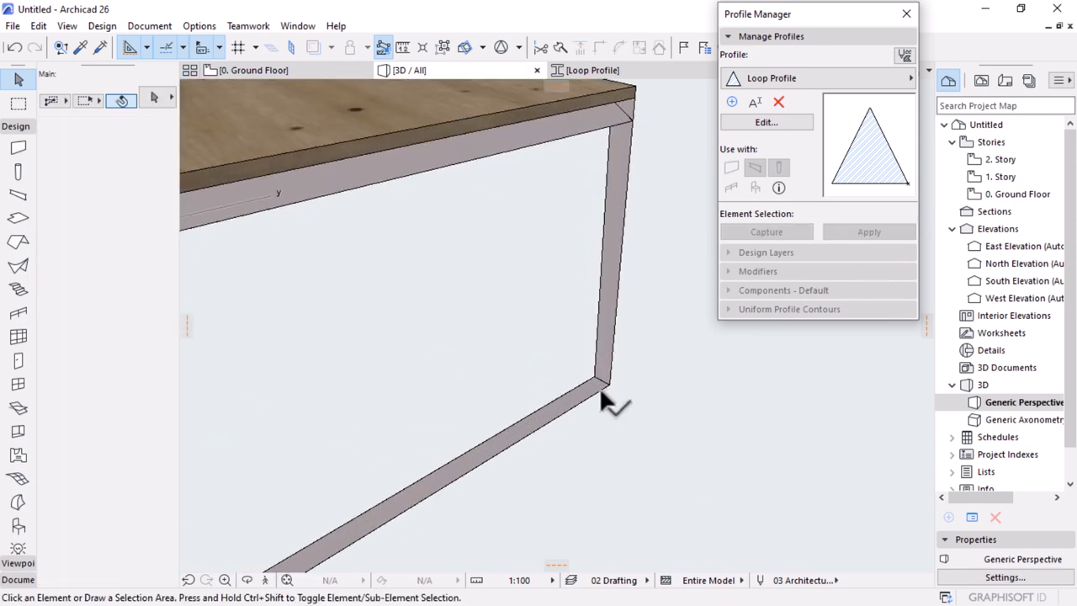
shift+middle_drag(712, 423, 611, 384)
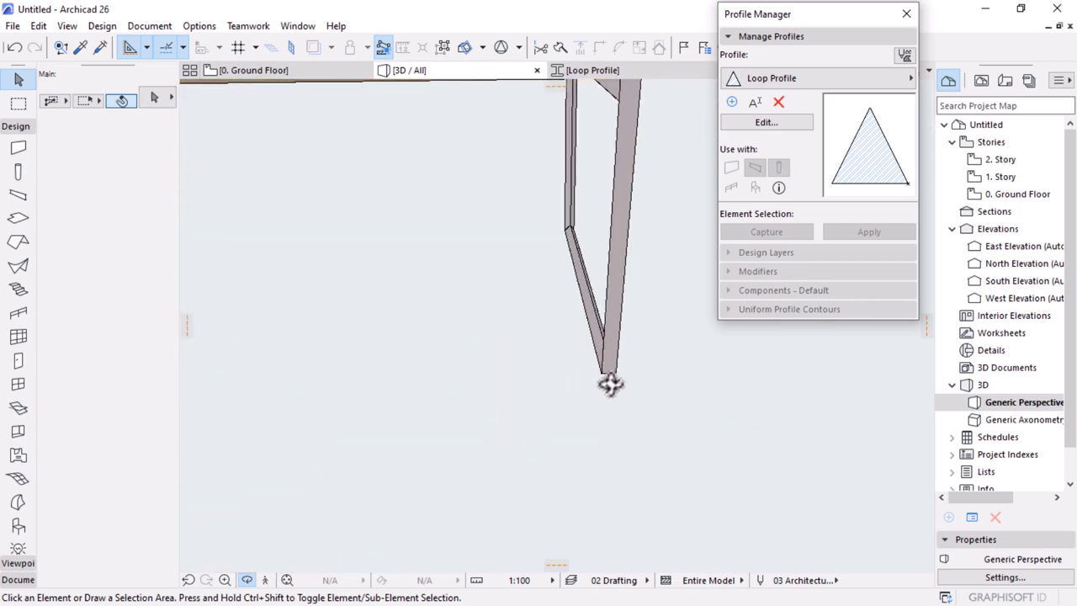
scroll(530, 207, up, 2)
scroll(578, 314, down, 2)
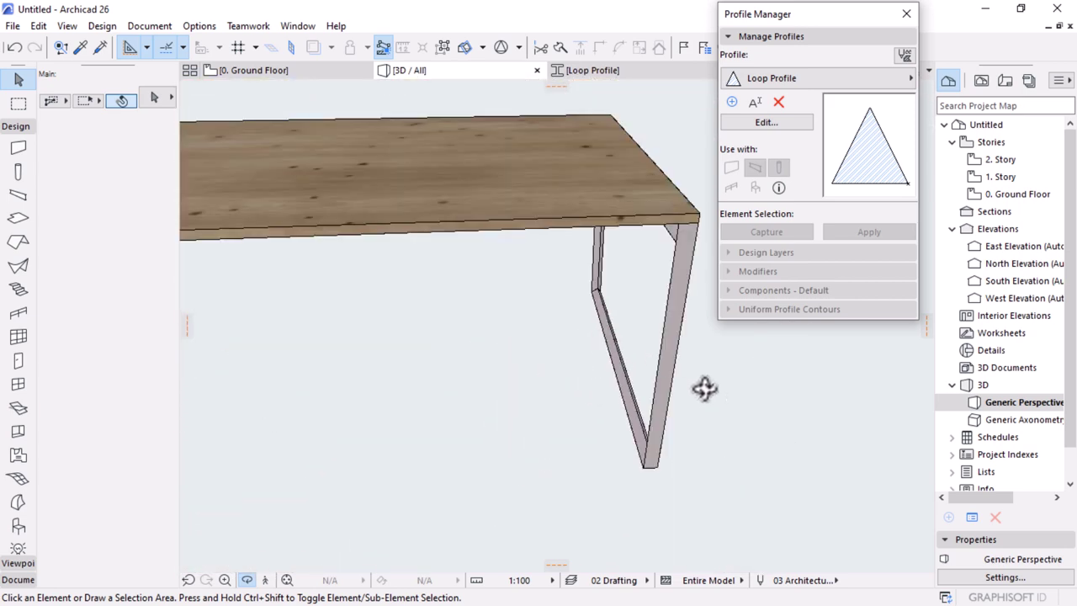
shift+middle_drag(704, 389, 361, 370)
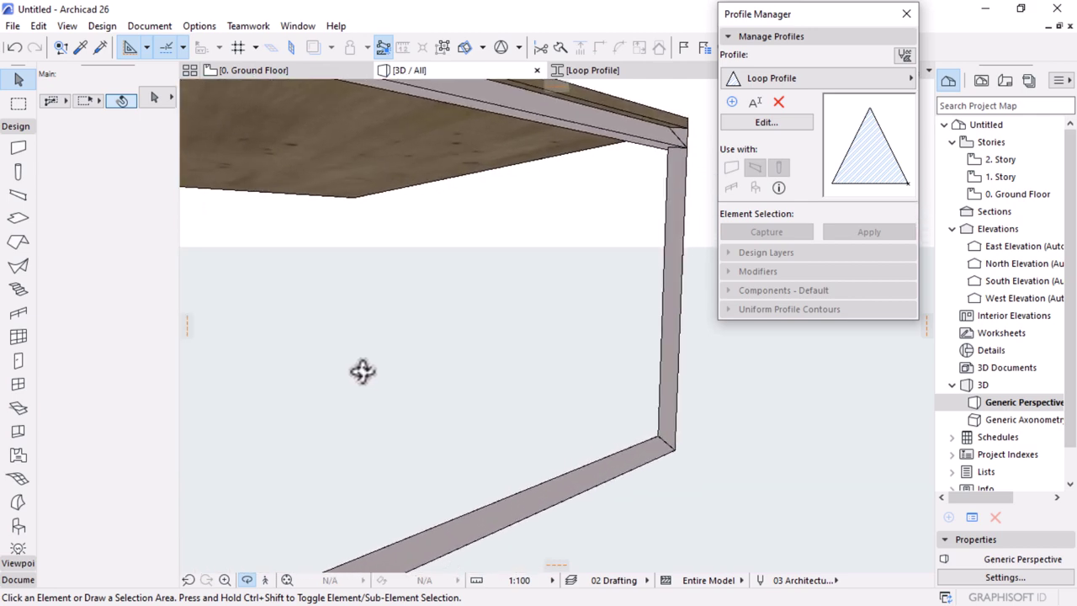
scroll(687, 404, down, 3)
shift+middle_drag(687, 403, 269, 447)
scroll(350, 389, up, 3)
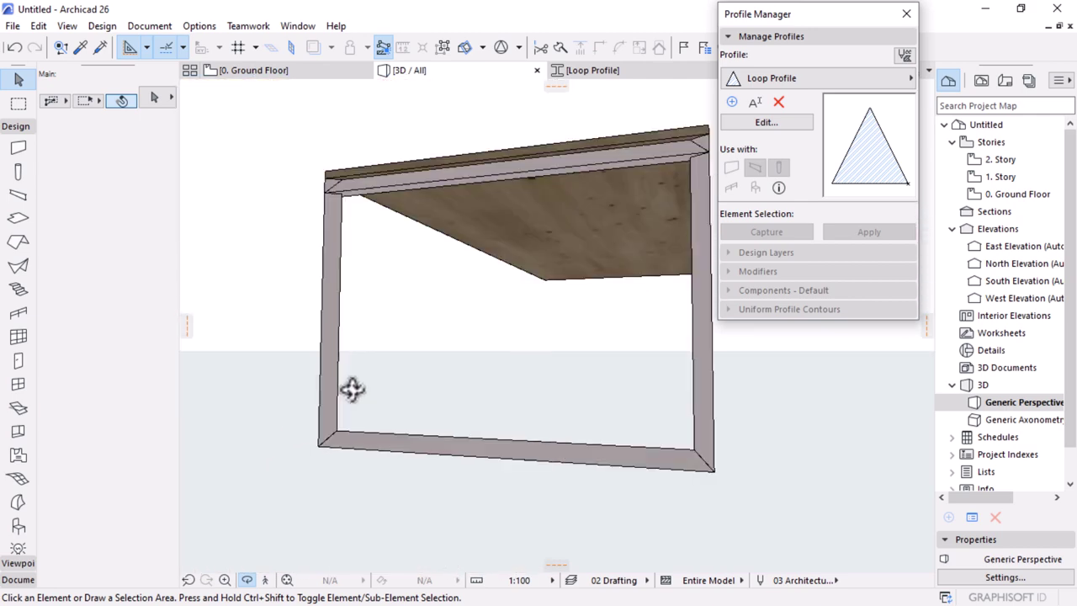
shift+middle_drag(351, 389, 457, 512)
shift+middle_drag(612, 183, 581, 219)
mouse_move(546, 291)
shift+middle_down()
mouse_move(560, 291)
mouse_move(534, 291)
shift+middle_up()
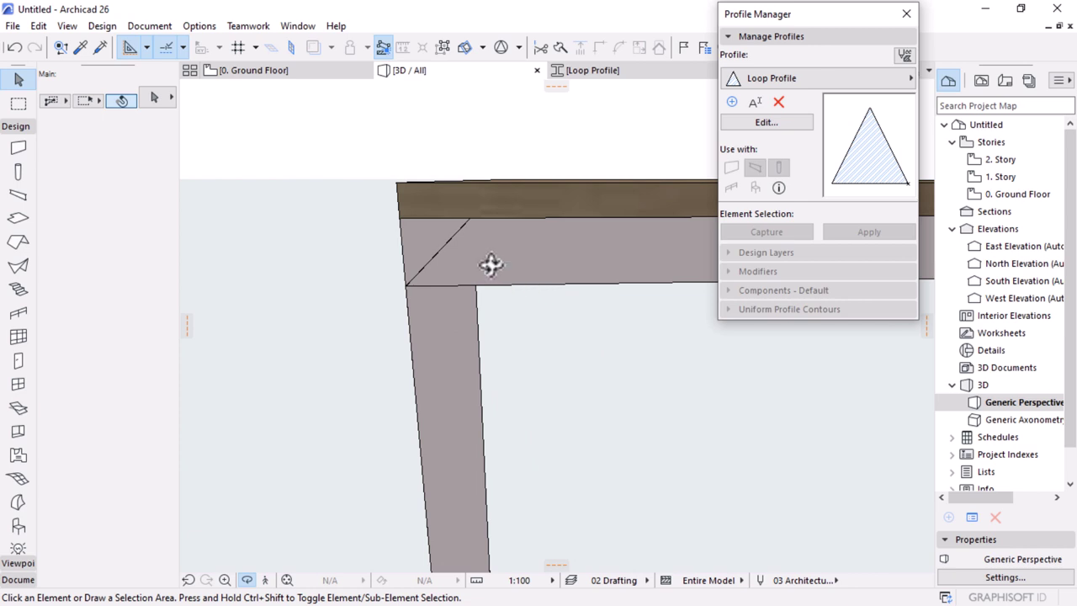
Step: Select the frame's top beam and examine how its end meets the adjacent column
click(537, 262)
shift+middle_drag(509, 374, 578, 348)
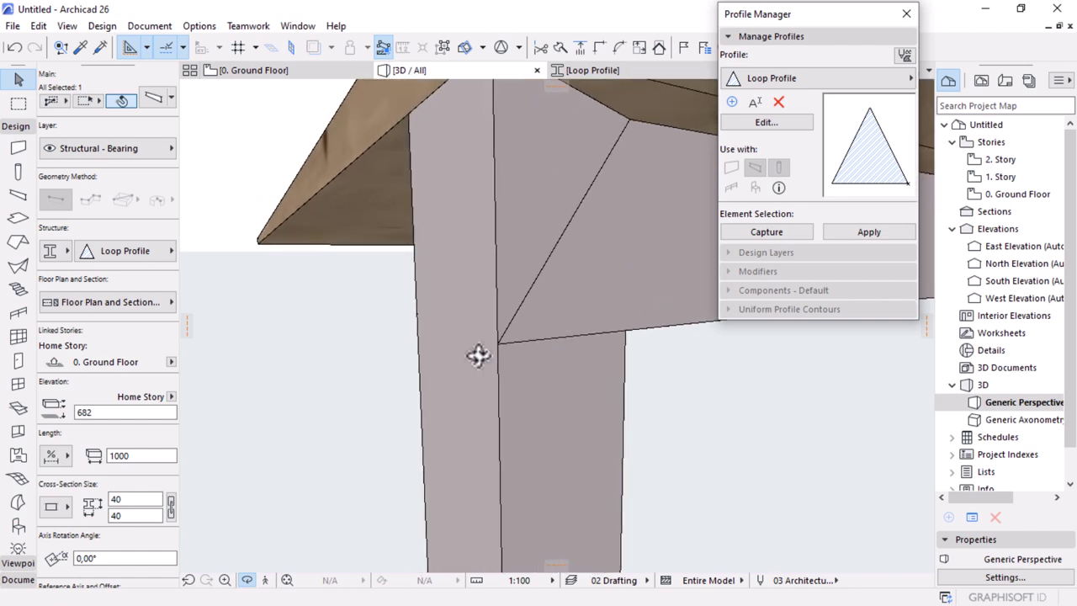
scroll(427, 360, down, 10)
shift+middle_drag(418, 360, 528, 339)
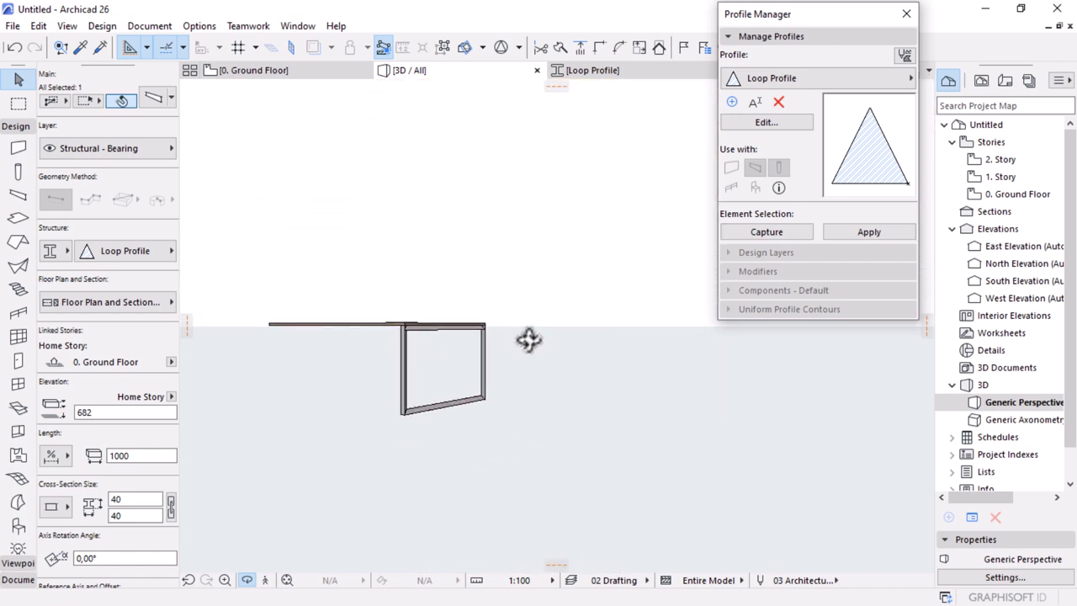
Step: Examine the joint between the frame's profiled top beam and its columns from several sides and close up
scroll(423, 331, up, 3)
scroll(519, 331, up, 4)
shift+middle_drag(625, 324, 588, 325)
scroll(558, 336, down, 6)
scroll(505, 416, down, 2)
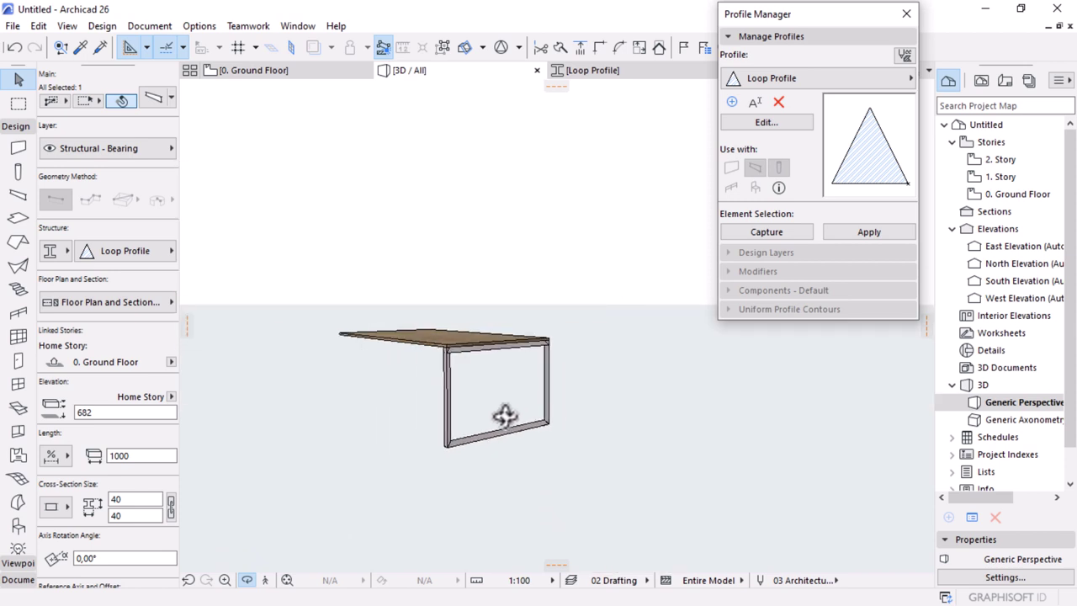
shift+middle_drag(505, 415, 457, 281)
scroll(514, 395, up, 4)
scroll(452, 275, up, 2)
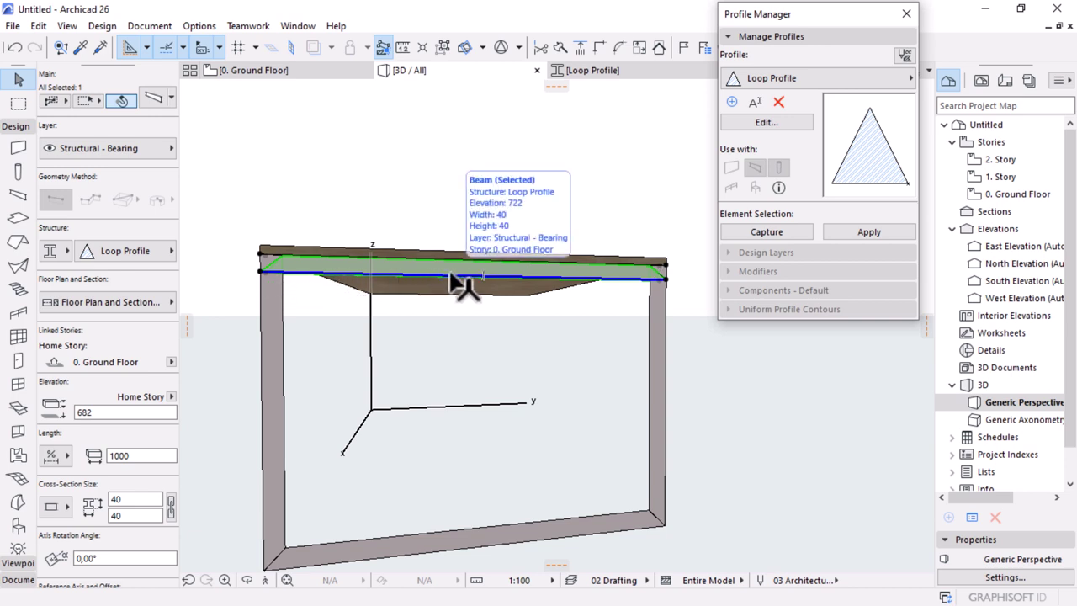
shift+middle_drag(629, 419, 480, 500)
scroll(379, 365, up, 3)
scroll(380, 365, up, 2)
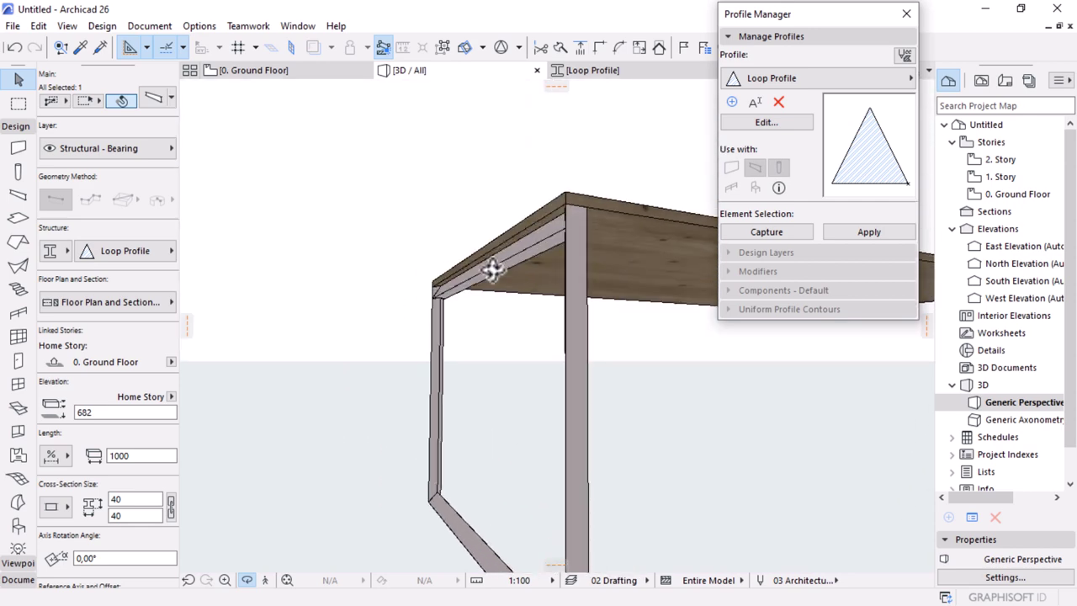
scroll(423, 300, up, 2)
scroll(514, 304, up, 2)
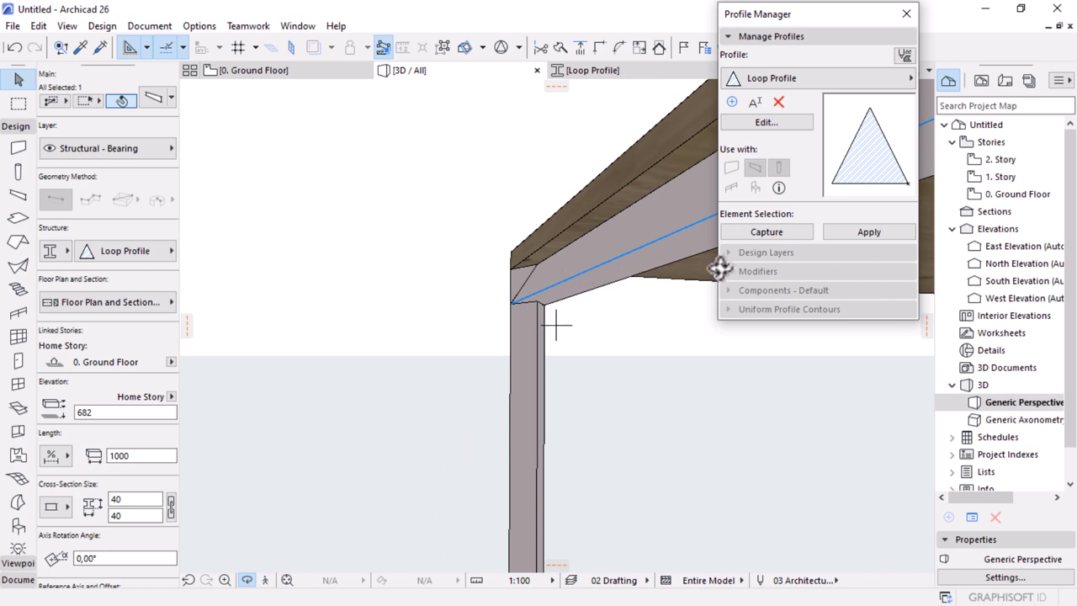
Step: Duplicate the Loop Profile as a new profile named Loop Profile (1)
click(777, 122)
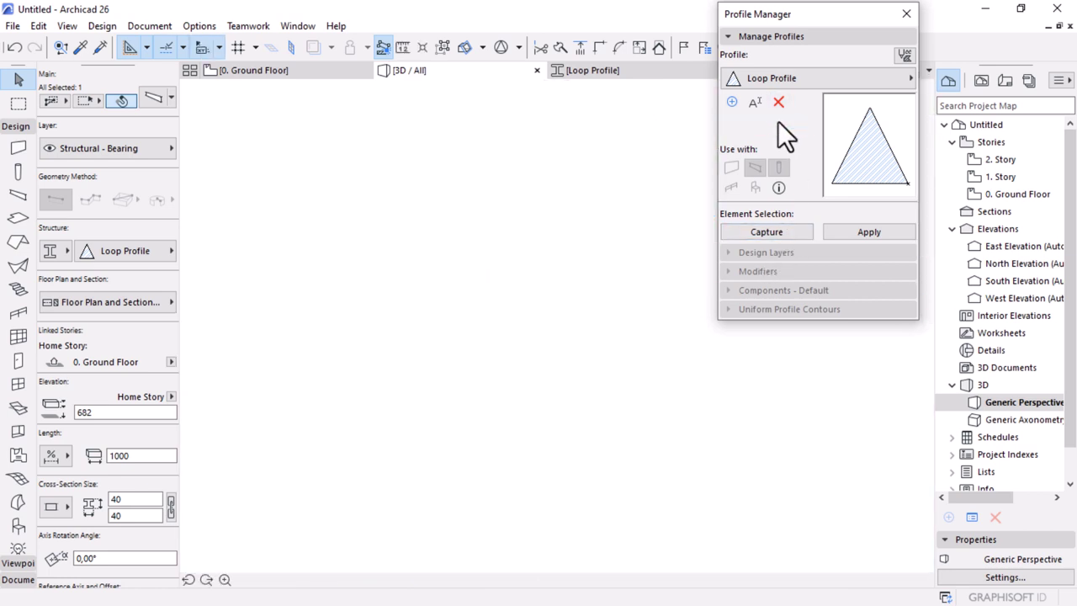
click(731, 100)
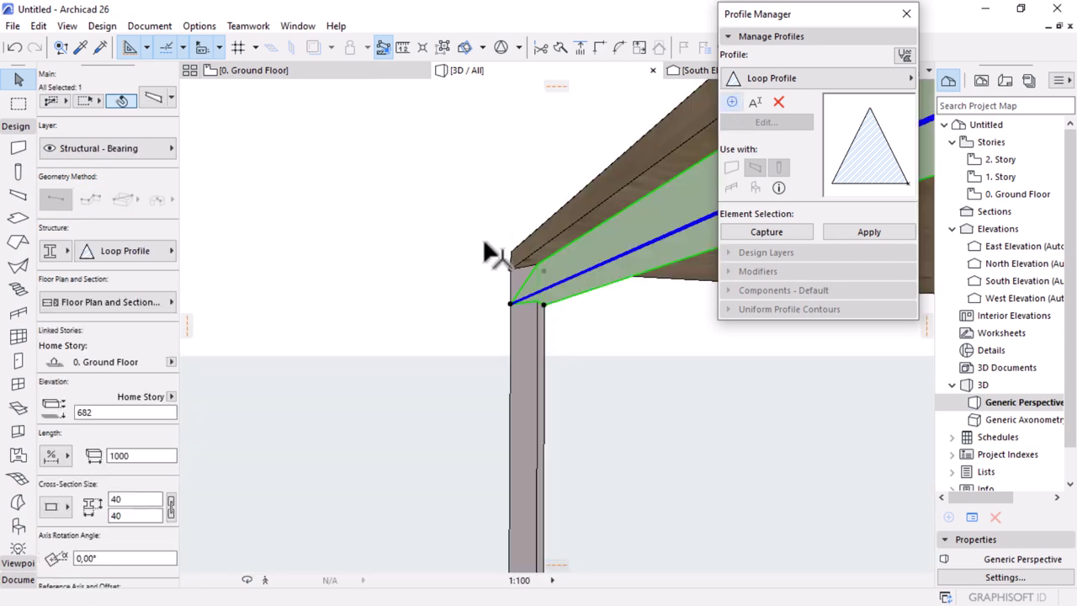
click(730, 101)
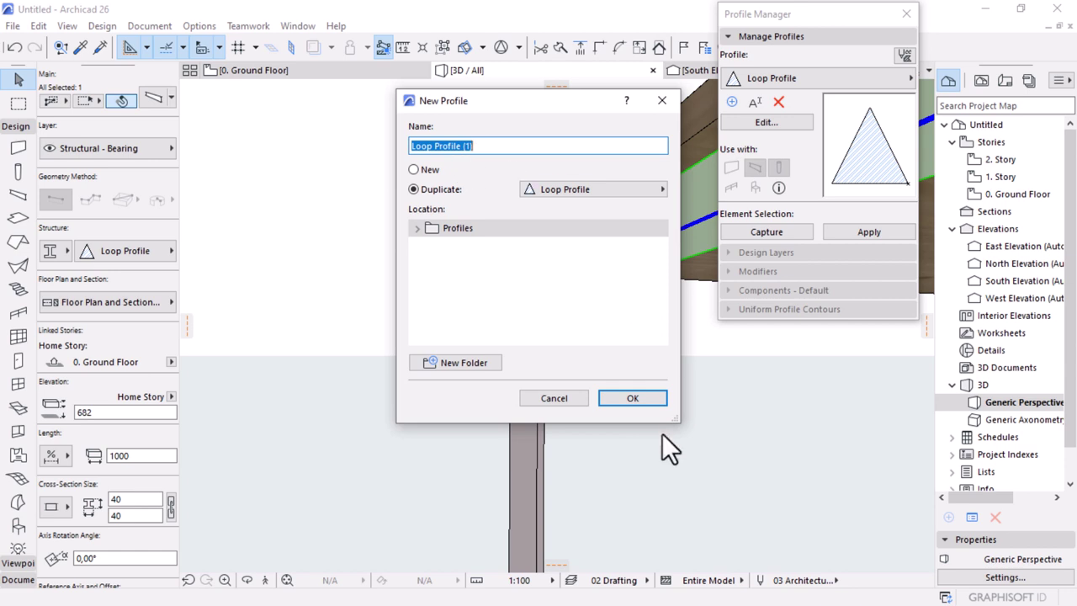
click(632, 399)
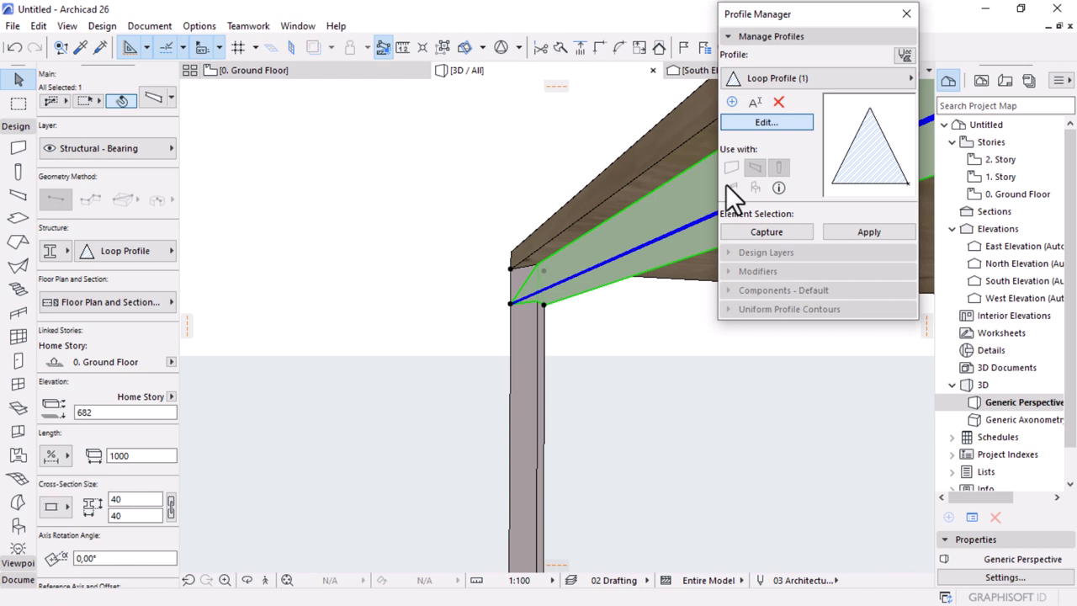
Step: Open Loop Profile (1) for editing, mirror its triangular steel fill about the horizontal mid-height axis, and save the profile
click(761, 126)
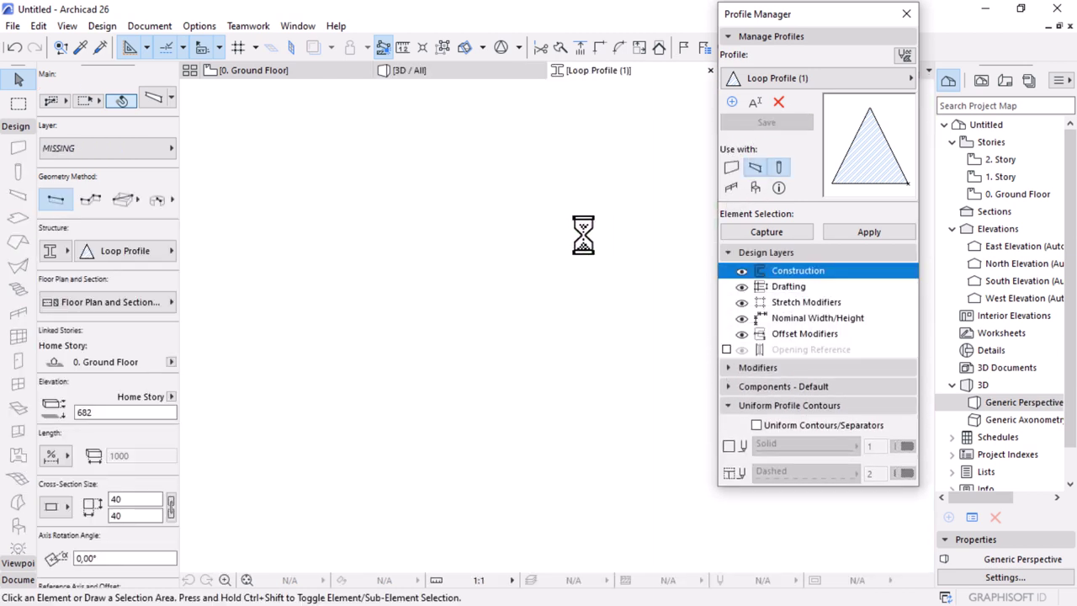
click(628, 390)
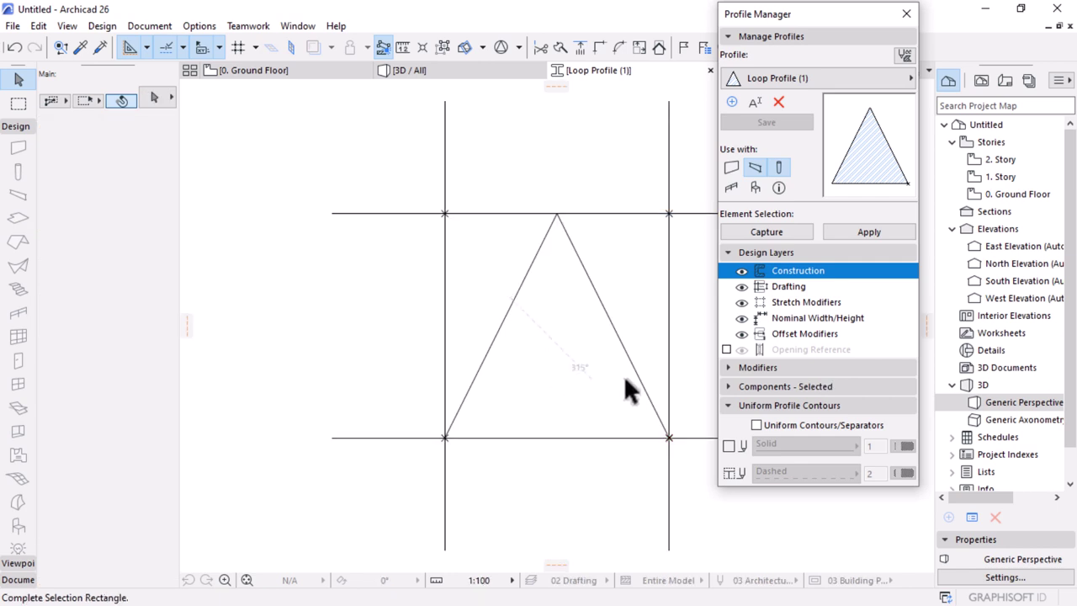
click(626, 386)
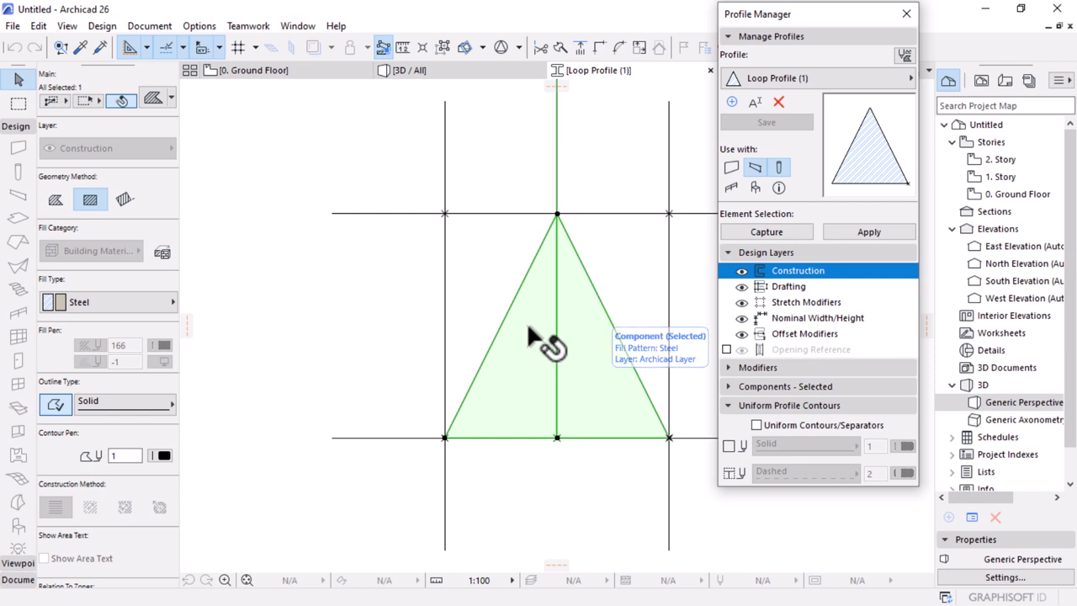
click(443, 326)
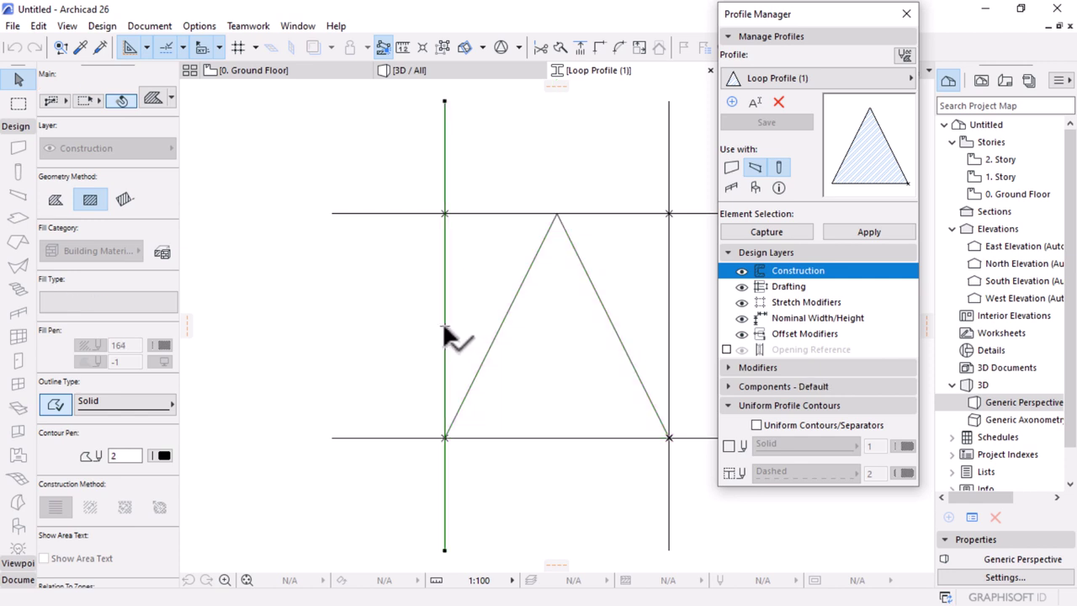
click(557, 352)
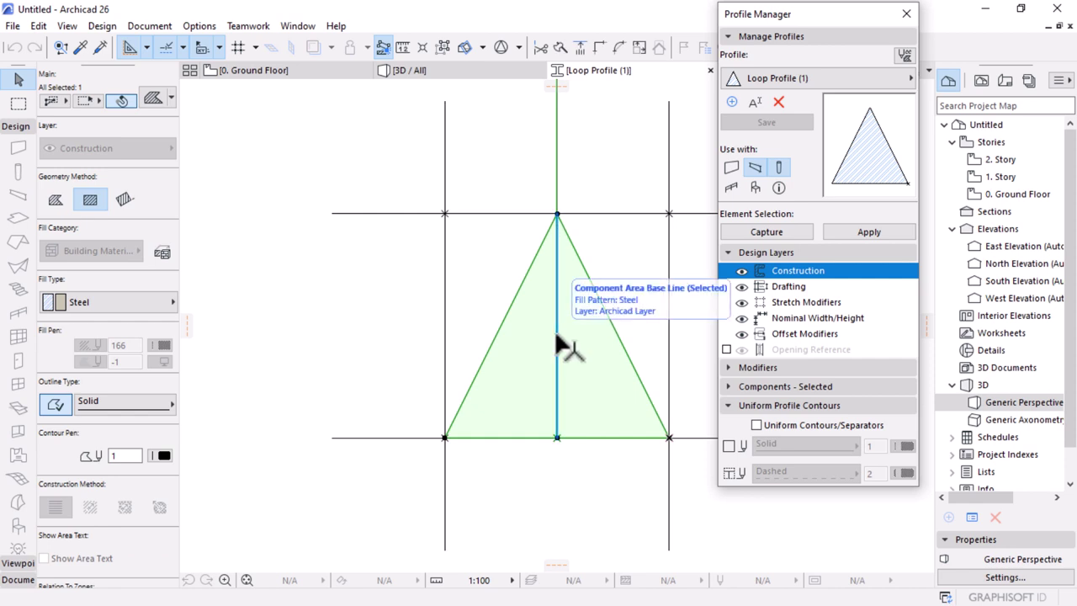
click(555, 345)
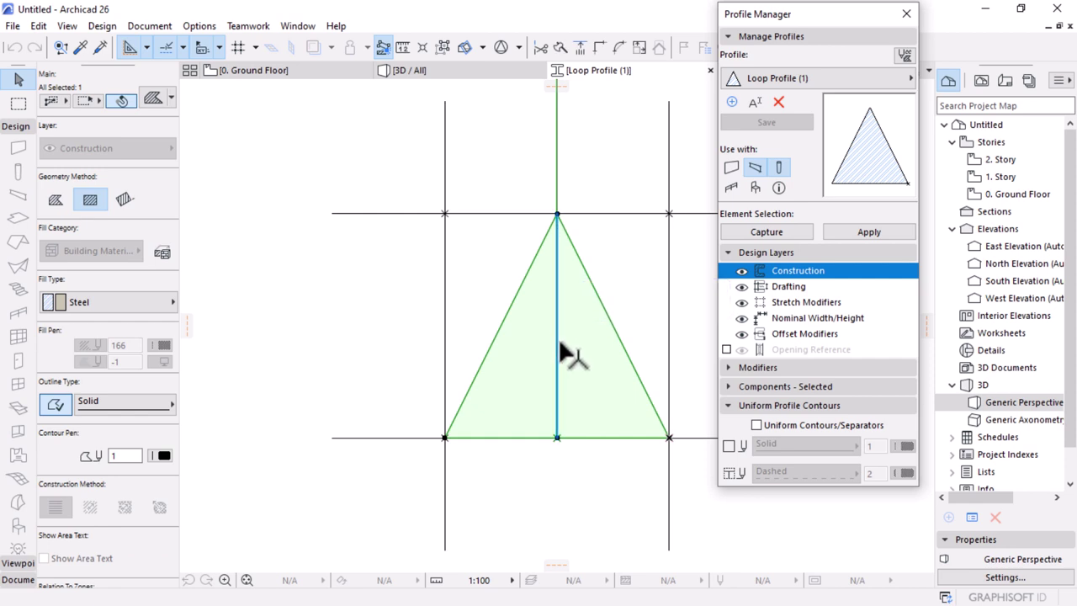
click(502, 332)
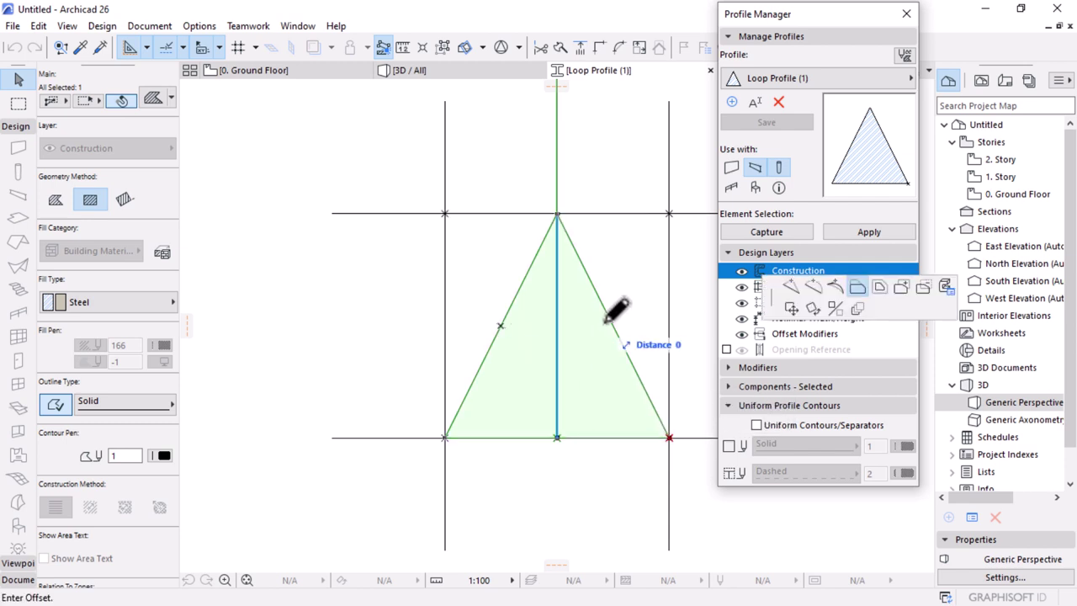
click(833, 308)
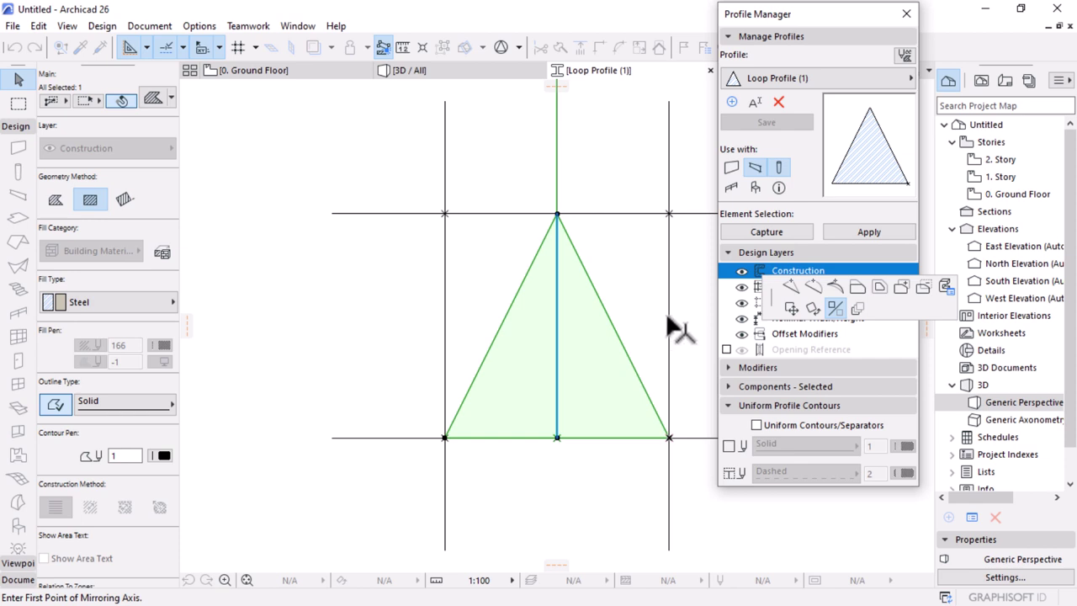
click(668, 325)
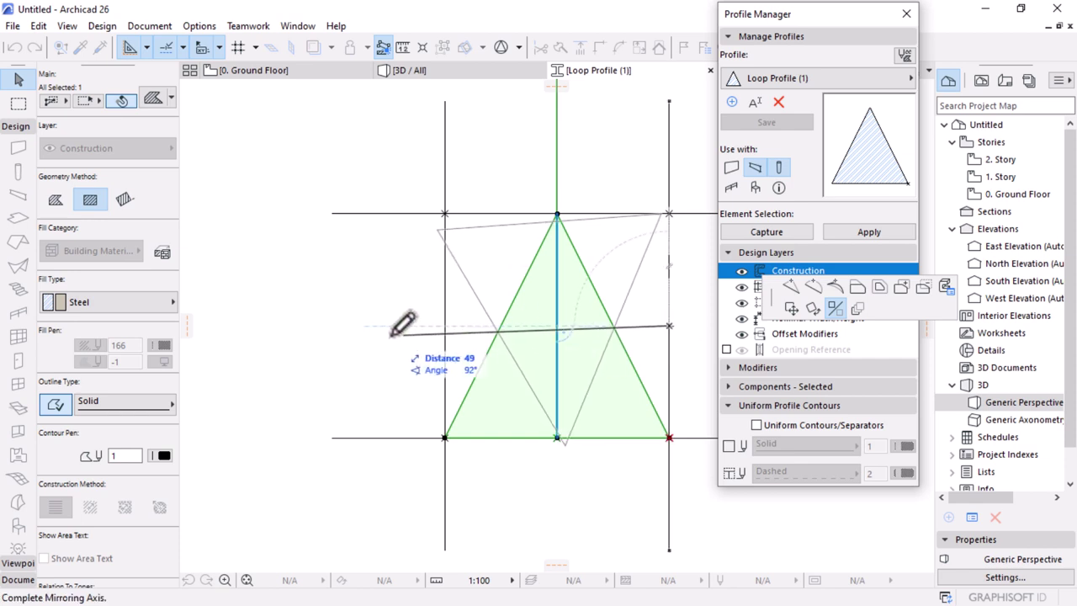
click(344, 325)
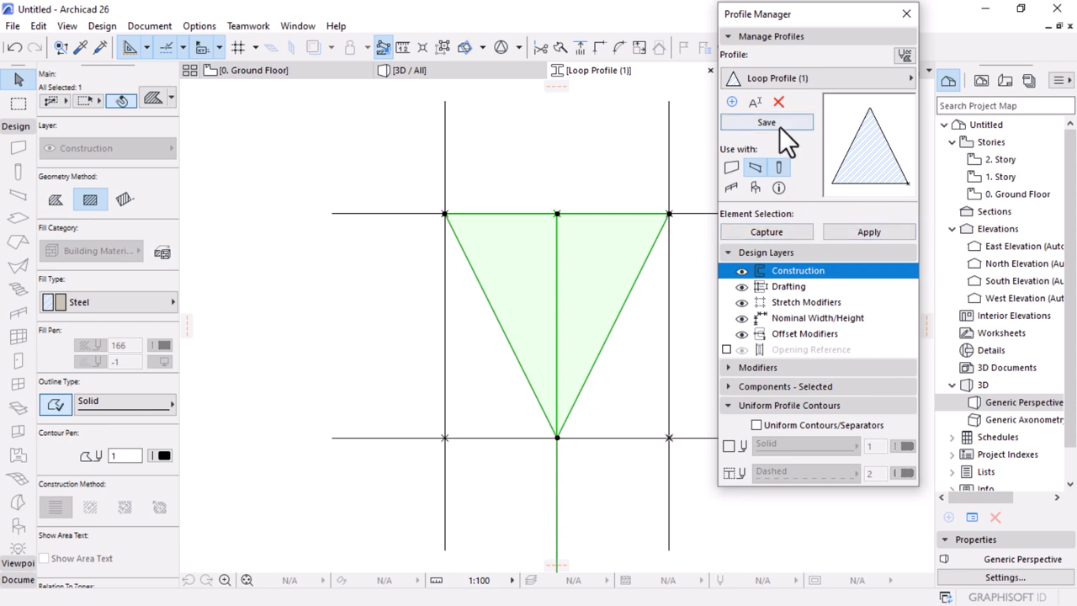
click(777, 125)
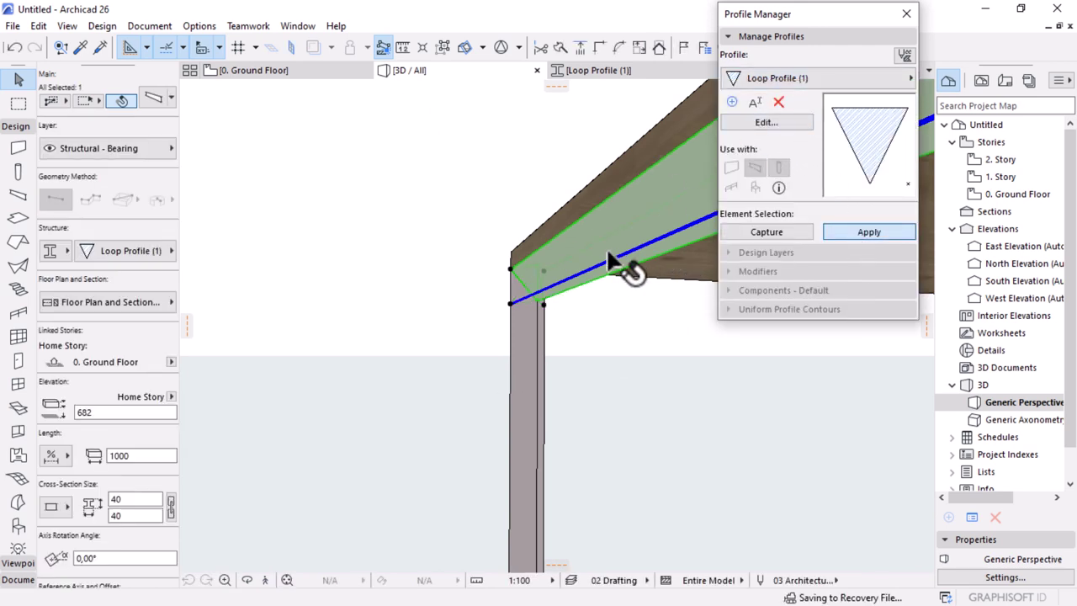
Step: Apply Loop Profile (1) to the frame's top beam, clear the selection and close the Profile Manager
click(319, 315)
scroll(319, 353, down, 3)
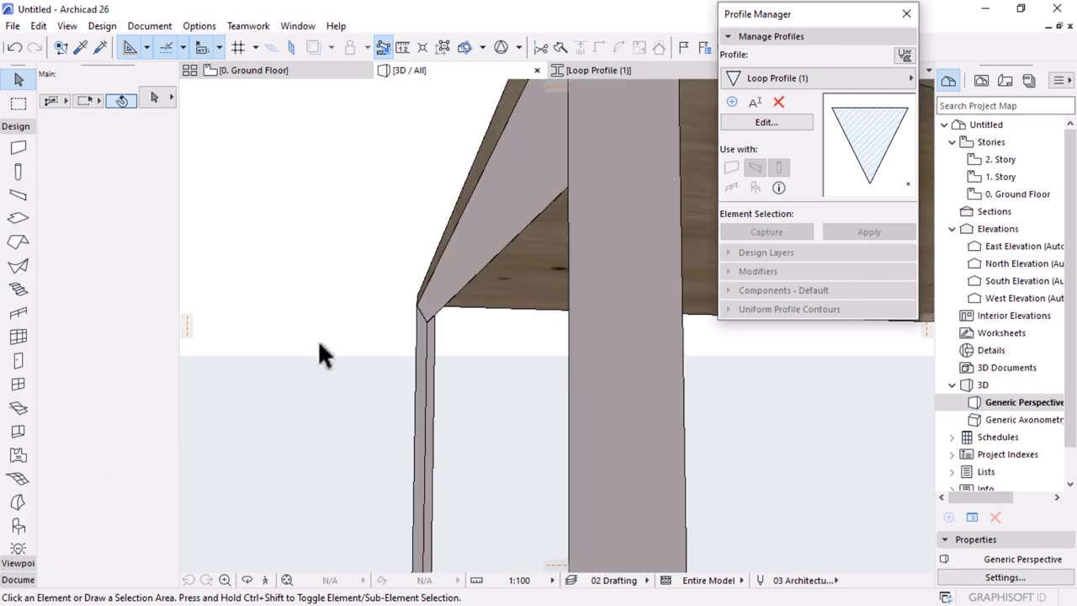
shift+middle_drag(320, 360, 483, 418)
scroll(485, 416, down, 3)
shift+middle_drag(447, 334, 480, 330)
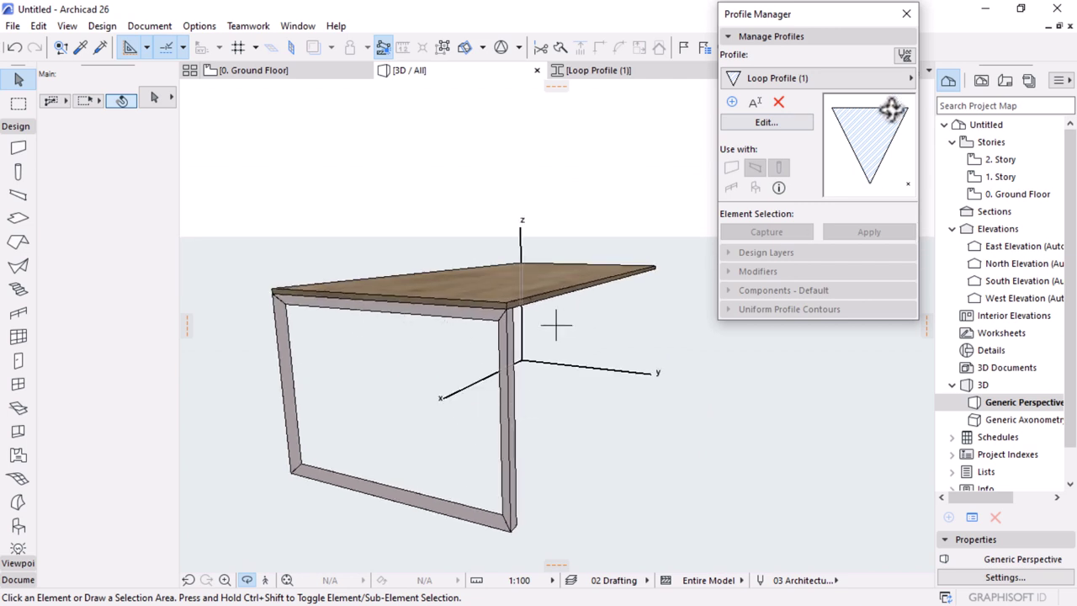
click(904, 14)
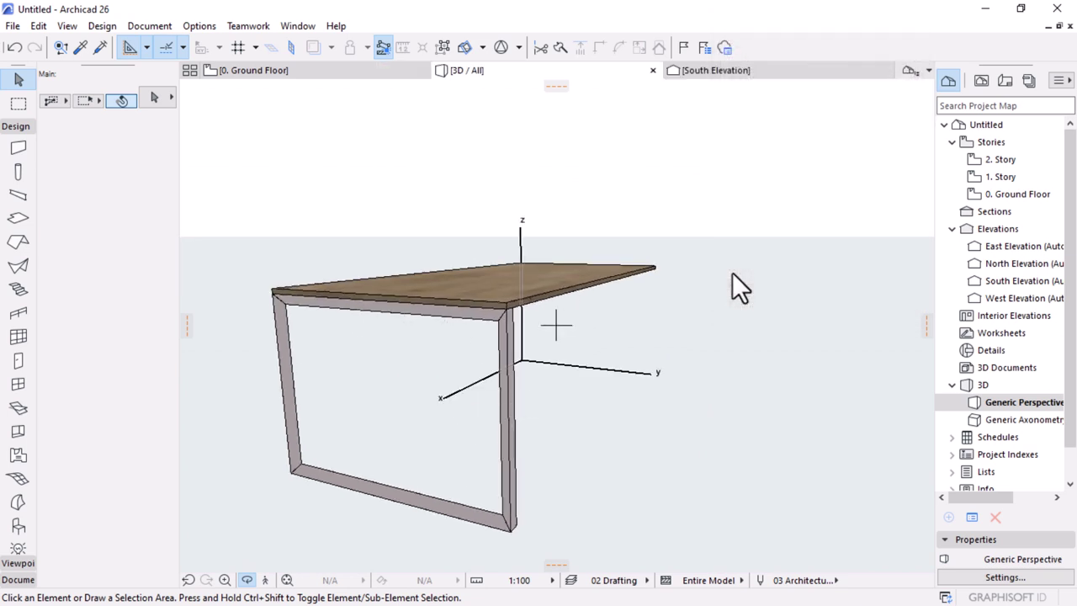
Step: Select the frame's two beams and two columns in the 3D view and group them
shift+middle_drag(750, 336, 272, 72)
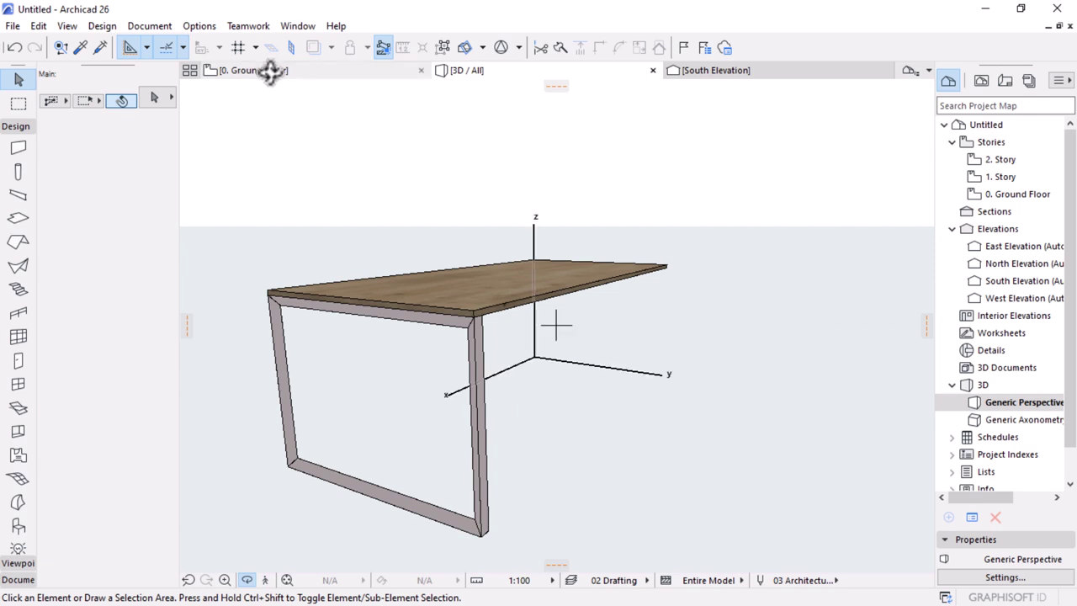
click(483, 405)
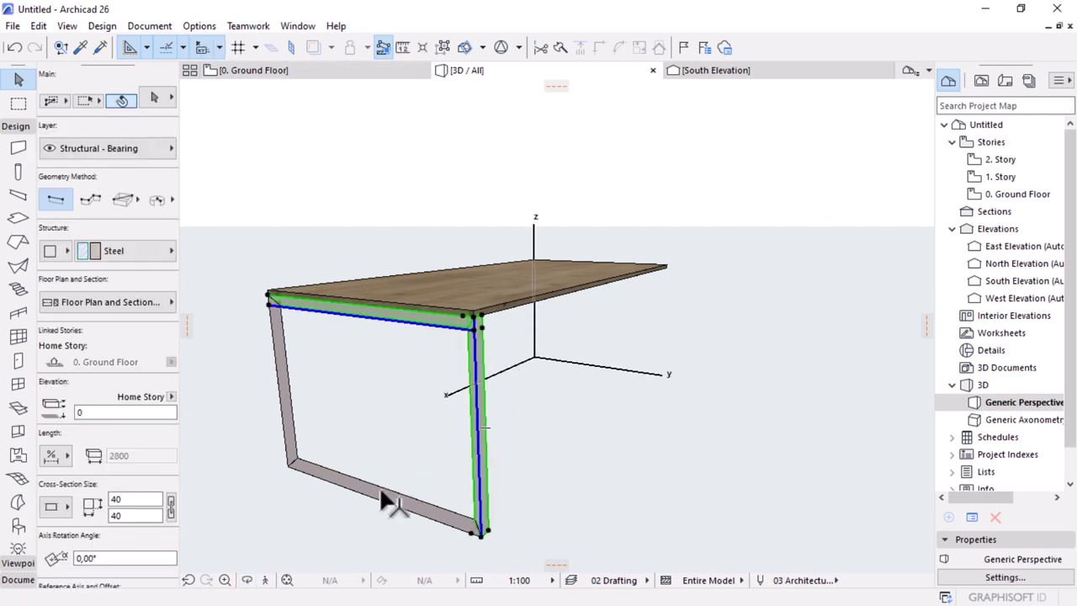
shift+click(287, 410)
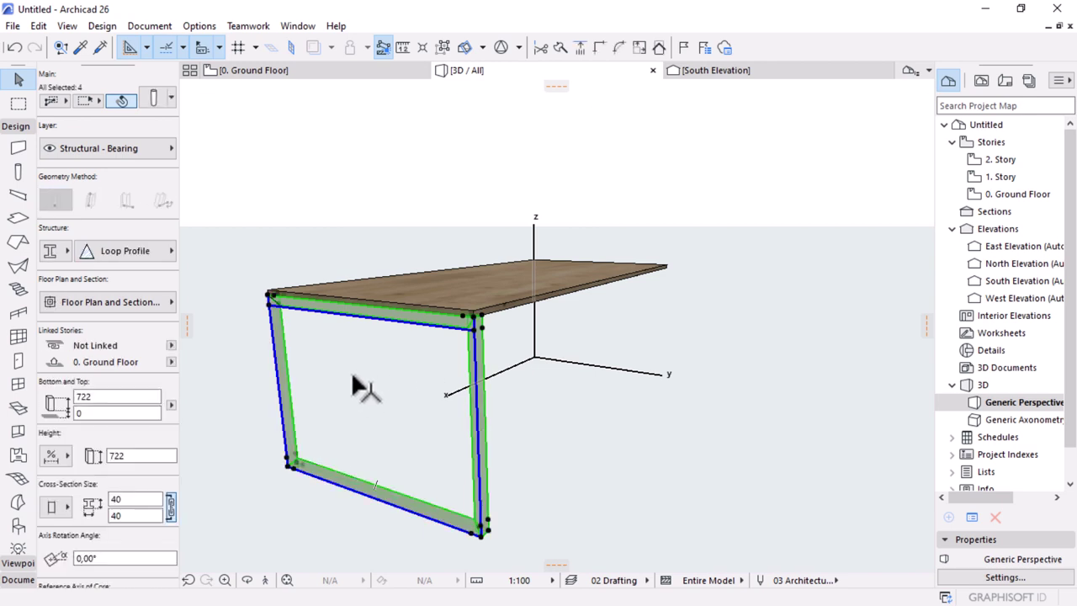
click(37, 29)
mouse_move(96, 290)
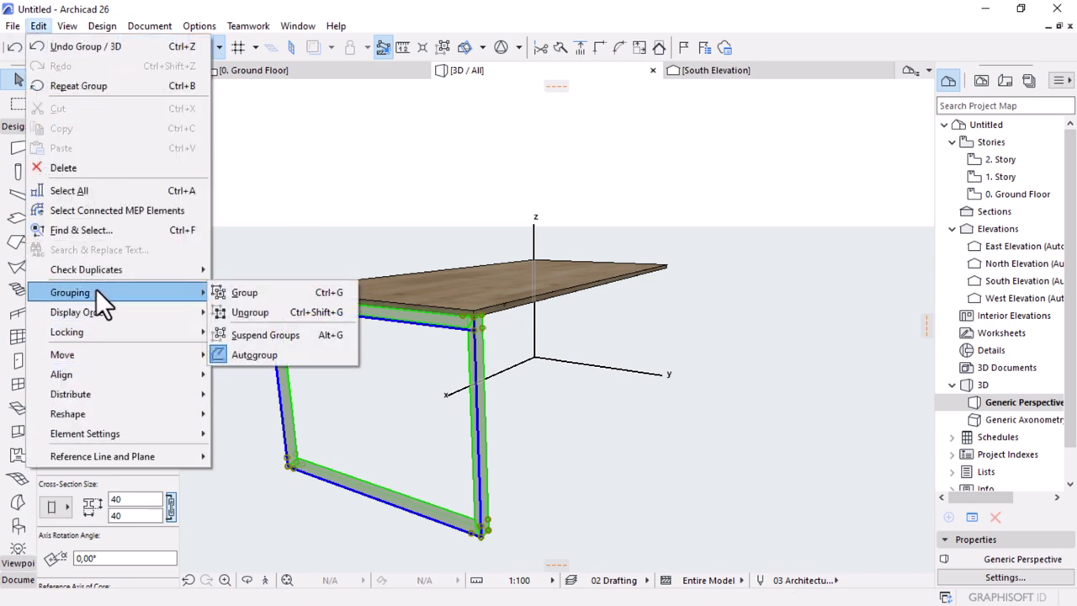
click(712, 445)
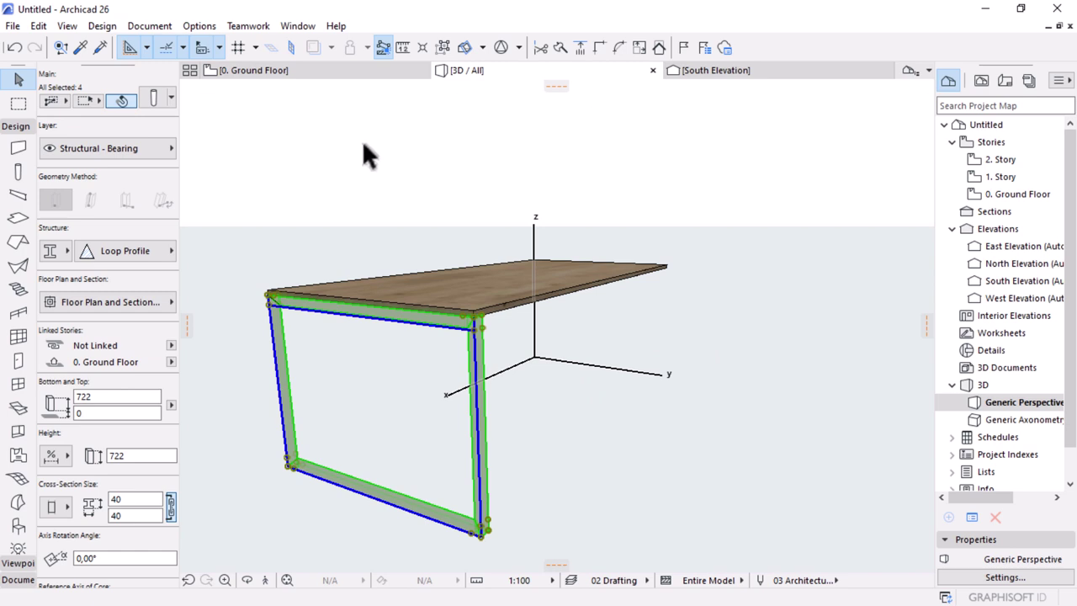
Step: Mirror a copy of the grouped frame about the tabletop's midline in the Ground Floor plan
click(248, 74)
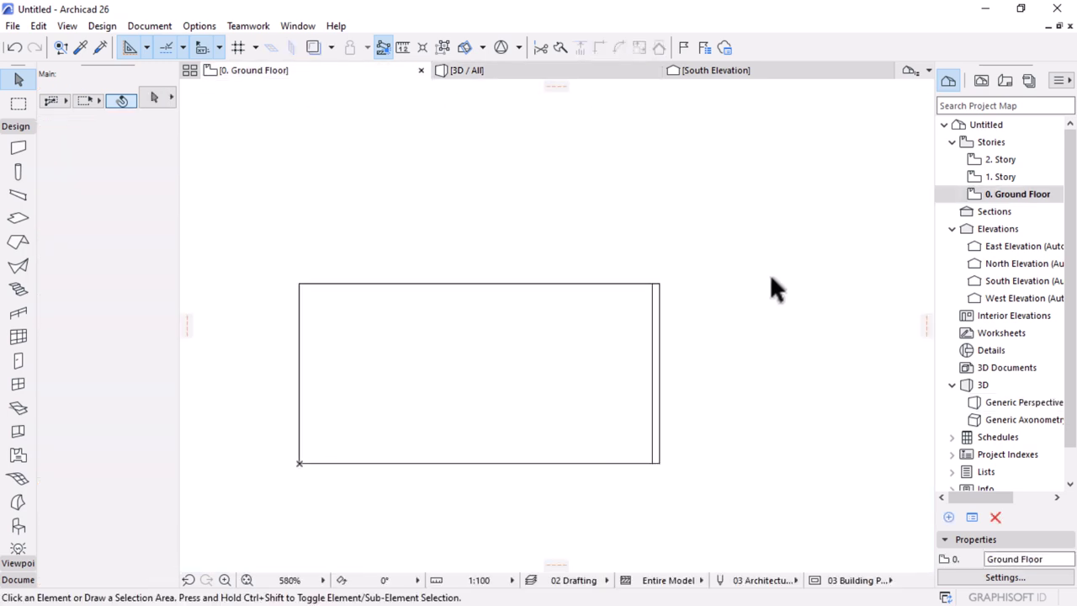
click(653, 314)
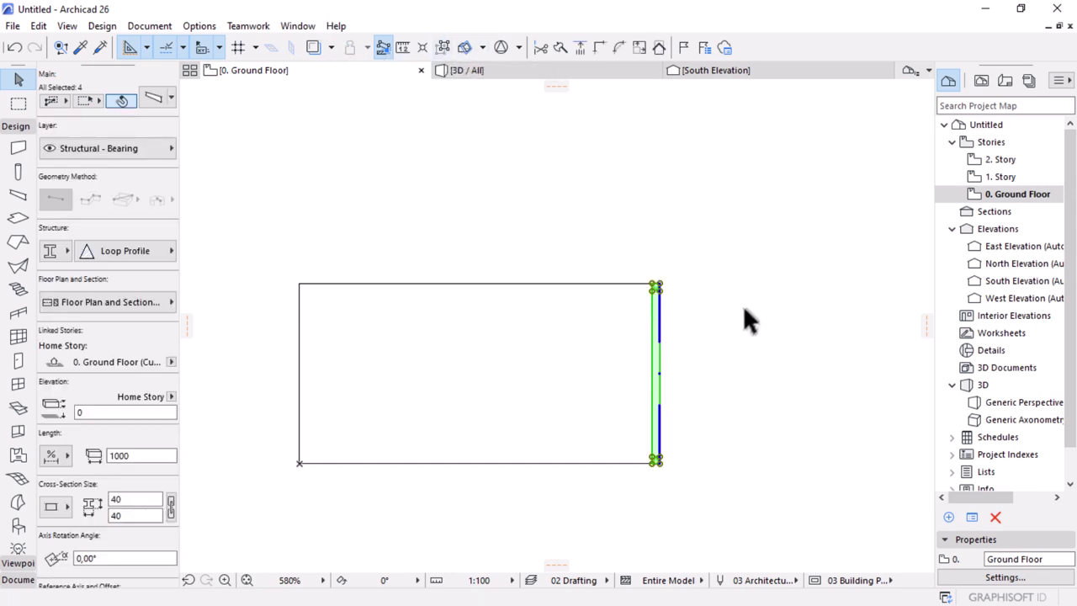
key(ctrl+m)
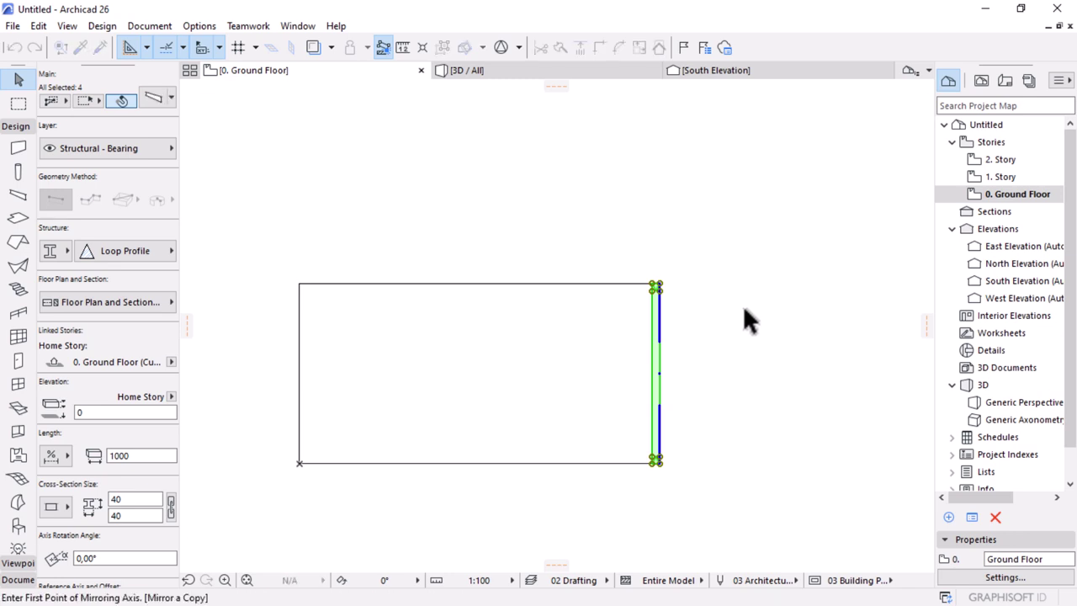
click(478, 283)
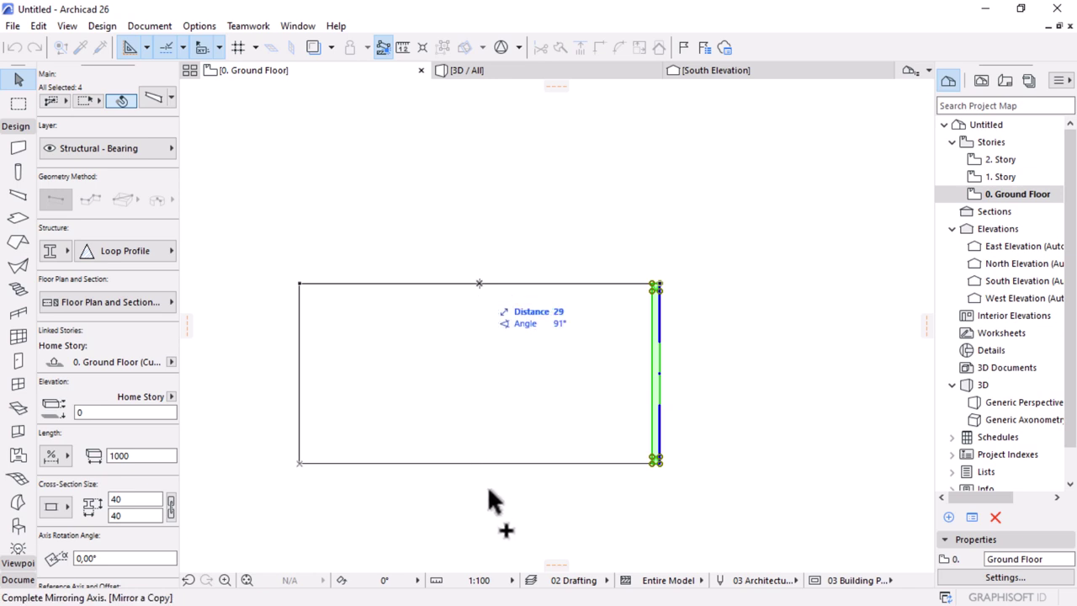
click(478, 464)
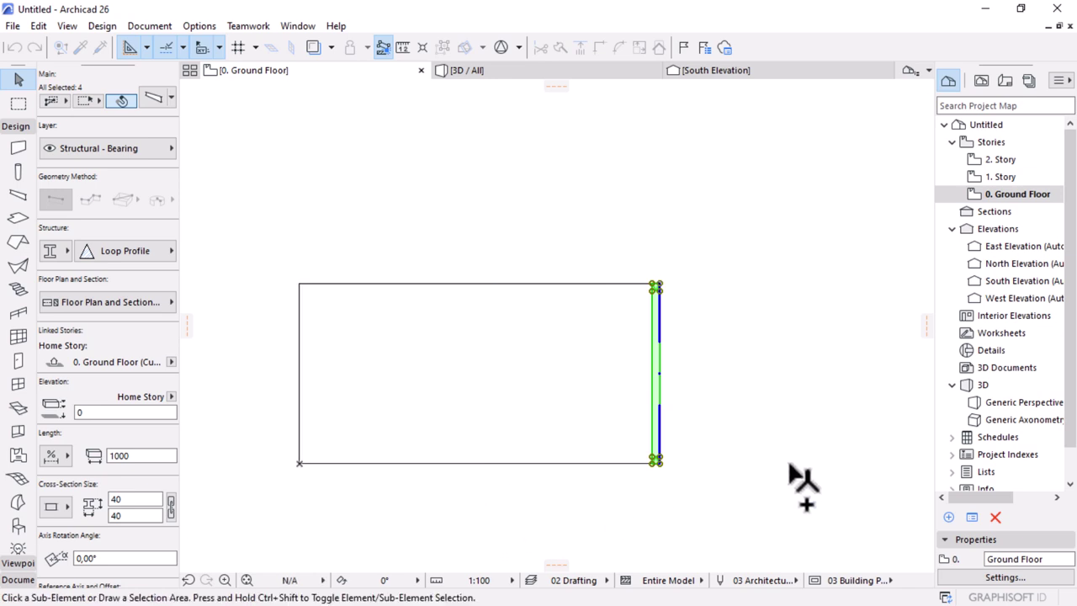
Step: Examine the table's two frames and the underside of the tabletop in the 3D view
click(602, 71)
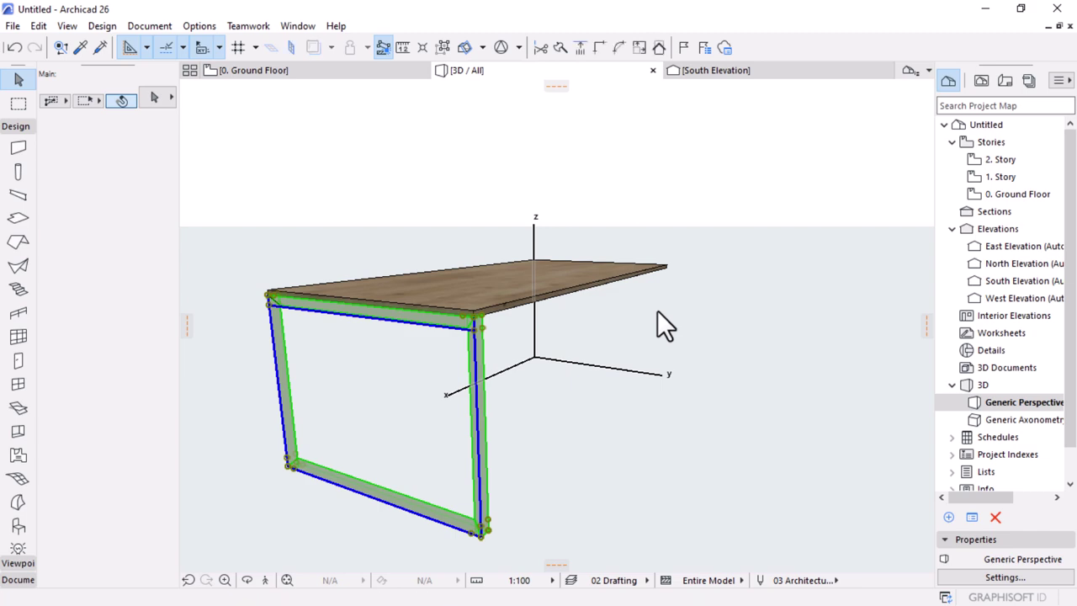
shift+middle_drag(705, 361, 536, 281)
shift+middle_drag(729, 465, 399, 361)
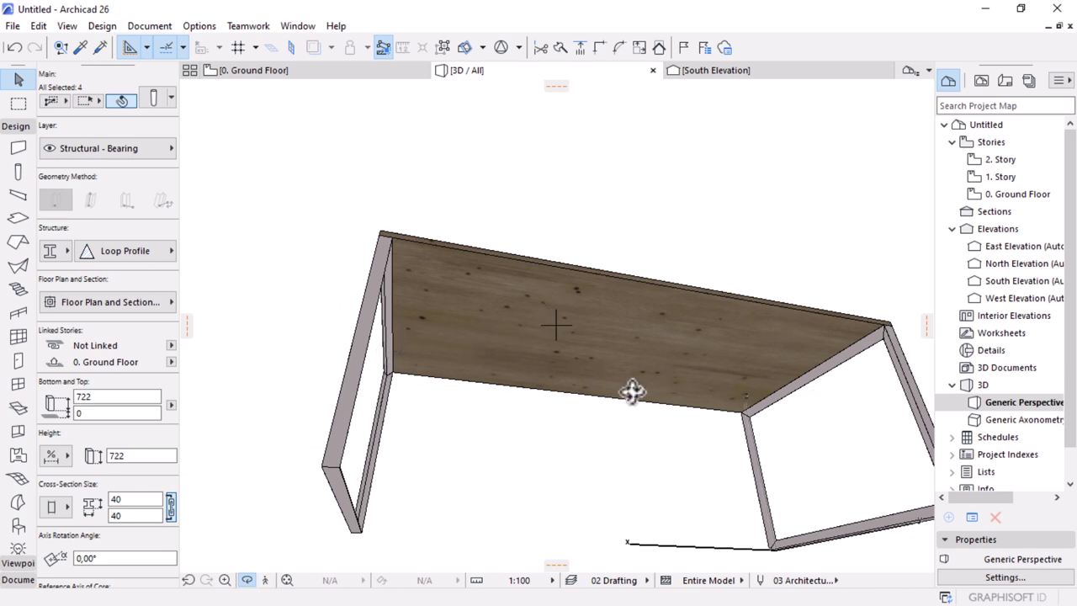
shift+middle_drag(632, 389, 395, 351)
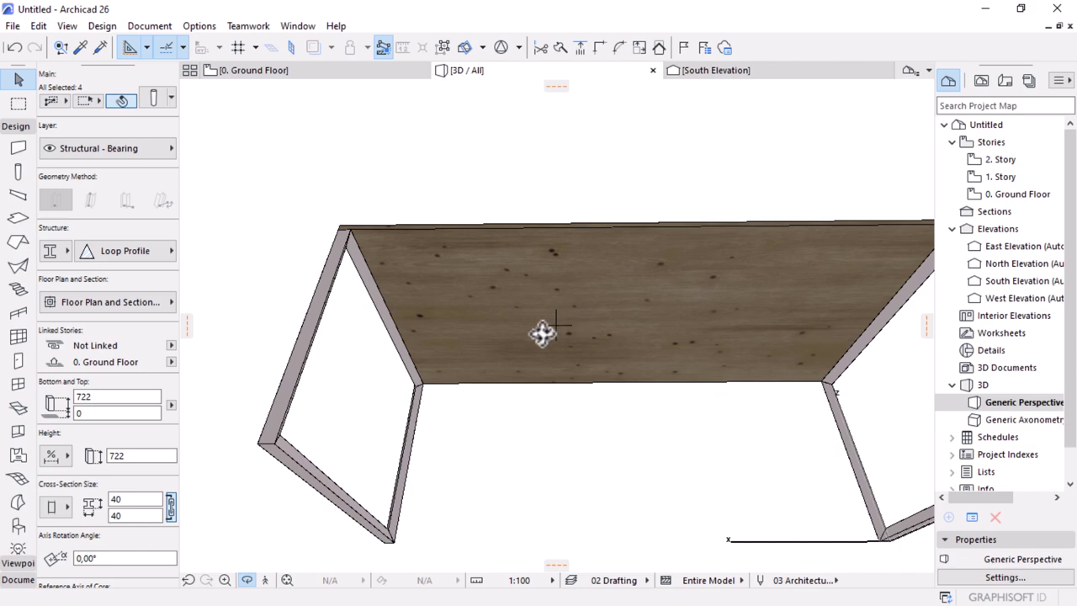
Step: Draw a steel beam with a 40 x 120 mm cross-section between the two frames along the tabletop's lower edge in the Ground Floor plan
shift+middle_drag(543, 334, 392, 301)
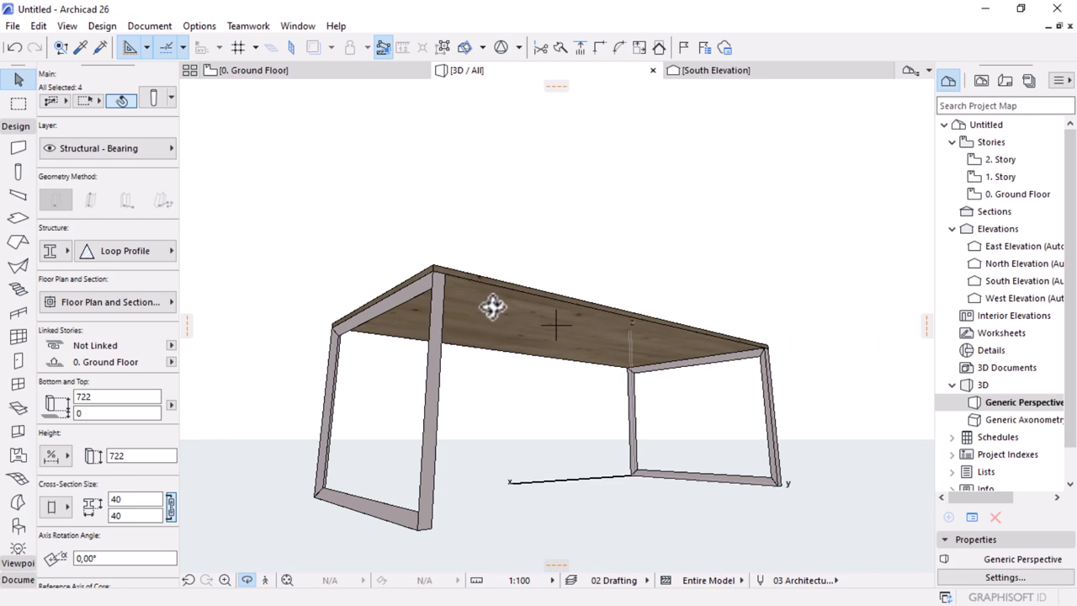
click(273, 69)
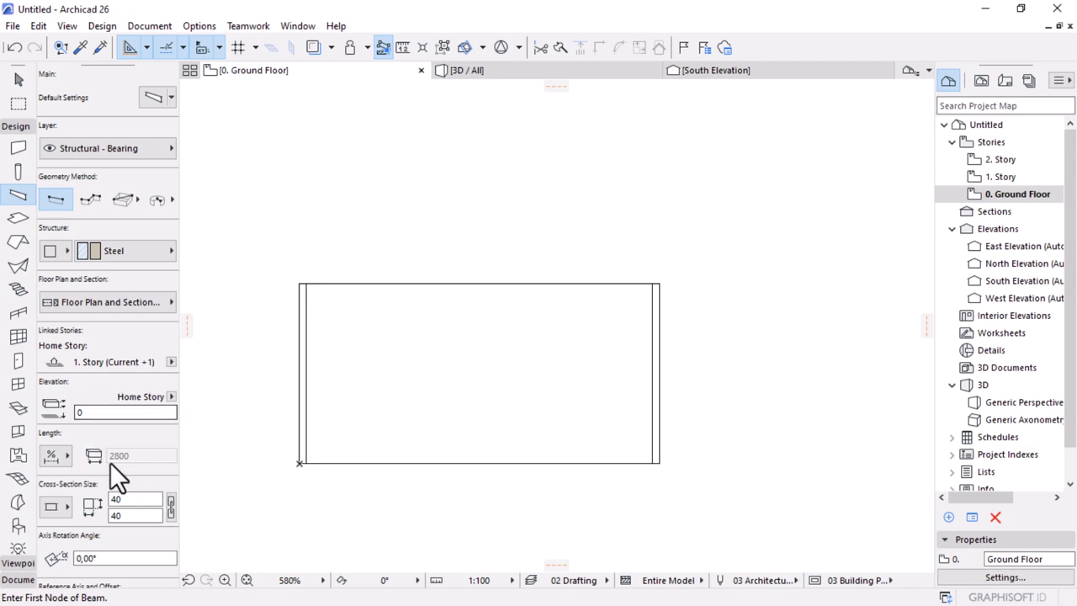
scroll(143, 498, down, 3)
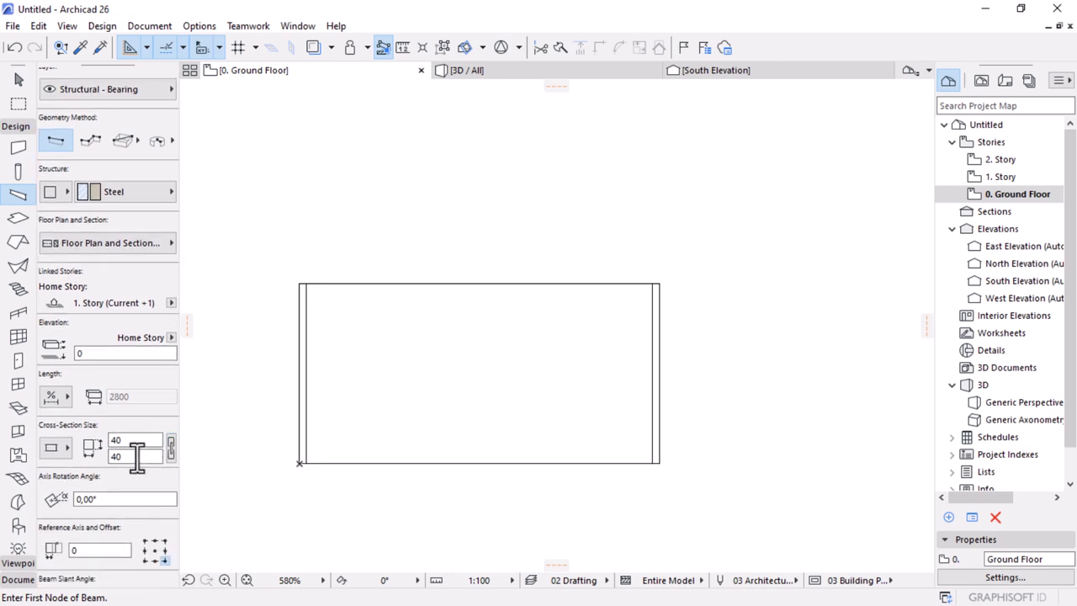
click(137, 454)
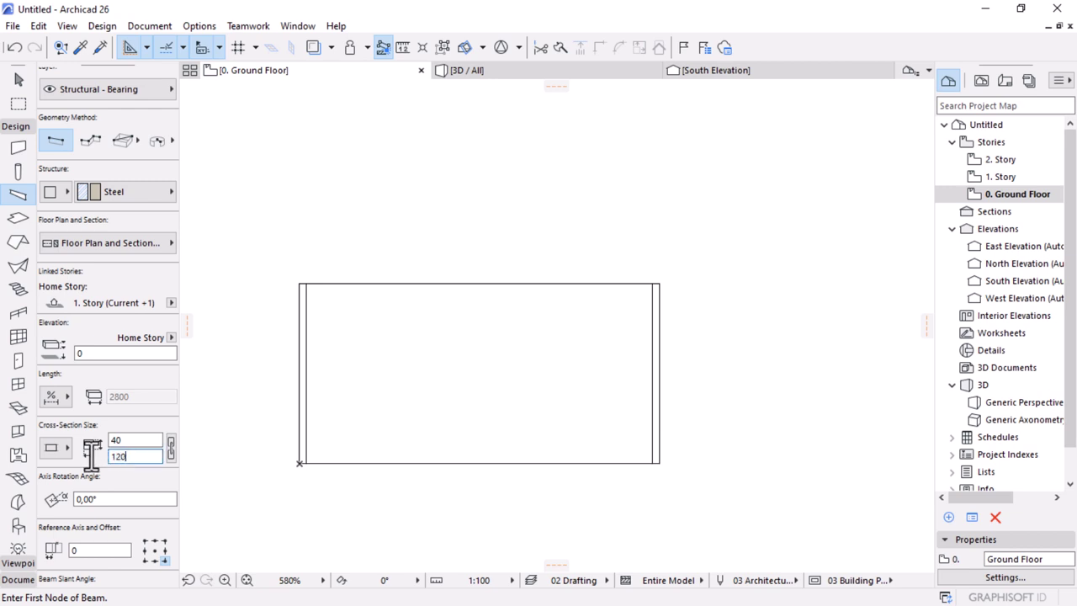
click(133, 443)
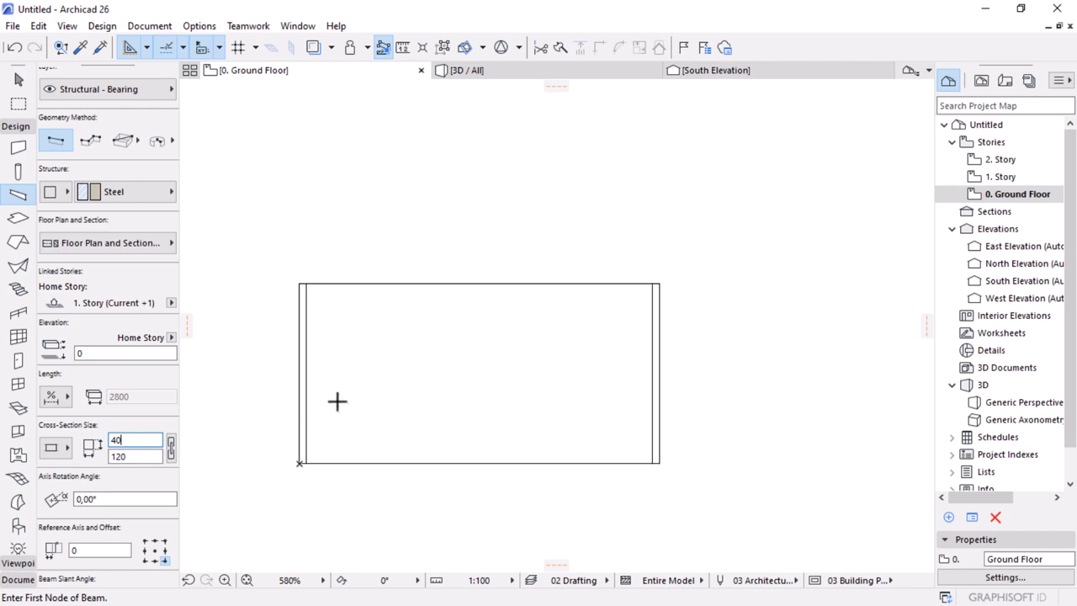
click(301, 461)
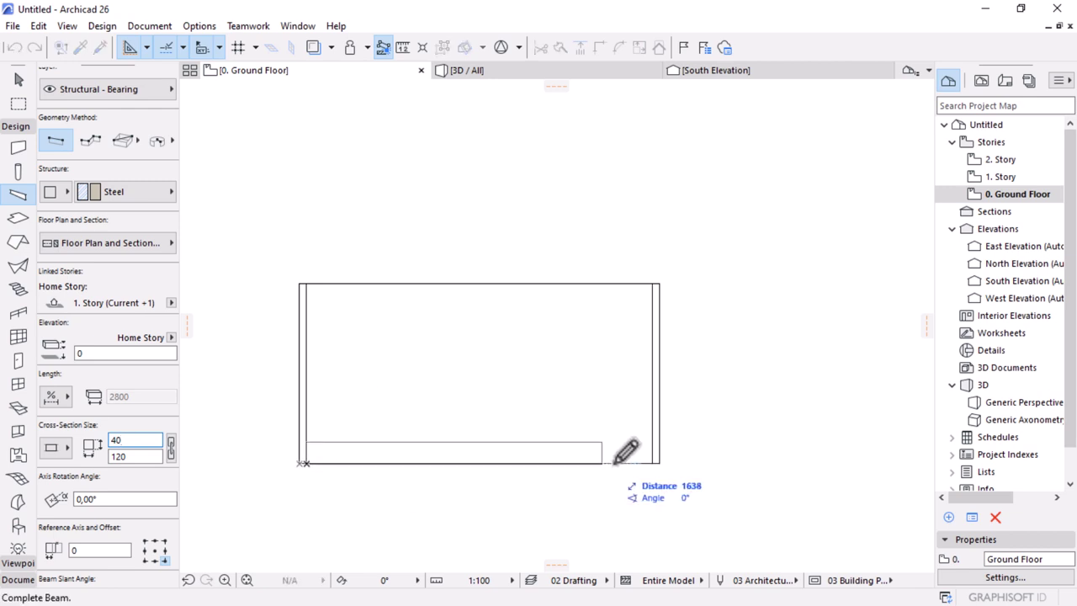
click(655, 461)
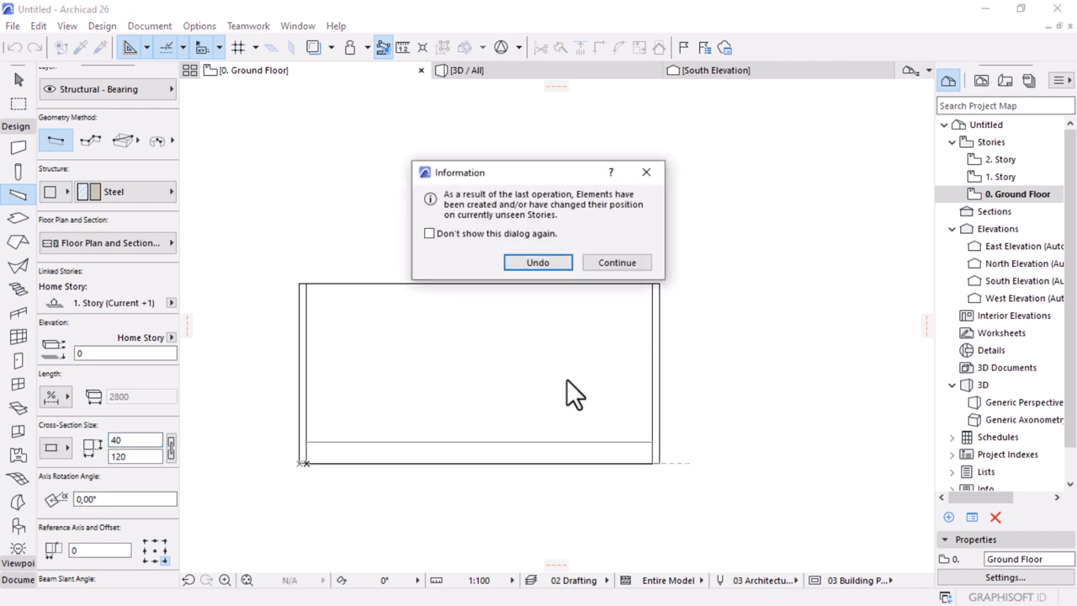
click(597, 261)
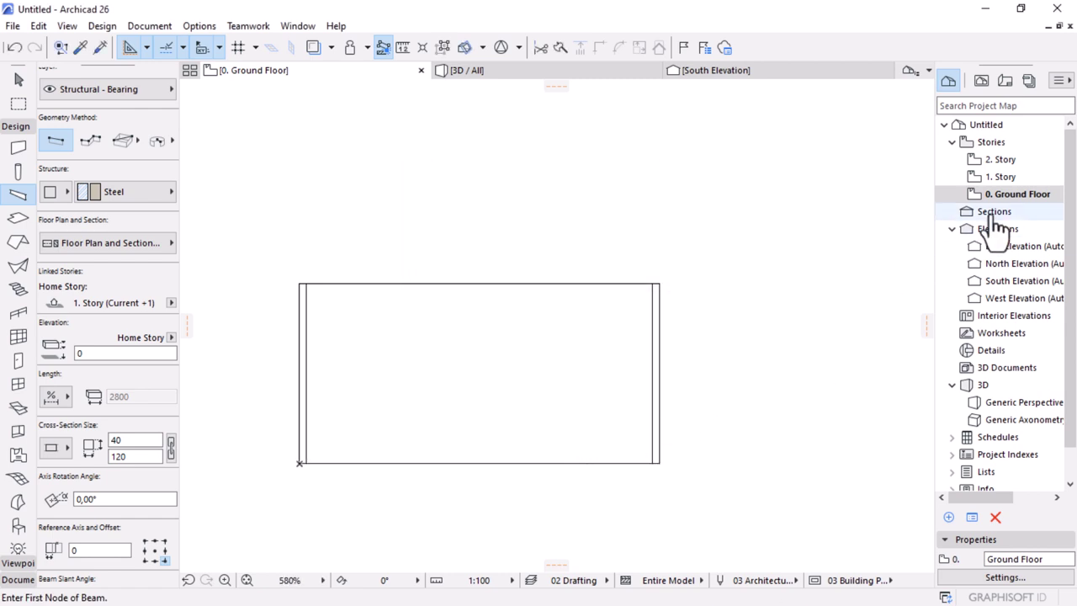
Step: Select the new beam in the 3D view and change its home story to 0. Ground Floor
click(466, 68)
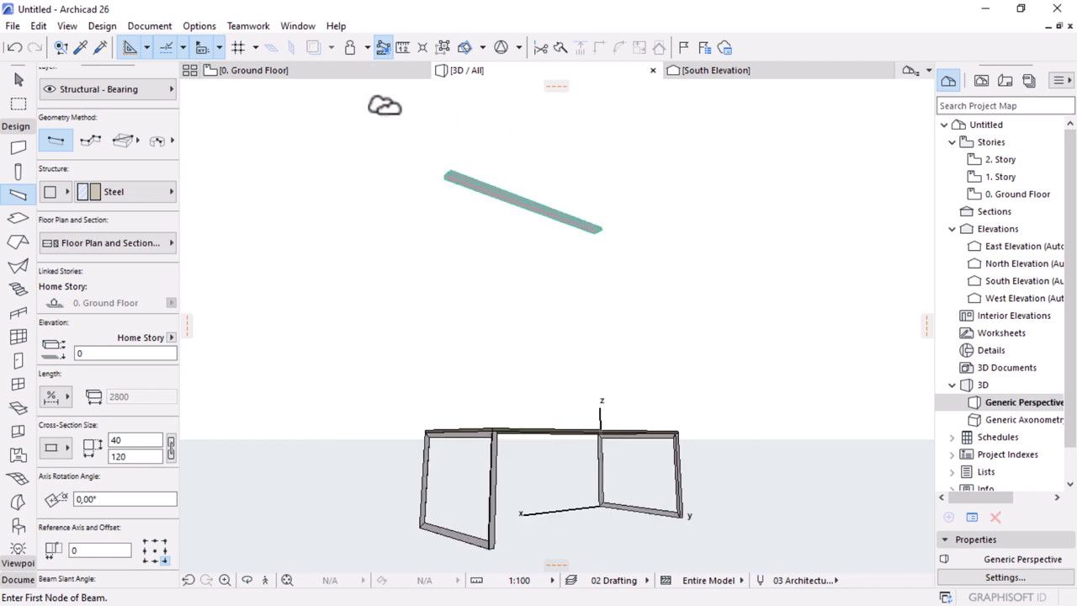
click(19, 79)
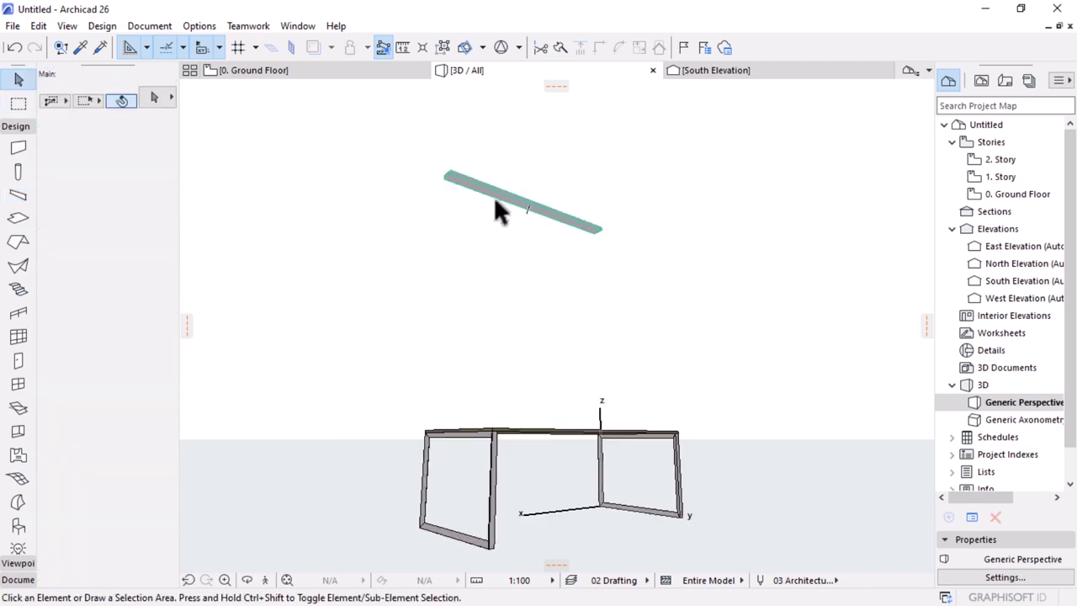
click(494, 201)
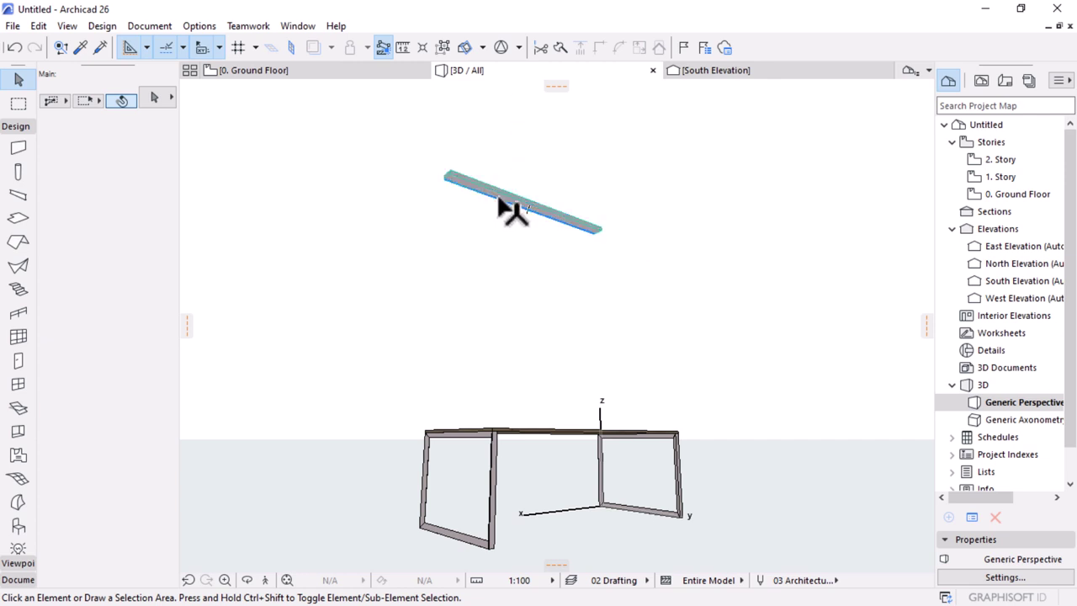
click(499, 200)
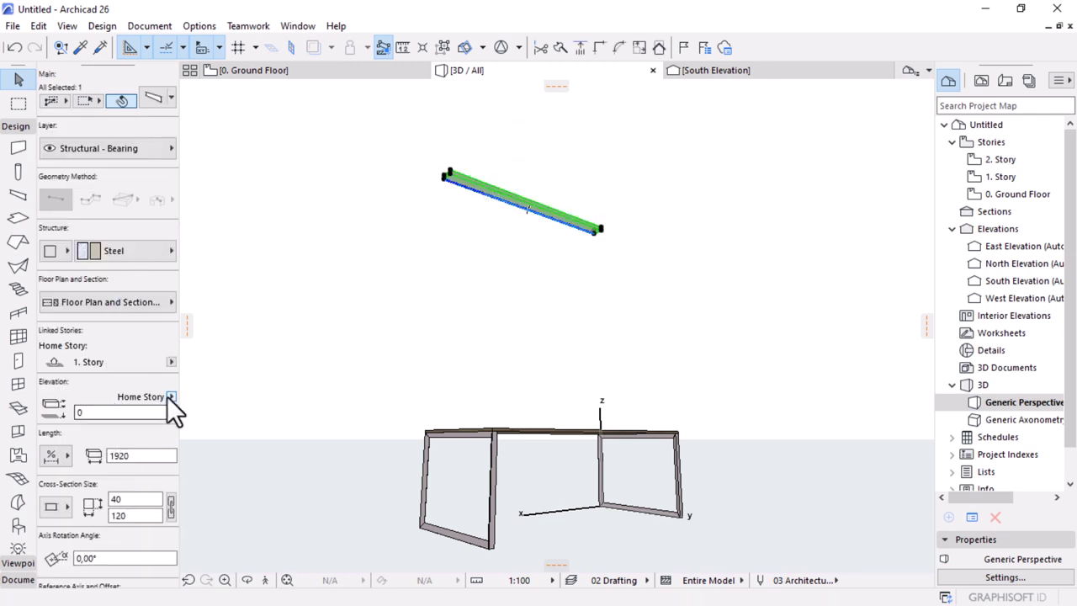
click(171, 362)
click(226, 382)
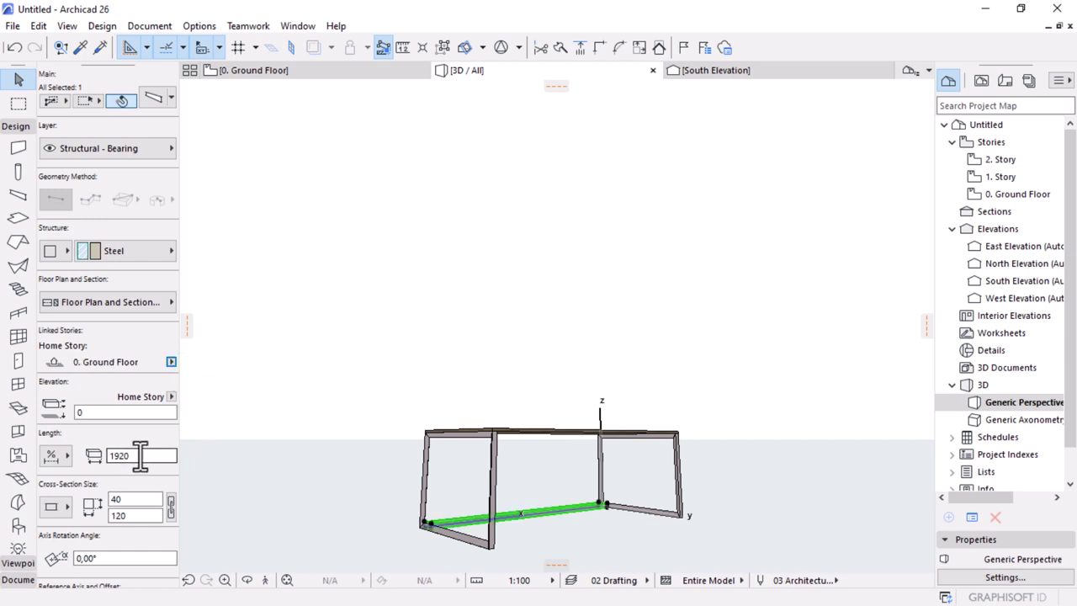
Step: Set the beam's elevation to 722 mm relative to its home story
scroll(135, 454, down, 3)
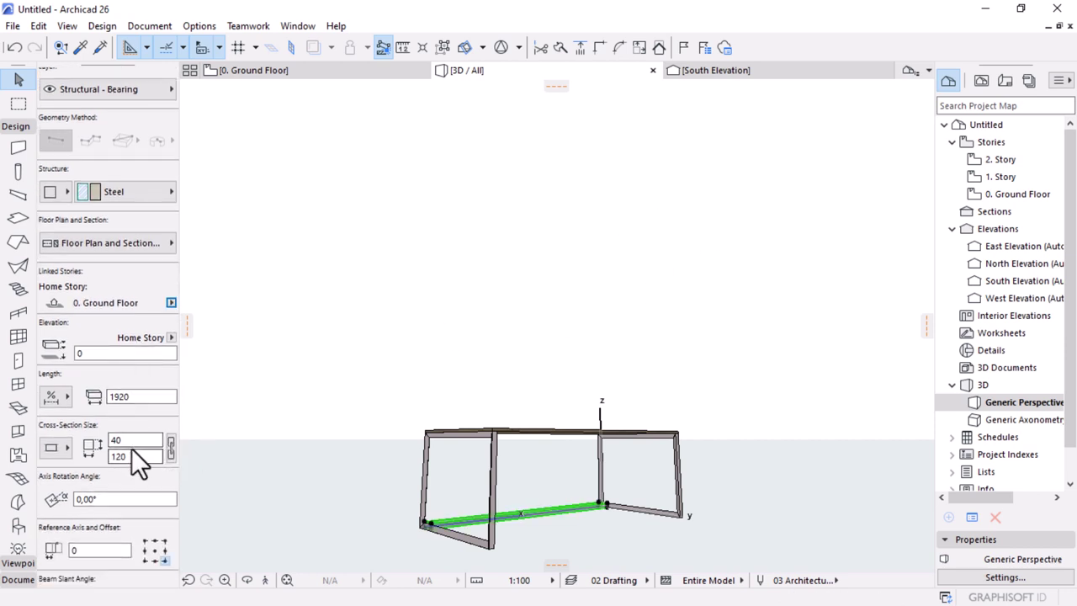
click(97, 353)
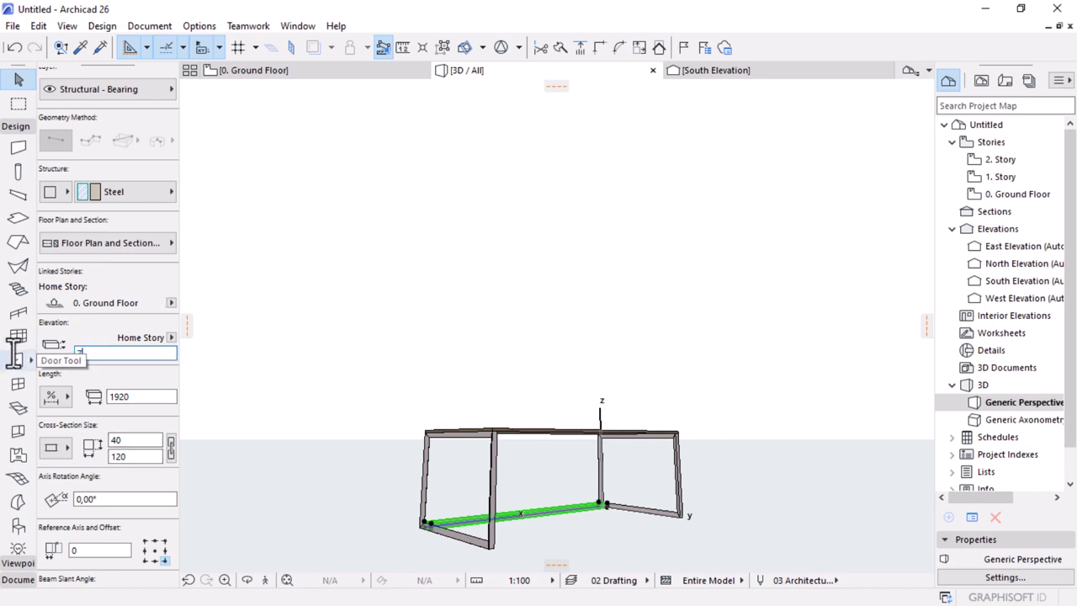
text(722)
key(Return)
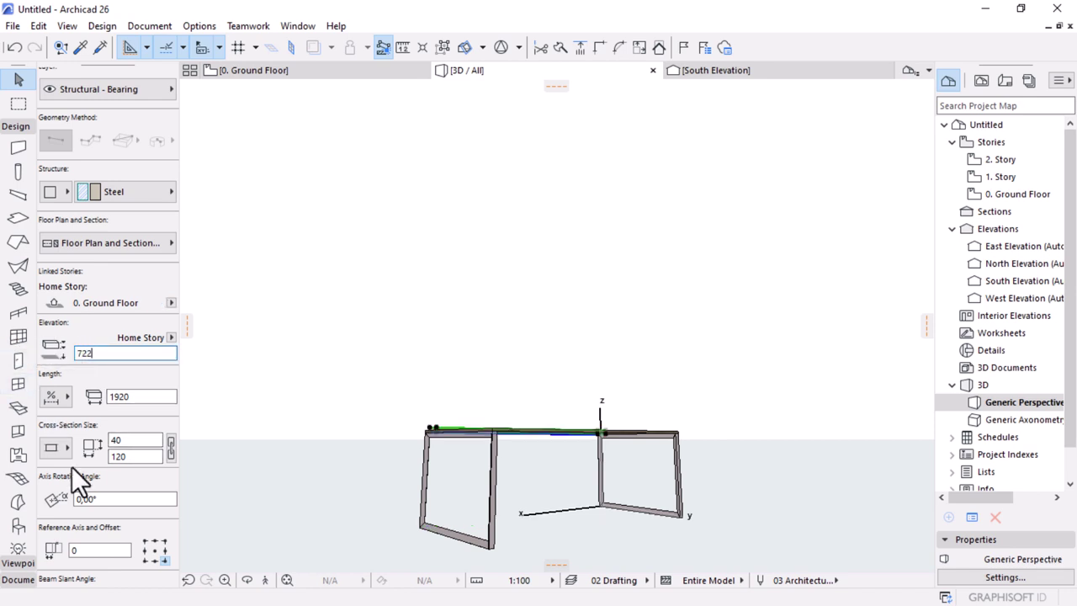
Step: Move the beam's reference axis to the top-right corner of its cross-section and check its fit under the tabletop
scroll(413, 460, up, 6)
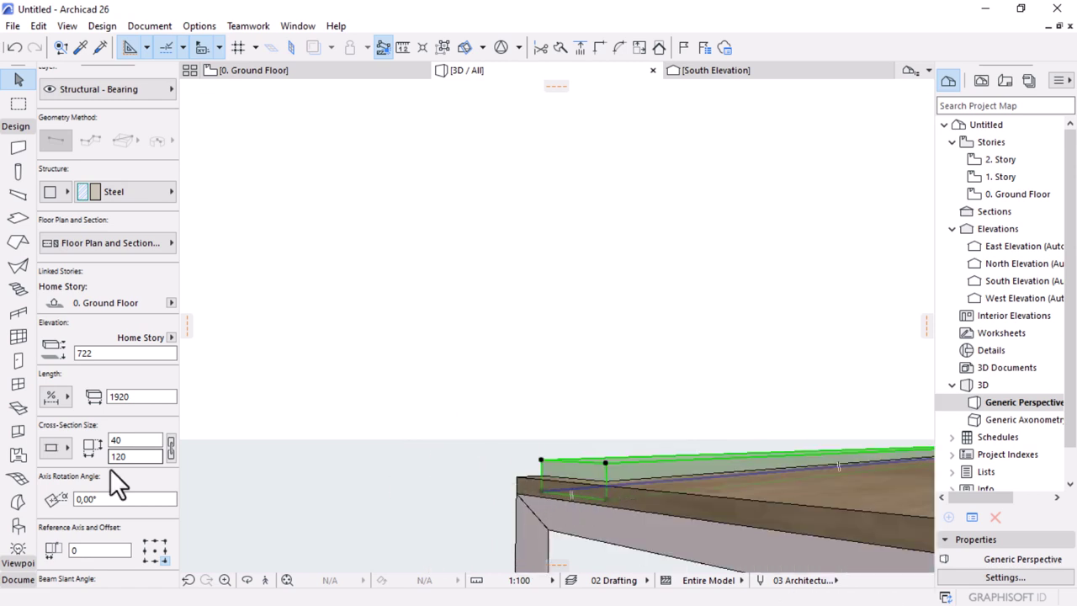
scroll(122, 438, down, 5)
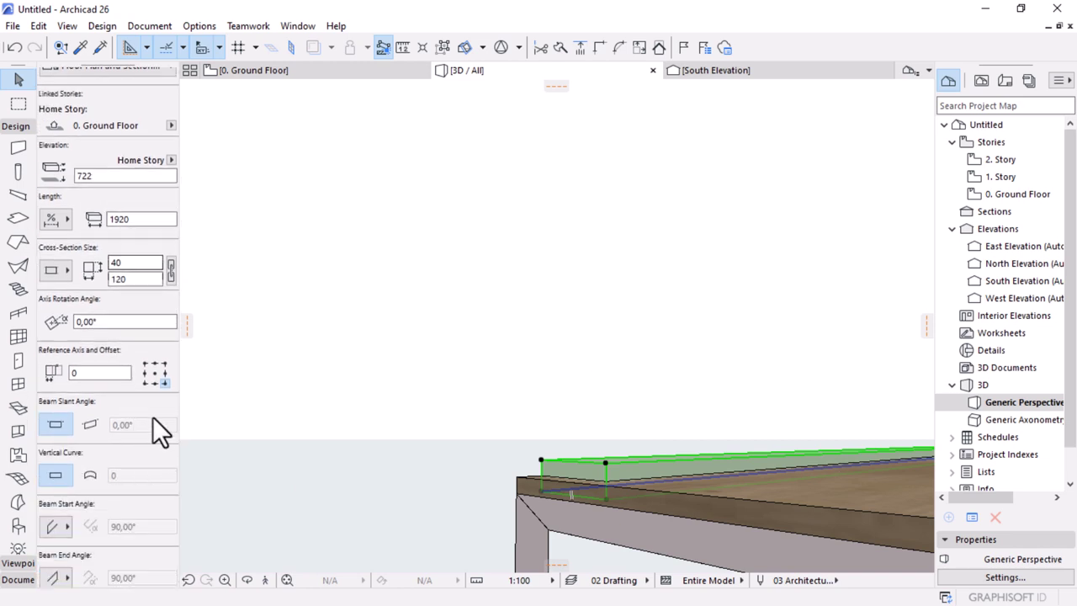
click(166, 363)
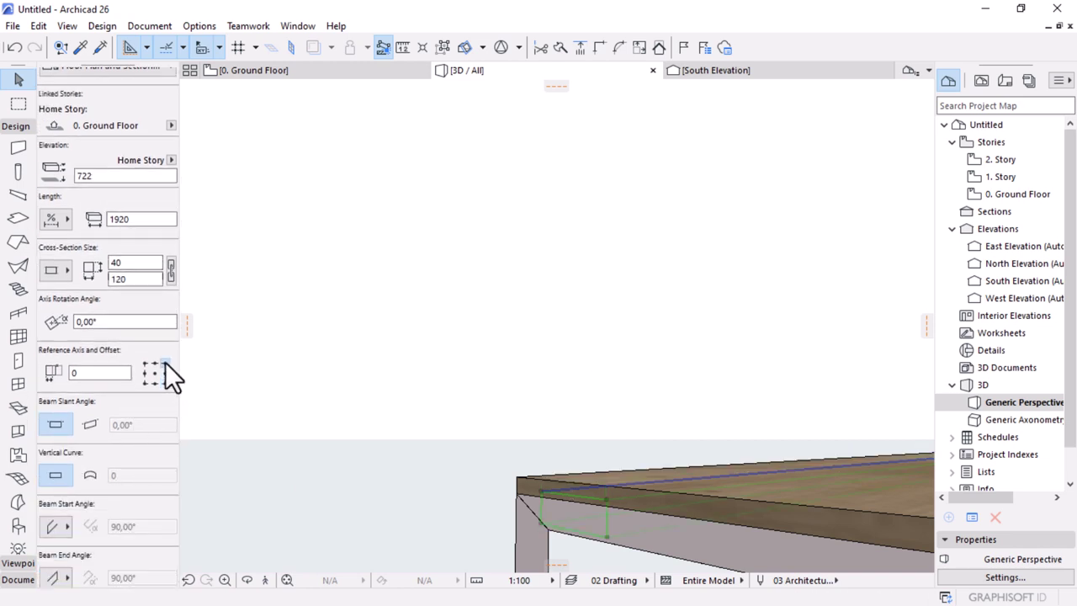
shift+middle_drag(567, 507, 608, 344)
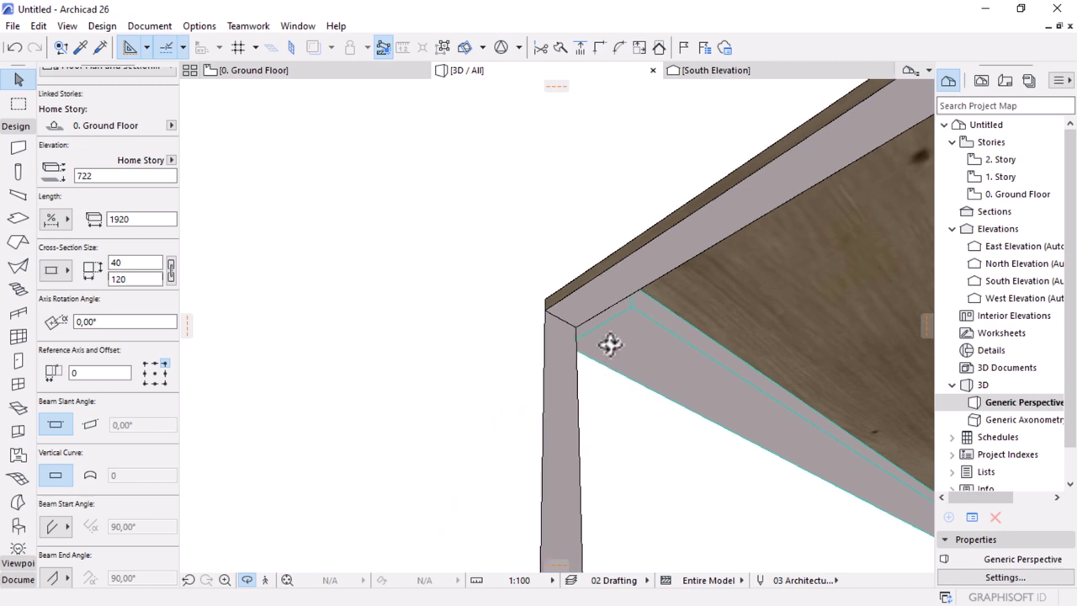
shift+middle_drag(392, 388, 497, 365)
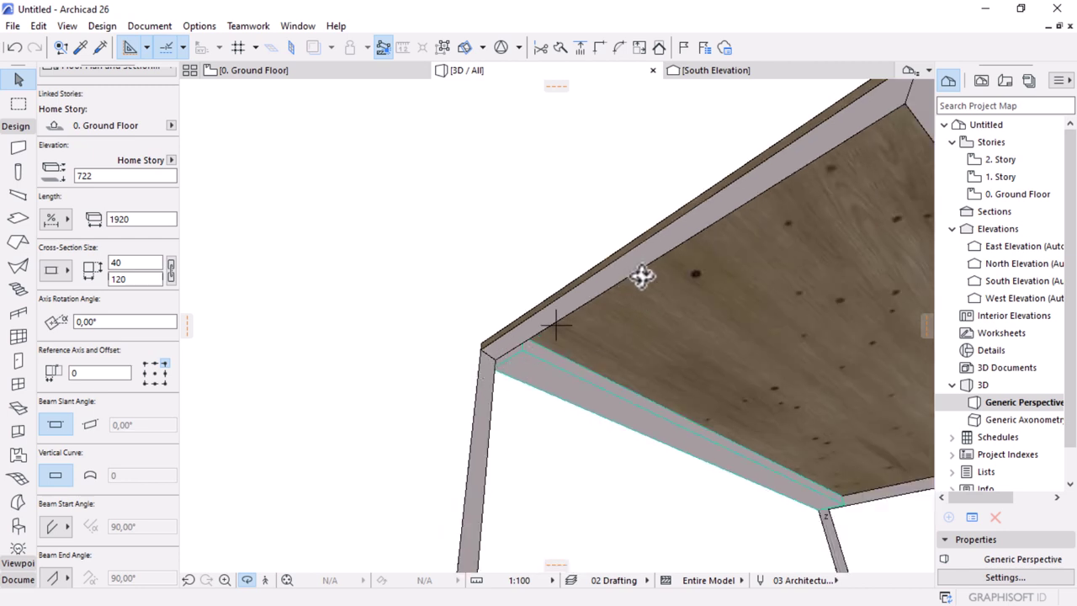
Step: Move the beam 250 mm inward from the tabletop's lower edge in the Ground Floor plan and deselect it
click(289, 73)
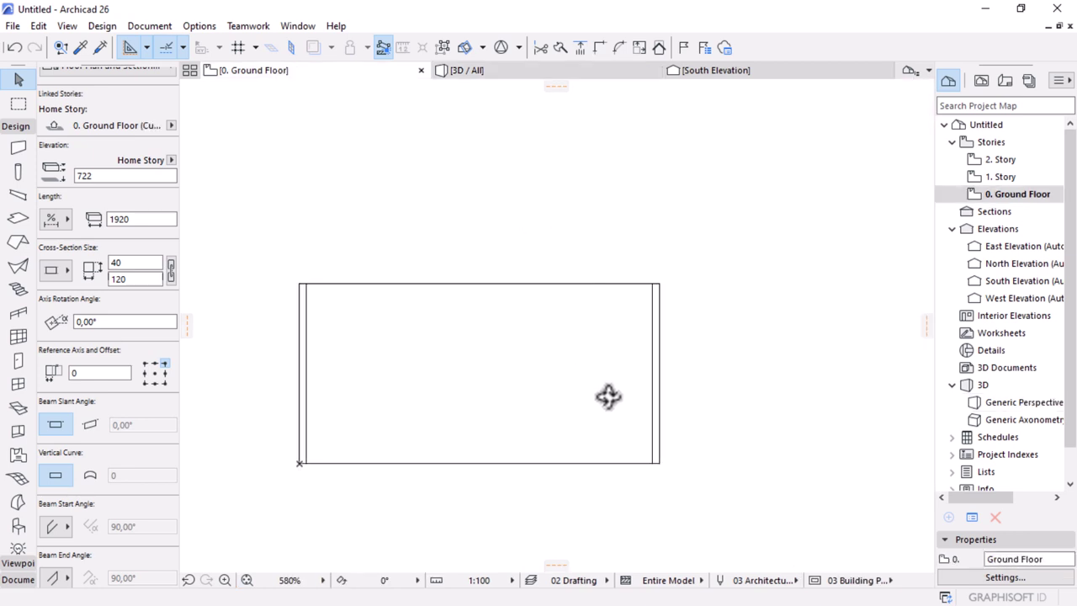
click(610, 444)
key(ctrl+d)
click(728, 459)
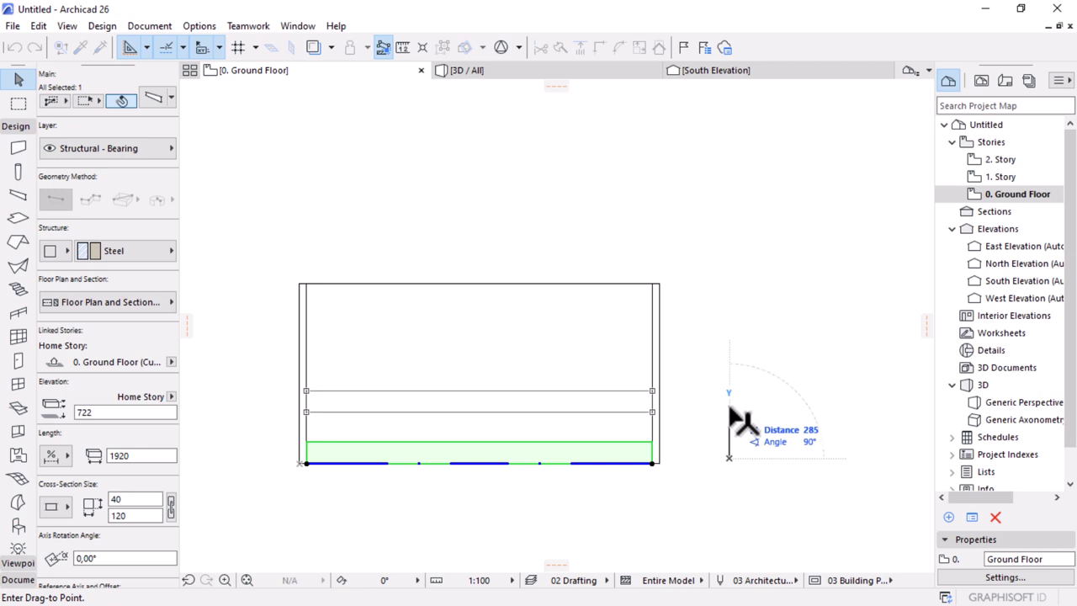
text(250)
key(Return)
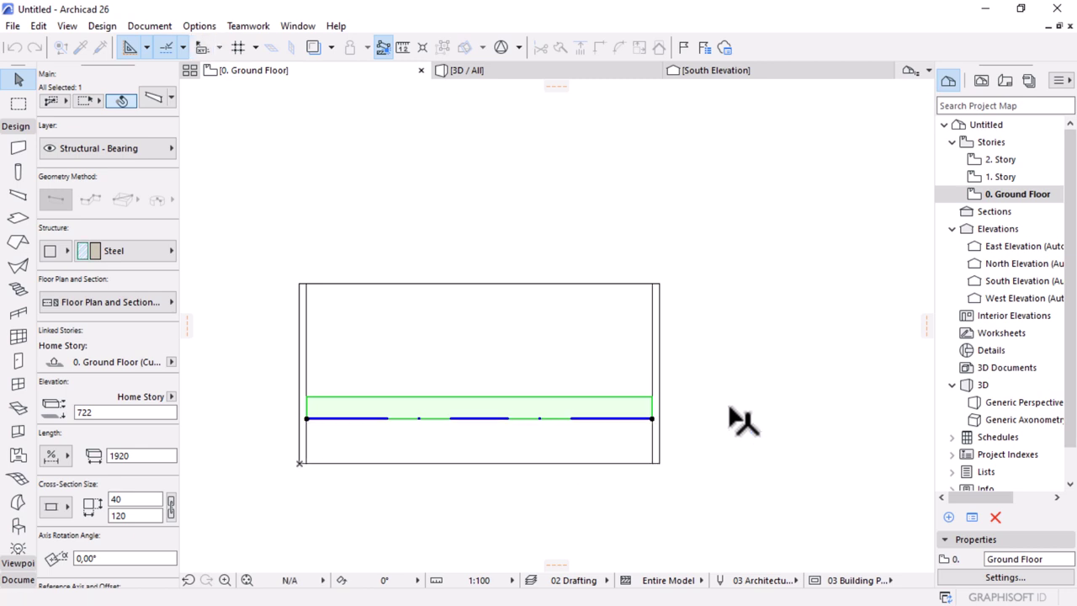
click(755, 488)
Step: Stretch the beam's end in the 3D view to the inner ridge of the frame's triangular profile, giving a length of 1940 mm
click(637, 418)
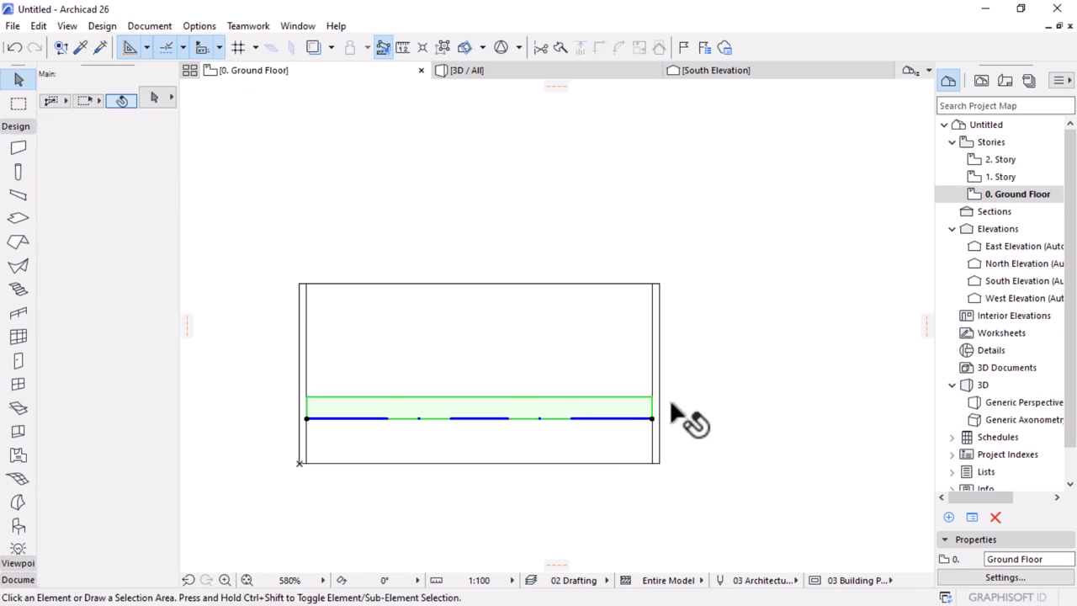
scroll(640, 421, up, 3)
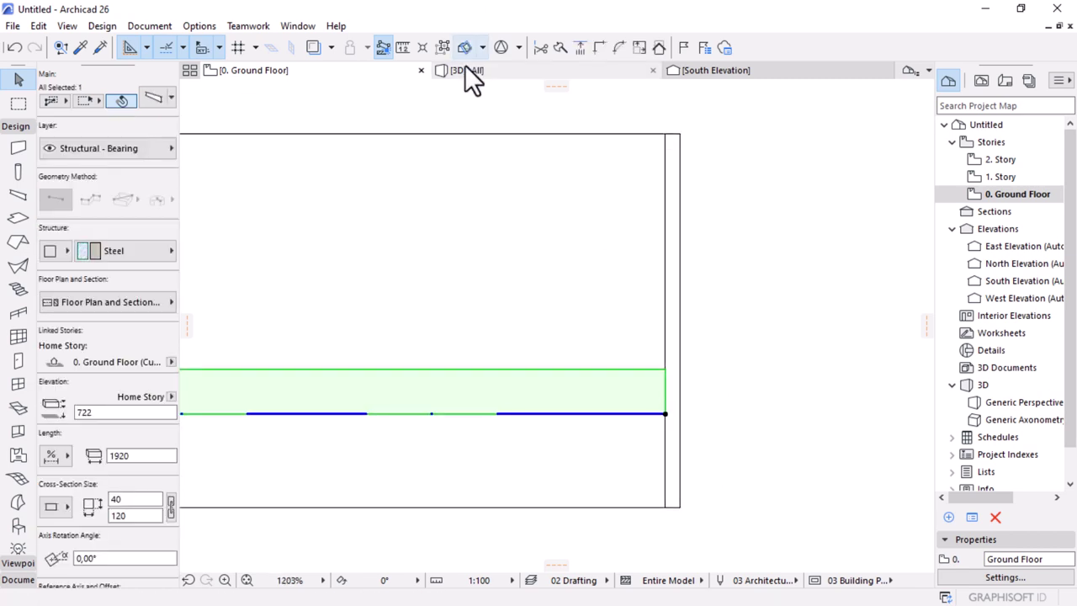
click(465, 68)
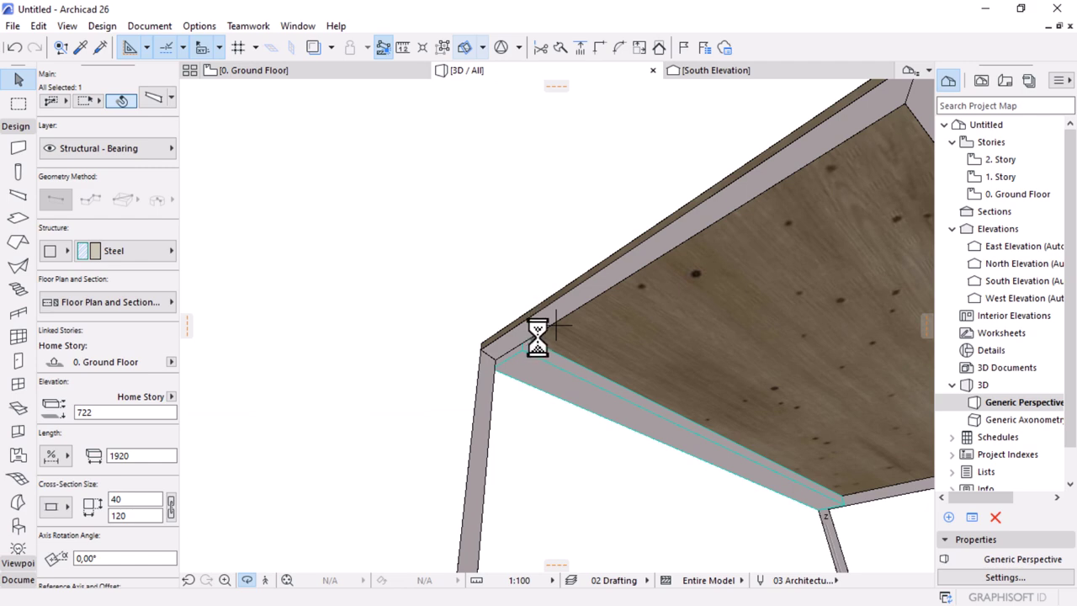
scroll(604, 313, up, 5)
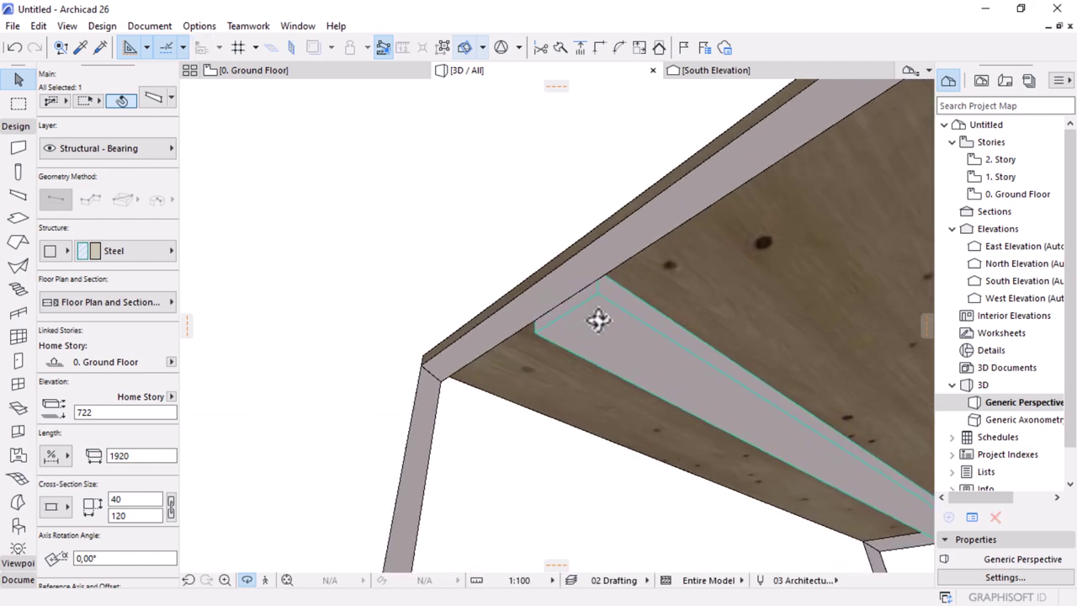
shift+middle_drag(598, 320, 656, 432)
scroll(433, 428, up, 3)
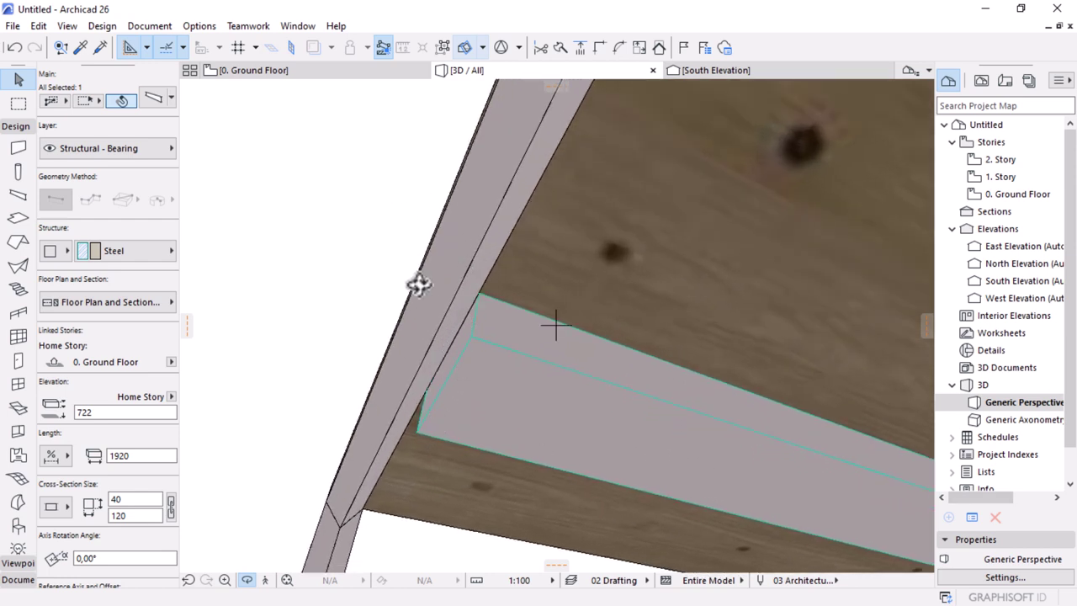
click(491, 341)
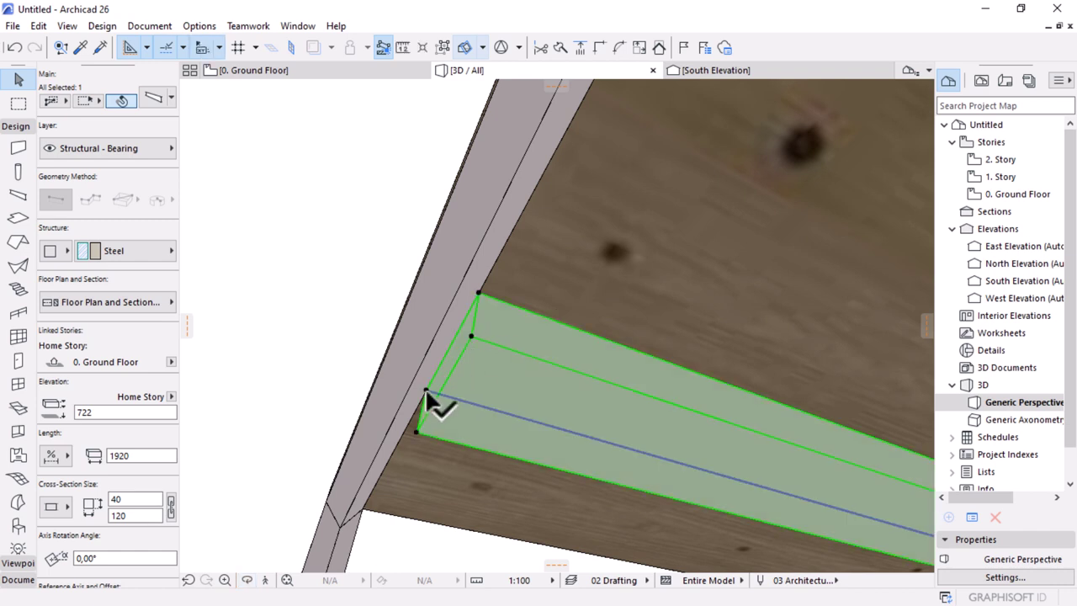
shift+middle_drag(610, 233, 448, 396)
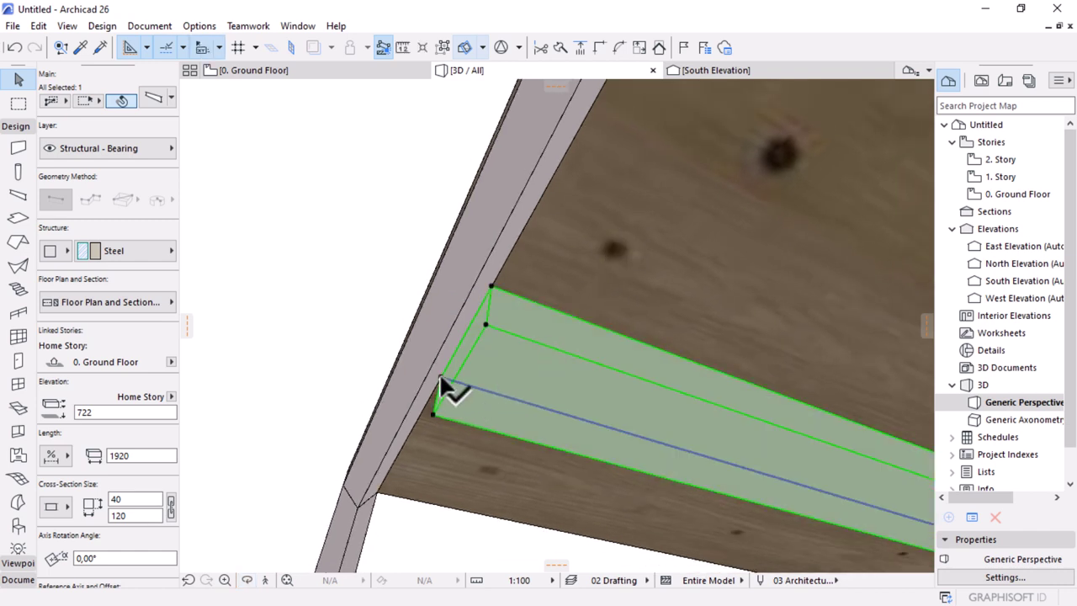
click(441, 381)
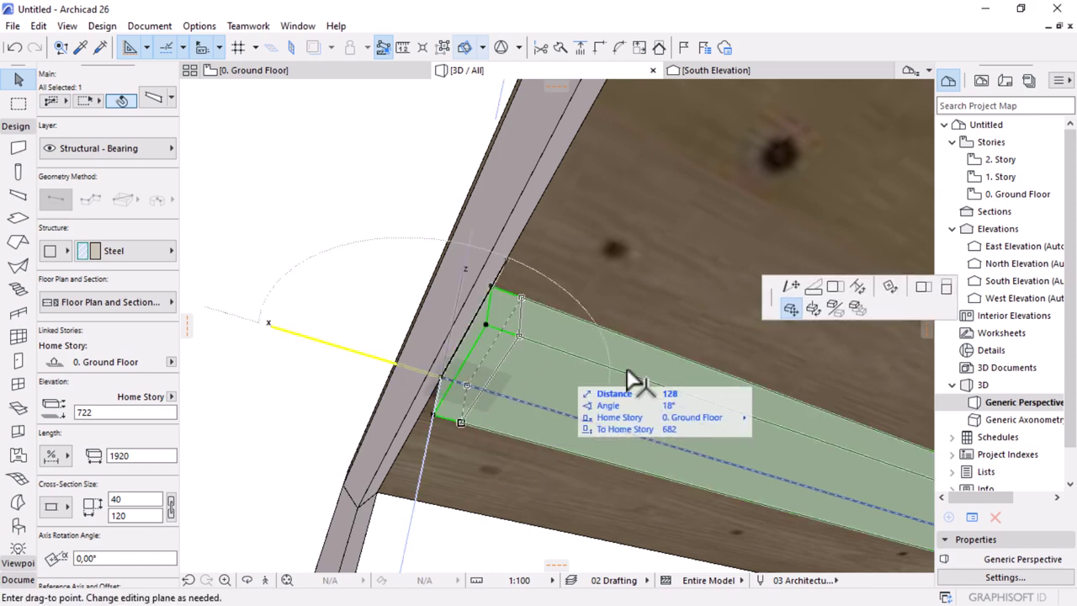
click(831, 287)
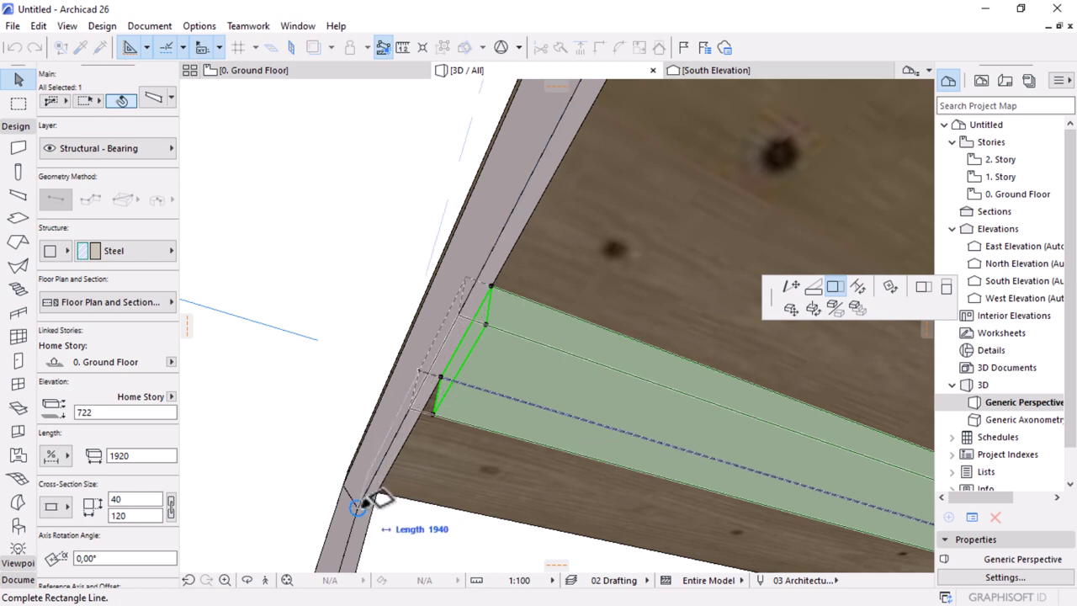
click(360, 502)
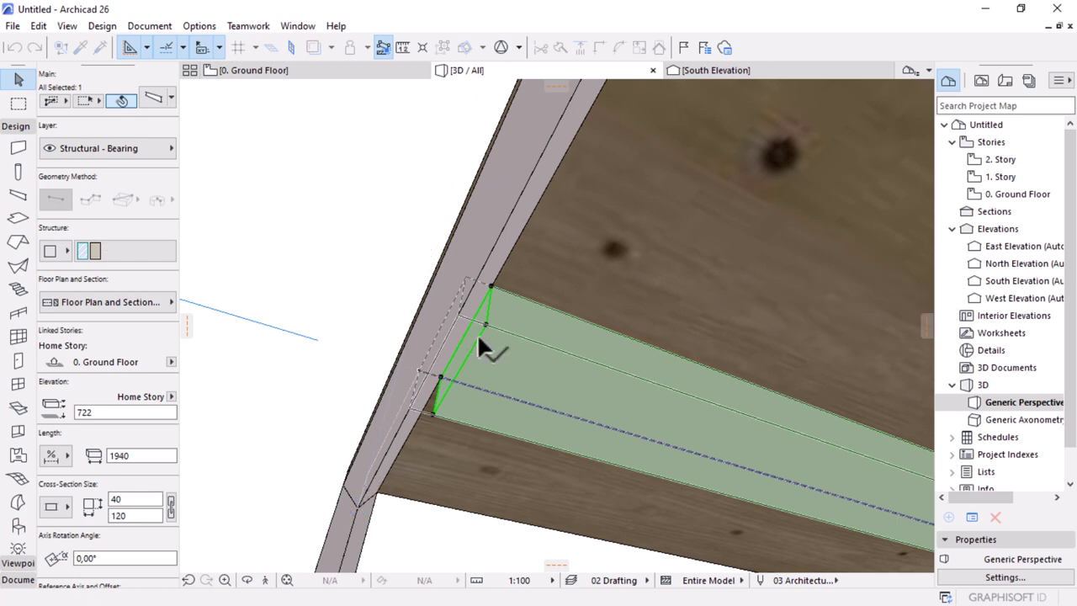
key(Escape)
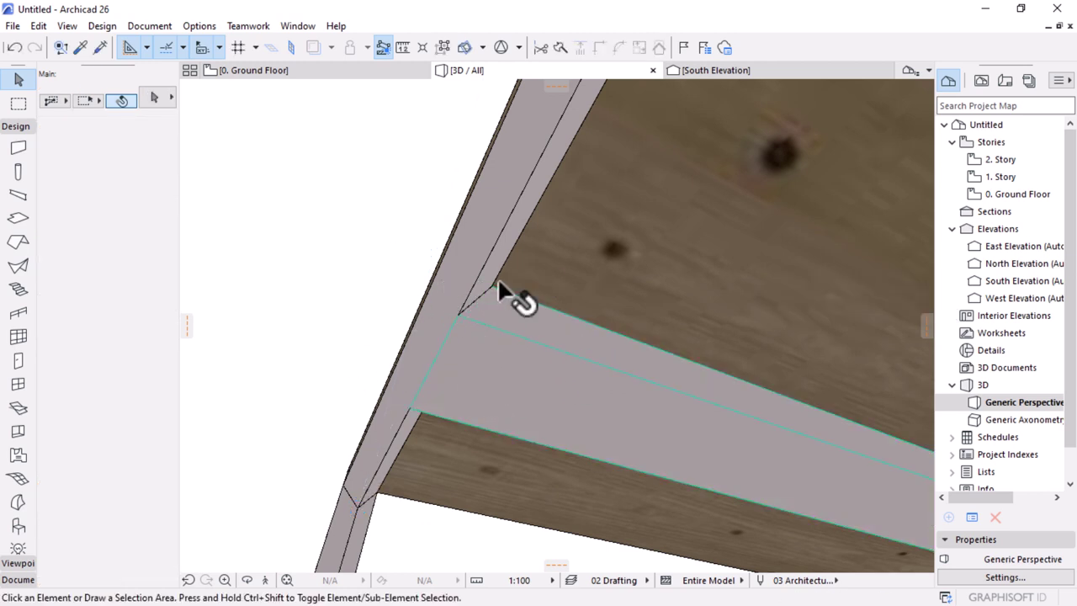
Step: Set the beam's cut, uncut, overhead and hidden line pens to pen 1
click(536, 374)
click(144, 302)
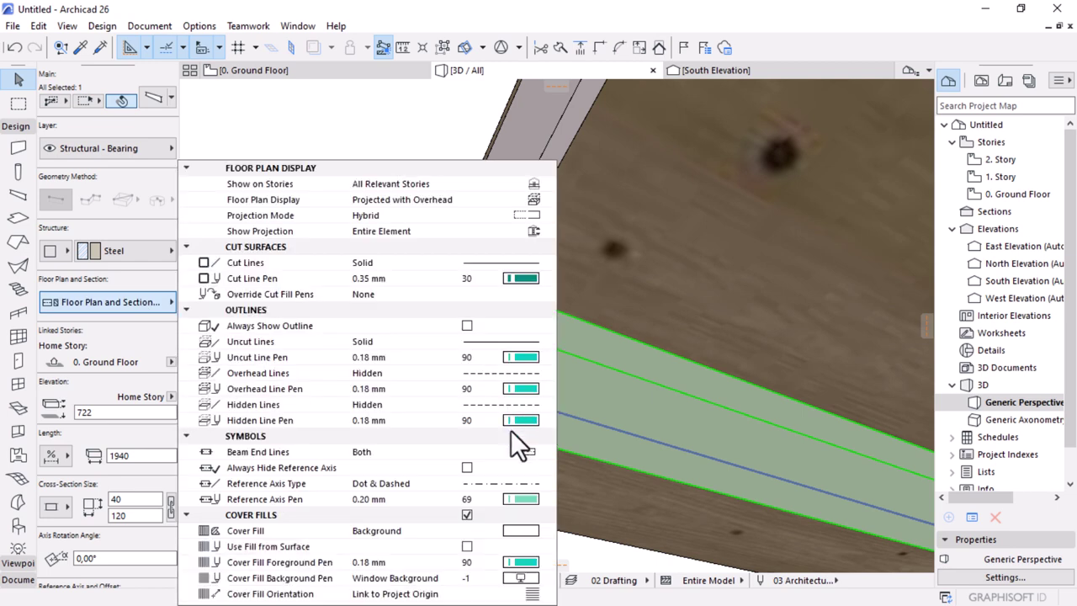
click(477, 278)
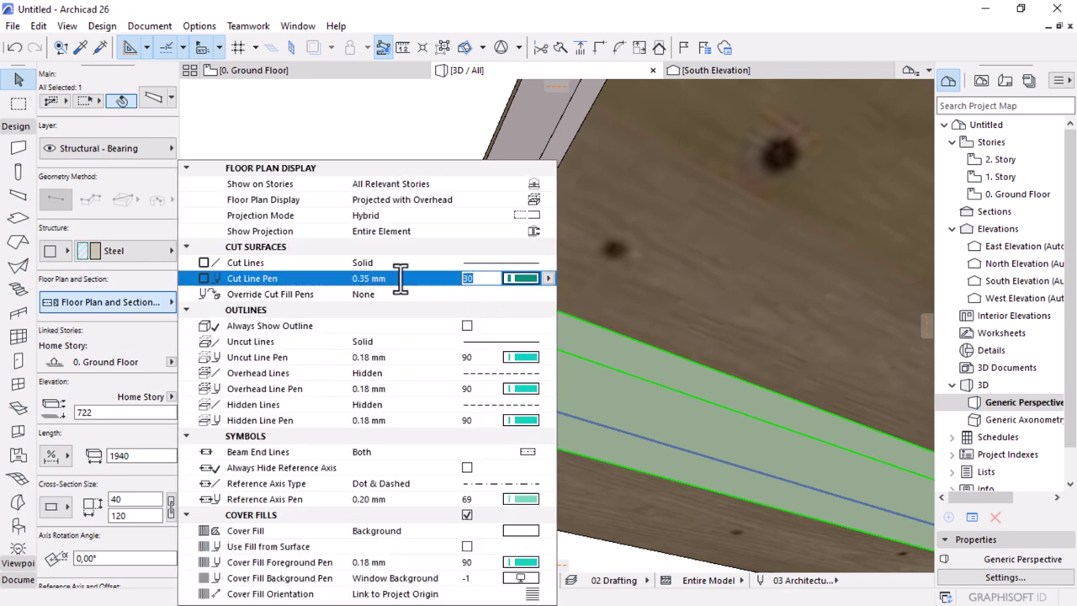
text(1)
click(474, 356)
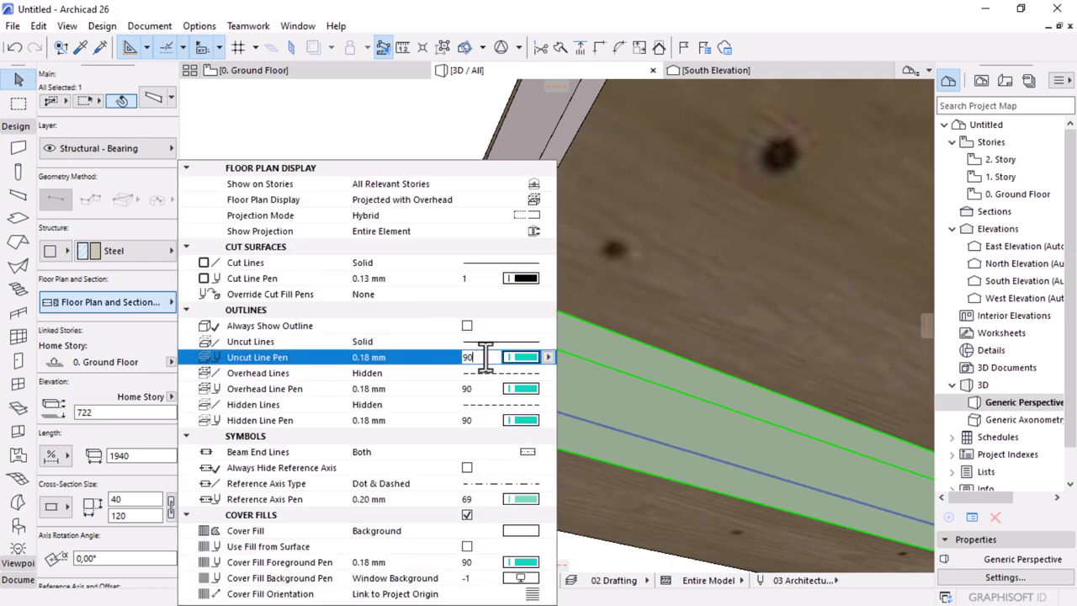
text(1)
click(475, 392)
text(1)
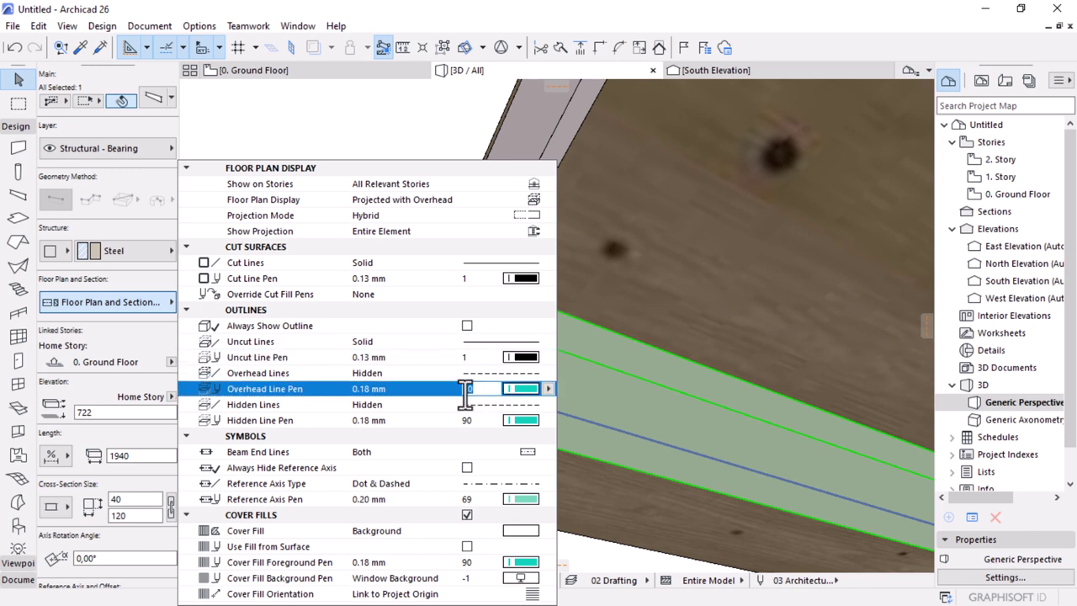
click(474, 420)
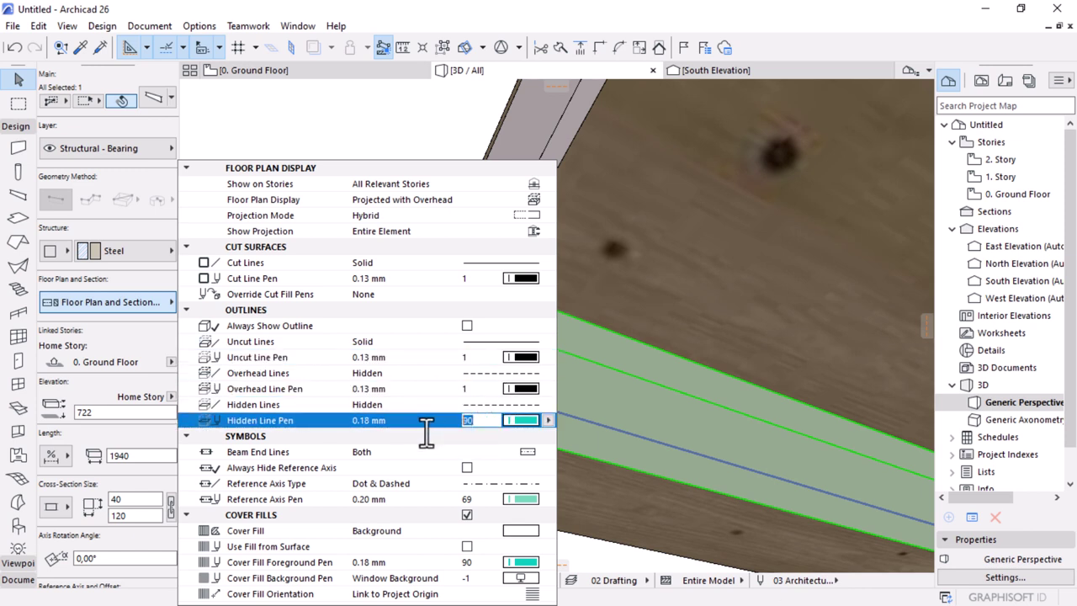
text(1)
Step: Set the beam's reference axis pen and cover fill foreground pen to pen 1 and deselect the beam
click(478, 498)
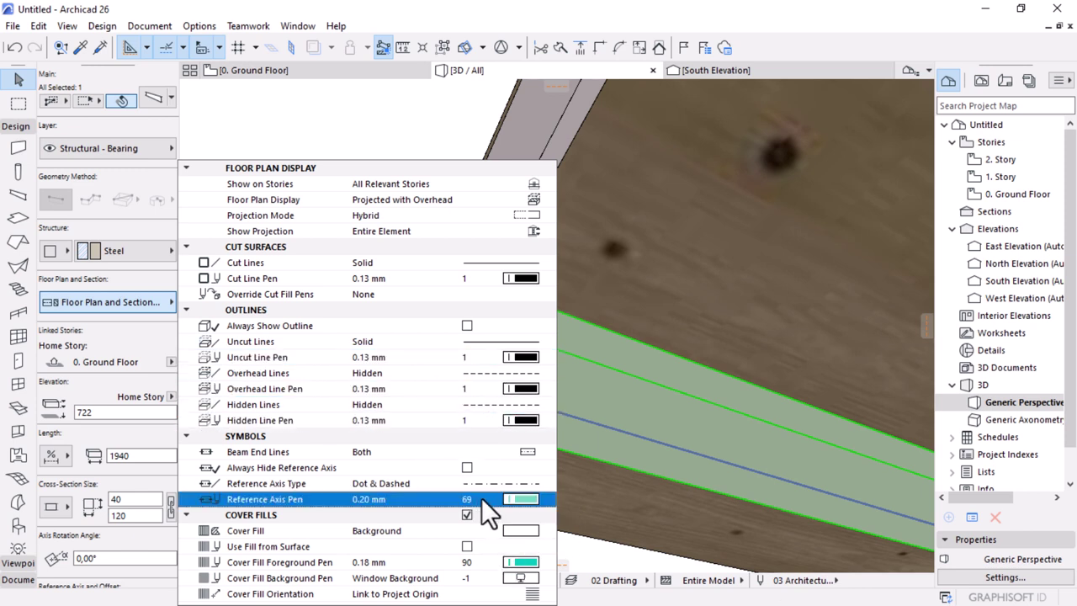
text(1)
click(465, 561)
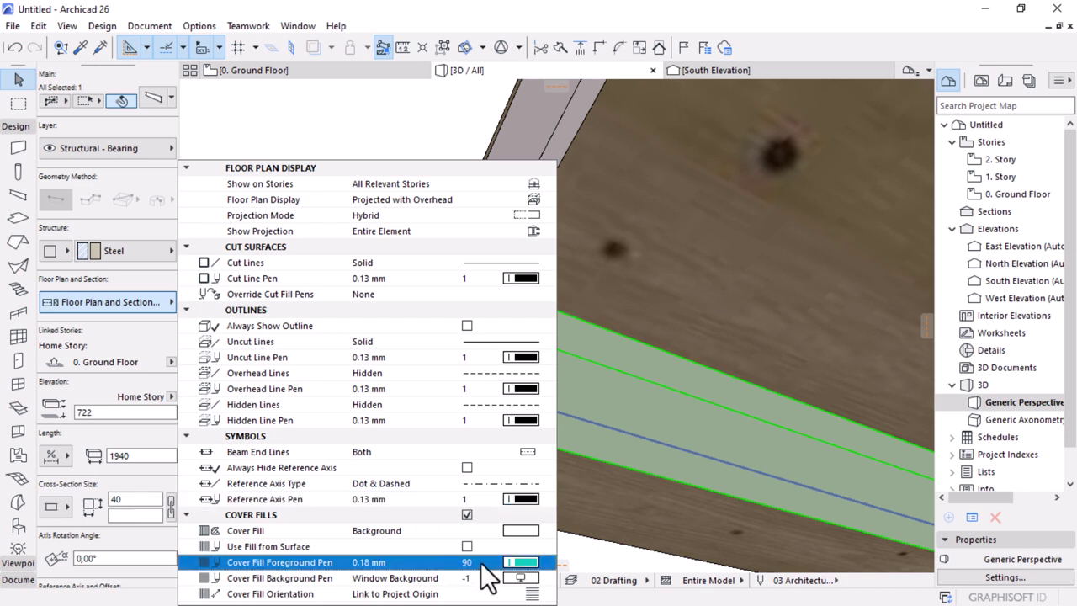
text(1)
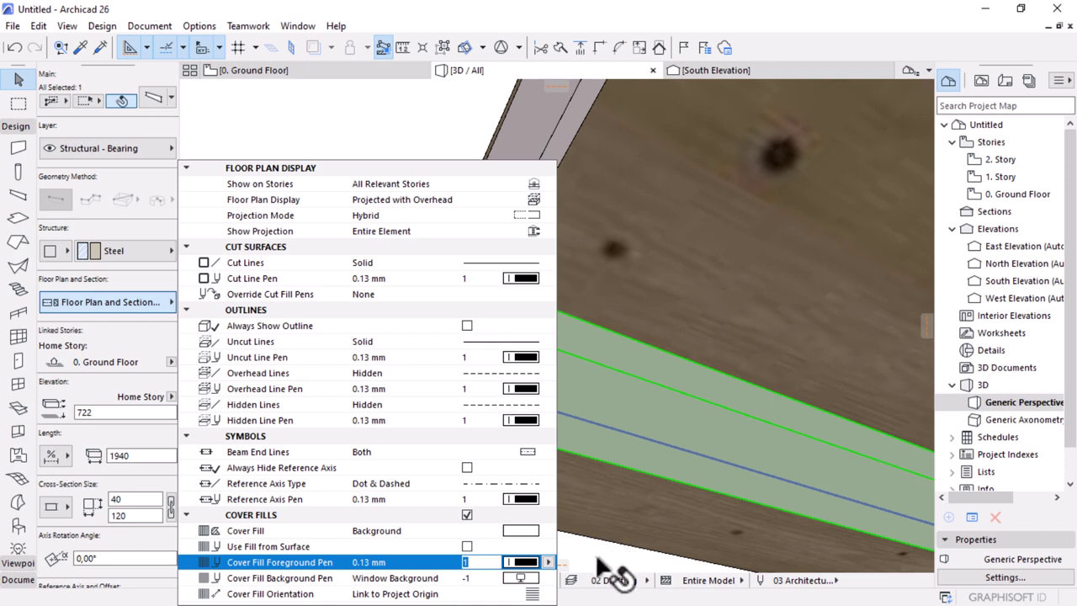
key(Return)
key(Escape)
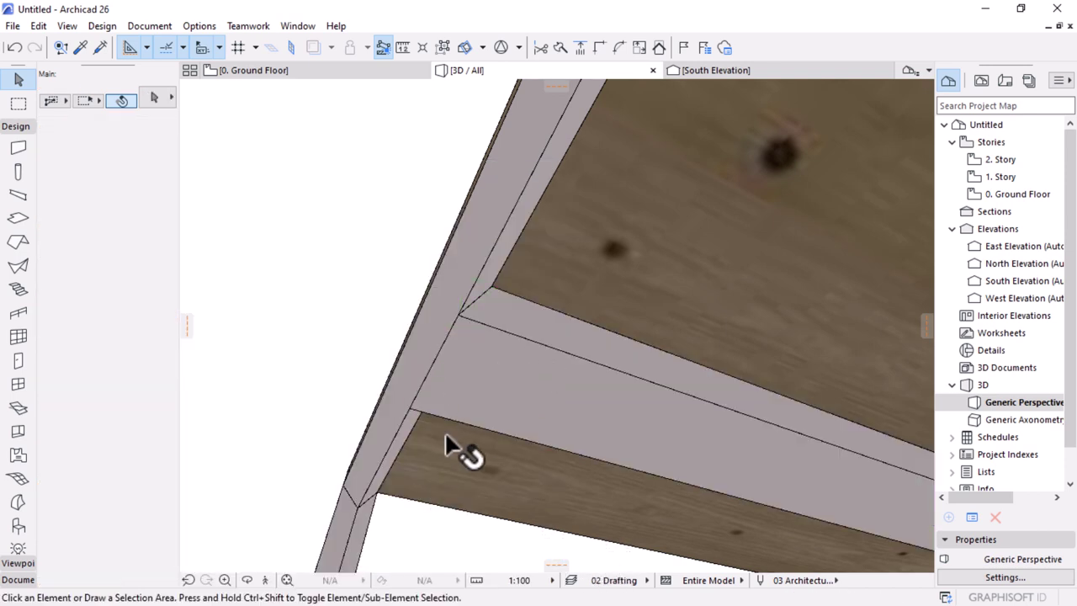
Step: Stretch the beam's other end to the opposite frame's inner profile ridge, giving a length of 1960 mm, and inspect the table in 3D
scroll(457, 334, down, 8)
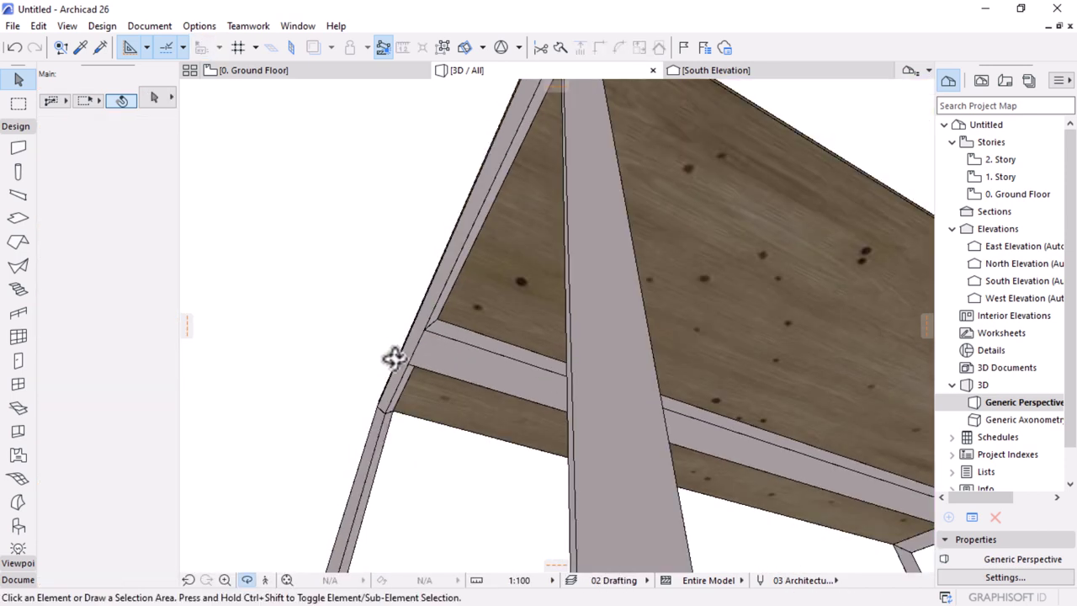
shift+middle_drag(392, 356, 557, 325)
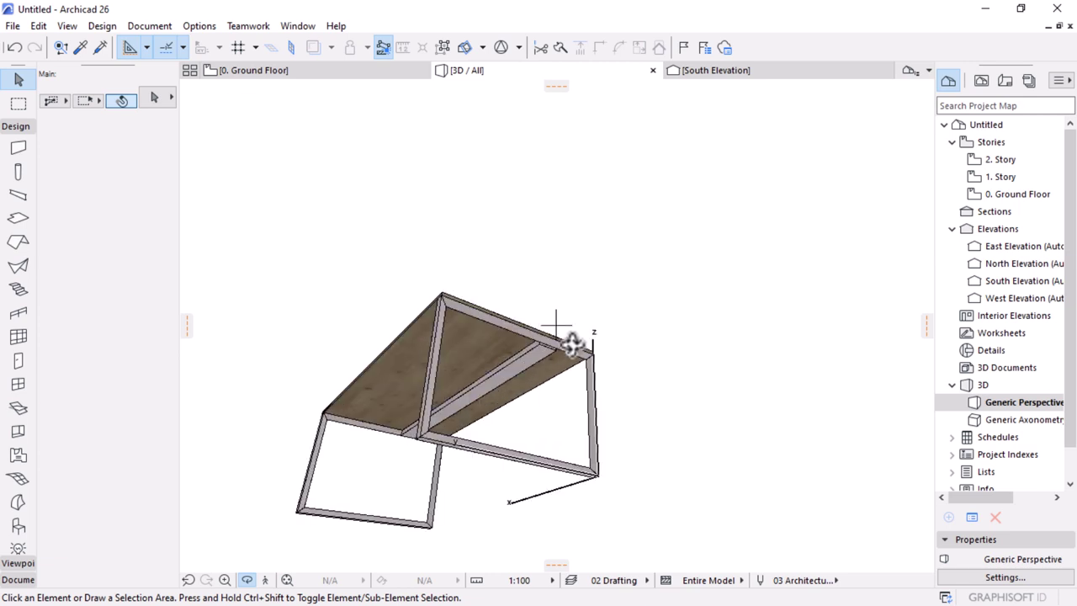
scroll(546, 367, up, 8)
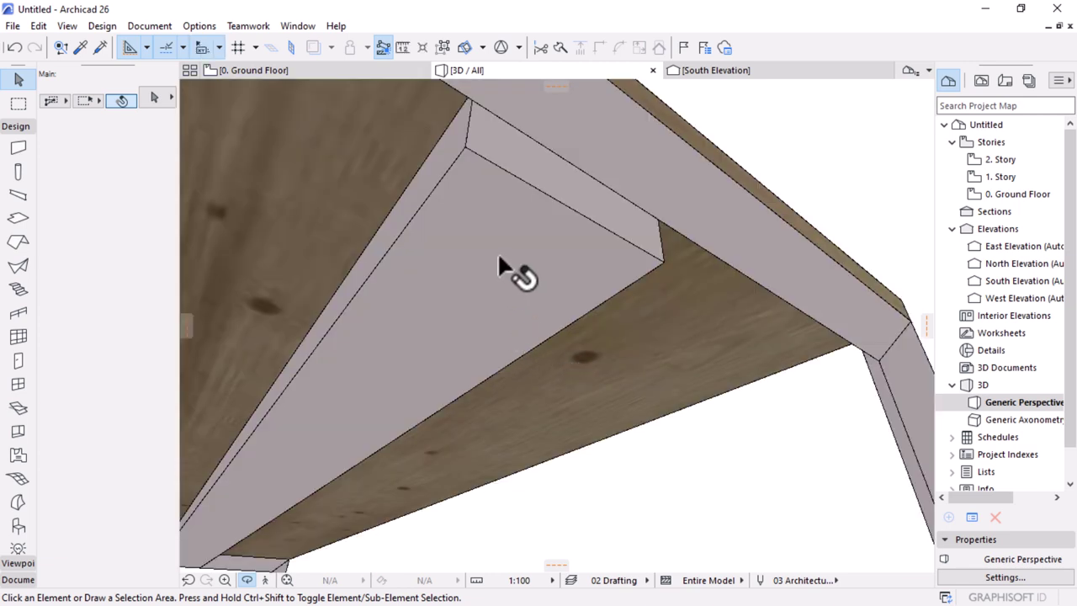
click(521, 276)
click(653, 205)
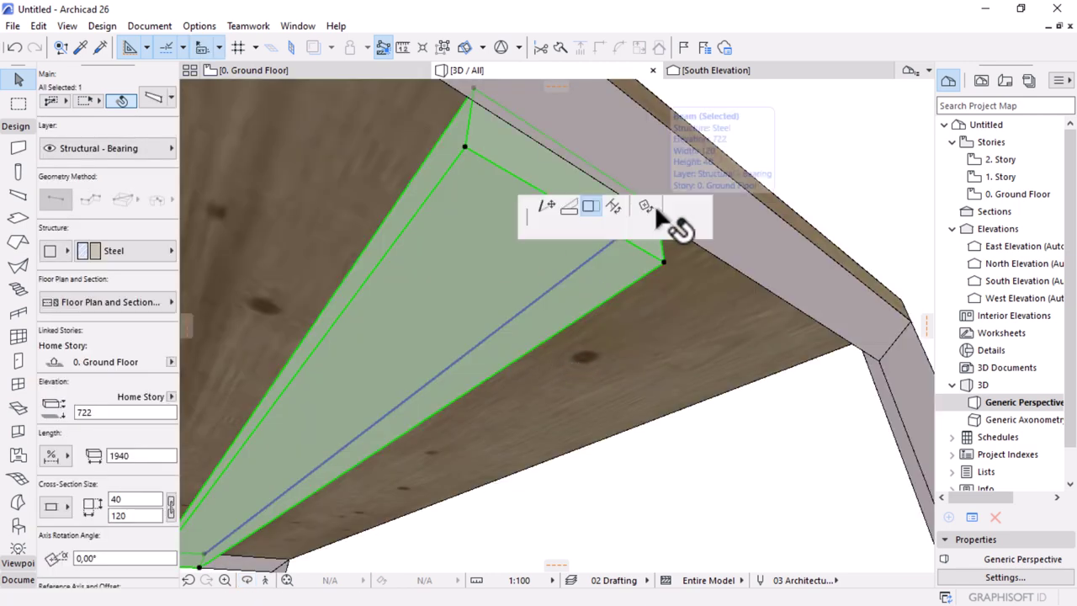
click(656, 210)
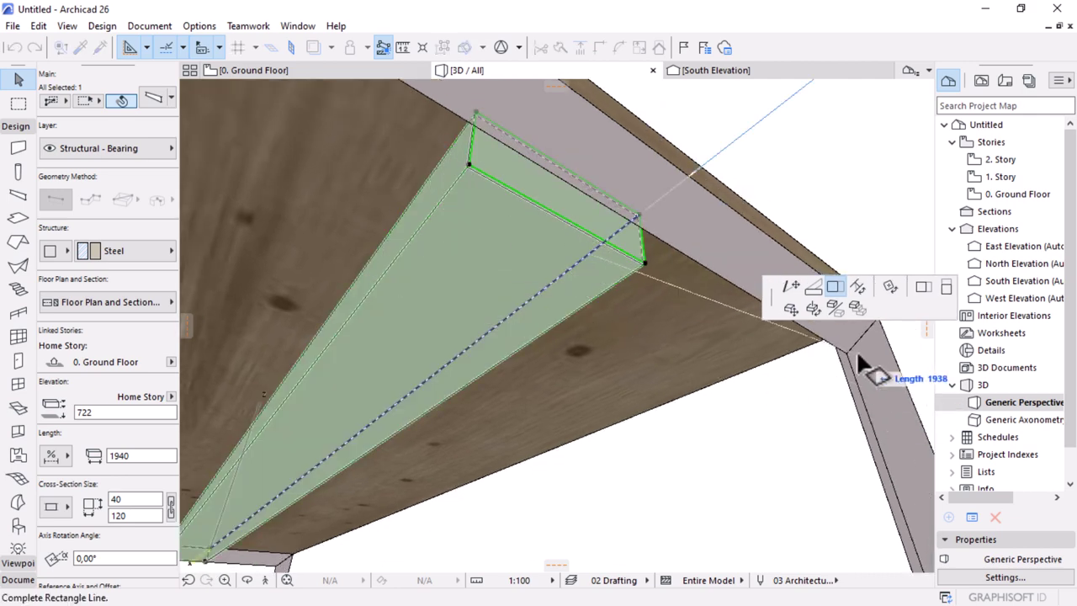
click(846, 350)
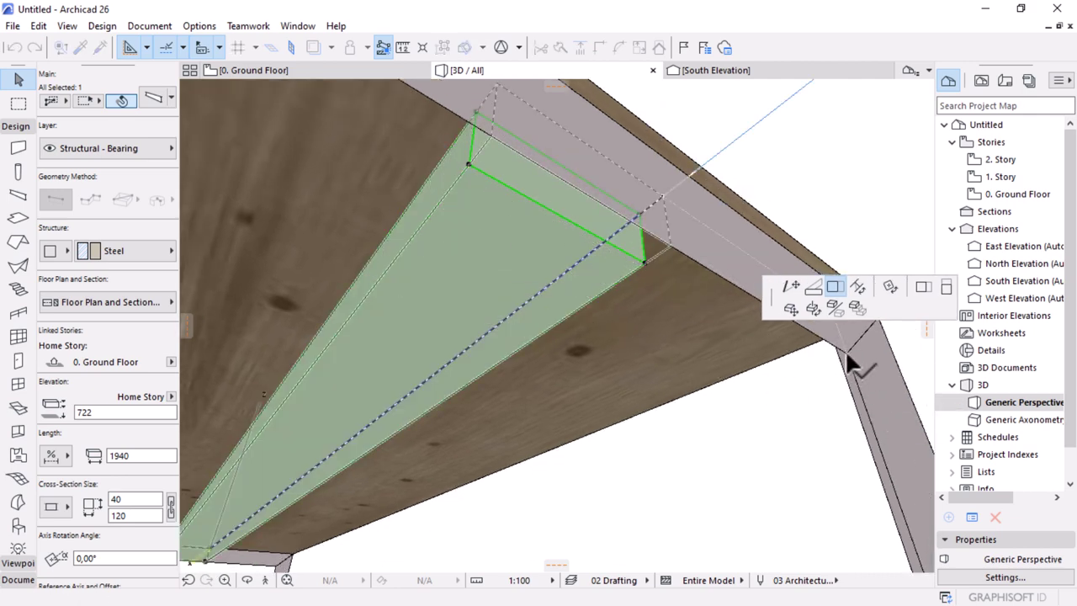
click(831, 175)
scroll(636, 389, down, 10)
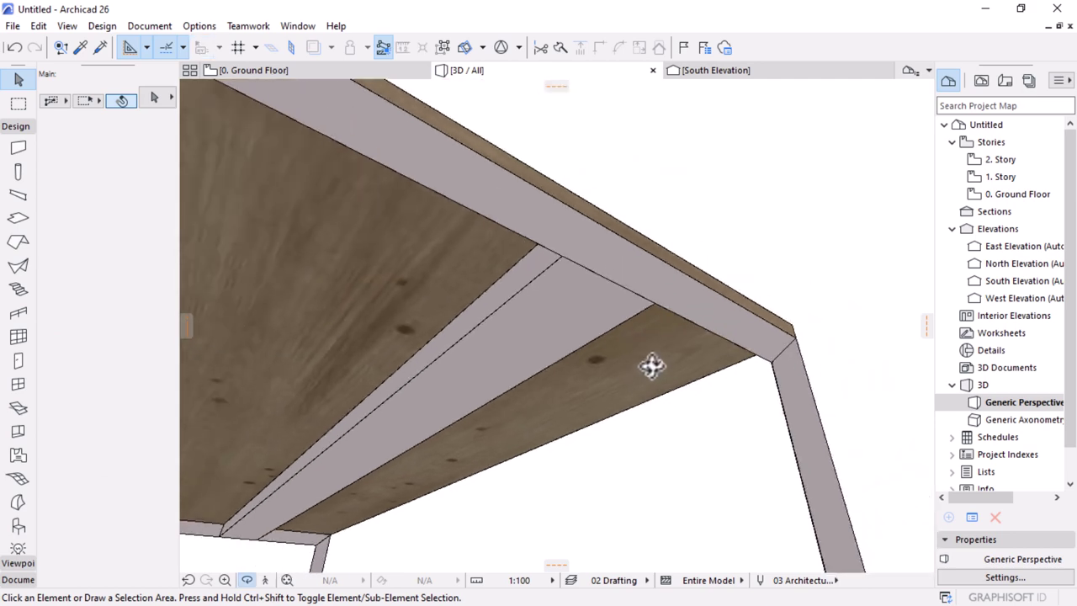
shift+middle_drag(589, 389, 721, 443)
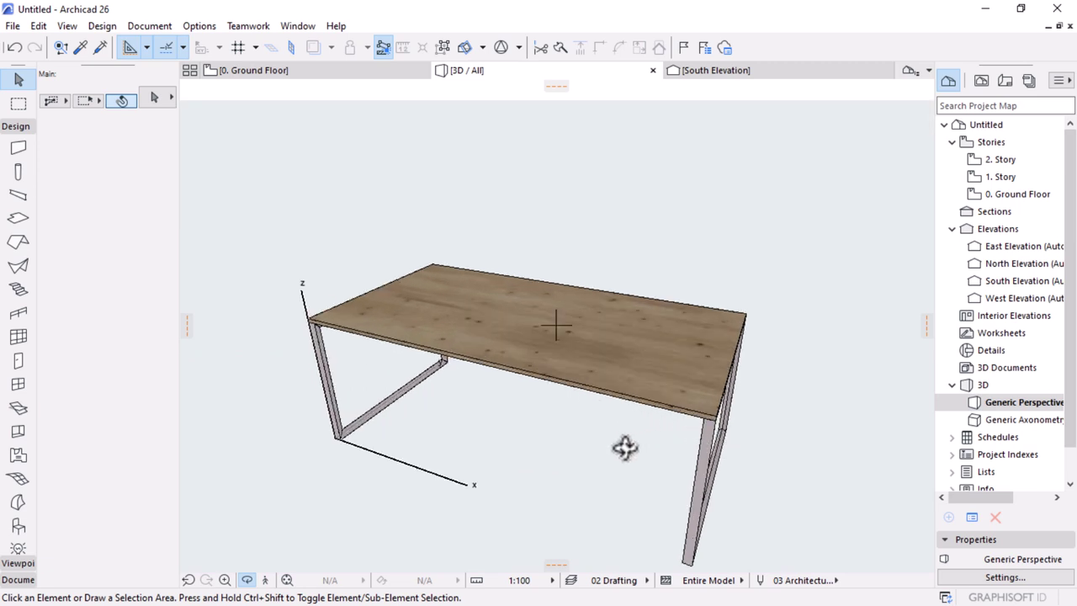
shift+middle_drag(399, 385, 615, 333)
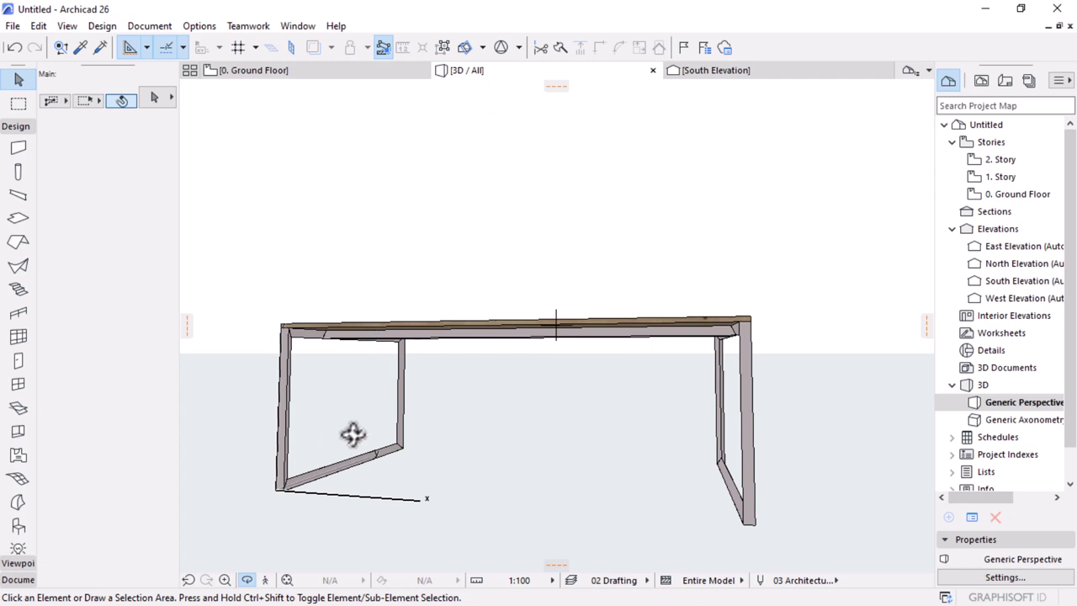
shift+middle_drag(675, 425, 692, 474)
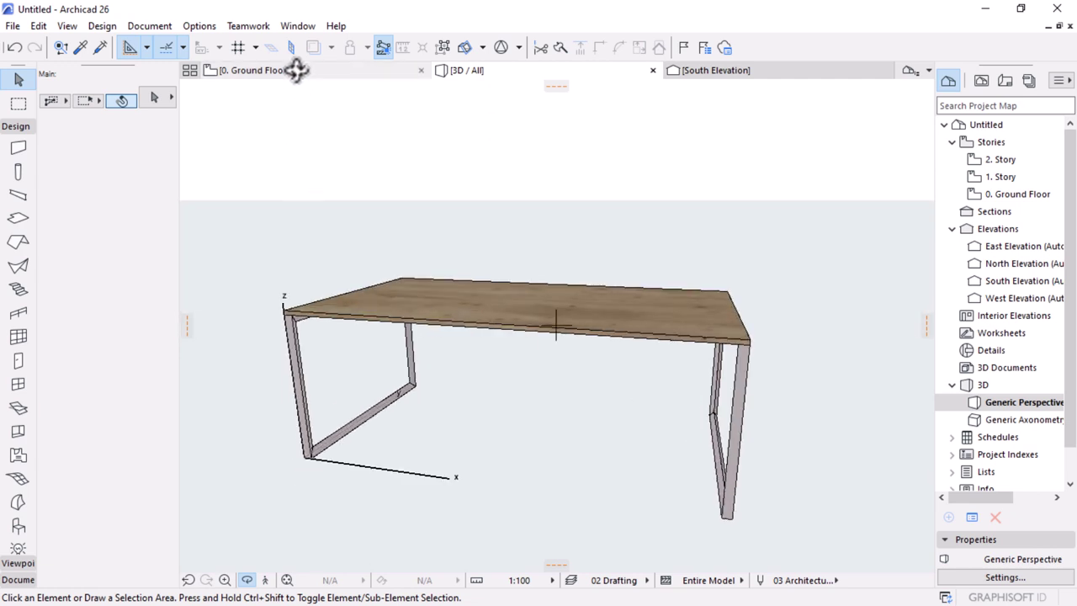
Step: Start the Wall tool in the Ground Floor plan with a basic structure of the Timber - Structural building material
click(296, 70)
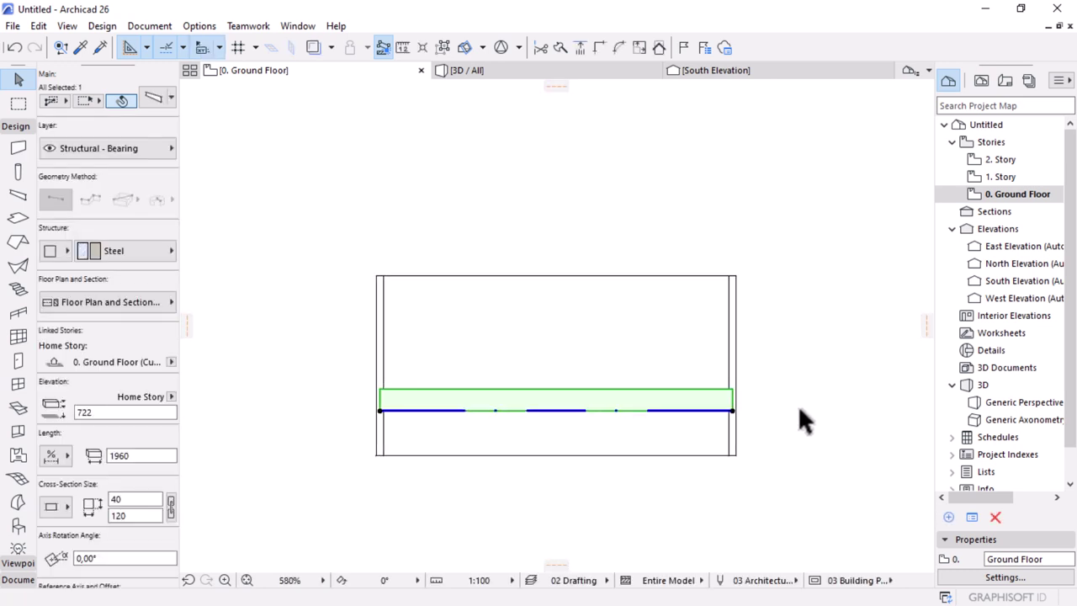
click(252, 465)
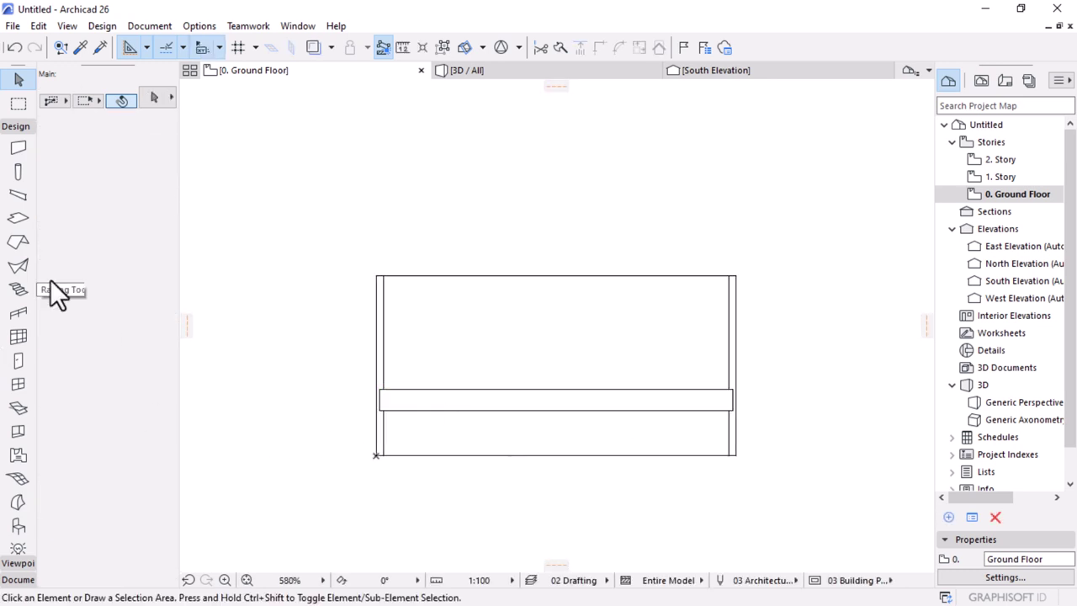
click(12, 155)
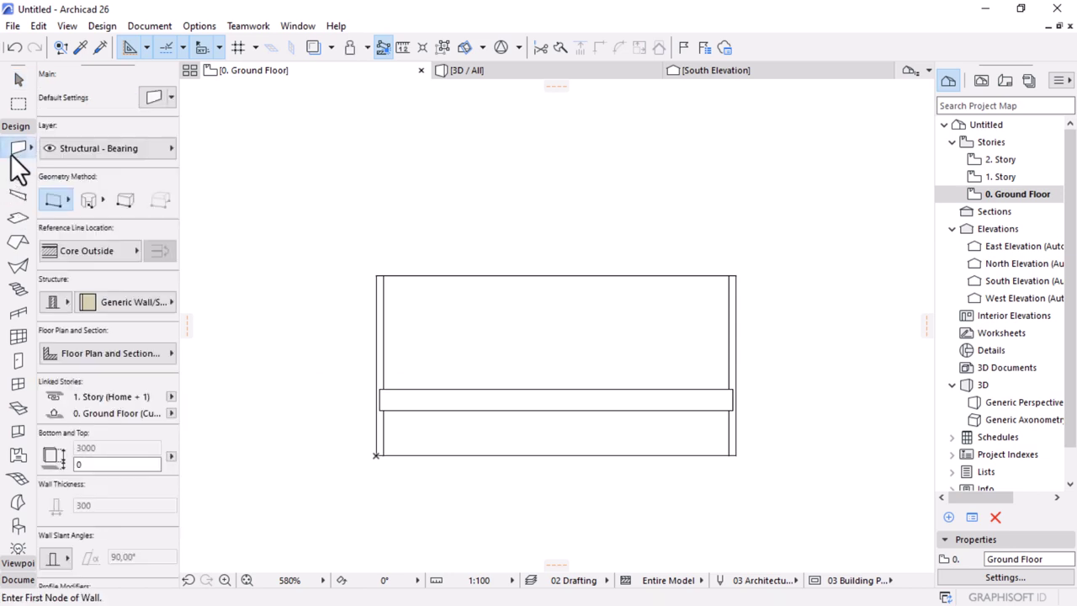
click(55, 308)
click(84, 300)
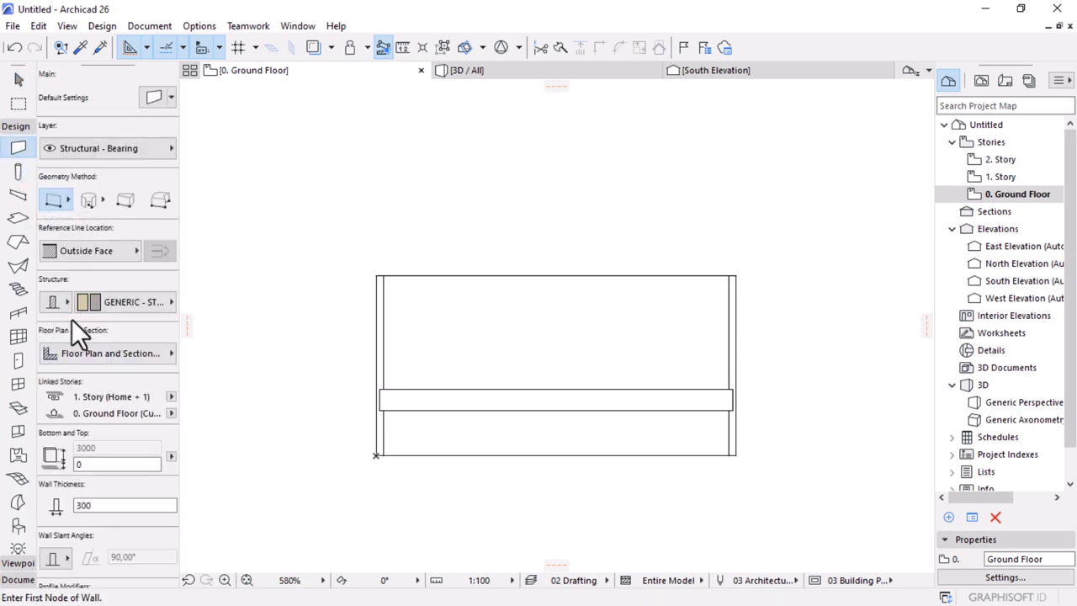
click(138, 303)
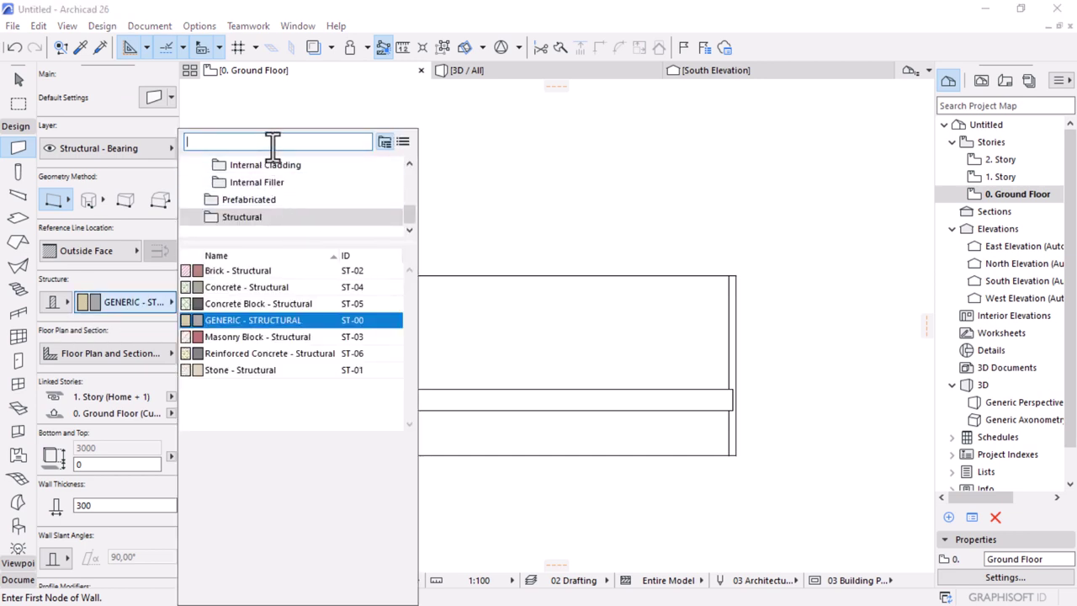
text(timbr)
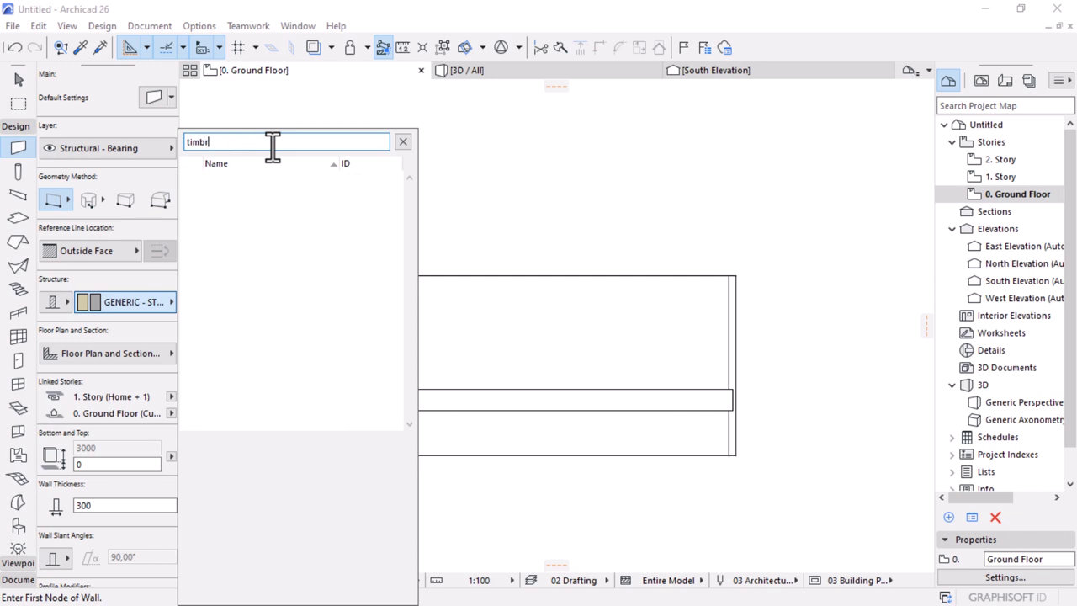
key(BackSpace)
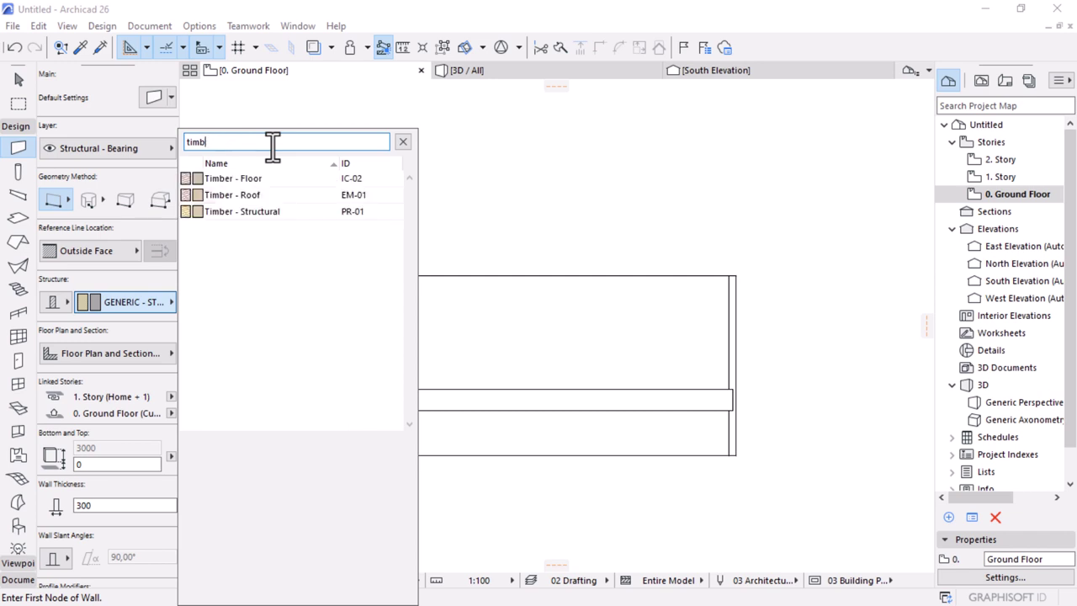
click(242, 211)
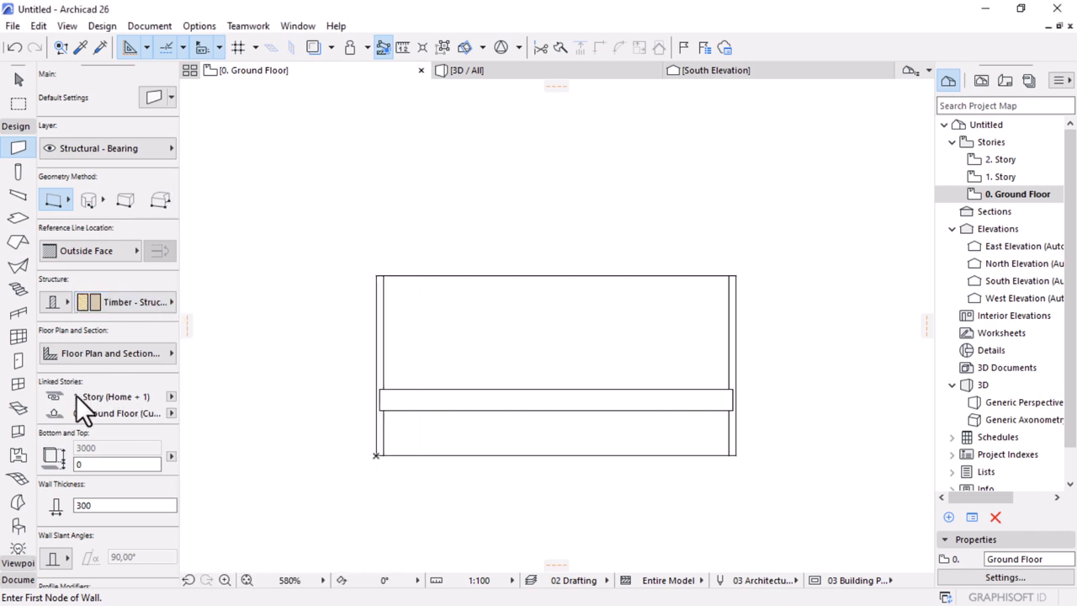
Step: Unlink the wall's top from any story and set its height to 250 mm and its thickness to 20 mm
scroll(103, 384, down, 2)
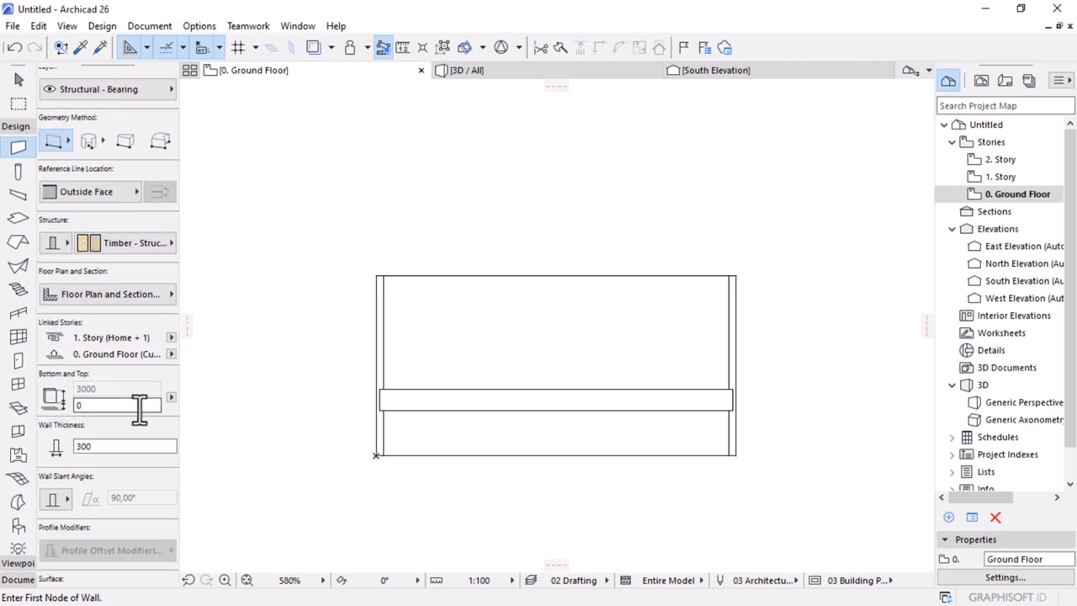
click(172, 399)
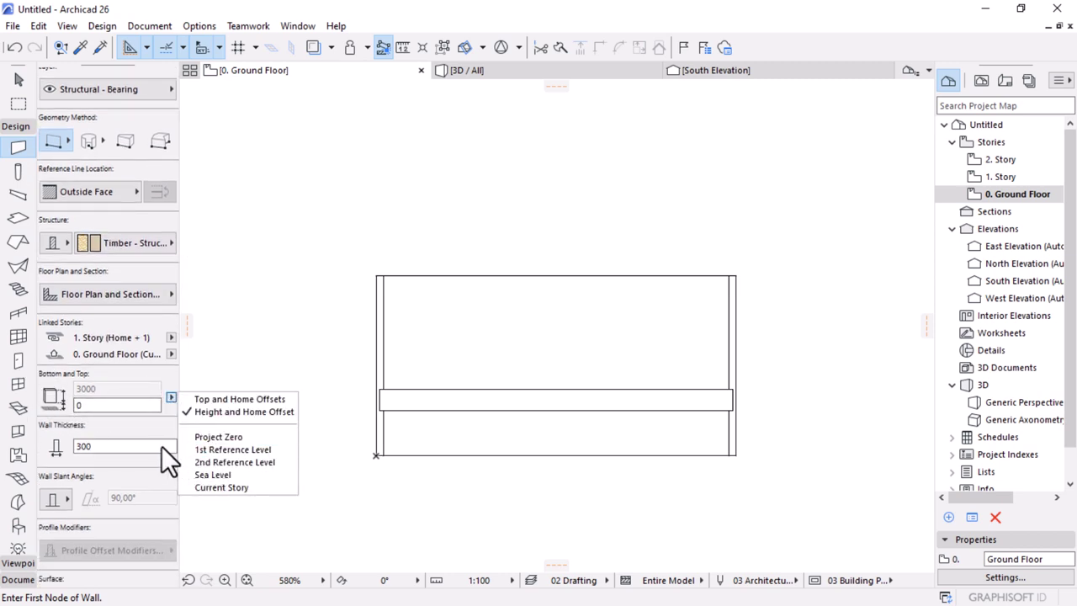
click(58, 391)
click(171, 337)
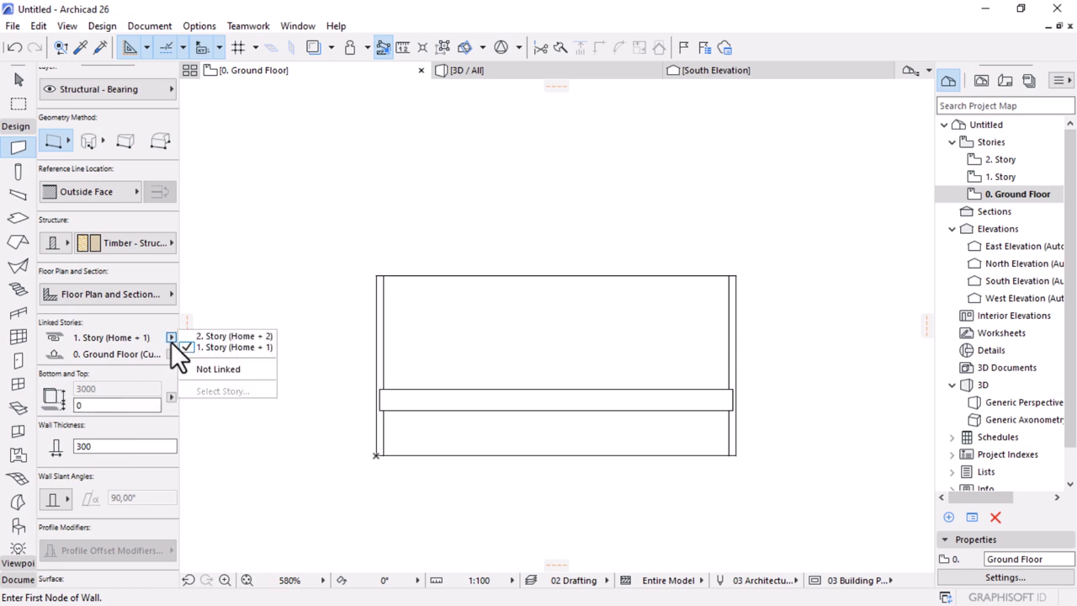
click(222, 370)
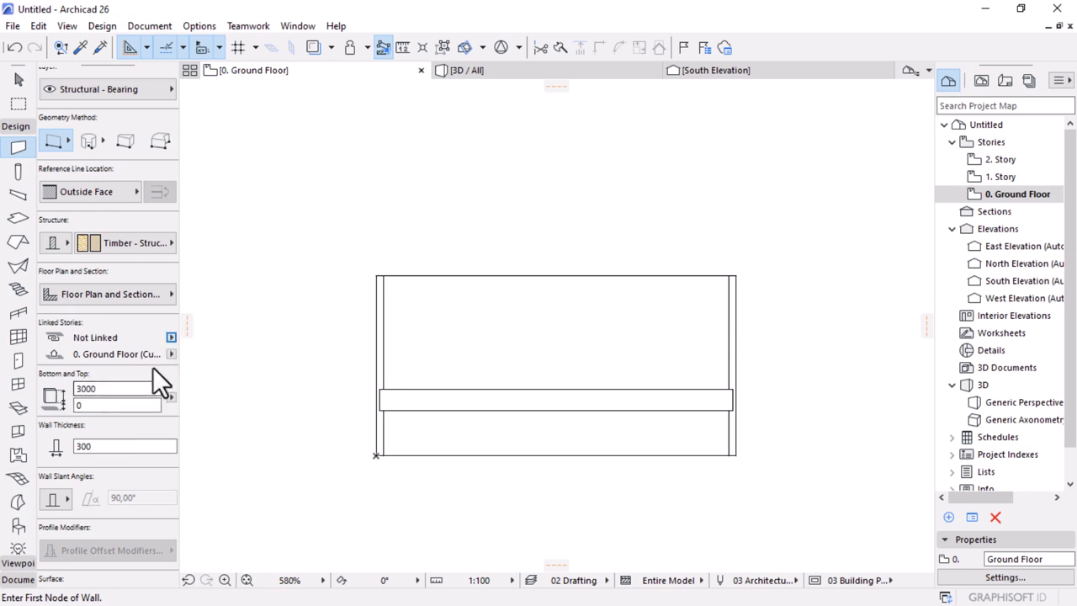
click(115, 390)
click(106, 445)
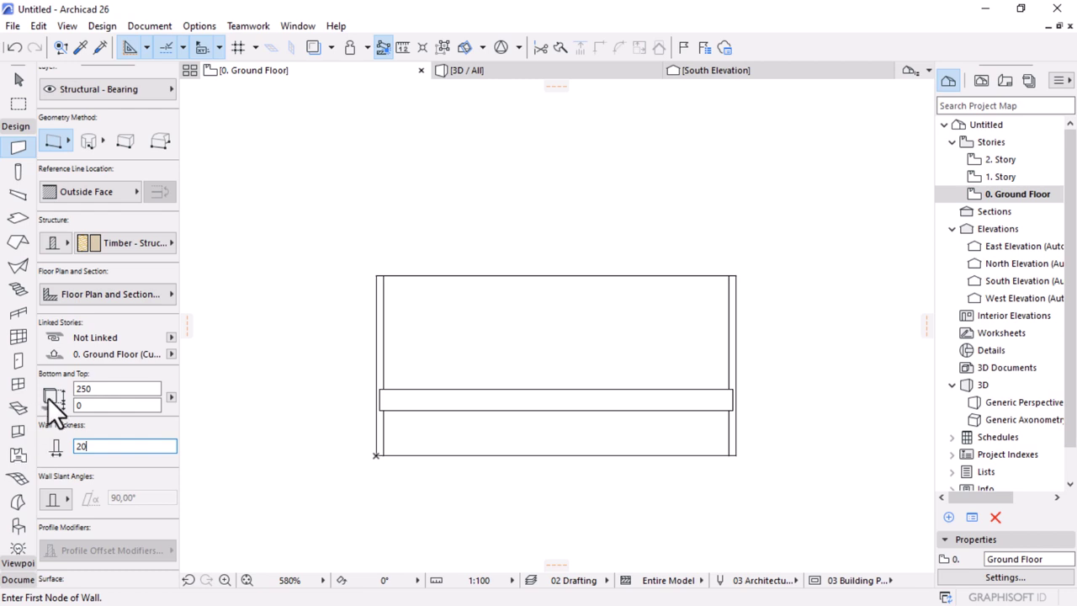
Step: Override all three of the wall's surfaces with Wood - Oak Light and link them together
scroll(48, 398, down, 6)
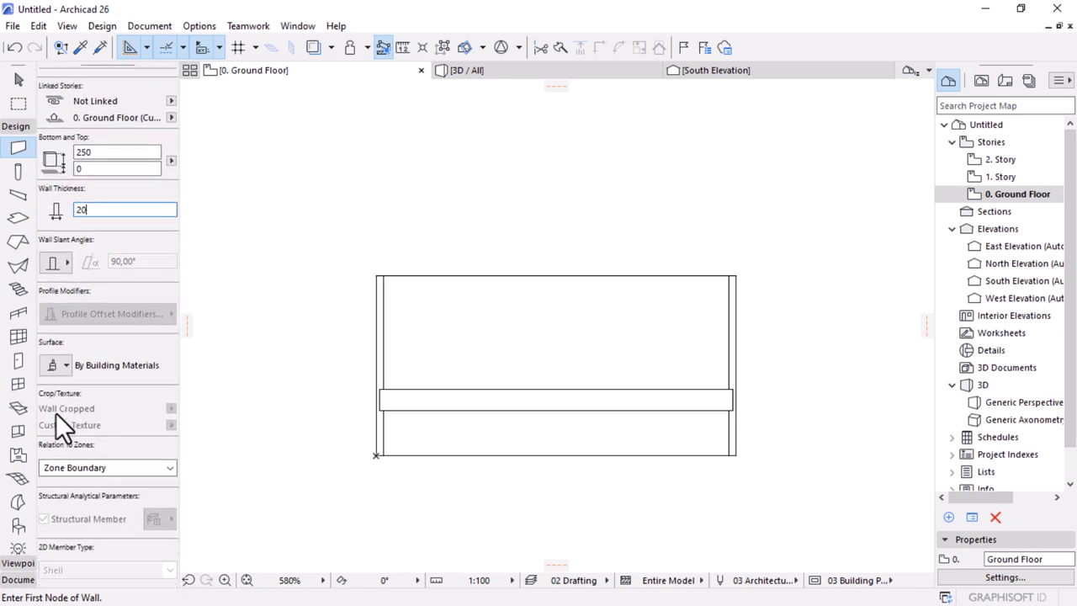
scroll(57, 412, down, 2)
click(60, 309)
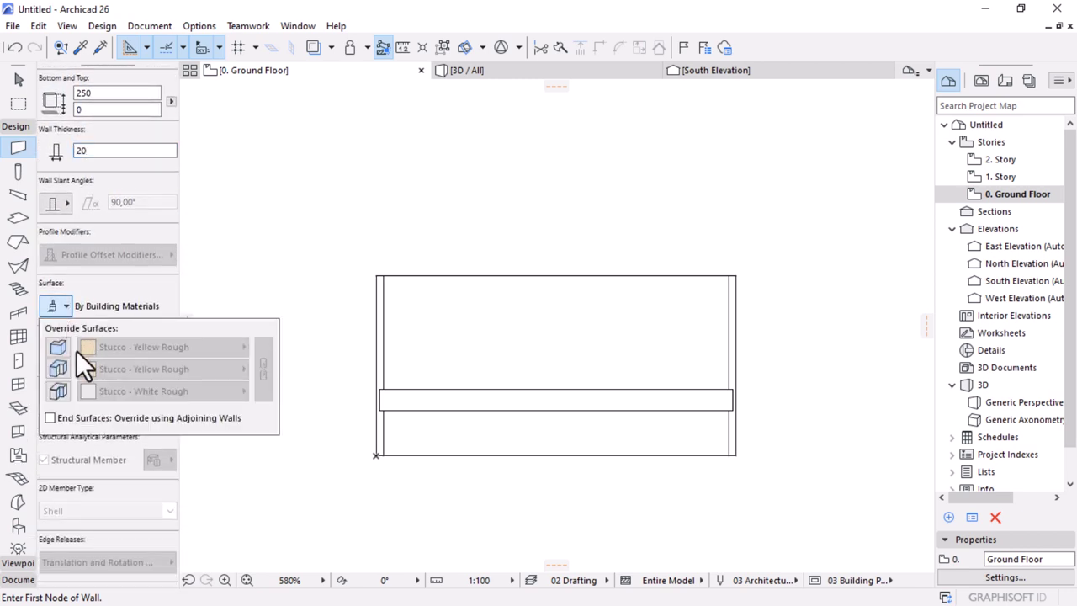
click(58, 347)
click(57, 369)
click(58, 391)
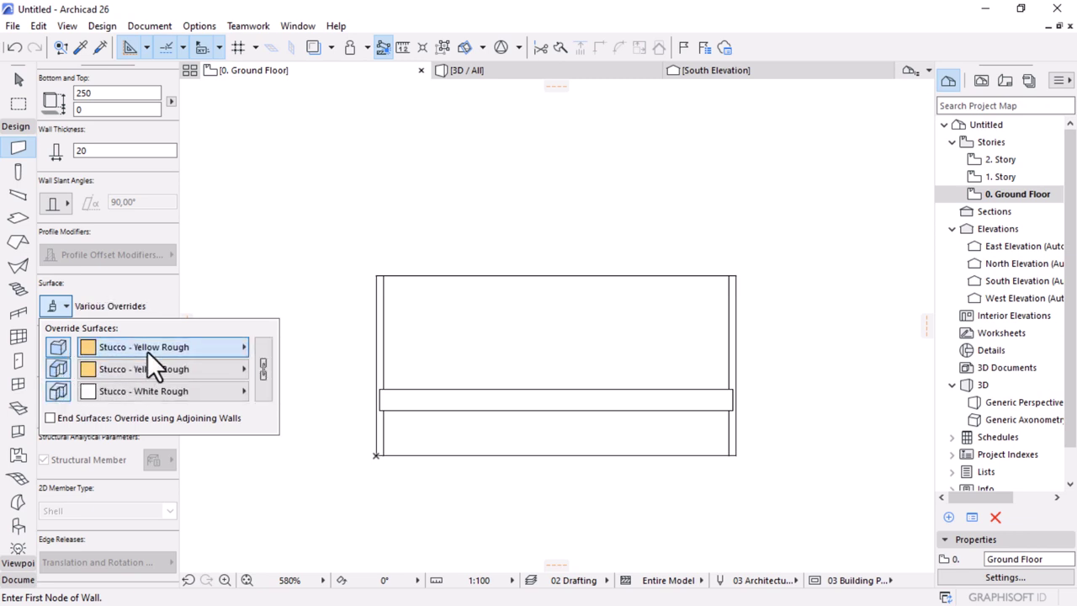
click(147, 351)
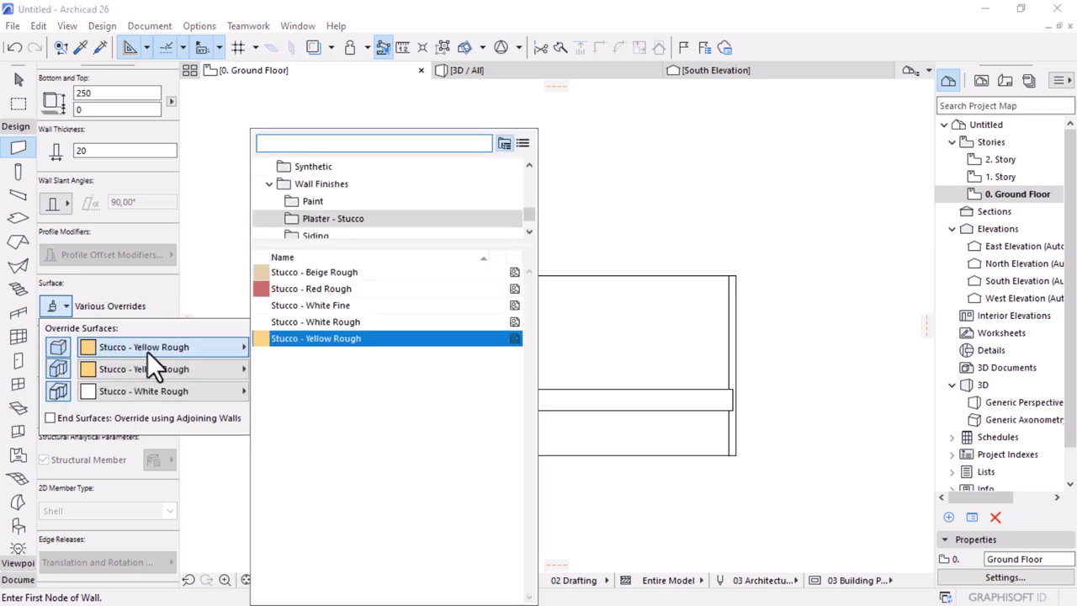
text(oak)
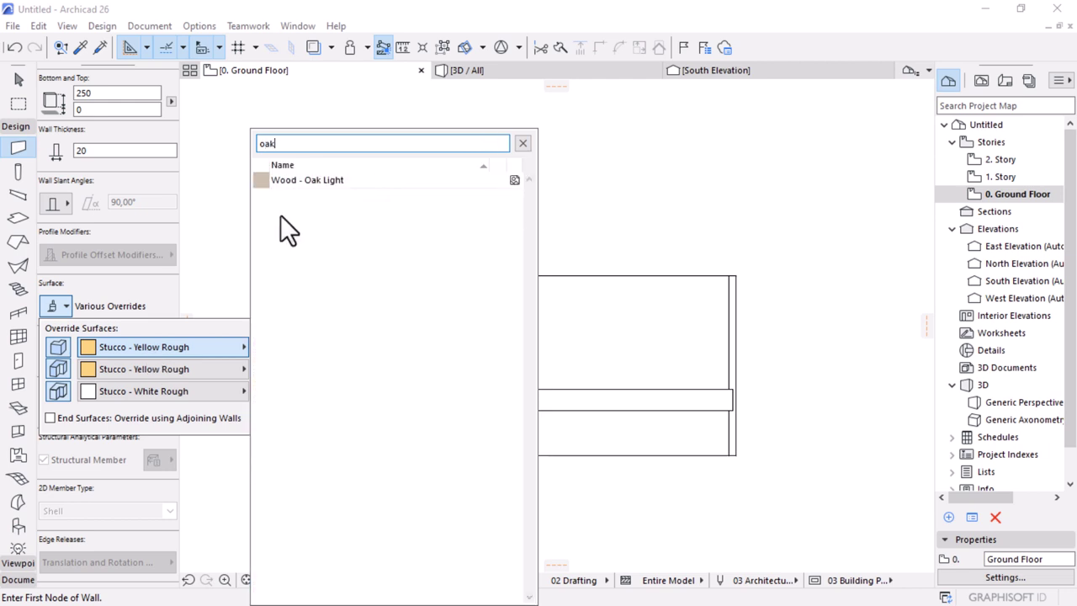
click(309, 184)
click(257, 375)
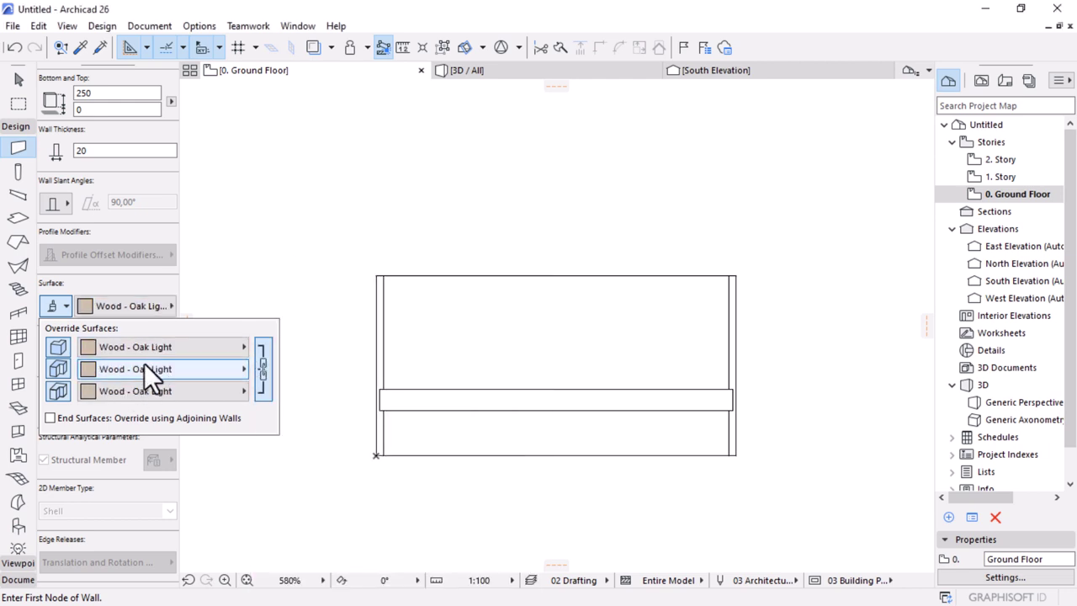
click(420, 228)
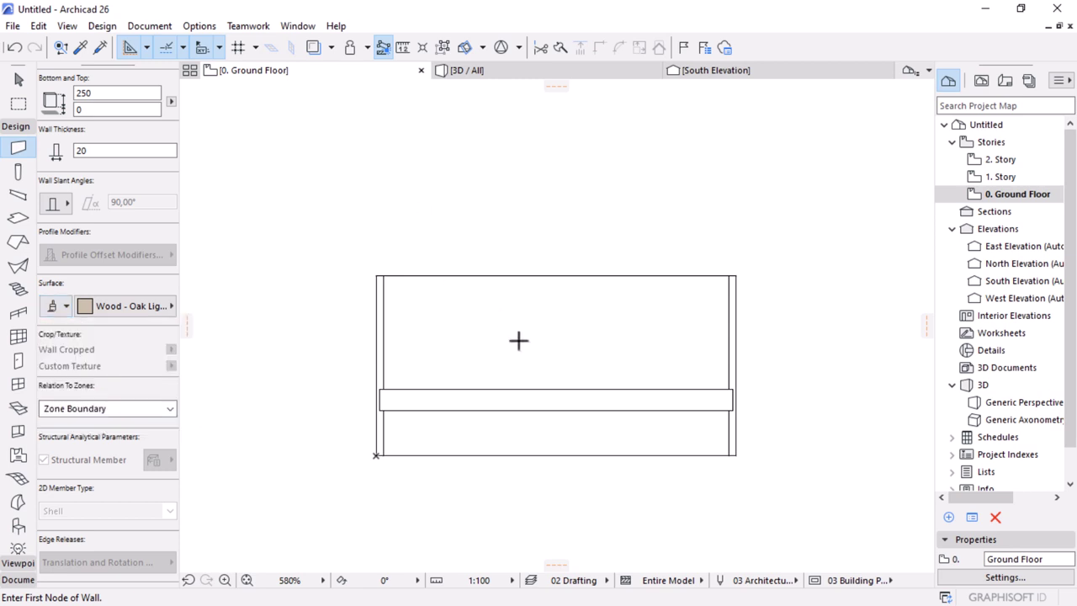
Step: Draw the wall along the beam's front edge between the two frames' inner faces, flipping it on its reference line to lie outside the beam
scroll(415, 459, up, 2)
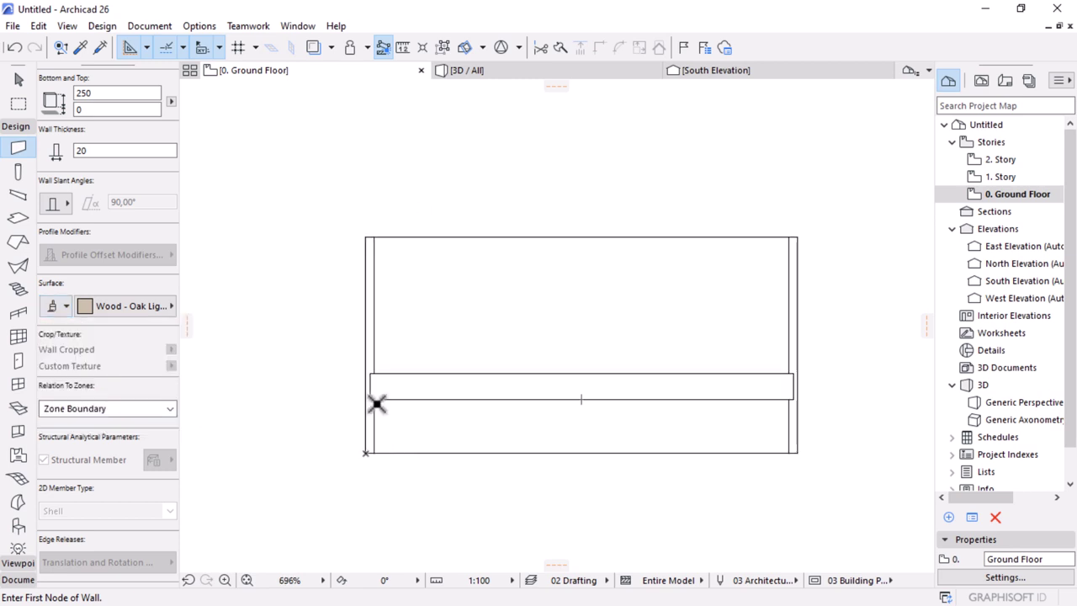
scroll(394, 455, up, 2)
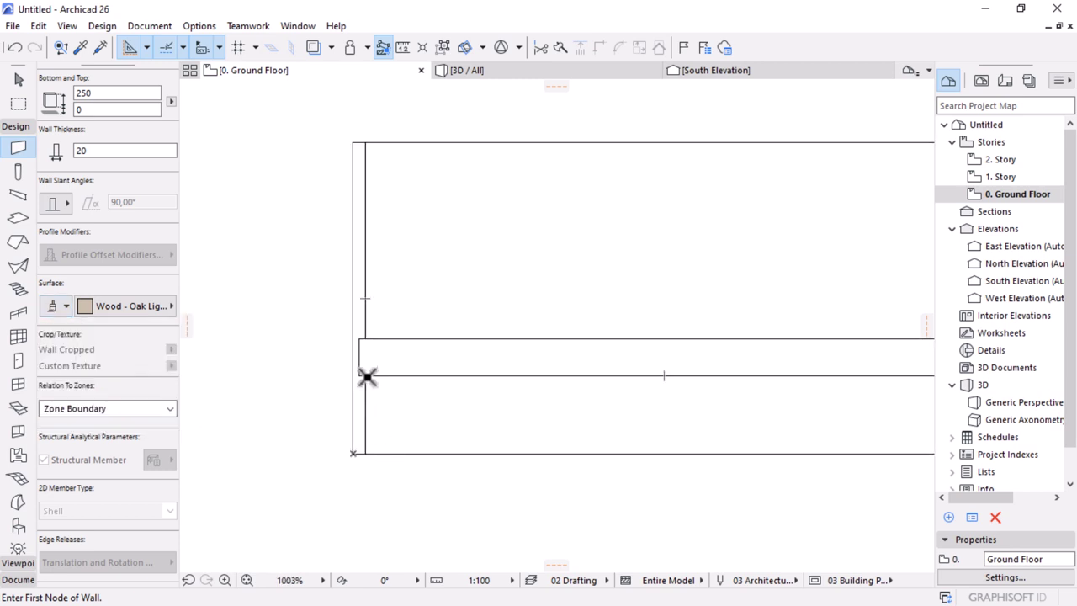
click(373, 399)
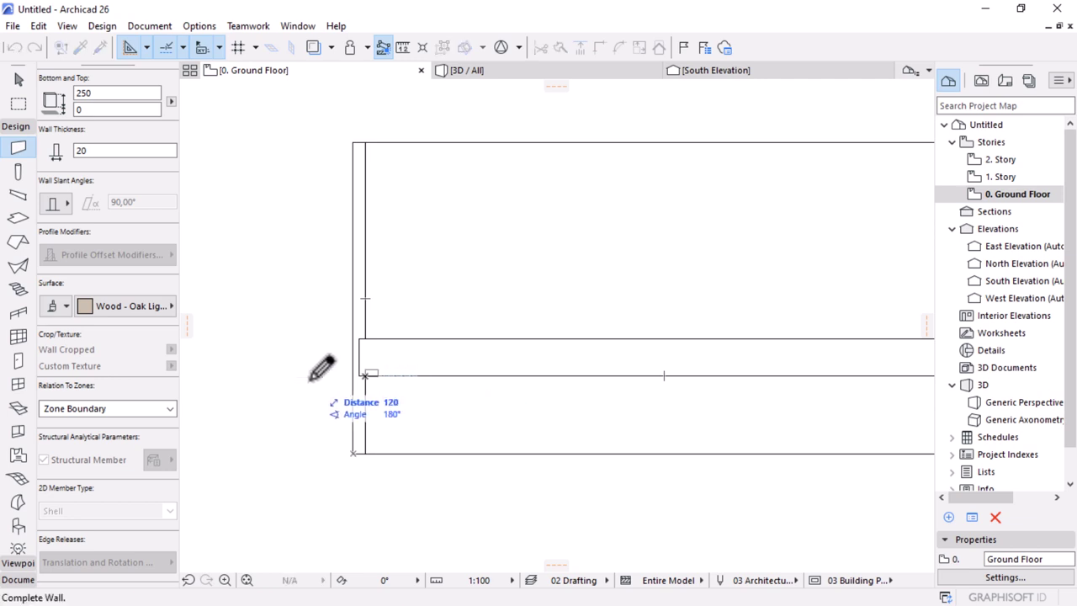
scroll(298, 380, down, 2)
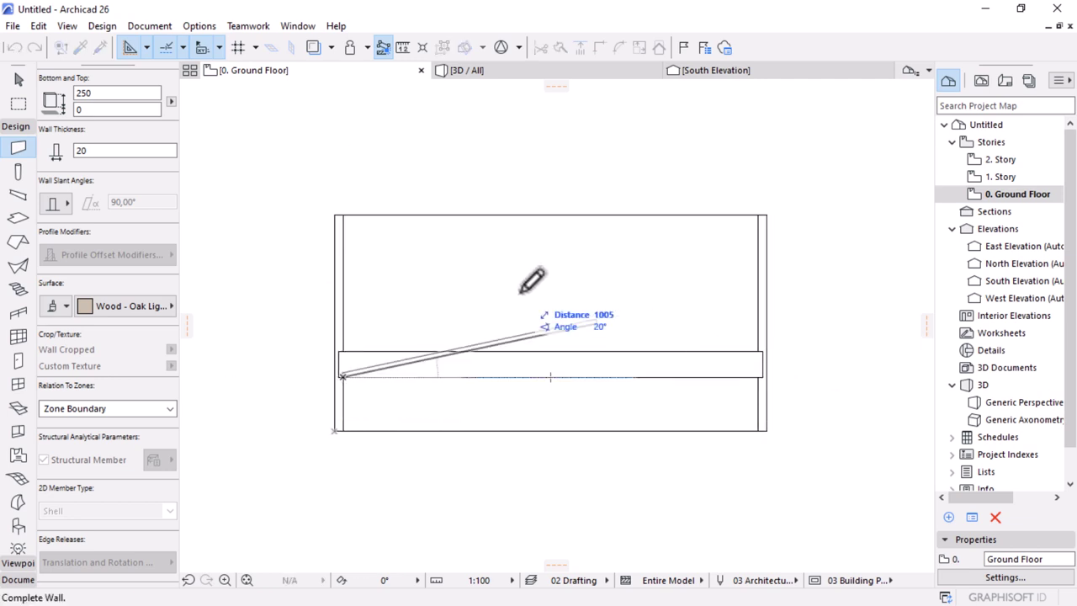
scroll(123, 208, up, 4)
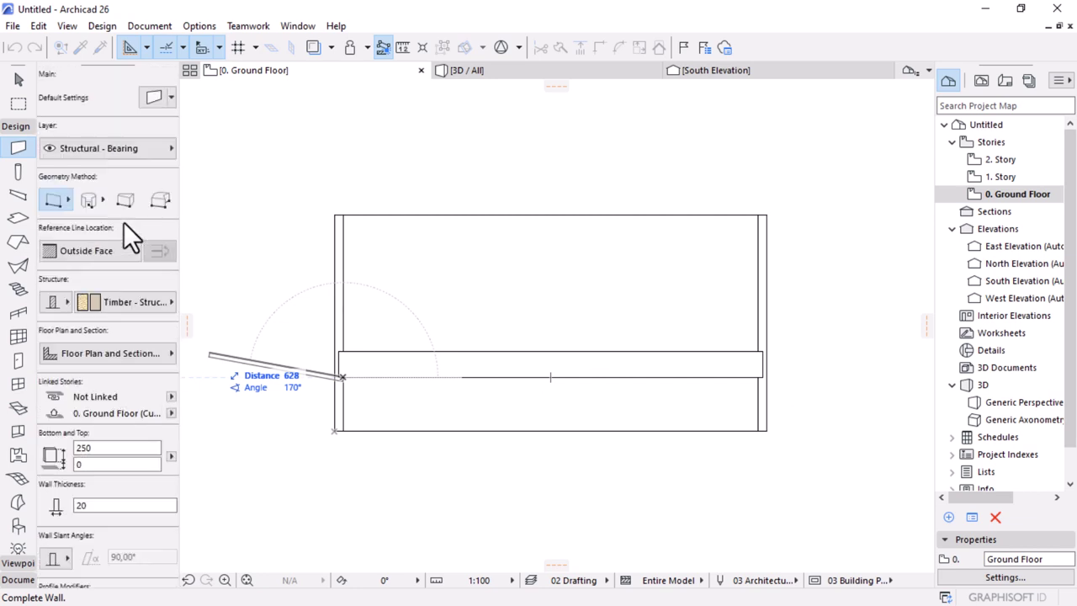
click(153, 254)
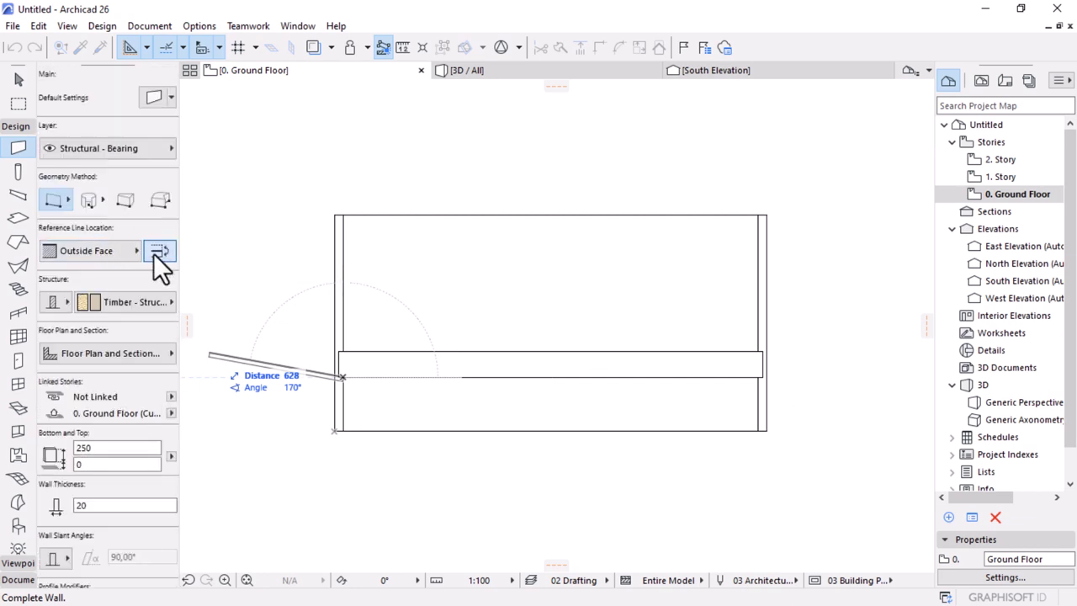
scroll(763, 391, up, 5)
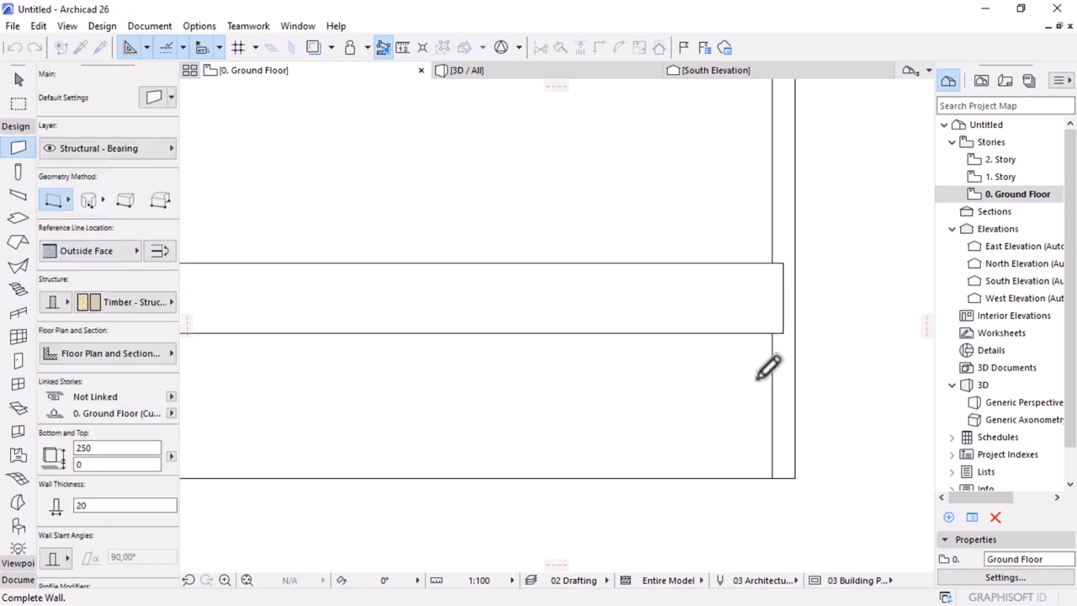
double_click(798, 313)
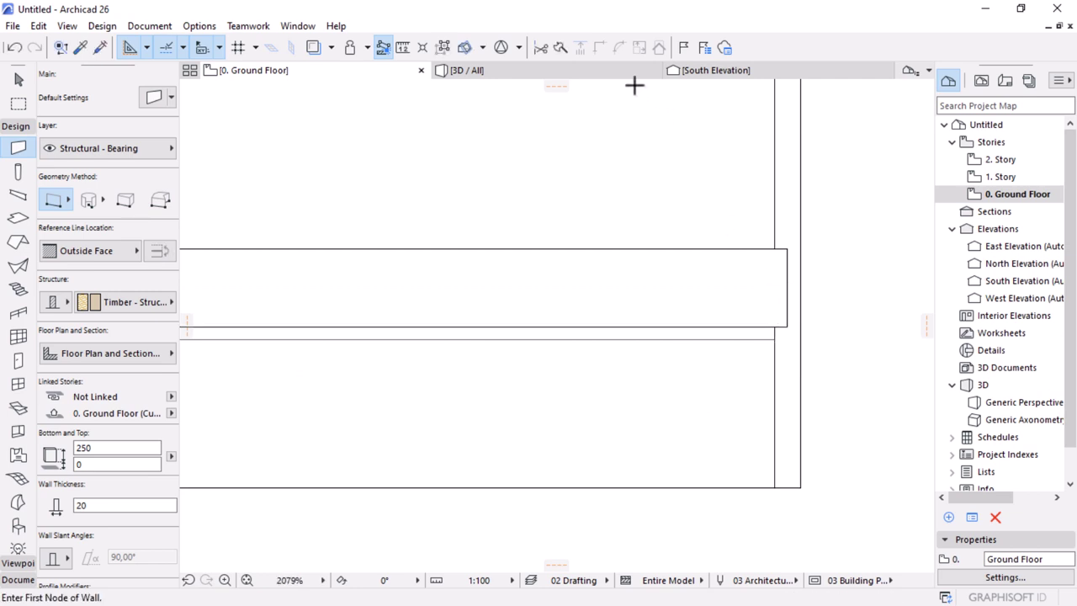
Step: Select the new timber wall panel in the 3D view and bring its settings up for editing
click(558, 74)
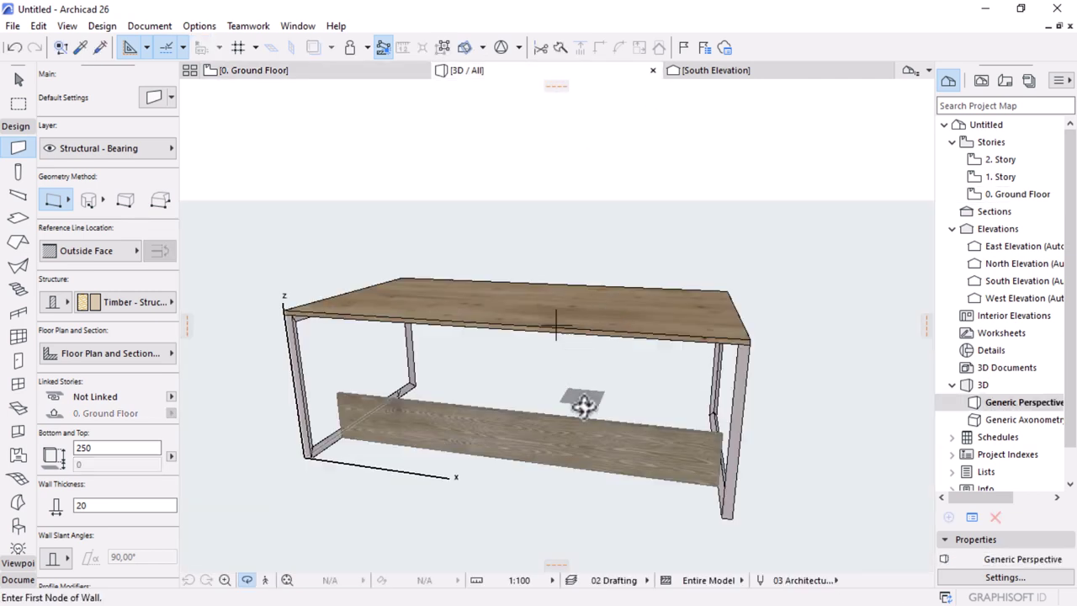
key(w)
click(529, 454)
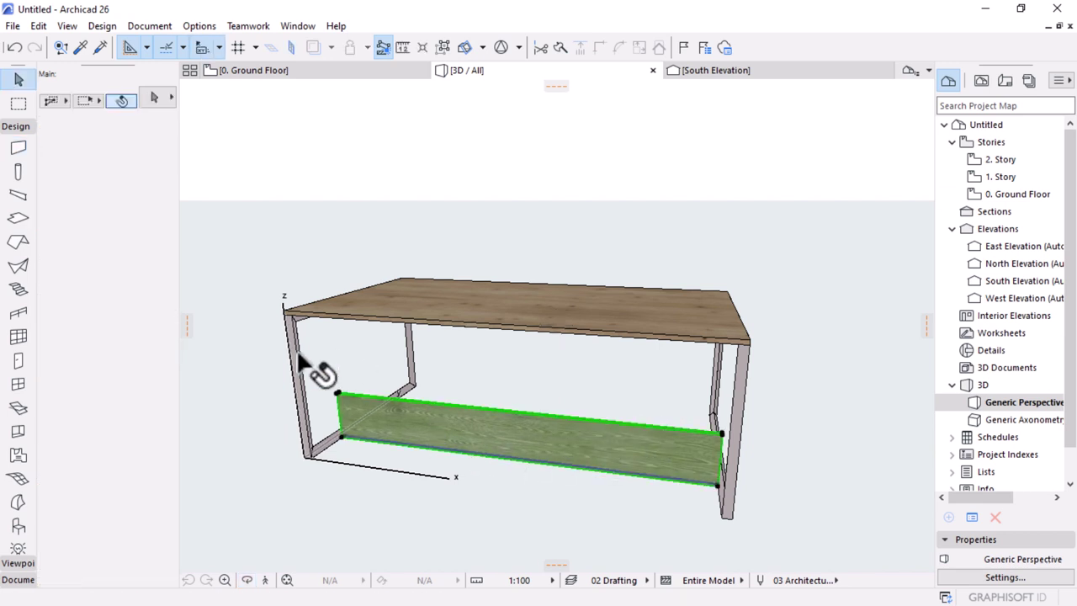
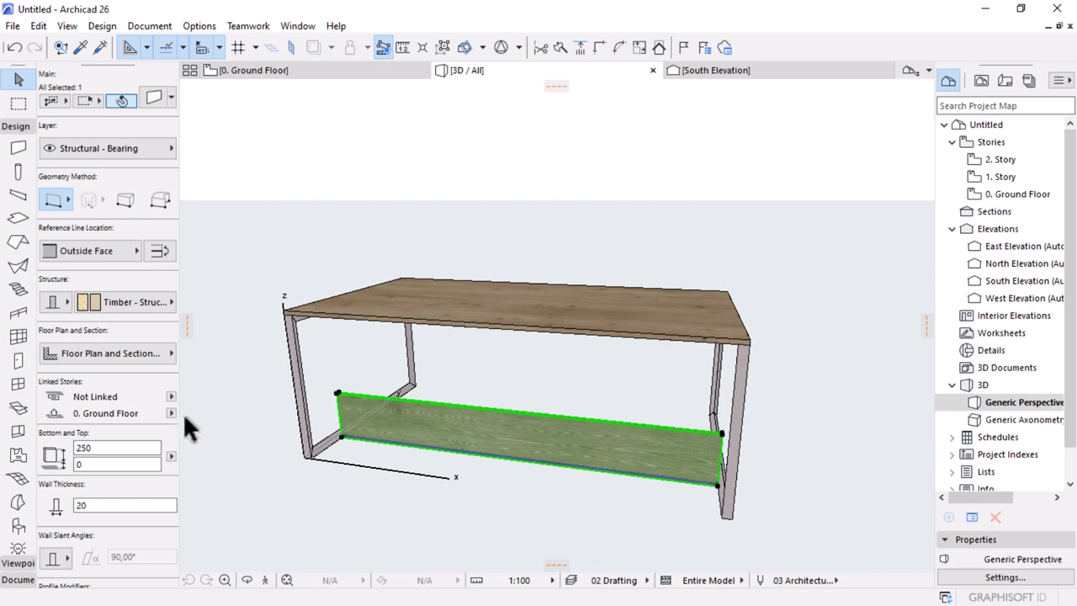
scroll(109, 454, down, 3)
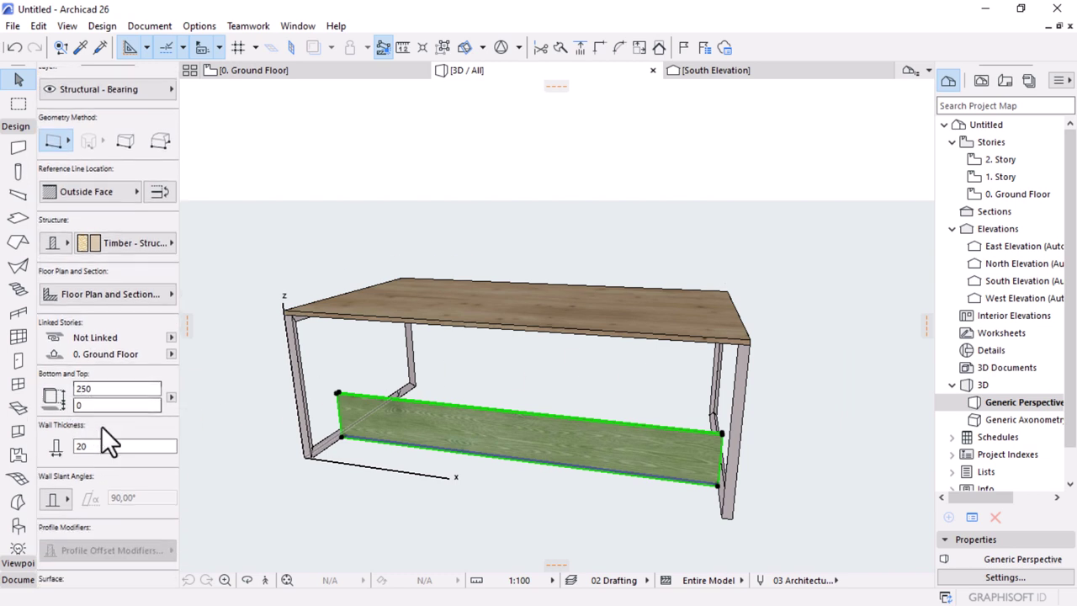
Step: Move the selected timber panel straight up until it meets the underside of the tabletop, at a base elevation of 472 mm
click(104, 404)
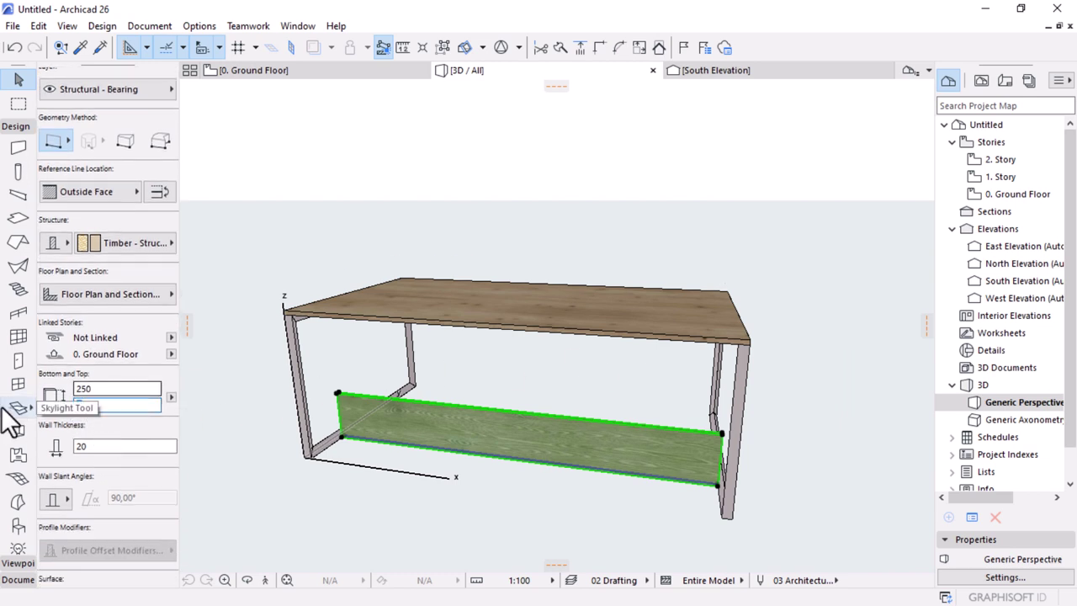
click(720, 435)
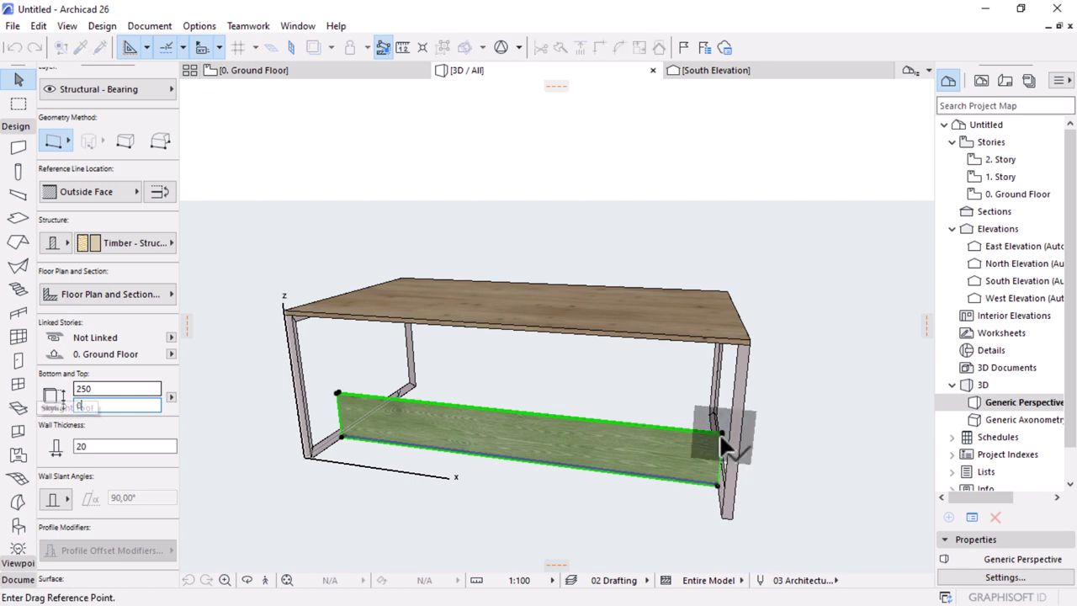
click(725, 445)
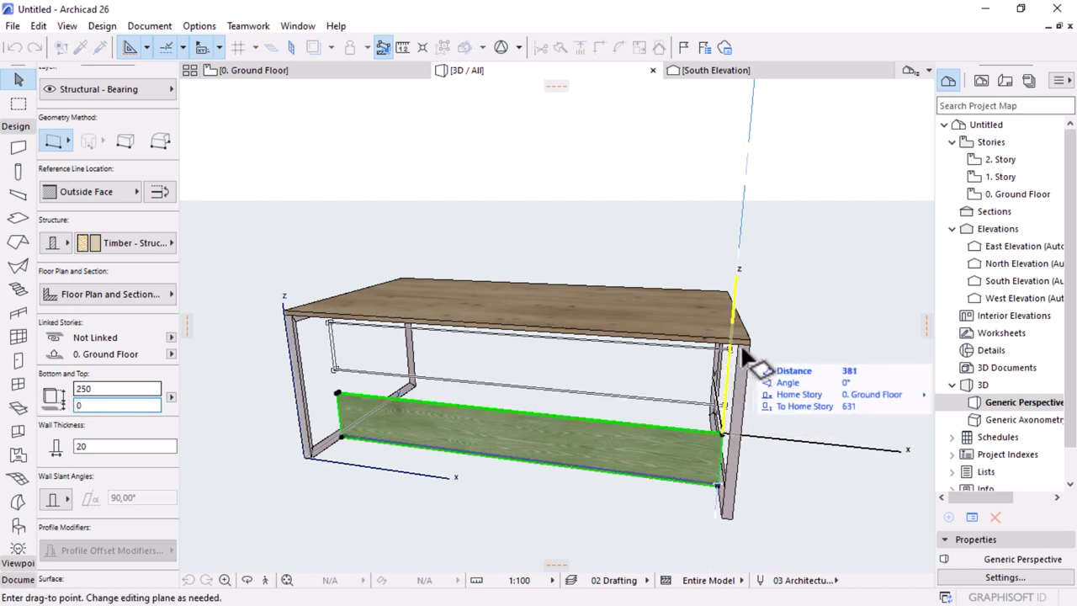
click(745, 348)
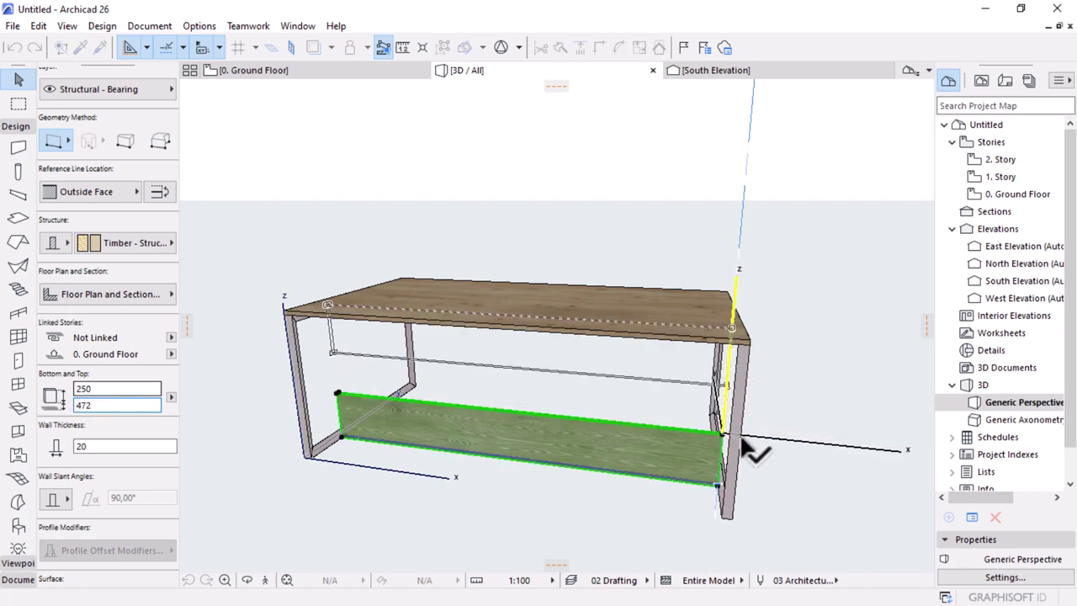
key(Escape)
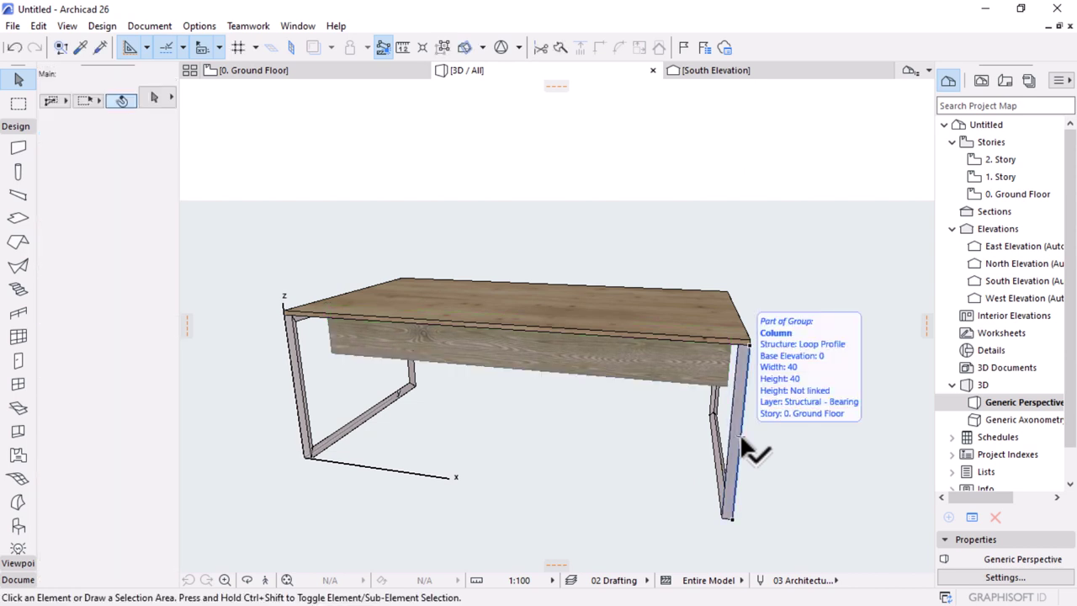
Step: On the ground floor plan, draw a horizontal guide segment about 150 mm long inward from the right leg's inner face
shift+middle_drag(748, 457, 732, 409)
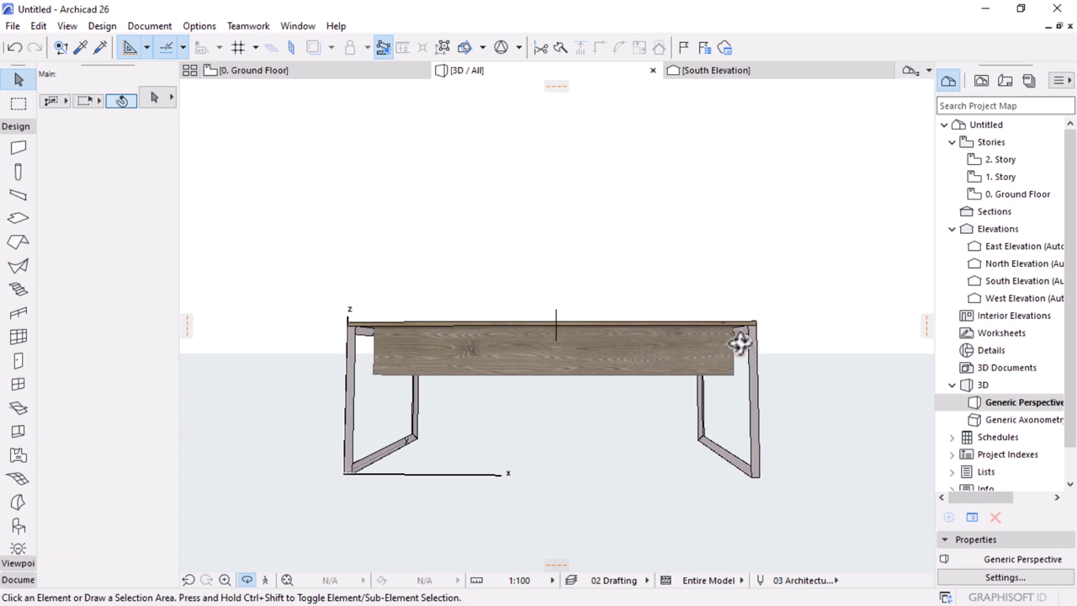
click(252, 71)
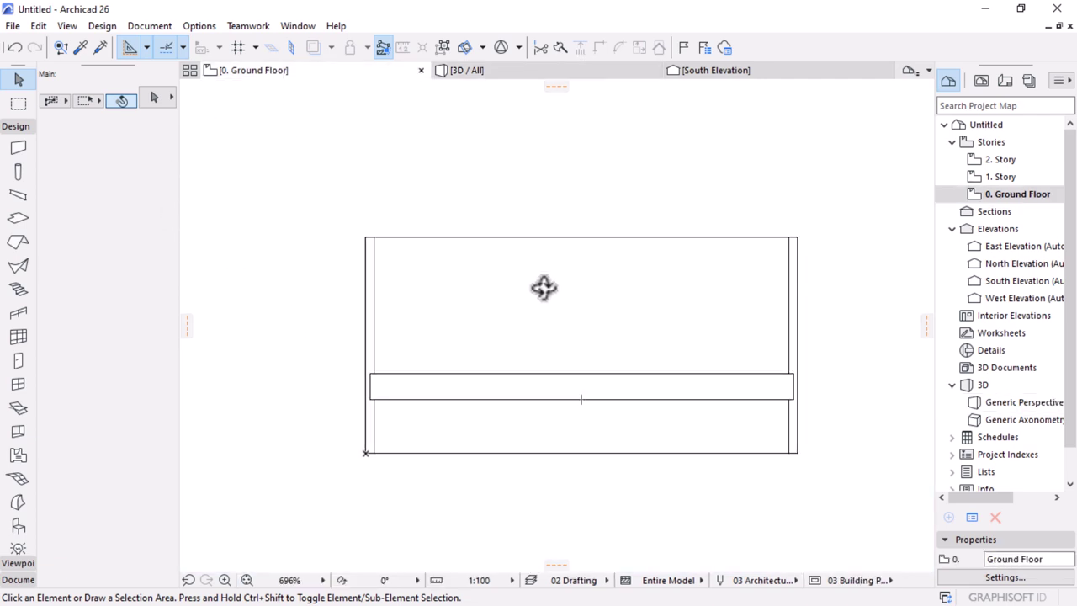
scroll(640, 345, up, 5)
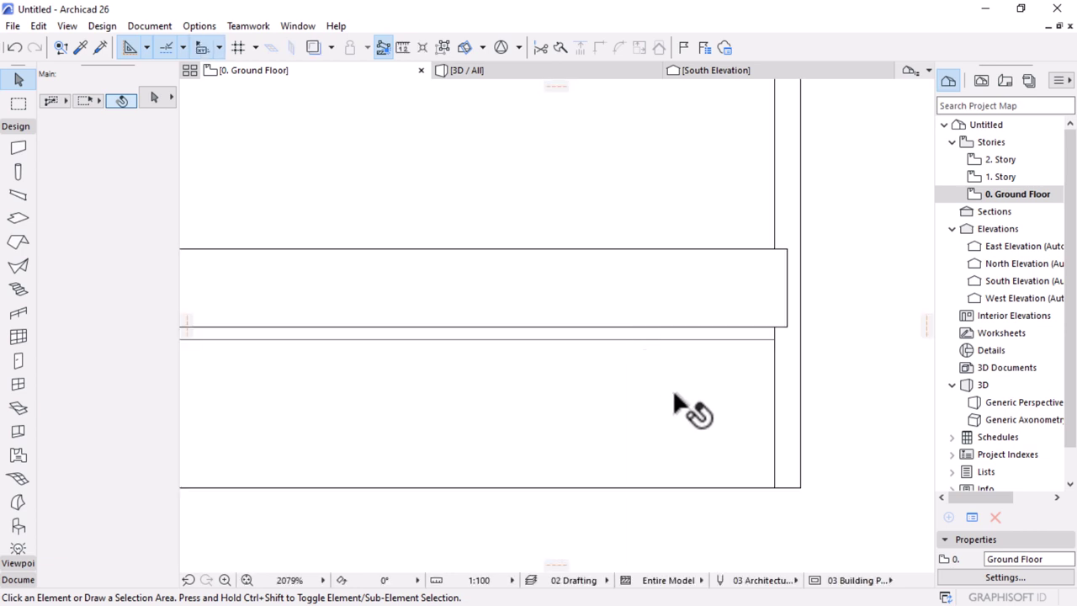
scroll(731, 395, down, 3)
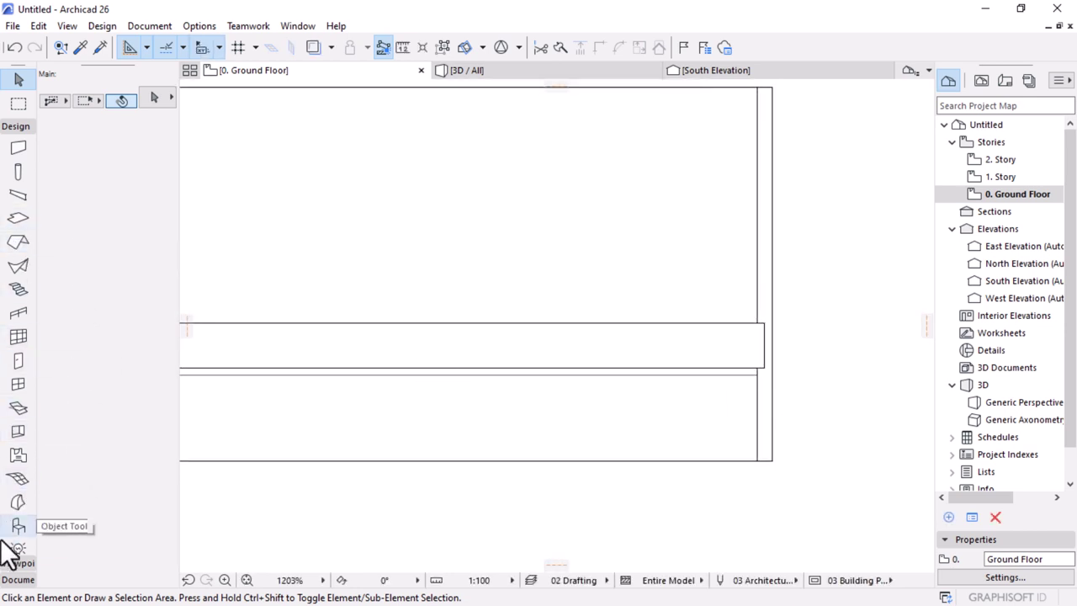
click(17, 580)
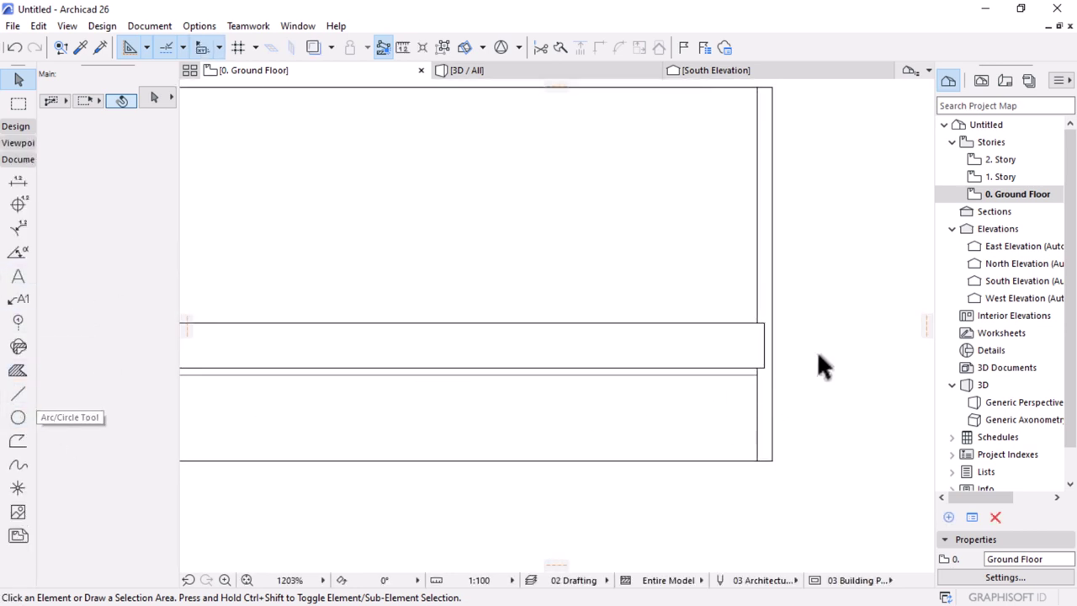
key(alt+g)
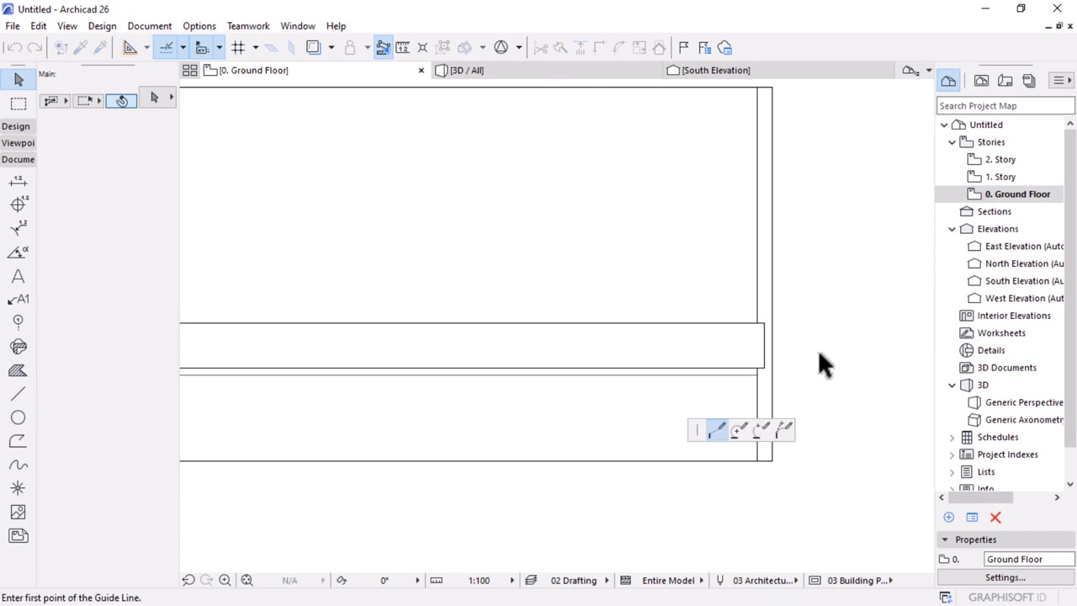
click(756, 402)
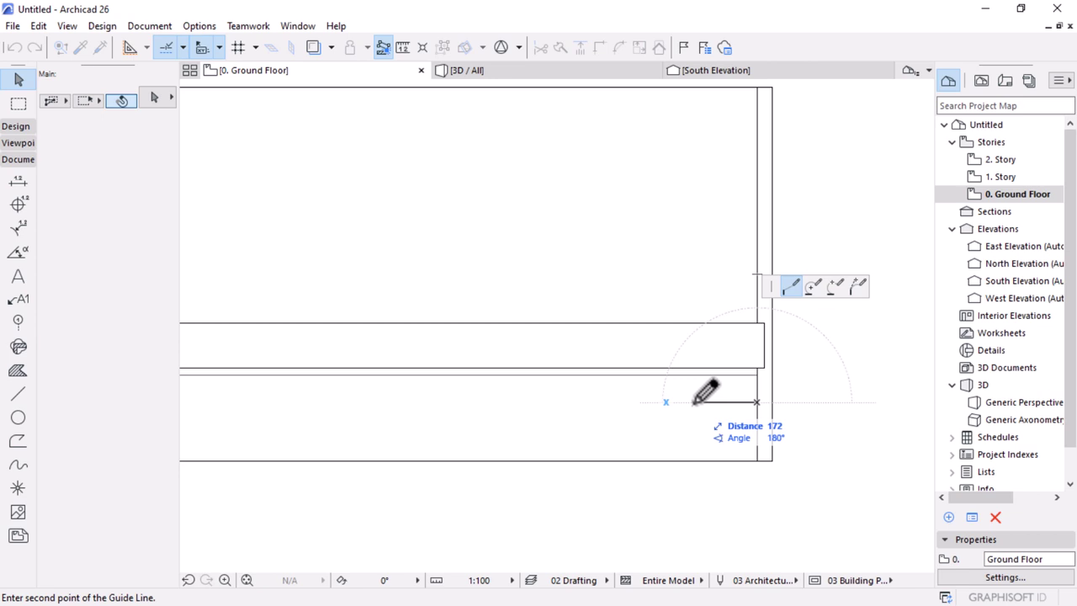
key(Escape)
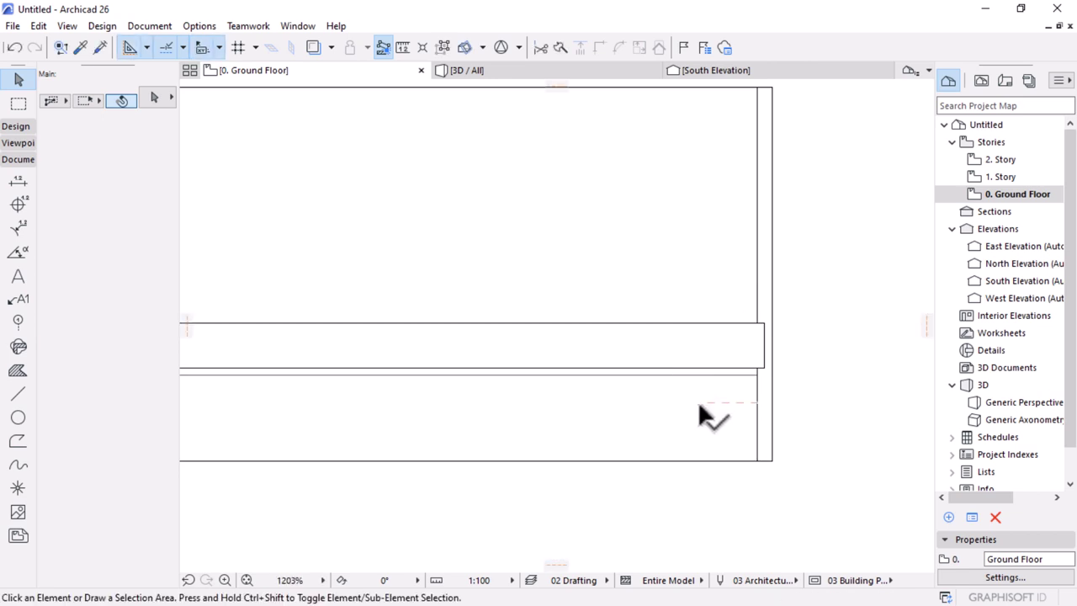
Step: Draw a matching horizontal guide segment about 150 mm long inward from the left leg's inner face
scroll(772, 403, down, 3)
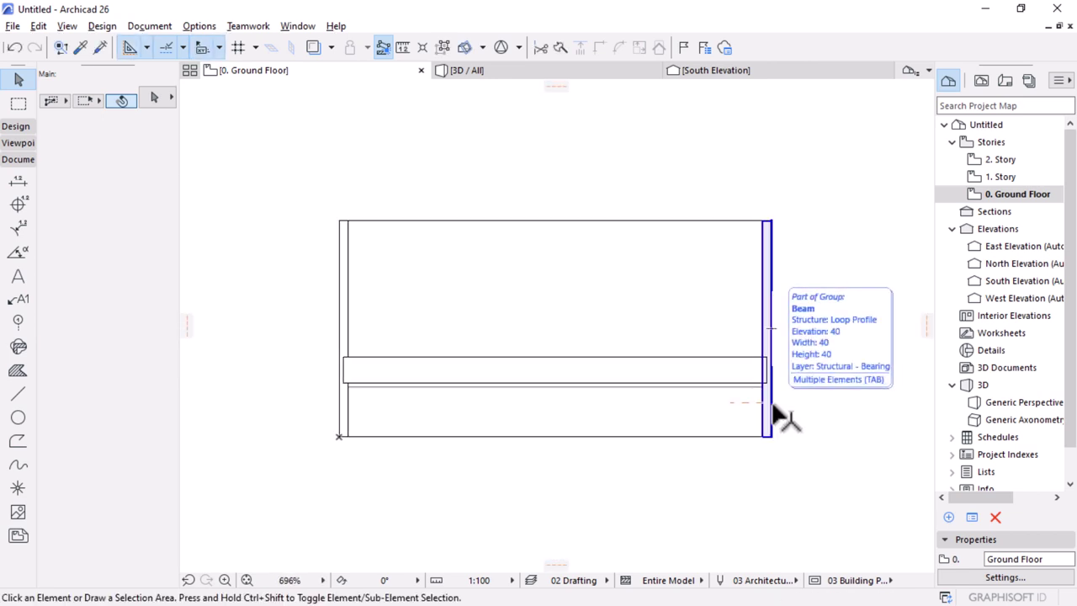
key(alt+g)
scroll(375, 427, up, 3)
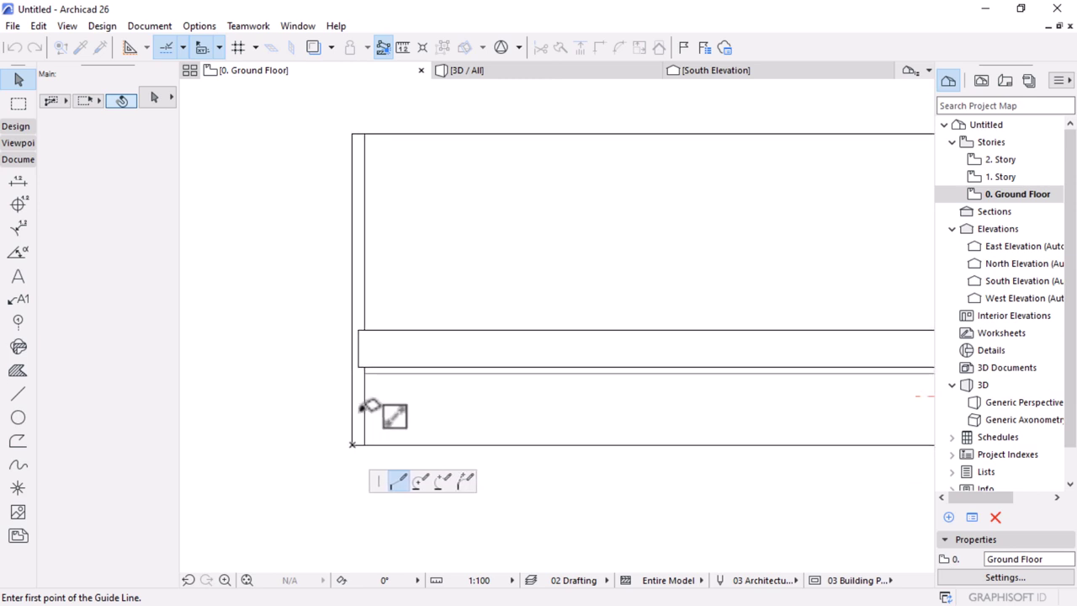
click(364, 405)
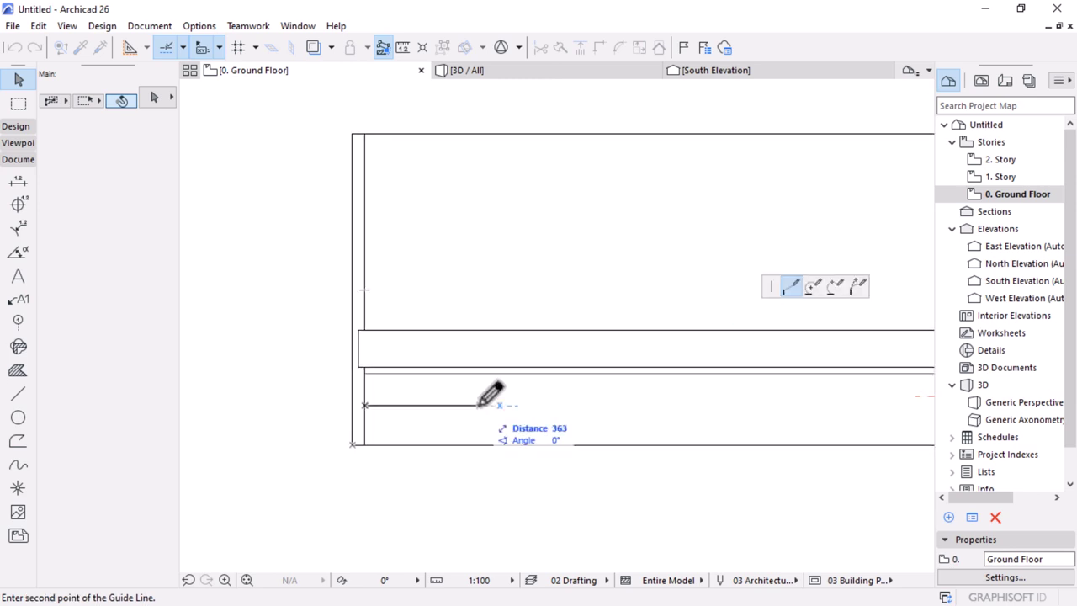
key(Escape)
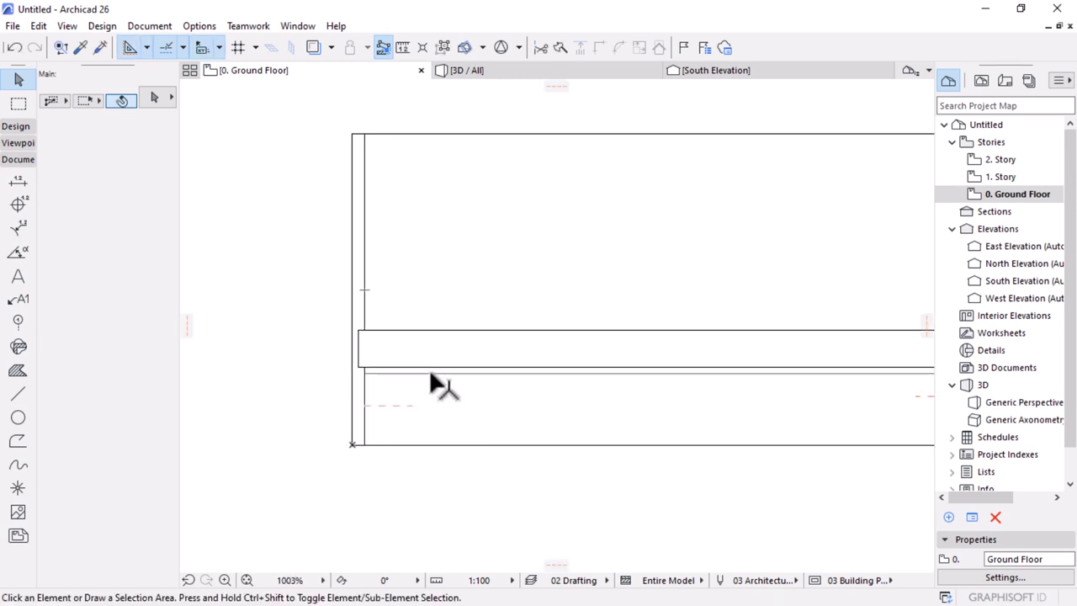
Step: Shorten the timber panel at both ends by stretching its endpoints inward to the guide segments
click(431, 373)
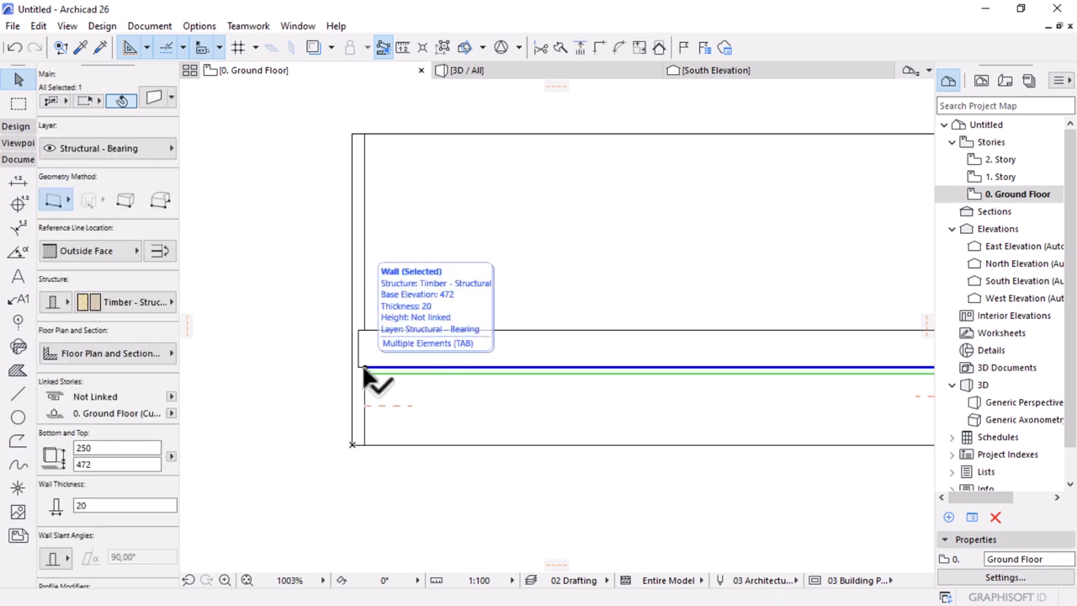
click(364, 368)
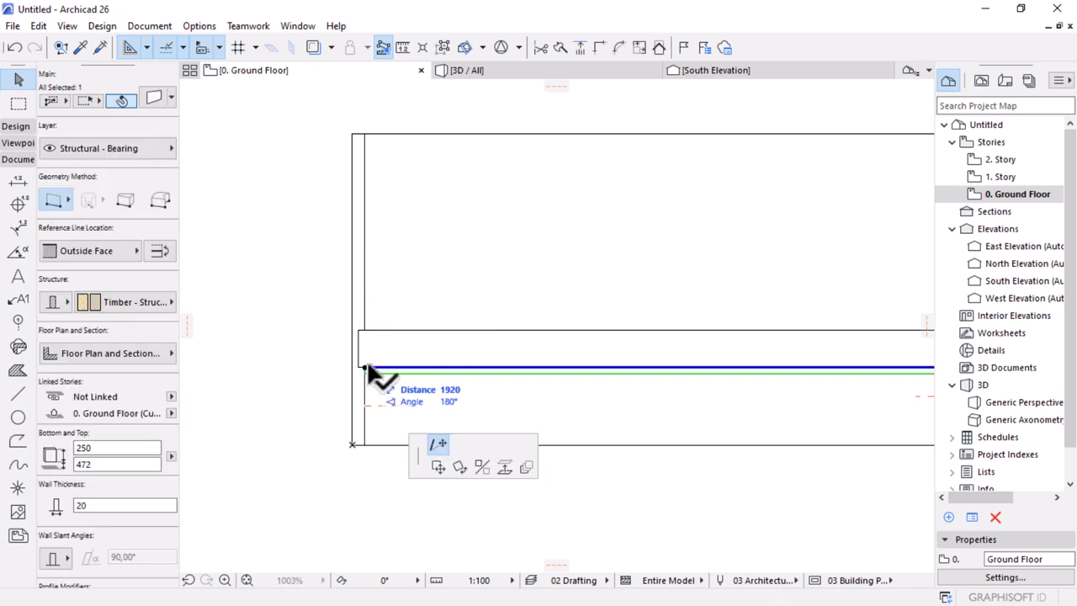
click(411, 400)
scroll(571, 361, down, 5)
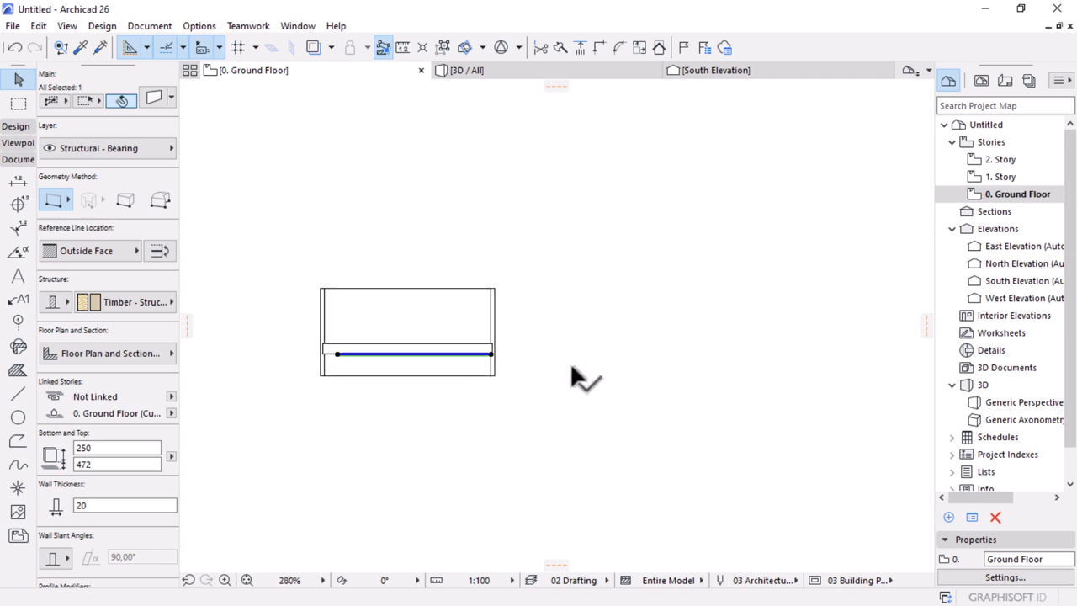
scroll(505, 353, up, 4)
click(507, 342)
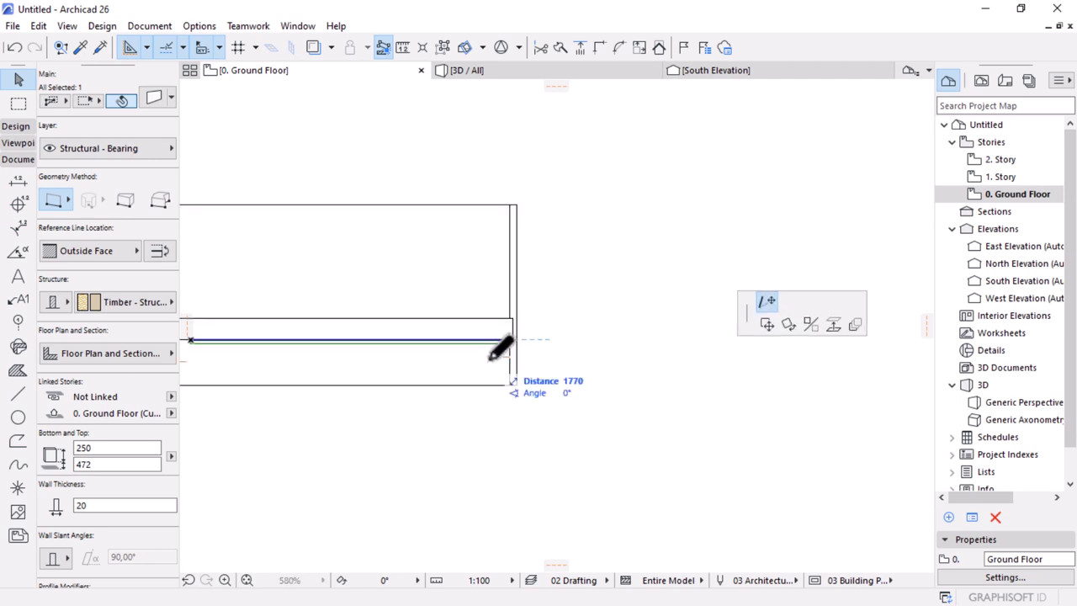
click(498, 344)
Step: Examine the shortened panel beneath the tabletop in the 3D view
click(500, 70)
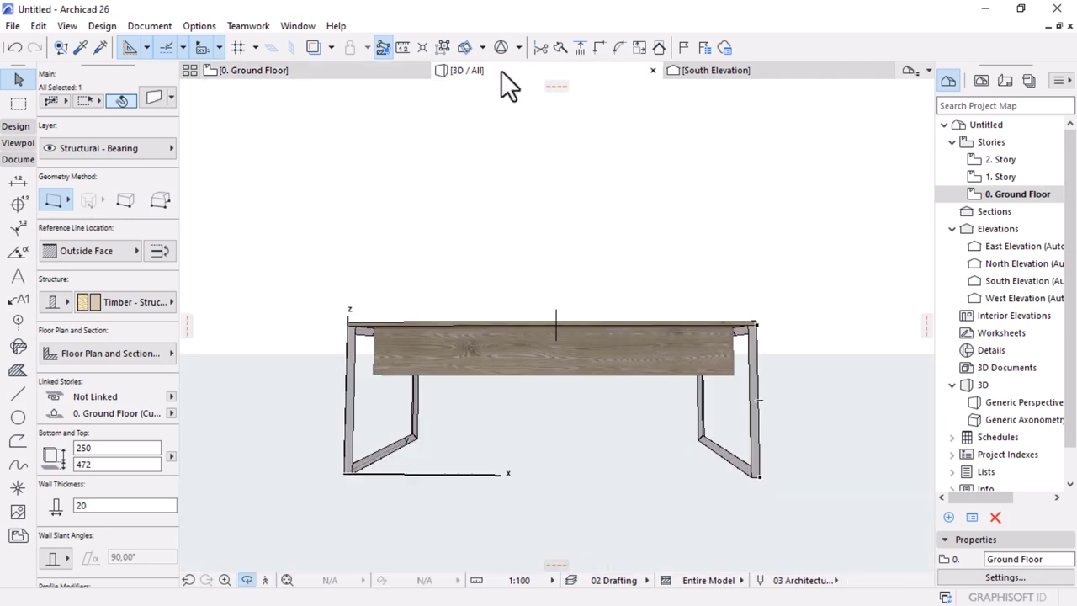
click(598, 392)
shift+middle_drag(613, 384, 414, 351)
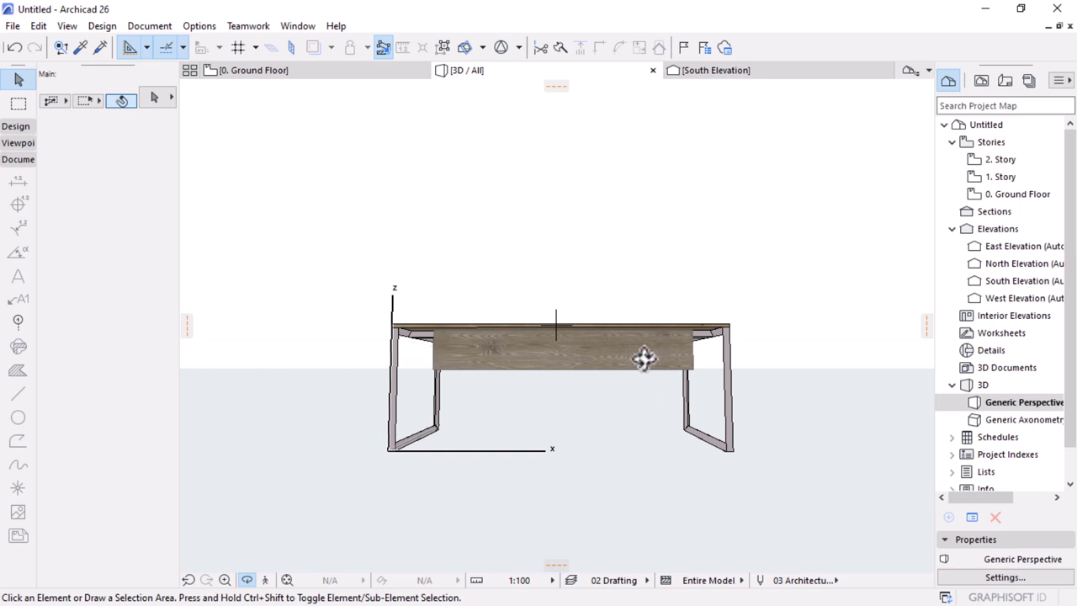
shift+middle_drag(645, 359, 341, 101)
Step: On the ground floor plan, draw a 100 mm horizontal guide segment inward from the right leg's inner face
click(303, 70)
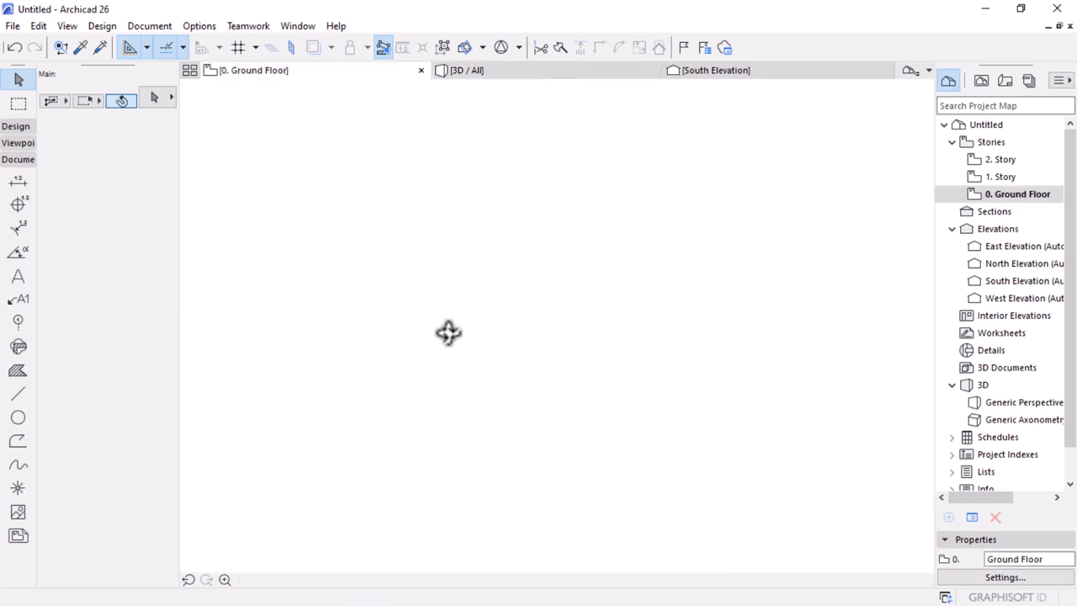
click(447, 338)
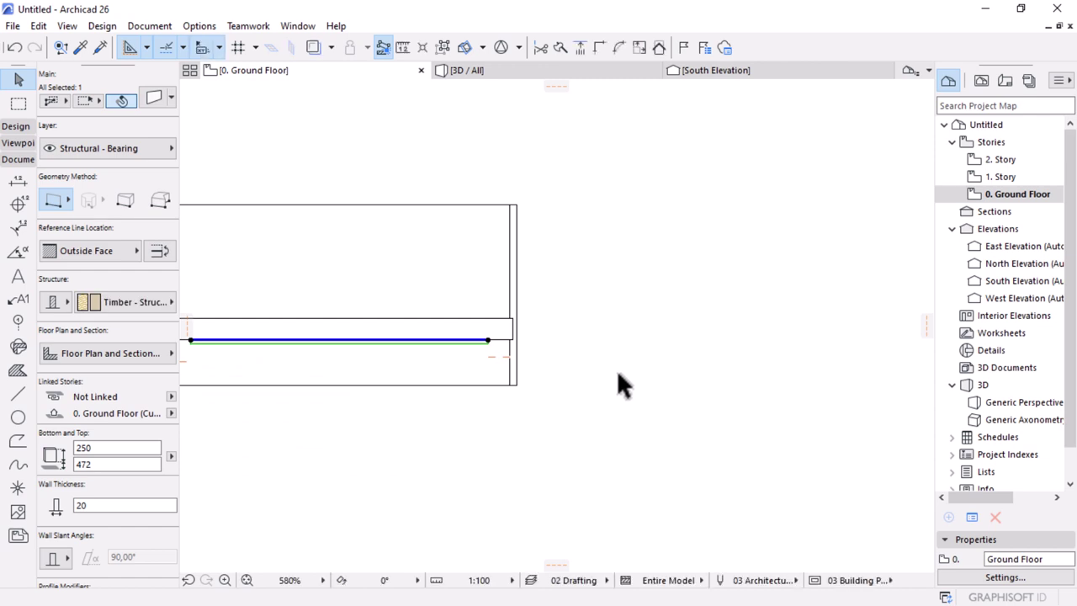
key(ctrl+l)
key(Escape)
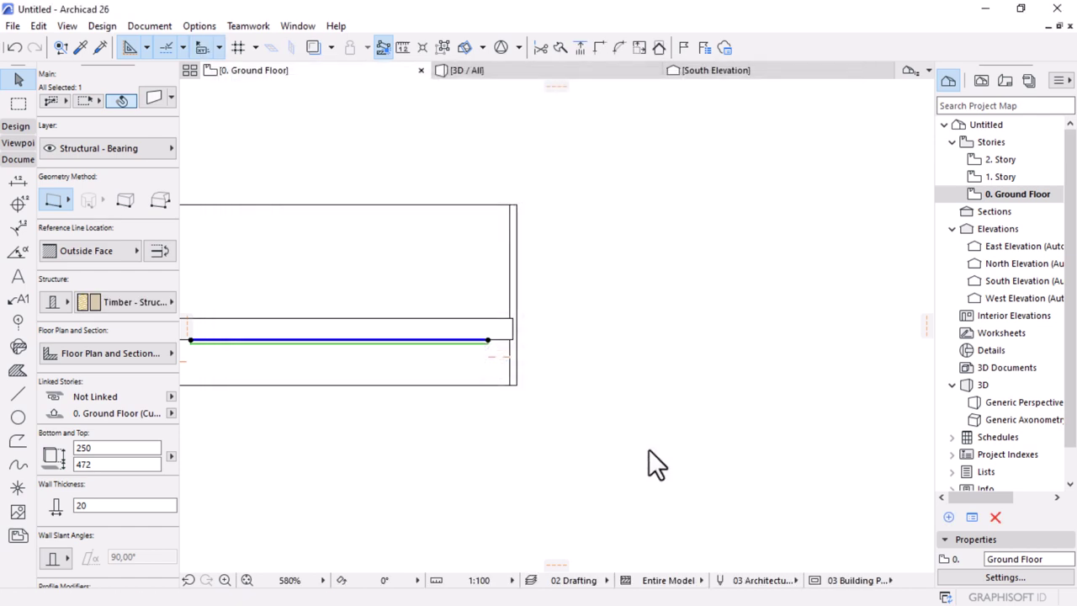
key(g)
scroll(449, 344, up, 3)
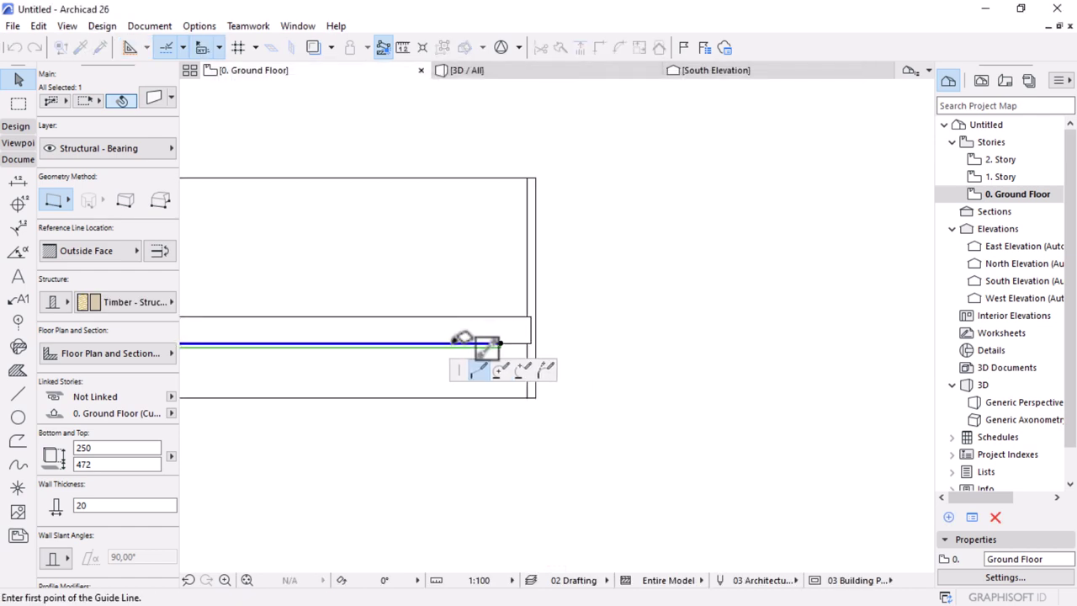
scroll(510, 411, up, 1)
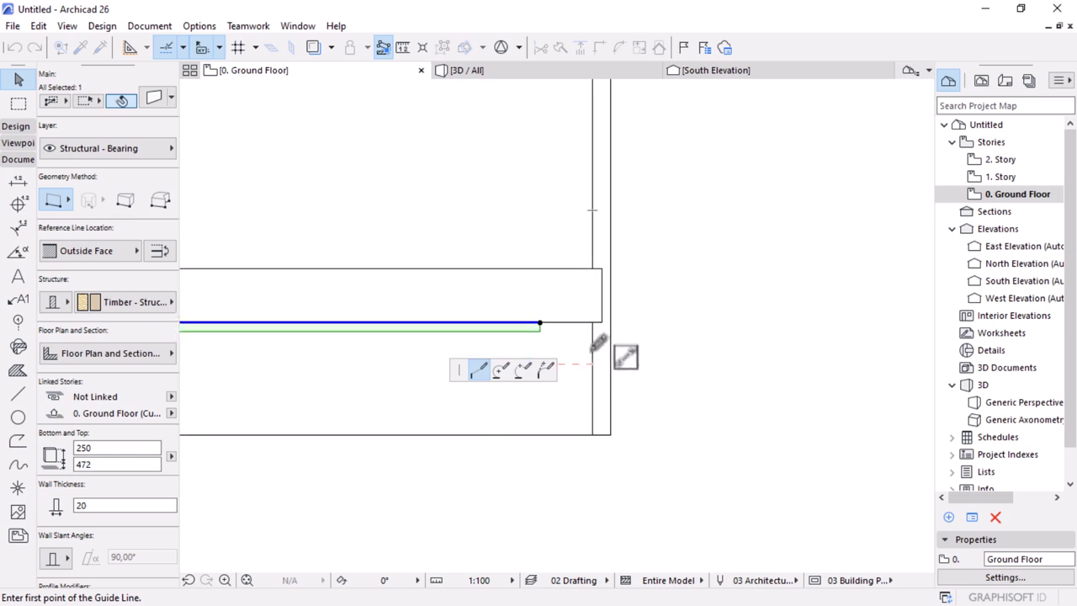
click(592, 350)
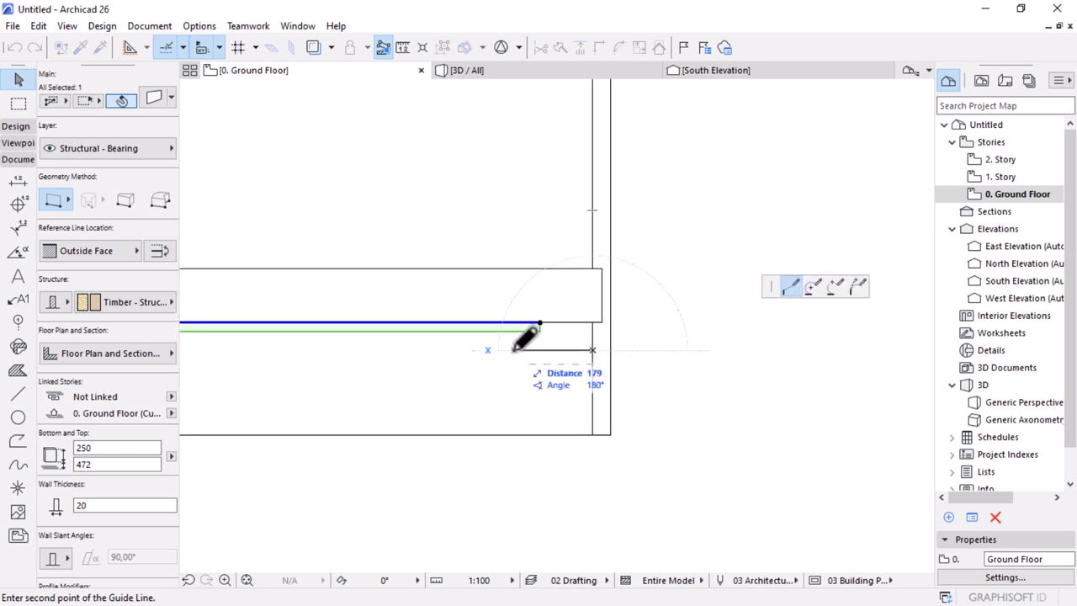
text(100)
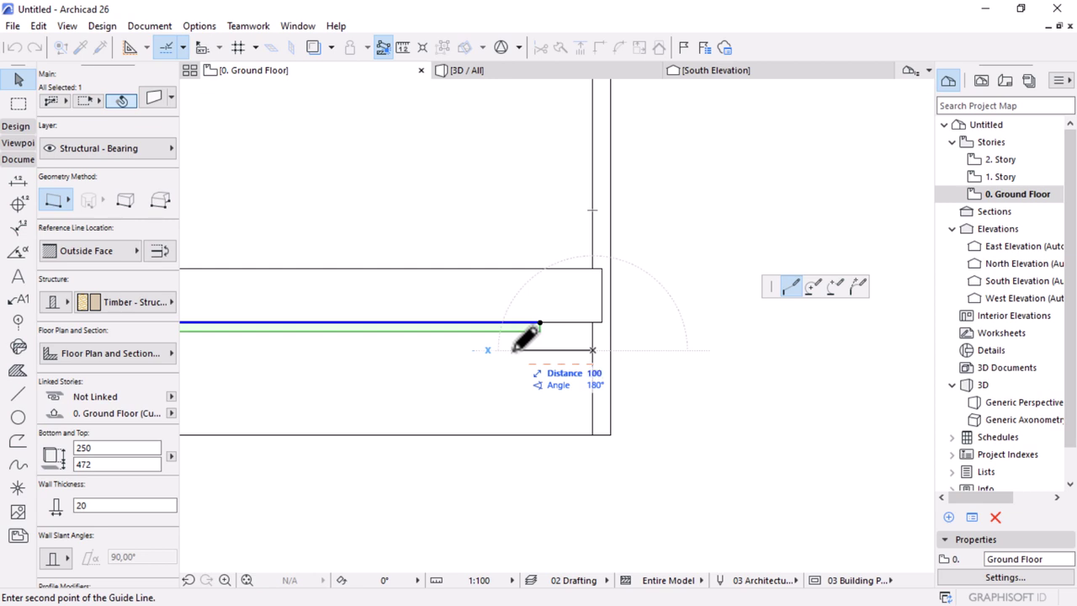
key(Return)
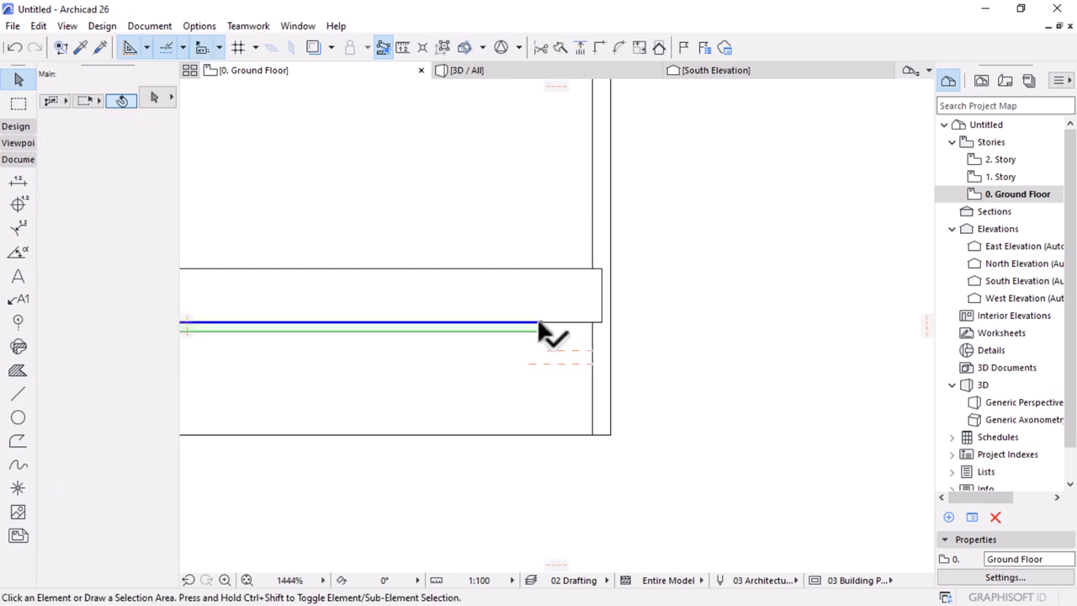
Step: Stretch the timber panel's right end outward to the end of the 100 mm guide segment
click(538, 322)
click(539, 323)
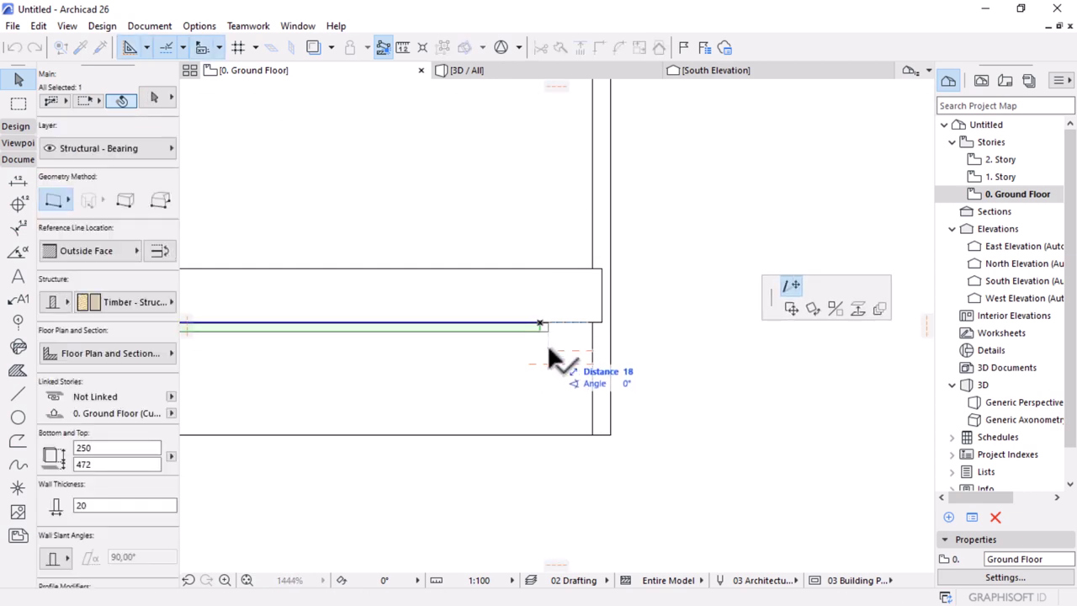
click(547, 344)
scroll(809, 356, down, 4)
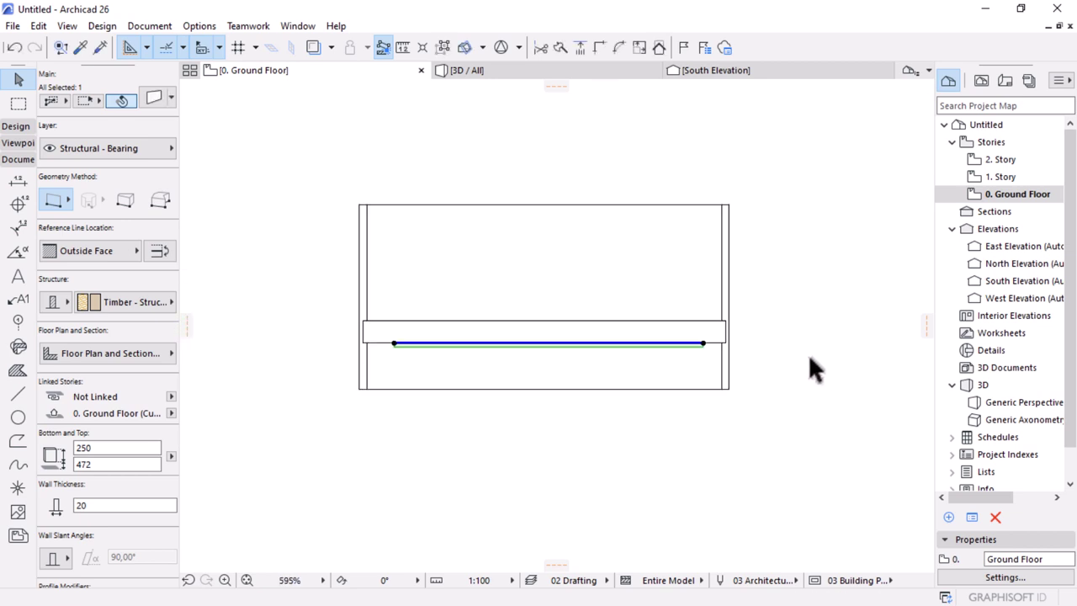
scroll(519, 351, up, 3)
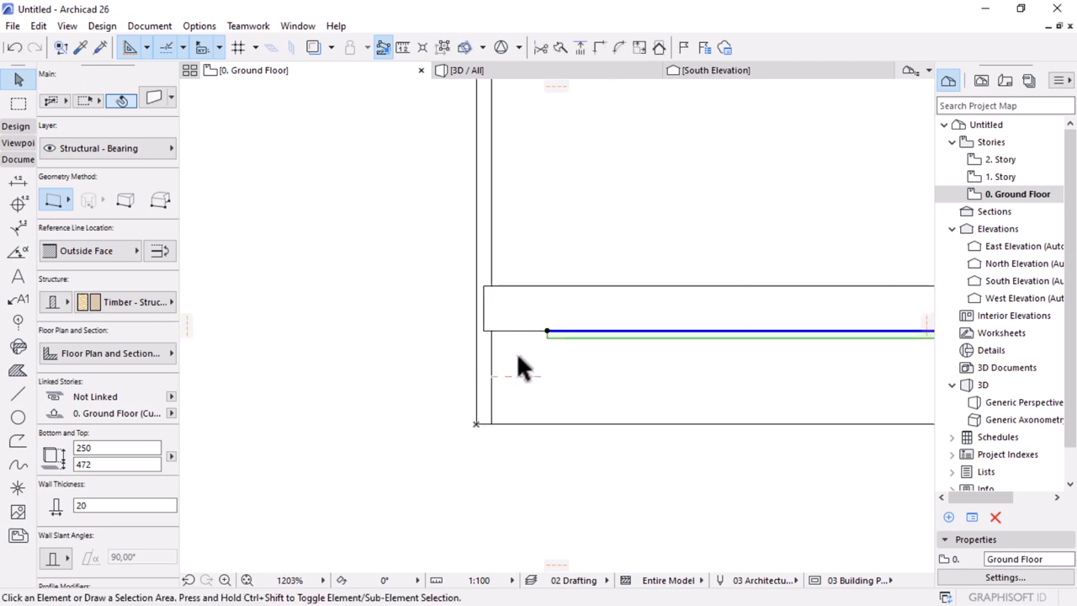
key(Escape)
key(ctrl+l)
key(Escape)
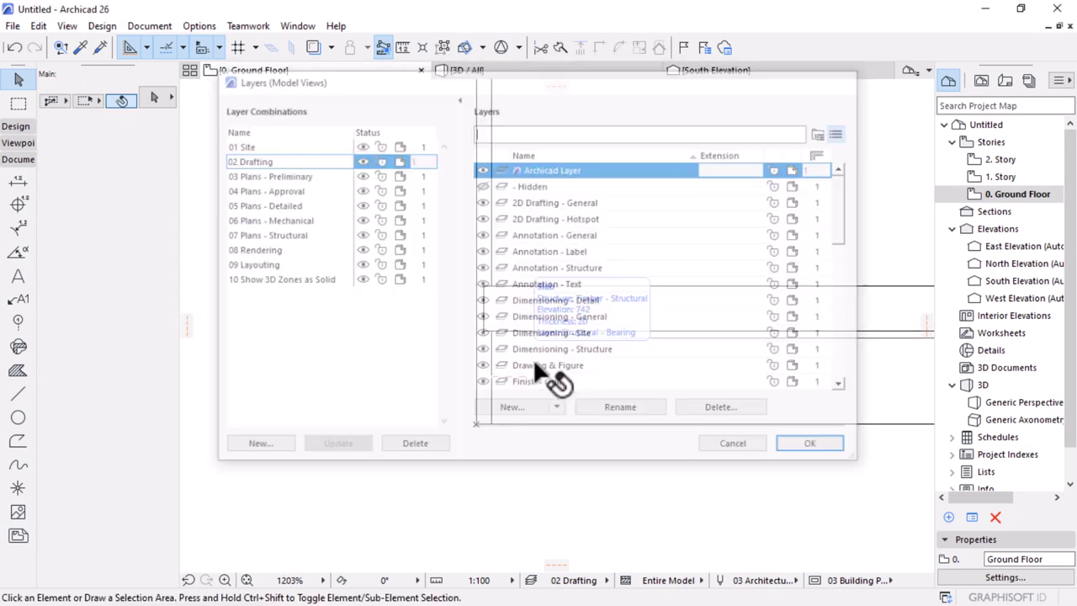
Step: Draw a 100 mm horizontal guide segment inward from the left leg's inner face
key(g)
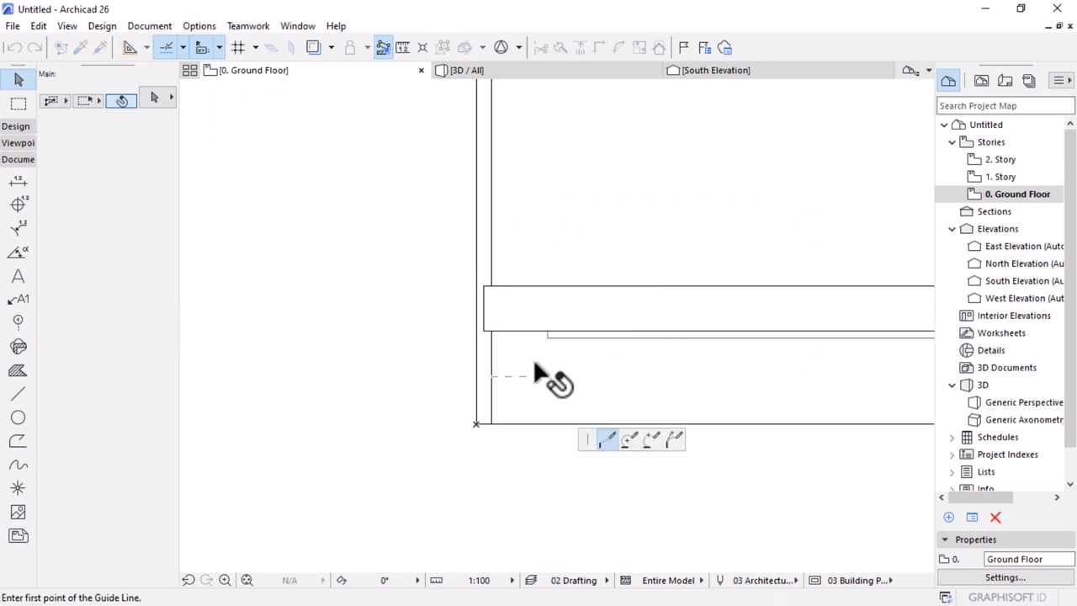
click(491, 357)
text(1)
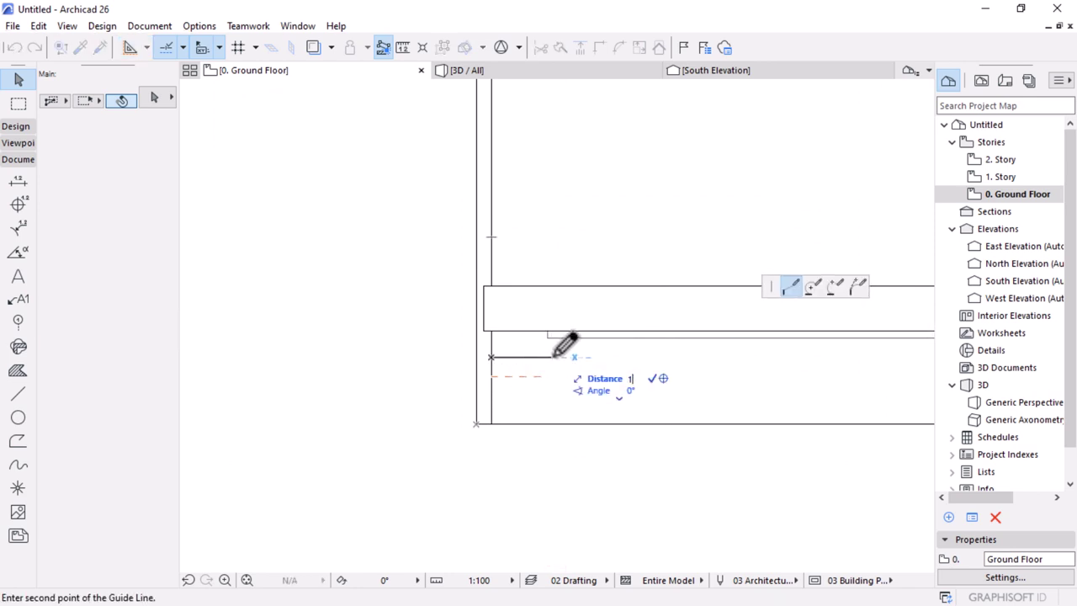
text(00)
key(Return)
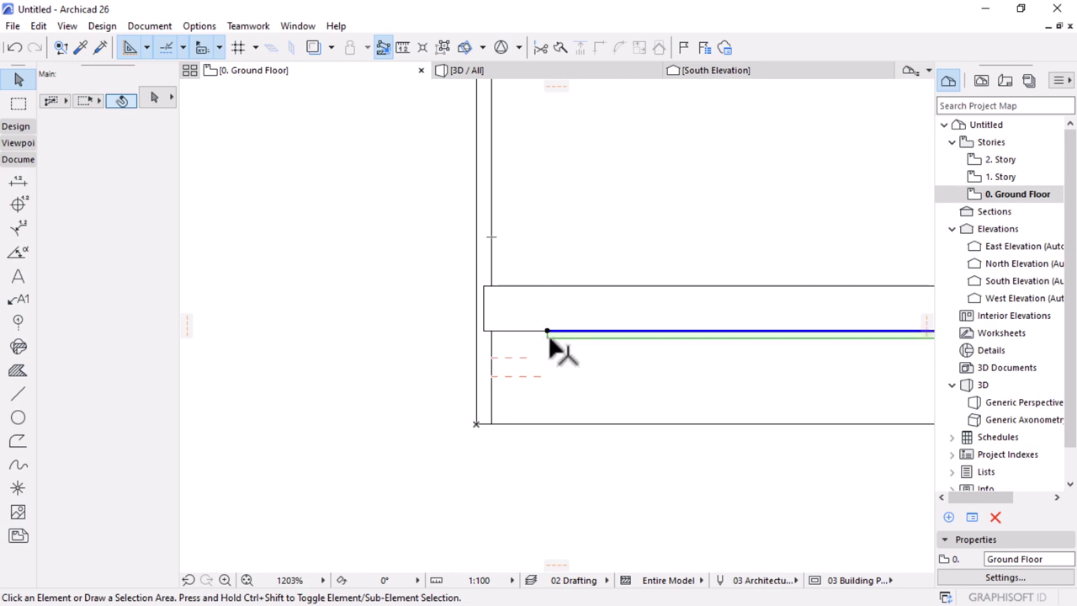
Step: Stretch the timber panel's left end outward to the end of the 100 mm guide segment
click(547, 334)
click(533, 336)
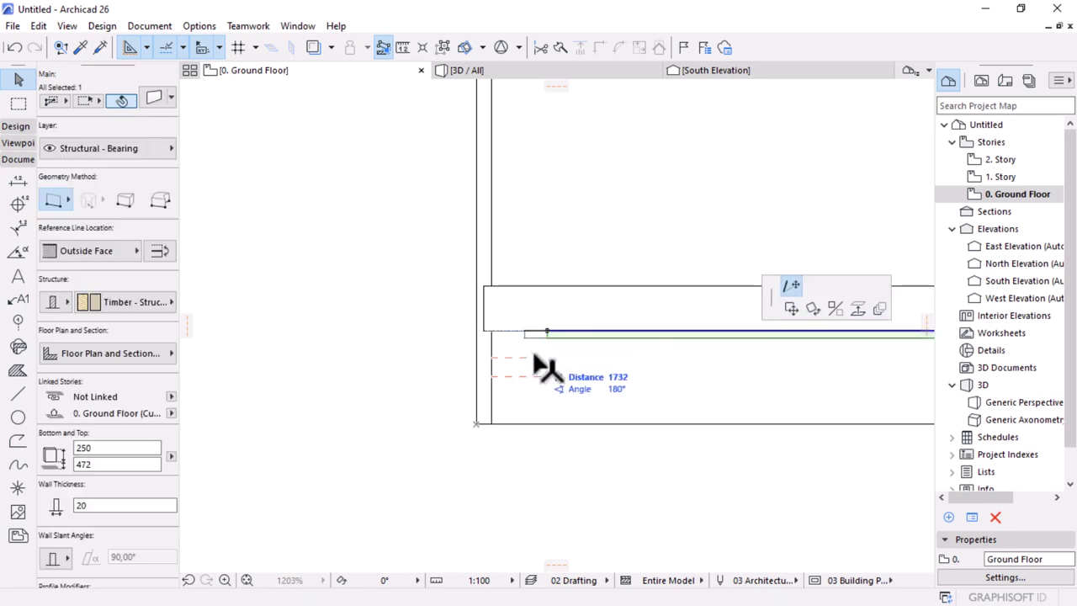
click(535, 363)
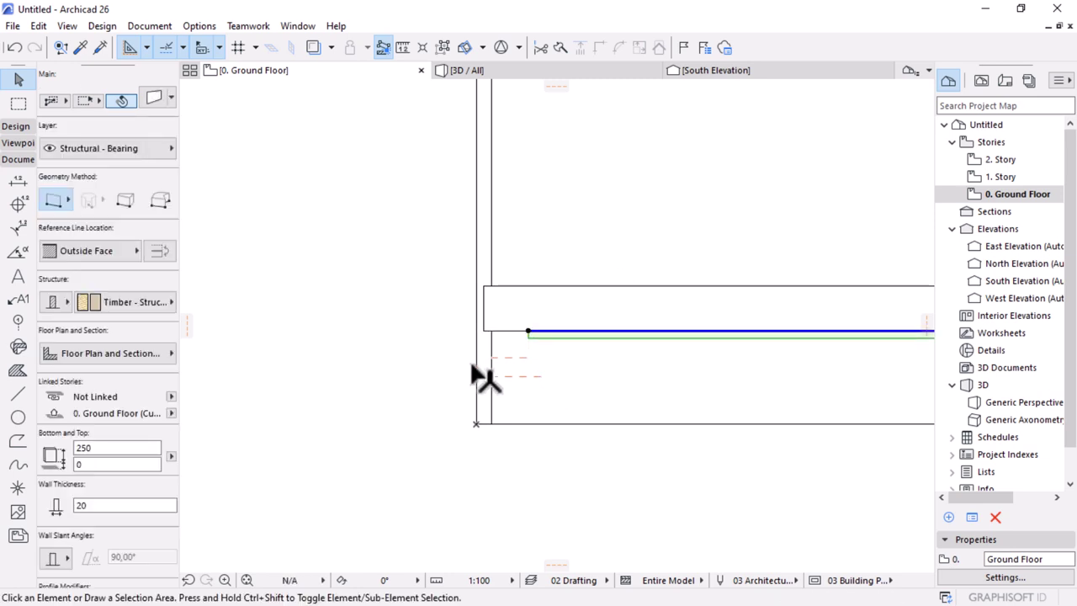
key(Escape)
scroll(420, 401, down, 3)
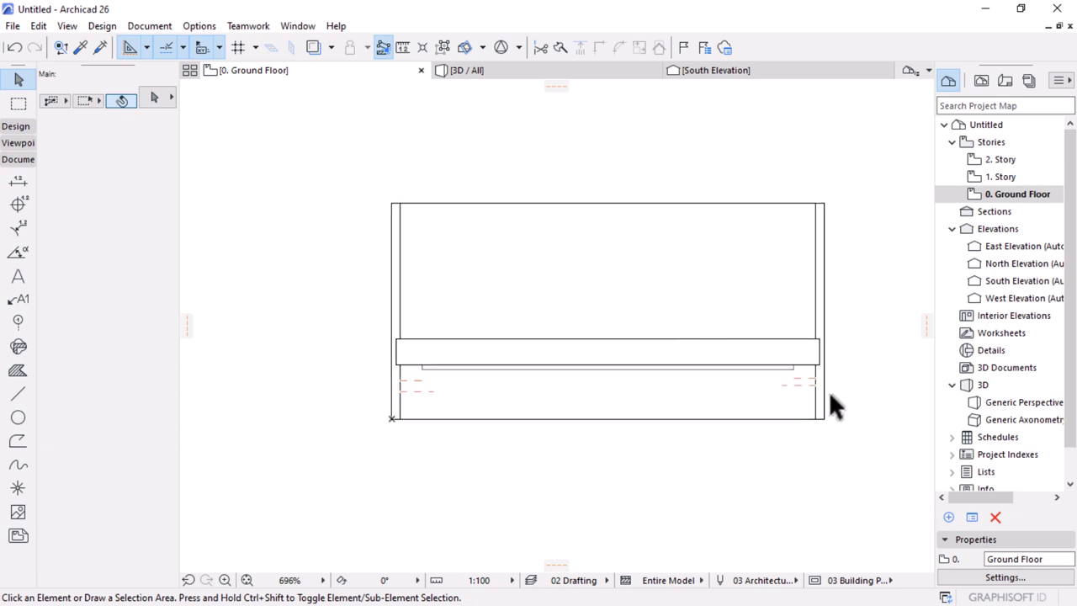
Step: Remove all guide lines from the ground floor plan
click(146, 50)
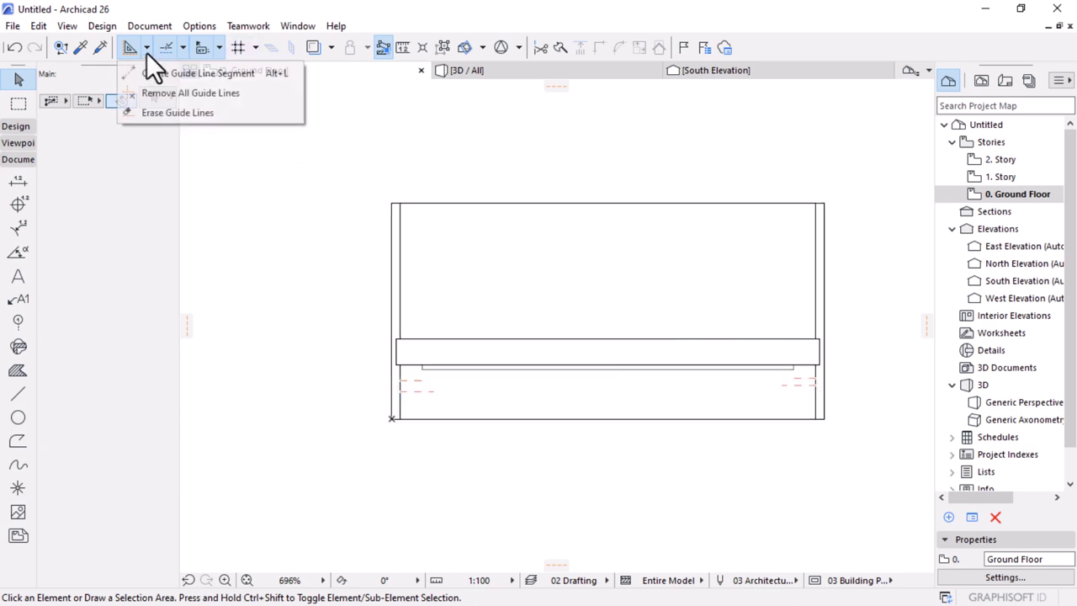
click(176, 93)
click(757, 479)
key(Escape)
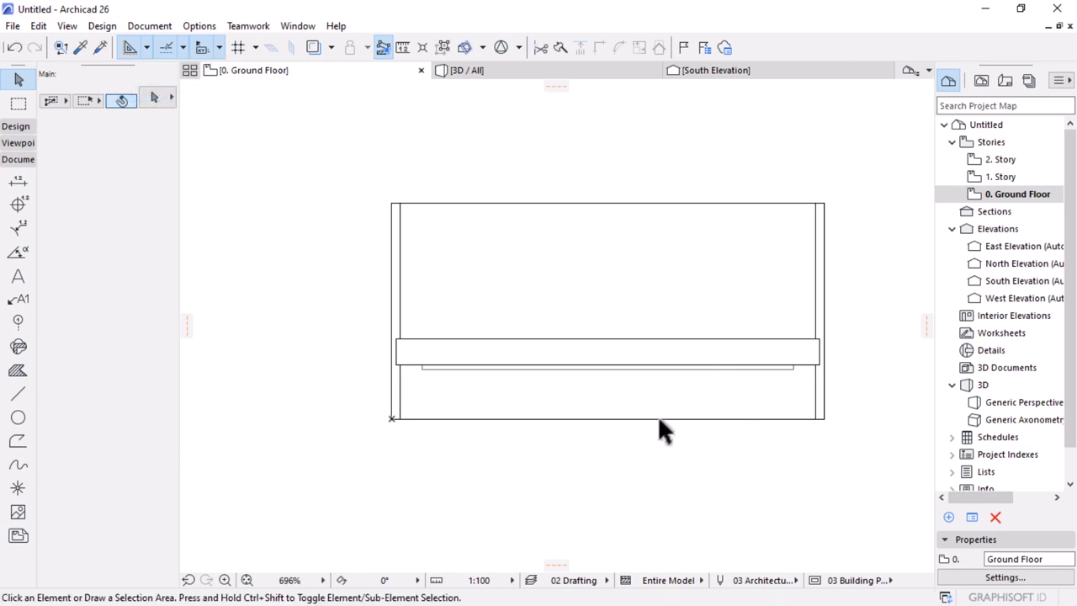
Step: In the 3D view, turn on the surface overrides for the tabletop slab's top, edge and bottom
click(597, 71)
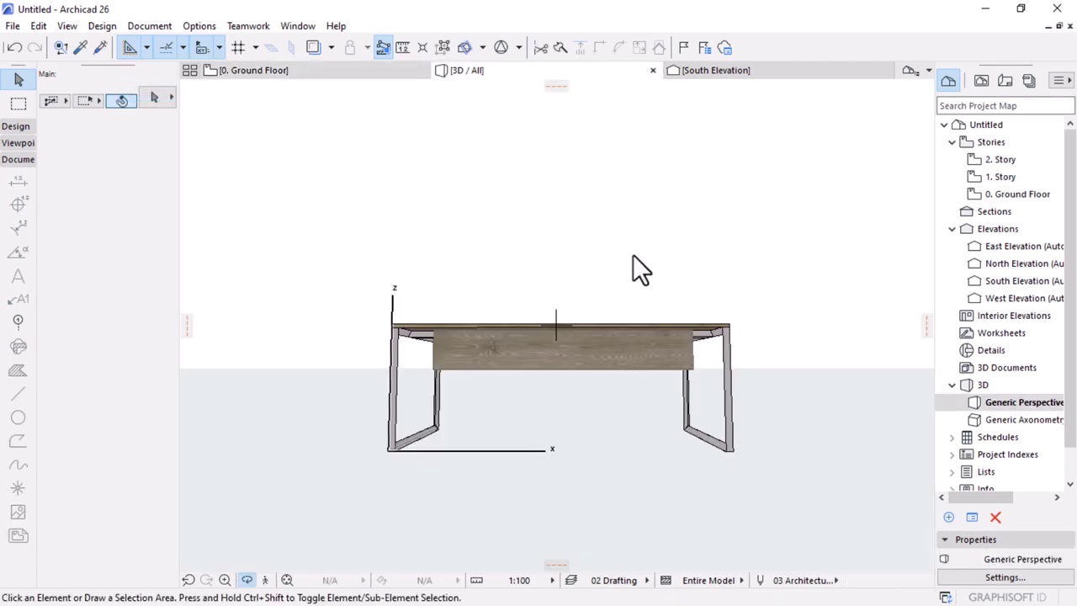
shift+middle_drag(632, 255, 615, 291)
scroll(590, 387, up, 5)
shift+middle_drag(589, 387, 555, 393)
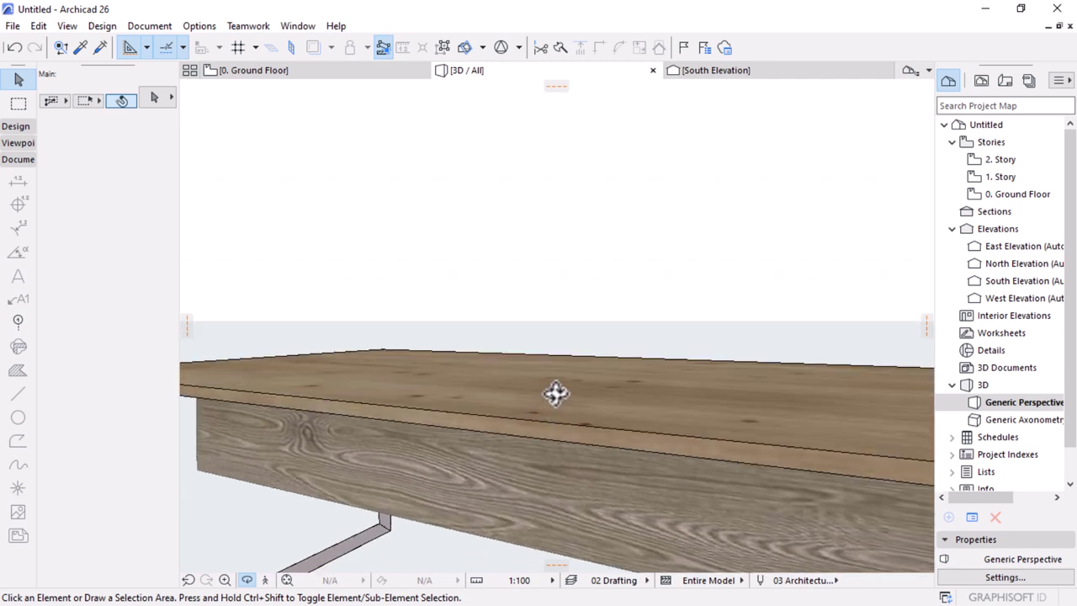
click(457, 391)
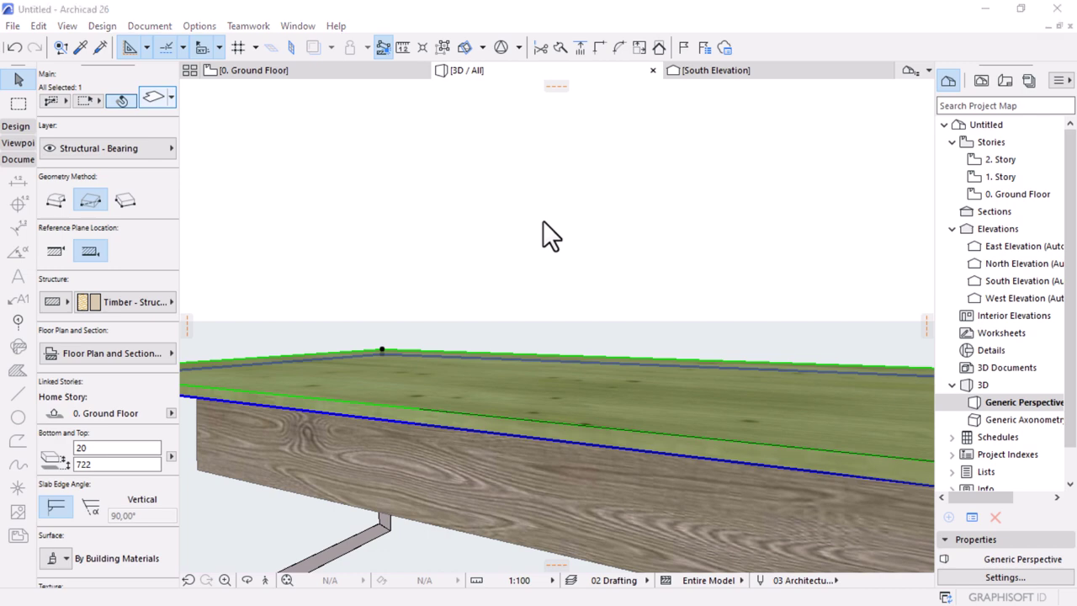
key(ctrl+t)
key(Escape)
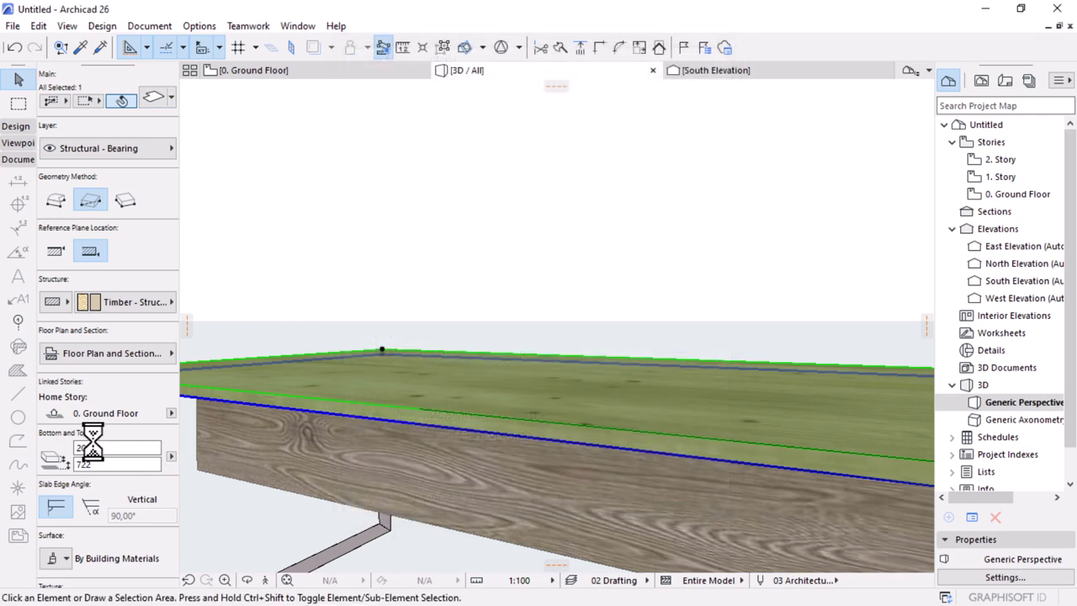
scroll(91, 375, down, 3)
scroll(90, 374, down, 8)
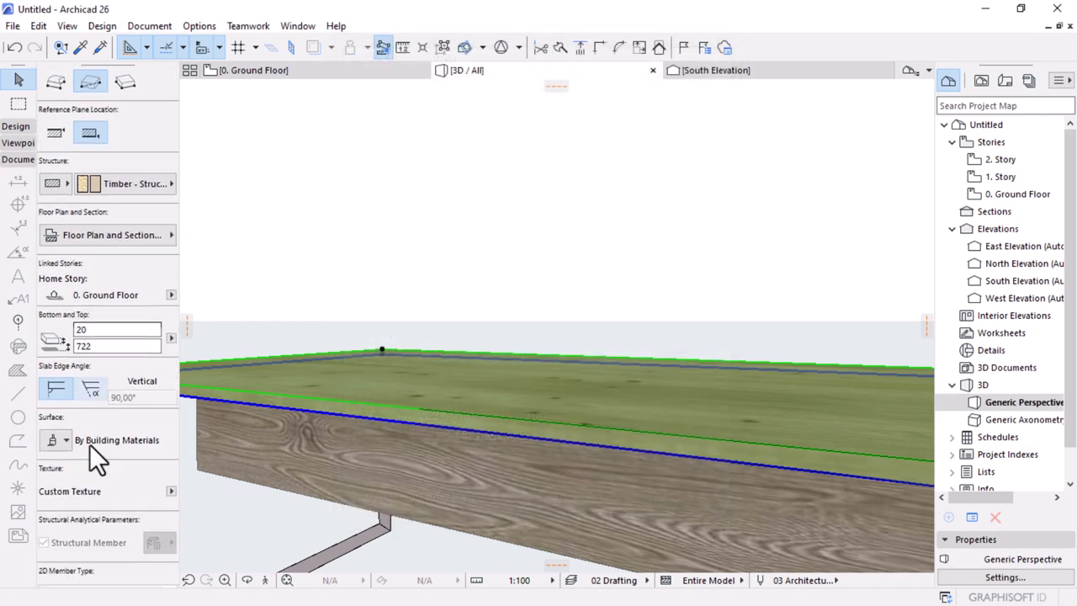
click(50, 322)
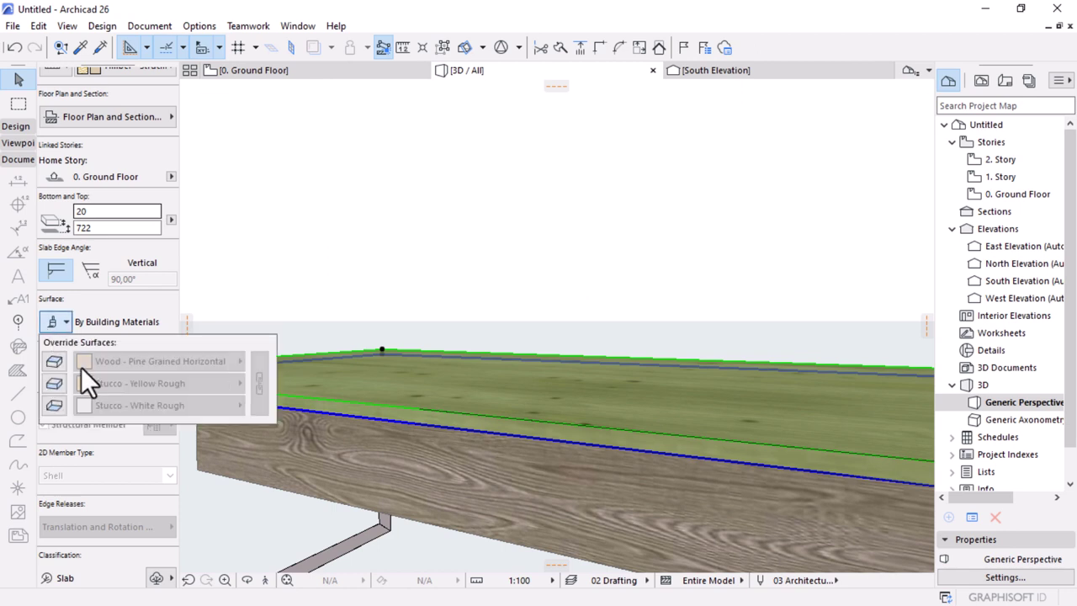
click(54, 361)
click(53, 383)
click(53, 405)
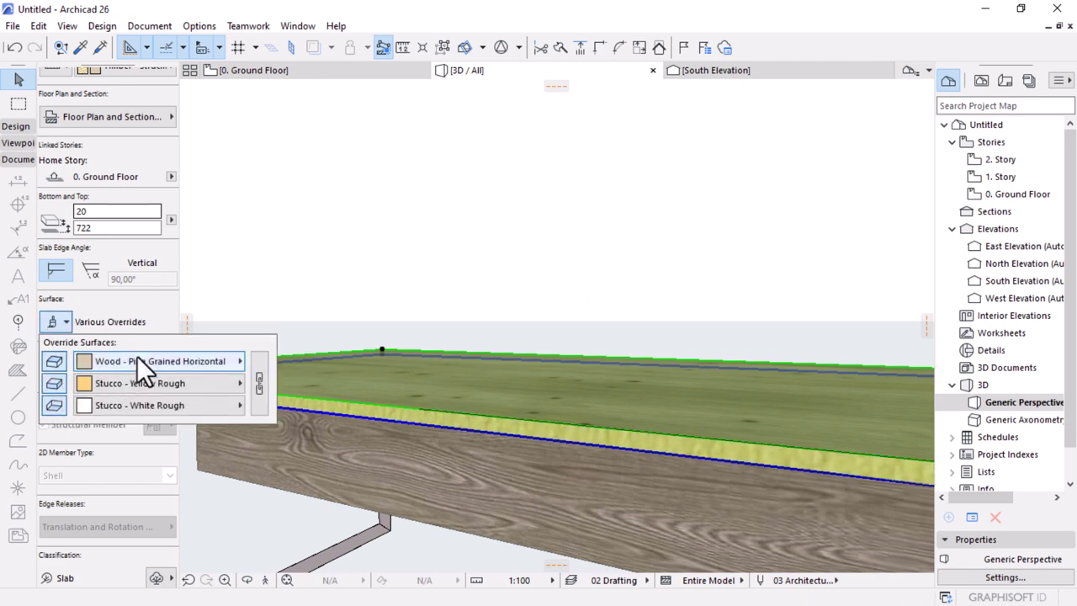
Step: Set the tabletop's override surface to Wood - Oak Light and link all three faces to it
click(135, 361)
text(o)
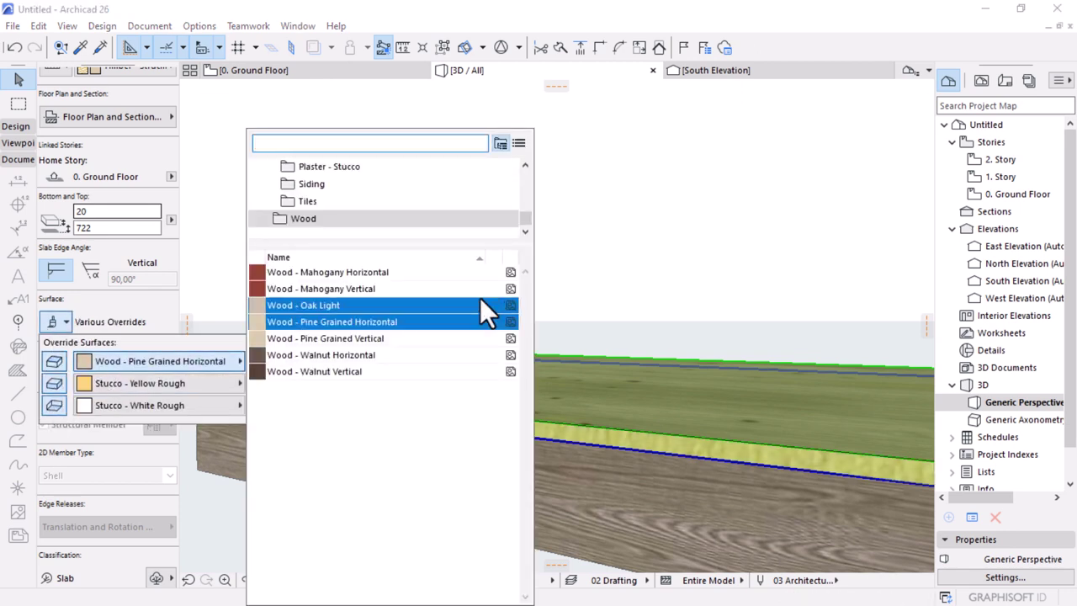
text(ood)
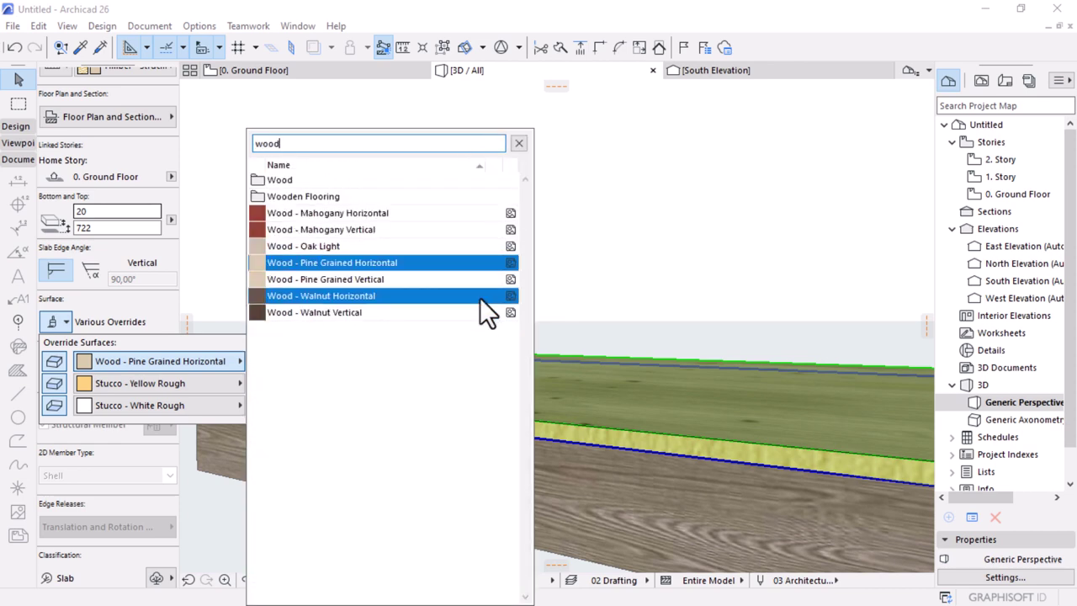
click(334, 245)
click(258, 385)
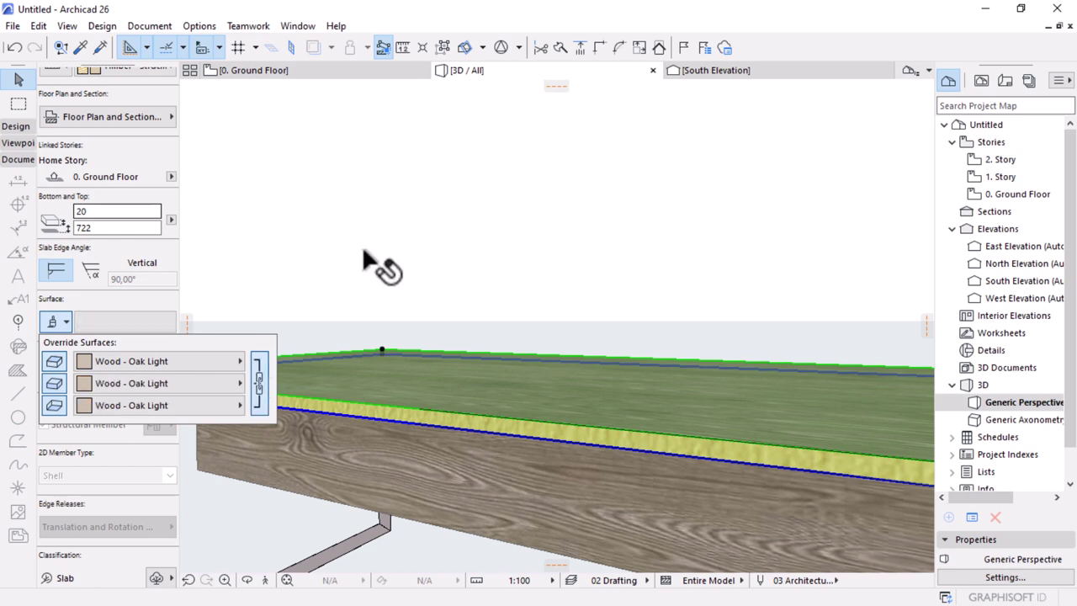
click(470, 329)
Step: Set the timber panel's cut line pen and uncut line pen both to 1
scroll(467, 328, down, 5)
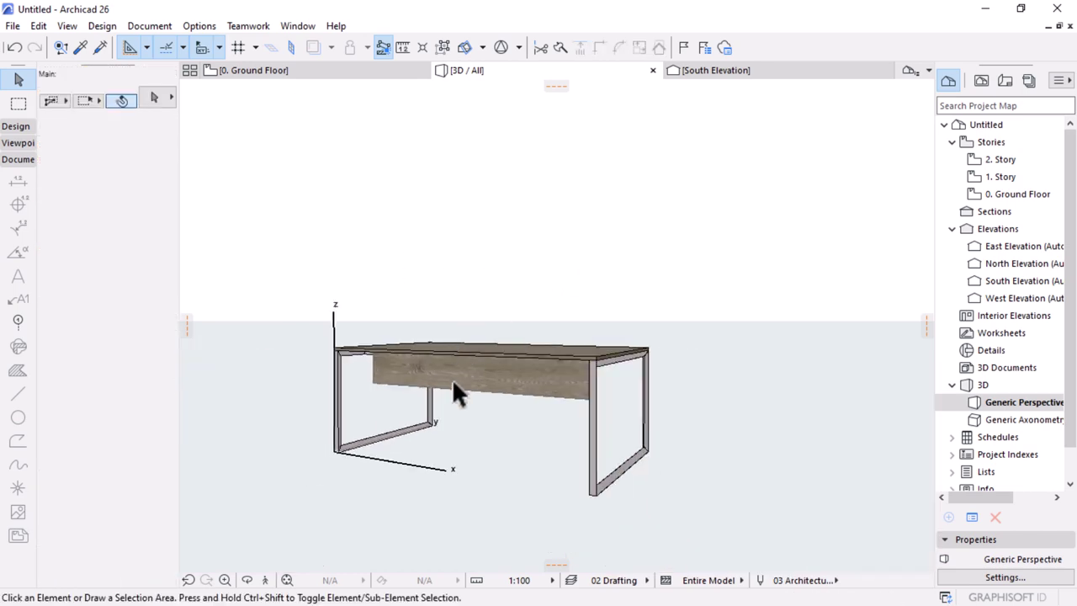
shift+middle_drag(483, 454, 510, 355)
scroll(415, 359, up, 5)
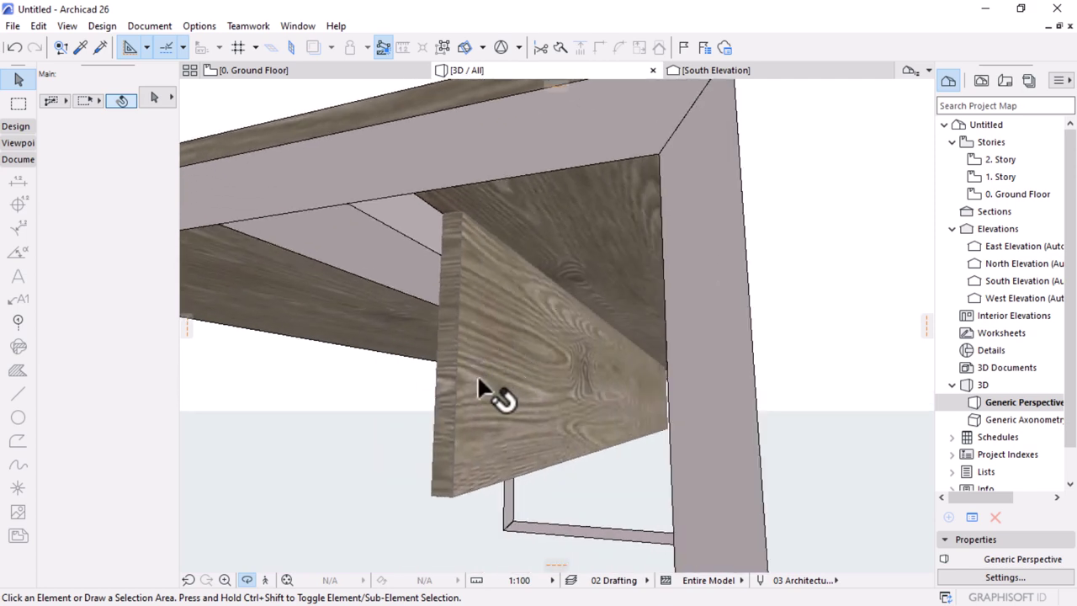
click(456, 431)
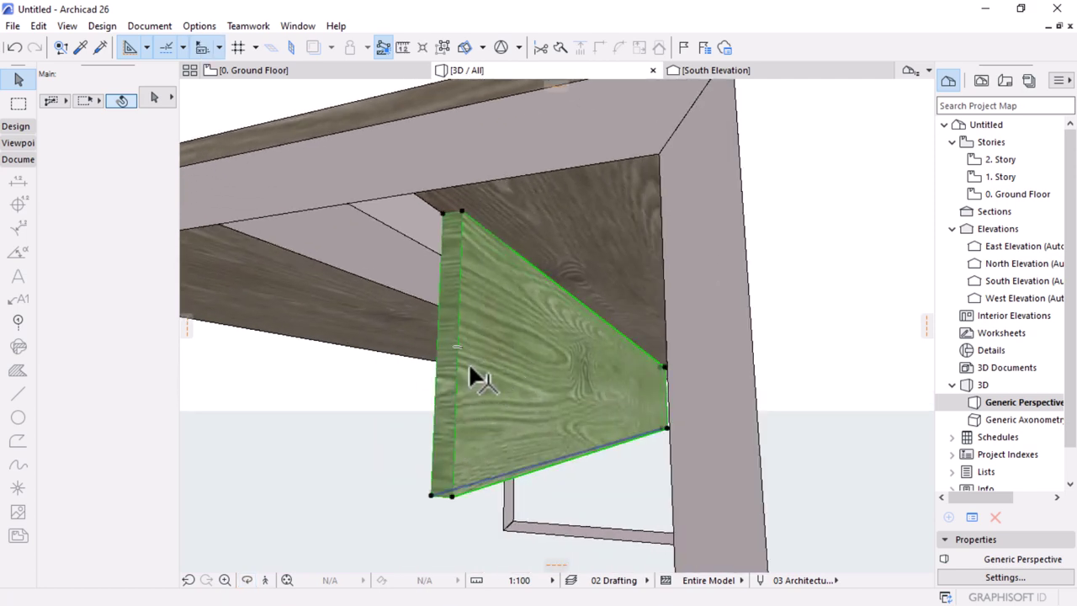
click(123, 353)
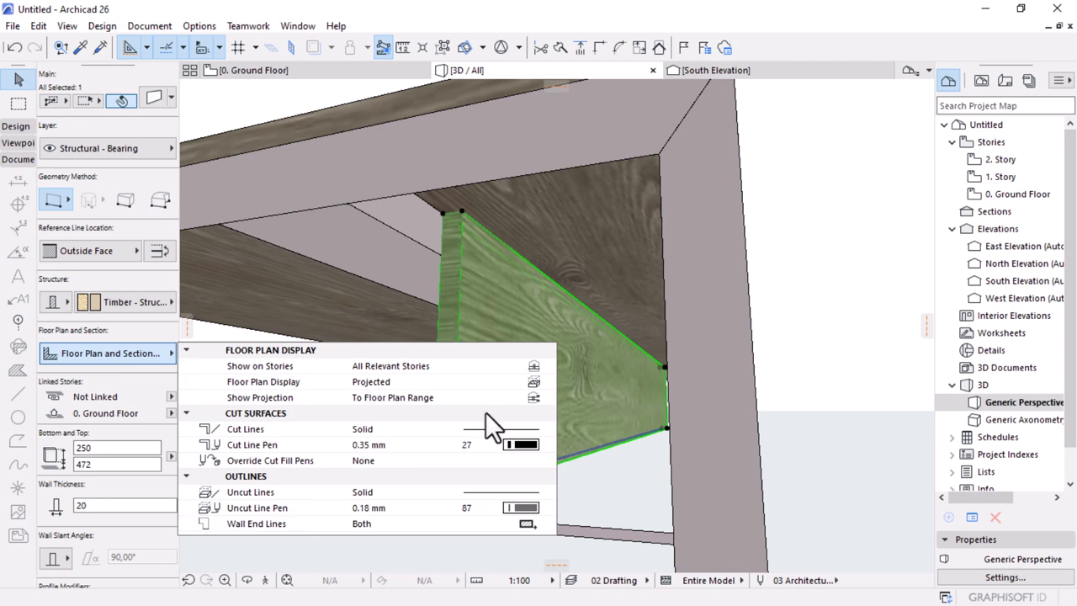
click(483, 444)
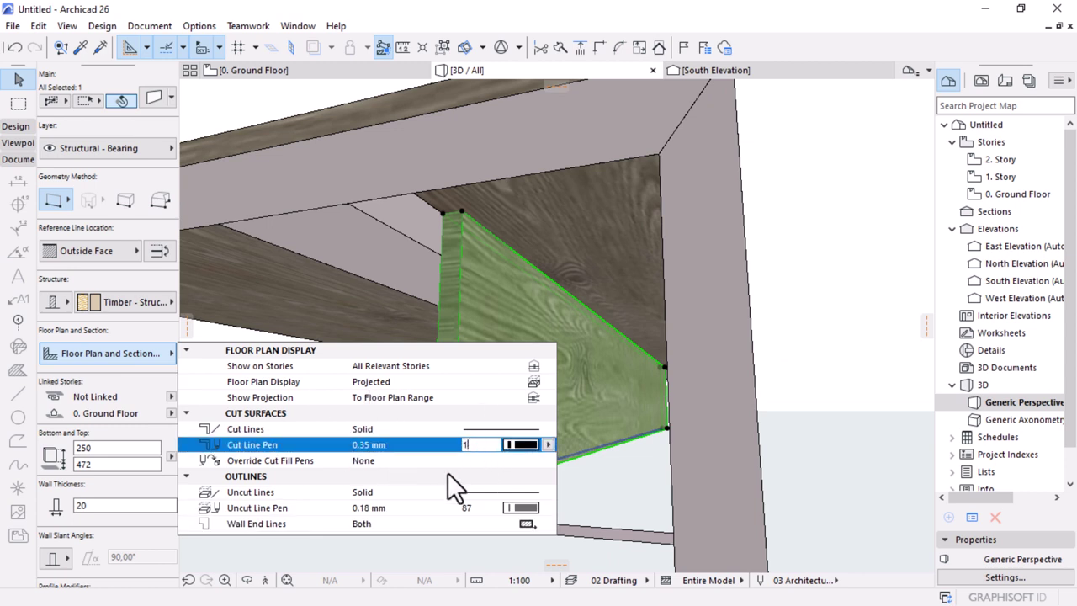
click(480, 508)
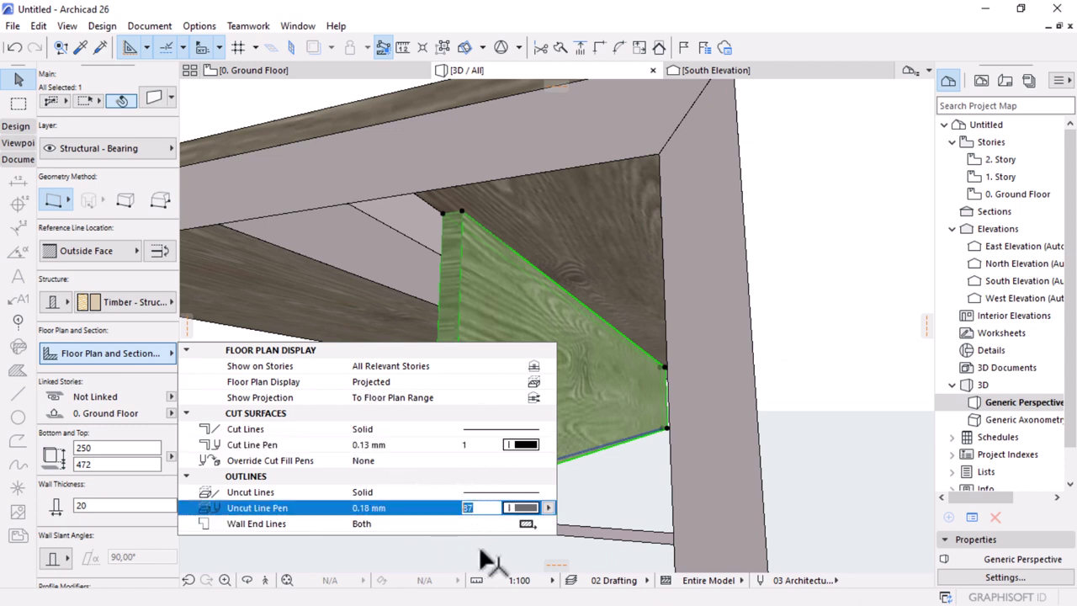
text(1)
key(Return)
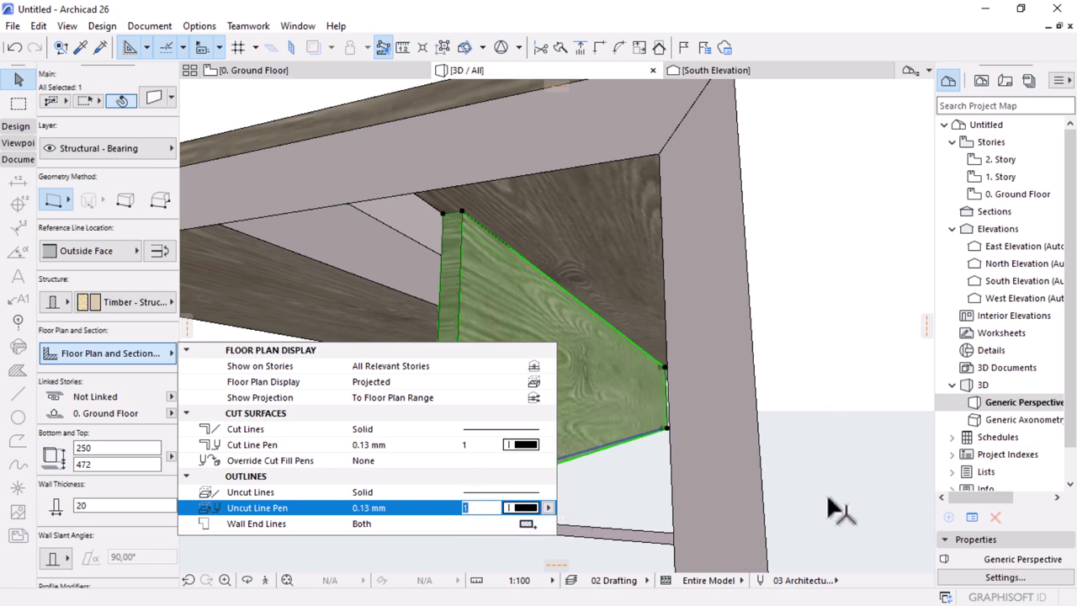
click(601, 499)
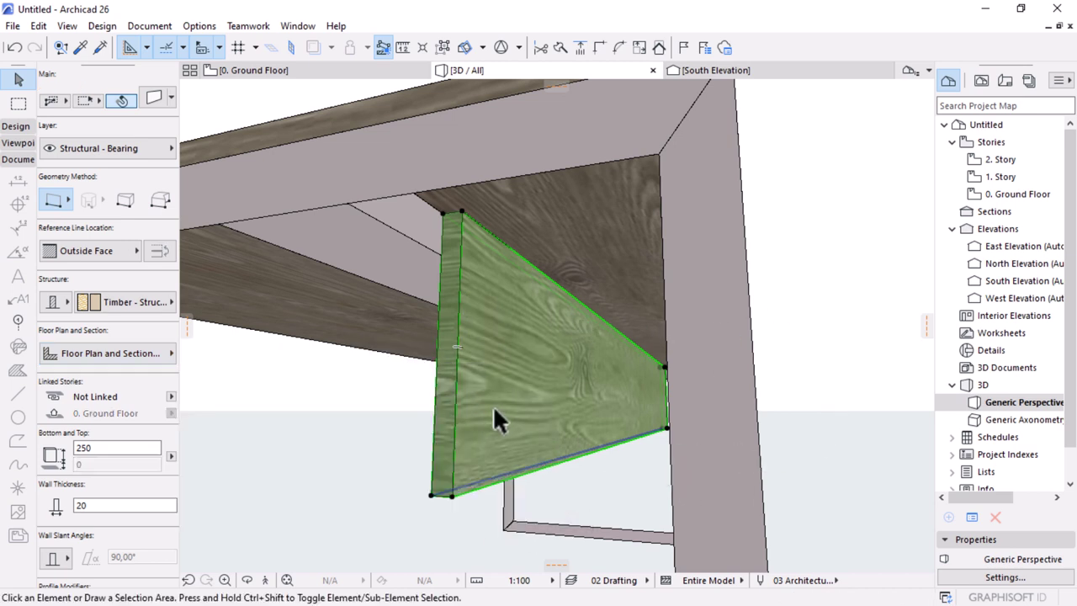
key(Escape)
scroll(494, 364, down, 10)
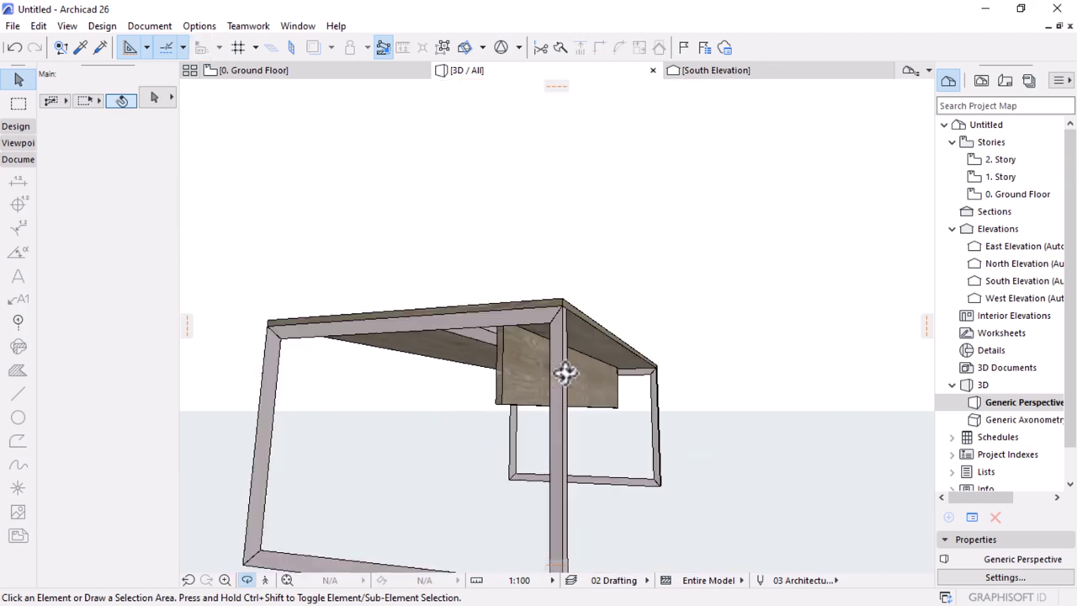
shift+middle_drag(714, 401, 547, 432)
scroll(637, 425, up, 5)
shift+middle_drag(638, 425, 538, 376)
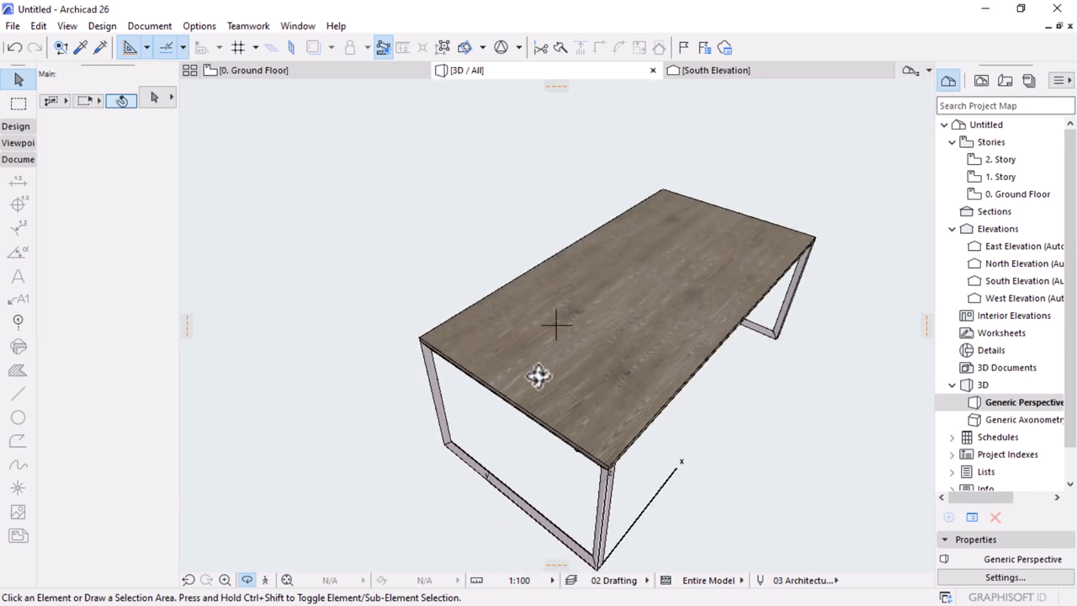
Step: On the ground floor plan, pick up the tabletop slab's settings for drawing a new slab
click(301, 72)
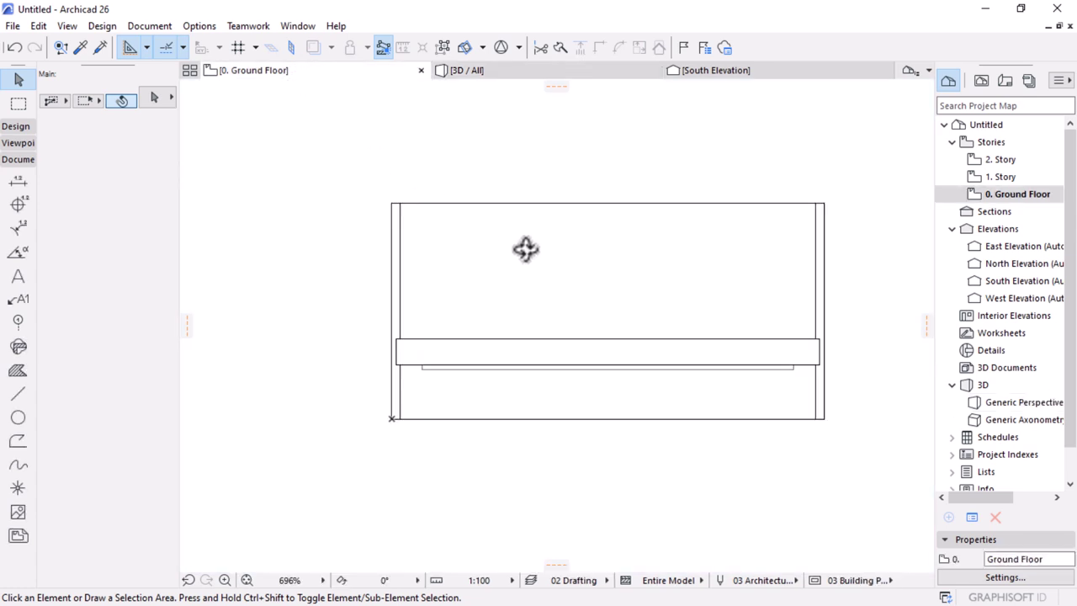
scroll(639, 328, down, 1)
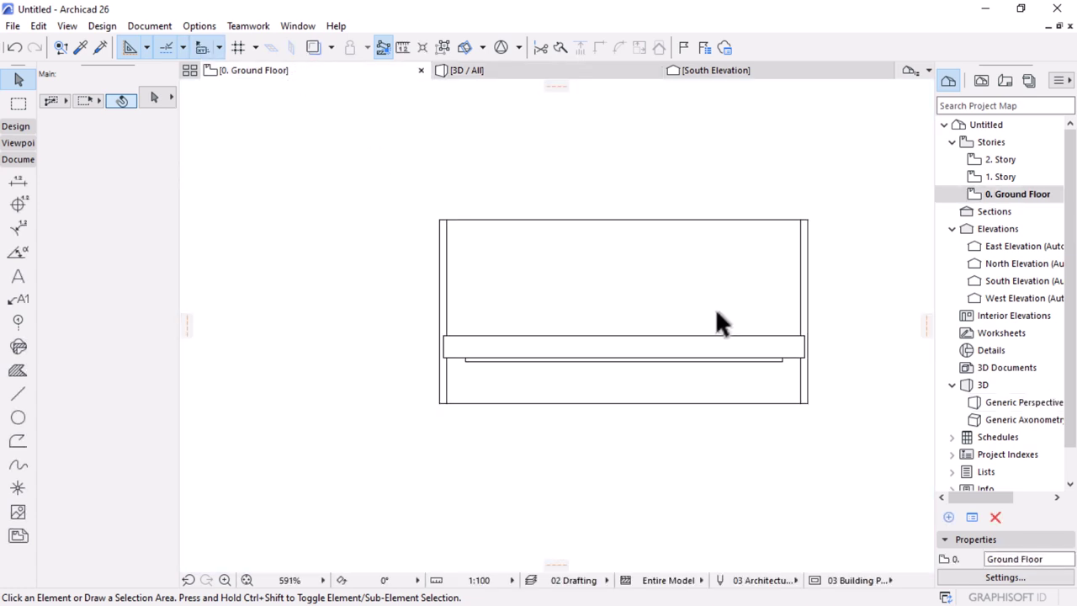
scroll(812, 257, up, 4)
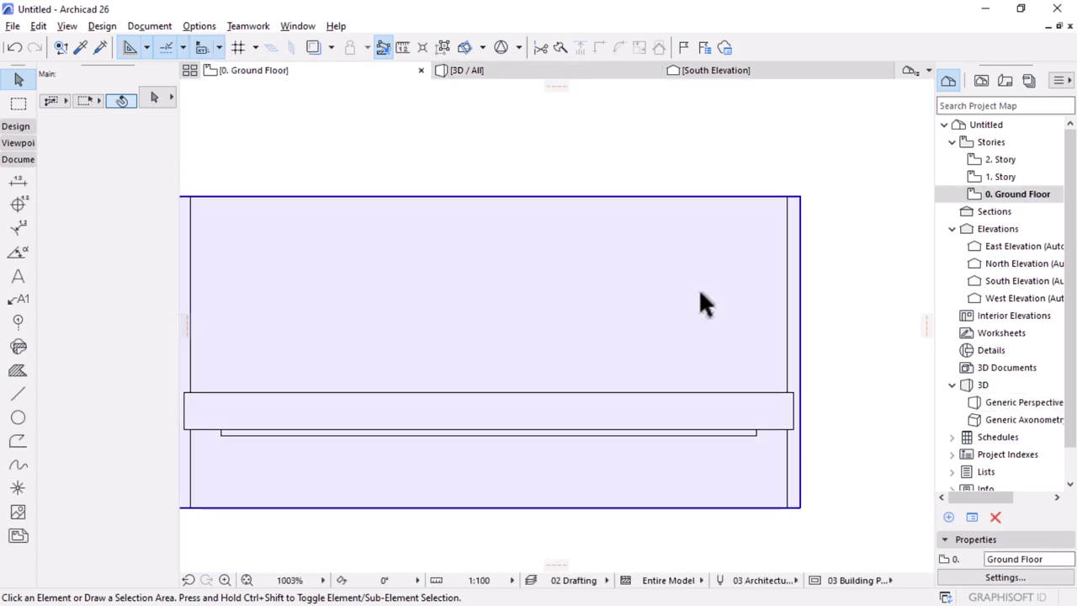
alt+click(698, 288)
scroll(829, 368, down, 1)
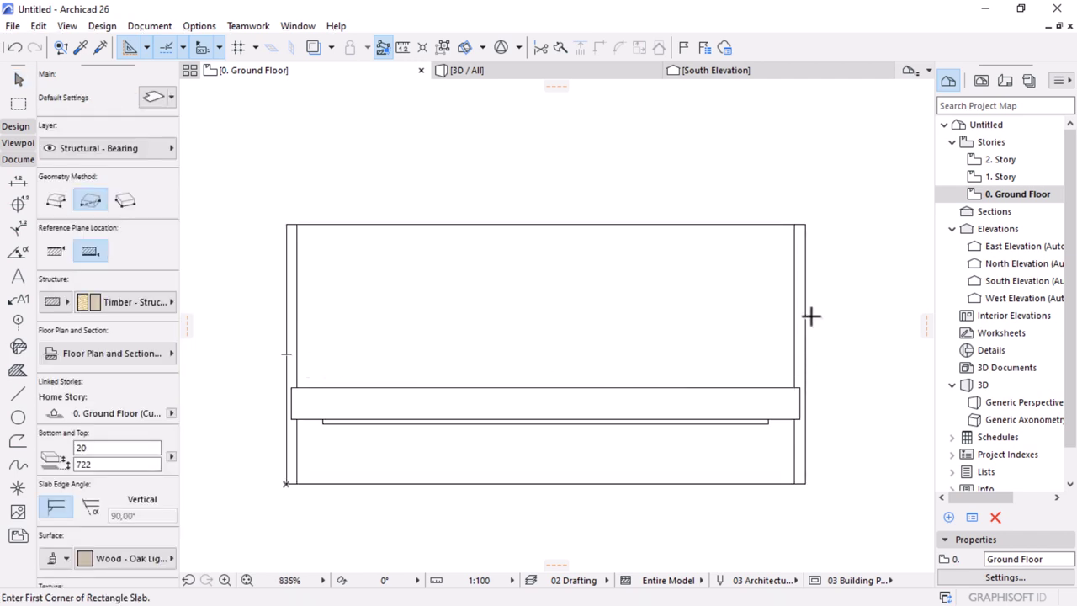
Step: Draw a 100 by 50 mm rectangular slab inside the tabletop outline, near the midpoint of its right-hand short edge
scroll(810, 316, up, 3)
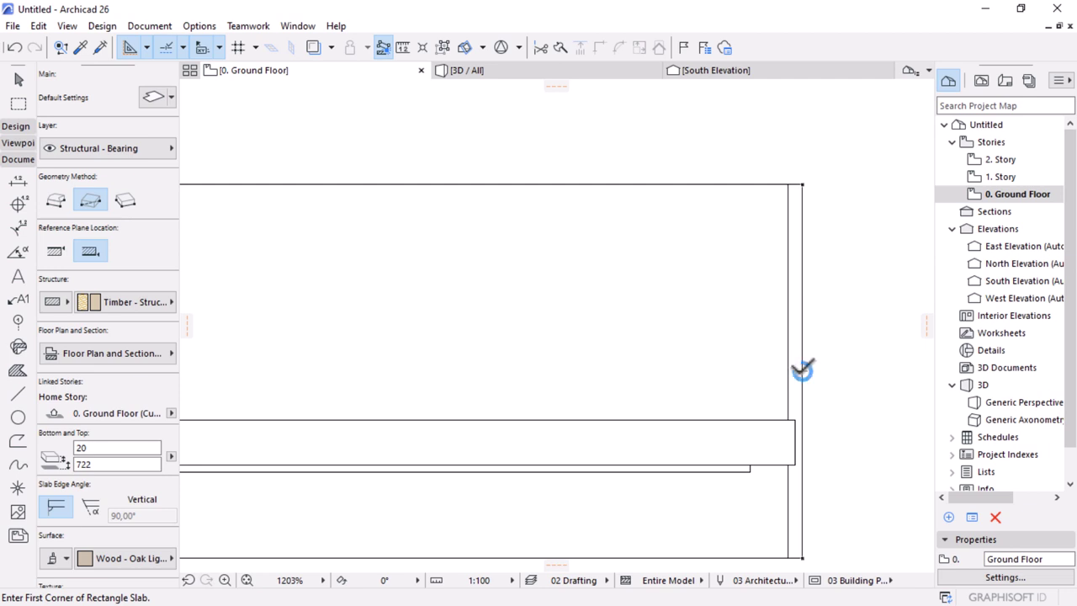
click(749, 371)
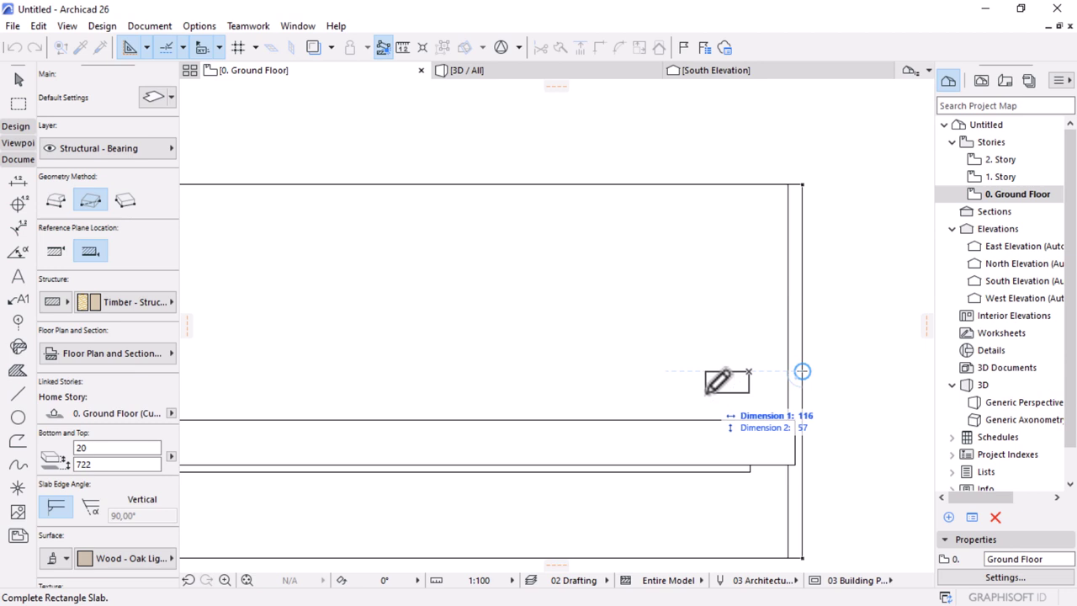
text(100)
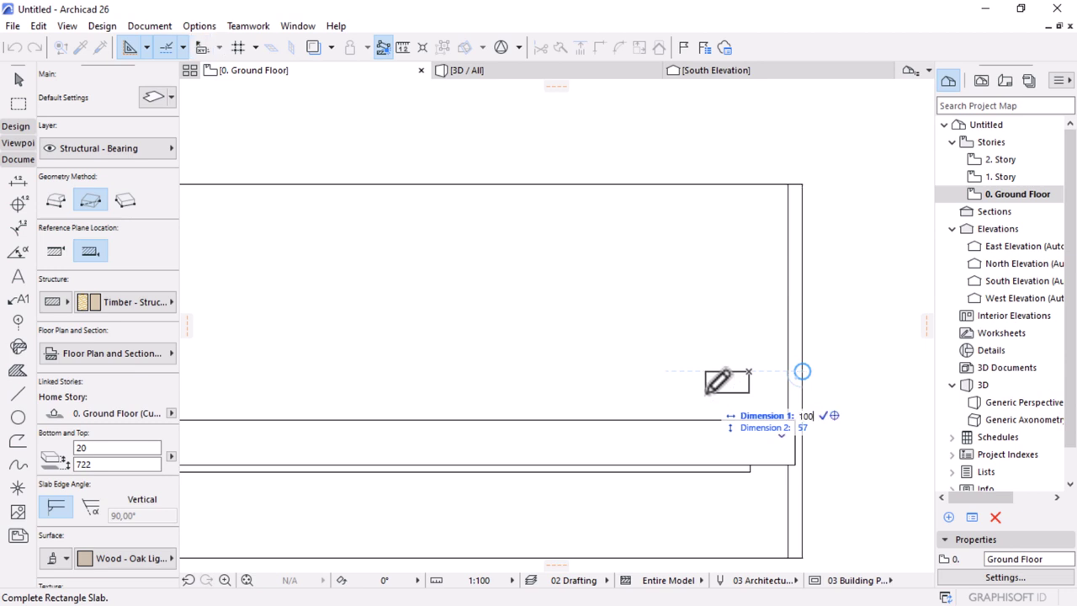
key(Tab)
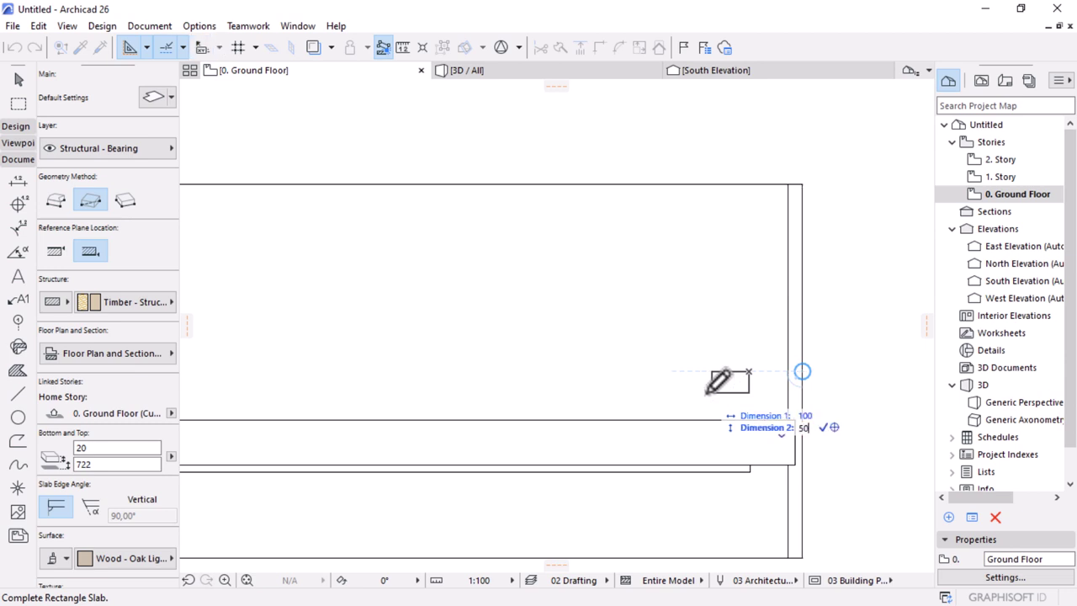
text(50)
key(Return)
scroll(704, 295, down, 3)
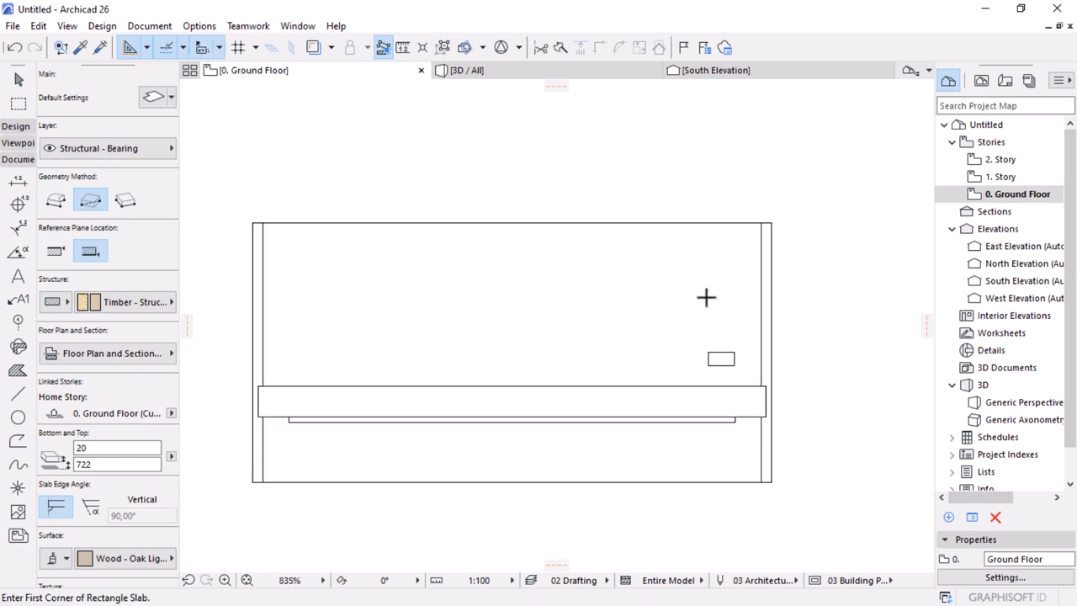
scroll(732, 359, up, 2)
key(Escape)
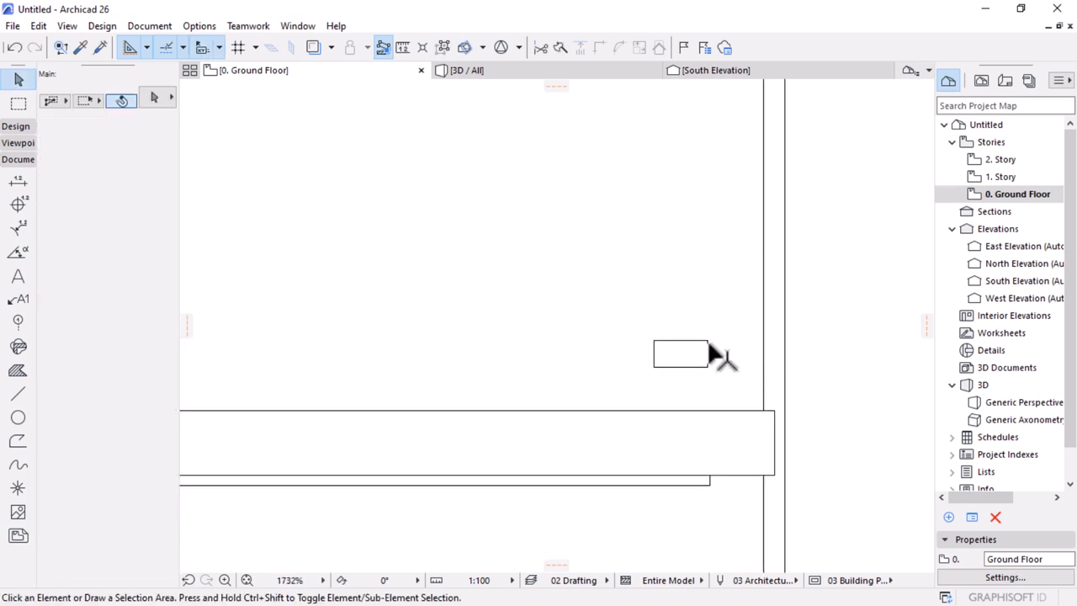
Step: Move the small slab horizontally so its short edge touches the inner edge of the right-hand leg
click(709, 350)
key(ctrl+d)
click(707, 342)
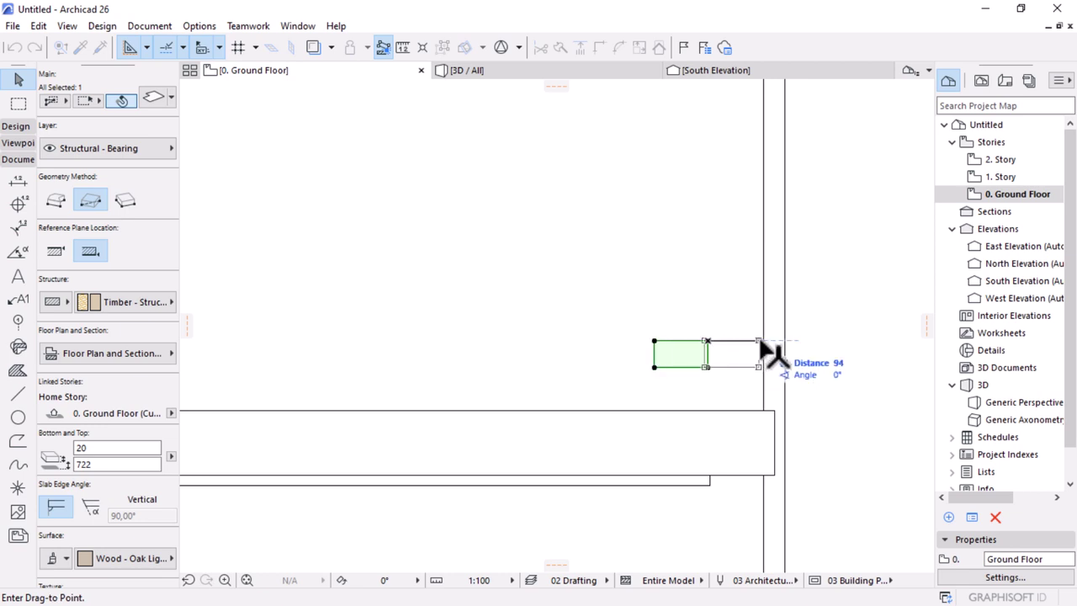
click(763, 341)
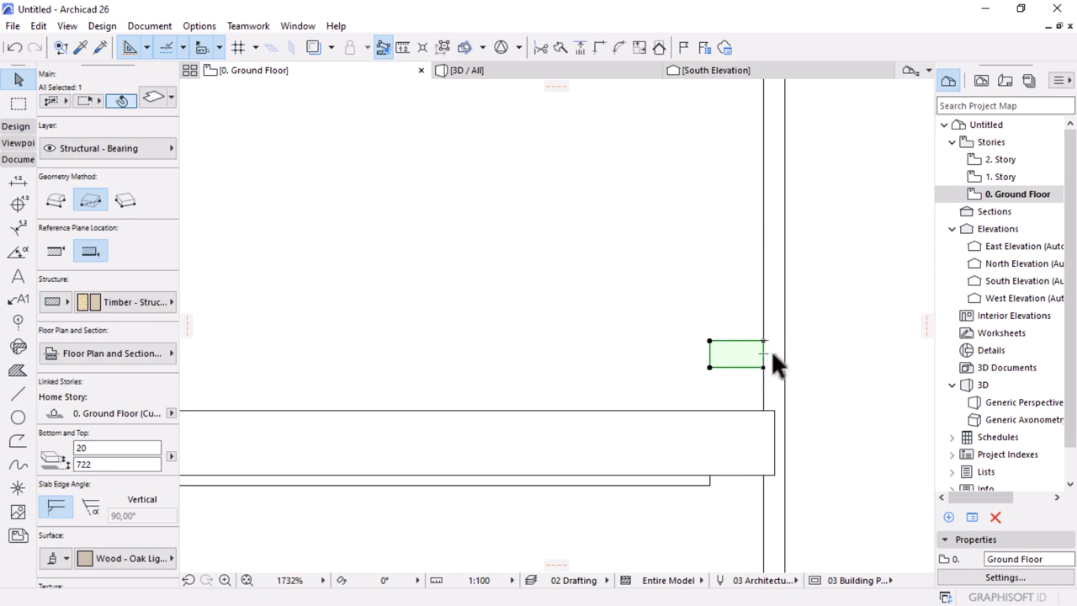
Step: Move the small slab vertically so its short edge's midpoint lines up with the middle of the table's width
scroll(781, 360, up, 1)
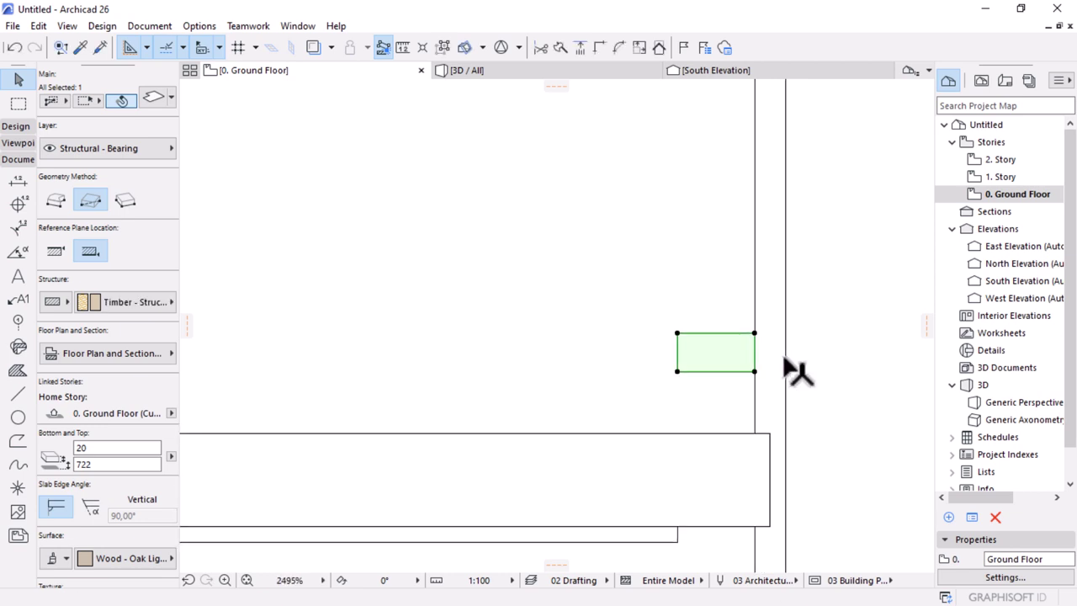
key(ctrl+d)
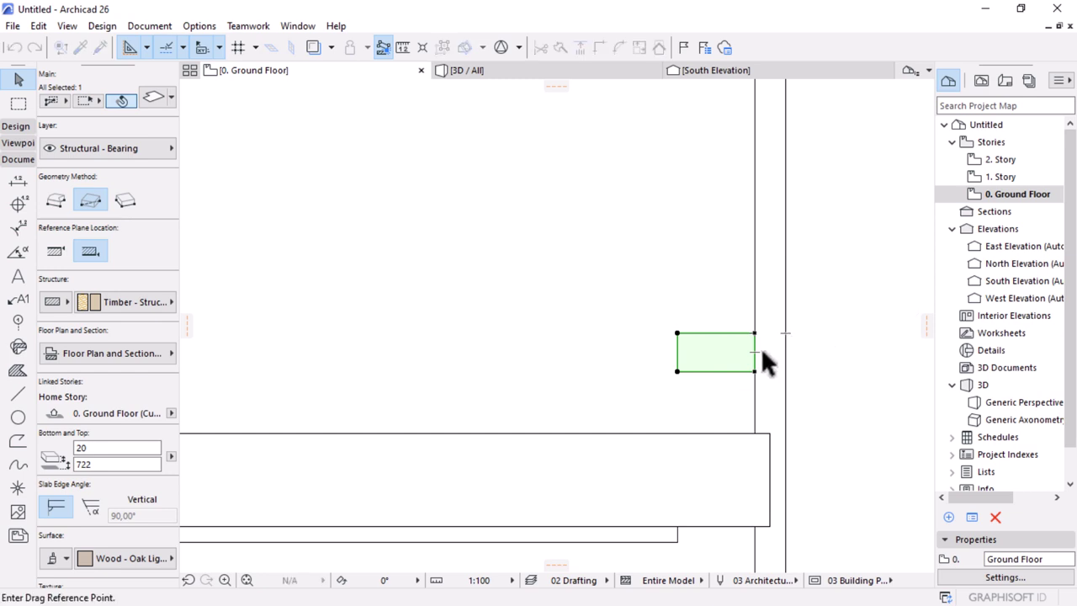
click(753, 346)
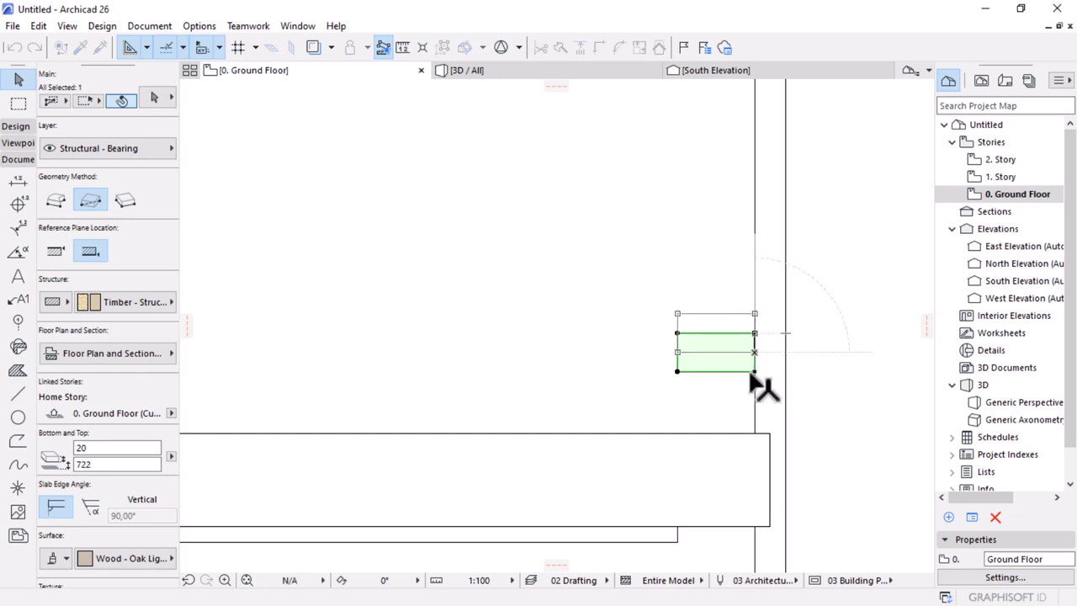
click(759, 384)
Step: Move the small slab 200 mm horizontally inward, away from the right-hand leg
scroll(816, 388, down, 2)
key(ctrl+d)
click(759, 313)
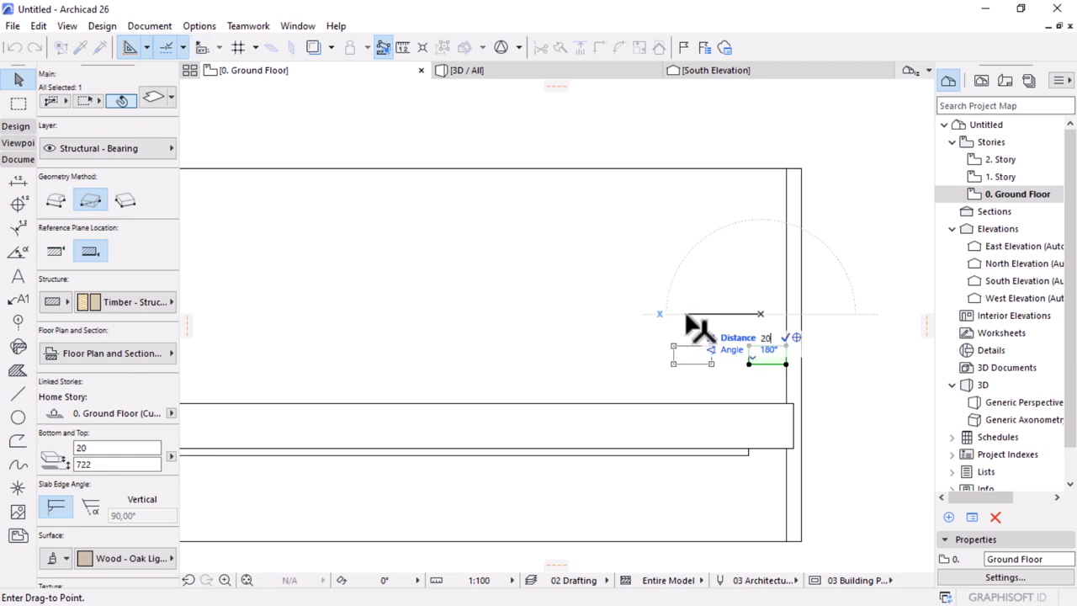
click(686, 315)
scroll(673, 387, down, 2)
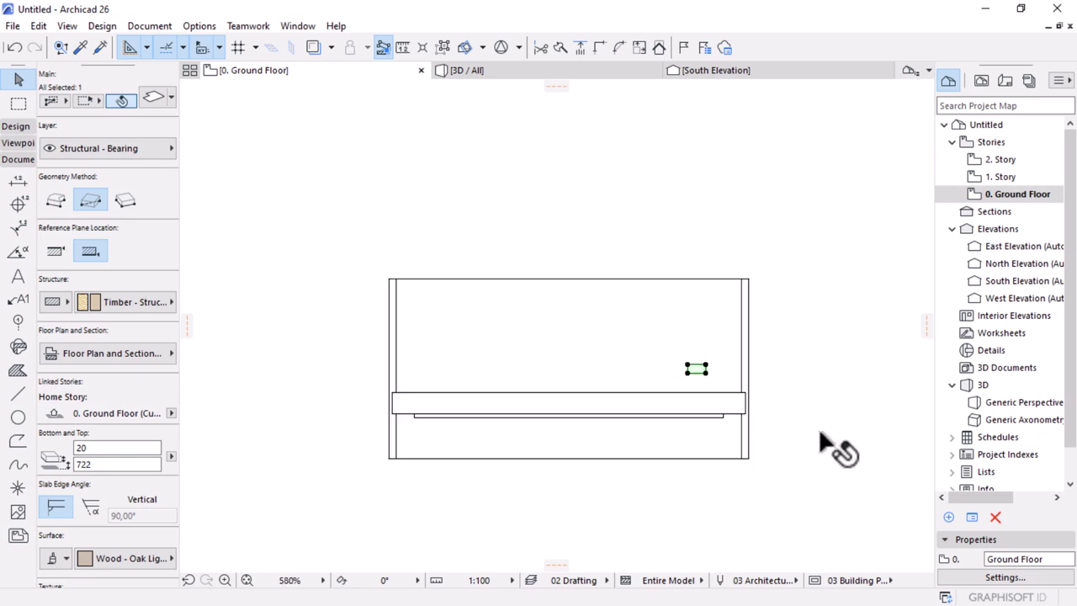
Step: Change the small slab's building material to Steel - Structural
scroll(783, 384, up, 6)
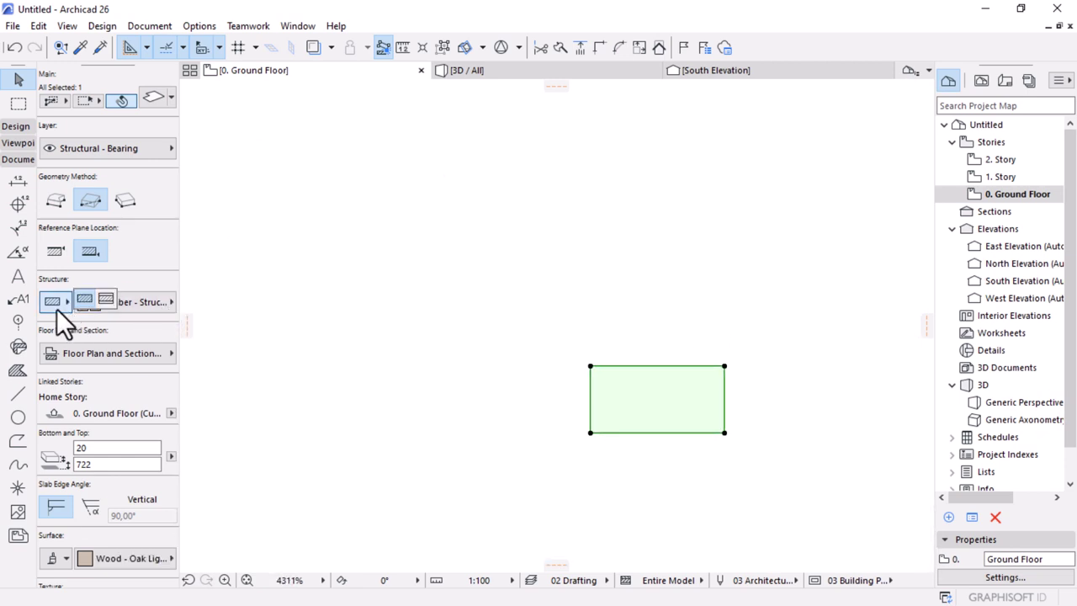
click(148, 305)
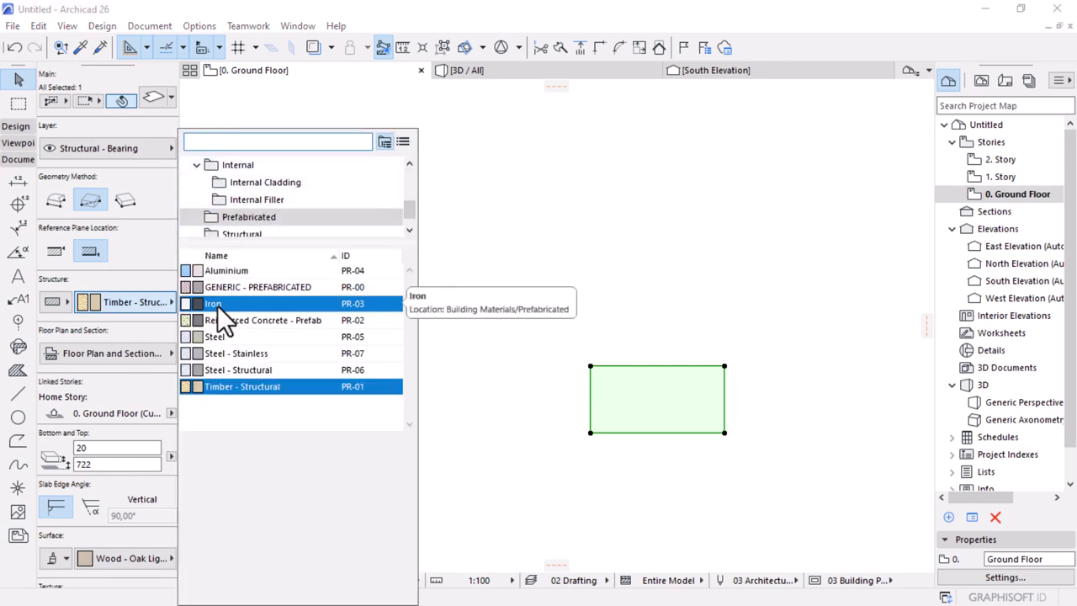
click(228, 365)
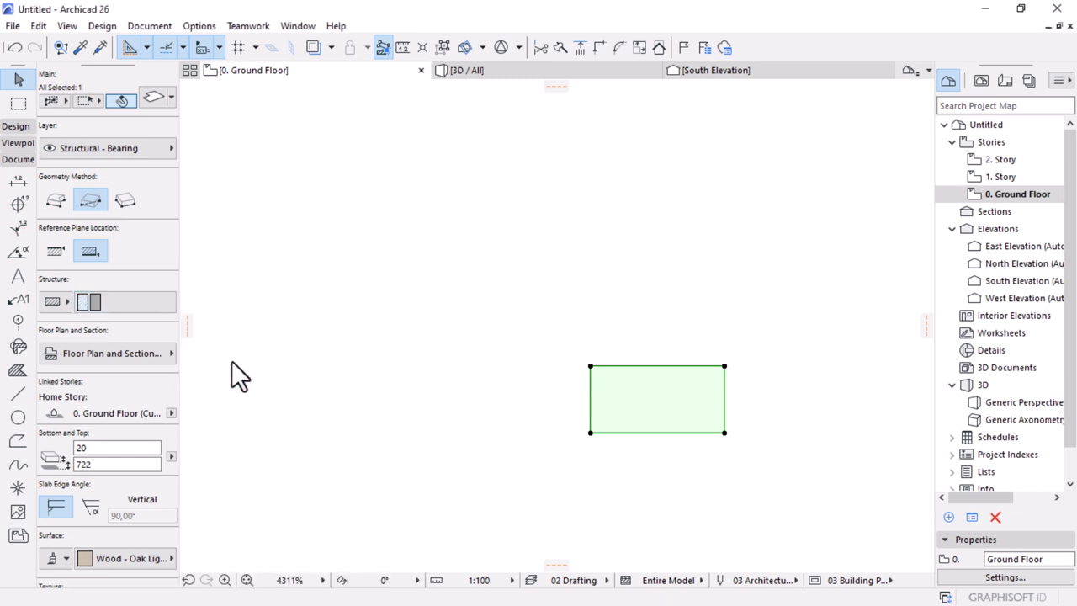
scroll(698, 437, up, 2)
scroll(795, 459, up, 2)
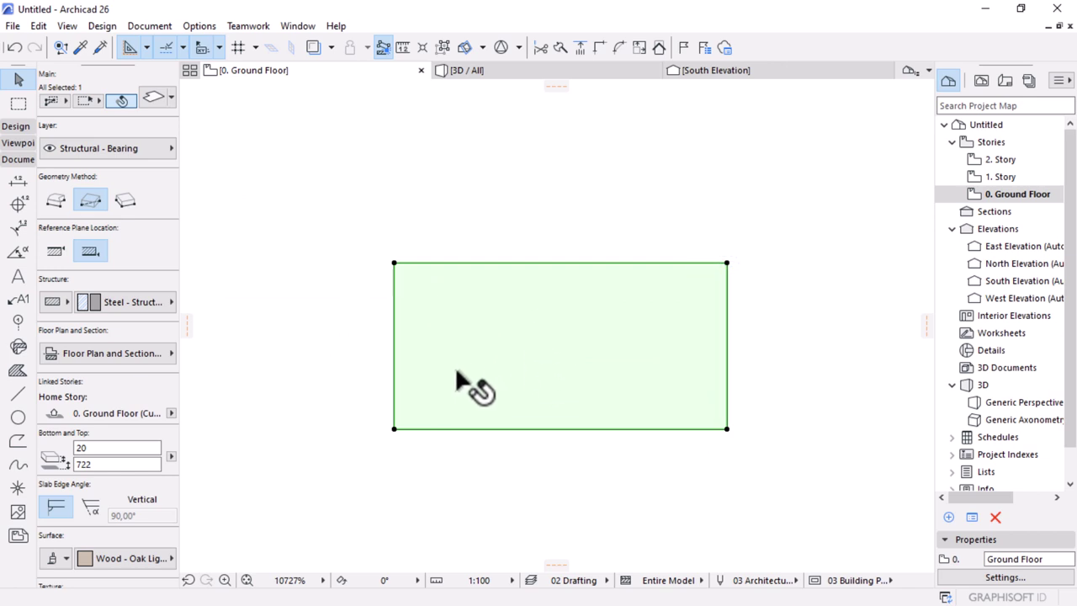
Step: Activate the Circle tool for drawing on the small steel slab
click(18, 417)
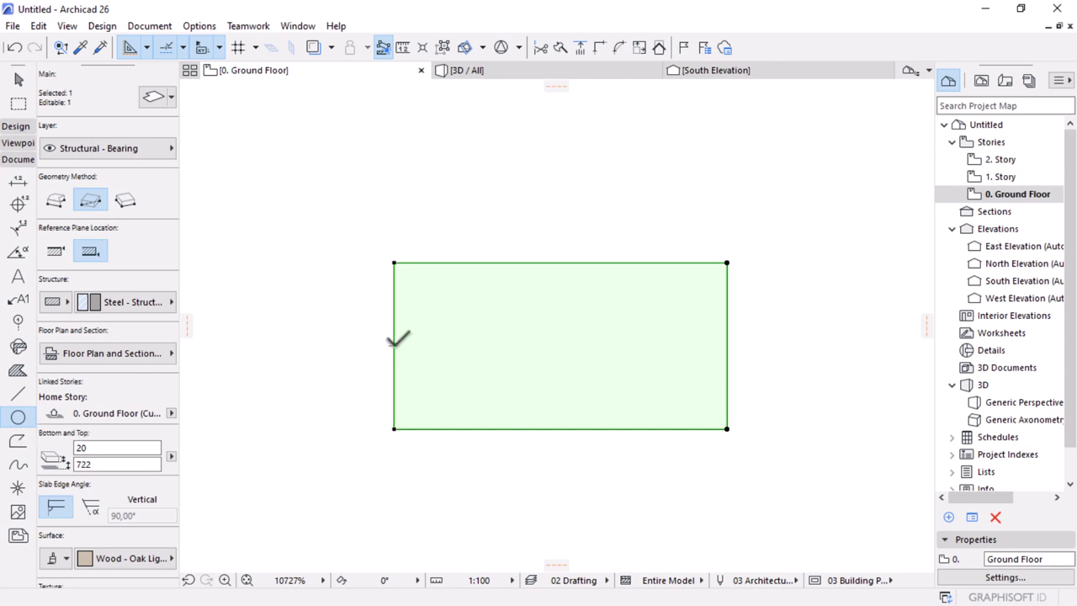
key(ctrl+m)
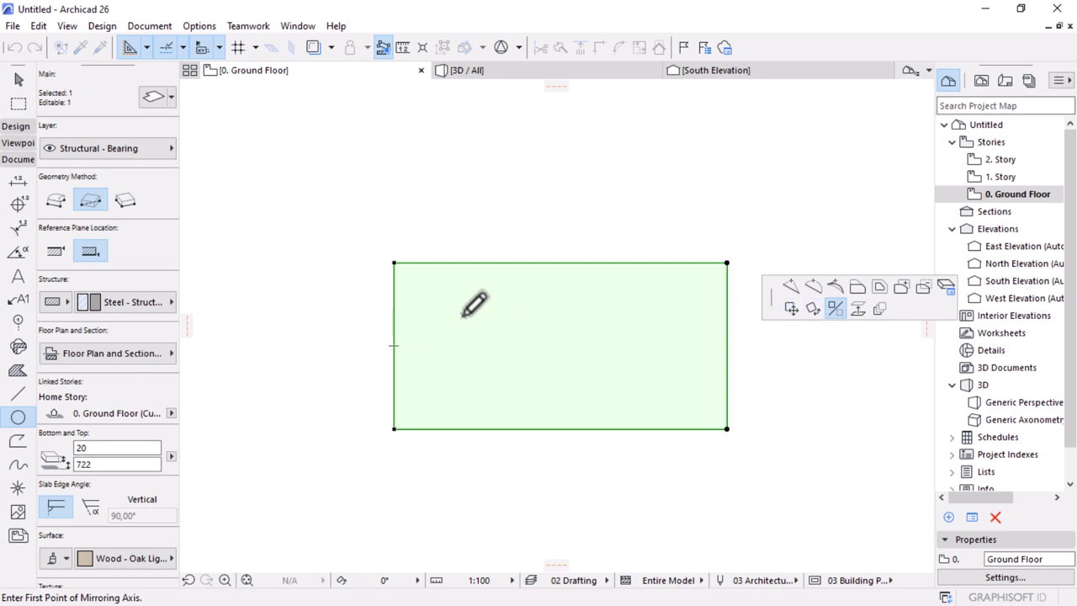
click(357, 372)
key(Escape)
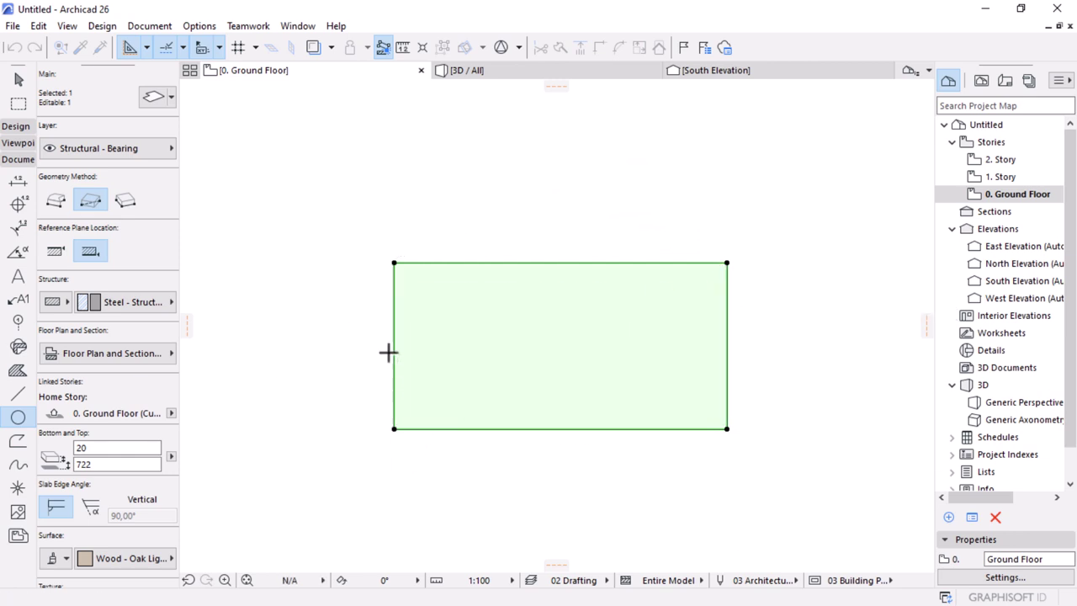
key(Escape)
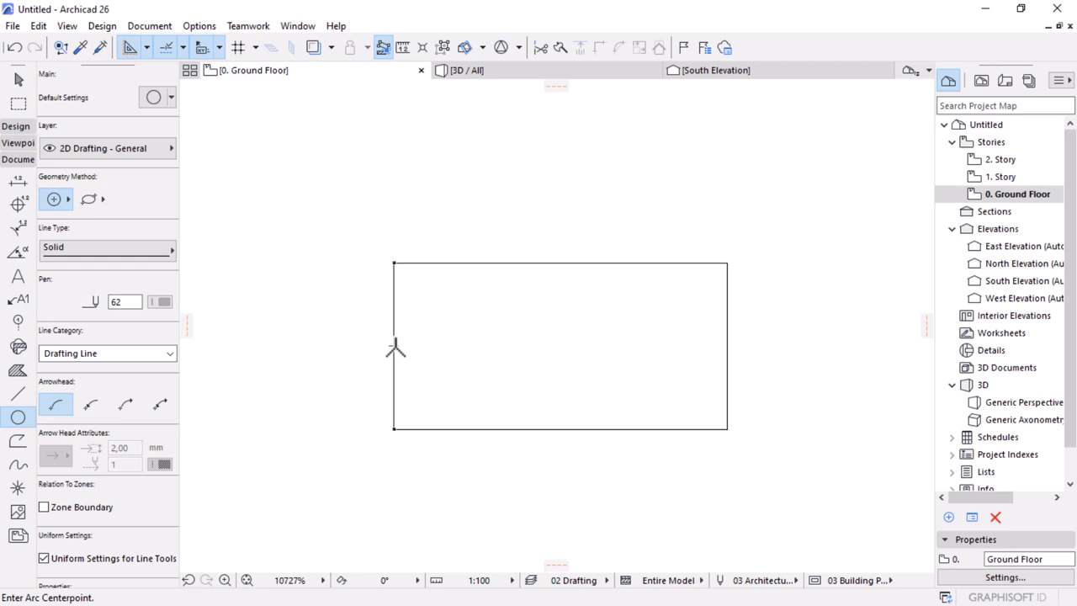
Step: Draw a full circle with a 20 mm radius centred on the midpoint of the small slab's left short edge, and select it
click(394, 346)
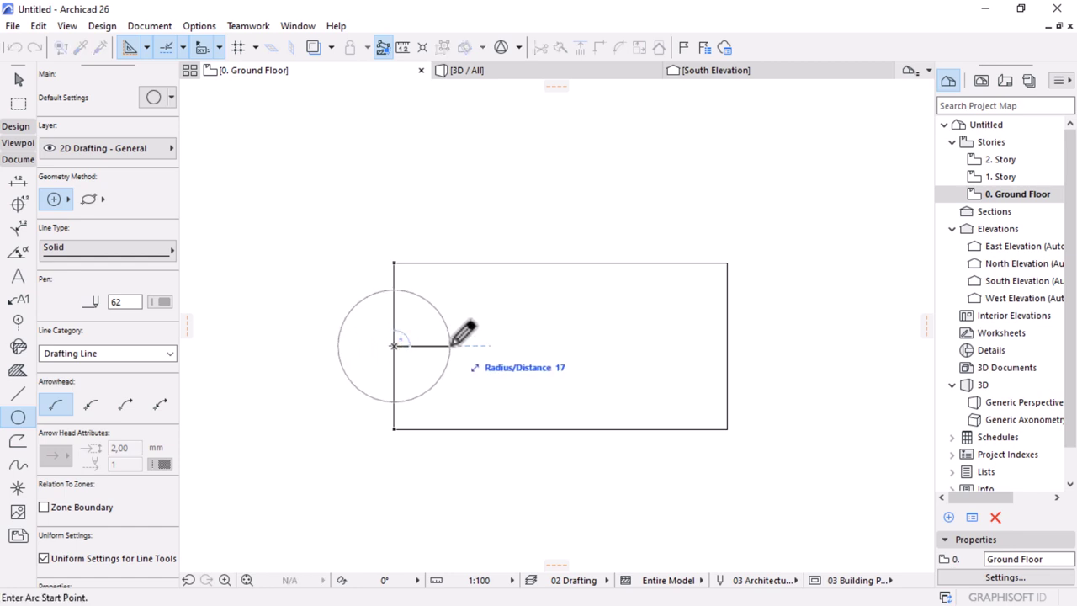
text(20)
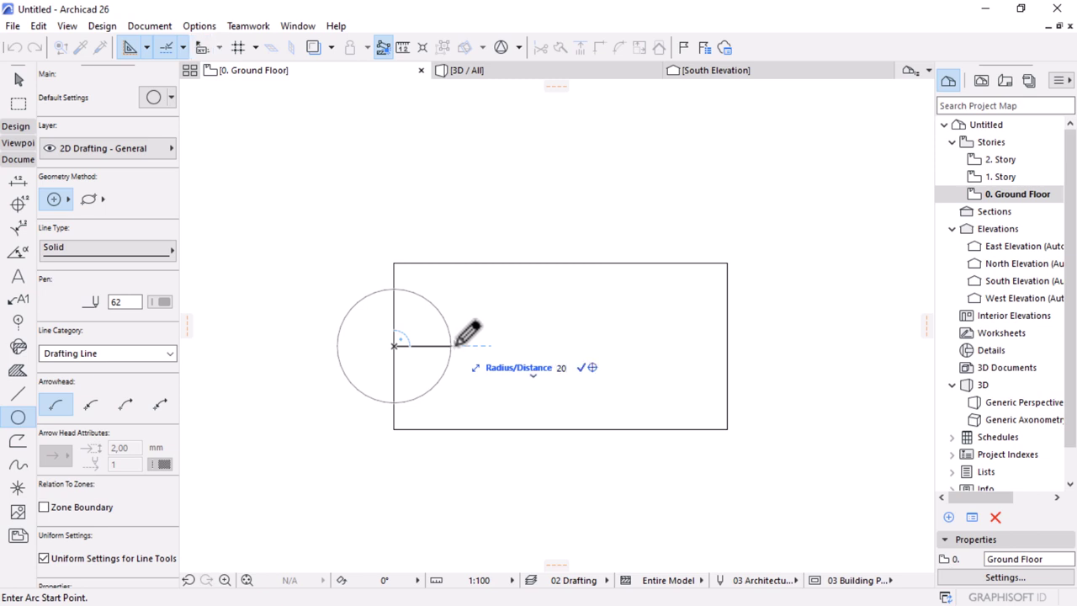
key(Return)
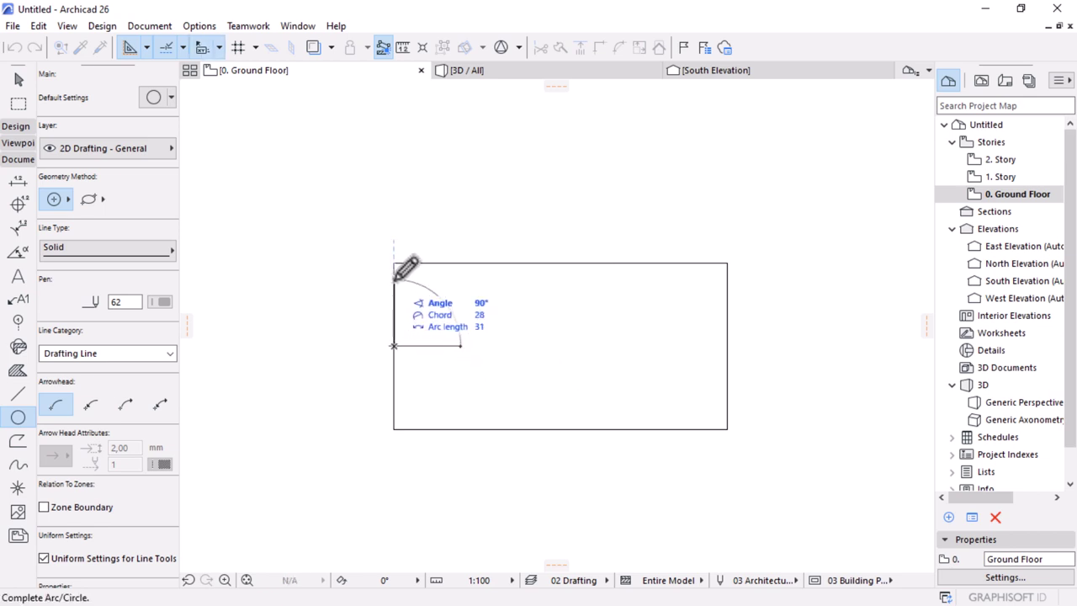
click(461, 343)
shift+click(461, 354)
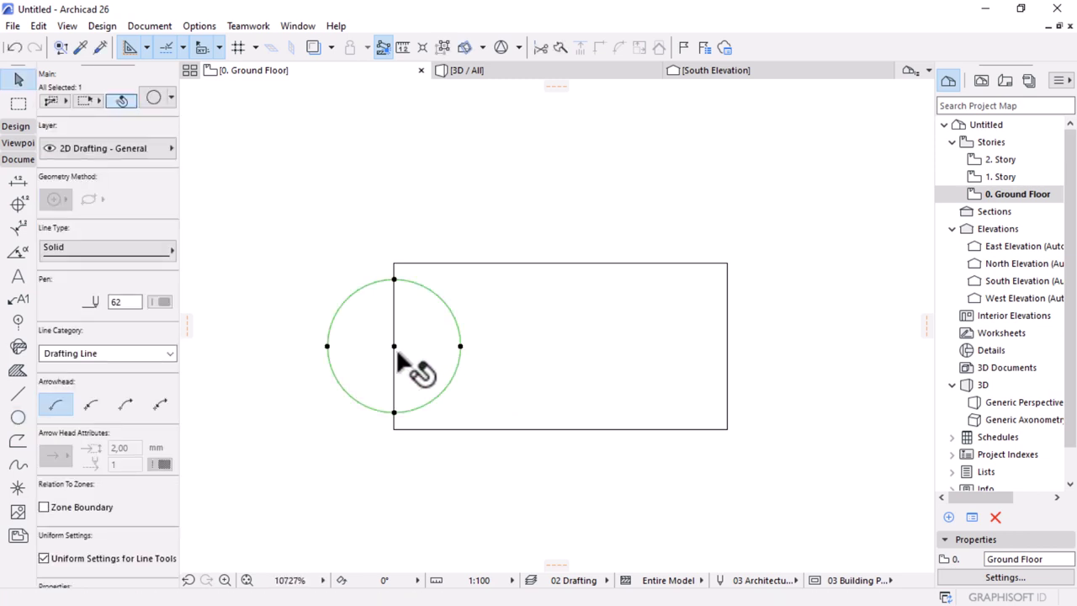
Step: Move the circle 20 mm into the small slab so its outermost point touches the slab's left short edge
click(327, 345)
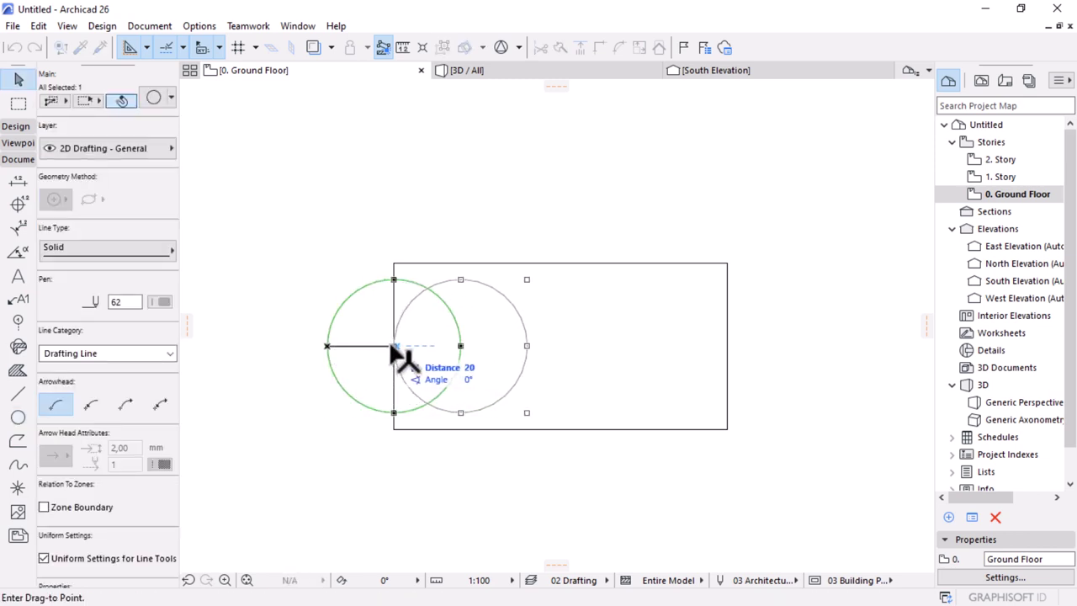
click(392, 346)
click(356, 352)
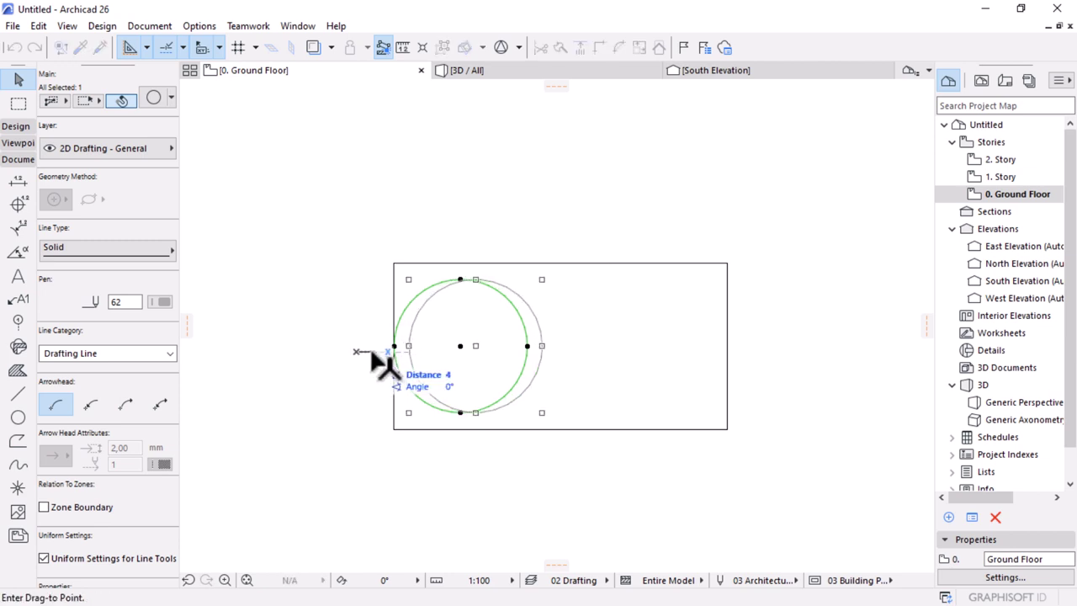
key(Escape)
Step: Measure the gap between the circle's lowest point and the small slab's long edge, and shift the circle 5 mm further into the slab
key(m)
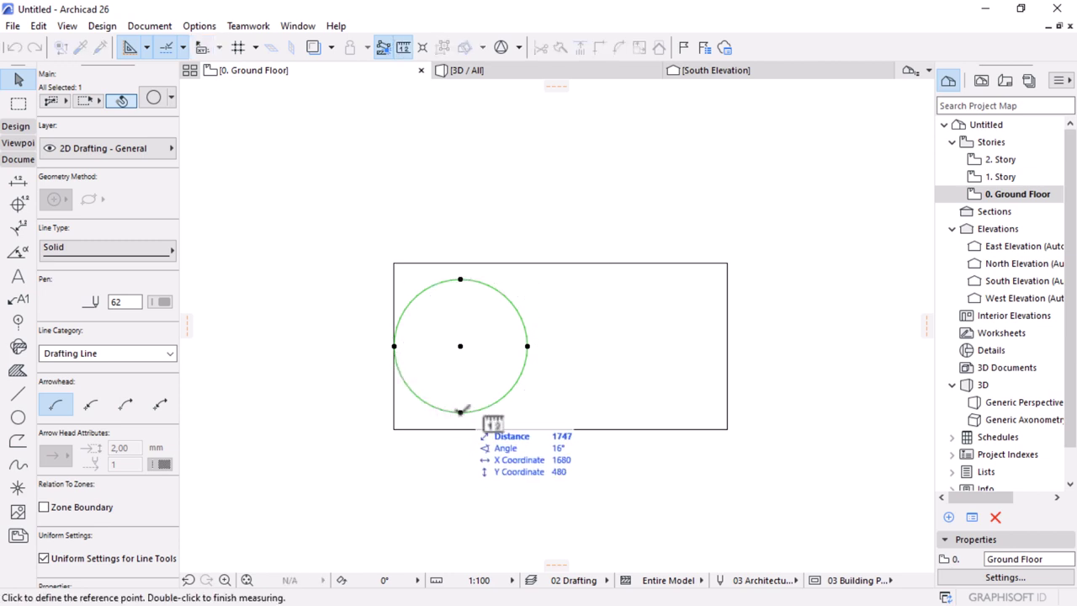
click(460, 413)
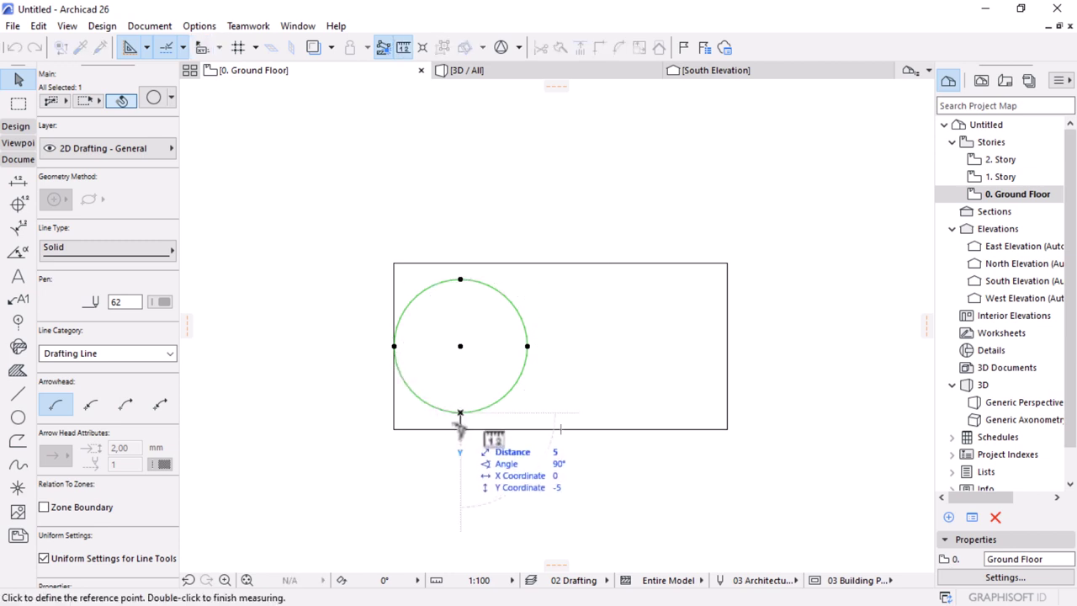
key(ctrl+d)
click(275, 383)
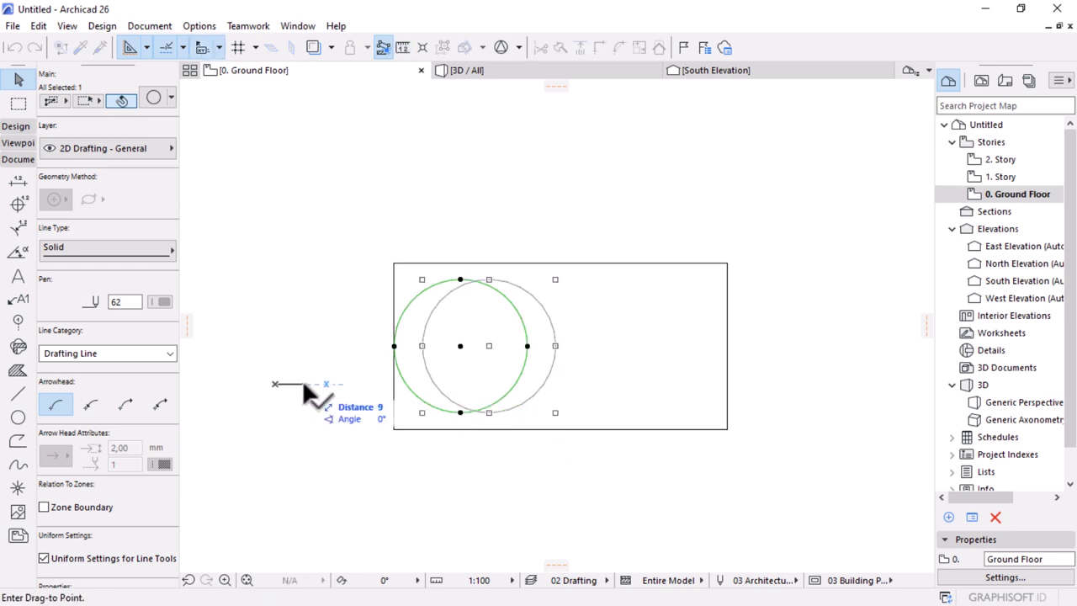
text(0)
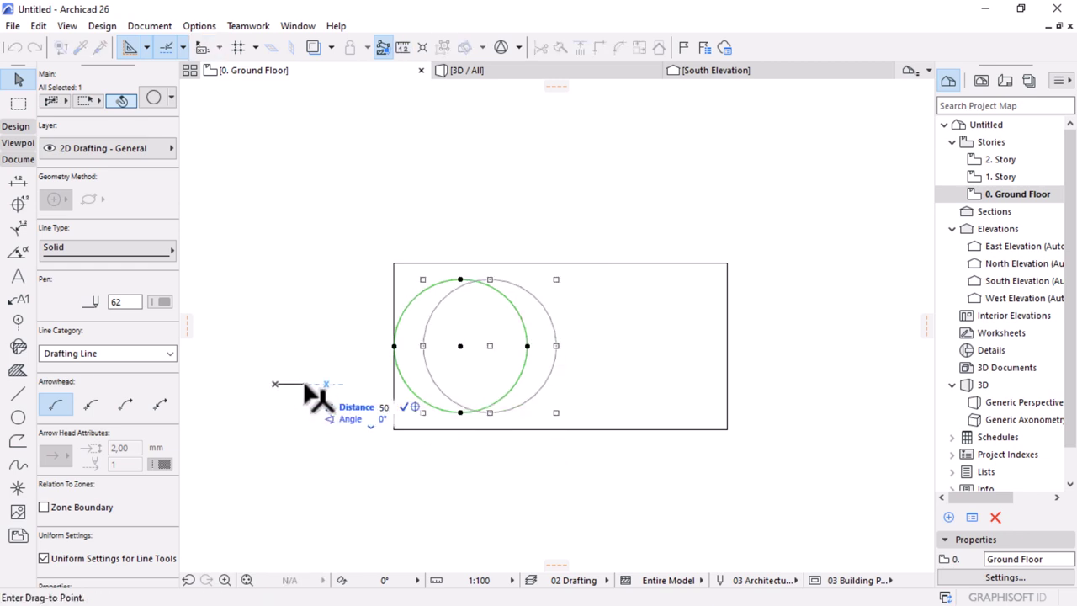
key(Return)
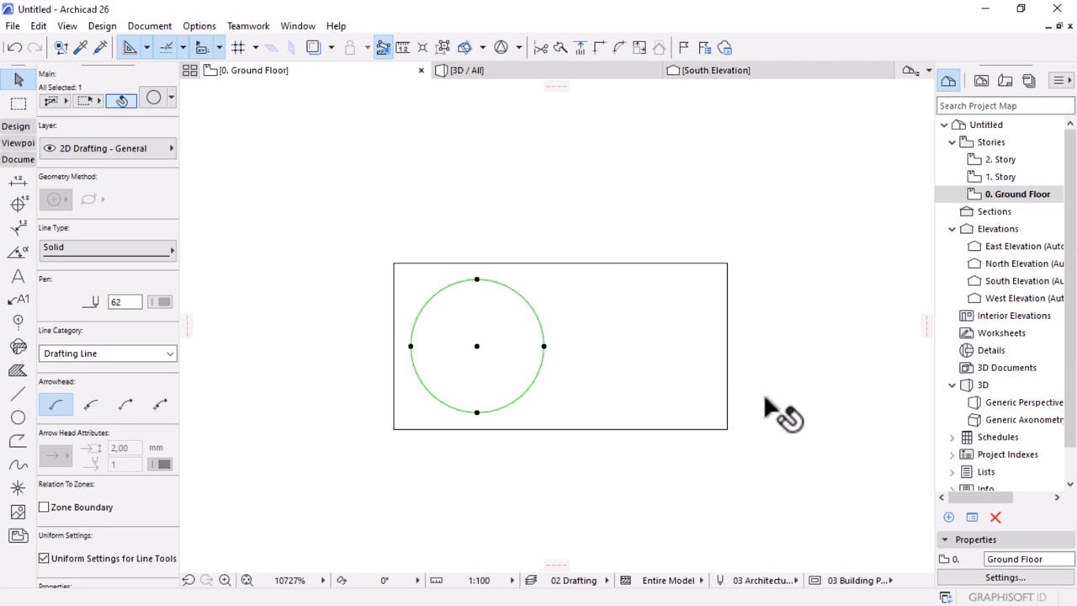
click(613, 341)
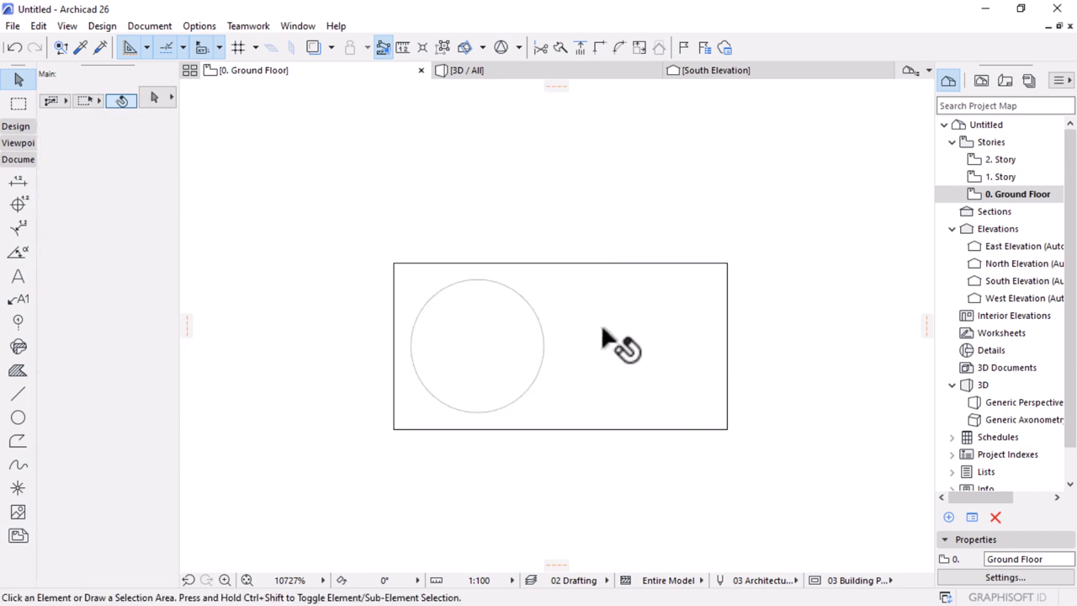
Step: Subtract the circle's outline from the small steel slab to cut a round hole through it
click(725, 261)
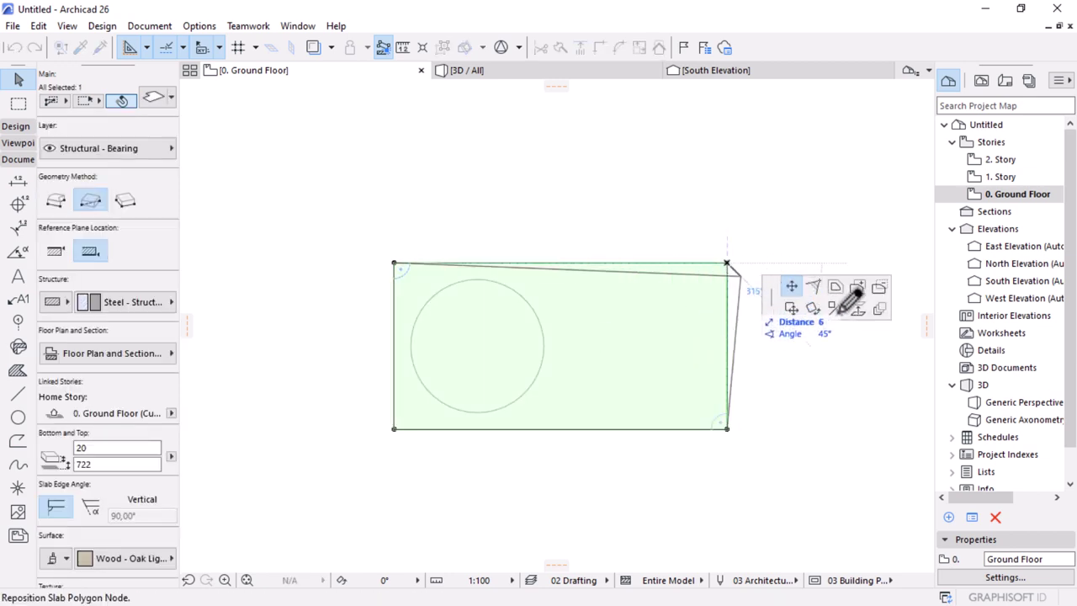
click(880, 286)
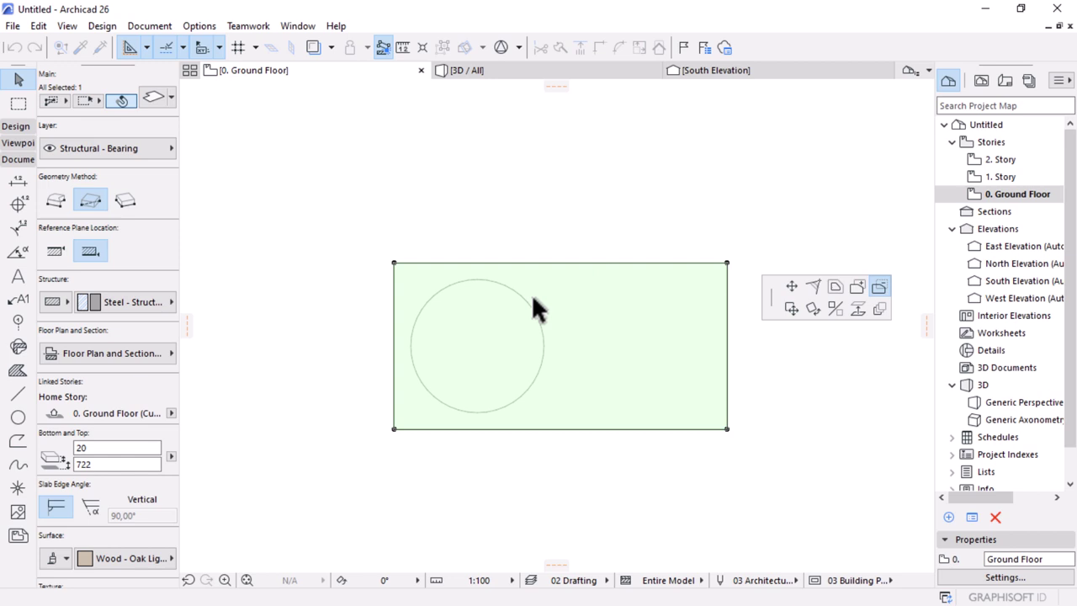
key(space)
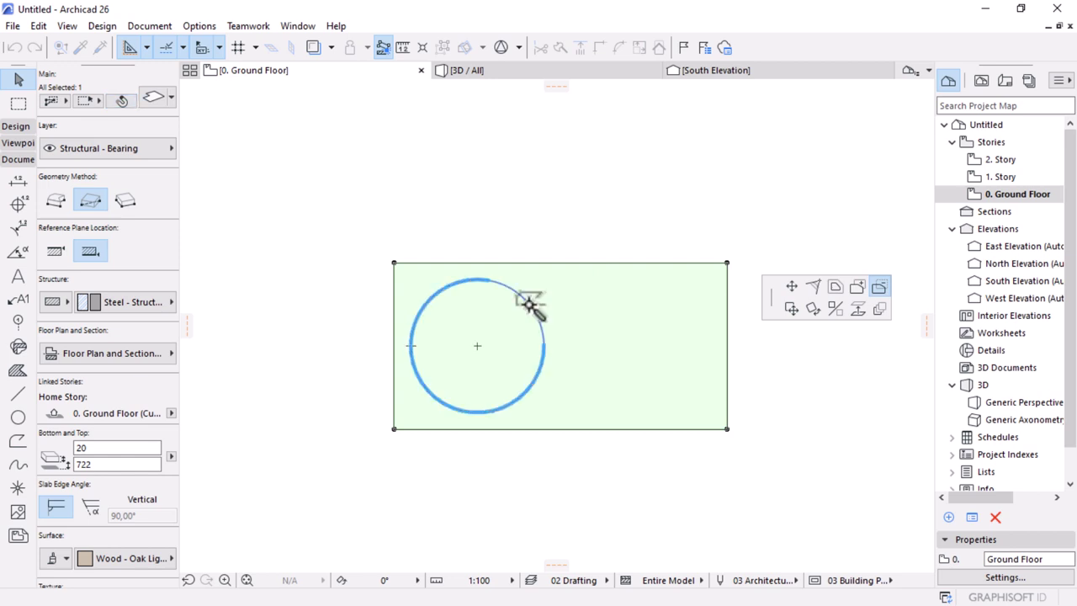
click(529, 303)
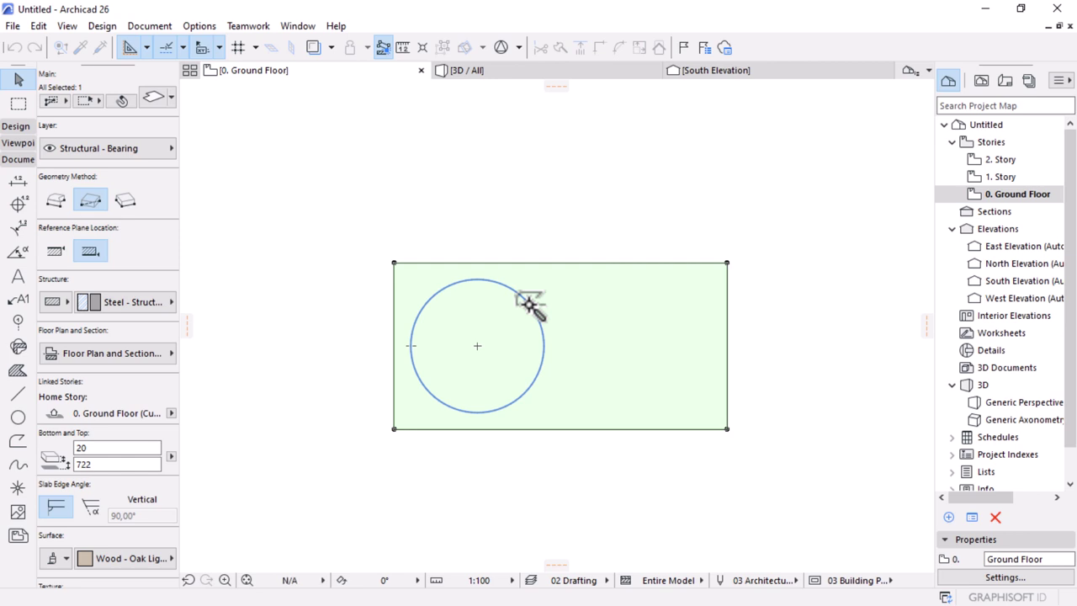
click(778, 498)
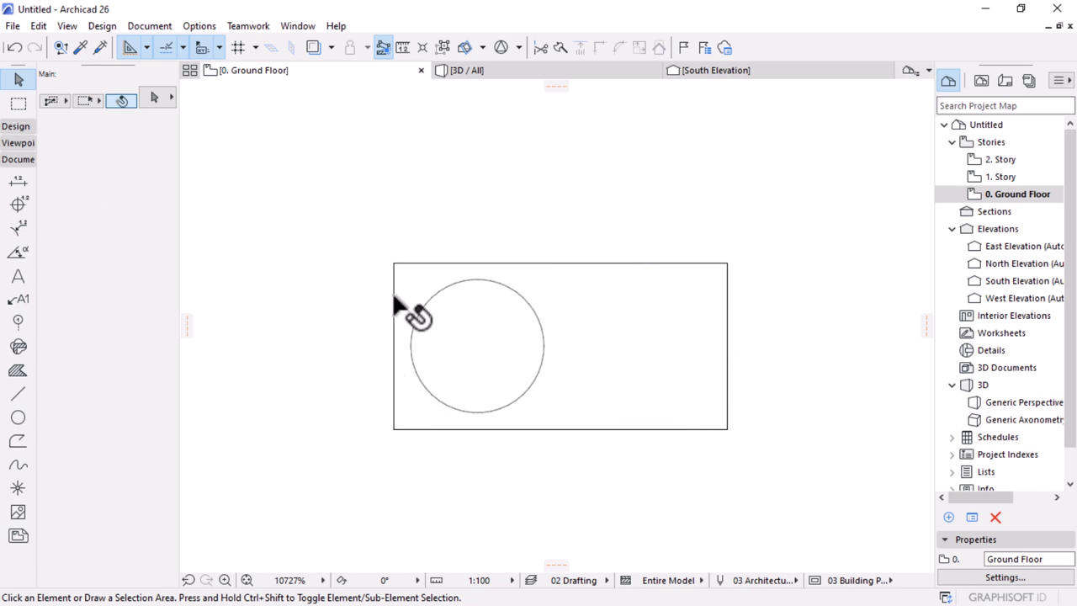
Step: Select the oak tabletop slab in the 3D view and bring up the ground floor plan with it selected
scroll(545, 306, down, 3)
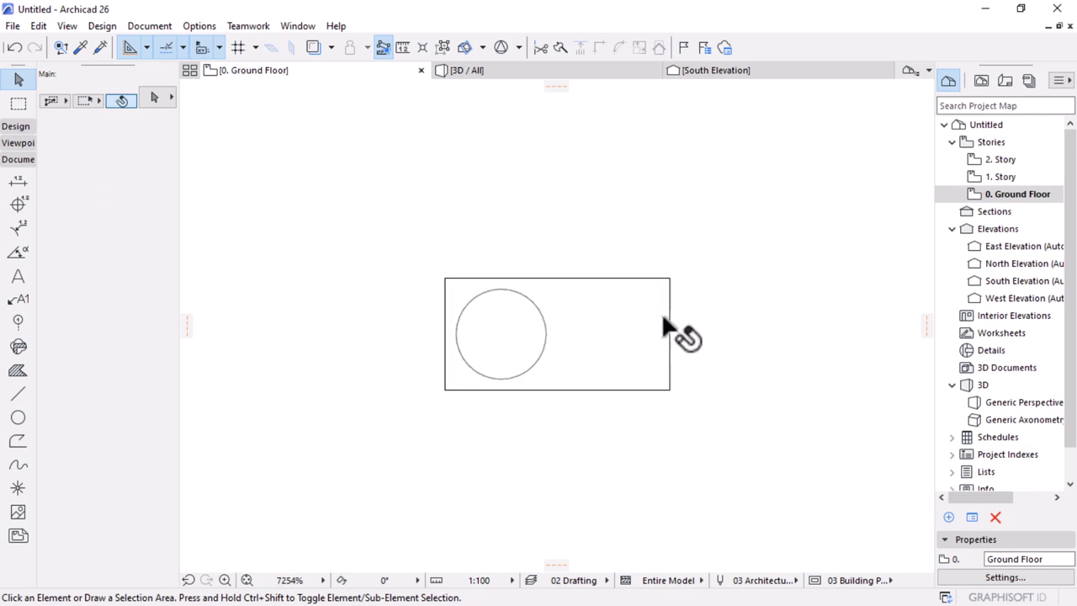
click(562, 72)
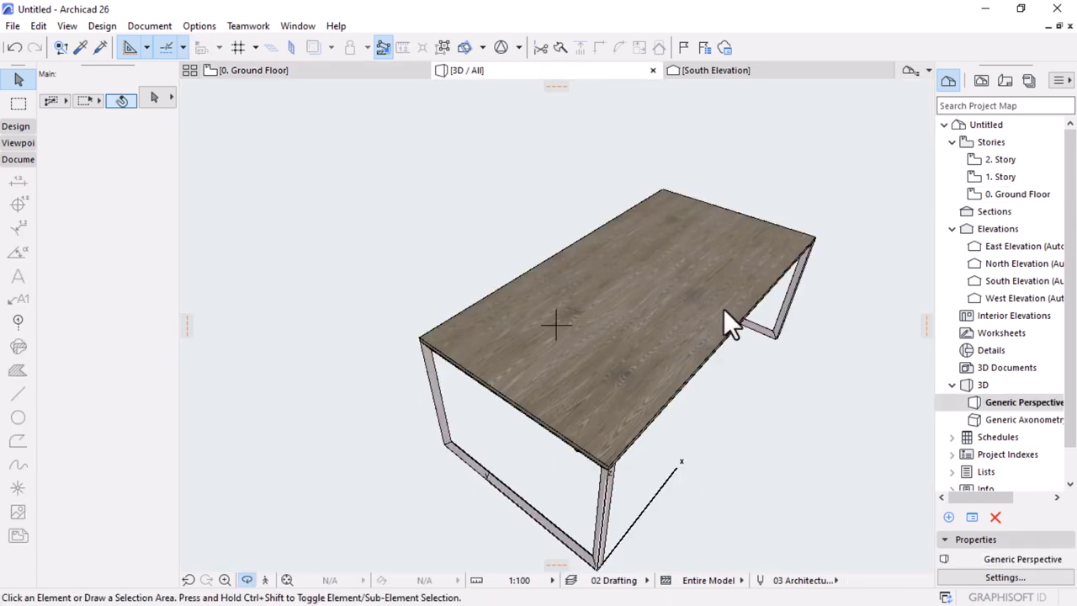
scroll(793, 197, up, 5)
scroll(781, 234, down, 2)
shift+middle_drag(780, 234, 697, 373)
click(637, 366)
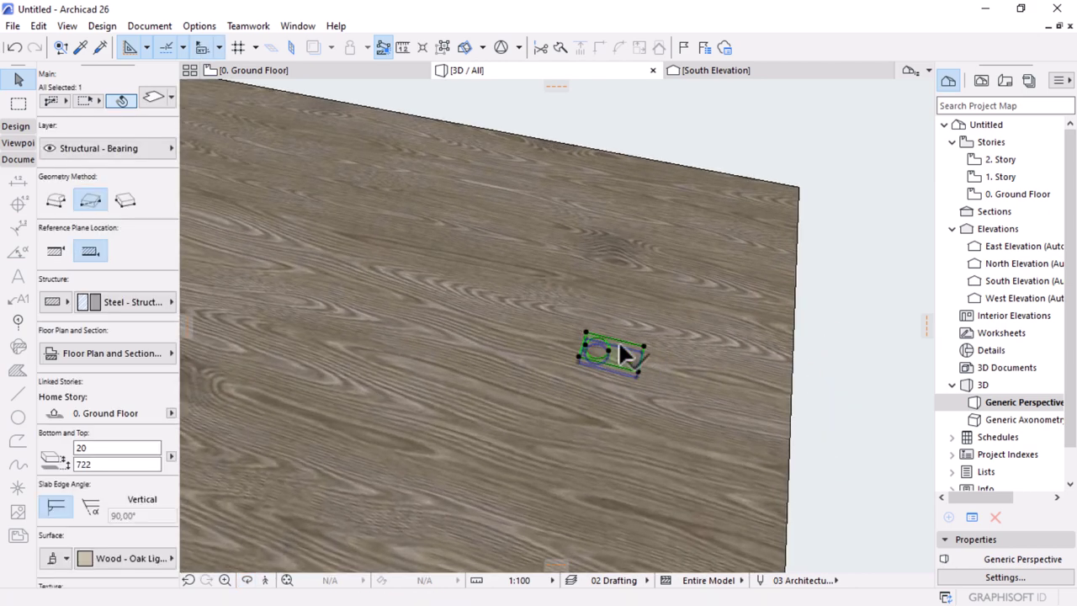
key(Escape)
click(731, 329)
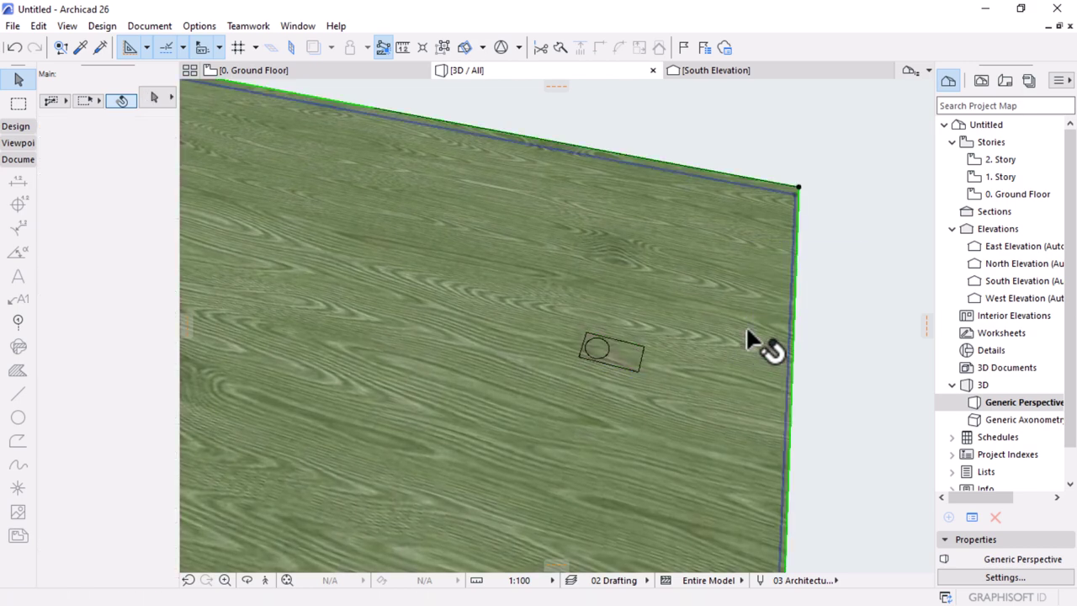
click(312, 71)
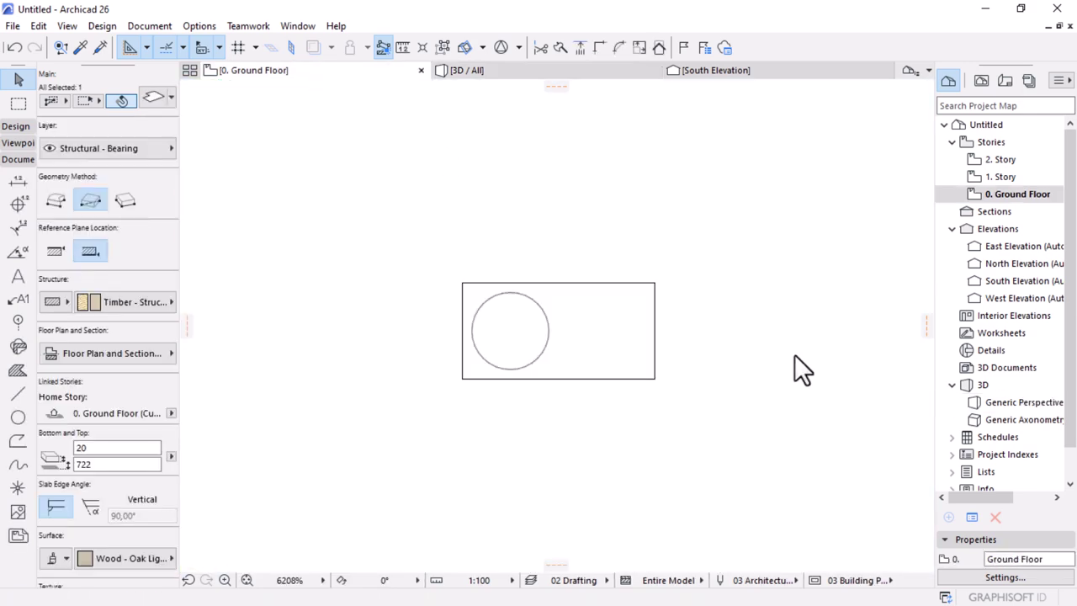
key(Delete)
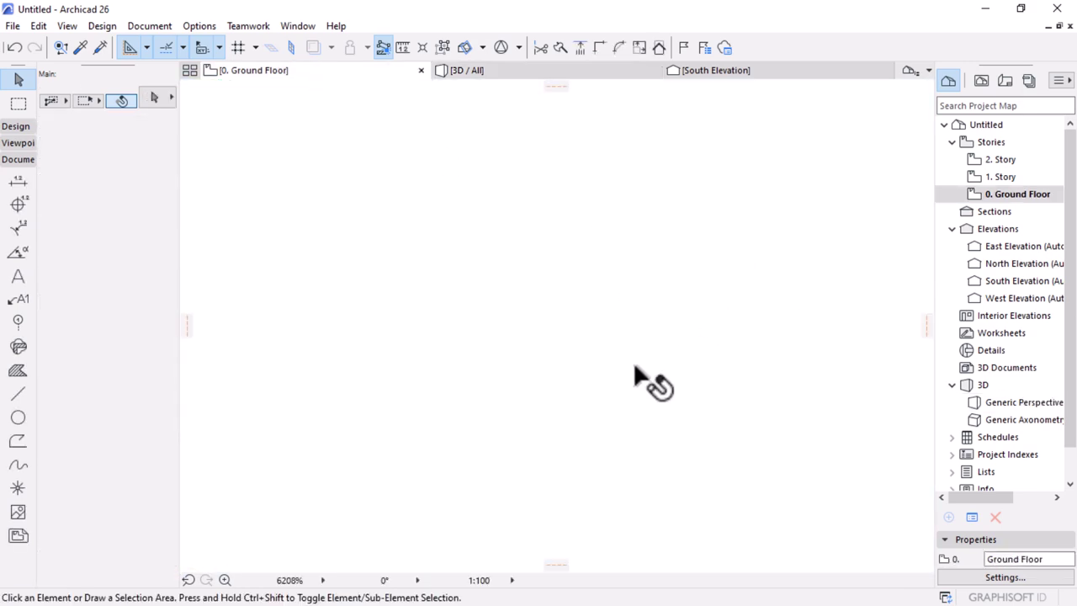
click(561, 335)
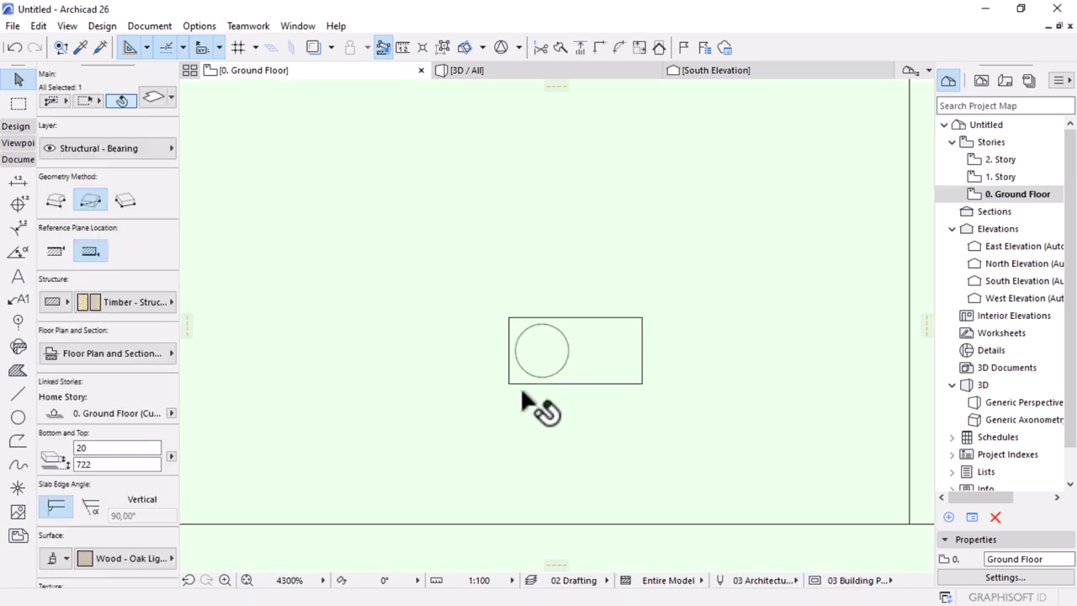
Step: Subtract the small steel slab's rectangular outline from the tabletop slab to cut a matching opening
scroll(524, 396, down, 10)
scroll(696, 384, up, 3)
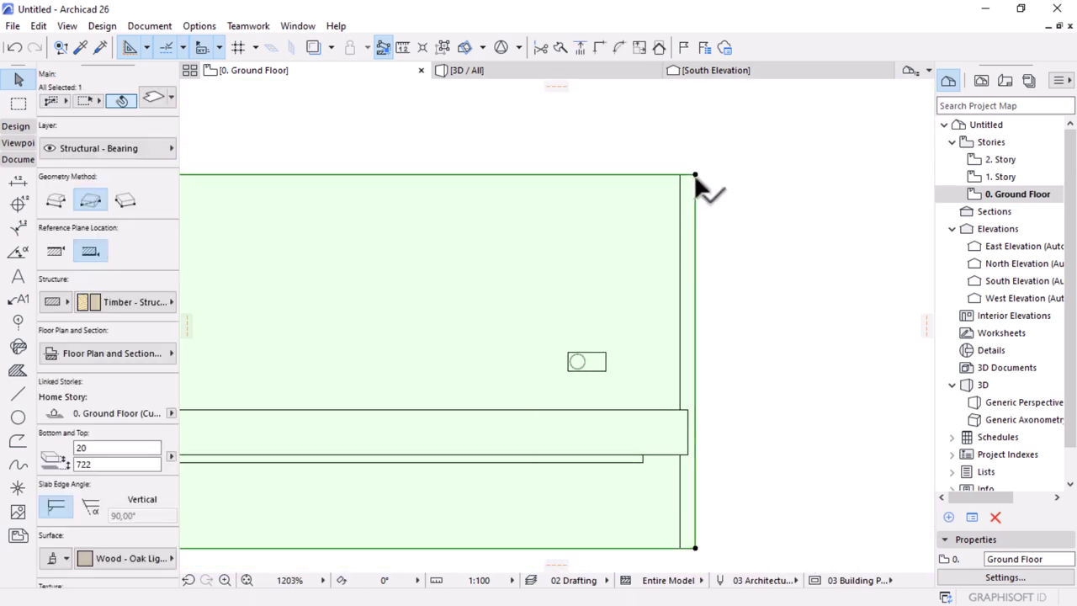
click(695, 174)
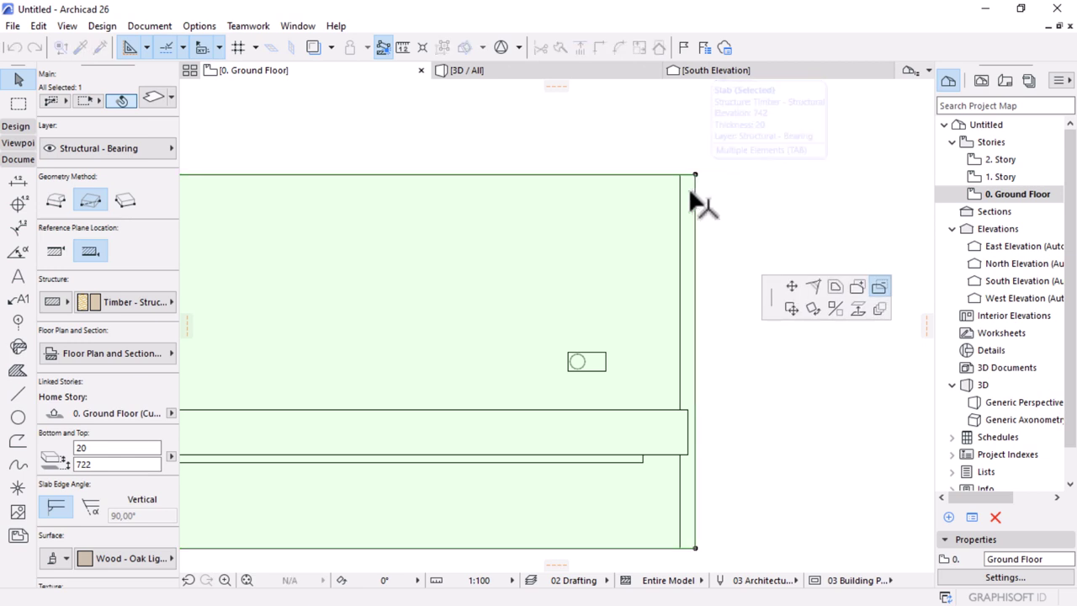
click(601, 371)
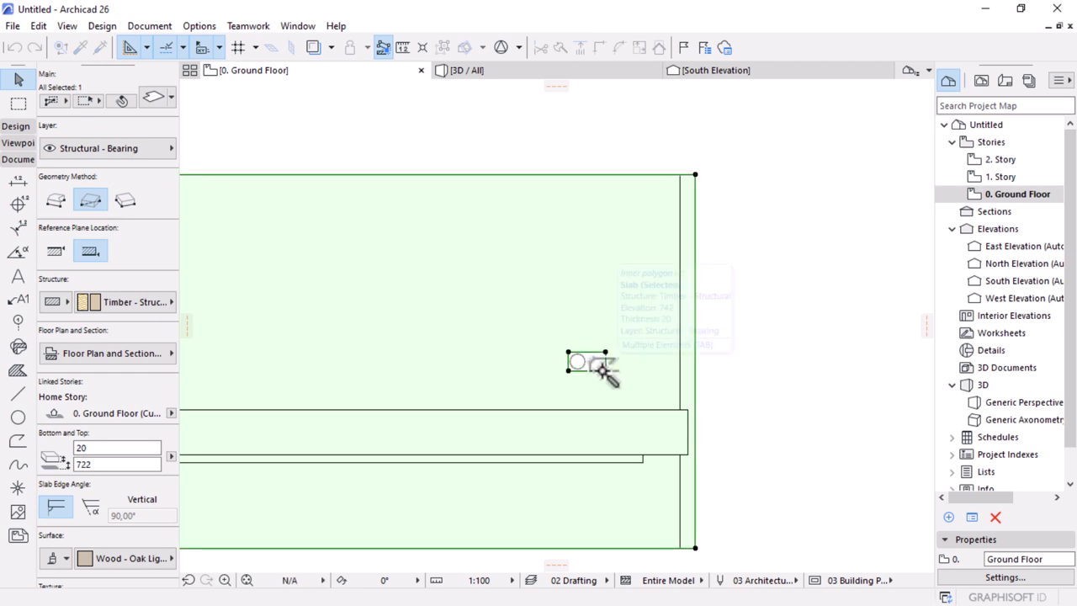
click(791, 444)
scroll(651, 348, up, 4)
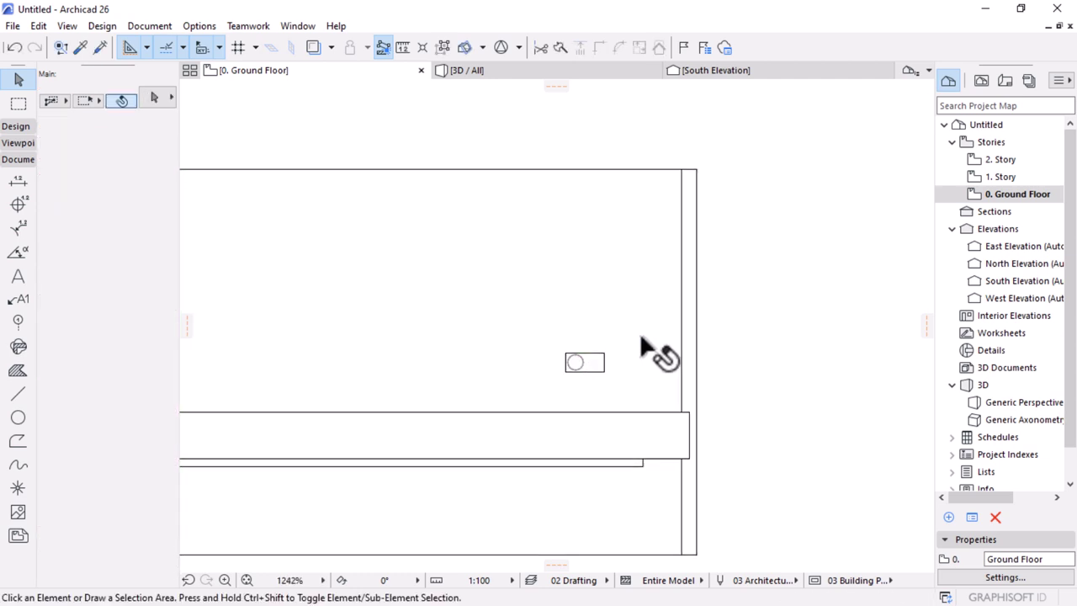
Step: Select the small steel slab in the 3D view and change its surface to Metal - Aluminium
click(528, 76)
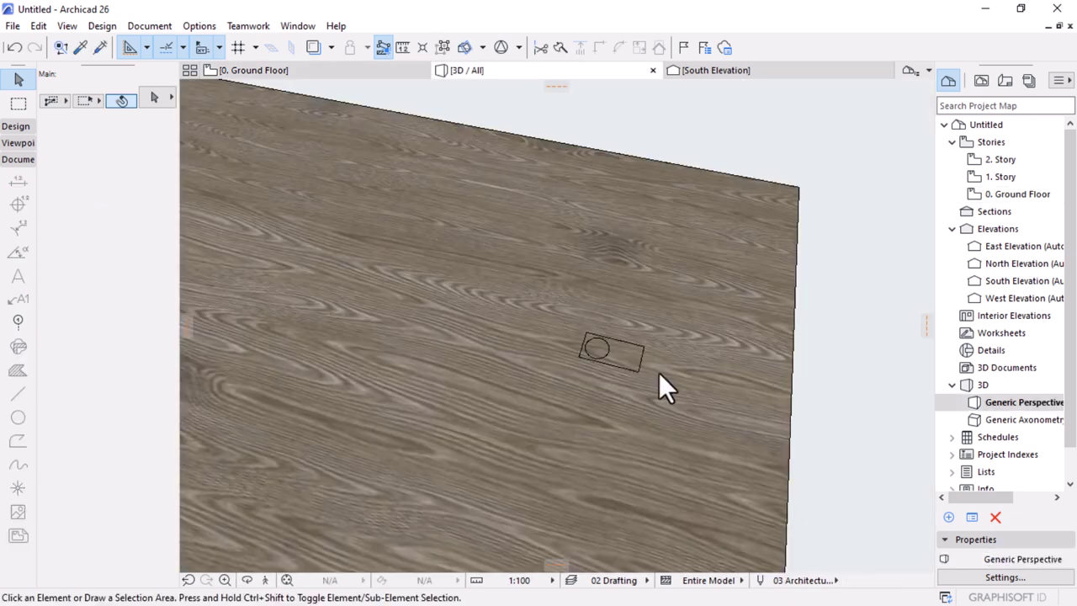
click(712, 327)
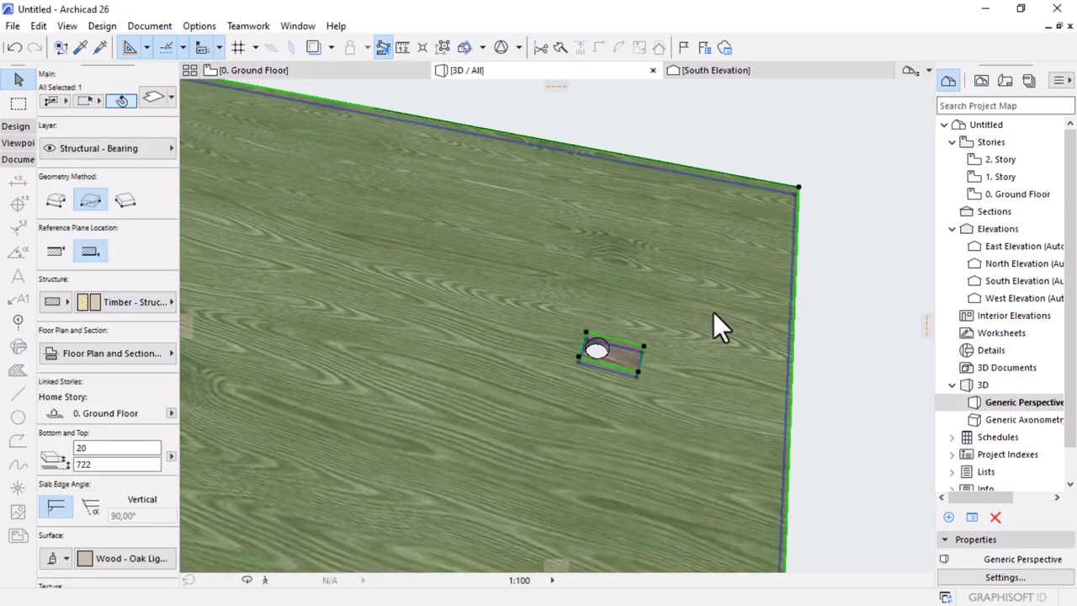
click(618, 357)
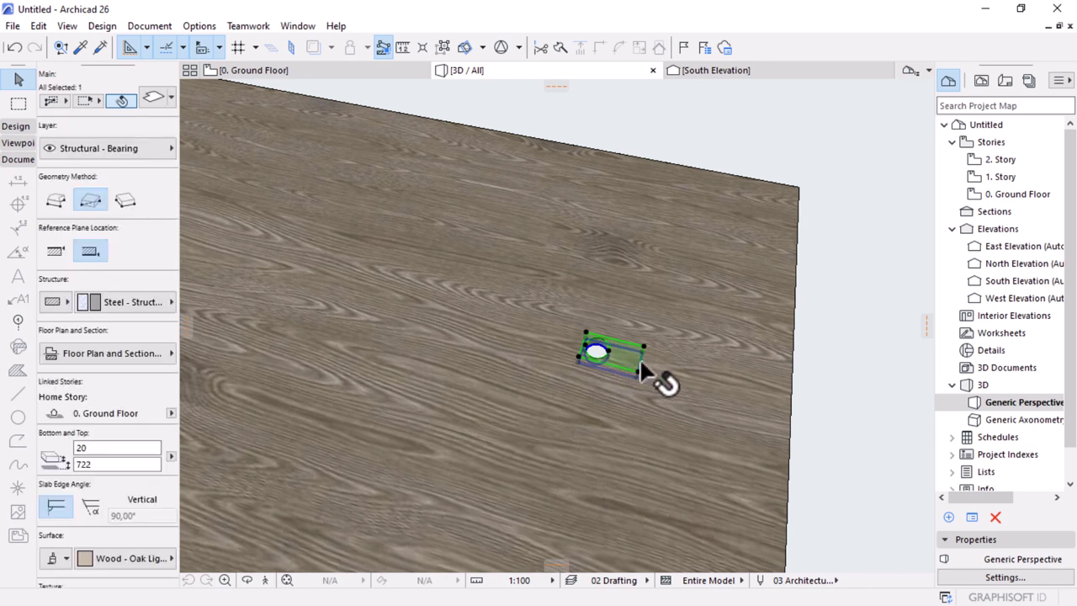
scroll(66, 490, down, 3)
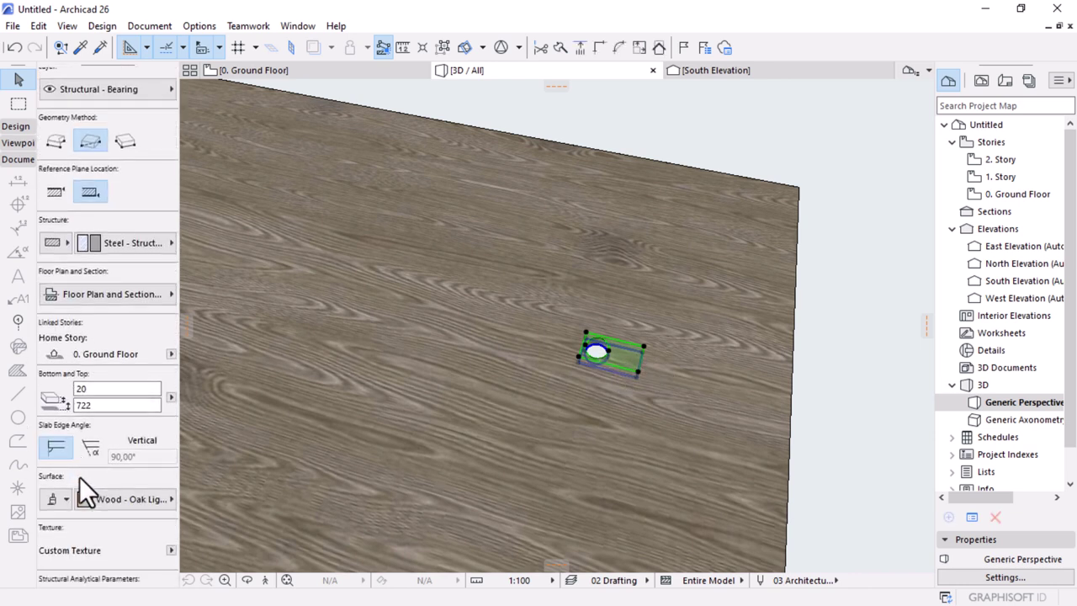
click(122, 497)
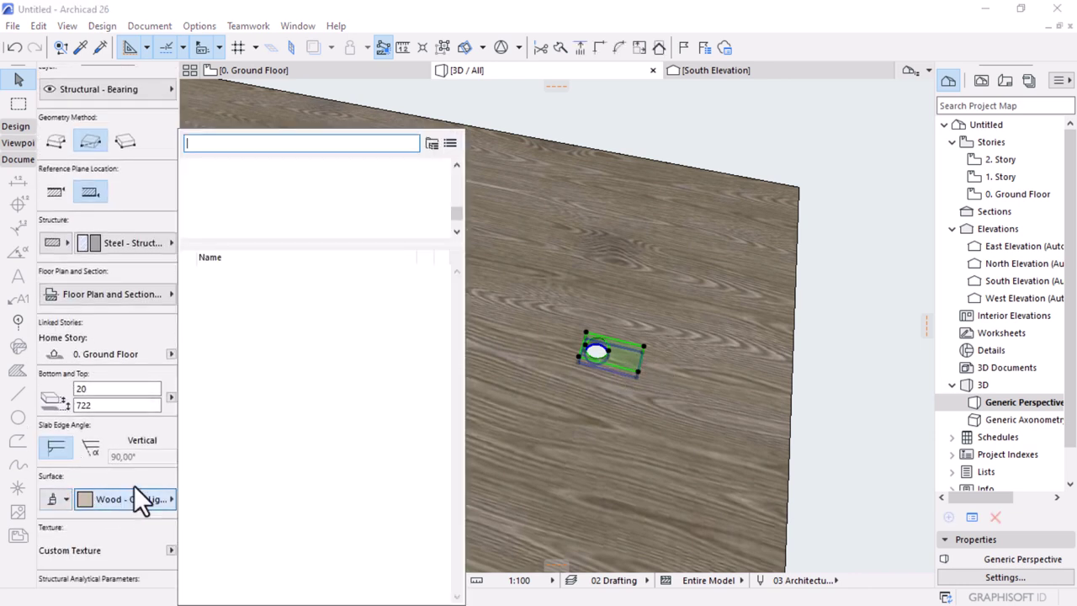
text(met)
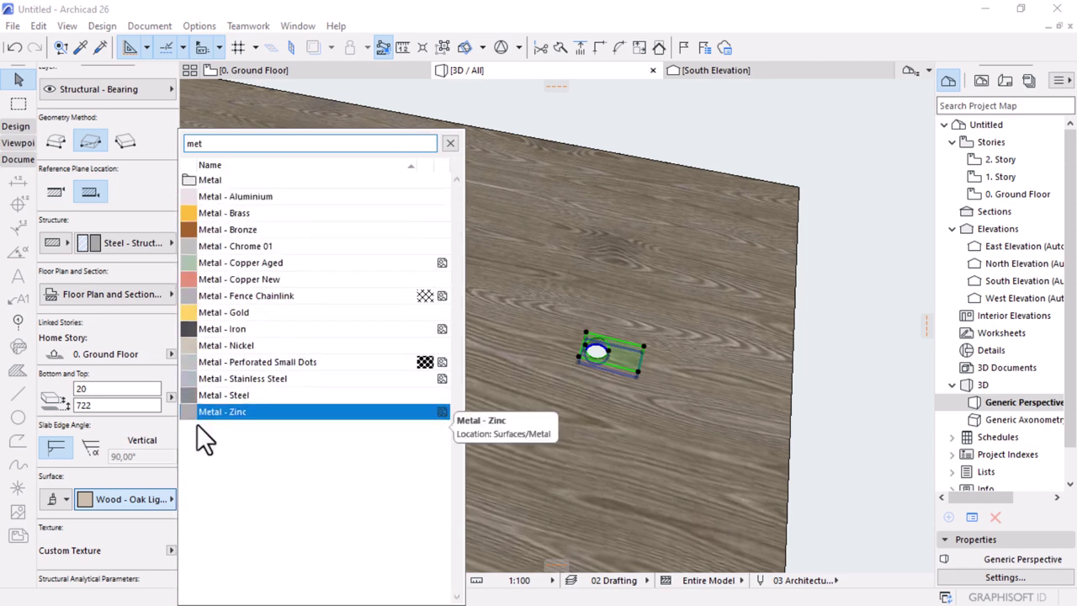
click(238, 191)
key(Escape)
Step: Inspect the small steel slab from below and above, and set its thickness to 5 mm
key(o)
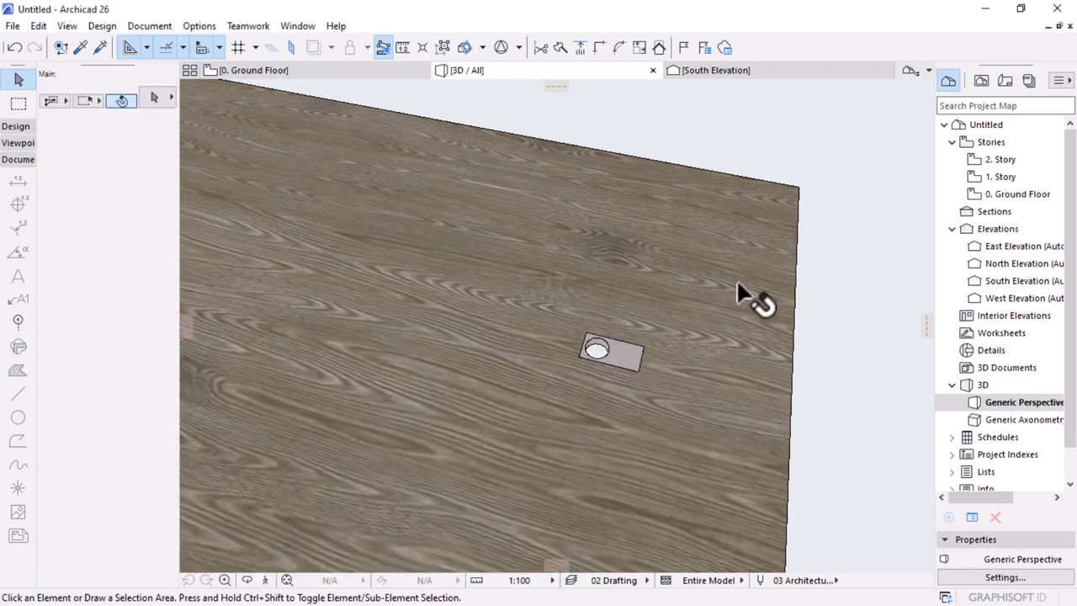
drag(733, 392, 475, 164)
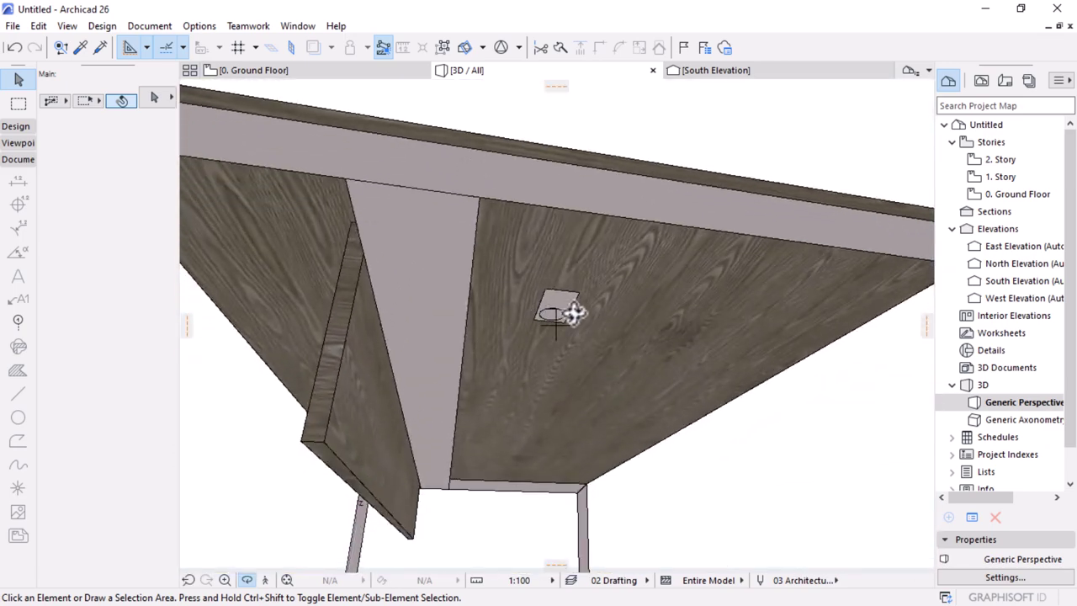
drag(577, 310, 563, 356)
key(Escape)
click(580, 391)
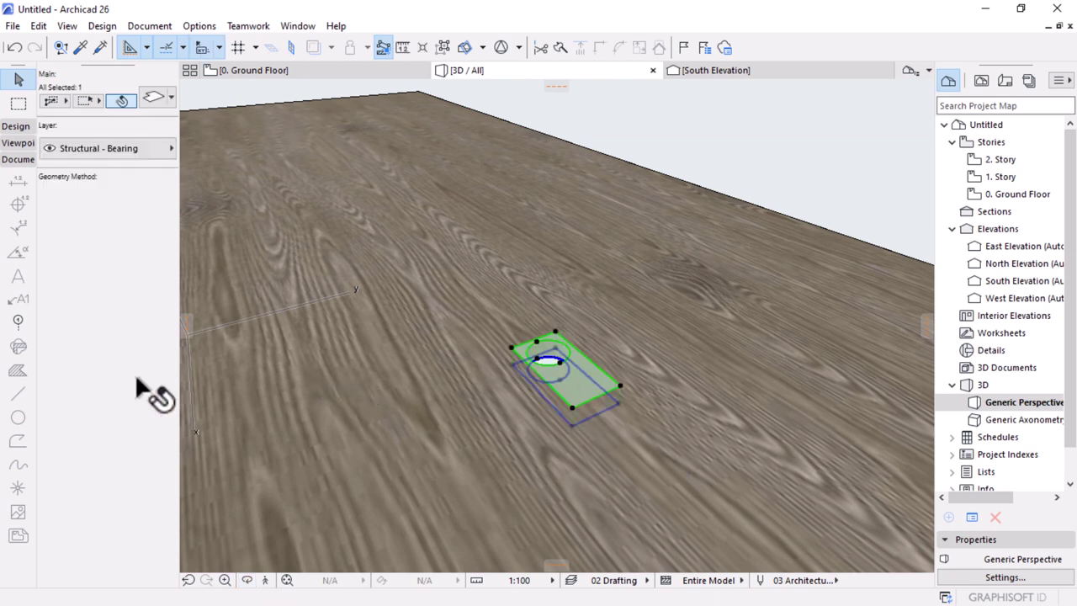
scroll(118, 471, down, 3)
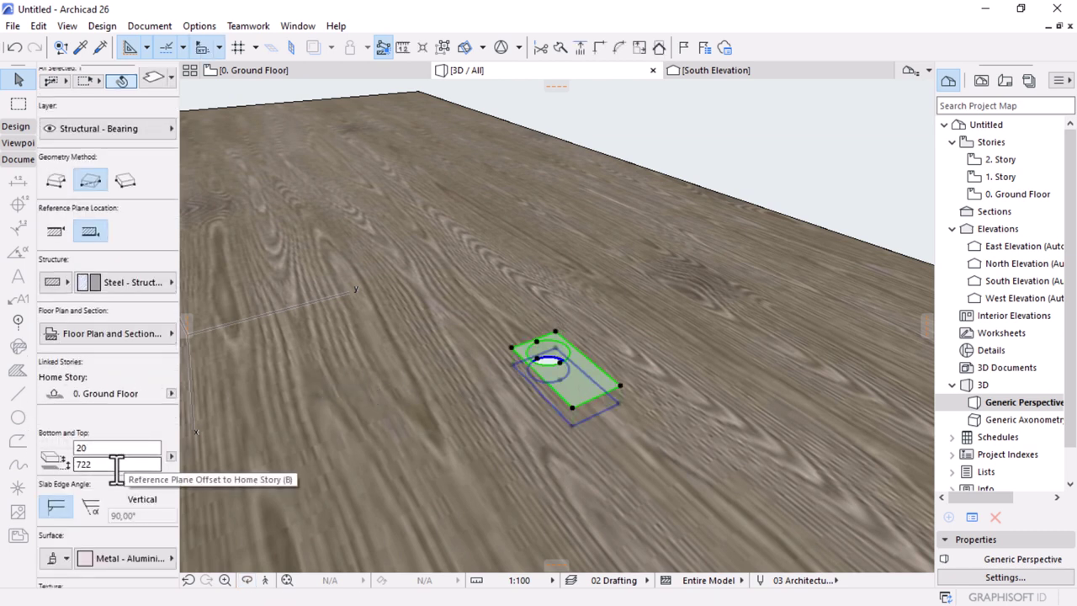
click(94, 389)
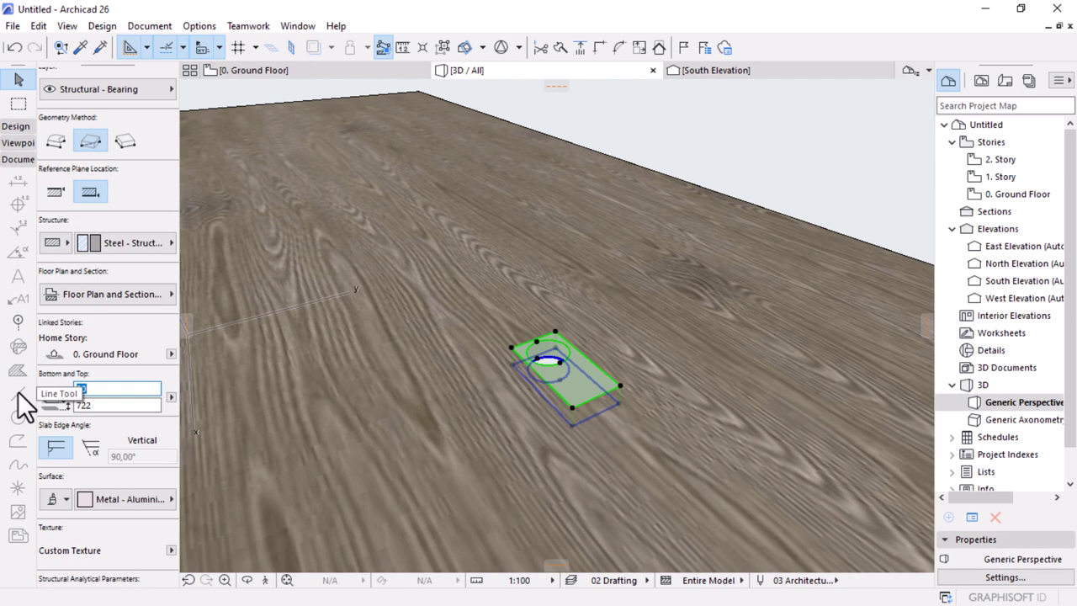
key(Return)
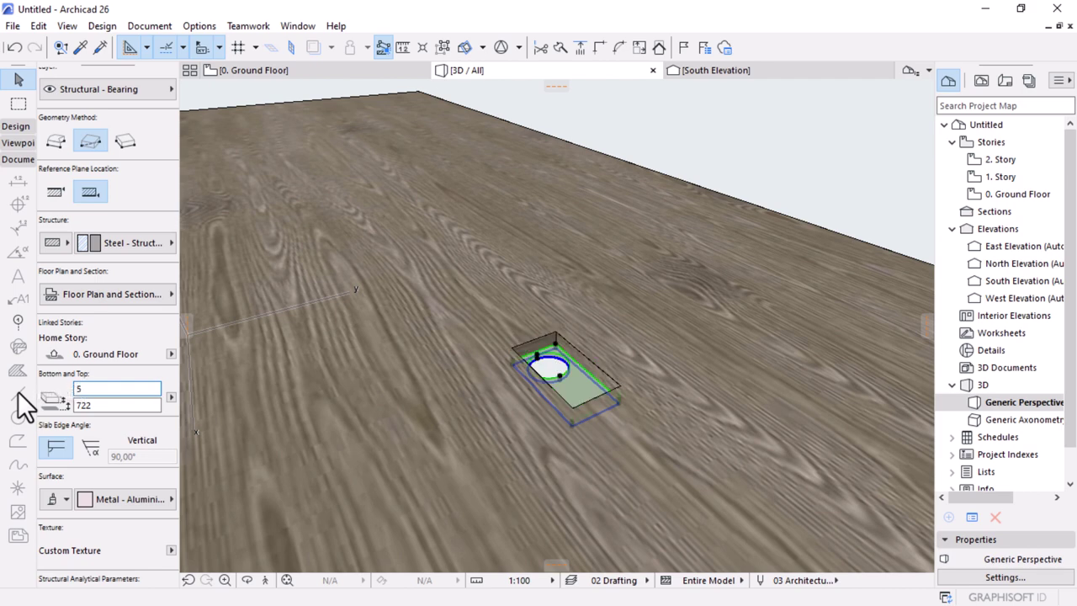
scroll(547, 370, up, 5)
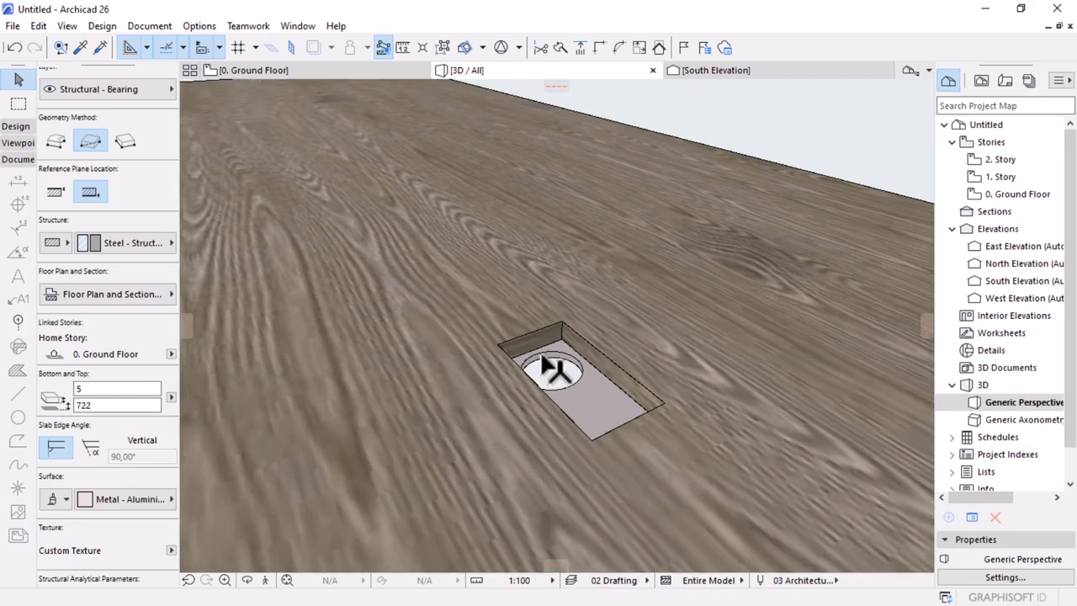
Step: Move the holed metal plate vertically upwards inside its tabletop opening, towards the tabletop's upper surface
click(543, 364)
key(ctrl+d)
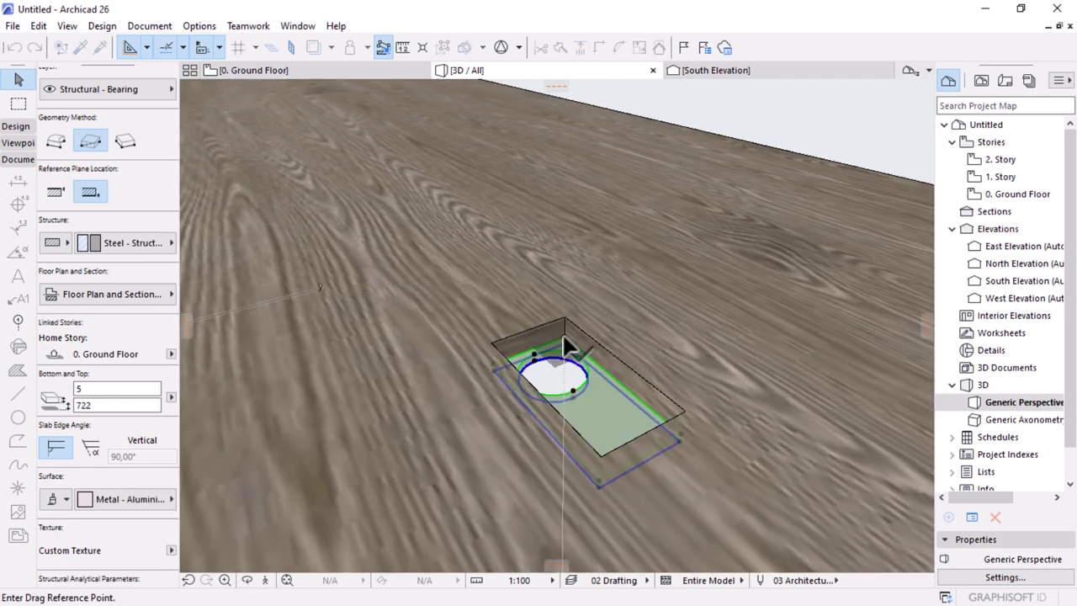
click(566, 344)
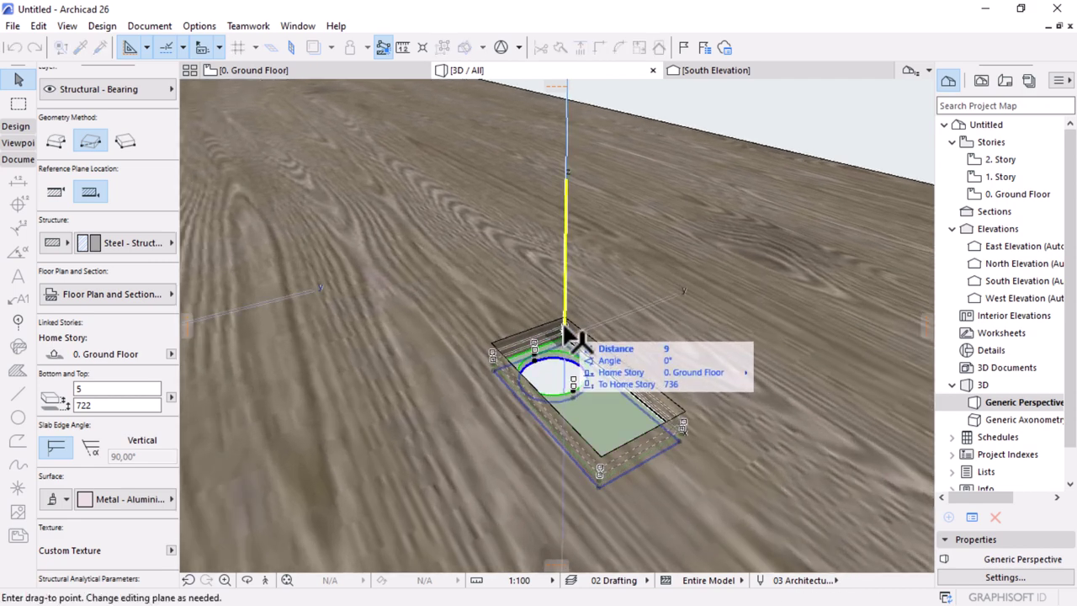
click(565, 324)
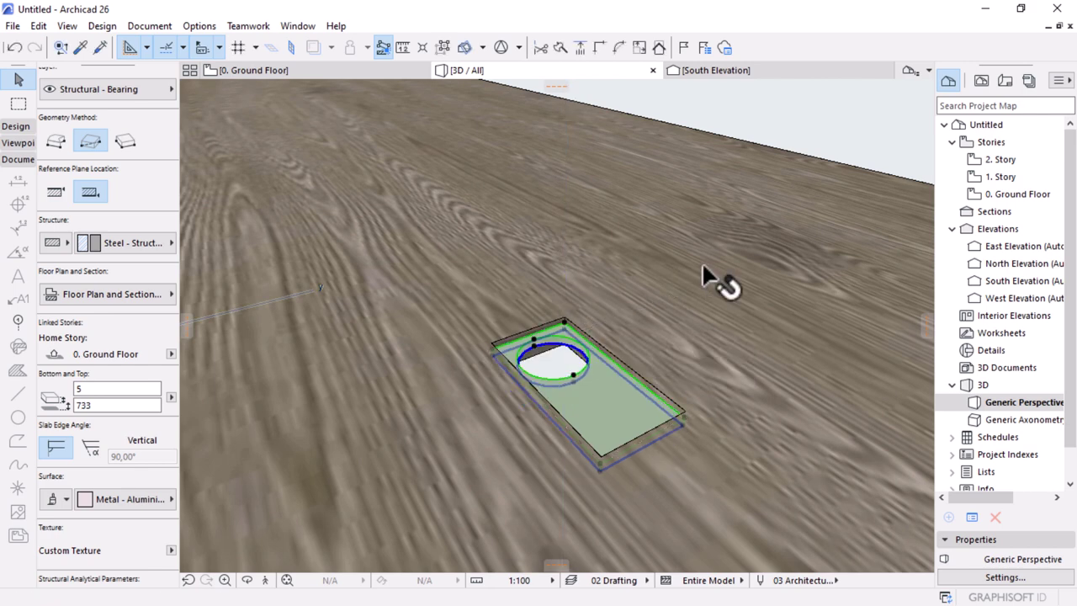
key(Escape)
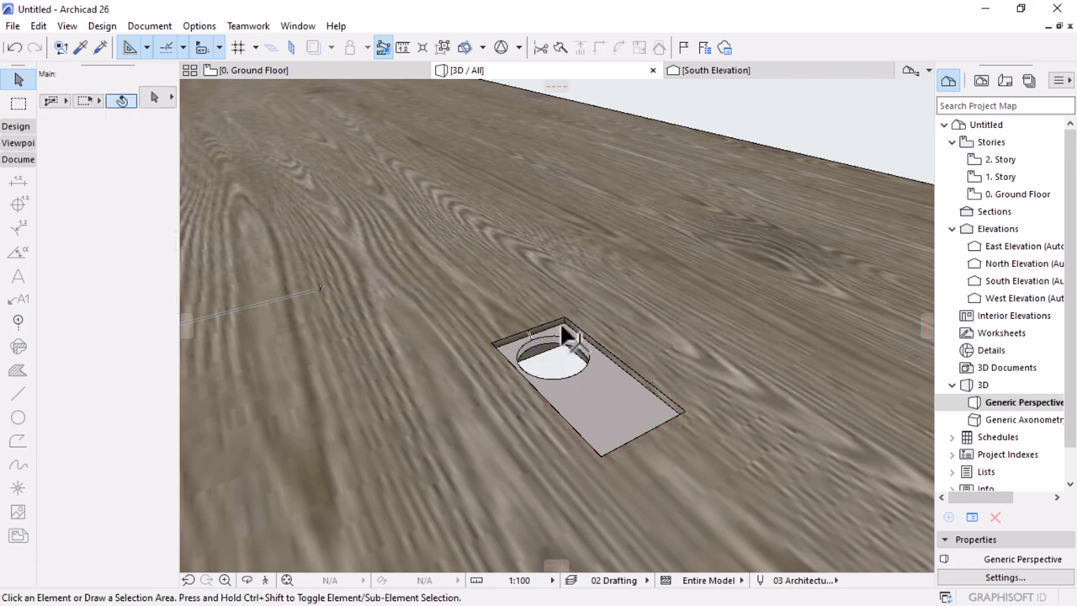
Step: Select the holed metal plate in the tabletop opening and set its bottom elevation to 735 mm
scroll(659, 427, down, 10)
scroll(657, 435, up, 5)
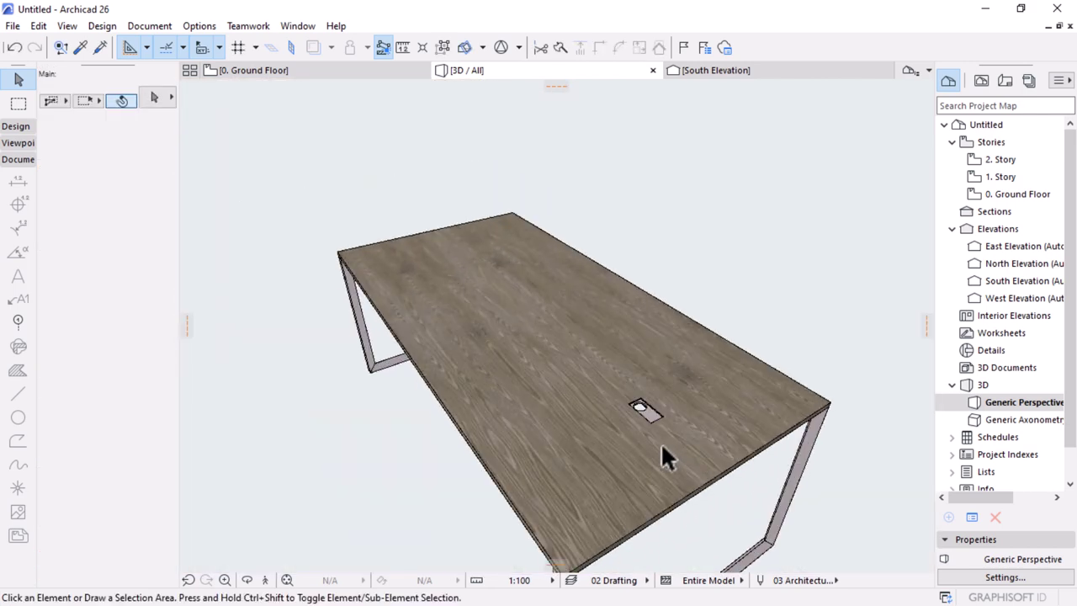
shift+middle_drag(662, 450, 704, 331)
scroll(562, 385, up, 5)
shift+middle_drag(563, 385, 604, 524)
scroll(492, 453, down, 3)
scroll(603, 525, up, 5)
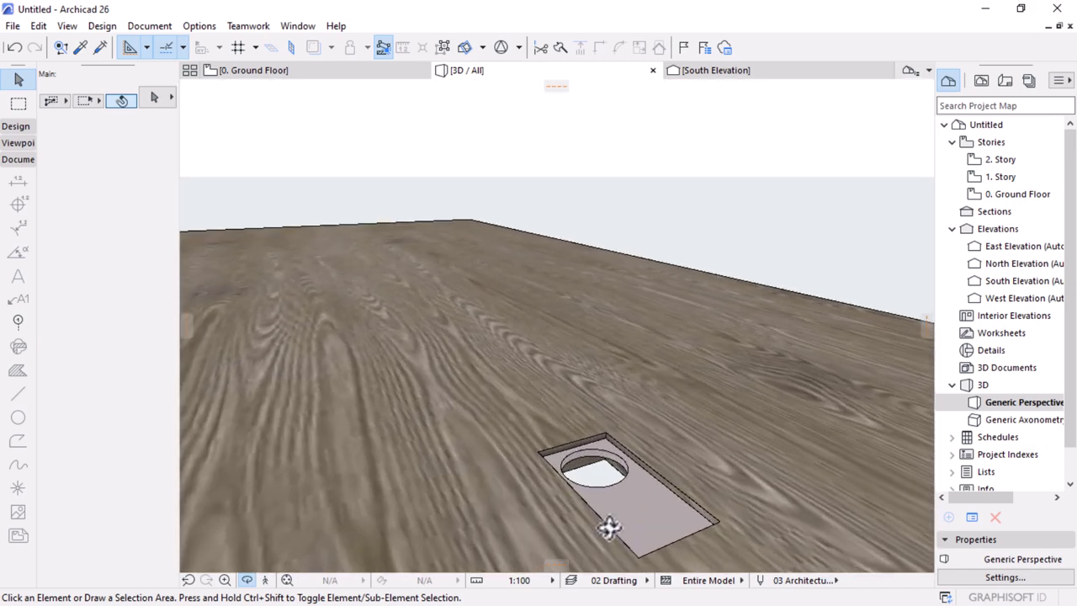
click(608, 428)
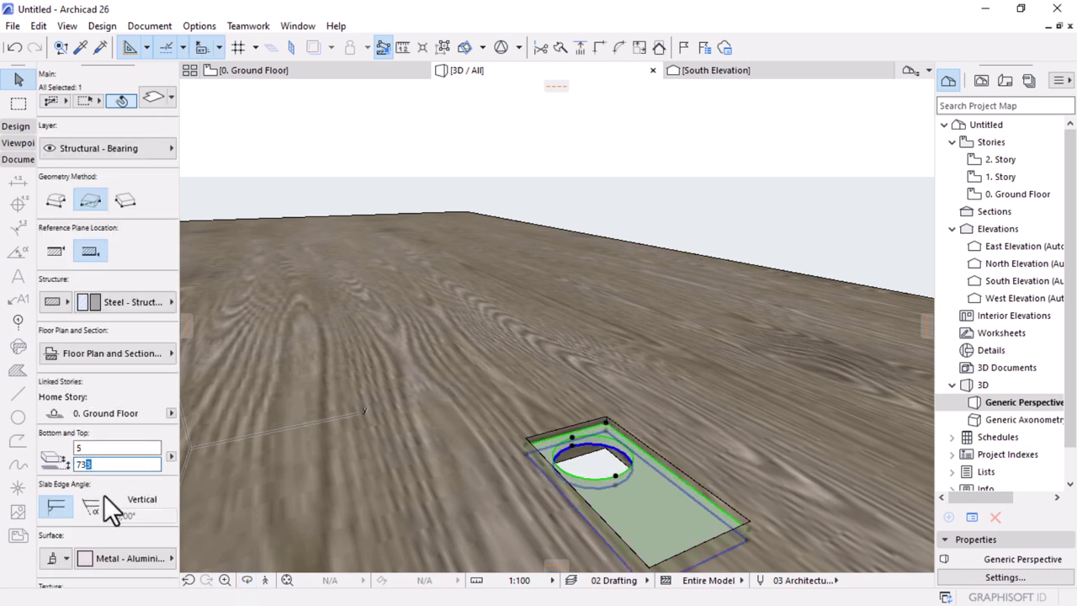
key(Return)
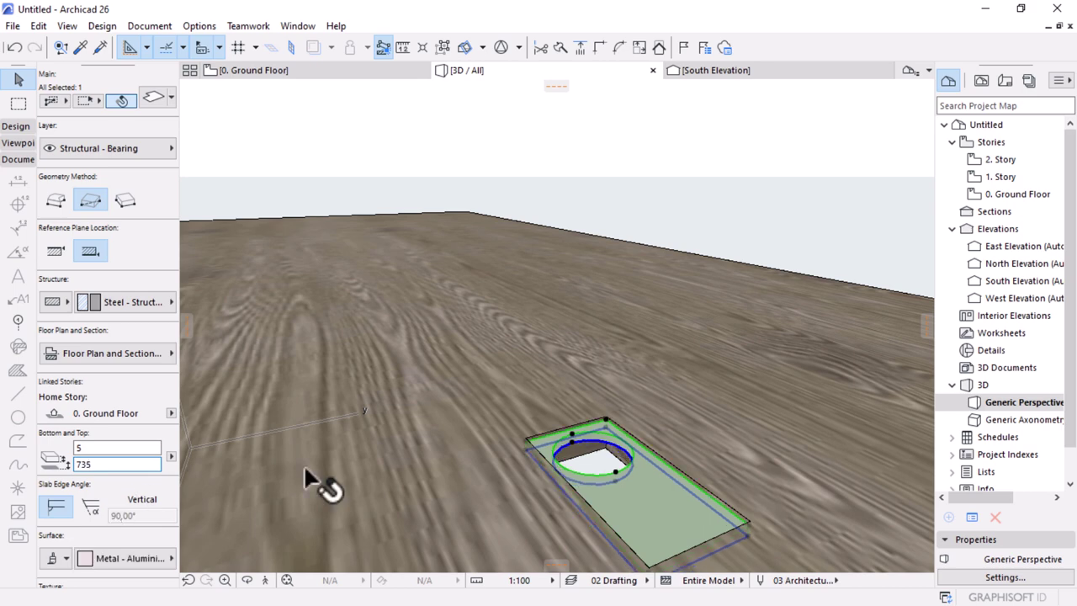
key(Escape)
scroll(676, 301, down, 5)
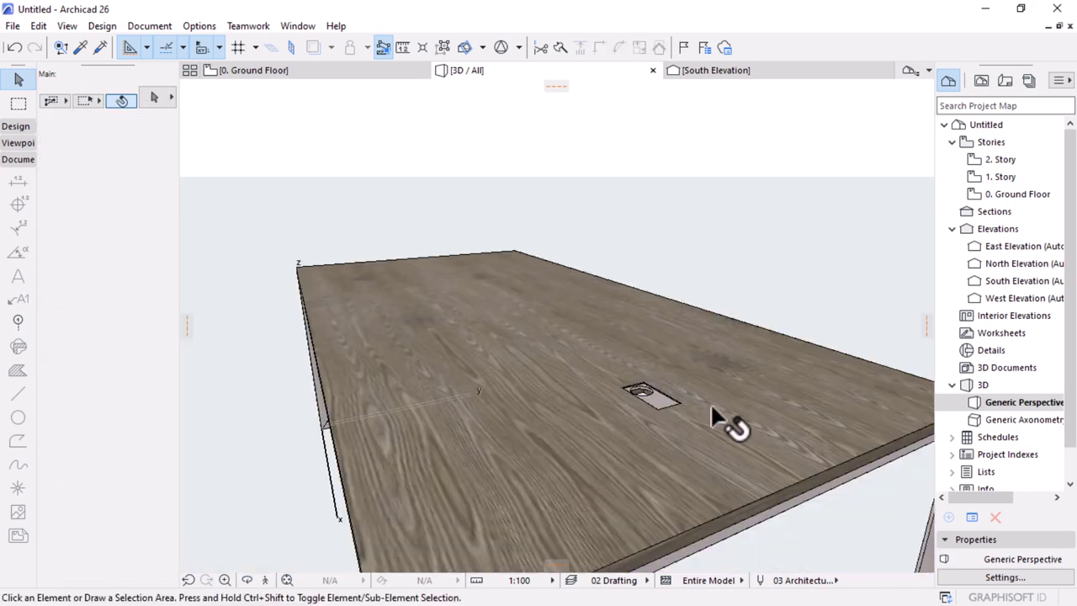
Step: Inspect the table's underside in 3D, and bring up the ground floor plan
mouse_move(673, 359)
shift+middle_down()
mouse_move(603, 334)
mouse_move(614, 423)
mouse_move(697, 524)
mouse_move(759, 404)
mouse_move(800, 459)
mouse_move(741, 456)
mouse_move(698, 327)
mouse_move(570, 432)
mouse_move(601, 331)
mouse_move(600, 266)
mouse_move(793, 480)
mouse_move(418, 452)
mouse_move(697, 535)
mouse_move(721, 353)
mouse_move(632, 389)
mouse_move(600, 432)
mouse_move(606, 490)
mouse_move(617, 404)
mouse_move(548, 351)
mouse_move(507, 413)
mouse_move(612, 400)
mouse_move(558, 401)
mouse_move(760, 478)
mouse_move(697, 480)
mouse_move(675, 337)
shift+middle_up()
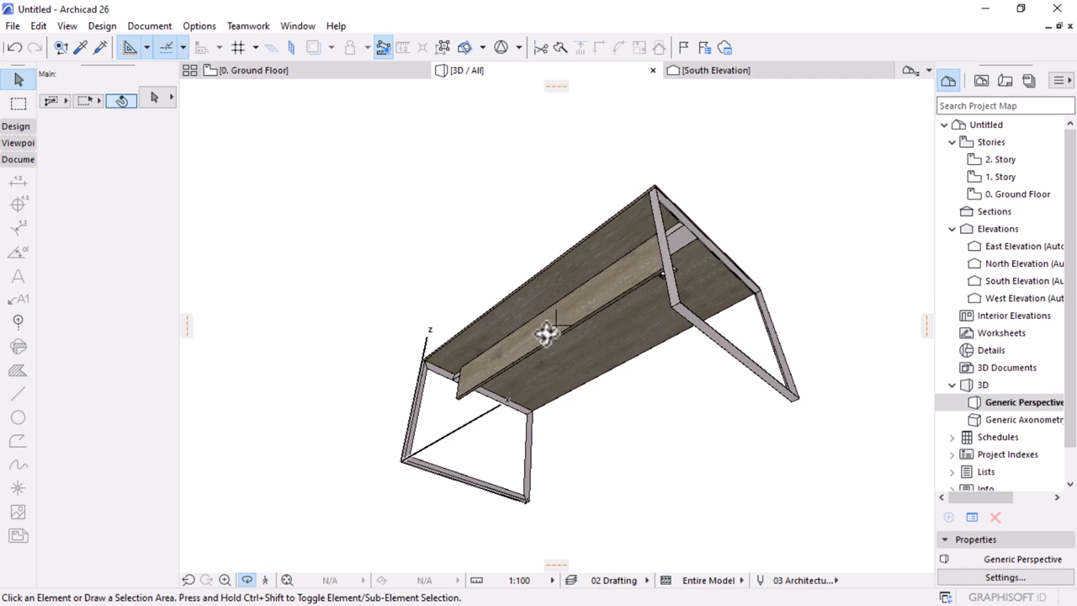
shift+middle_drag(463, 476, 538, 510)
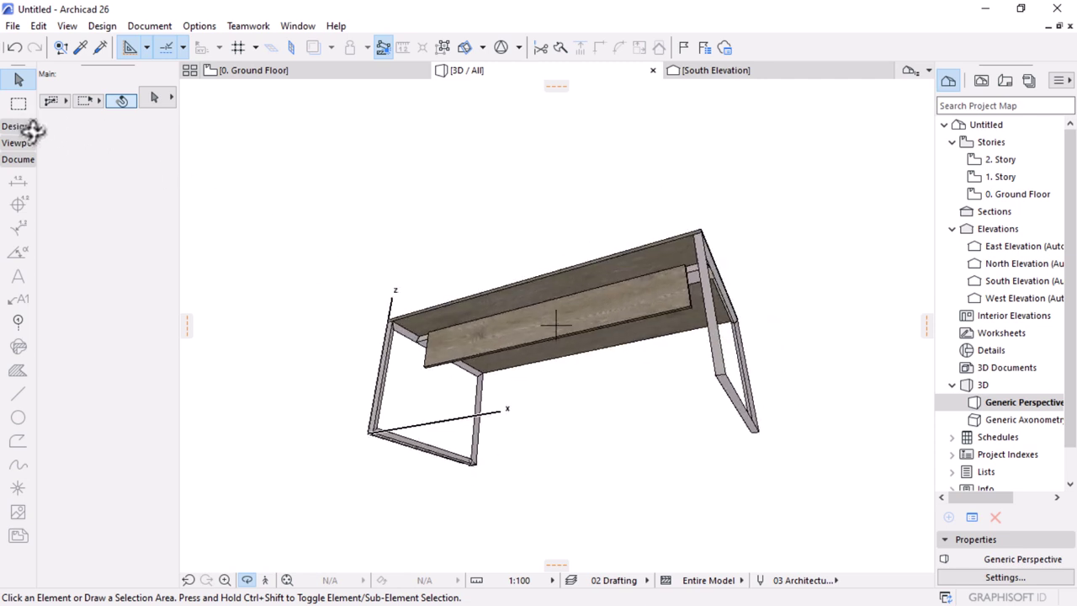
shift+middle_drag(535, 223, 493, 361)
click(275, 74)
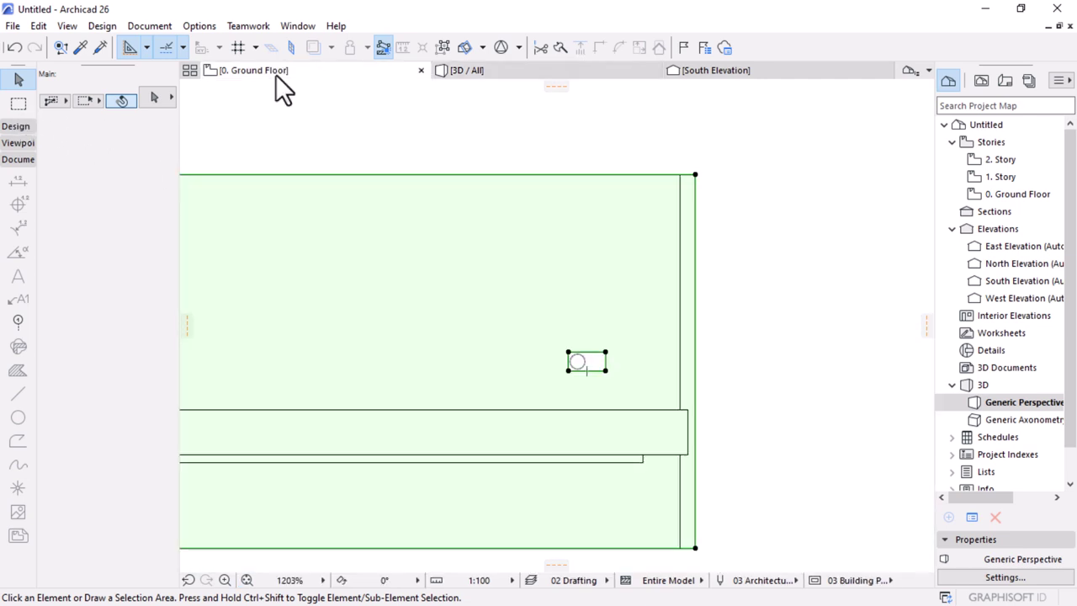
scroll(762, 312, up, 3)
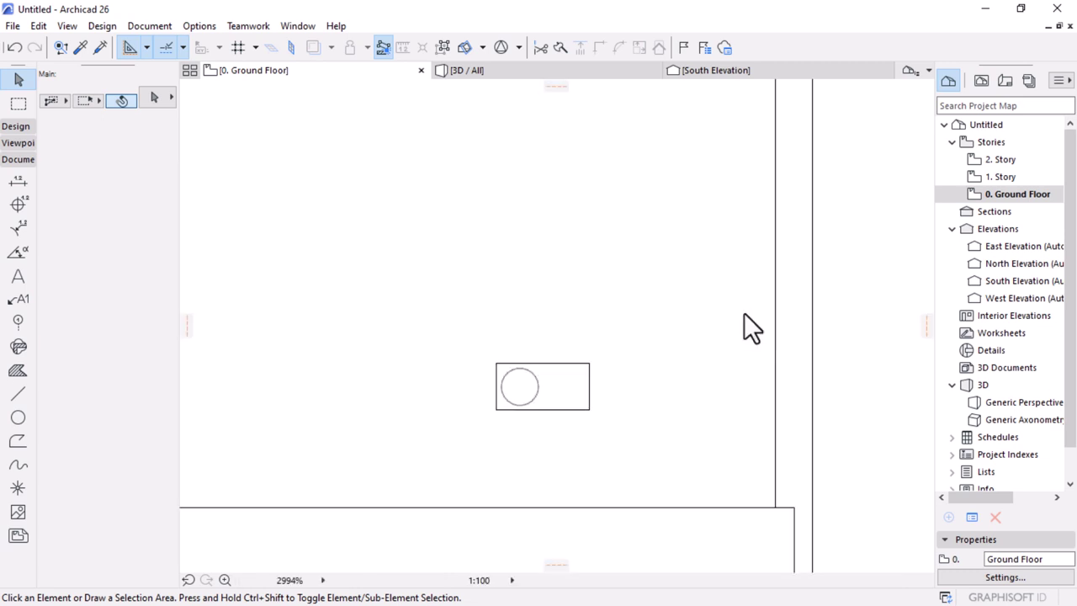
scroll(743, 314, down, 5)
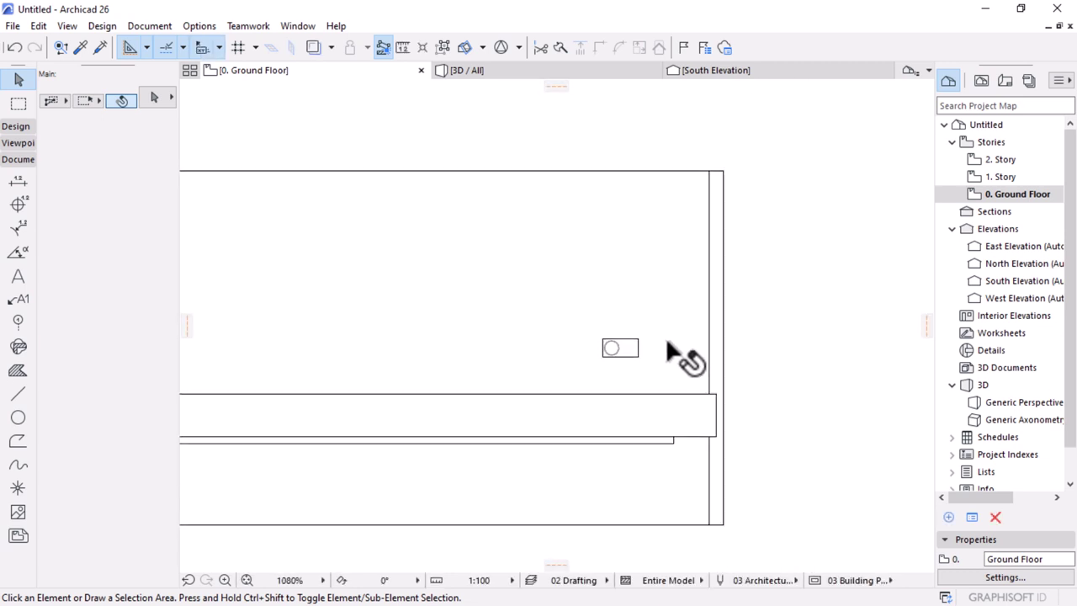
Step: Set up the Column tool with a circular profile and the Plastic - Solid building material
click(16, 126)
click(18, 171)
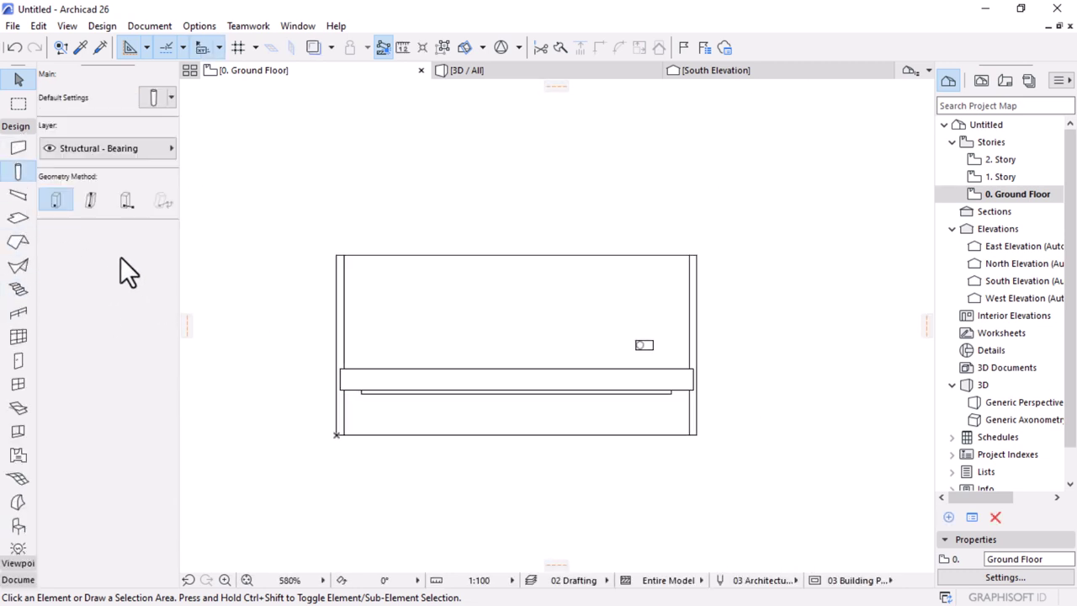
click(49, 249)
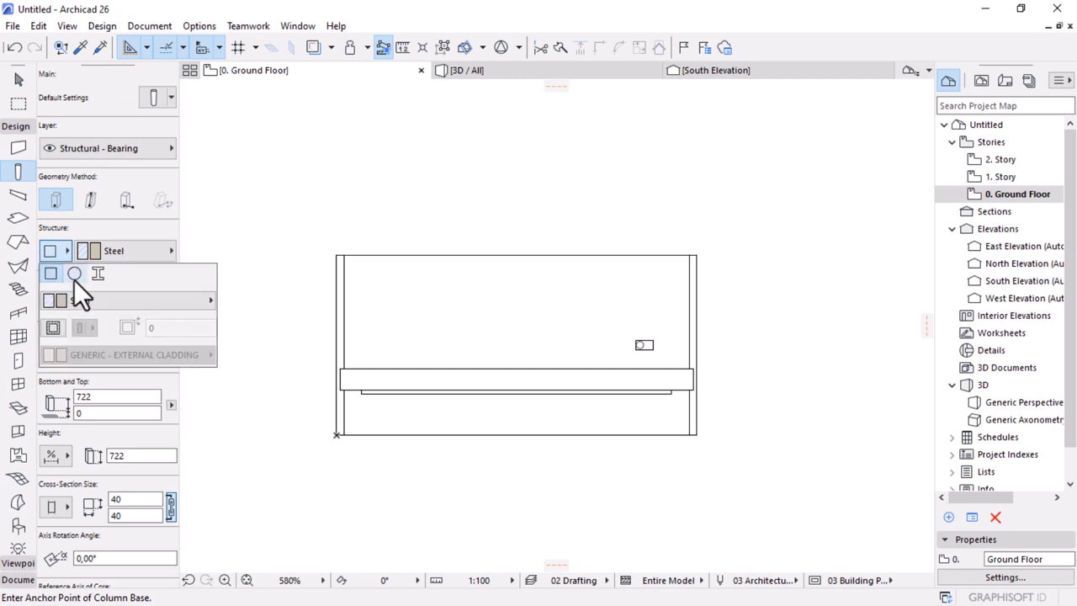
click(74, 276)
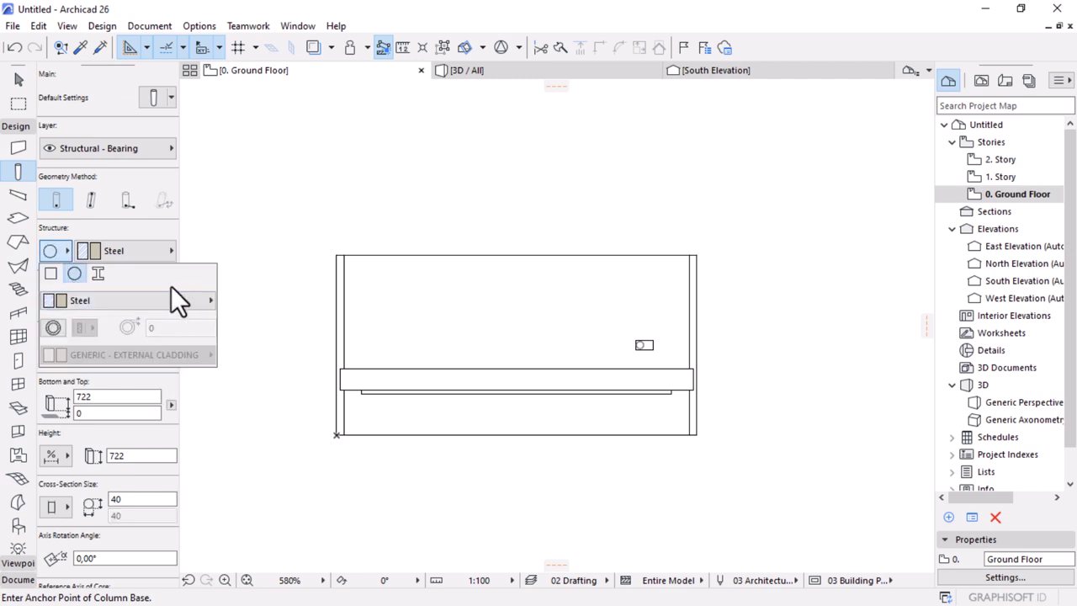
click(132, 254)
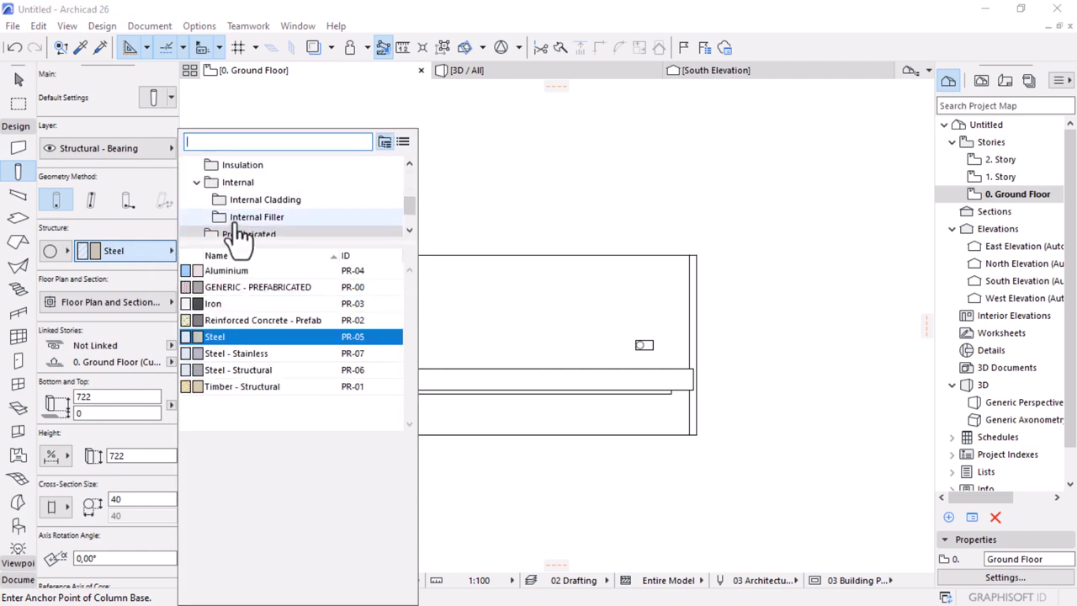
text(plast)
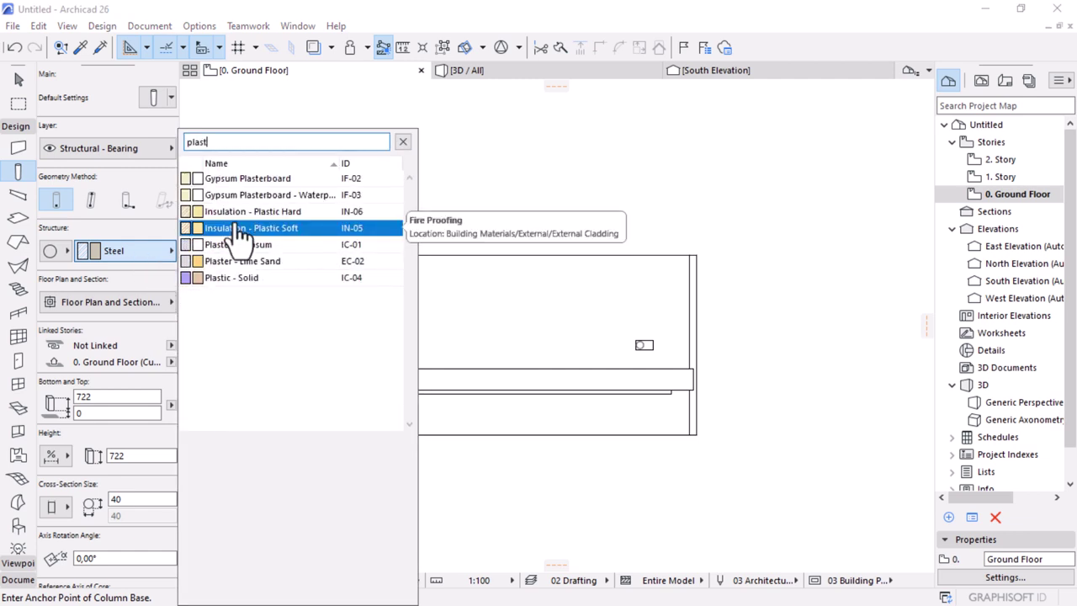
click(233, 277)
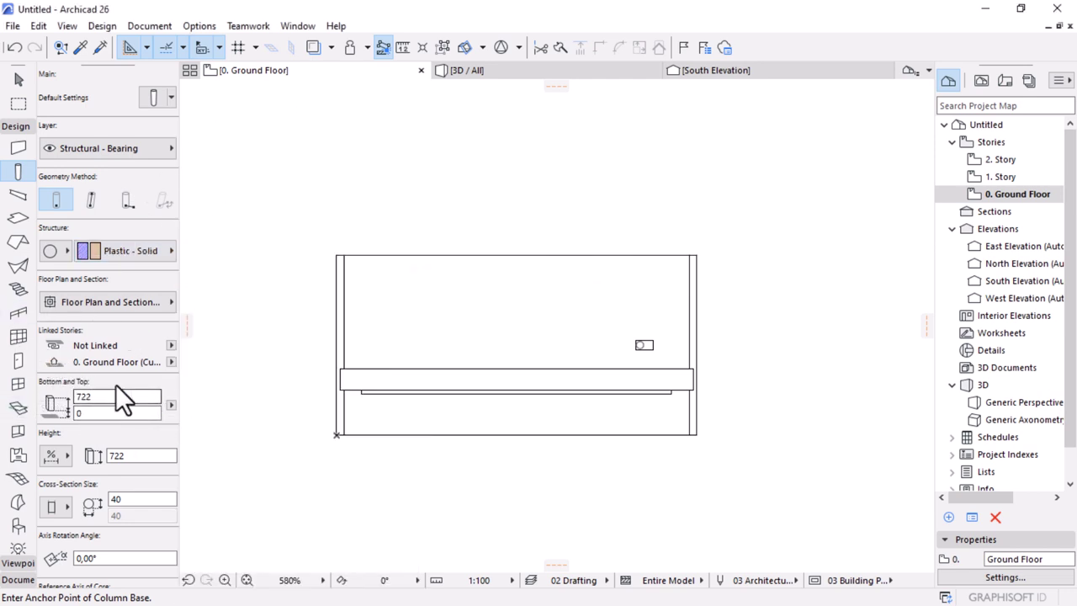
Step: Set the column's height to 10 mm and its surface to Paint - Ivory Black
click(83, 396)
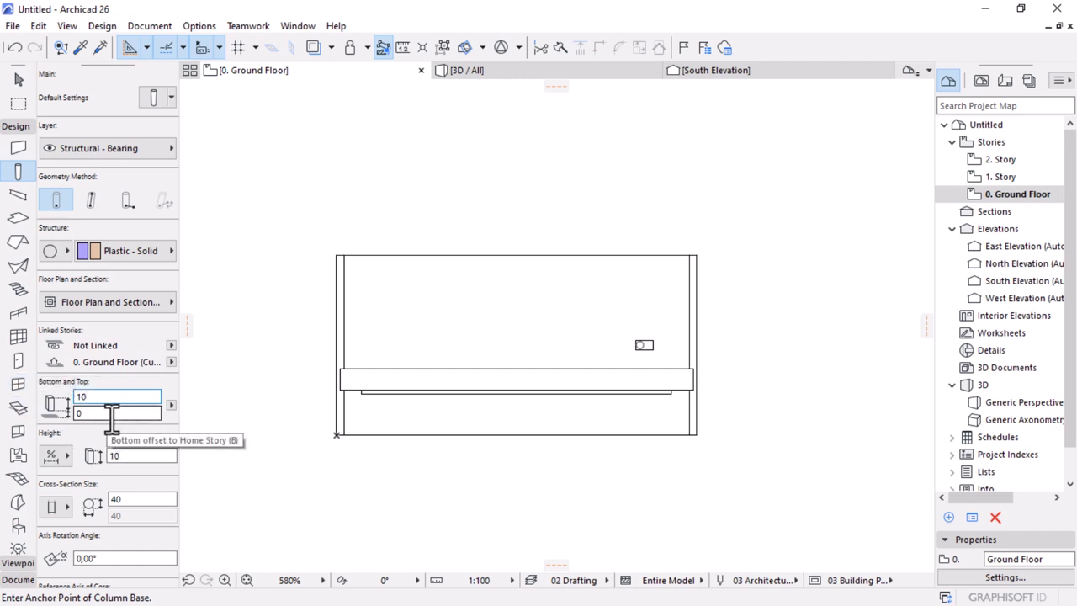
scroll(121, 437, down, 2)
scroll(125, 408, down, 4)
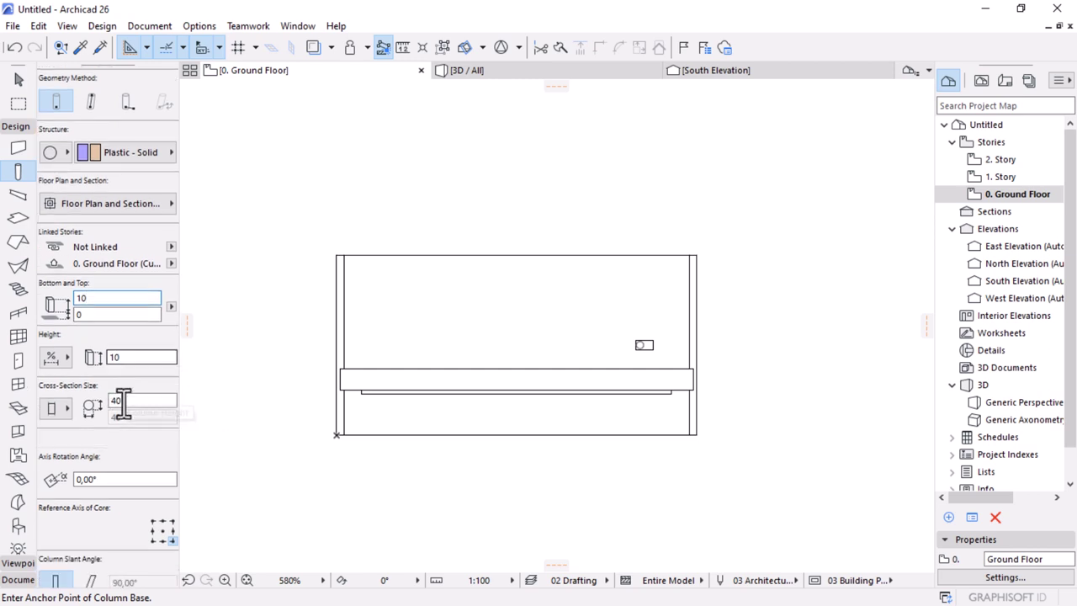
scroll(125, 408, down, 7)
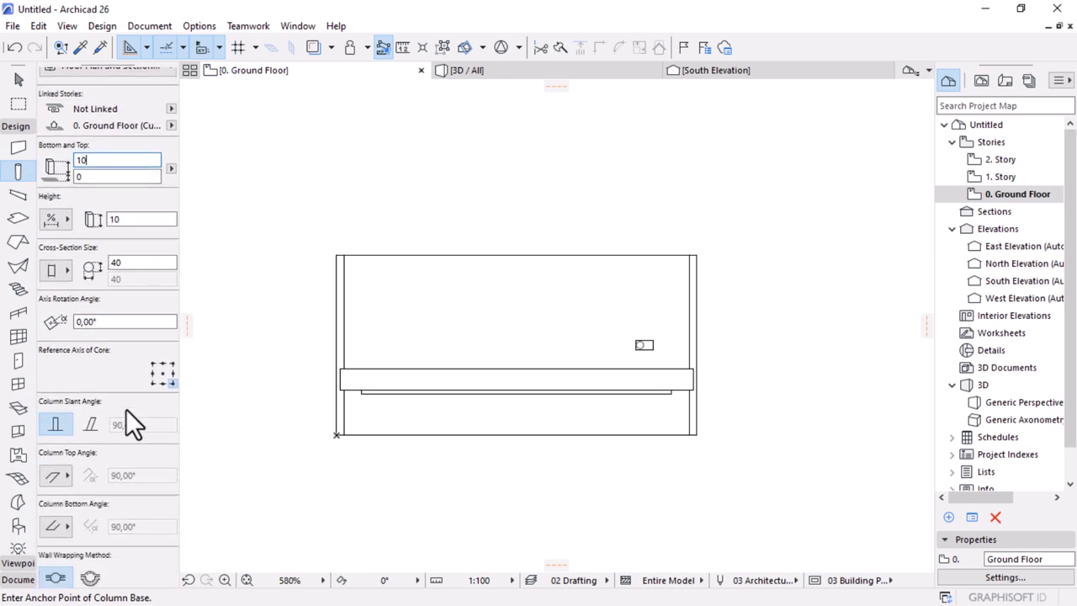
scroll(125, 408, down, 6)
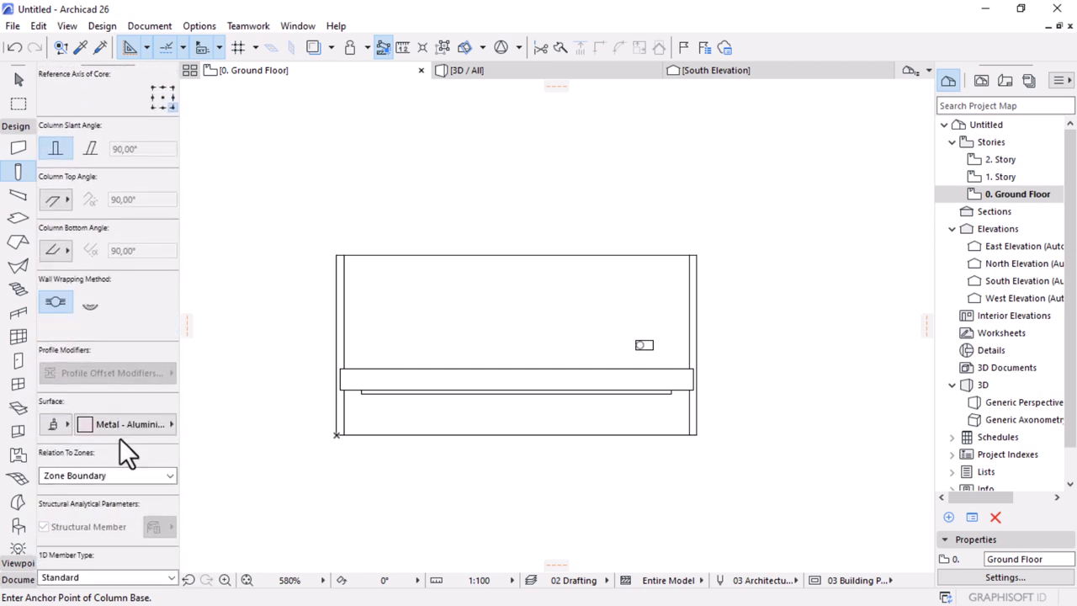
click(129, 392)
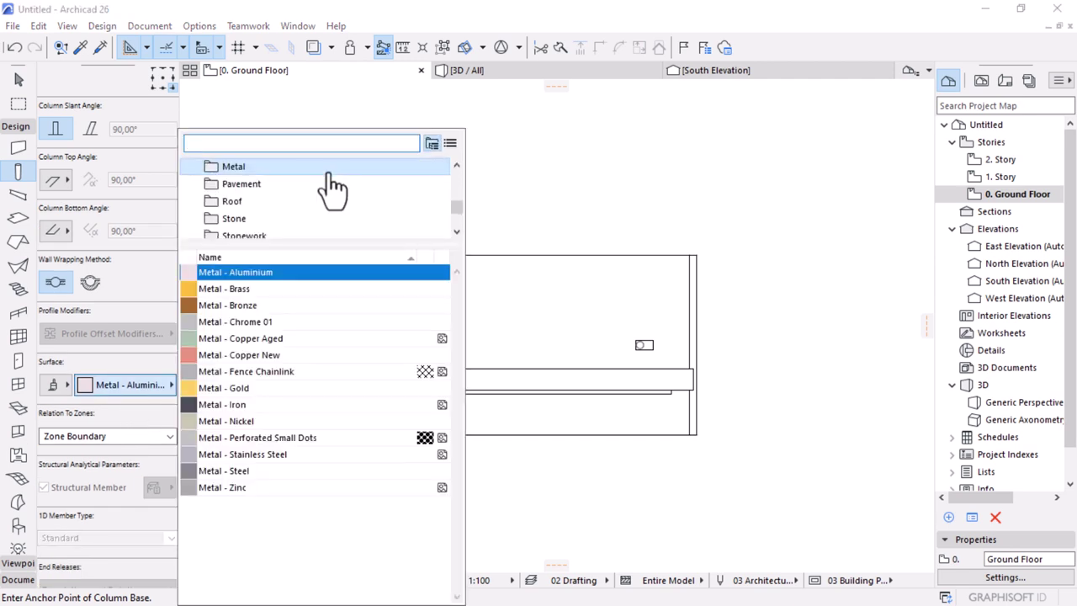
text(paint)
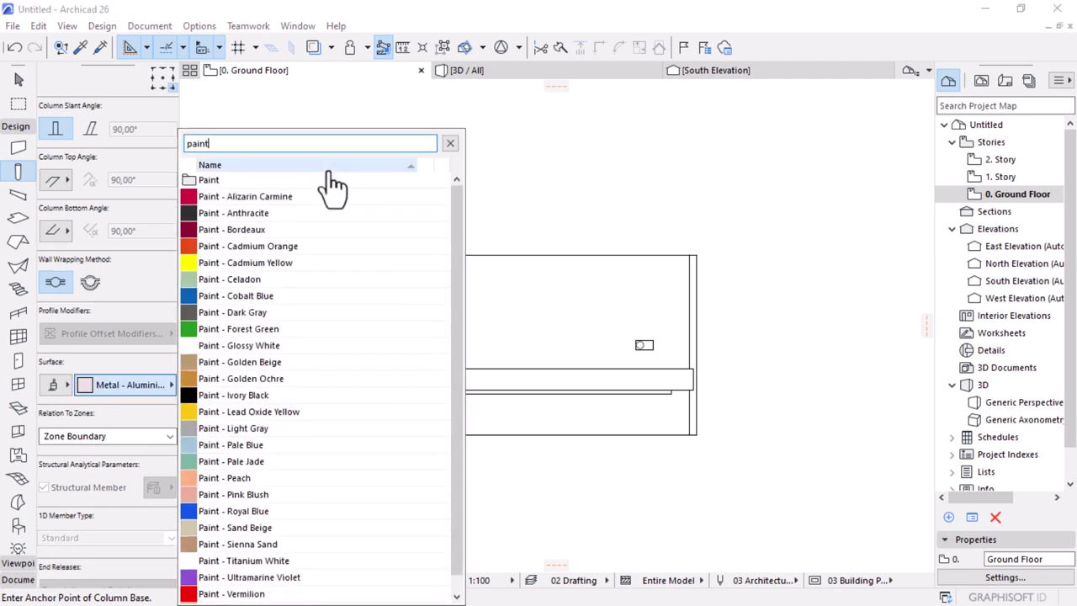
click(235, 392)
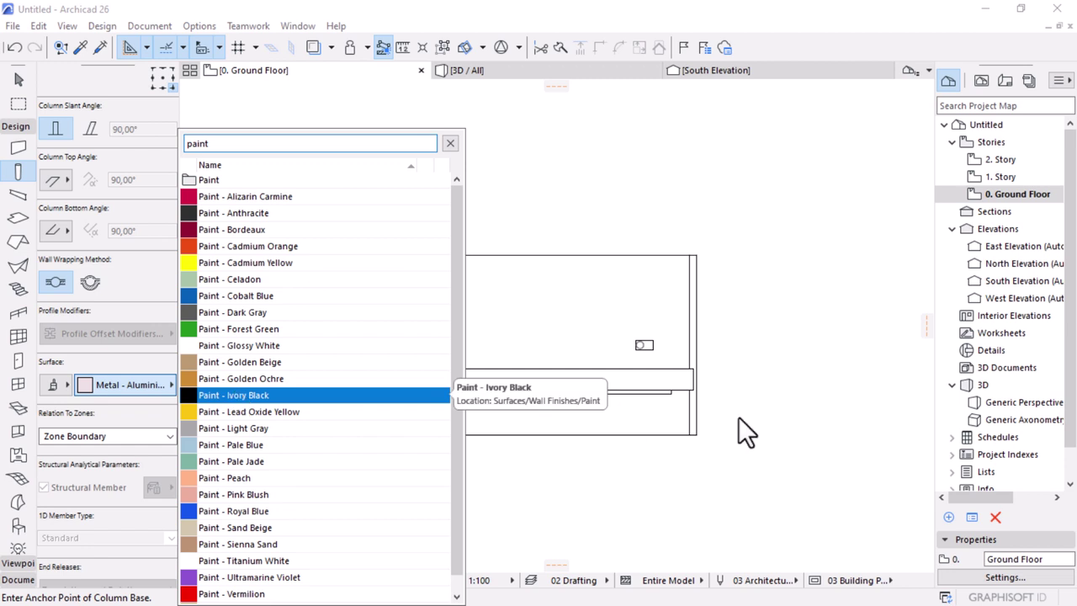
Step: Place the 40 mm diameter round column on the inner edge of the table leg nearest the holed plate
scroll(92, 275, up, 10)
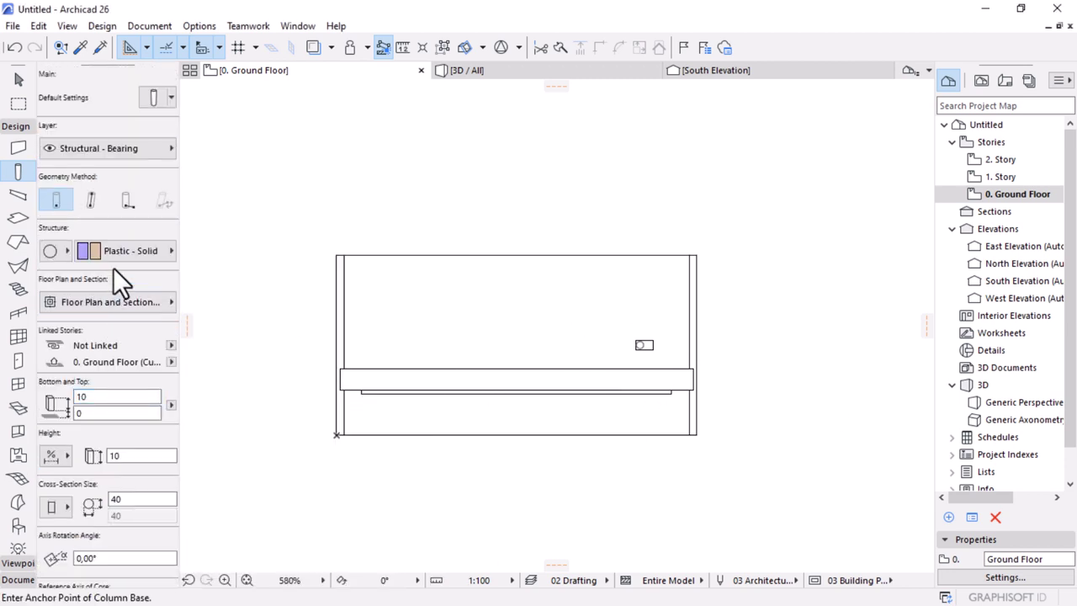
scroll(120, 340, down, 3)
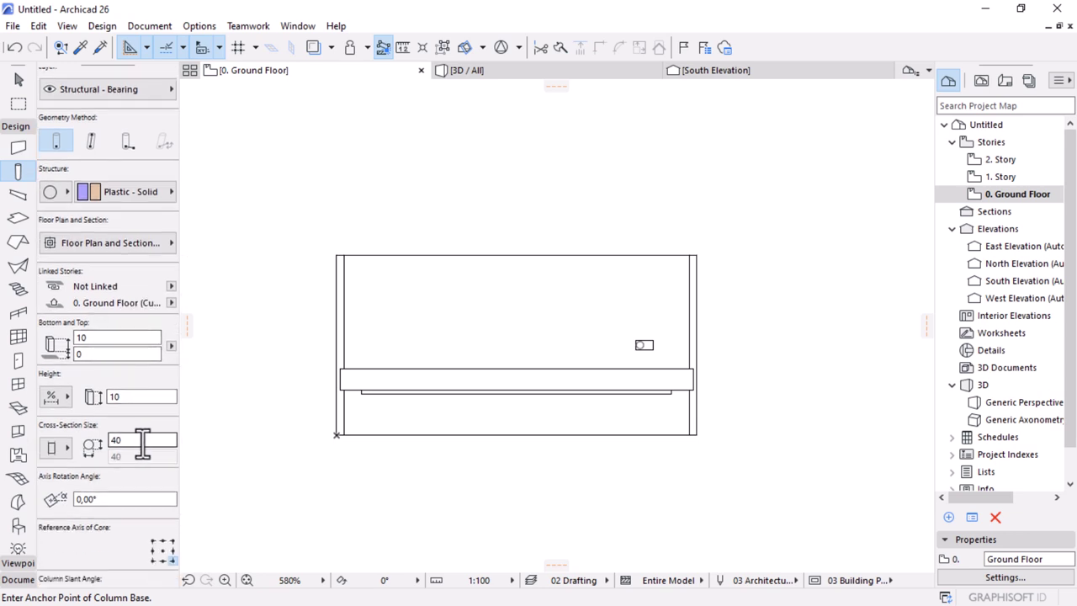
click(142, 443)
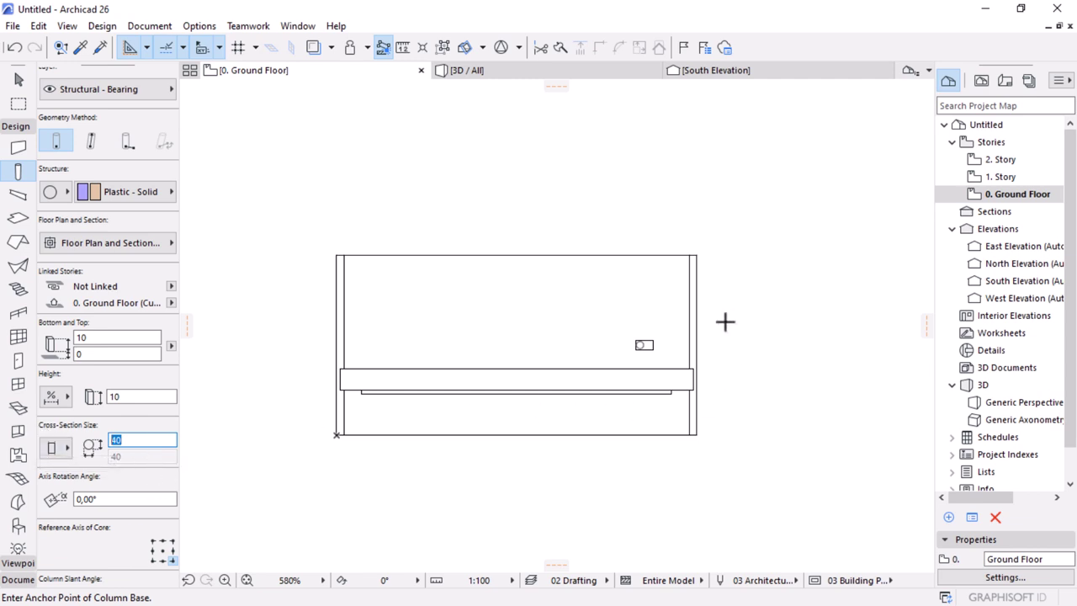
scroll(696, 357, up, 3)
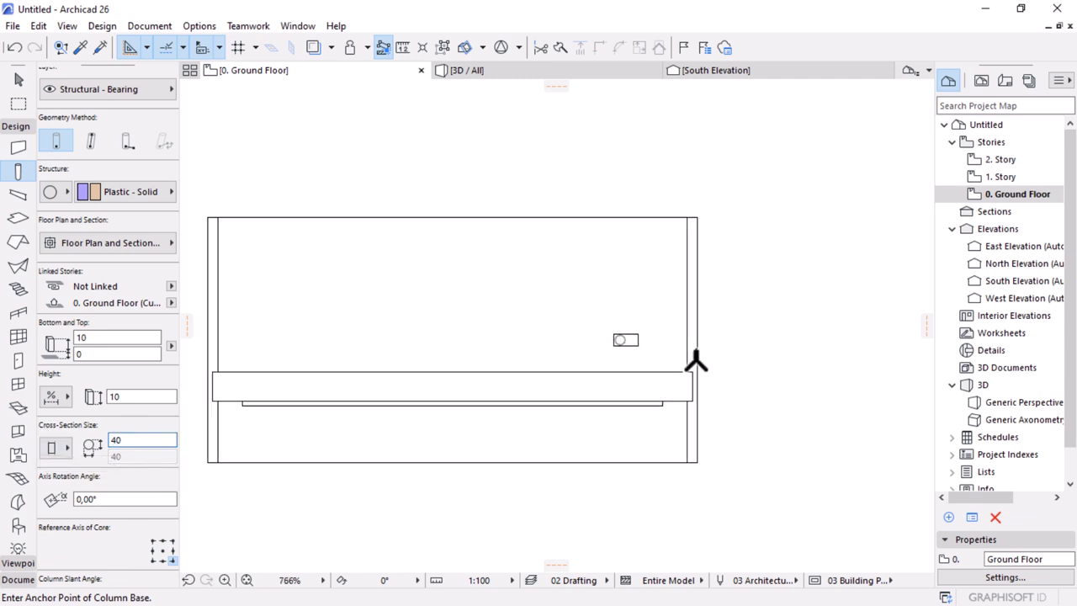
scroll(744, 292, down, 3)
scroll(744, 291, up, 5)
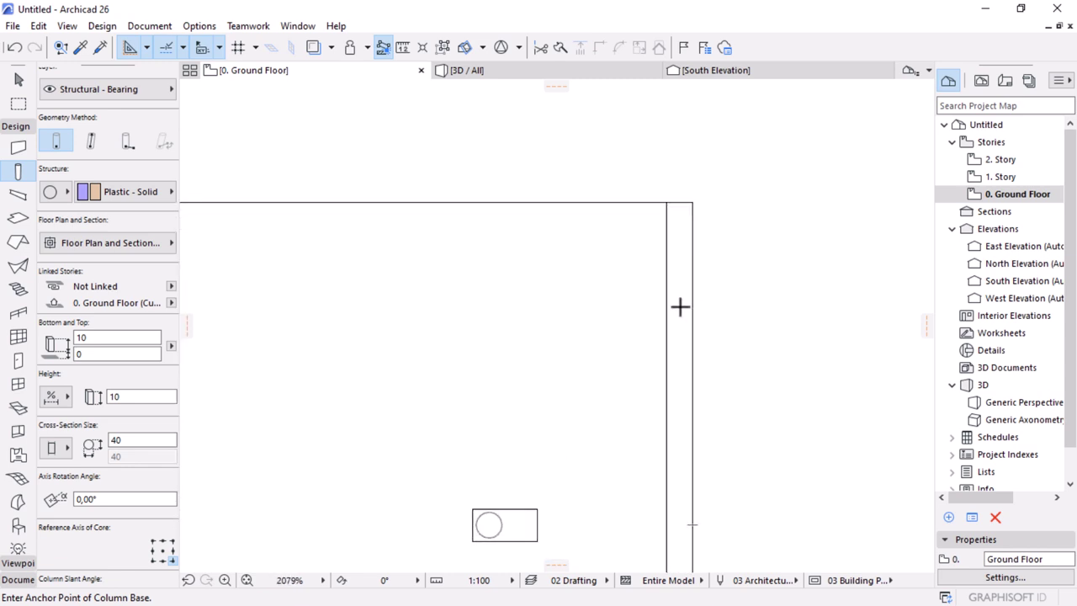
scroll(697, 290, up, 2)
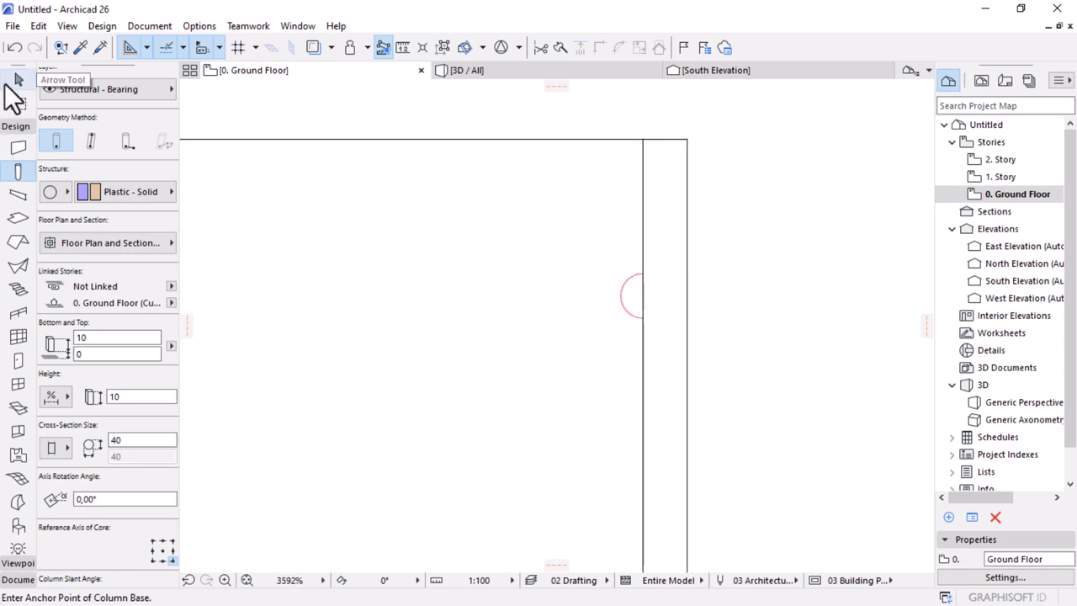
Step: Move the round column by its centre so that it sits midway across the width of the table leg
click(9, 82)
click(626, 301)
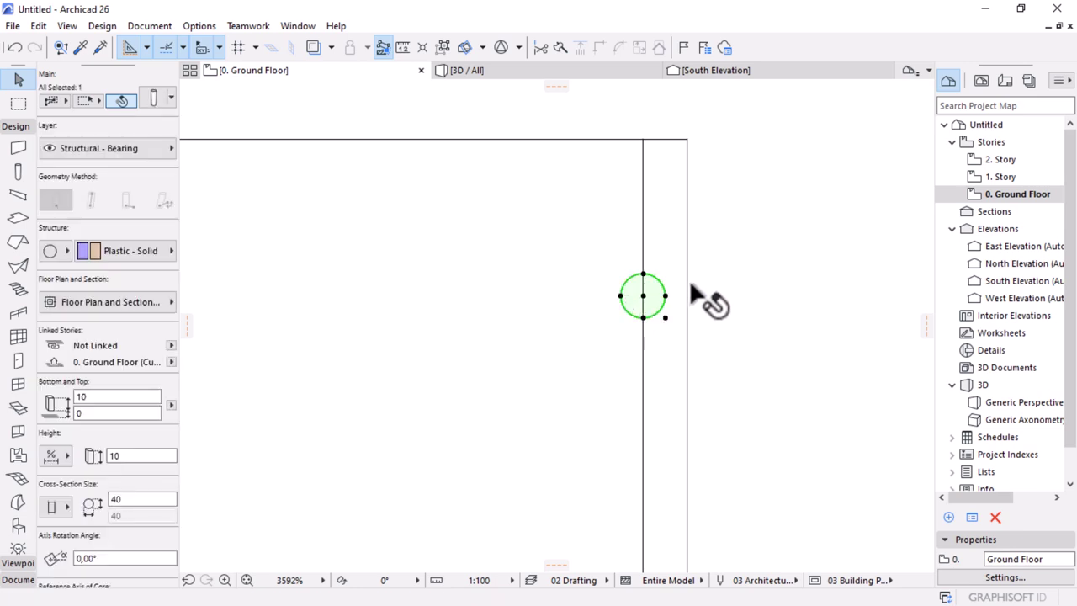
scroll(692, 286, up, 3)
click(592, 303)
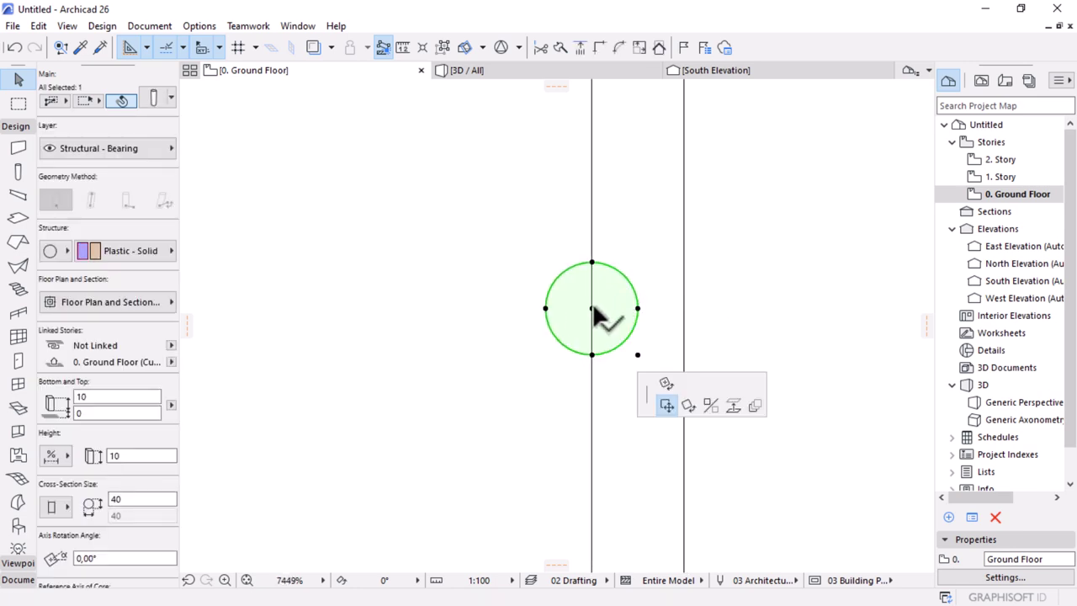
click(636, 308)
Step: In the 3D view, set the round column's top offset to 5 mm so the foot is 5 mm high
click(517, 73)
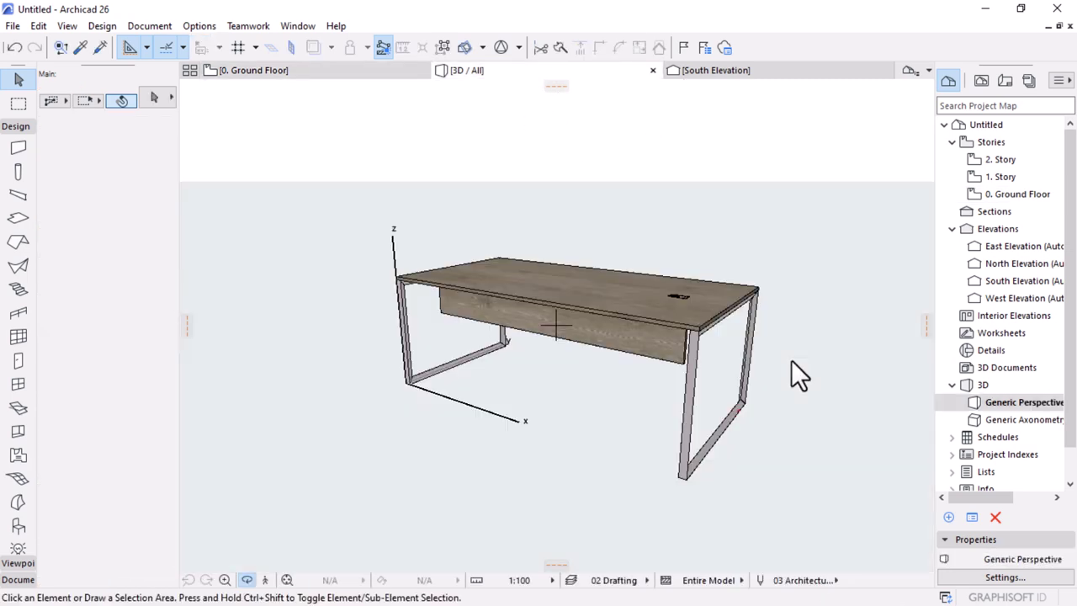
shift+middle_drag(793, 375, 577, 372)
scroll(776, 386, up, 6)
click(686, 281)
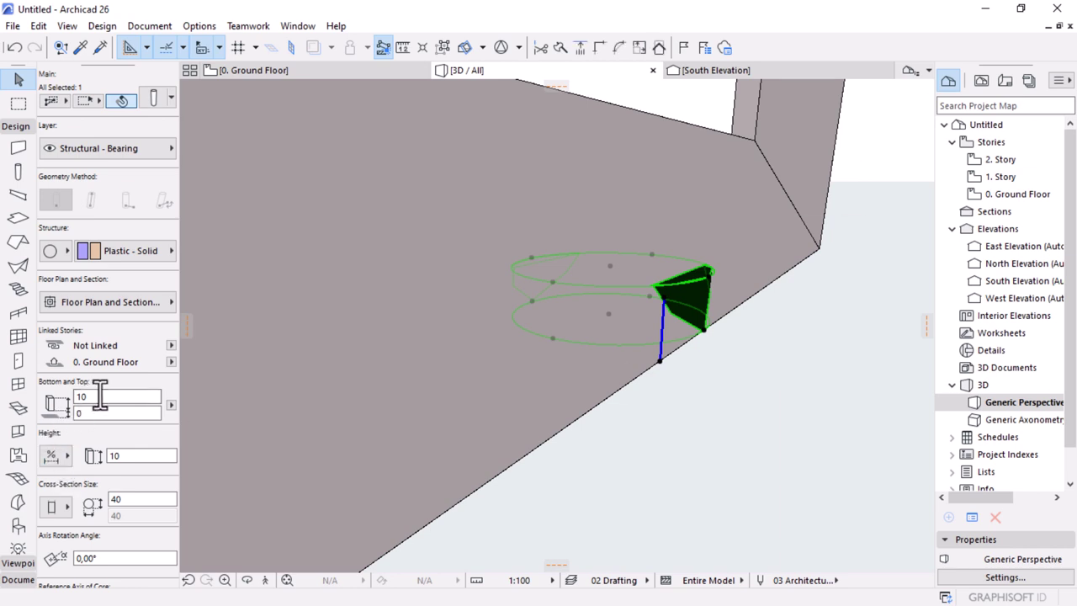
click(99, 396)
text(5)
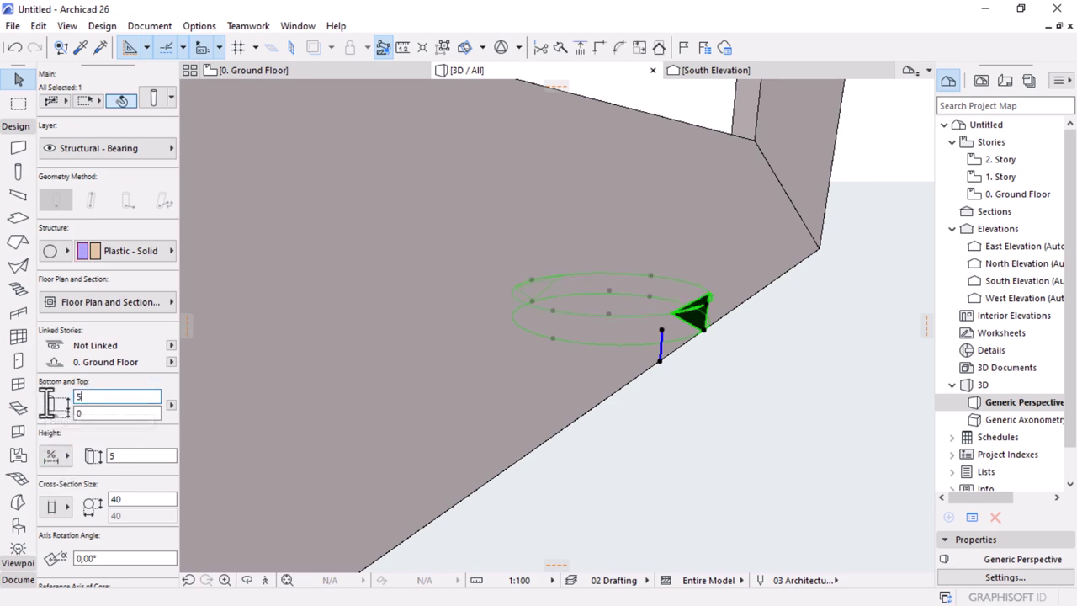
Step: Set the foot column's core reference axis to its centre
scroll(127, 340, down, 3)
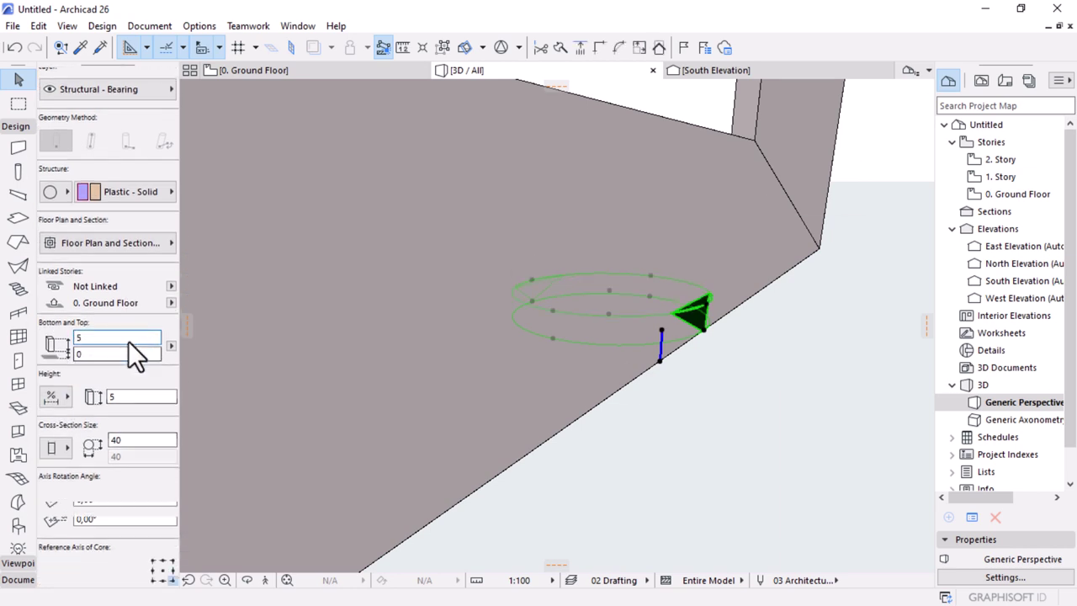
scroll(109, 361, down, 2)
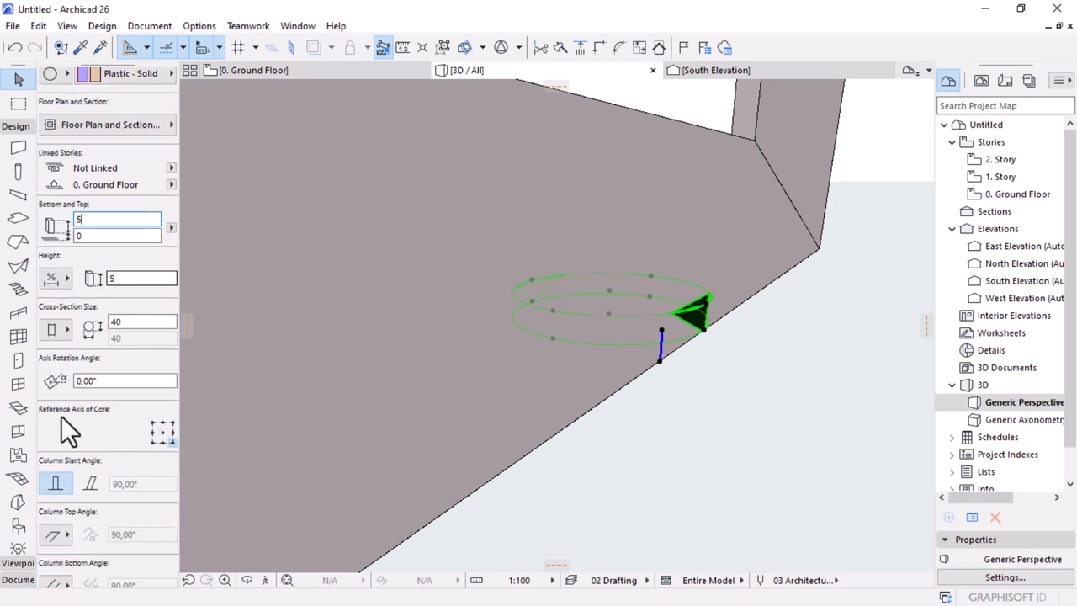
click(163, 433)
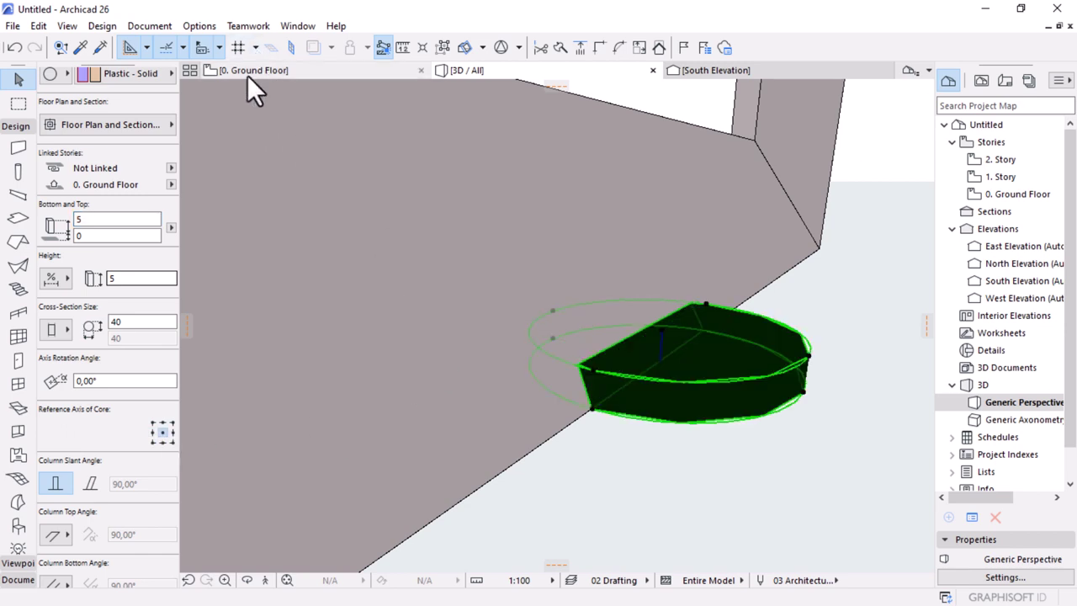
Step: On the ground floor plan, move the foot from the leg's outer edge to the middle of the leg's width
click(249, 70)
scroll(711, 252, up, 3)
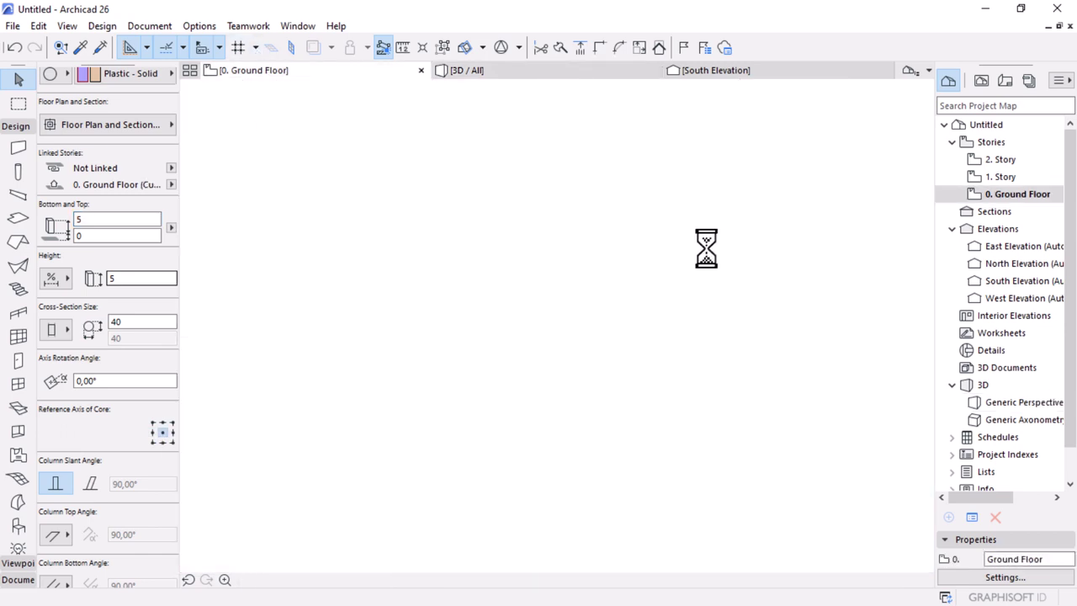
click(673, 401)
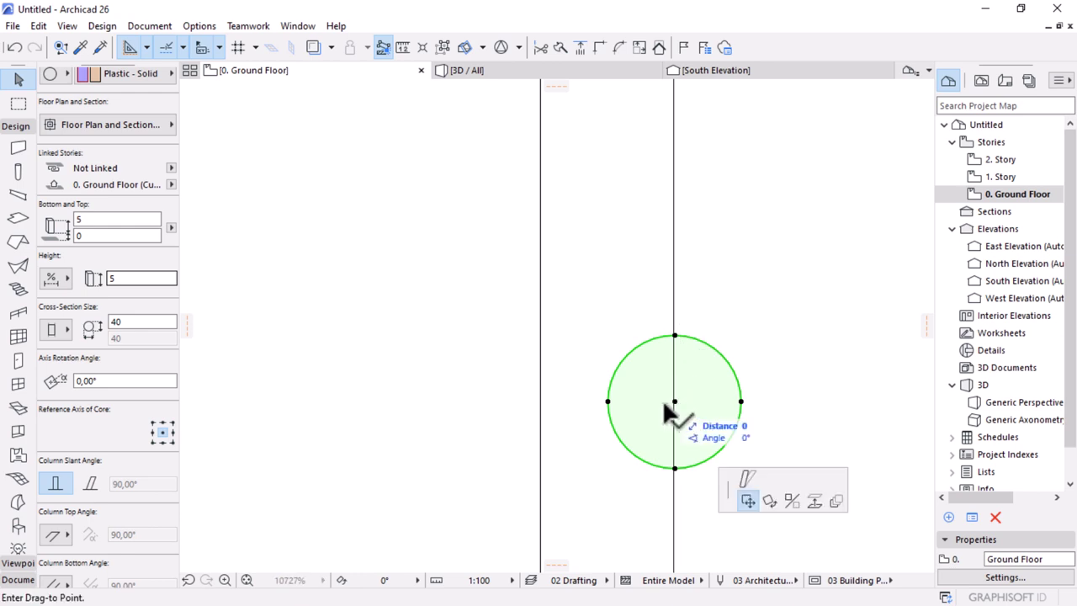
click(607, 401)
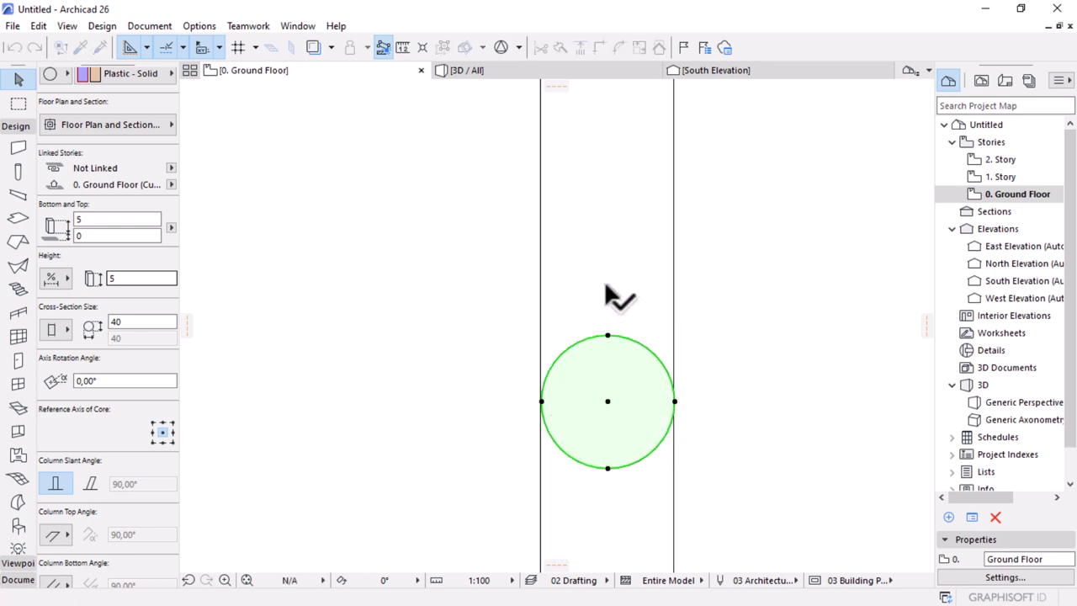
Step: In the 3D view, select the whole table except the round foot column
click(486, 72)
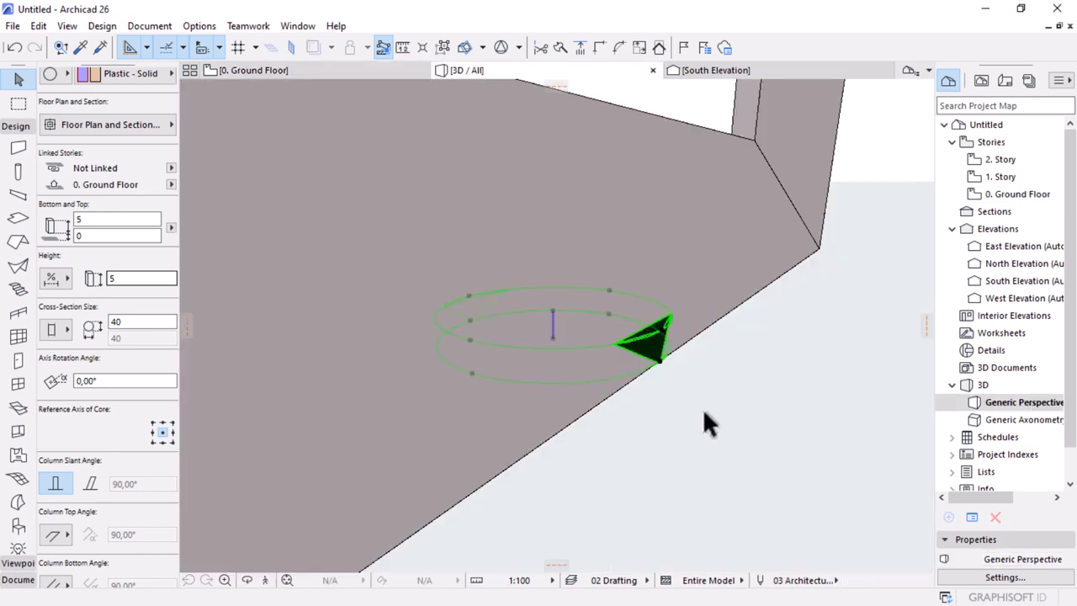
scroll(703, 412, down, 10)
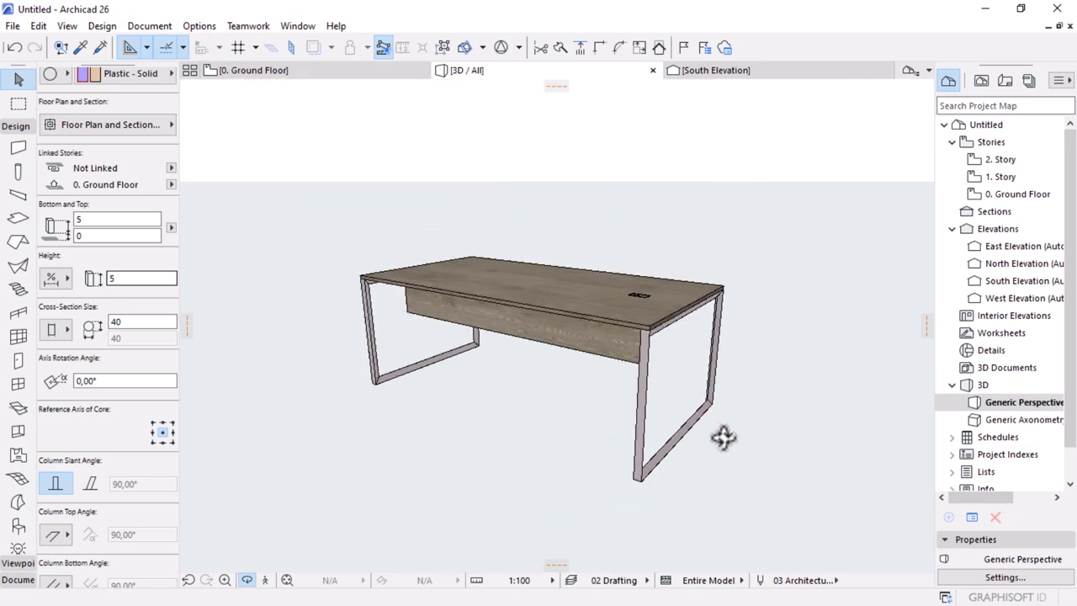
shift+middle_drag(724, 435, 703, 415)
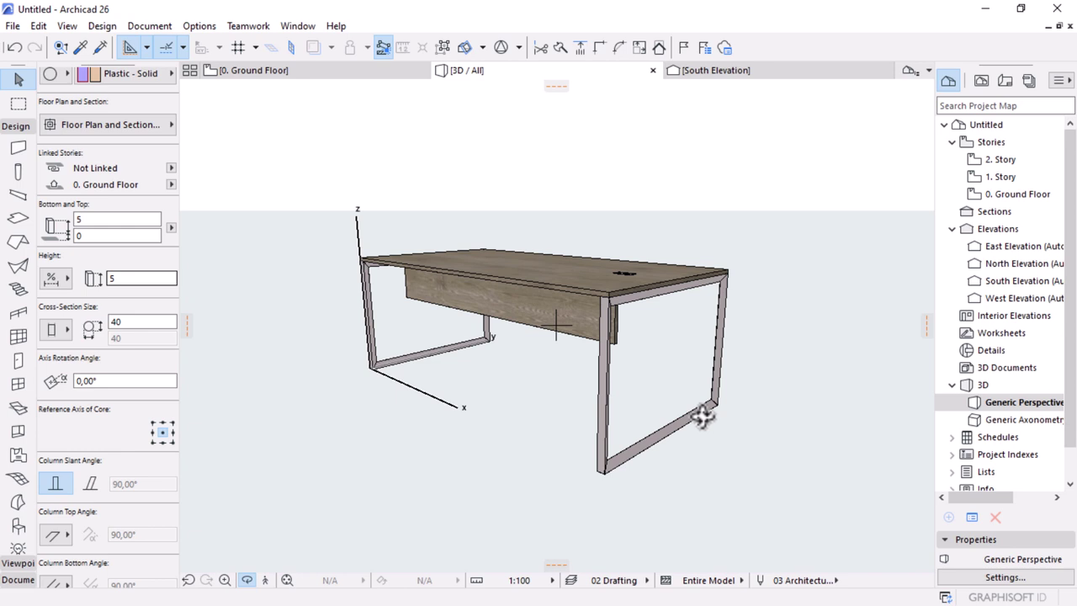
click(825, 169)
click(269, 473)
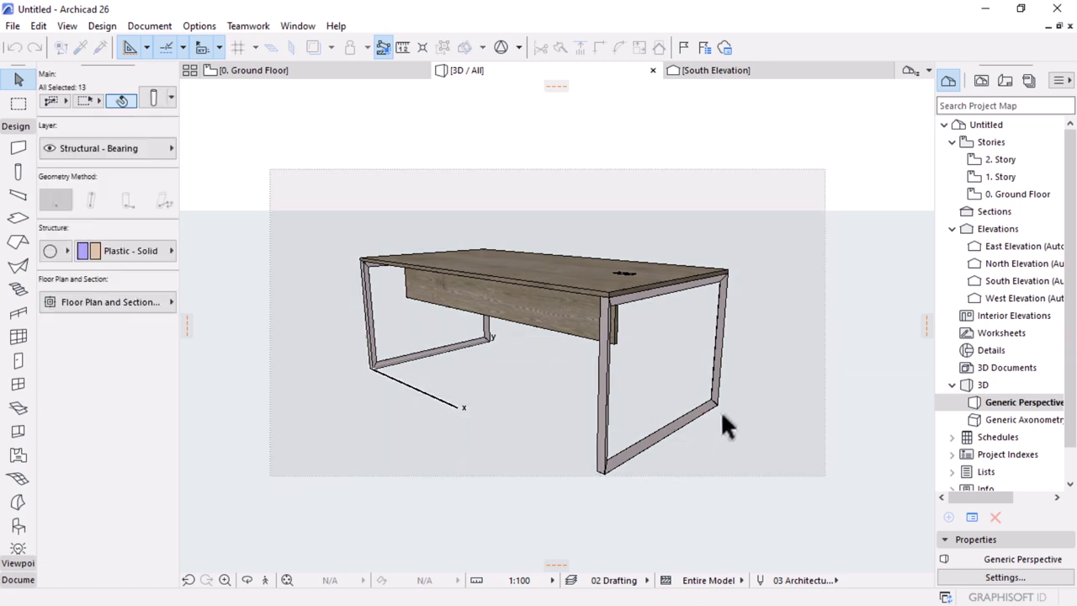
scroll(720, 410, up, 5)
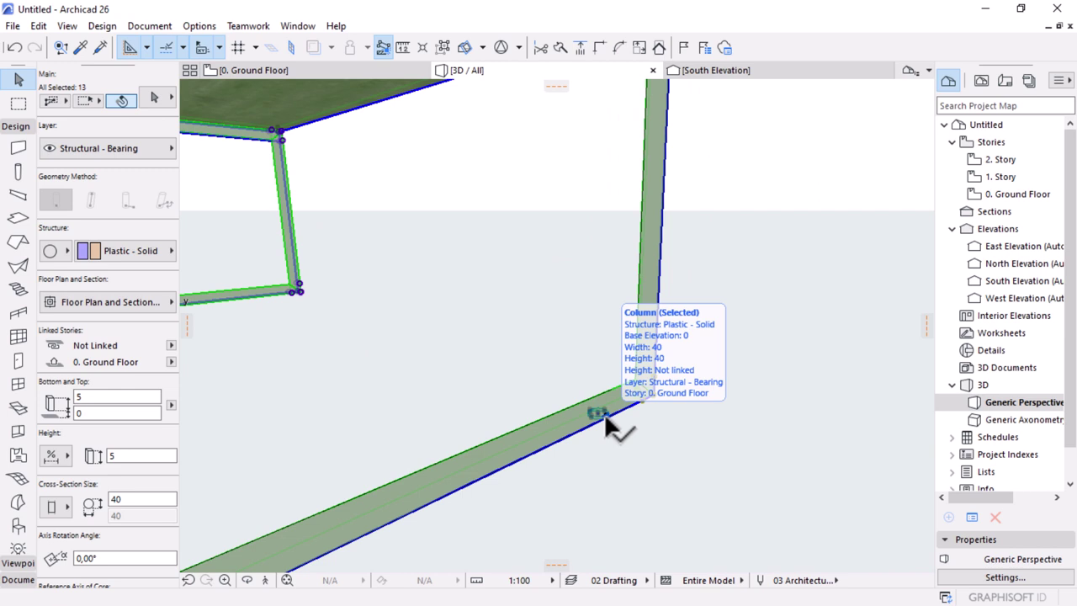
shift+click(604, 419)
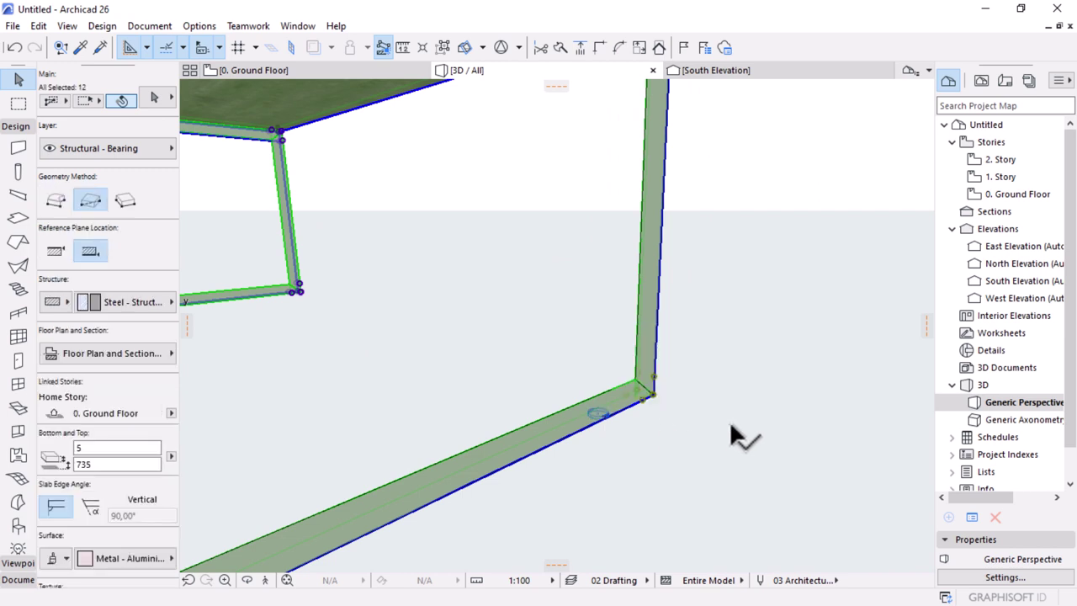
Step: Try to drag the selected table parts vertically from the leg's lower corner, and undo the move
scroll(623, 434, up, 3)
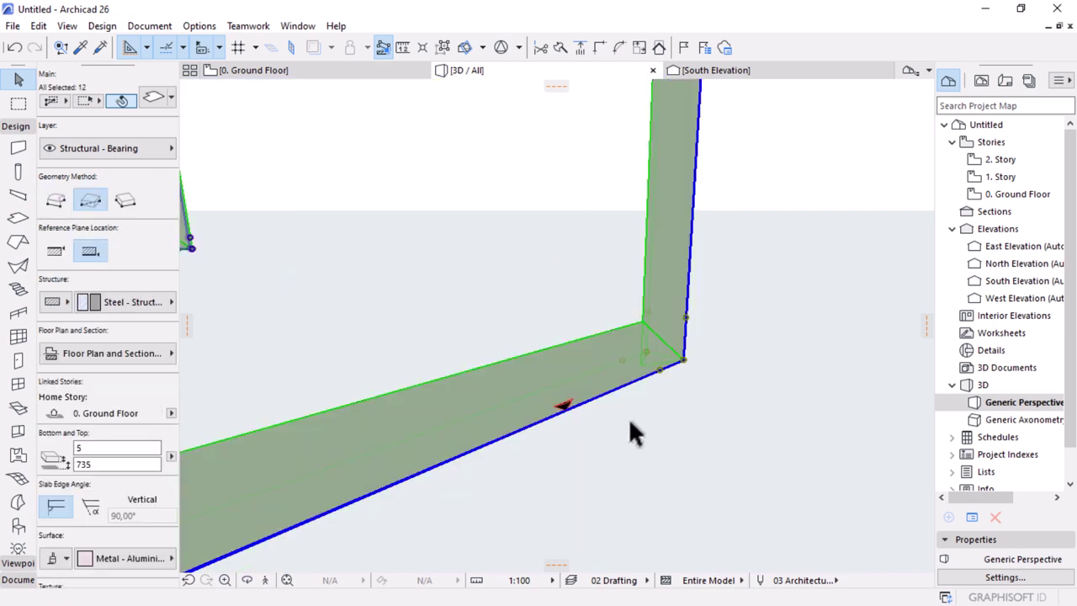
scroll(628, 417, up, 1)
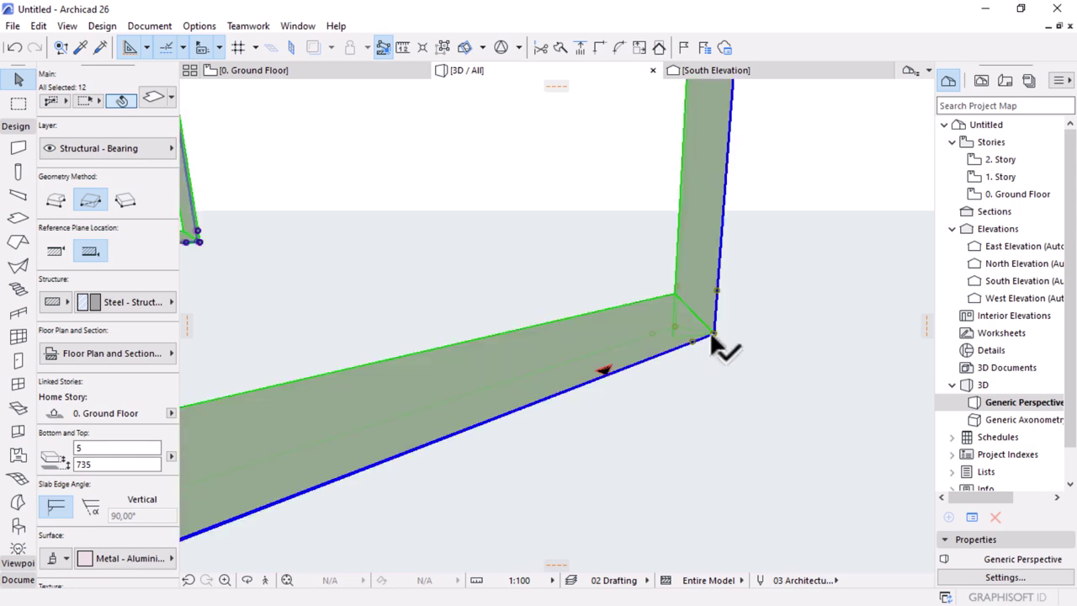
mouse_move(712, 335)
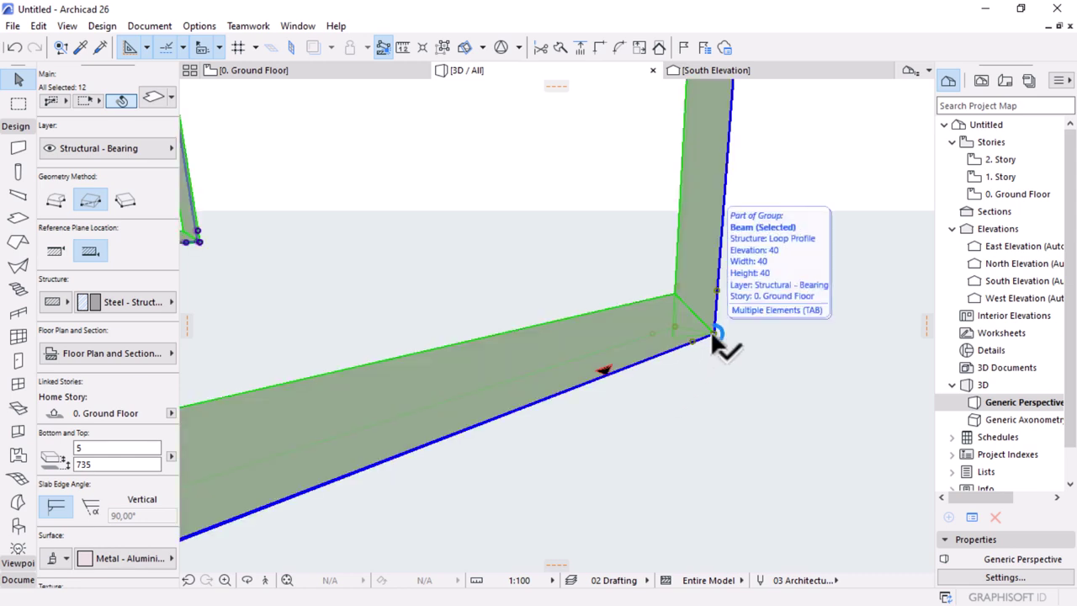
key(ctrl+d)
click(713, 333)
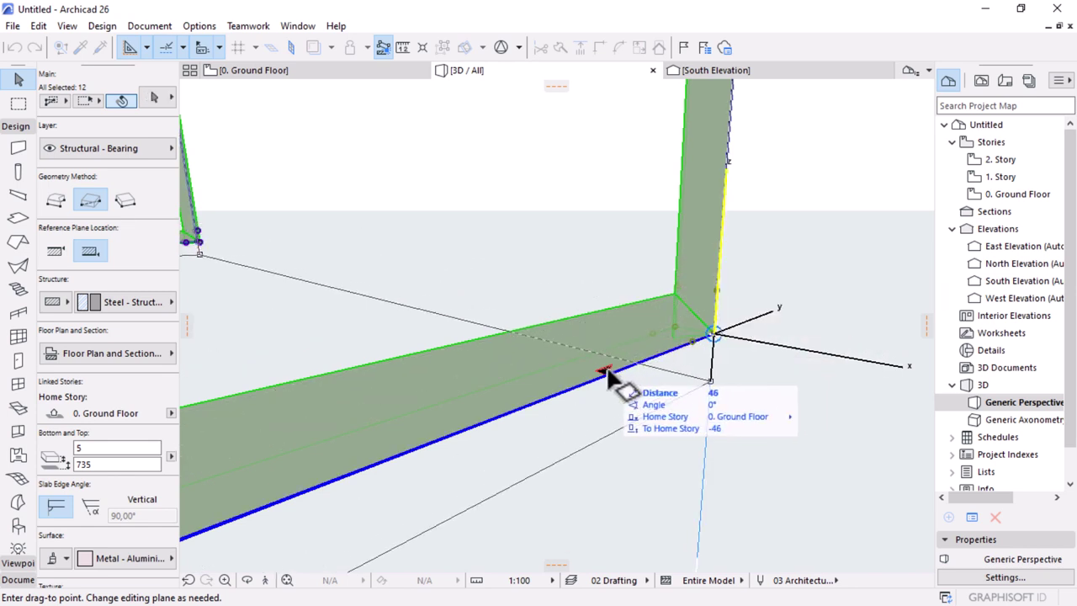
click(842, 425)
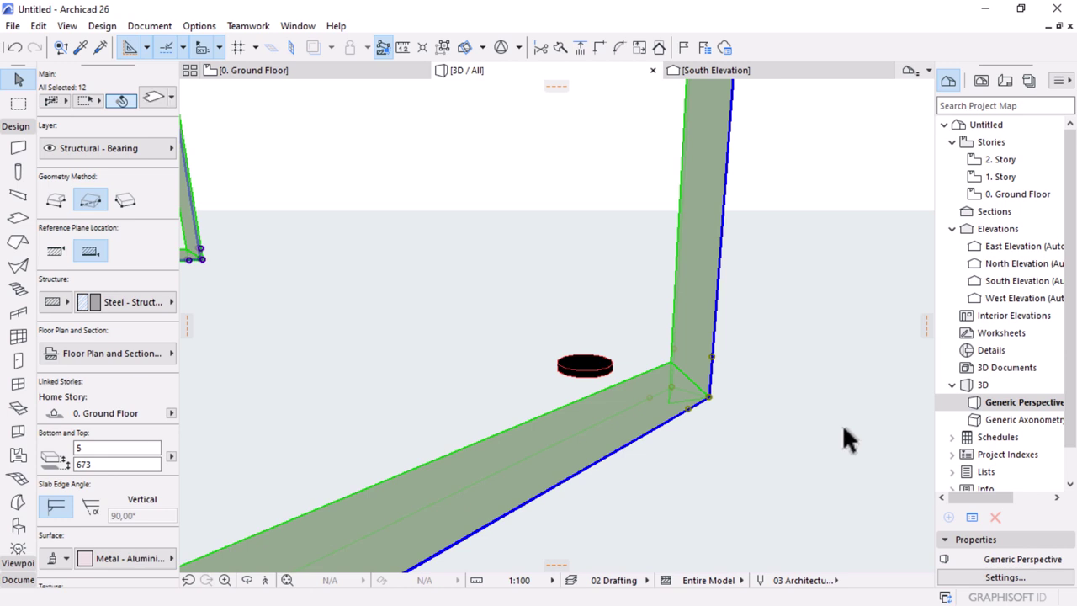
key(ctrl+z)
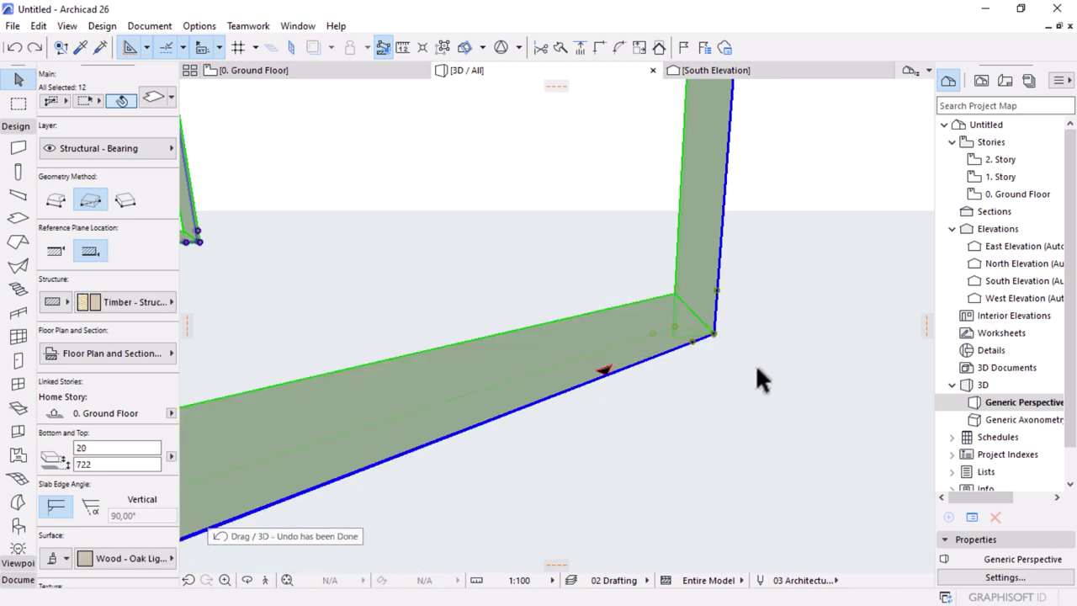
Step: Raise the selected table parts 5 mm from the leg's lower corner, and clear the selection
key(ctrl+d)
click(714, 335)
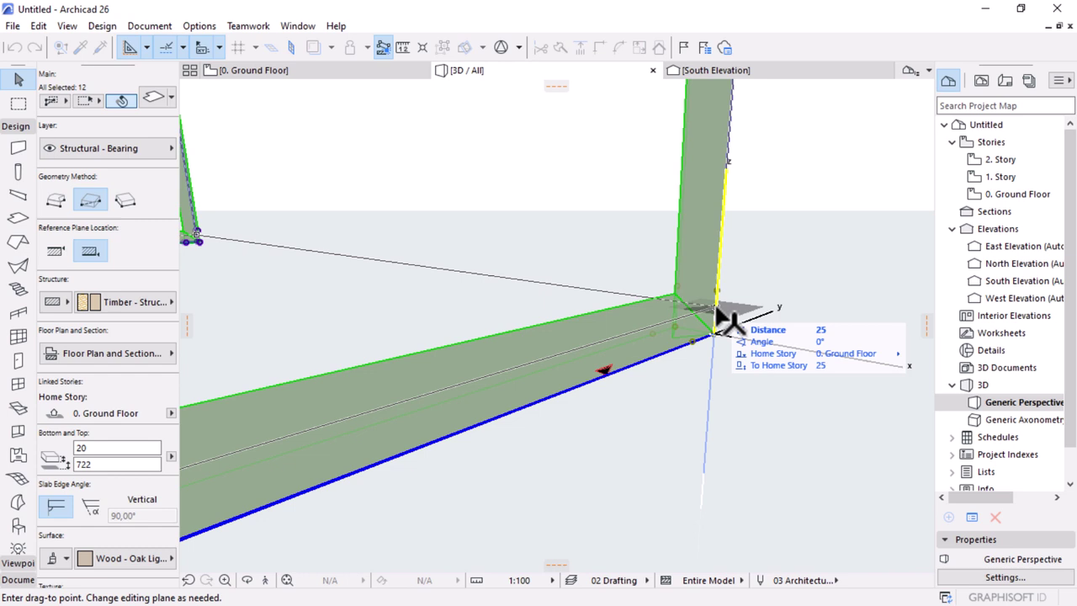
text(5)
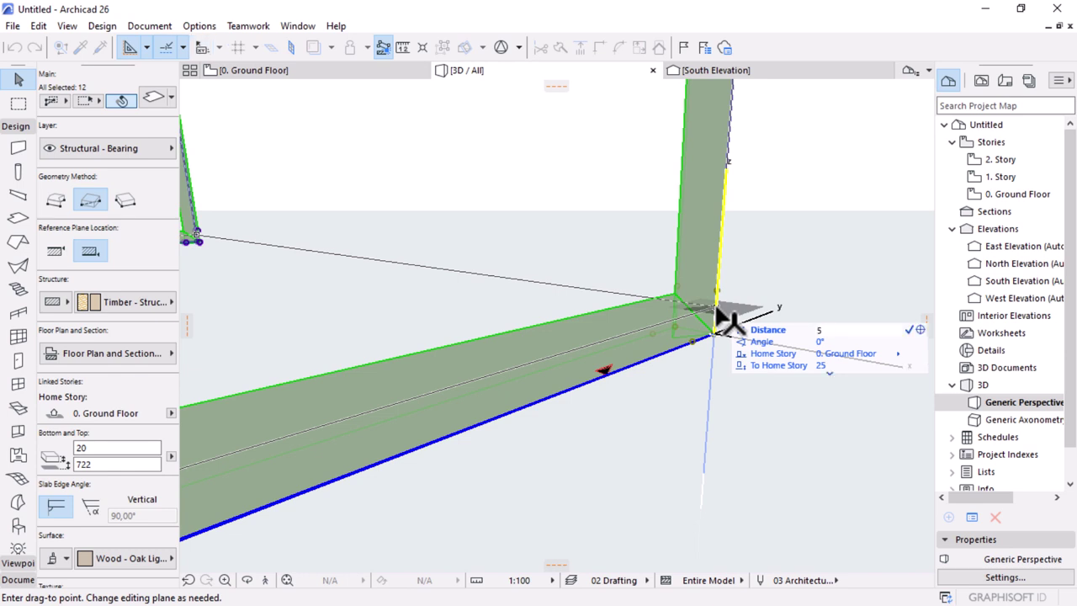
key(Return)
click(634, 388)
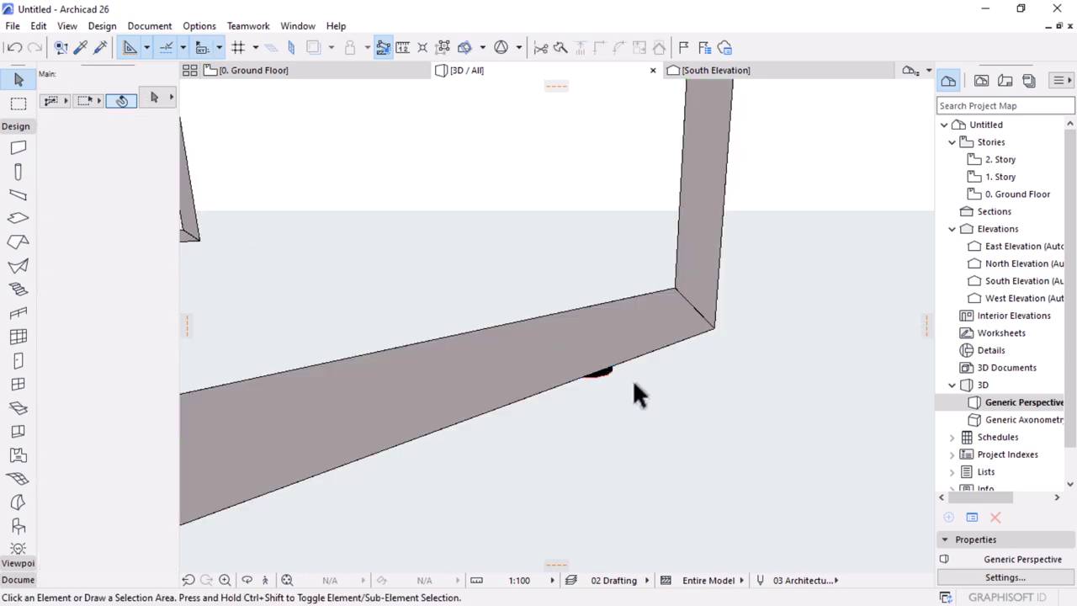
Step: Select the black foot under the leg and set its core line pen and uncut line pen to 1
key(o)
drag(625, 402, 620, 289)
scroll(620, 288, up, 5)
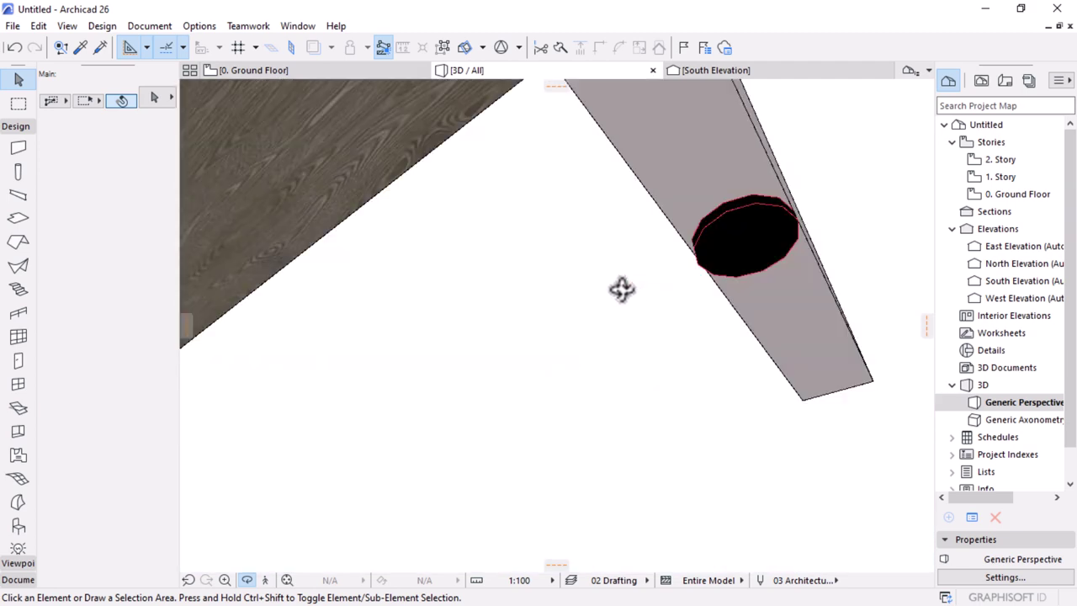
click(745, 236)
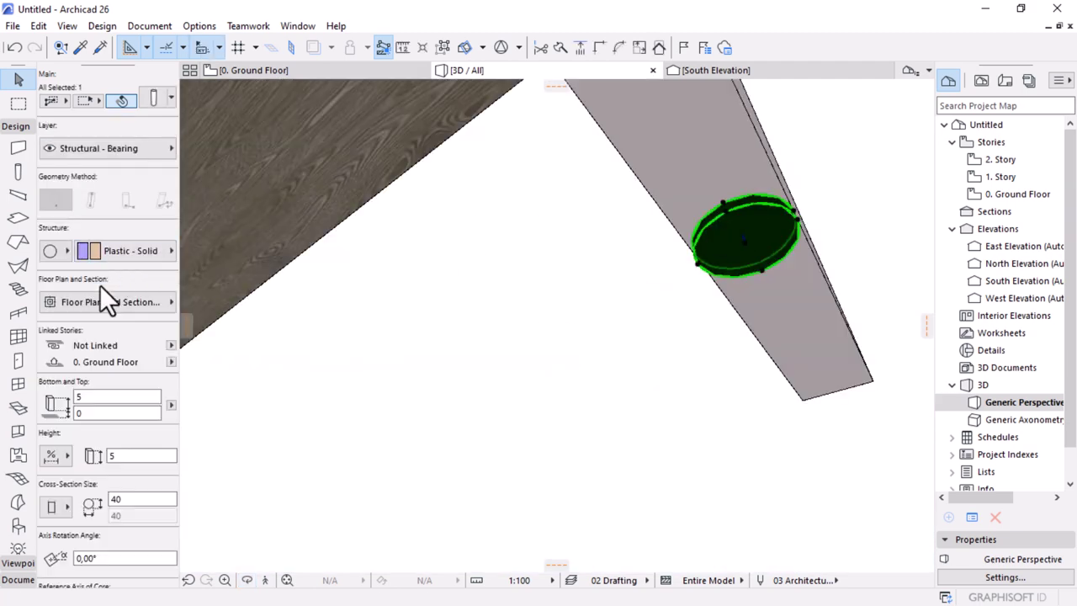
click(173, 301)
click(479, 329)
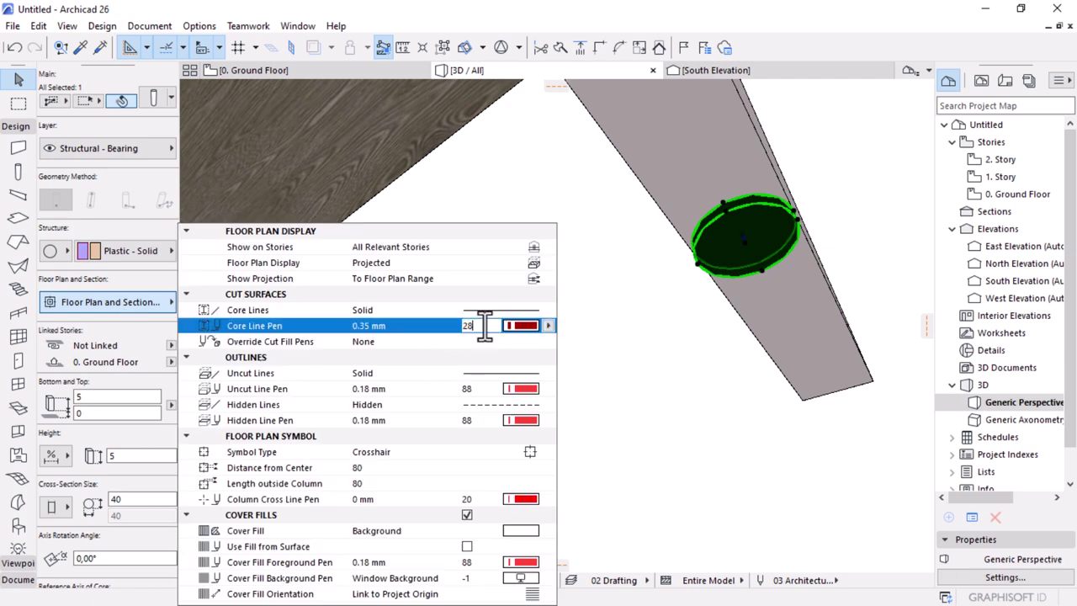
text(1)
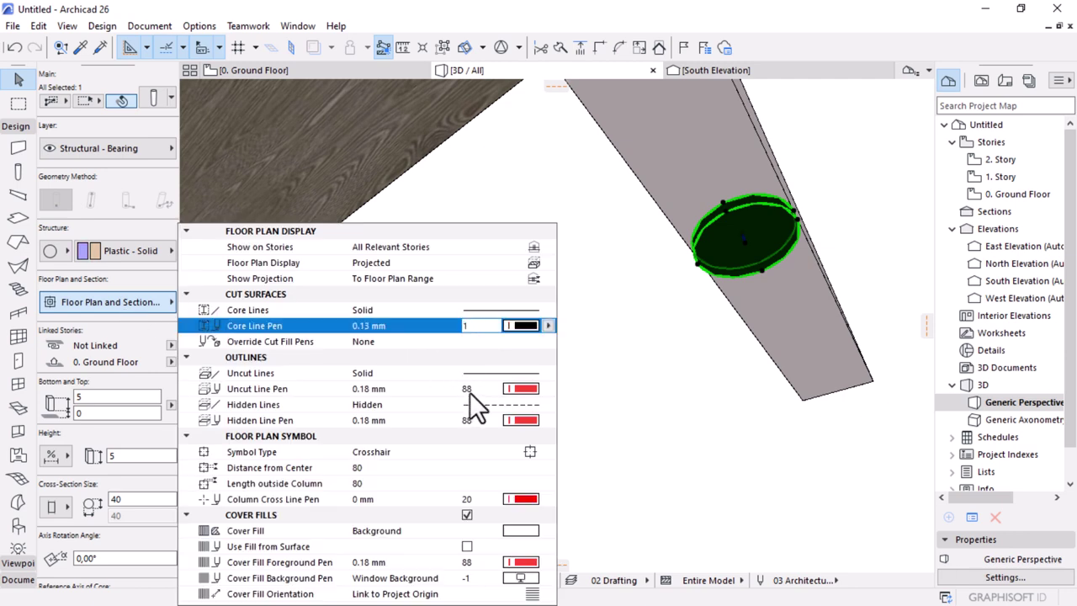
click(469, 390)
text(1)
Step: Set the foot's hidden line pen and column cross line pen to 1
click(472, 420)
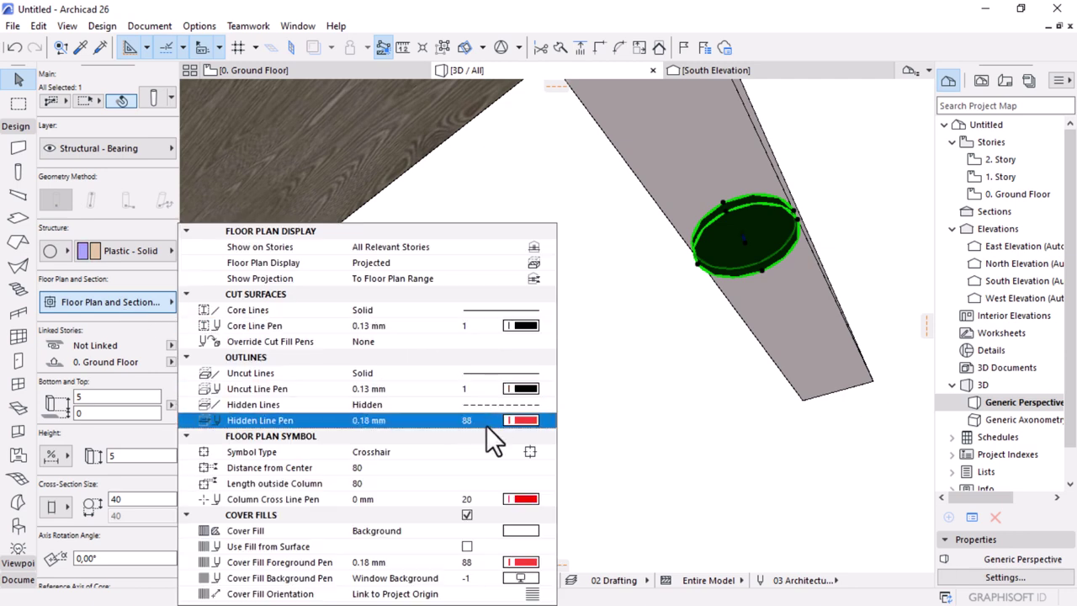
text(1)
click(476, 498)
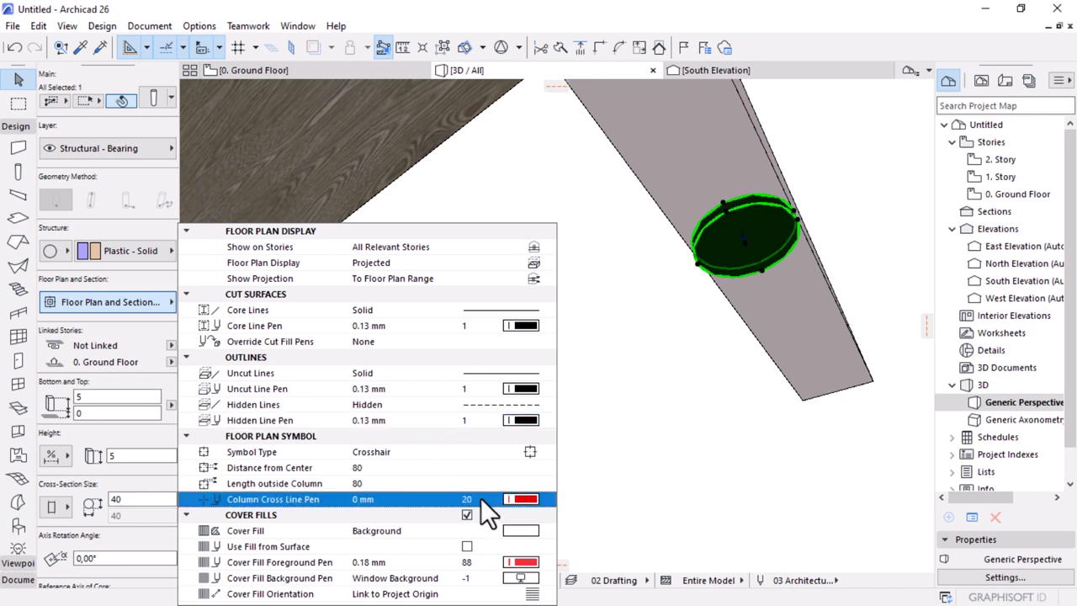
text(1)
click(482, 563)
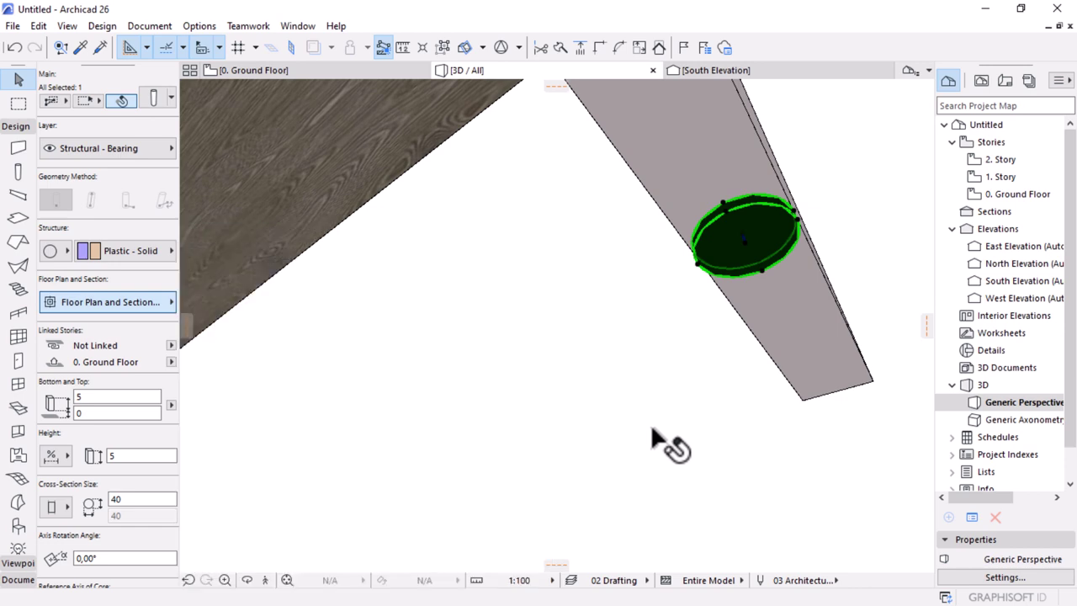
Step: Clear the foot's selection and inspect the underside of the whole table
drag(622, 462, 685, 474)
scroll(712, 365, down, 6)
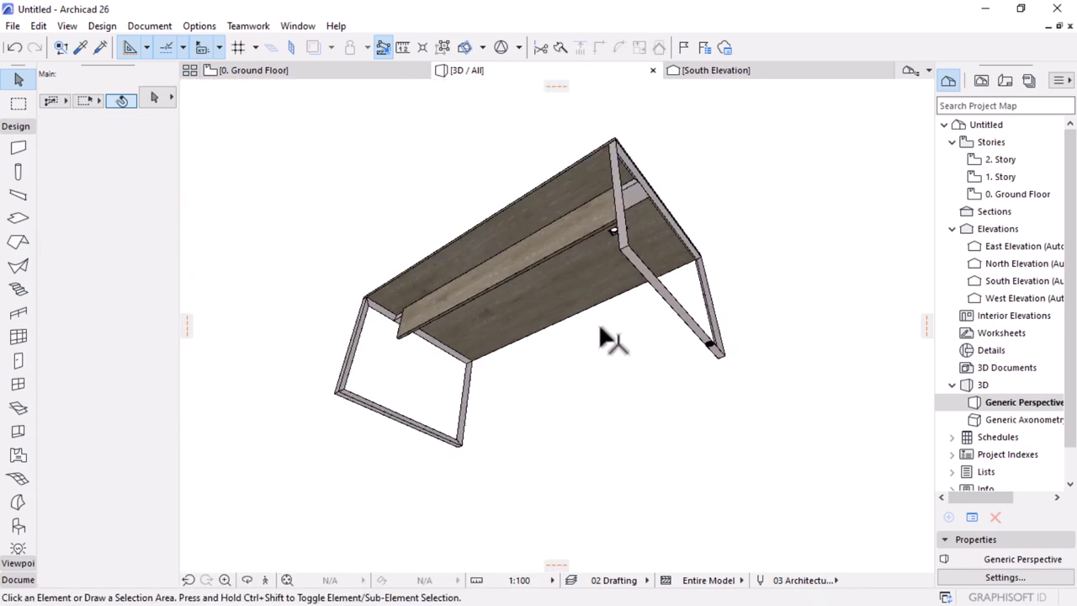
shift+middle_drag(738, 392, 522, 261)
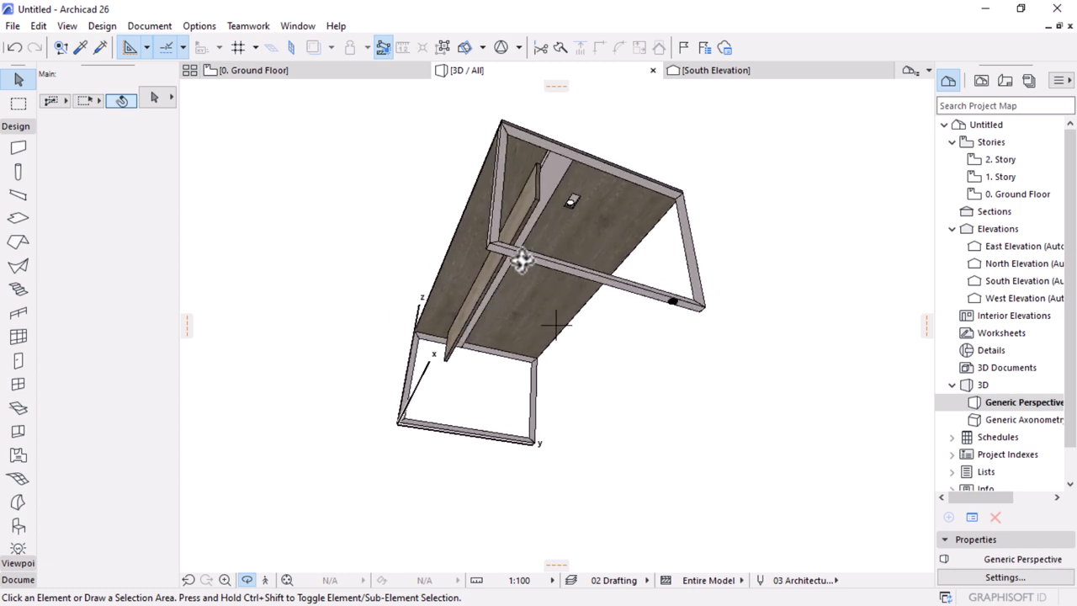
Step: On the ground floor plan, mirror a copy of the black foot to the leg's other end about the table's lengthwise centreline
click(316, 76)
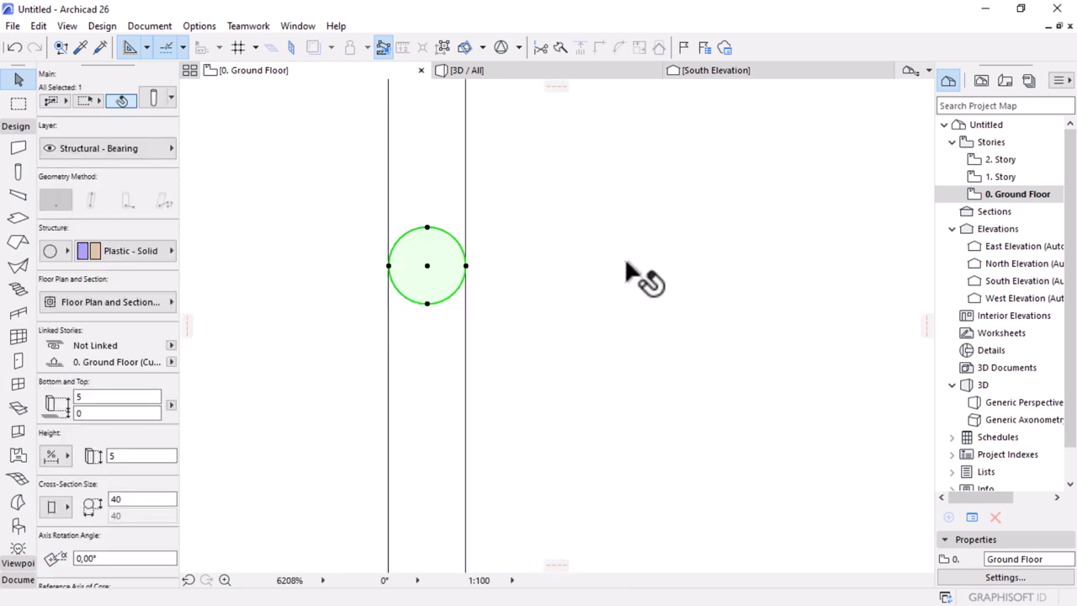
scroll(618, 273, down, 8)
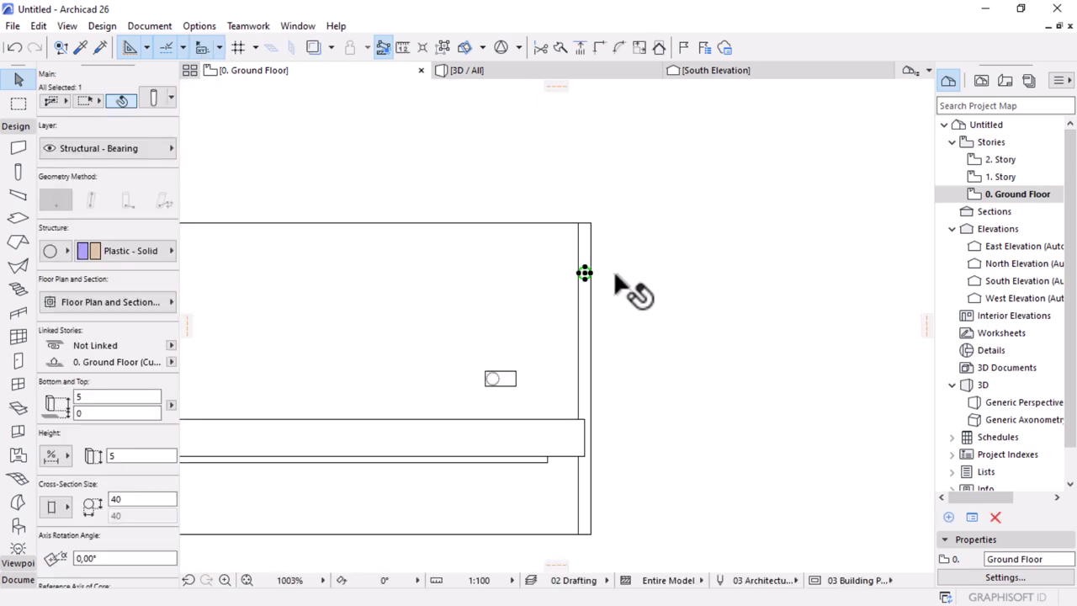
key(ctrl+alt+m)
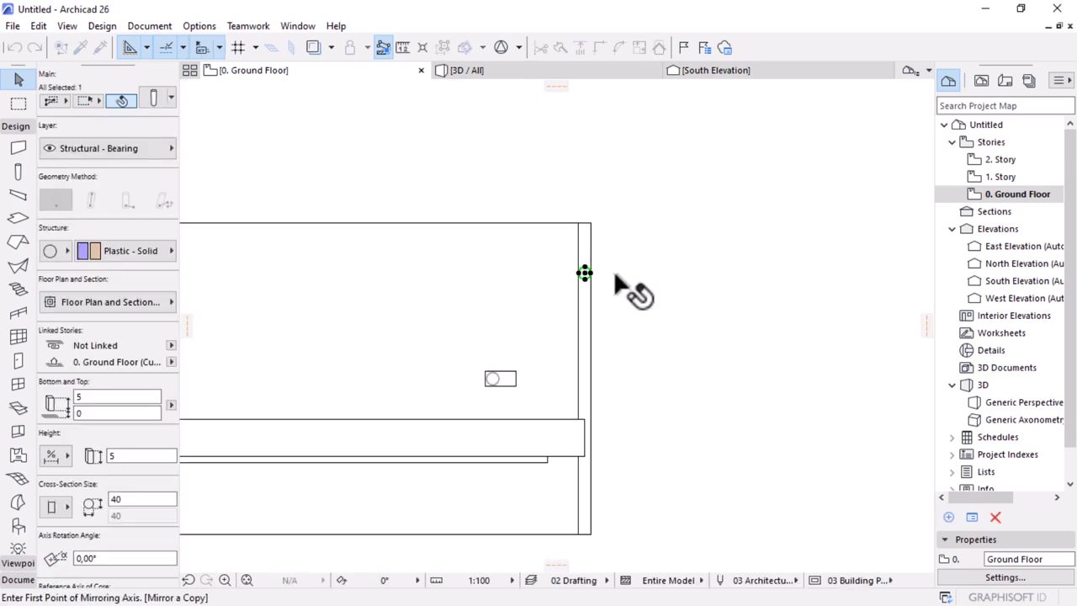
click(590, 377)
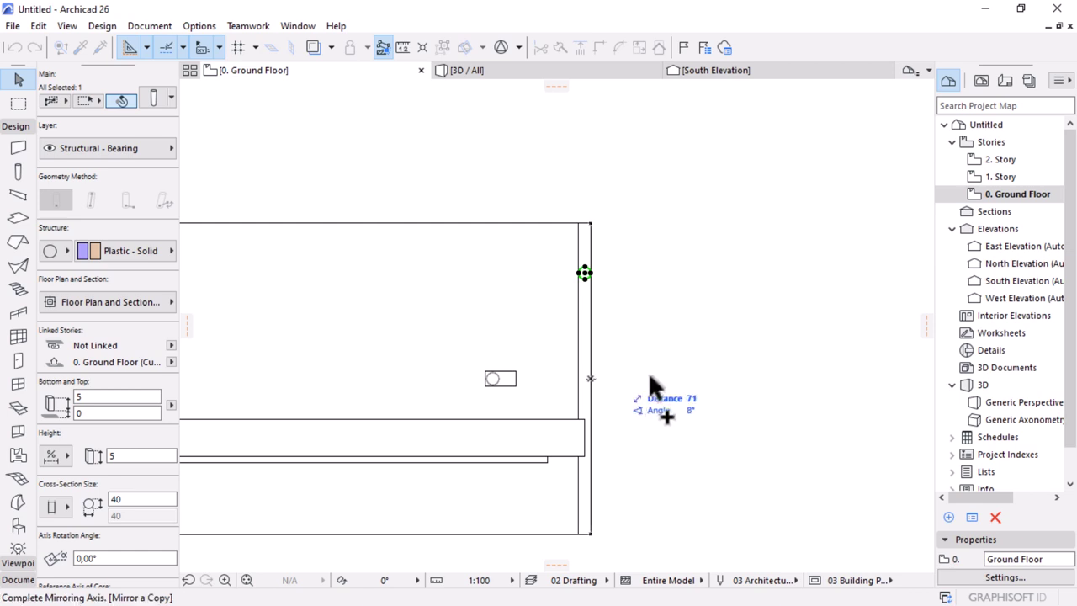
click(736, 392)
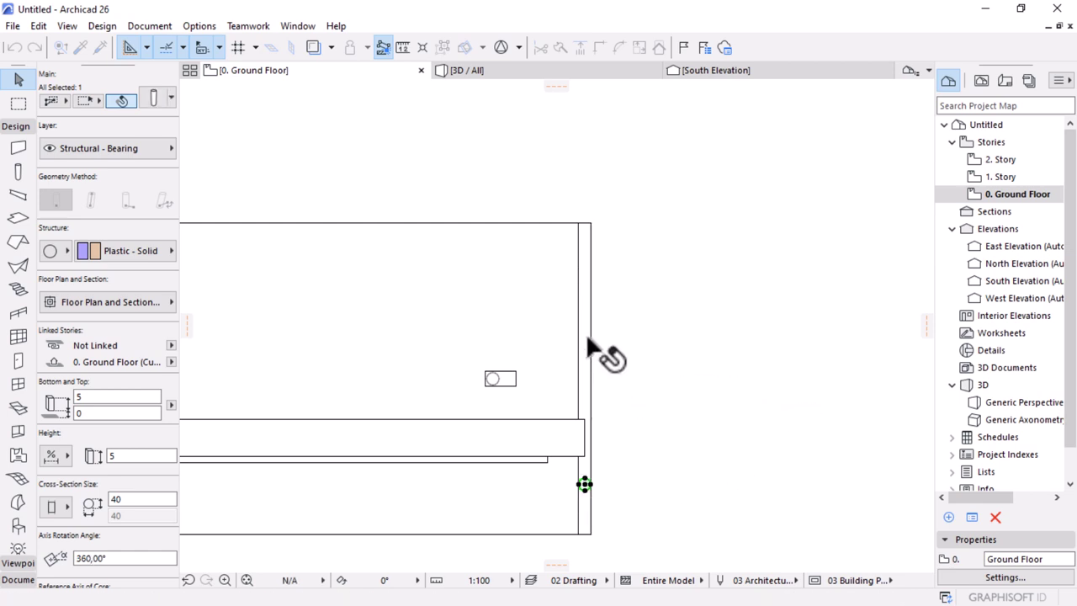
Step: Select both feet and mirror copies of them onto the opposite leg about the midpoint of the tabletop's long edge
shift+click(583, 275)
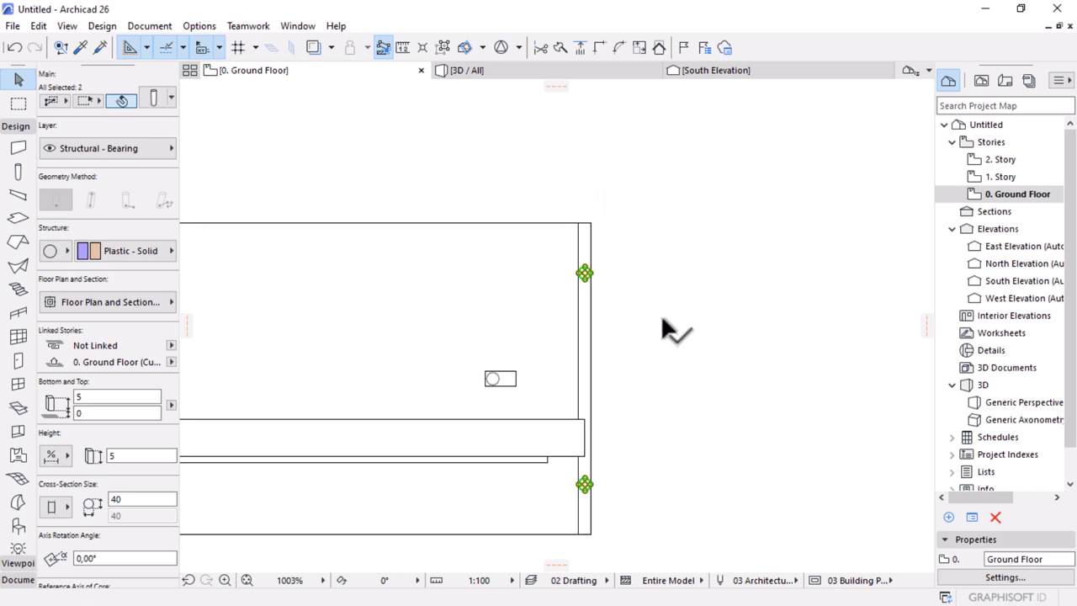
scroll(662, 330, down, 3)
key(ctrl+alt+m)
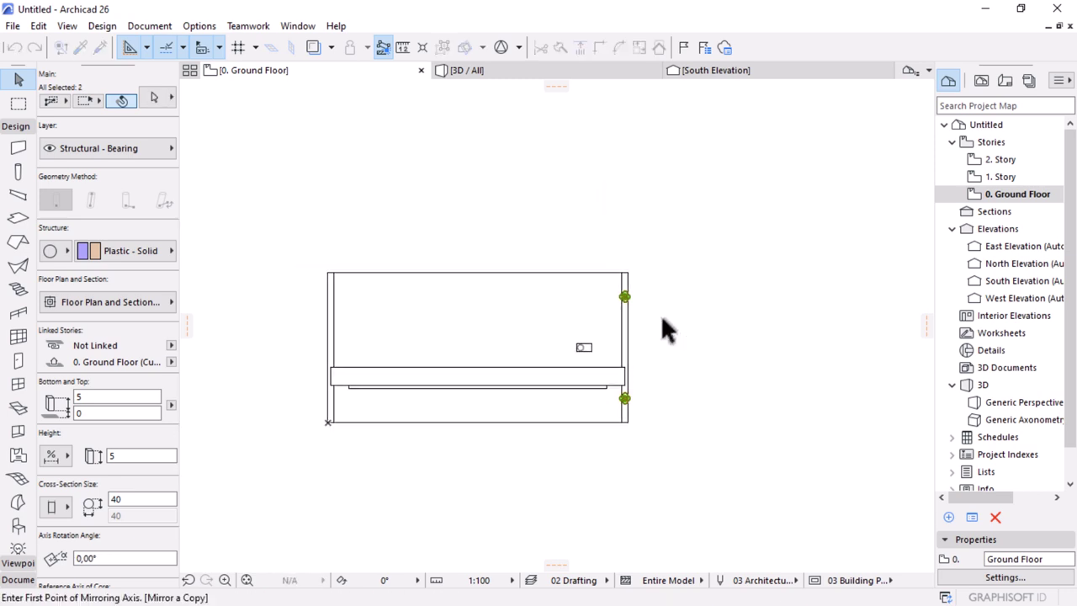
click(477, 271)
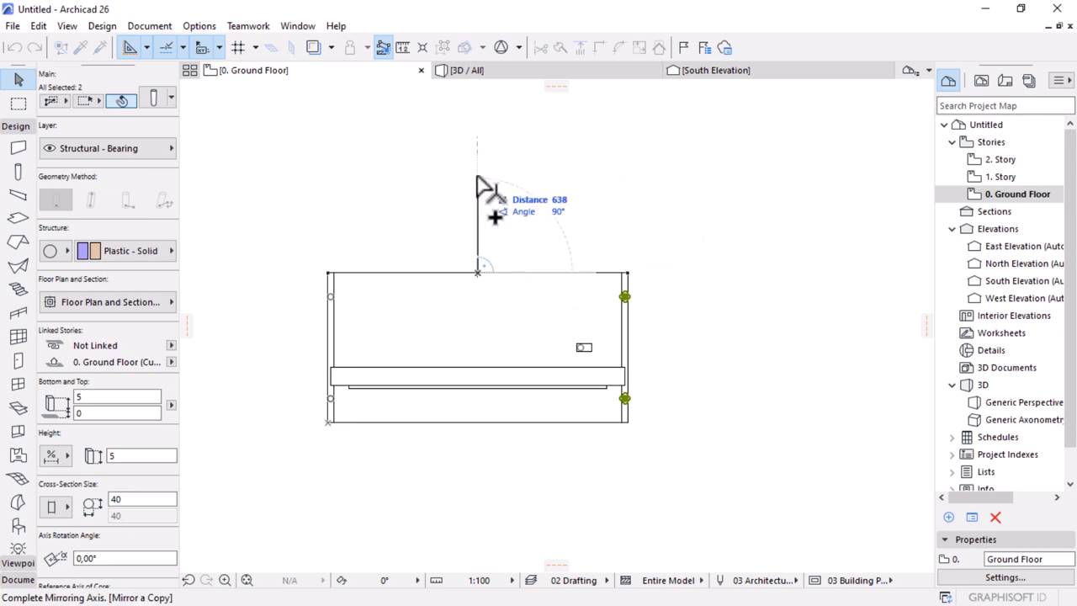
click(477, 177)
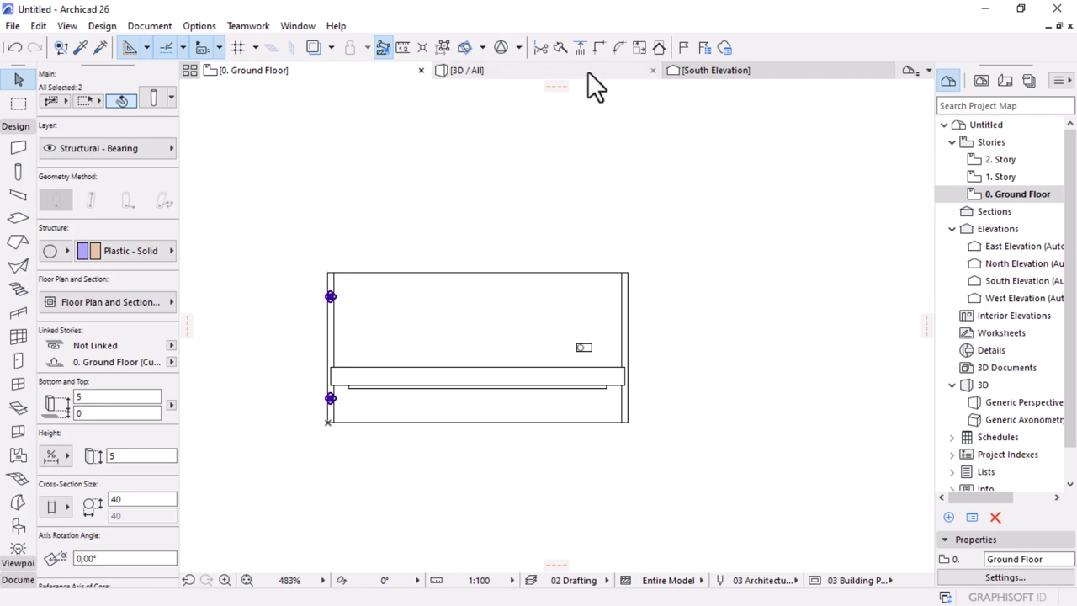
Step: Clear the selection in the 3D view and examine the whole table from underneath, from both ends and from the long side
click(587, 72)
key(Escape)
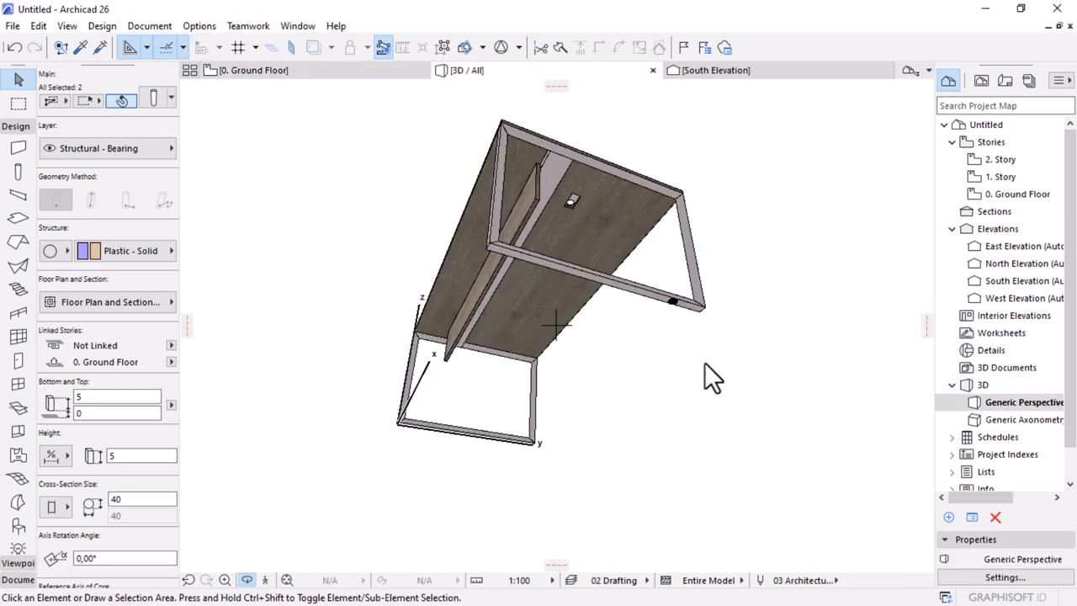
shift+middle_drag(711, 377, 574, 453)
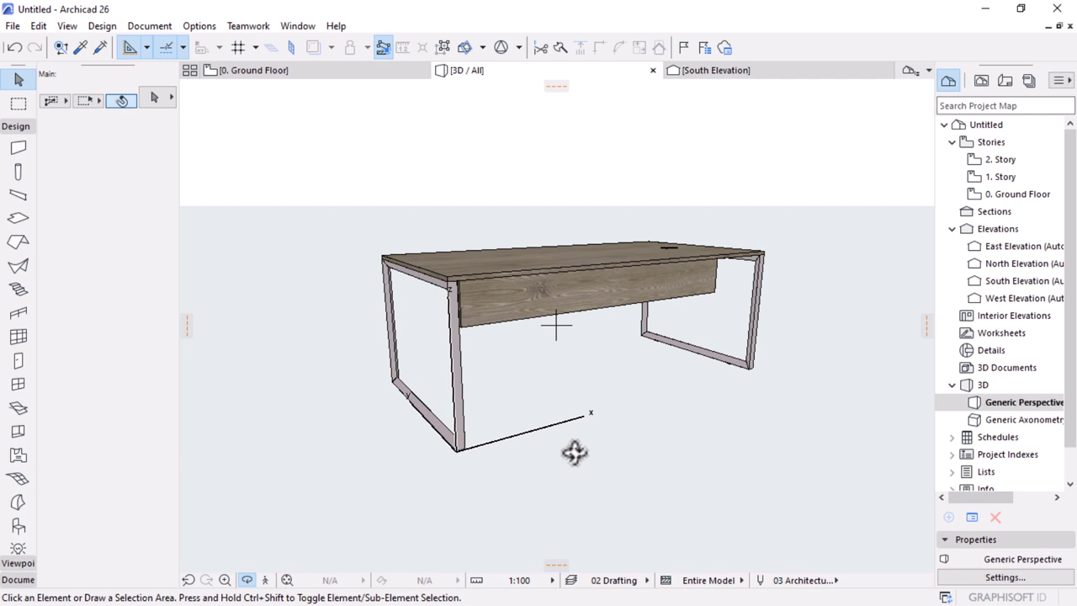
scroll(574, 452, down, 3)
drag(471, 382, 748, 407)
scroll(645, 370, up, 3)
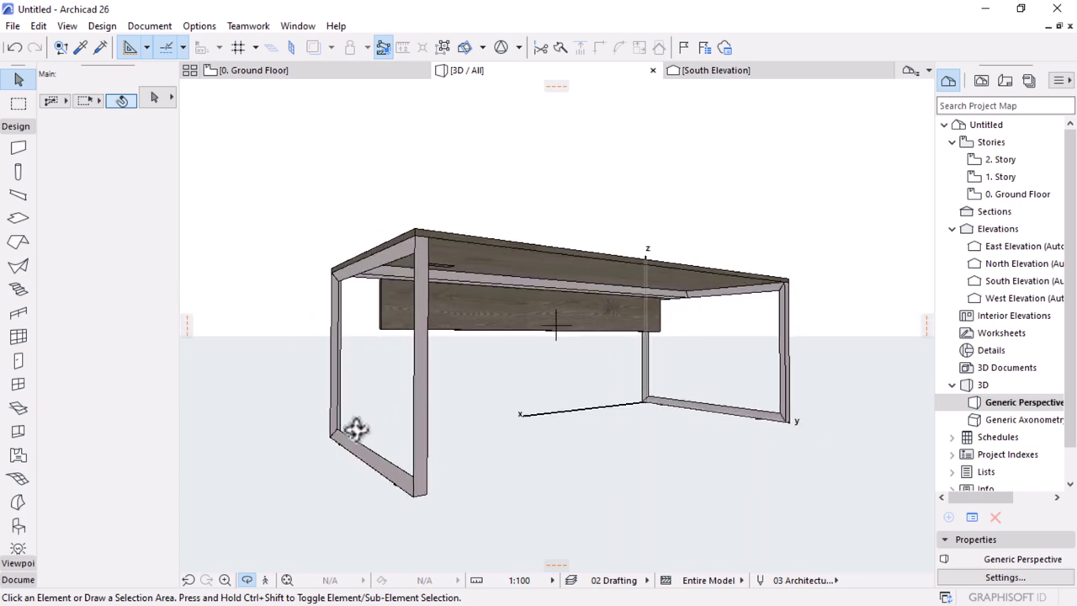
drag(356, 428, 720, 429)
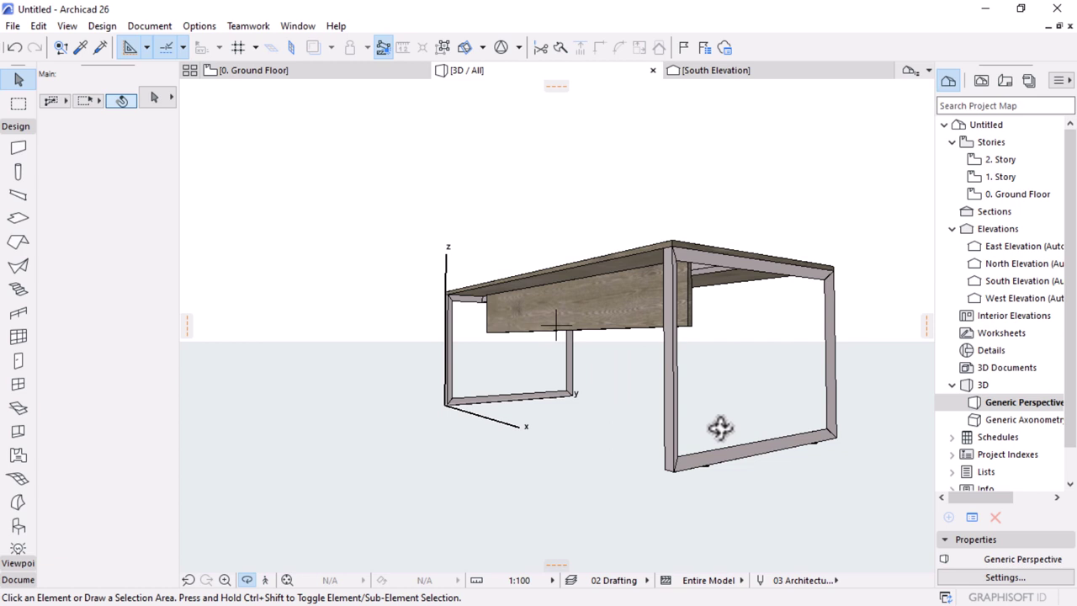
drag(720, 428, 409, 435)
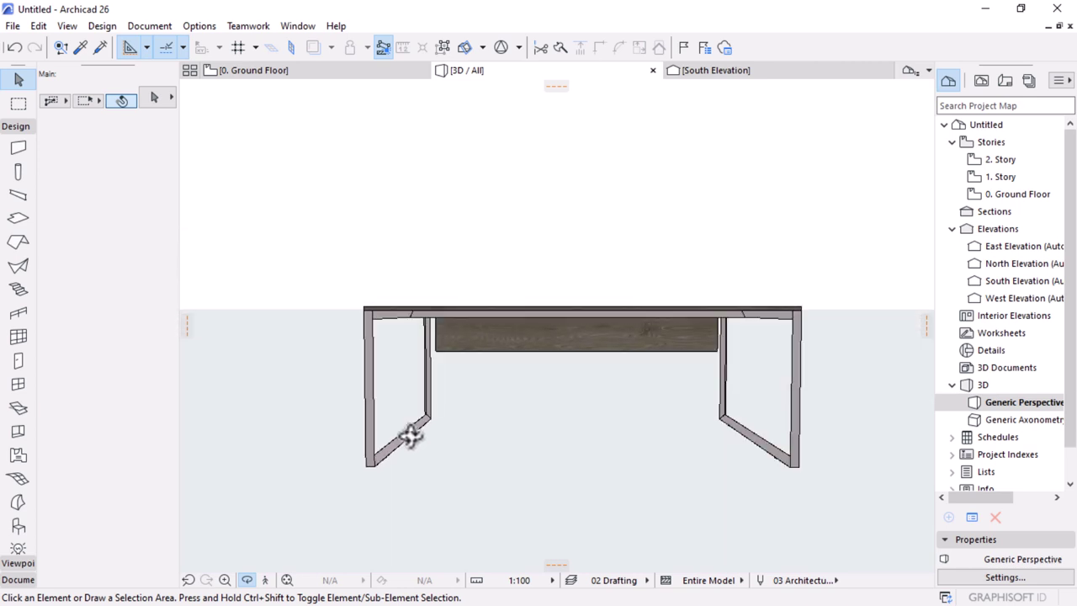
drag(532, 394, 532, 392)
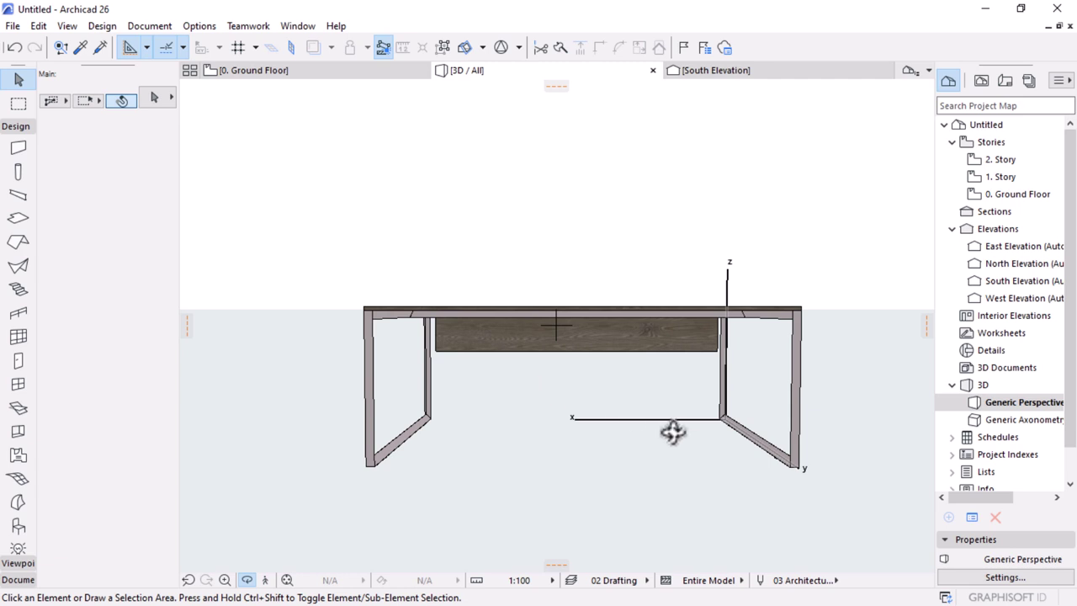
Step: Leave orbit mode and select the tabletop, the hanging timber panel and one loop leg in turn to check the parts
key(o)
click(656, 319)
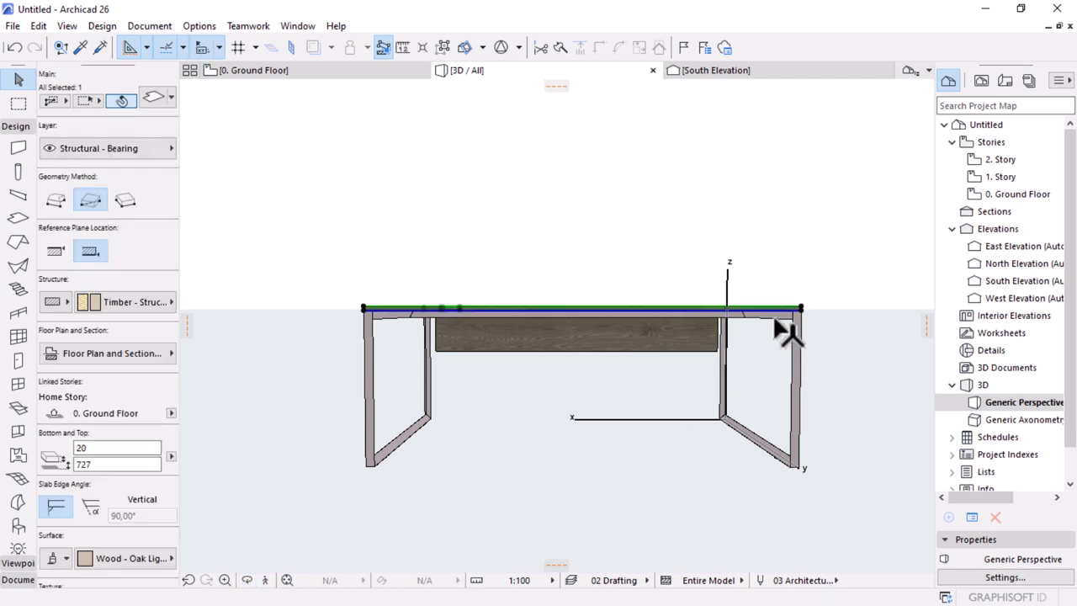
key(Escape)
click(720, 336)
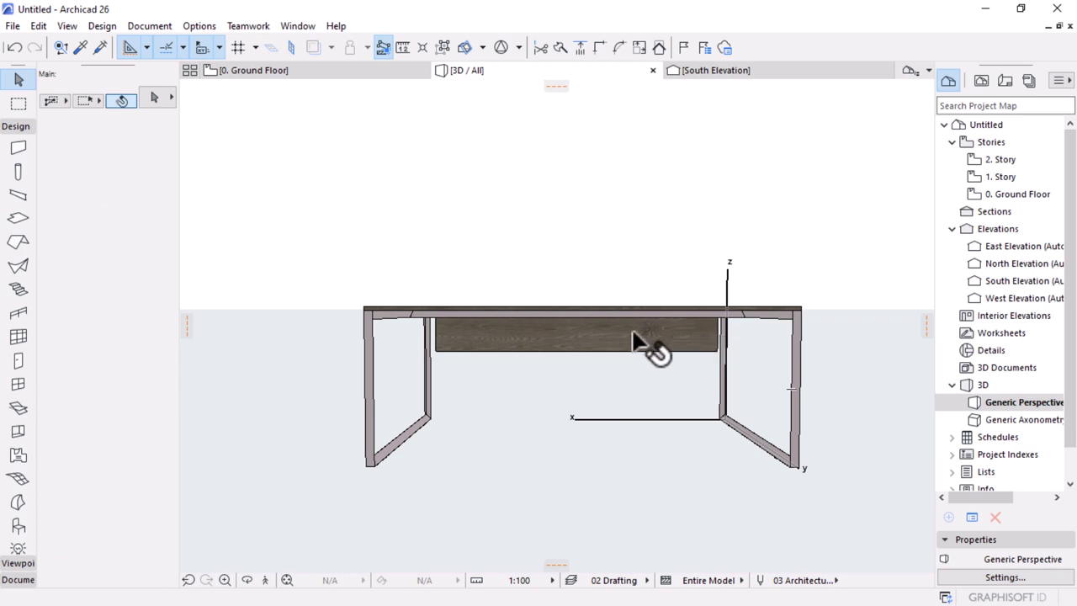
click(377, 450)
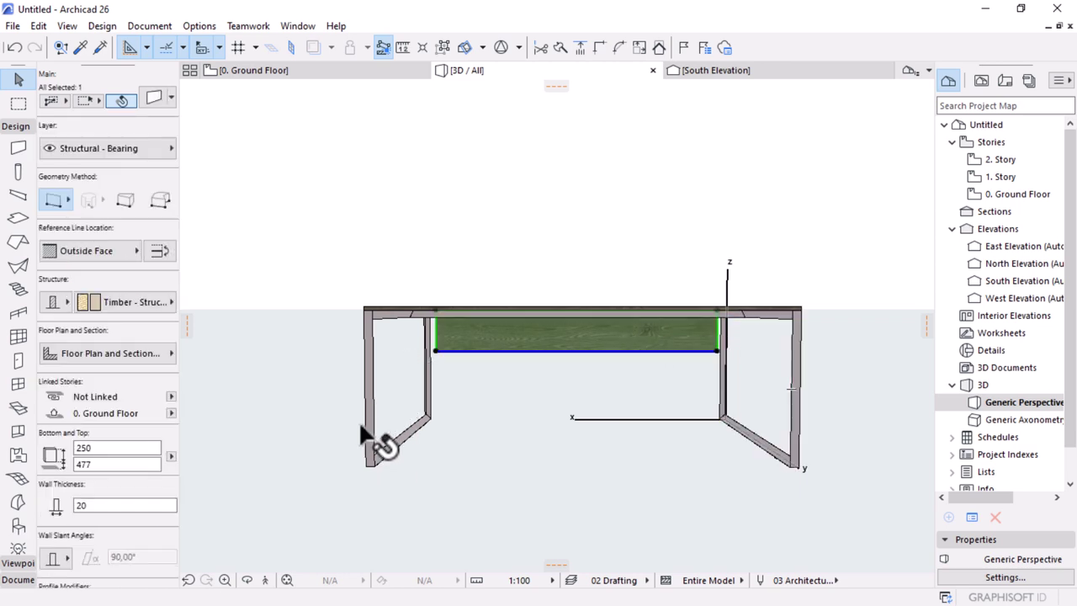
key(Escape)
click(417, 326)
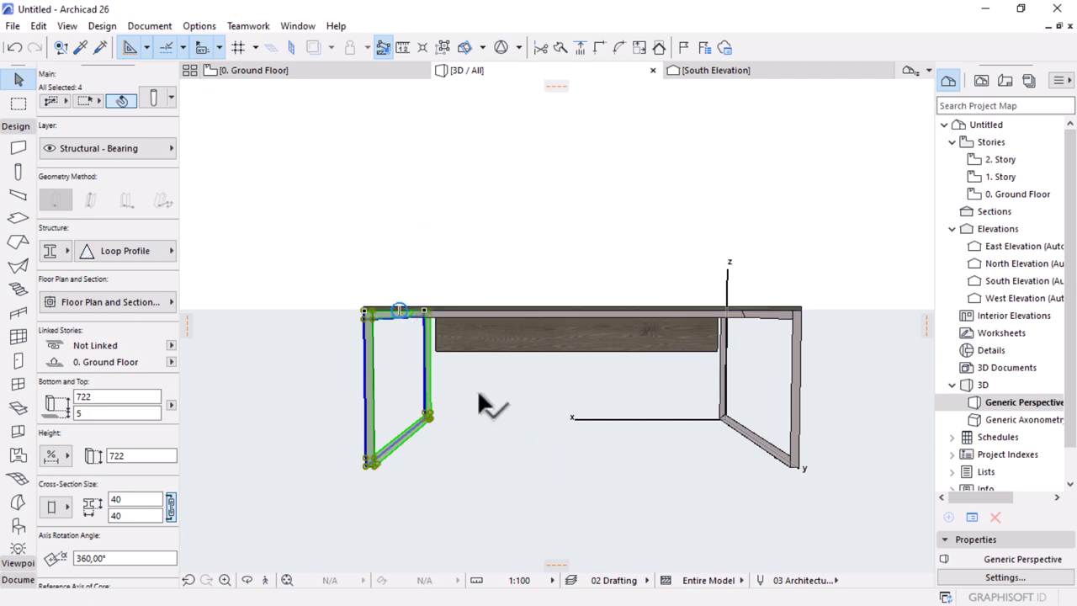
Step: Select all the table's parts in 3D, switch to the ground floor plan and clear the selection
scroll(517, 360, down, 1)
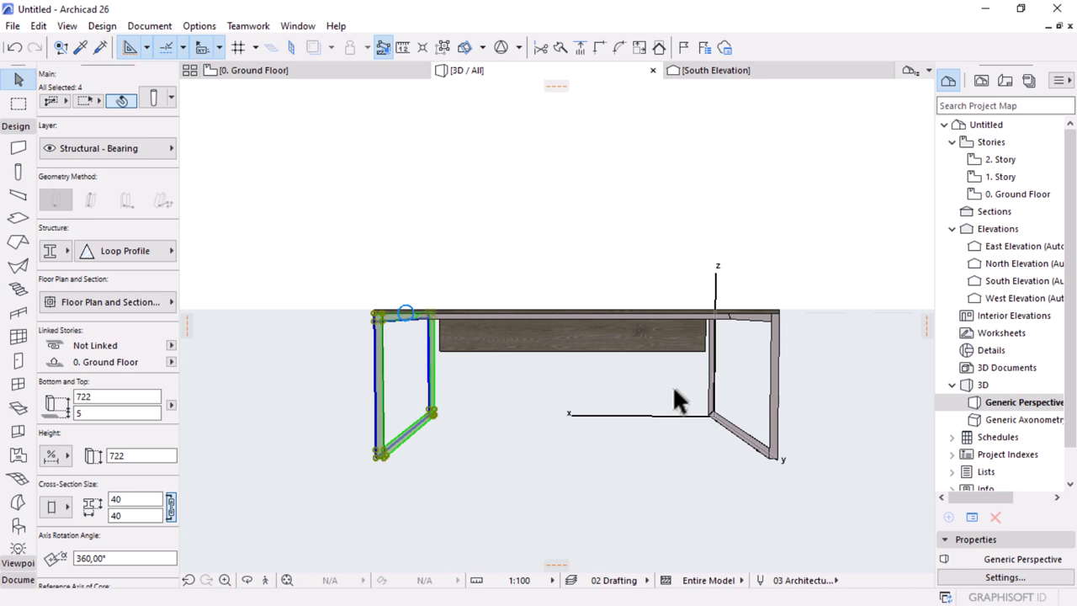
scroll(666, 381, down, 3)
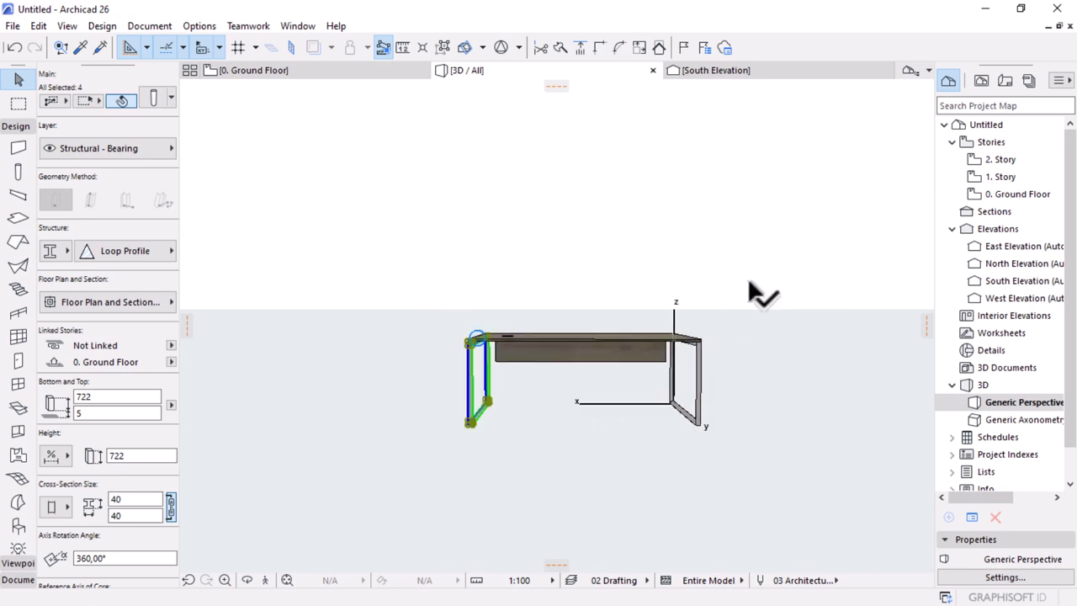
drag(868, 209, 352, 468)
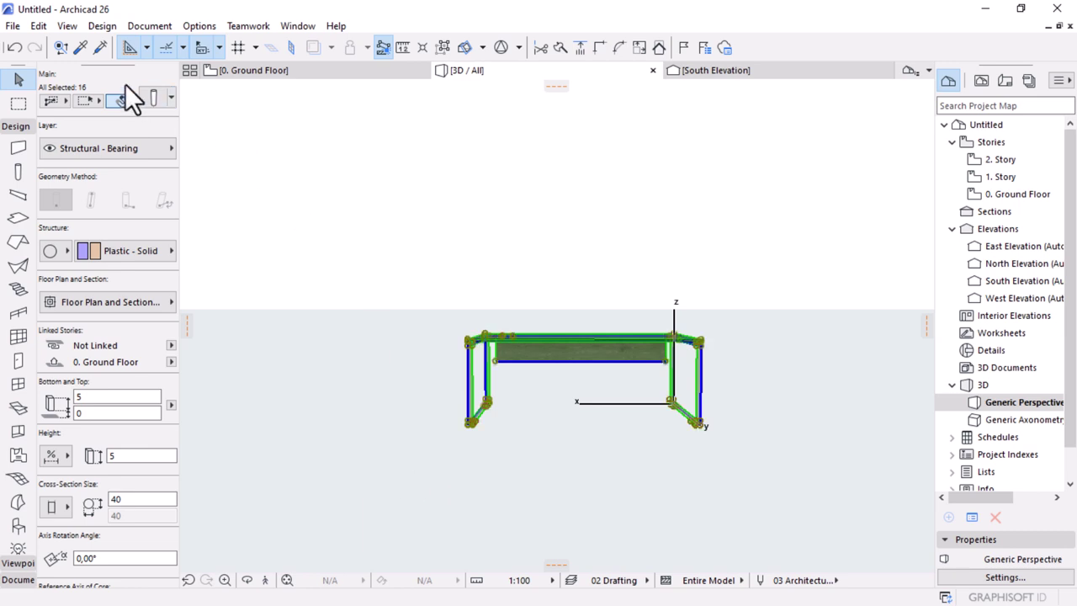
click(267, 74)
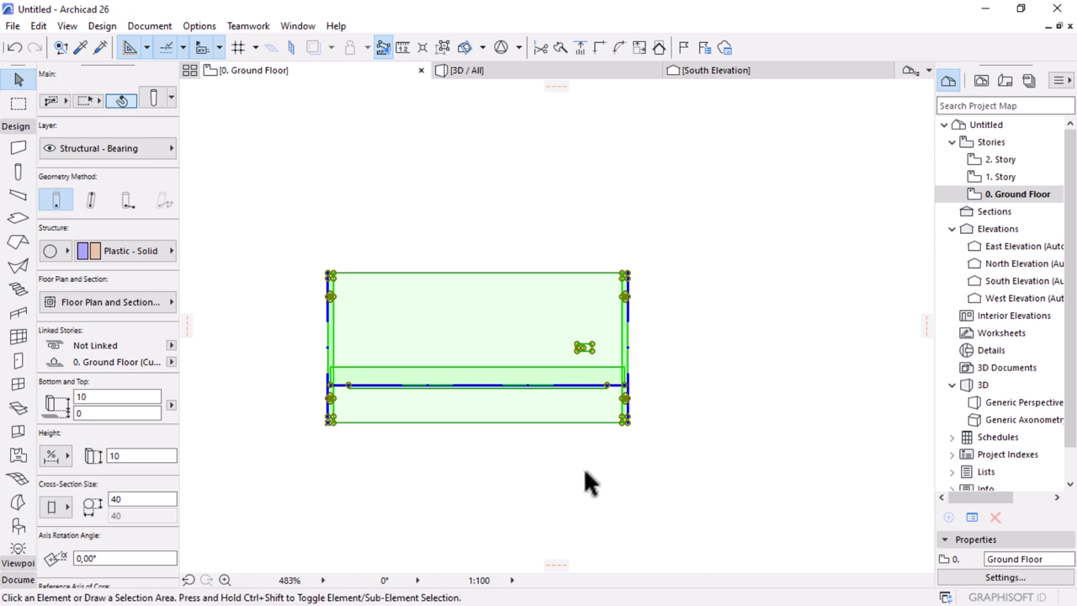
click(385, 463)
scroll(385, 463, up, 2)
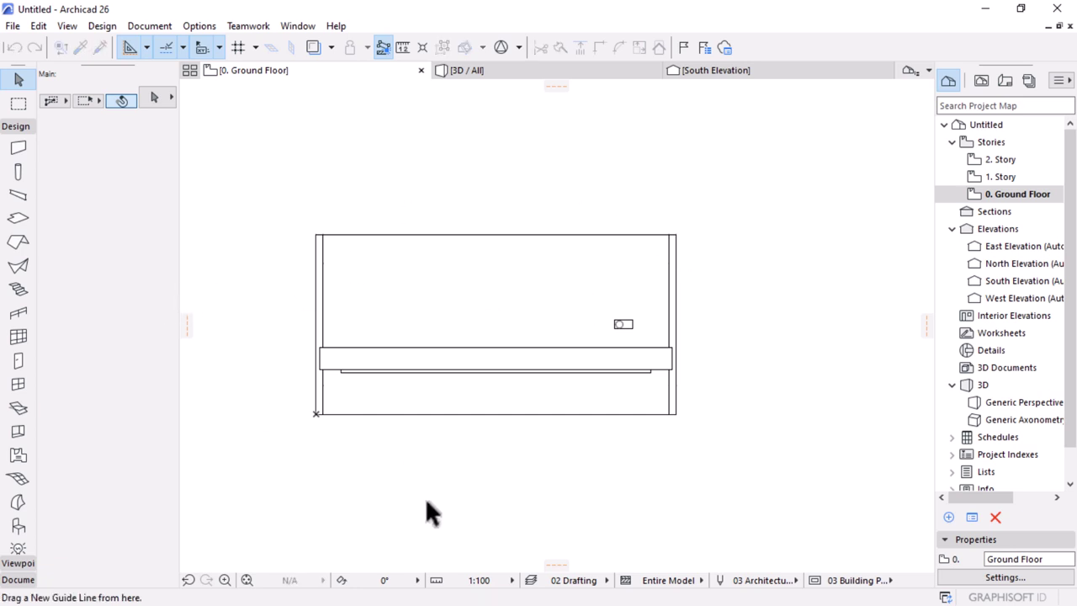
Step: Select everything on the plan, turn on Suspend Groups, and select only the tabletop slab
key(ctrl+a)
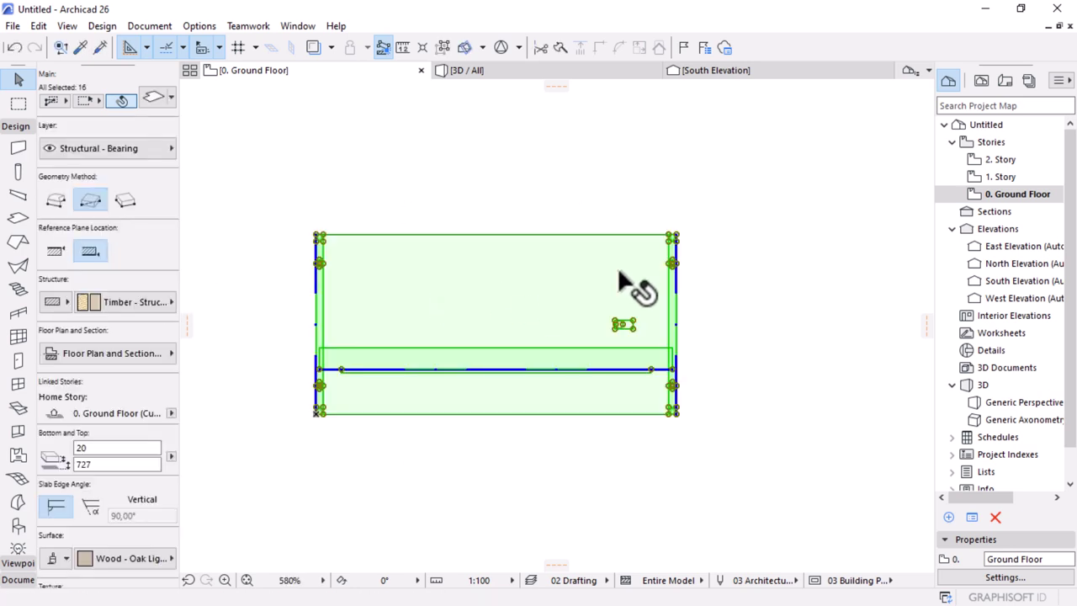
click(439, 48)
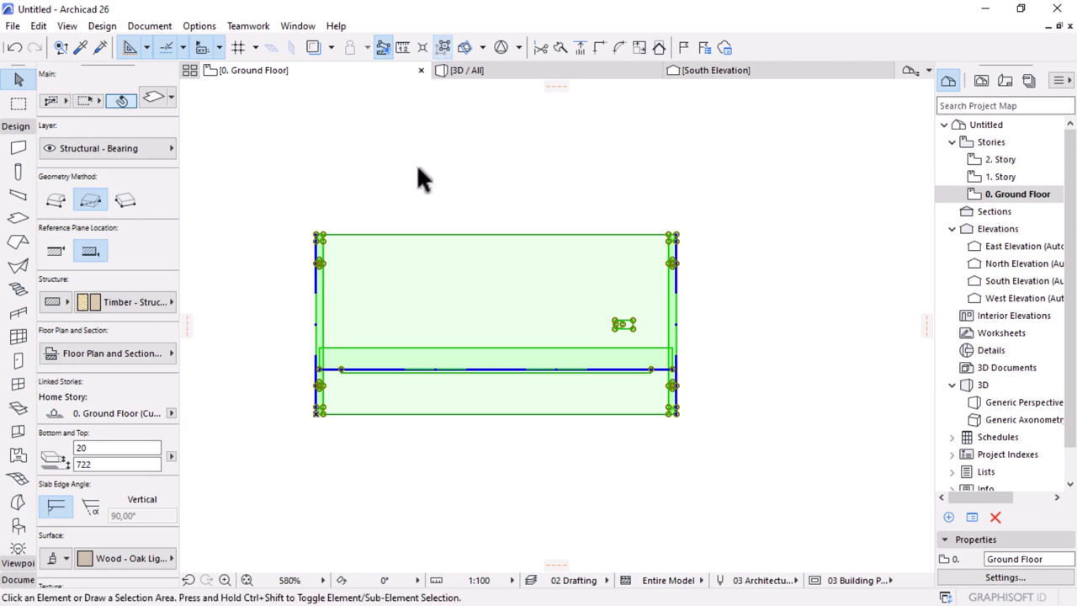
click(416, 163)
click(471, 269)
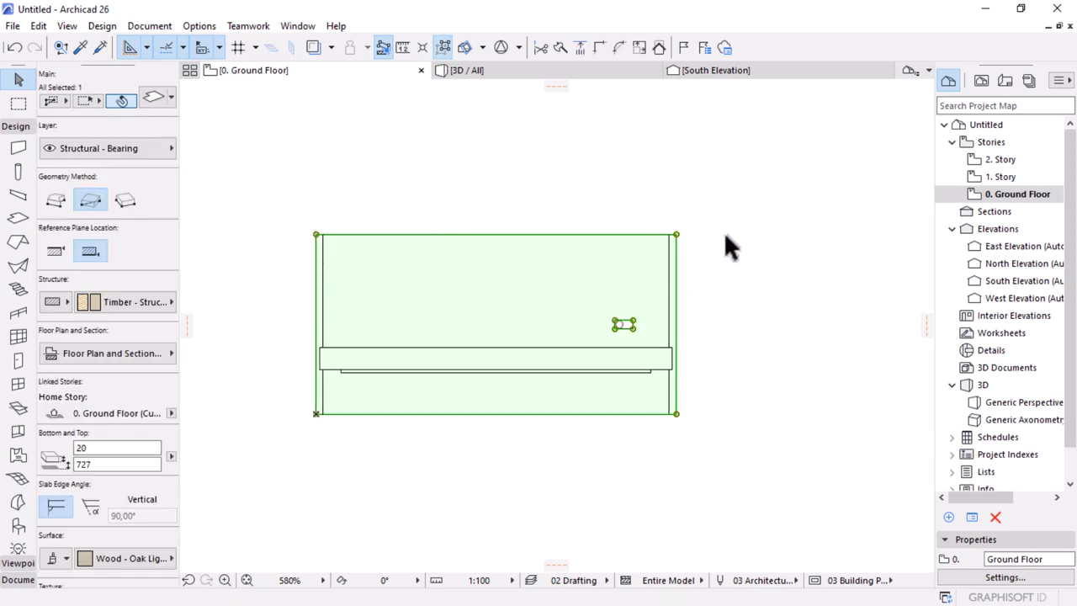
Step: Turn on the tabletop slab's cover fill and set the fill type to Background
click(110, 354)
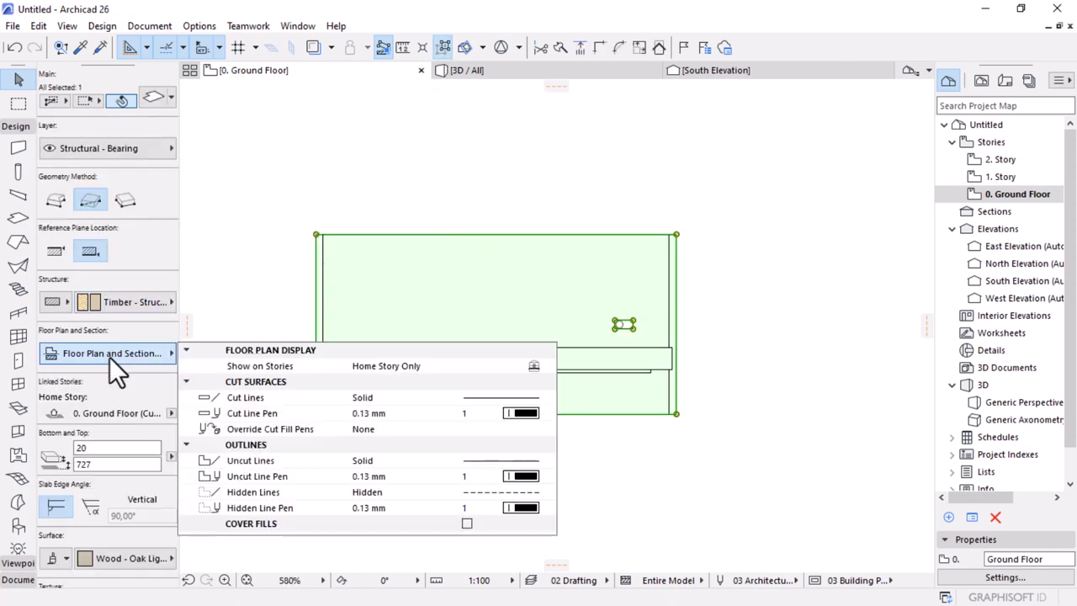
click(466, 524)
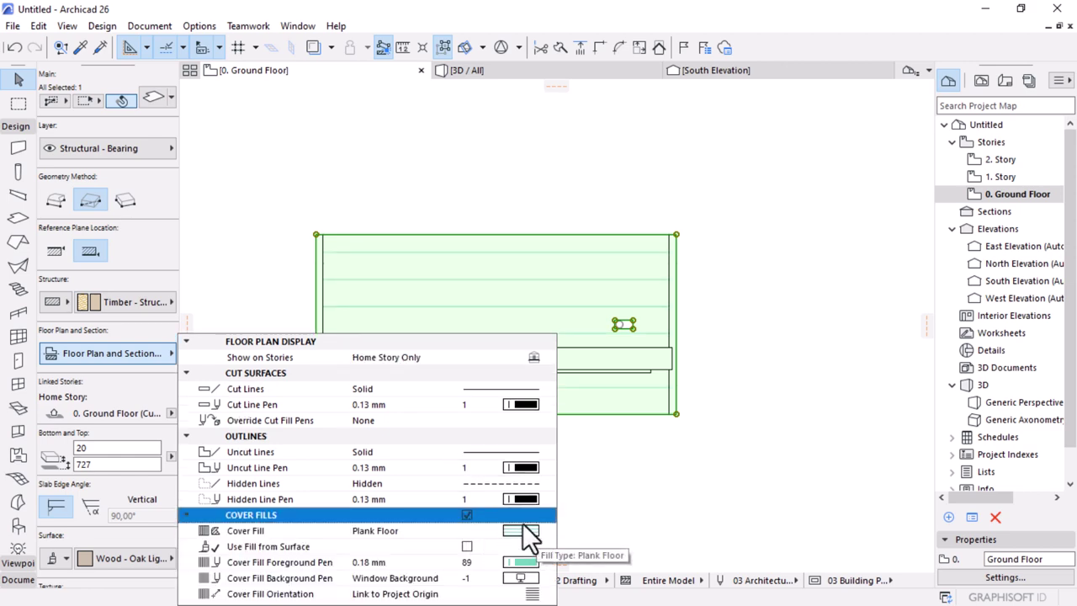
click(522, 529)
click(604, 199)
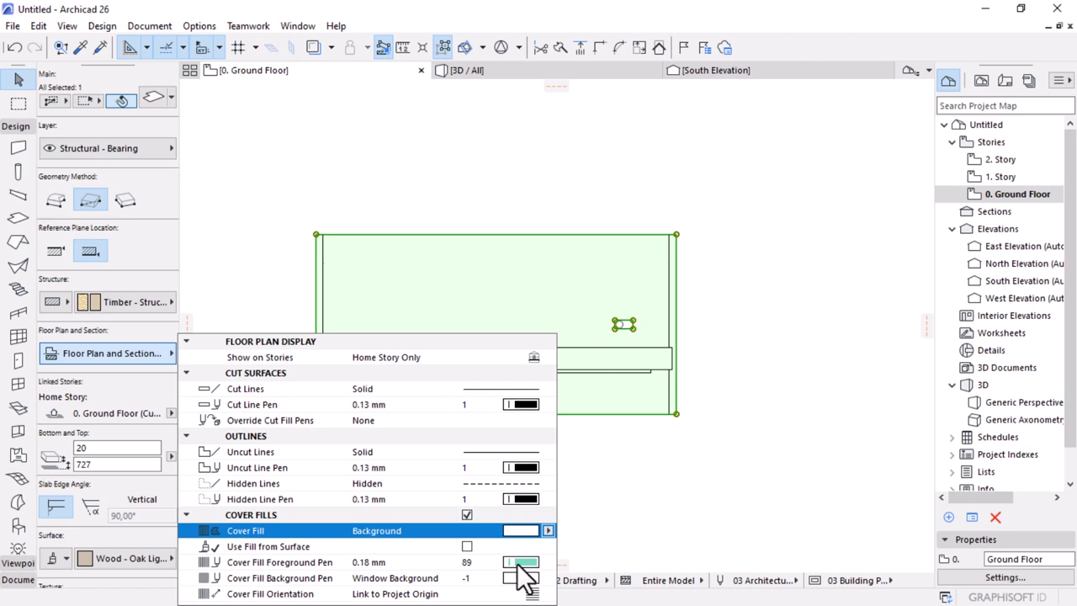
click(646, 494)
Step: Bring the tabletop slab to the front of the display order and clear the selection
right_click(708, 180)
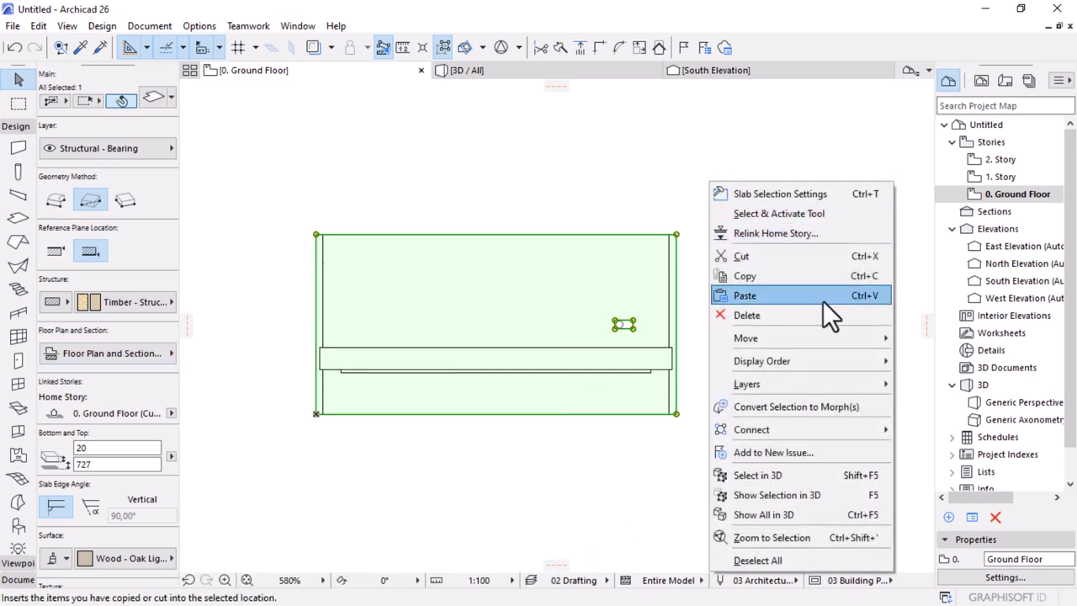
mouse_move(831, 364)
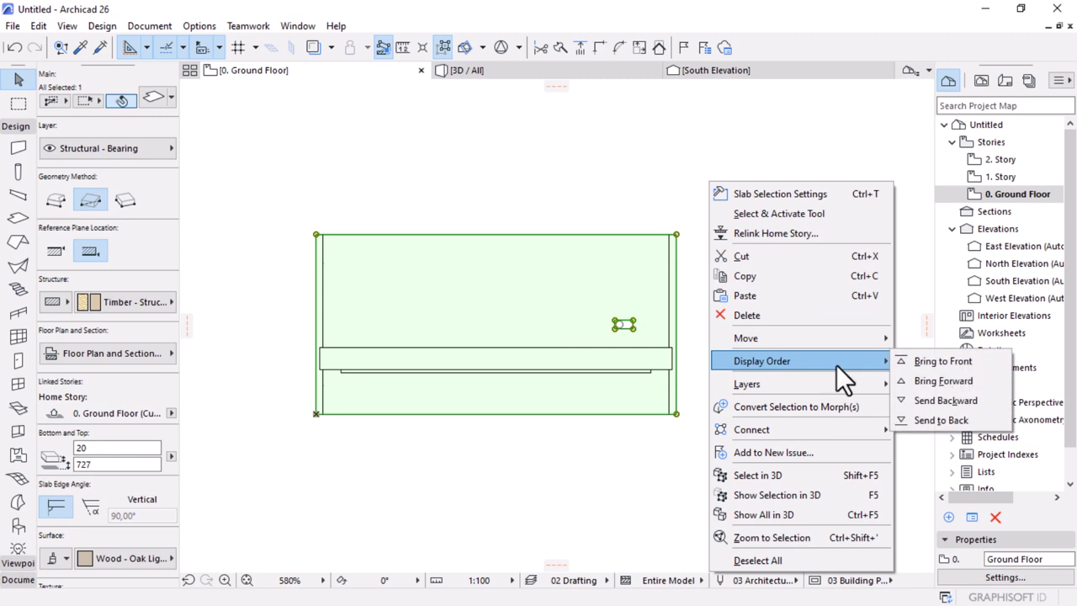
click(923, 362)
click(810, 227)
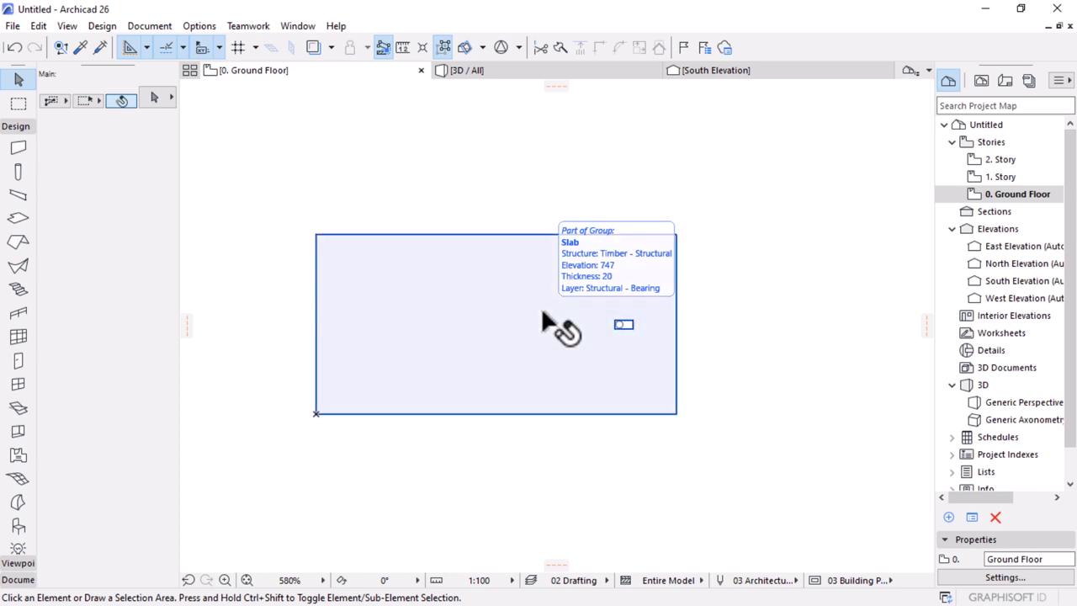
drag(751, 188, 796, 248)
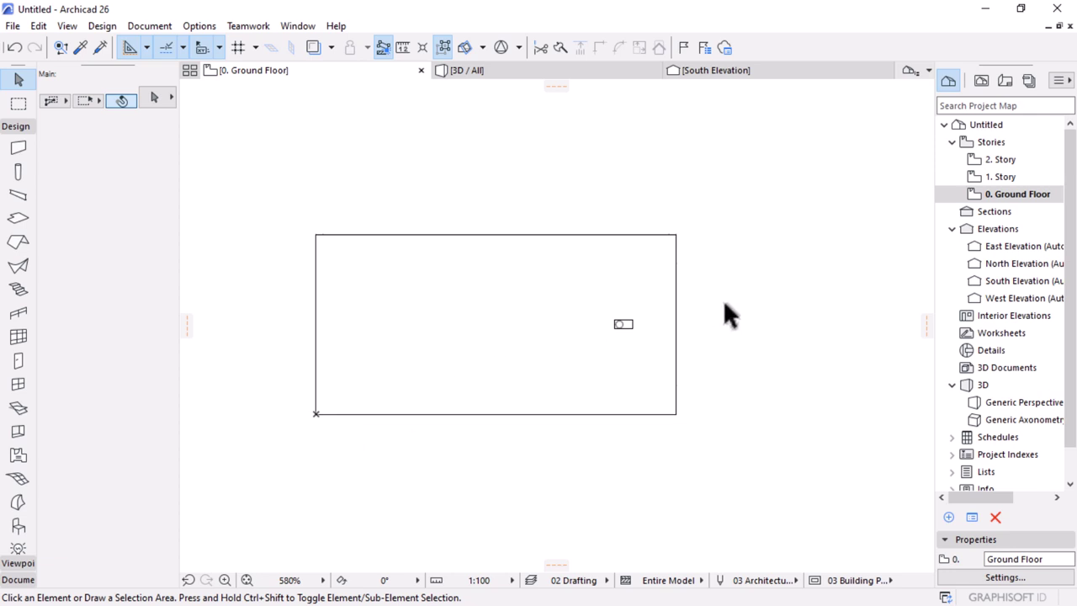
scroll(727, 311, down, 2)
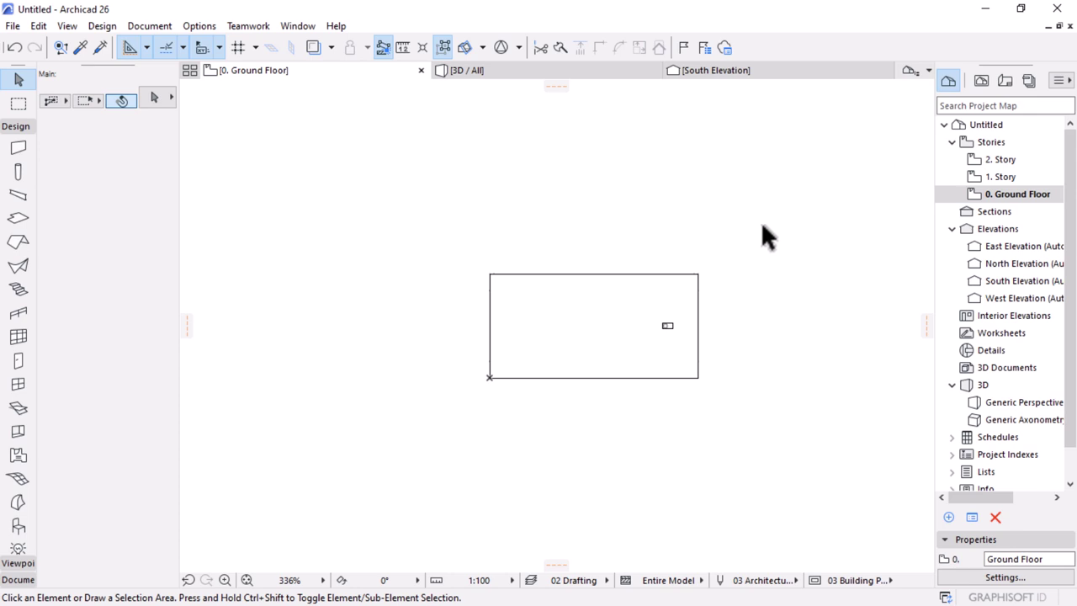
Step: Move the whole table on the plan so the tabletop's centre sits on the project origin, and clear the selection
drag(760, 221, 402, 412)
scroll(699, 370, up, 1)
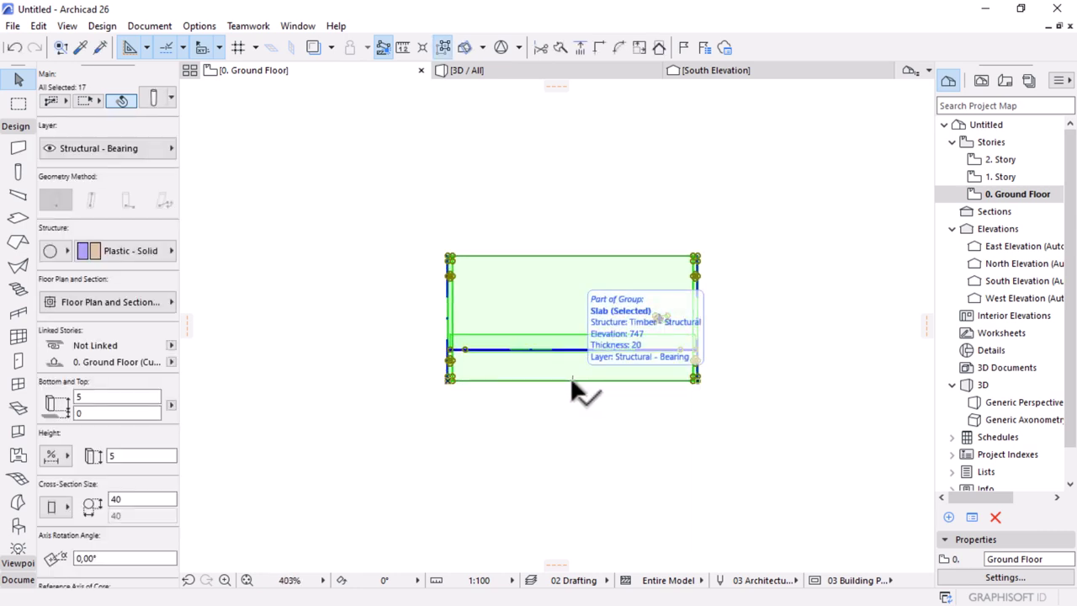
click(570, 378)
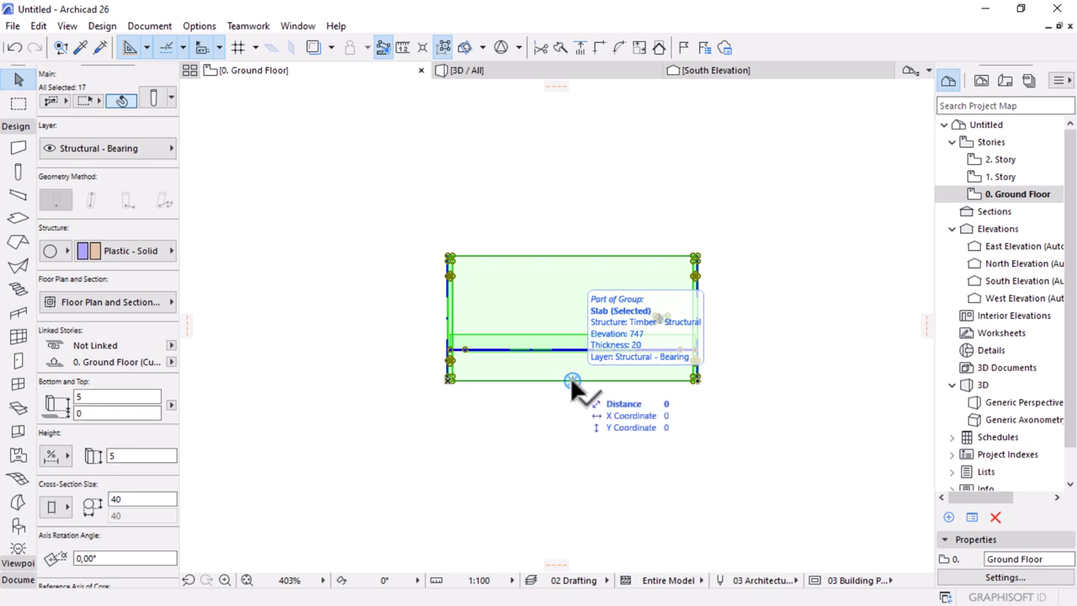
click(572, 255)
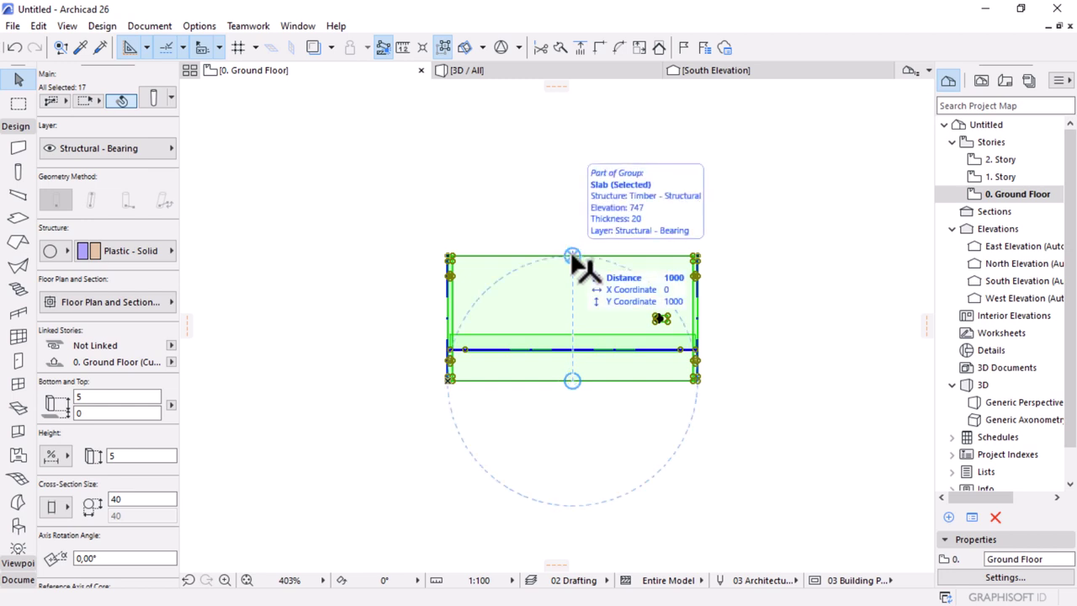
click(572, 256)
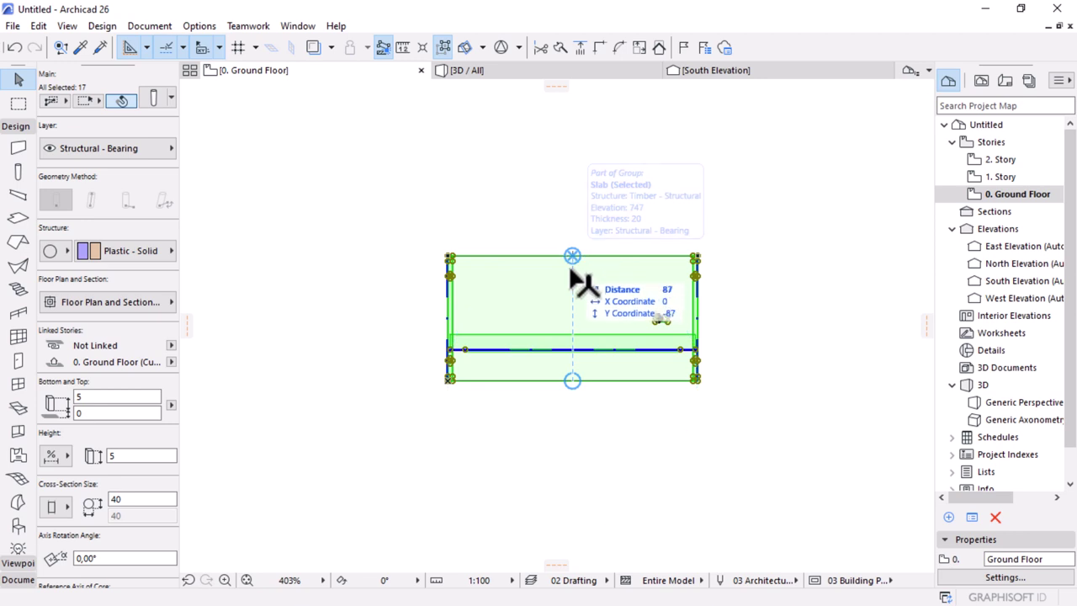
click(572, 317)
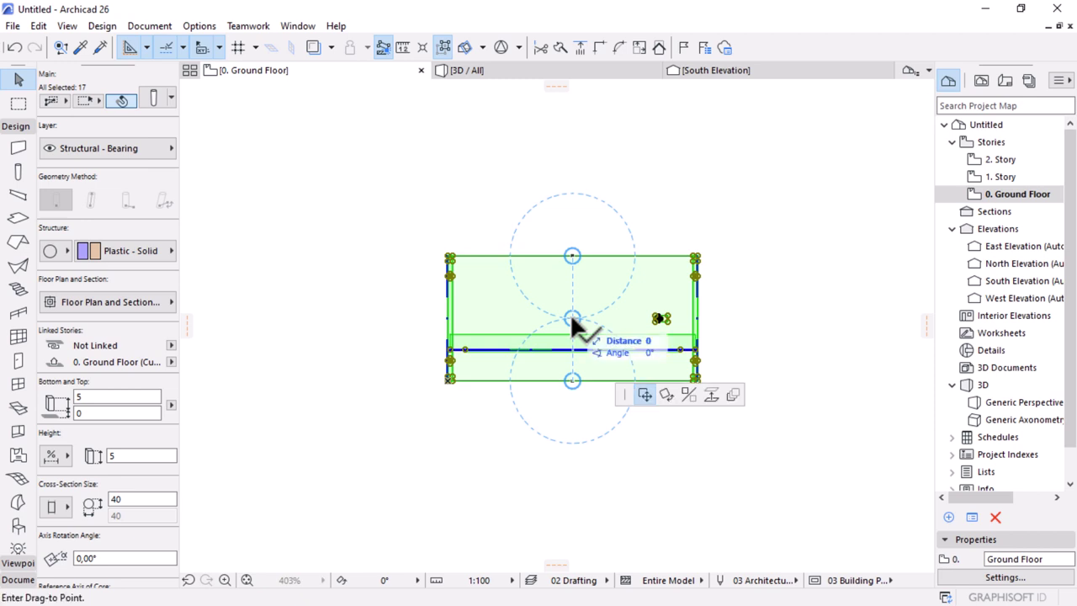
click(445, 377)
click(720, 431)
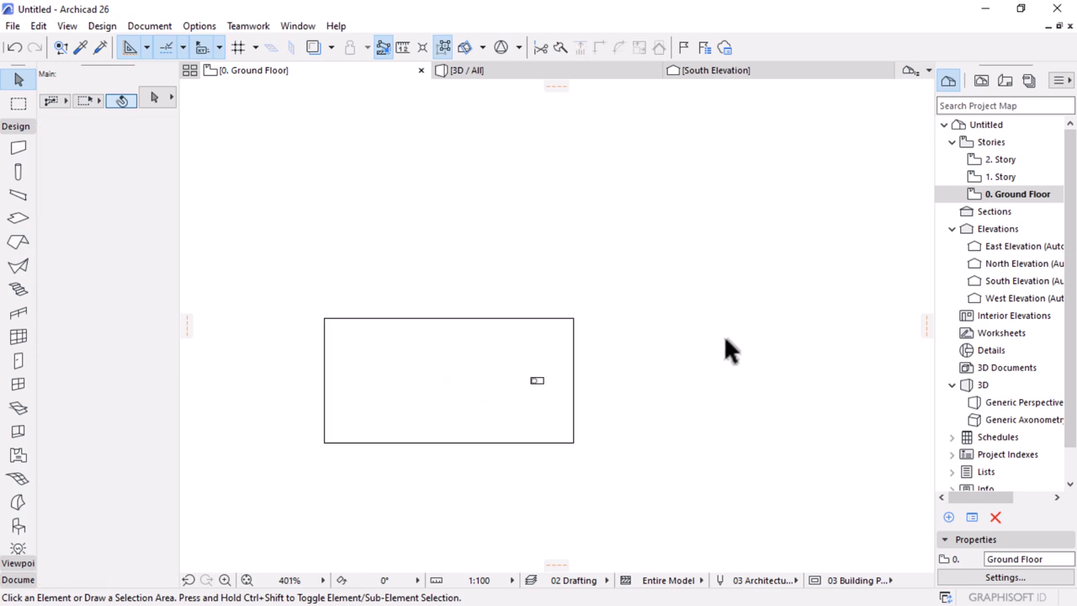
scroll(723, 345, down, 3)
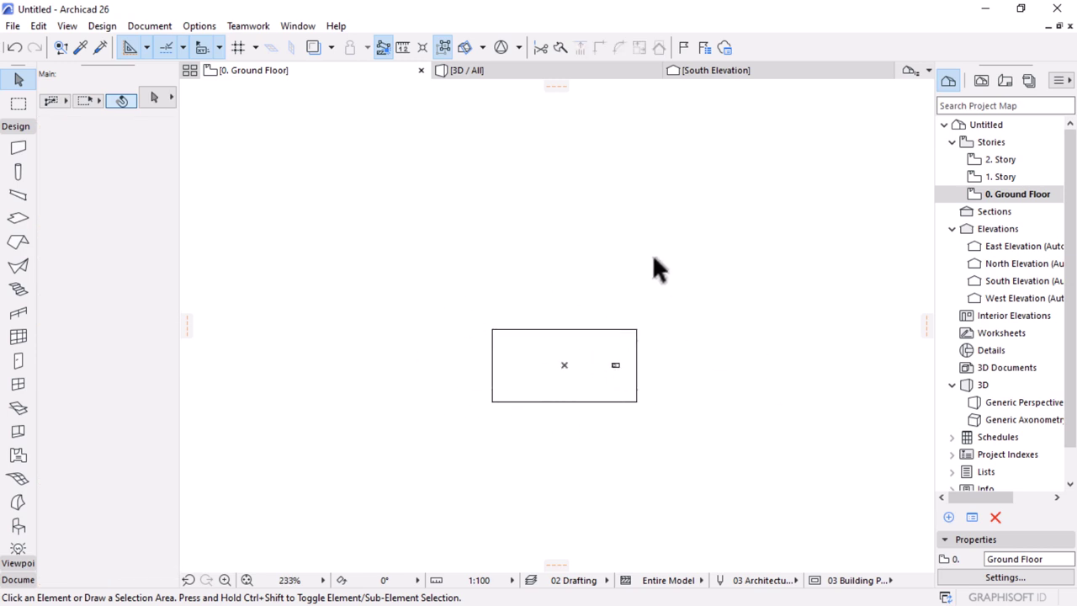
Step: Check the moved table's position in the 3D view, seen from above
click(592, 69)
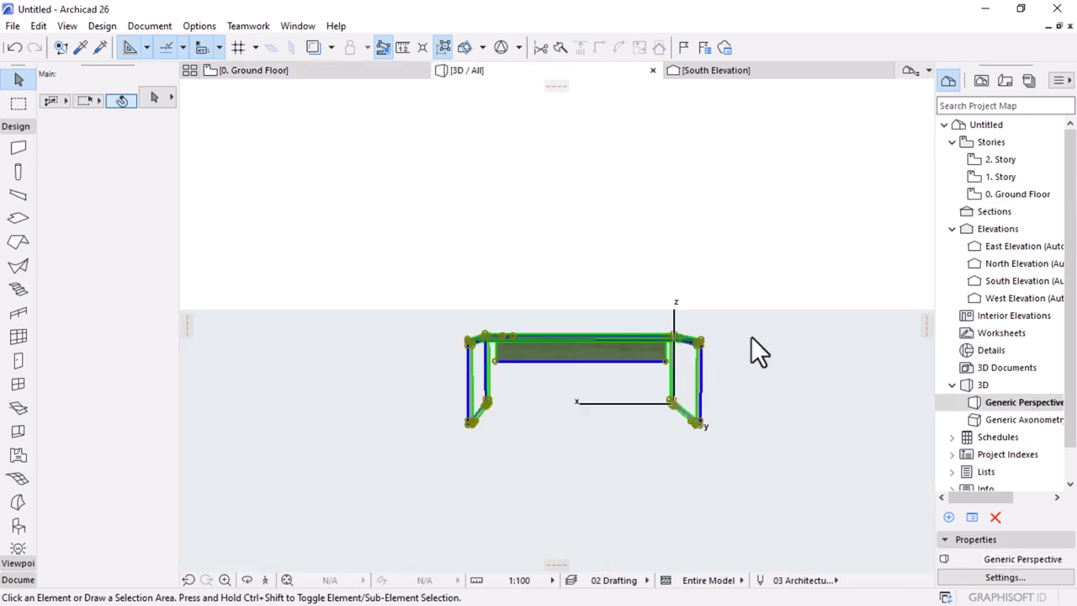
key(ctrl+a)
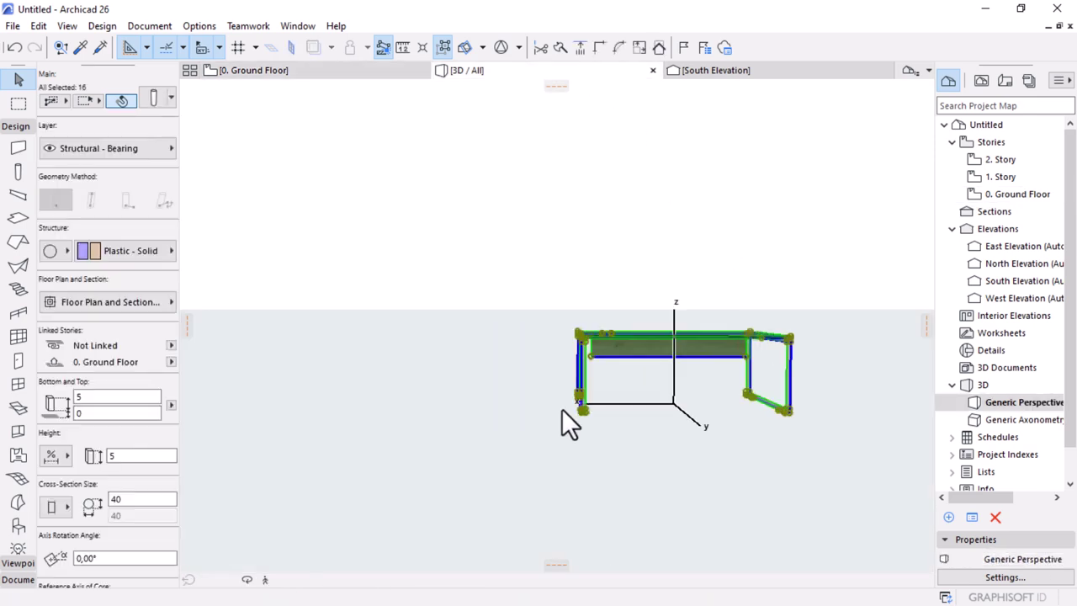
click(767, 458)
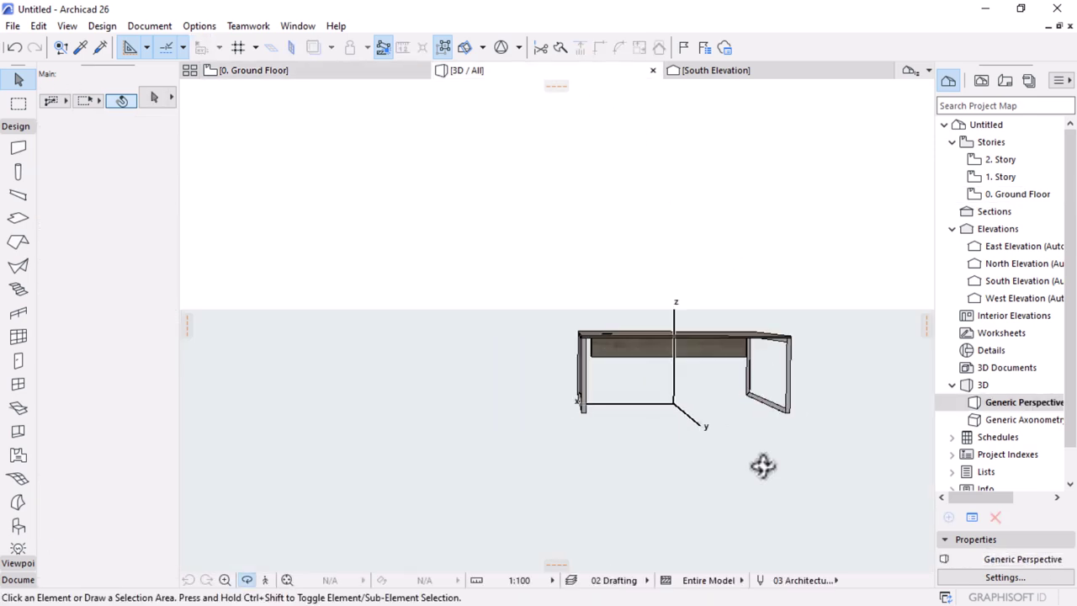
shift+middle_drag(762, 465, 716, 548)
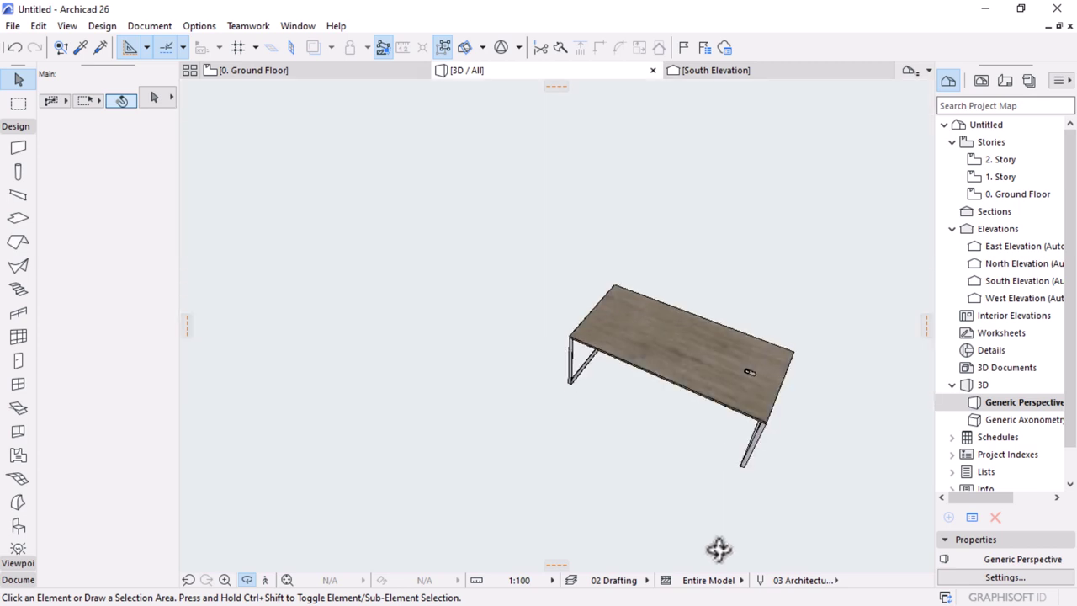
Step: Select the tabletop on the ground floor plan, turn off Suspend Groups to select the whole table, and return to the 3D view
click(306, 71)
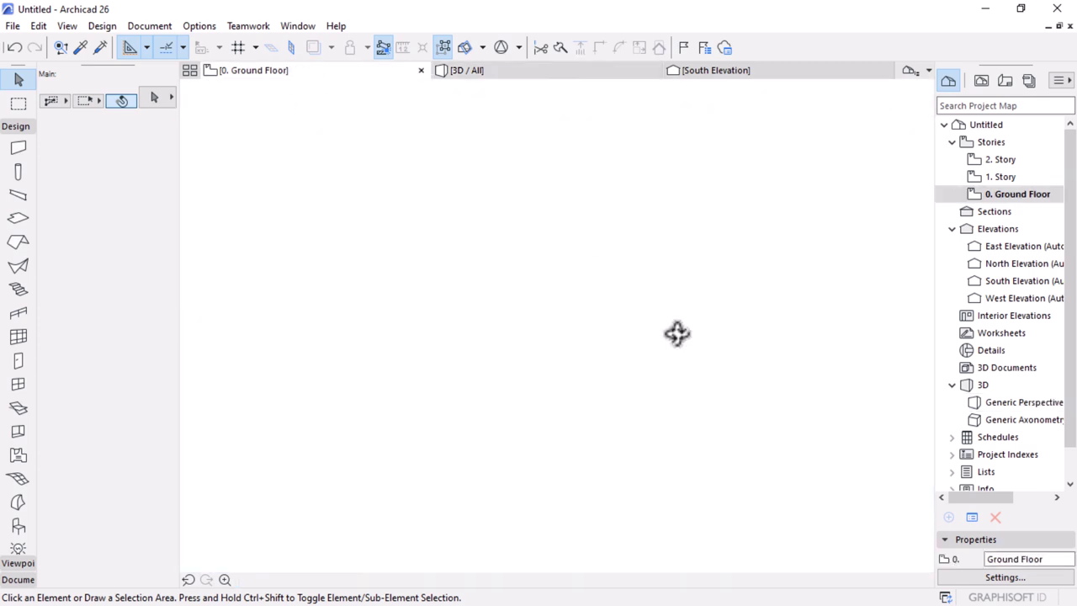
click(618, 353)
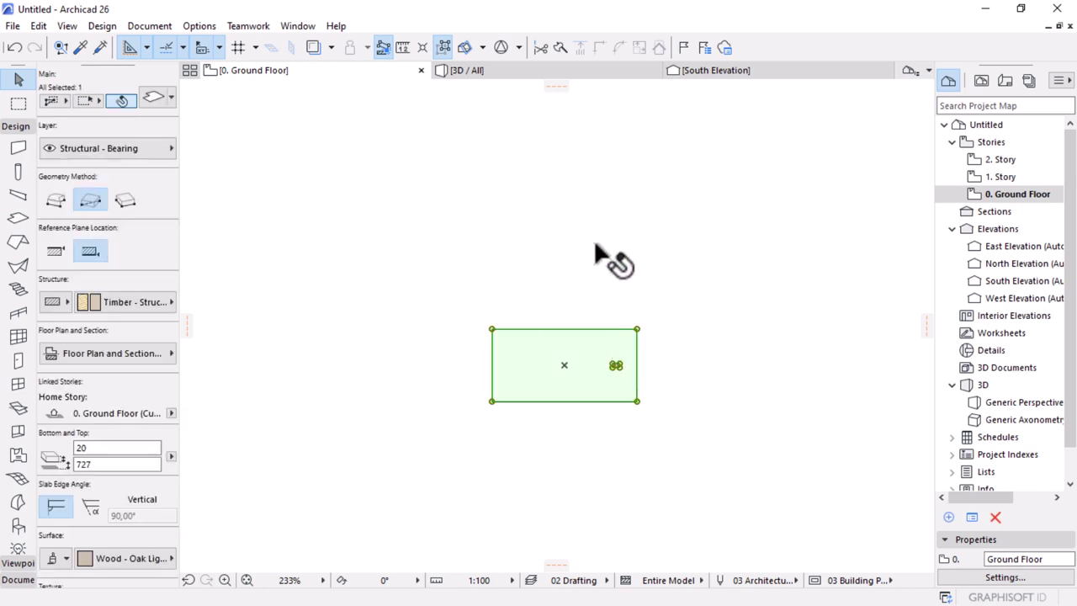
click(443, 48)
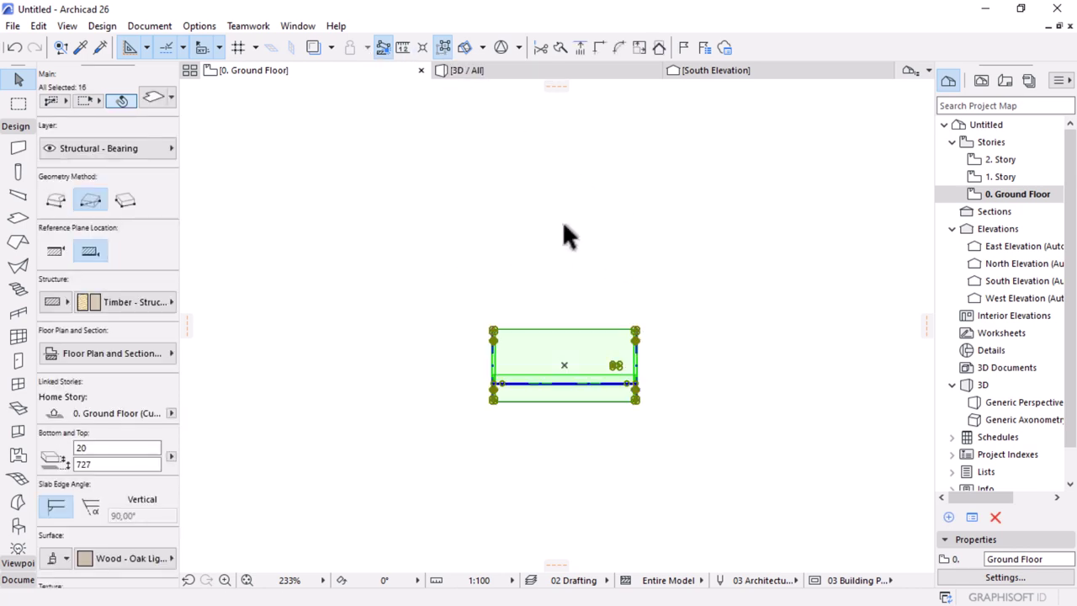
click(520, 74)
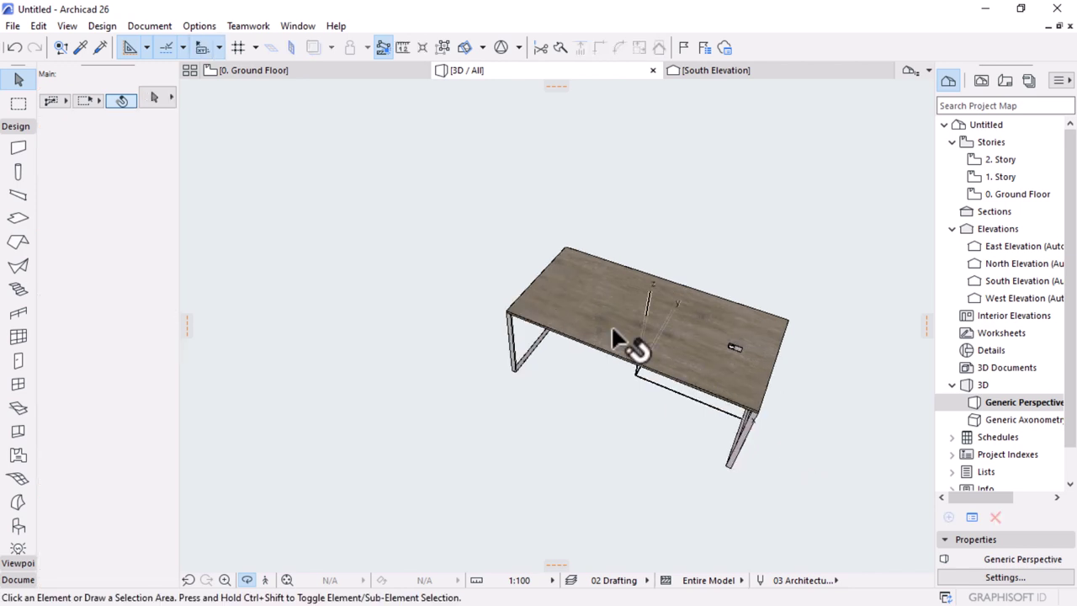
Step: Start saving the selected table as a library object, accepting its top view as the floor plan view
click(15, 26)
mouse_move(52, 289)
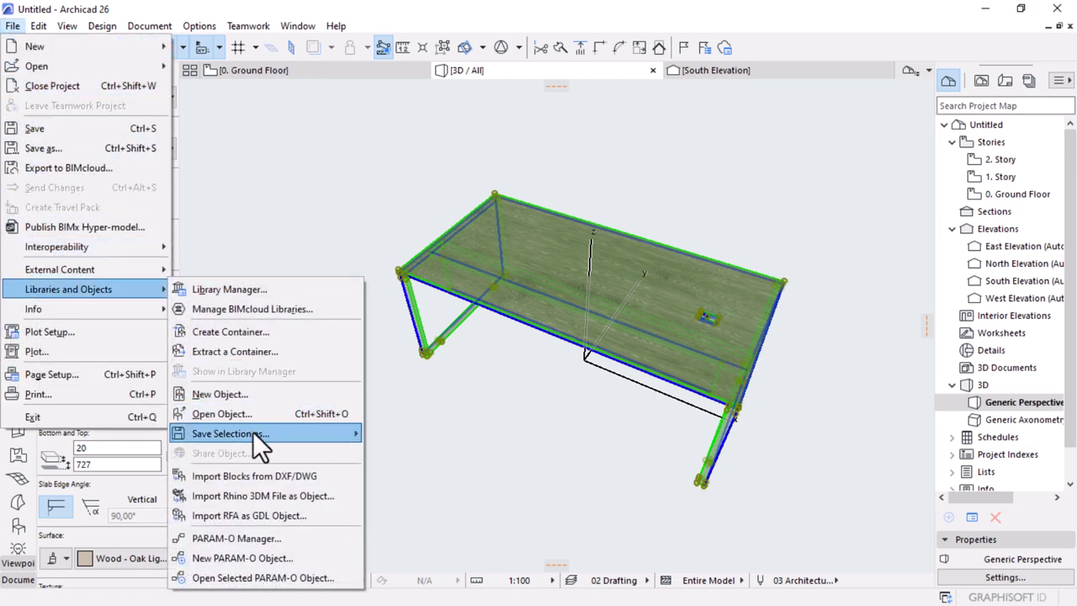
mouse_move(252, 431)
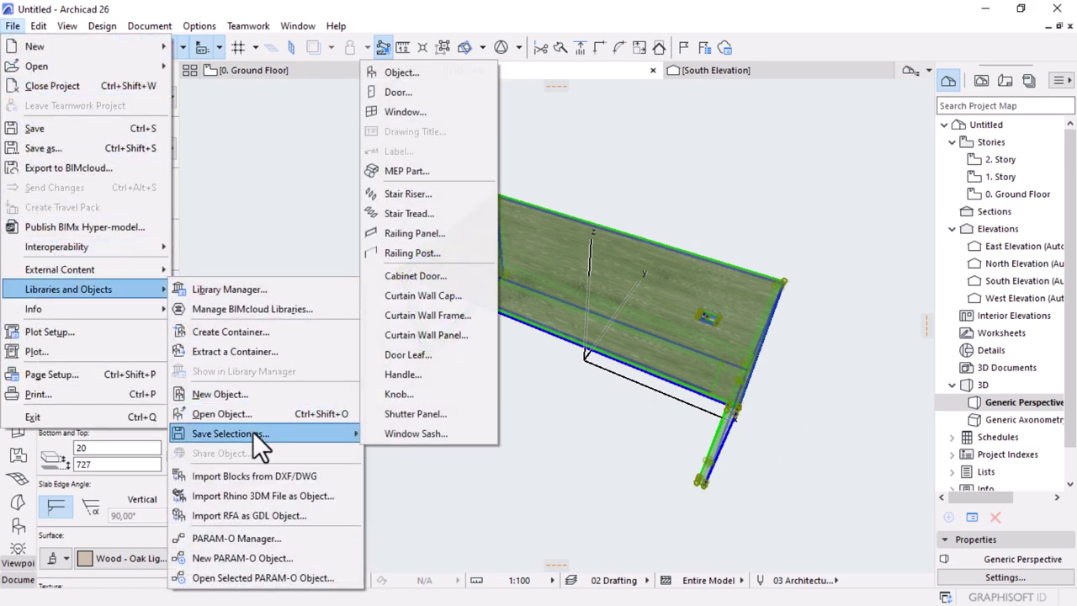
click(421, 71)
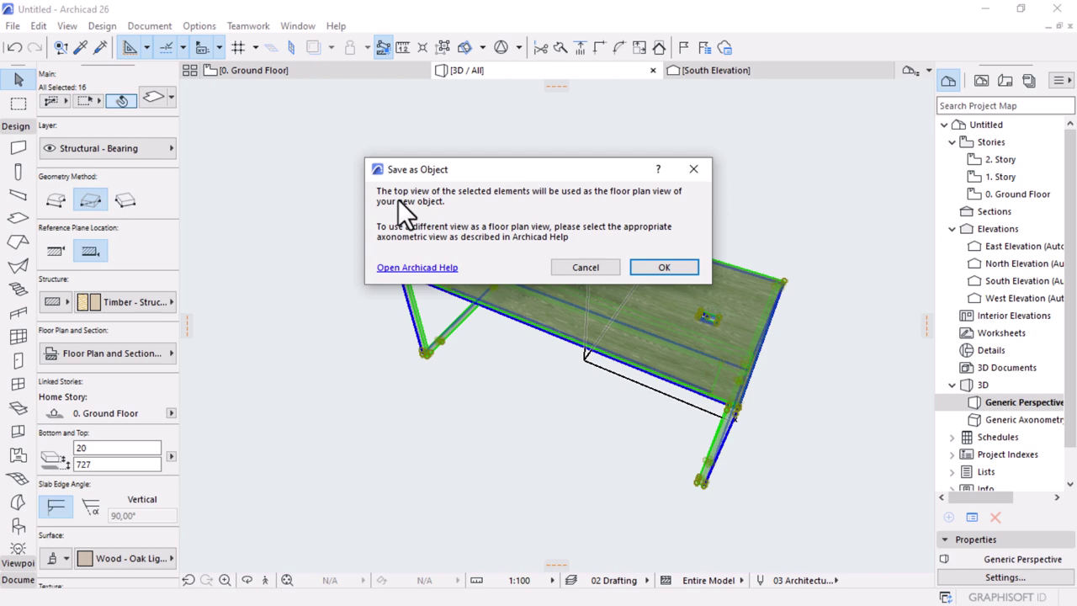
click(650, 268)
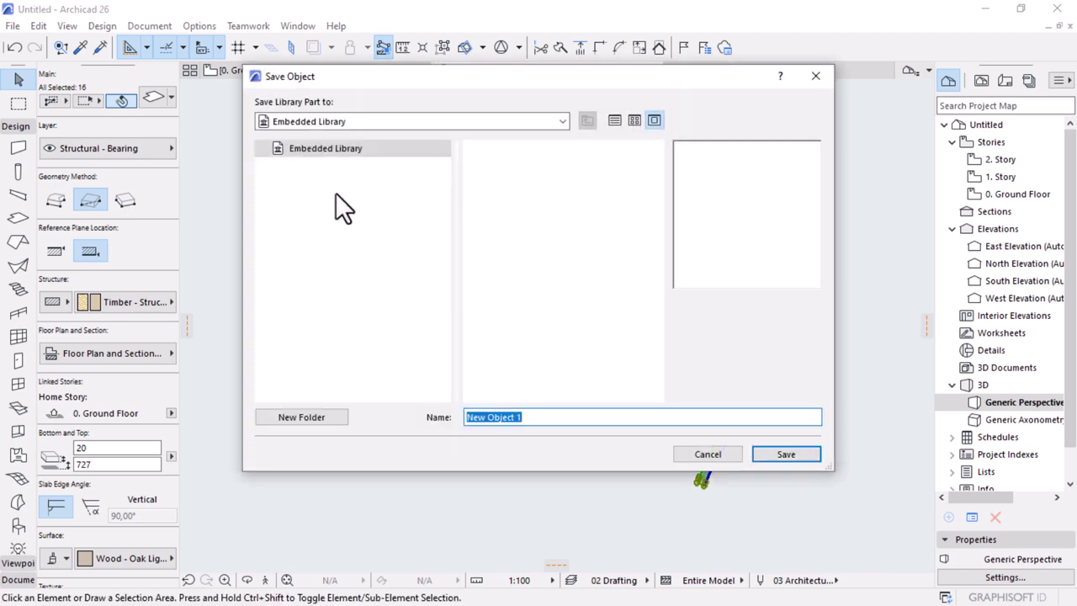
Step: Create a folder named "Pro Diamond Office Desk" in the Embedded Library
click(286, 416)
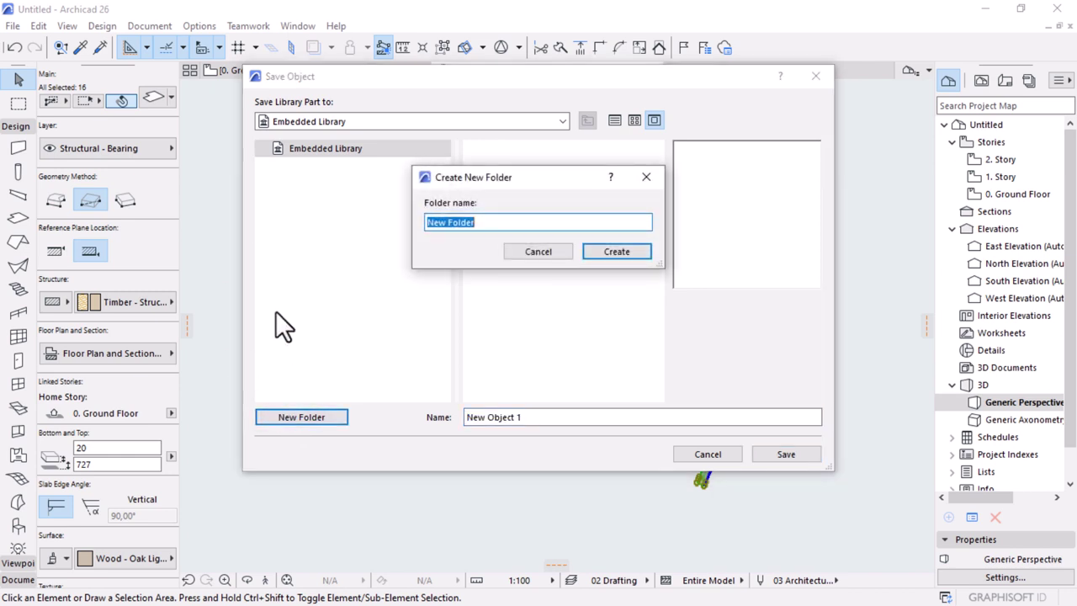
text(Pro)
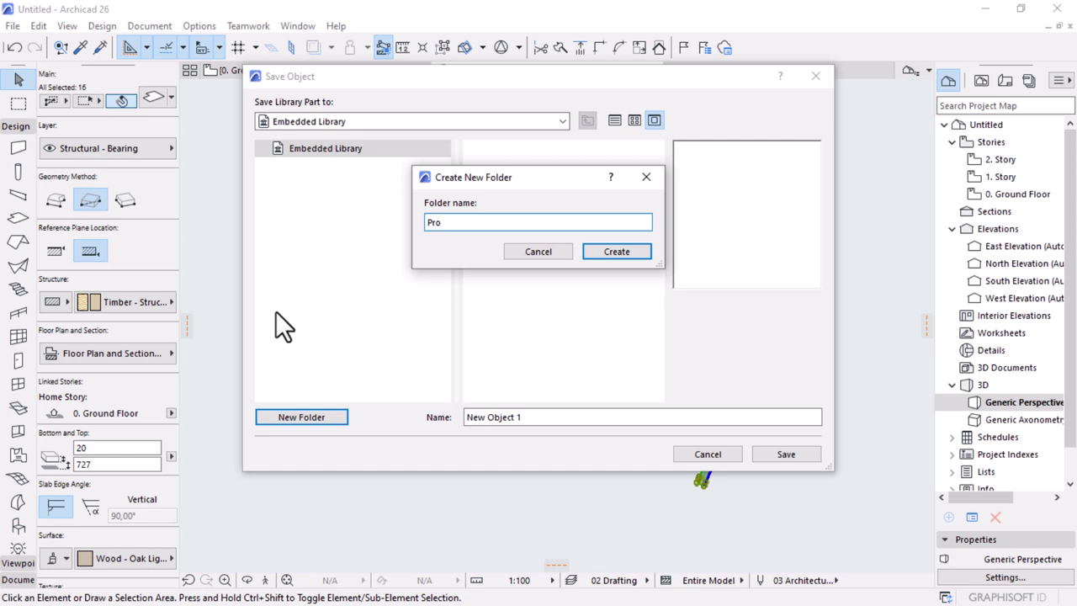
text( Diamond Office Desk)
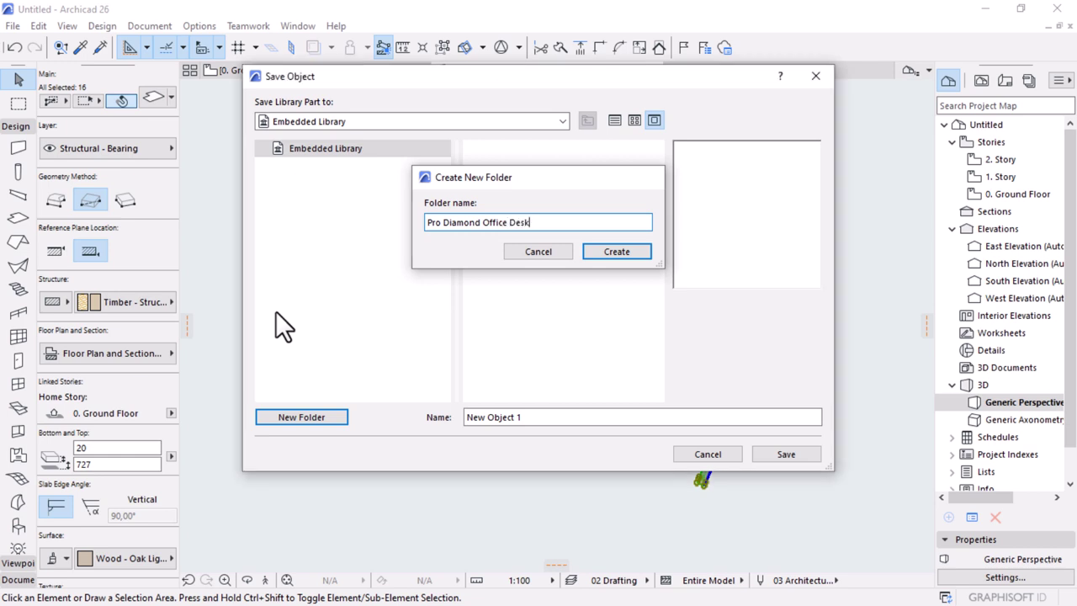
key(Return)
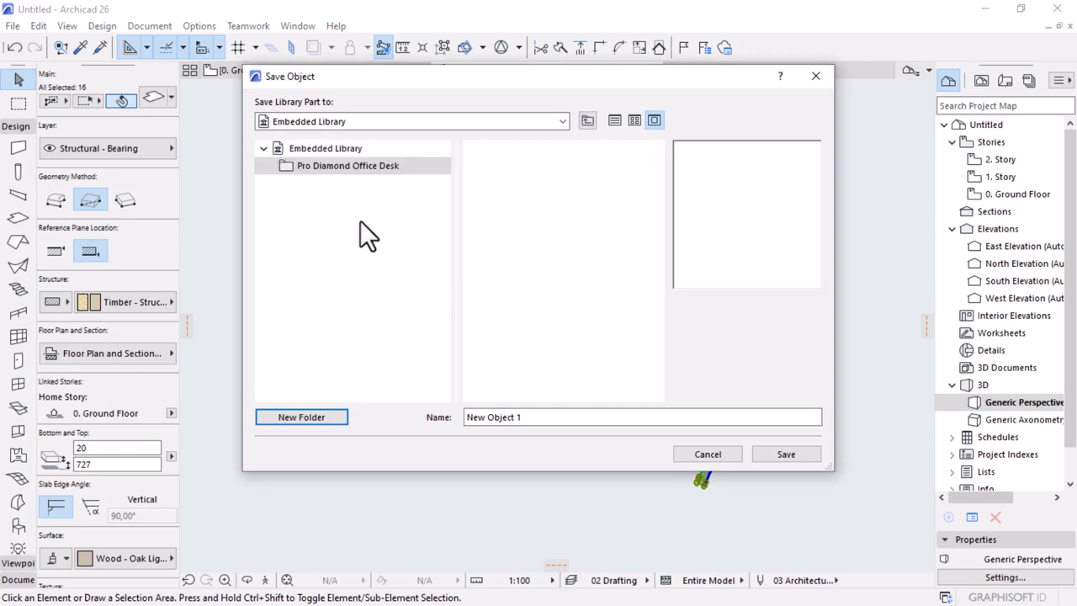
Step: Save the object in the new folder under the name "Style 1"
drag(542, 421, 395, 427)
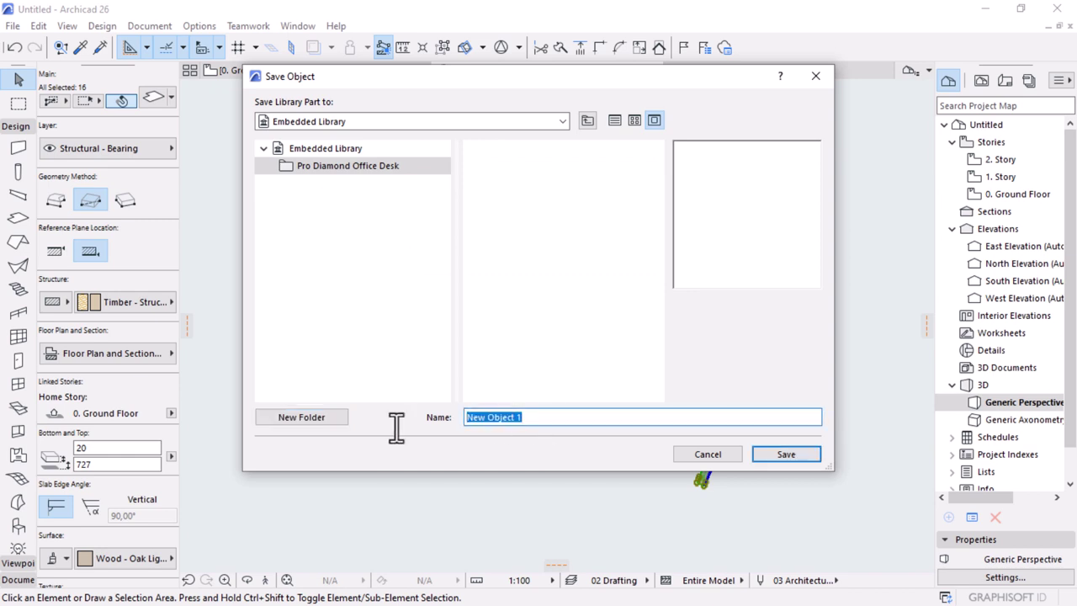
text(Style)
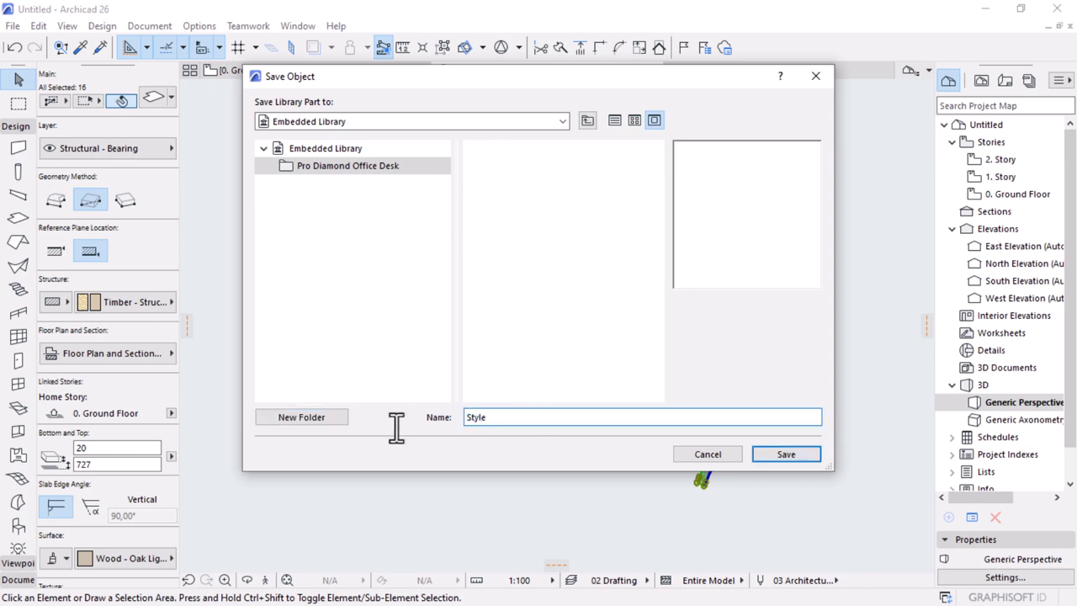
text( 1)
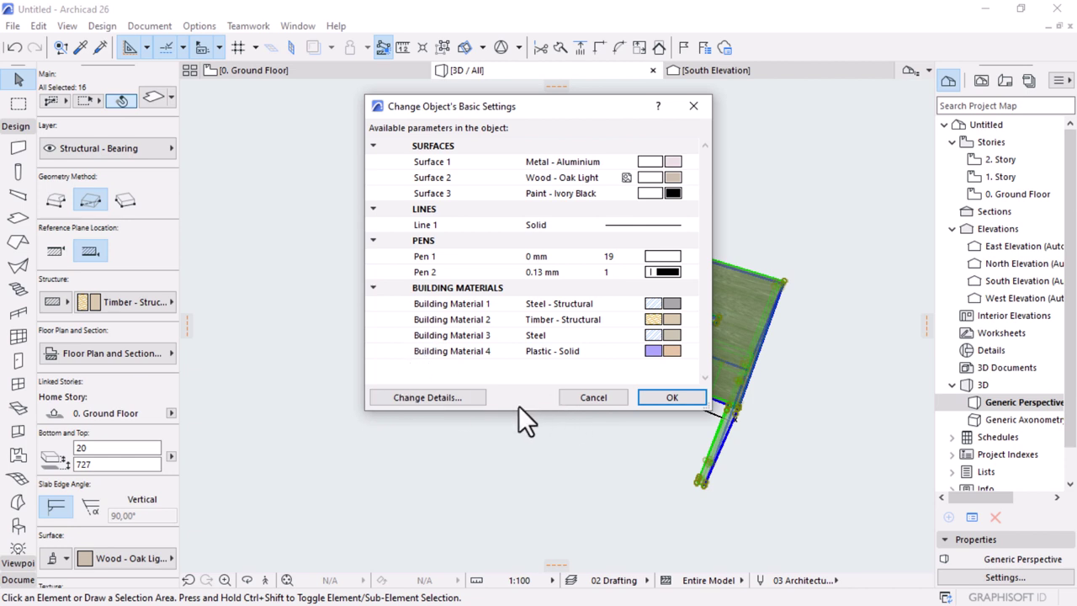
Step: Enlarge the object's basic settings dialog and rename the Surface 1 parameter as "Legs"
drag(519, 409, 519, 489)
drag(711, 220, 808, 220)
drag(360, 347, 302, 348)
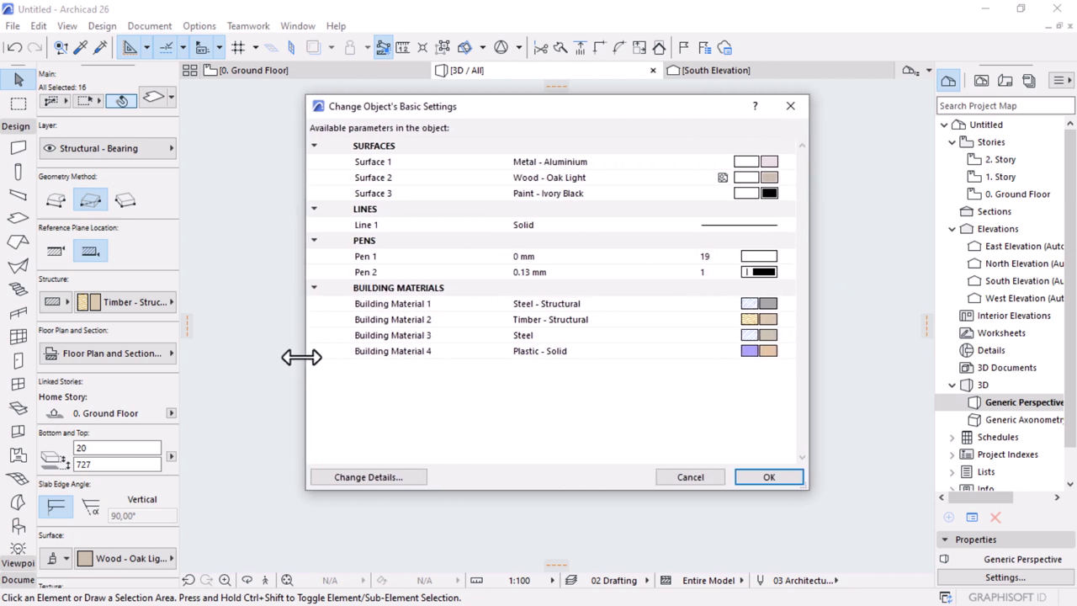
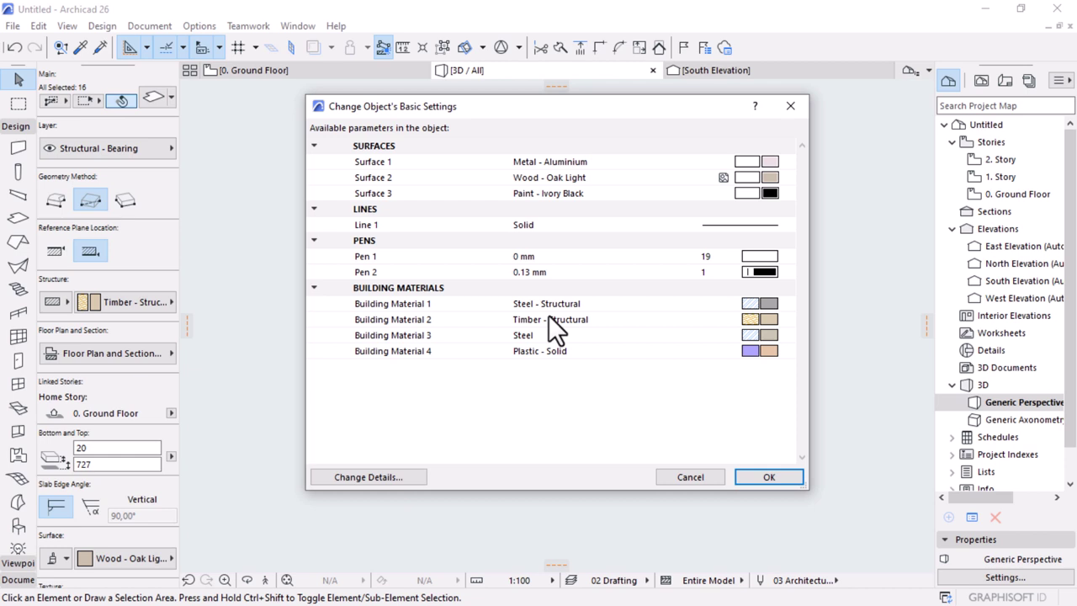
click(370, 162)
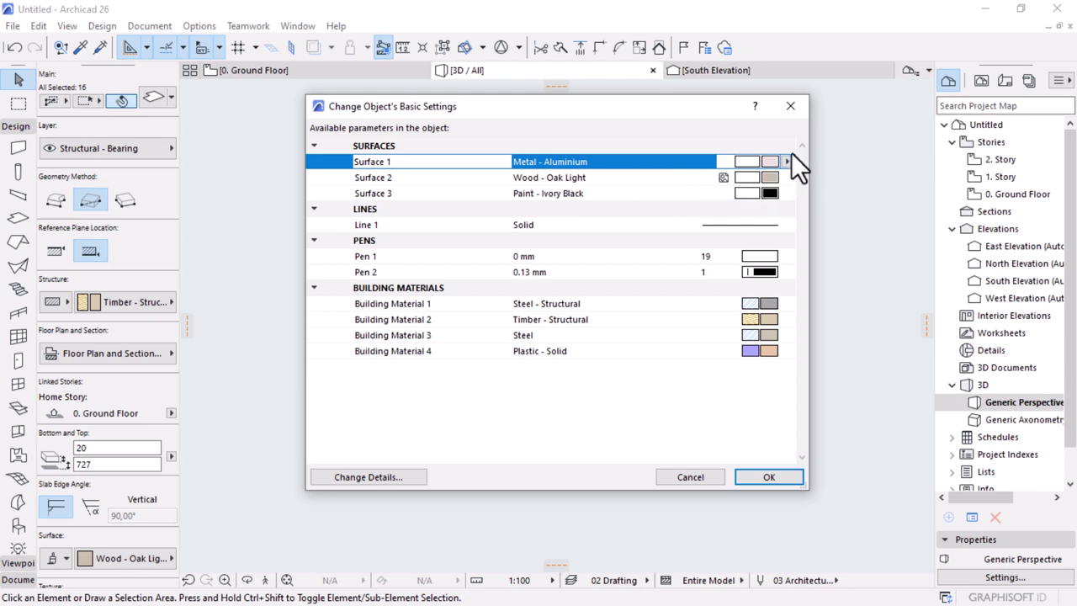
drag(417, 164, 288, 175)
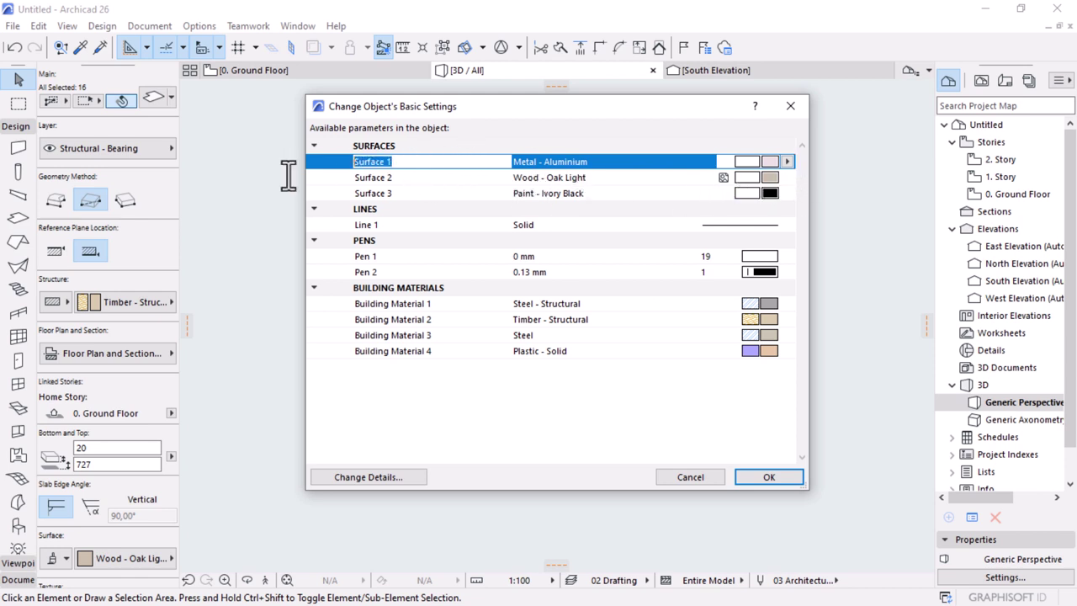
text(Legs)
Step: Rename the Surface 2 parameter as "Table Top" and Surface 3 as "Floor Protector"
click(369, 177)
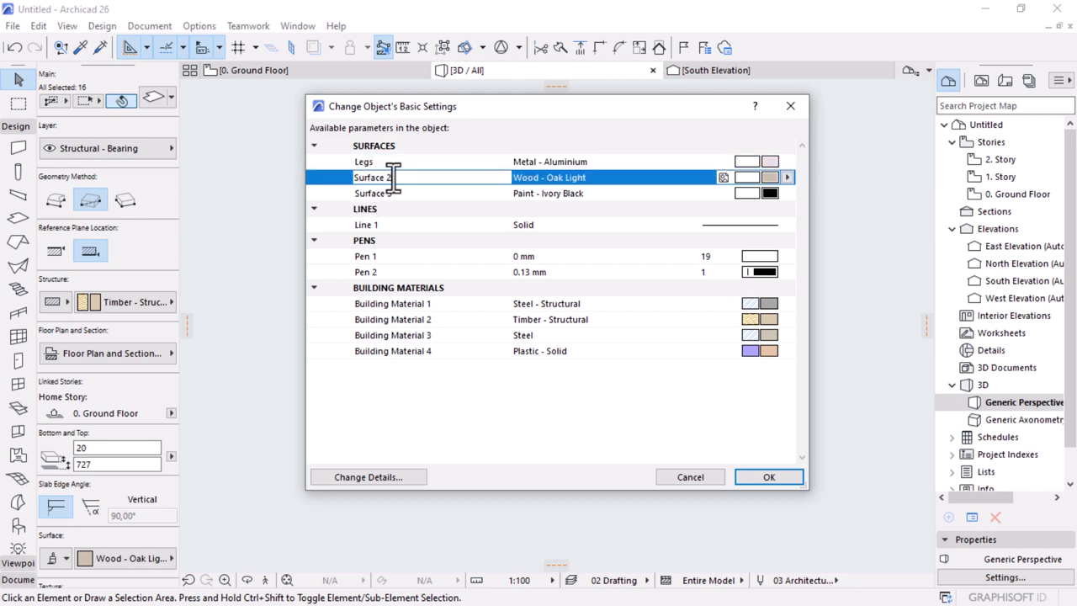
drag(392, 178, 289, 183)
text(Top)
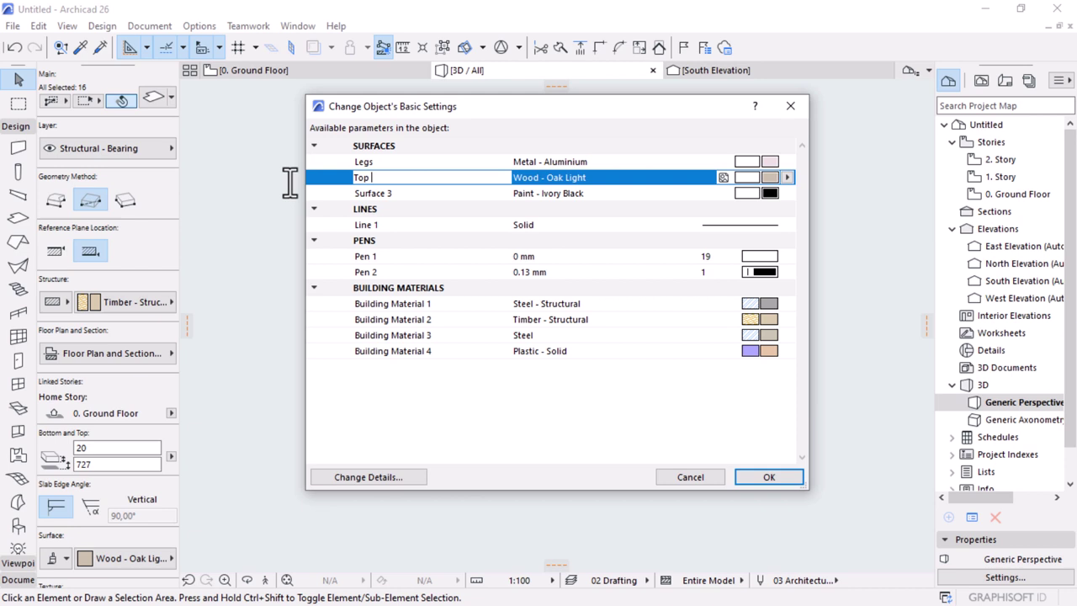
key(Home)
text(Table)
click(376, 192)
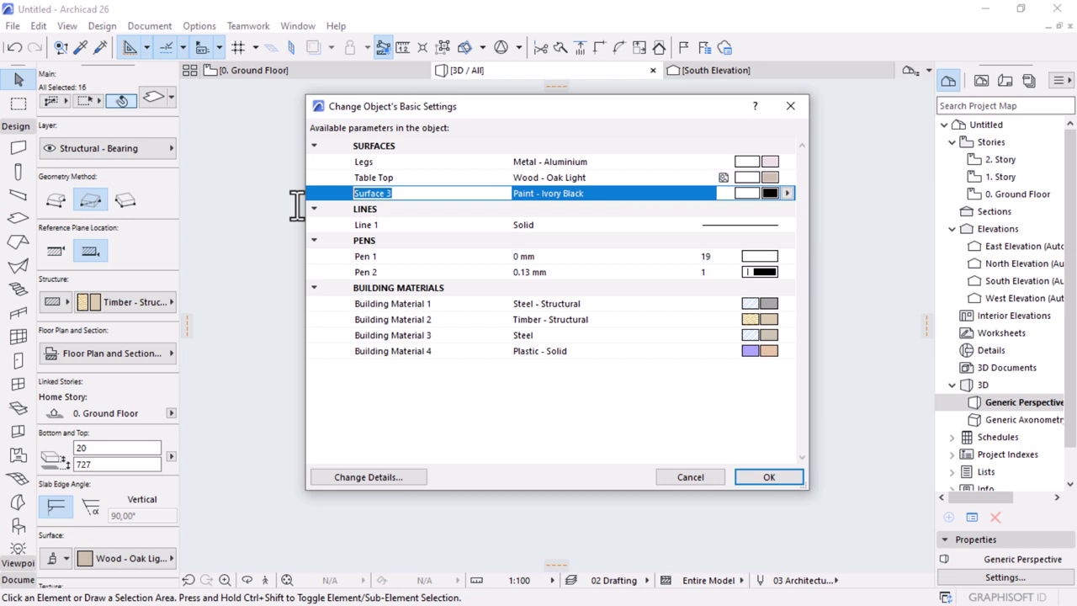
text(Floor Protector)
Step: Rename the Line 1 parameter of the object as "Line Type"
double_click(375, 225)
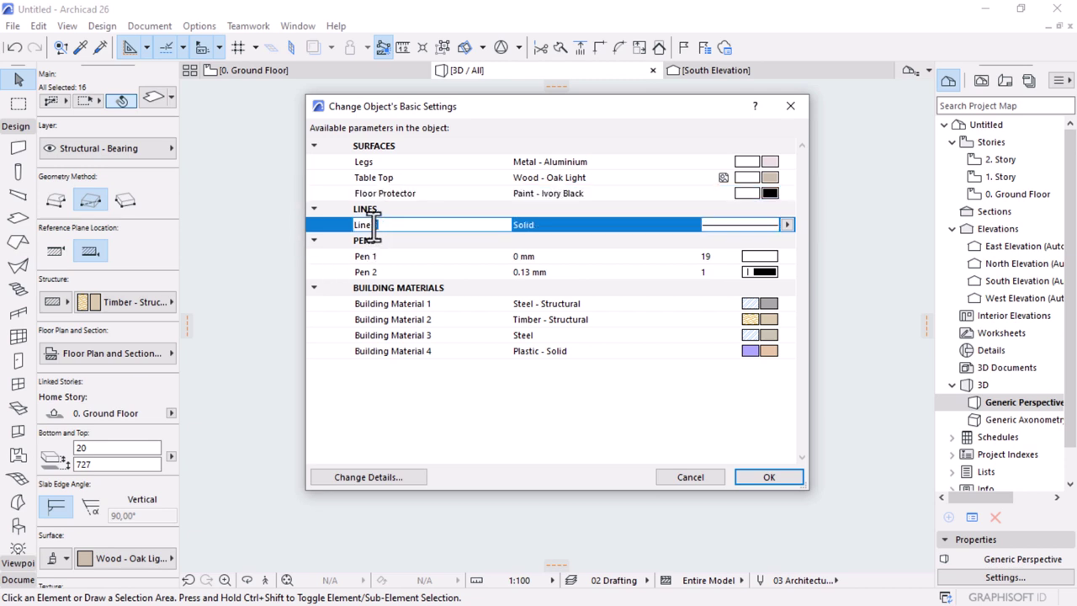
text(Typ)
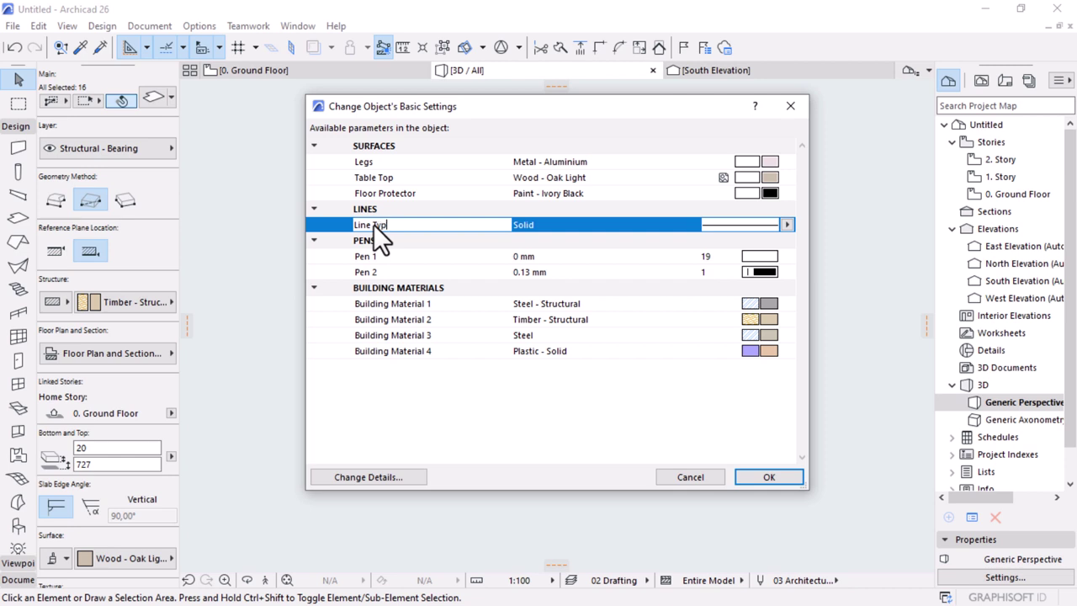
text(e)
Step: Rename the Pen 1 parameter as "Line Pen"
click(373, 258)
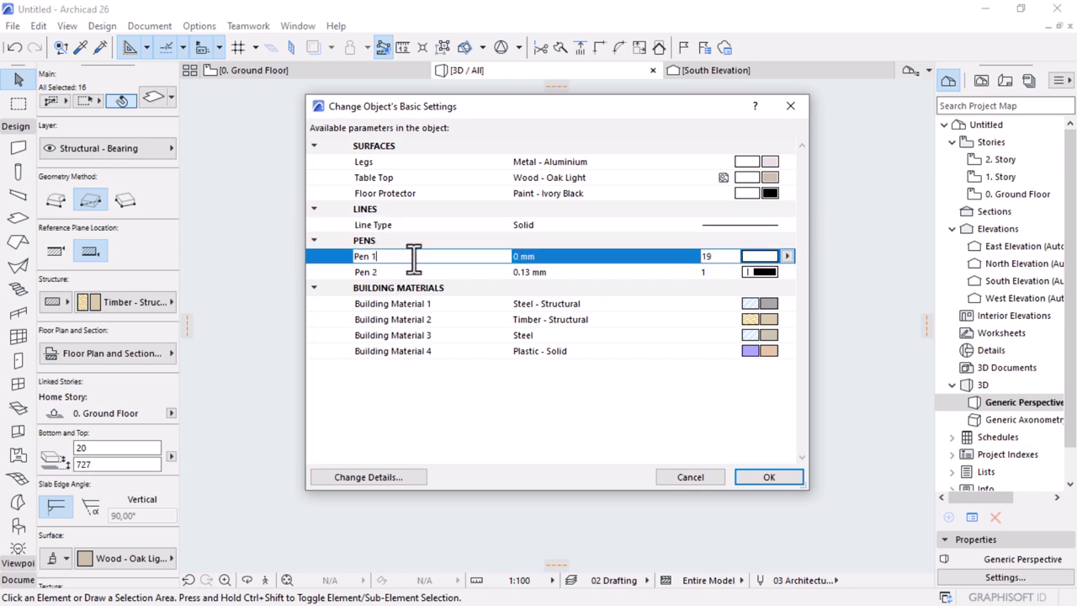
drag(409, 256, 353, 259)
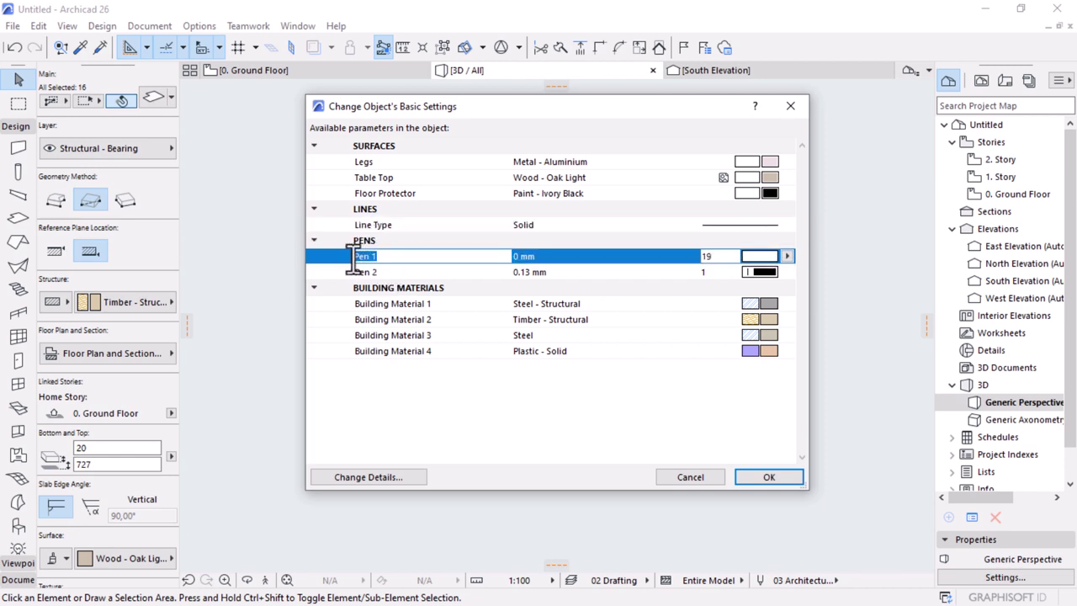
click(390, 257)
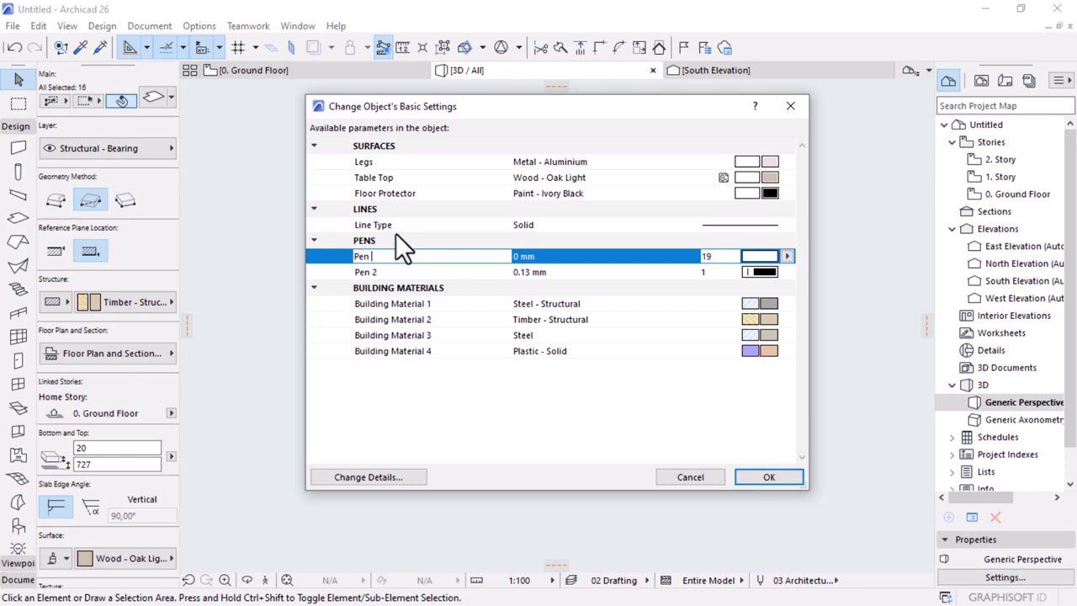
key(Tab)
click(358, 256)
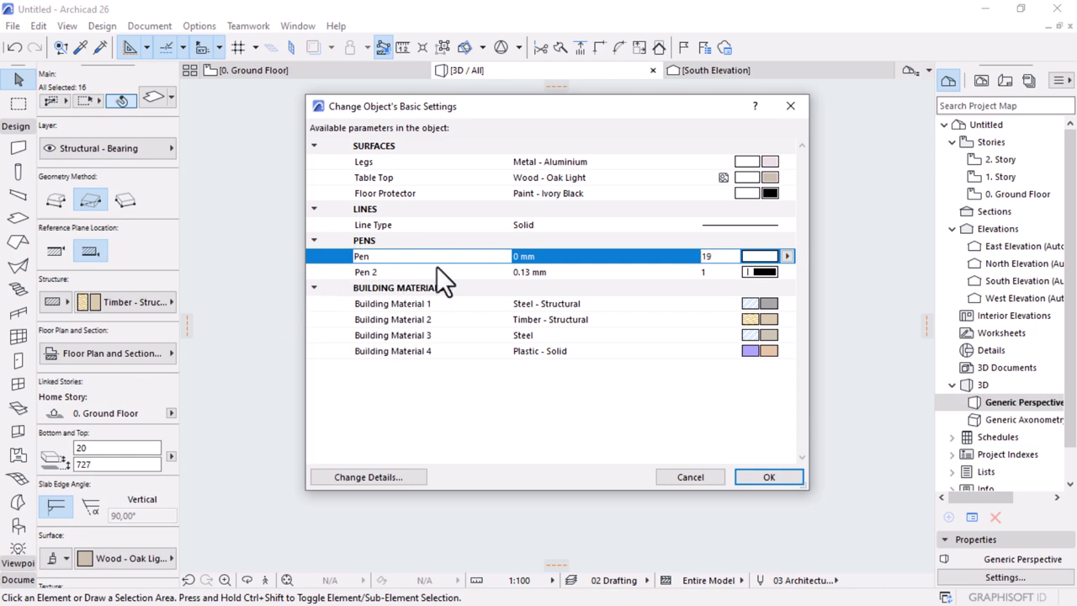
text(Line)
key(Tab)
Step: Rename the Pen 2 parameter as "Line Pen"
click(350, 276)
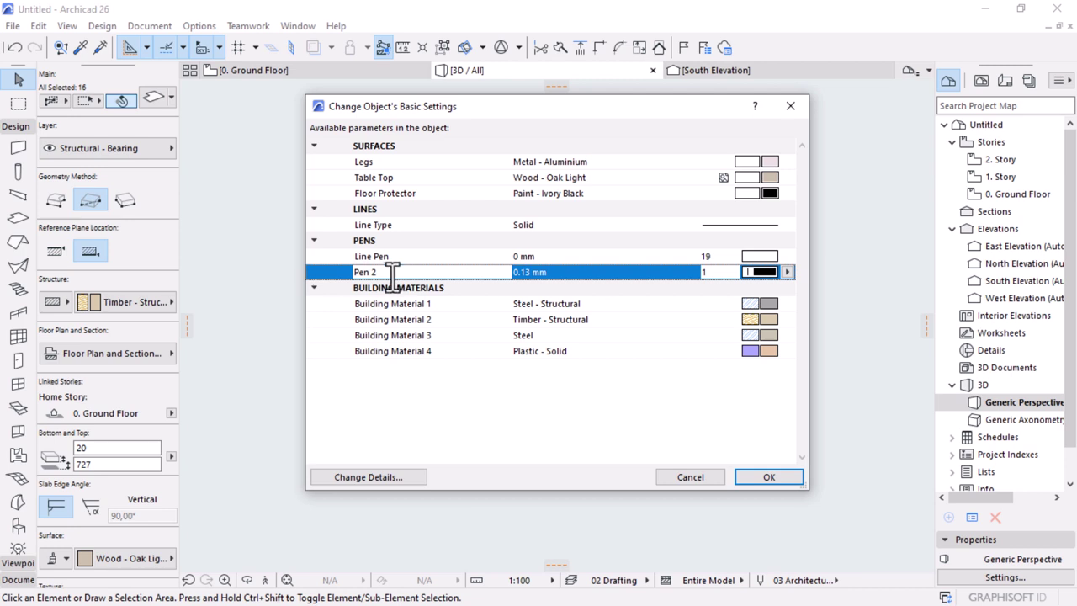
click(350, 274)
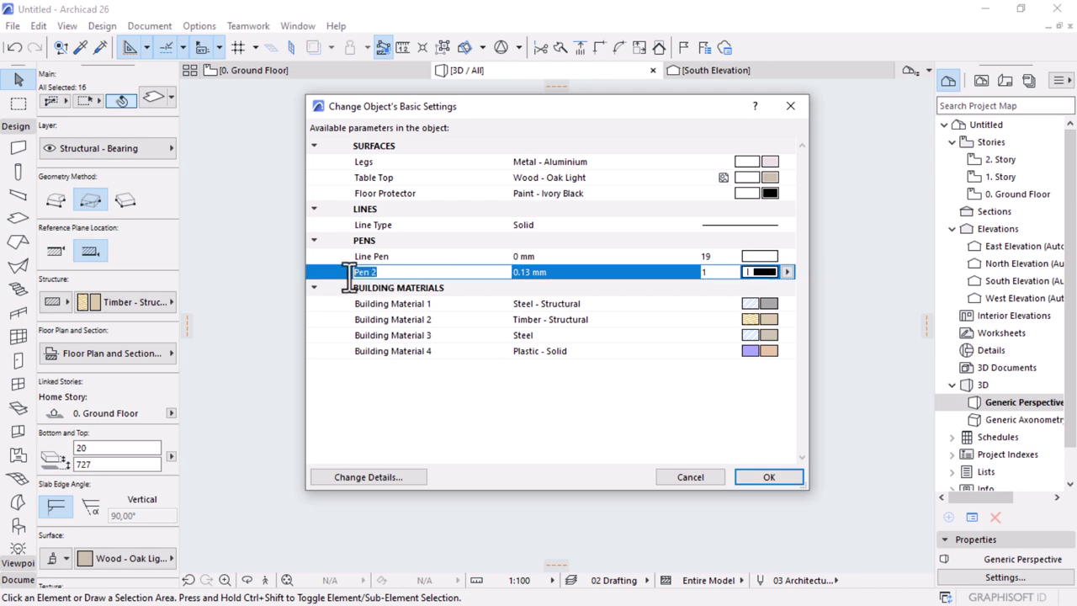
text(Line Pen)
key(Return)
Step: Rename the first pen parameter, the one with pen number 19, as "Background Pen"
click(373, 255)
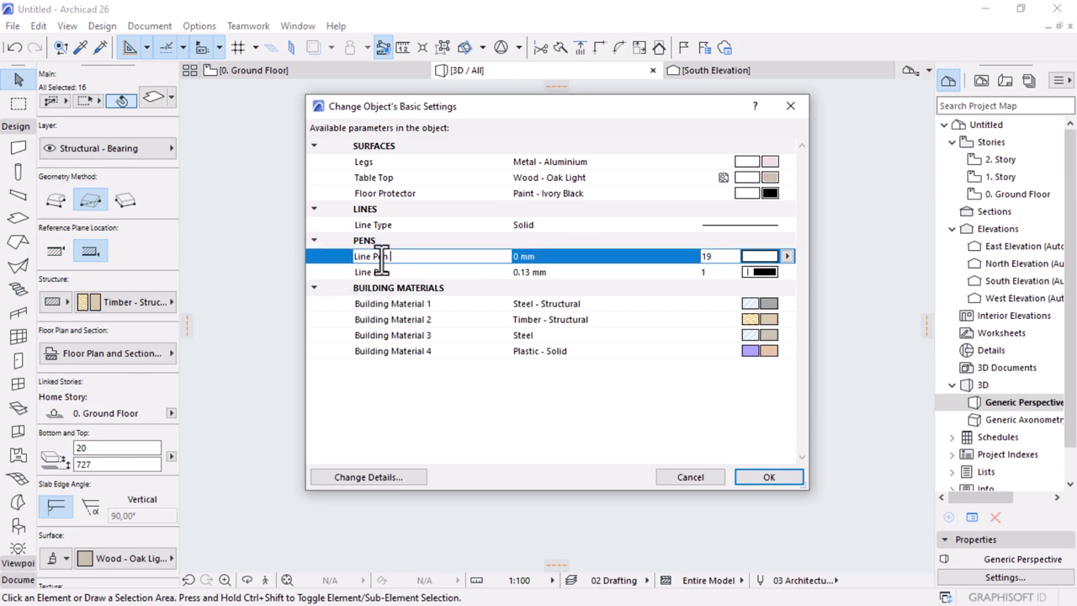
drag(373, 256, 327, 257)
text(Bac)
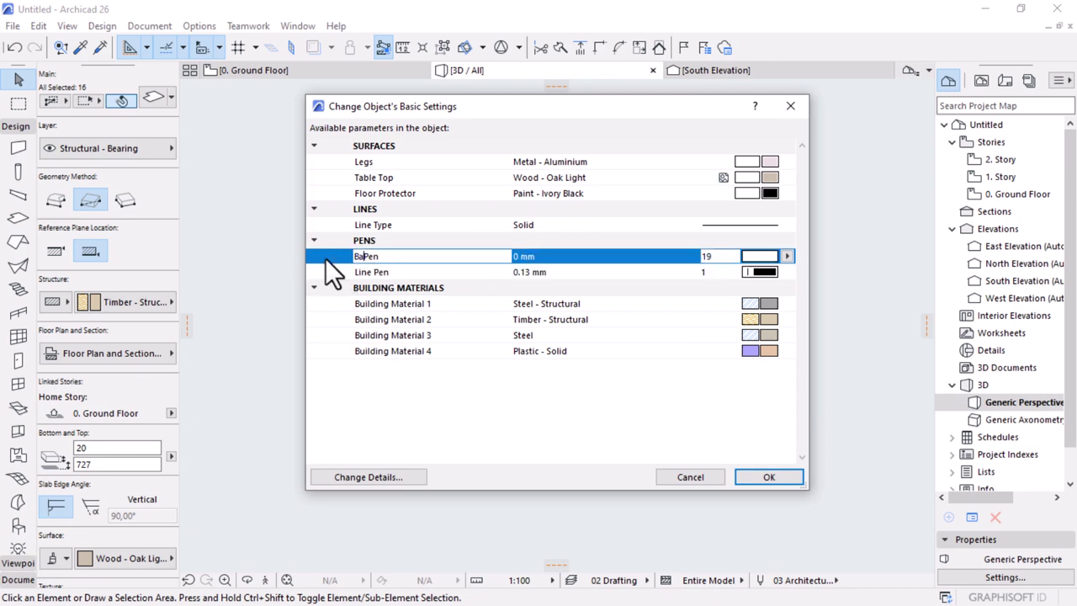
text(kgroun)
text(d)
key(Tab)
click(399, 256)
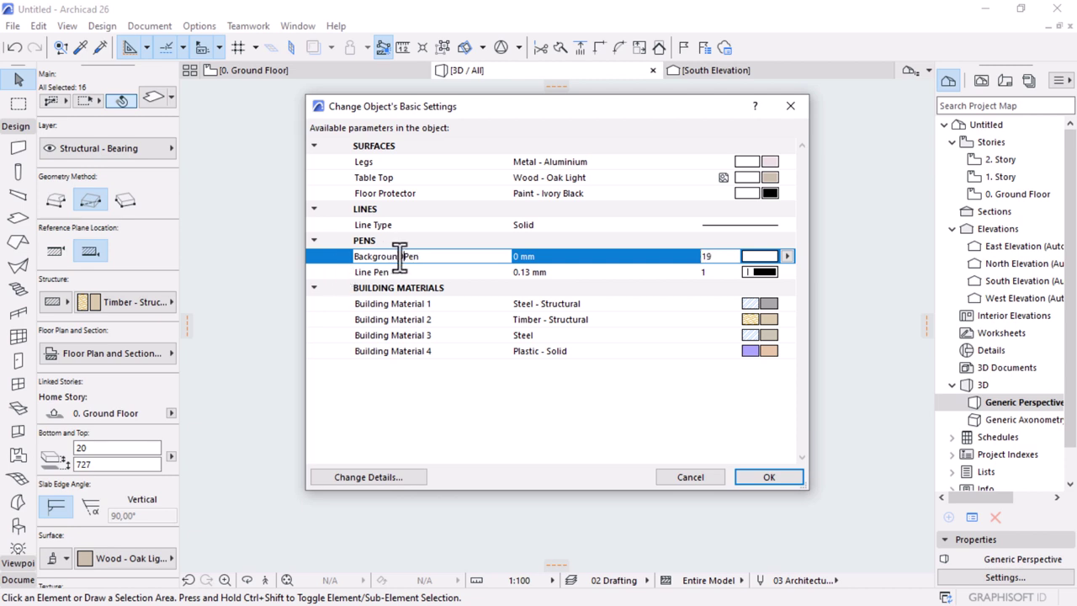
key(Tab)
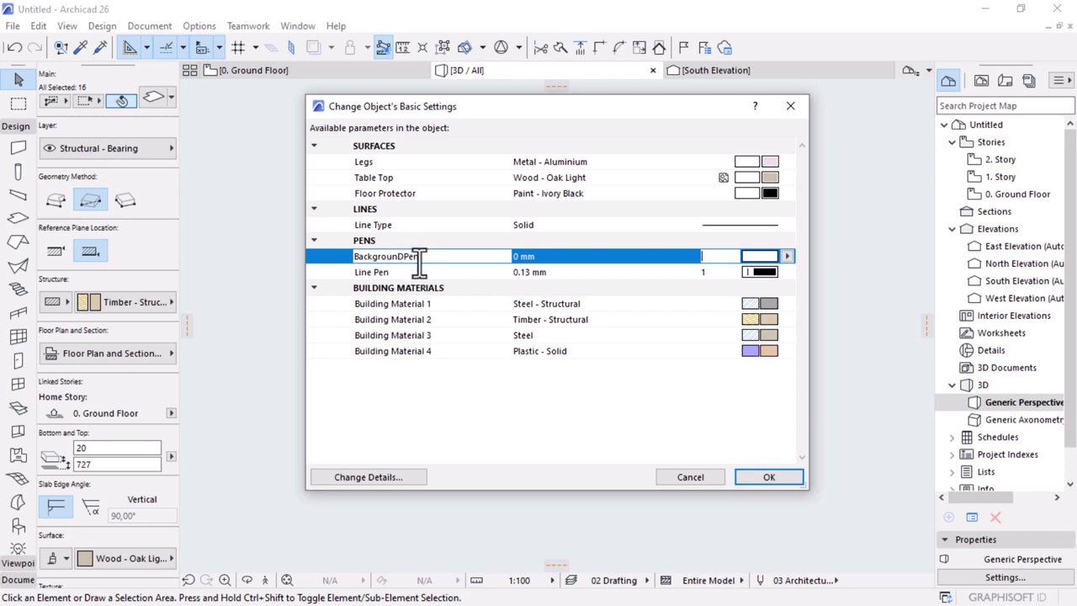
click(420, 256)
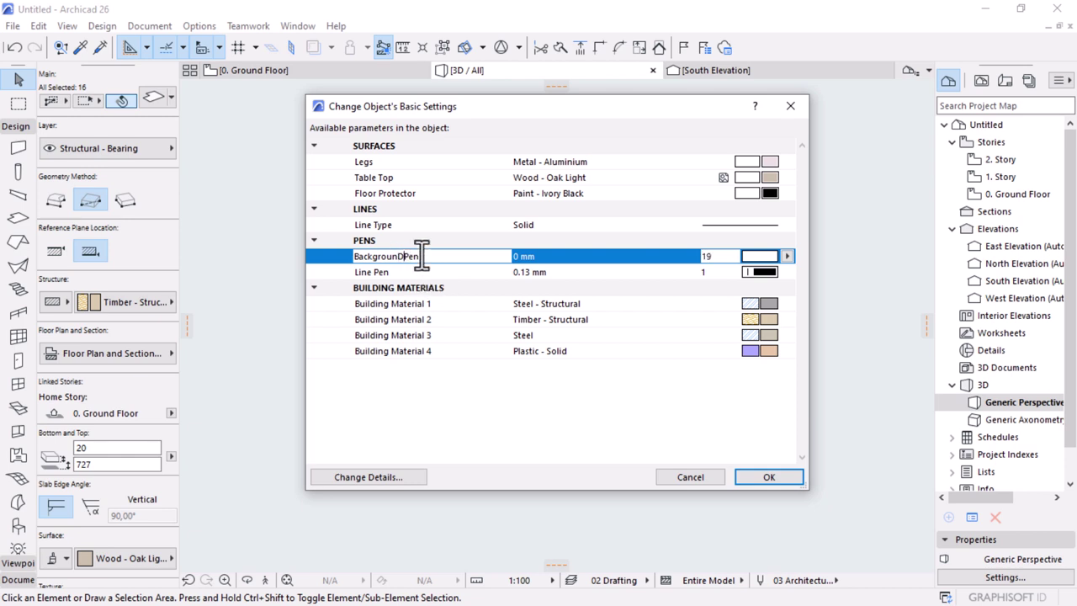
key(BackSpace)
text(d)
Step: Accept the object's basic settings to finish saving it, and deselect the desk elements in the 3D view
click(396, 273)
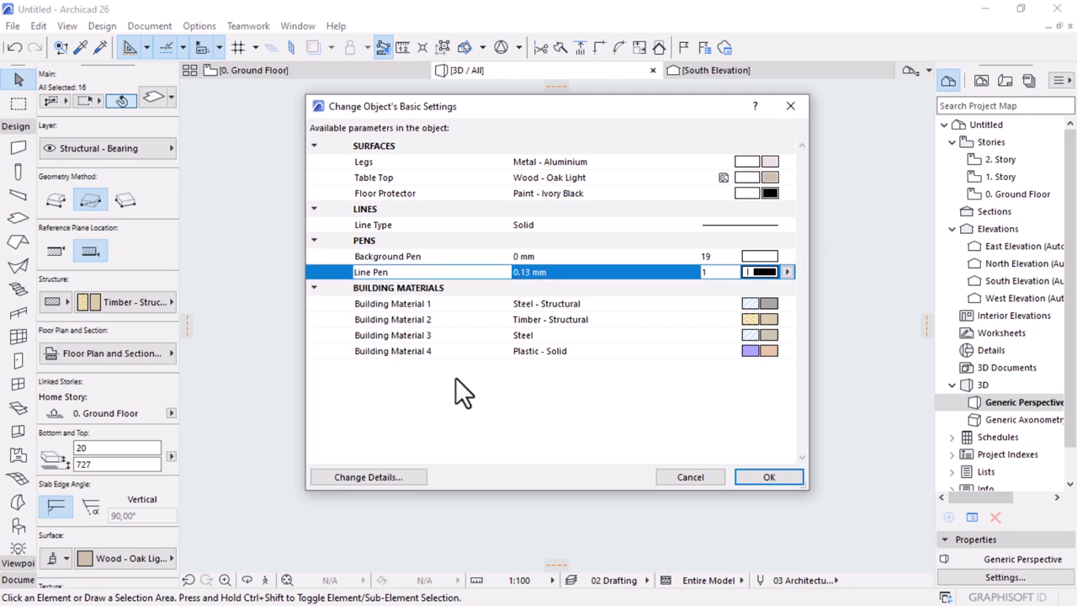
click(579, 410)
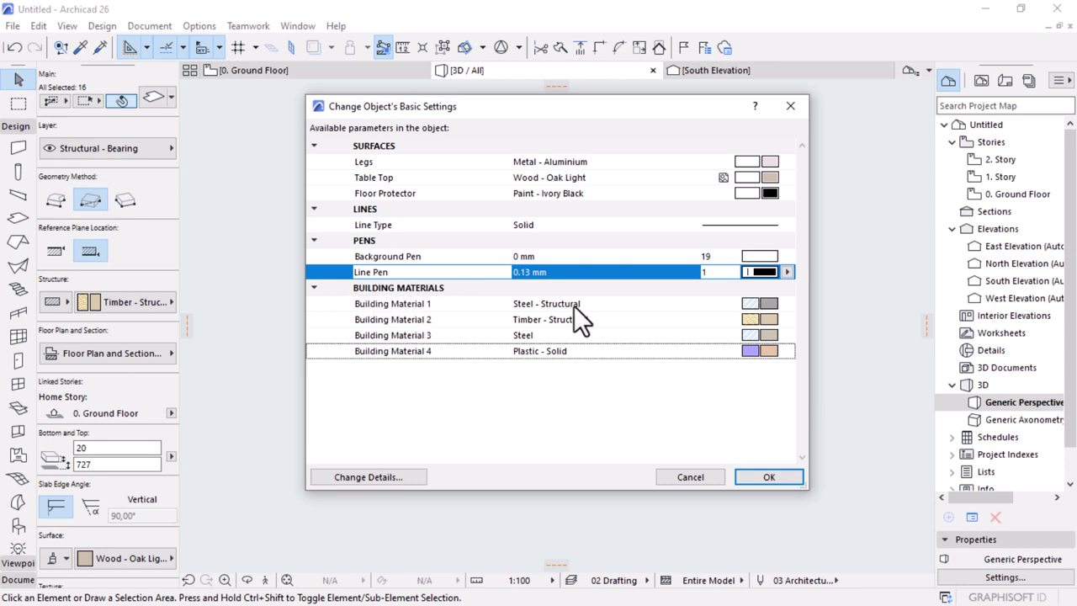
click(767, 478)
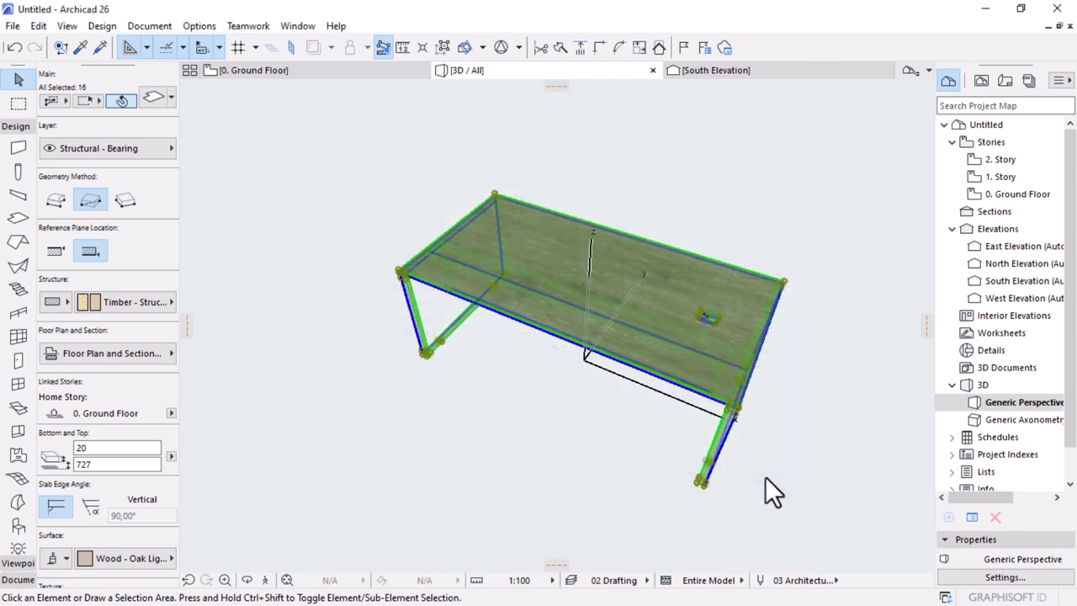
key(Escape)
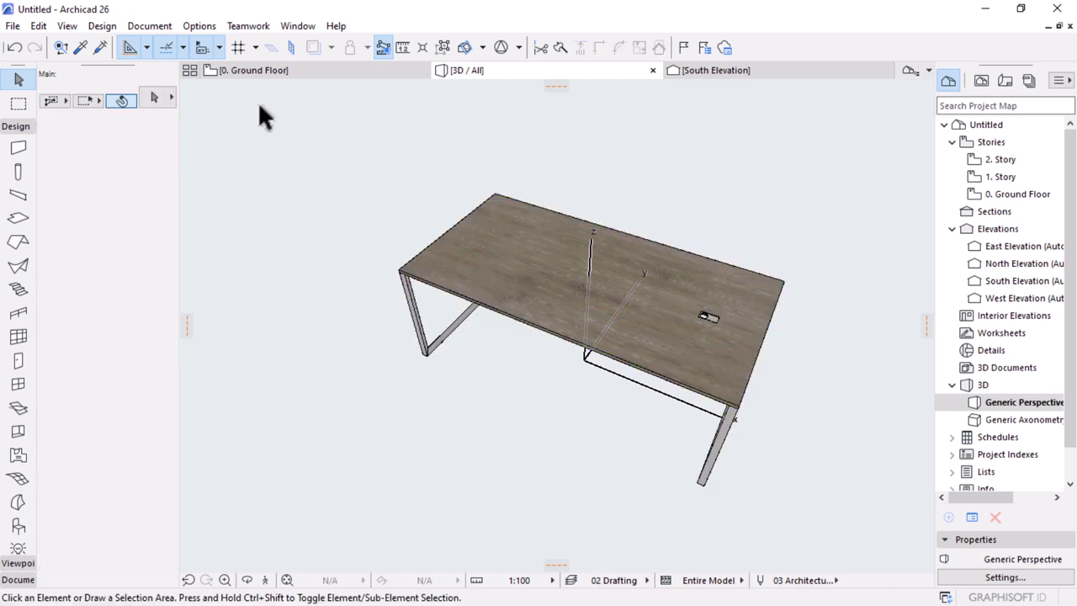
Step: On the Ground Floor plan, open the Object tool's default settings for Style 1 and expand its building material parameters
click(252, 72)
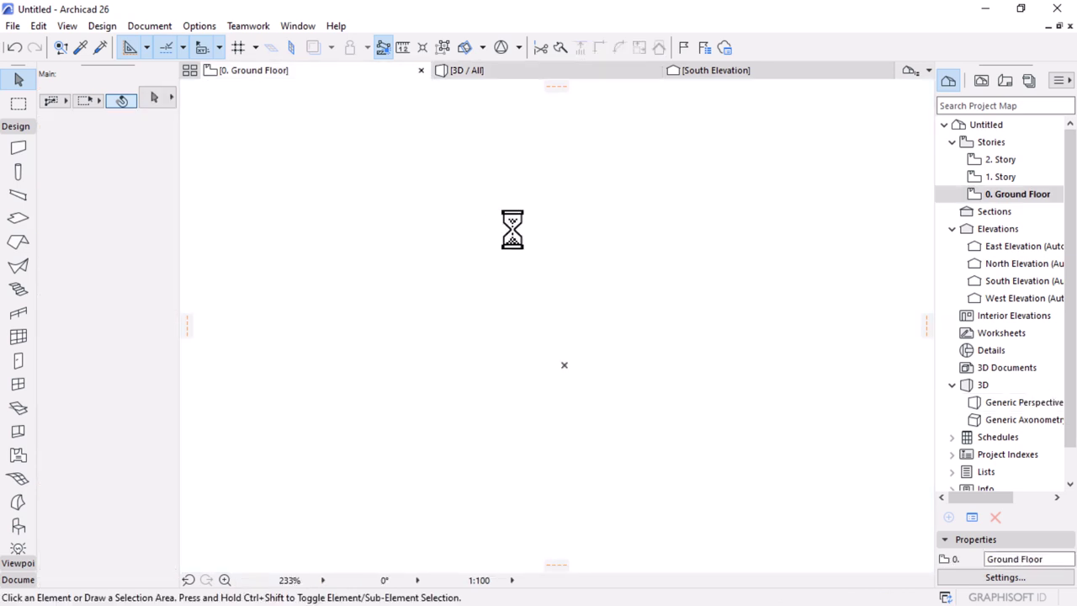
key(ctrl+a)
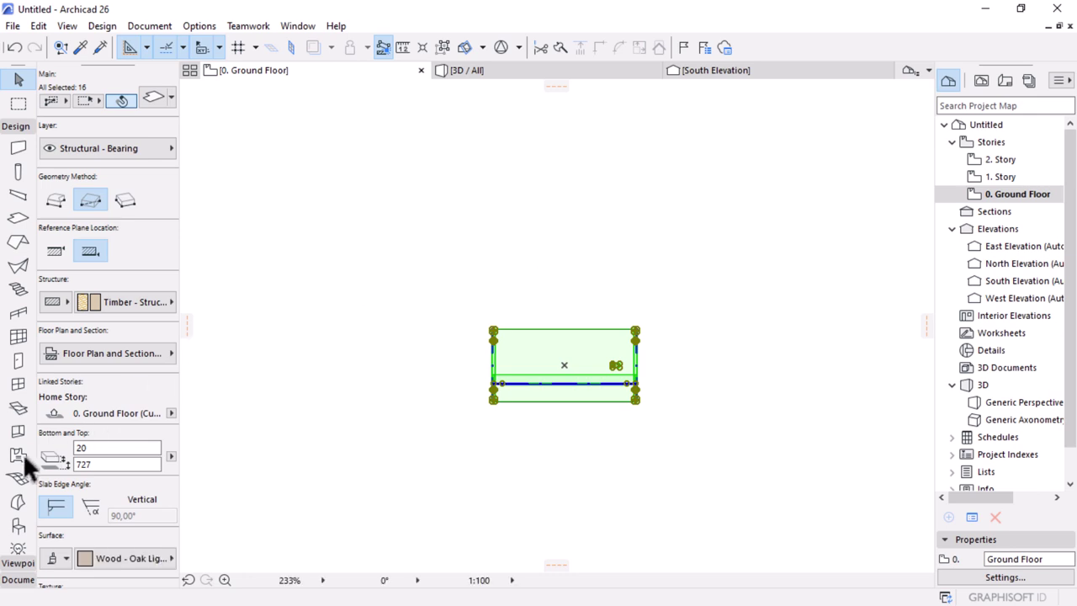
key(Escape)
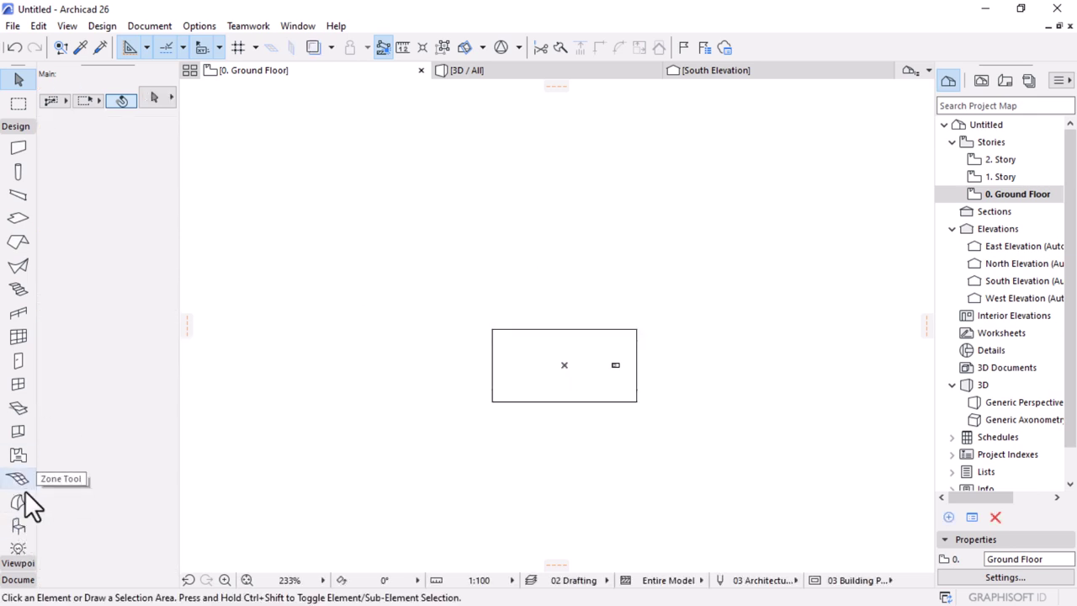
click(13, 530)
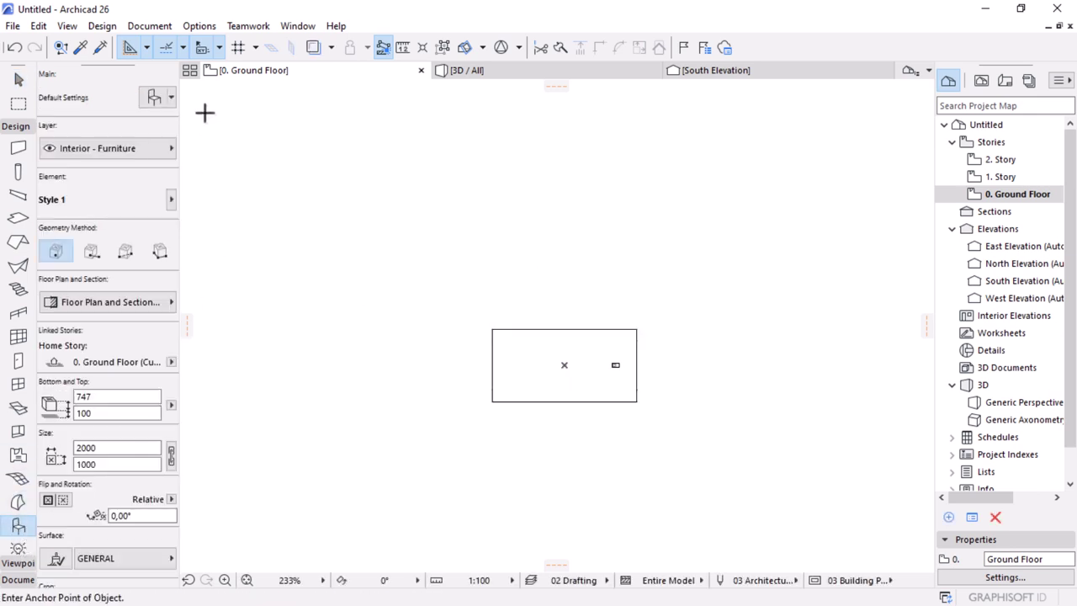
click(152, 98)
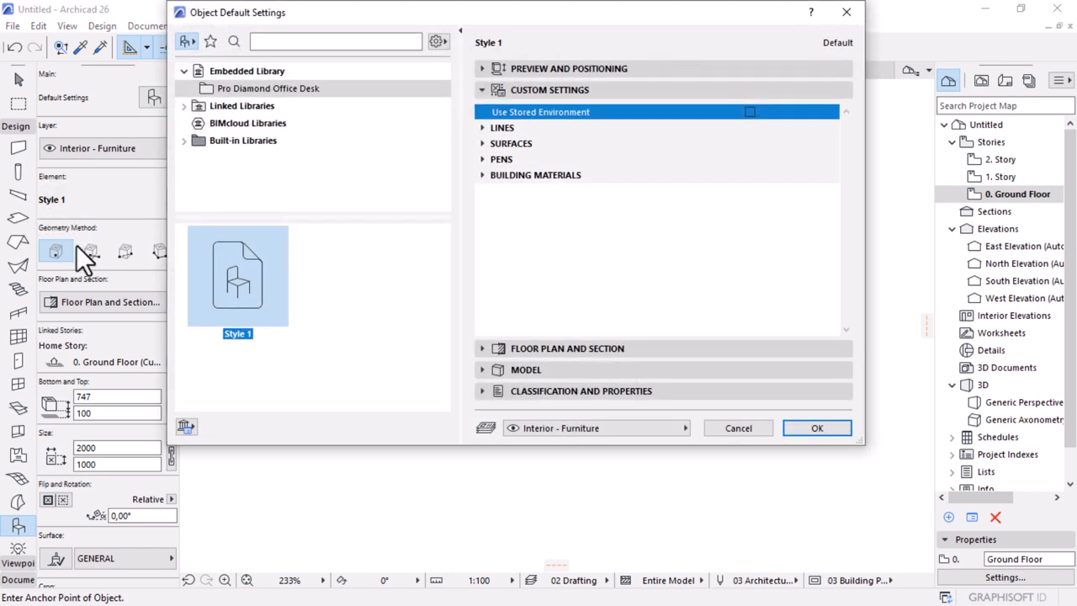
click(486, 176)
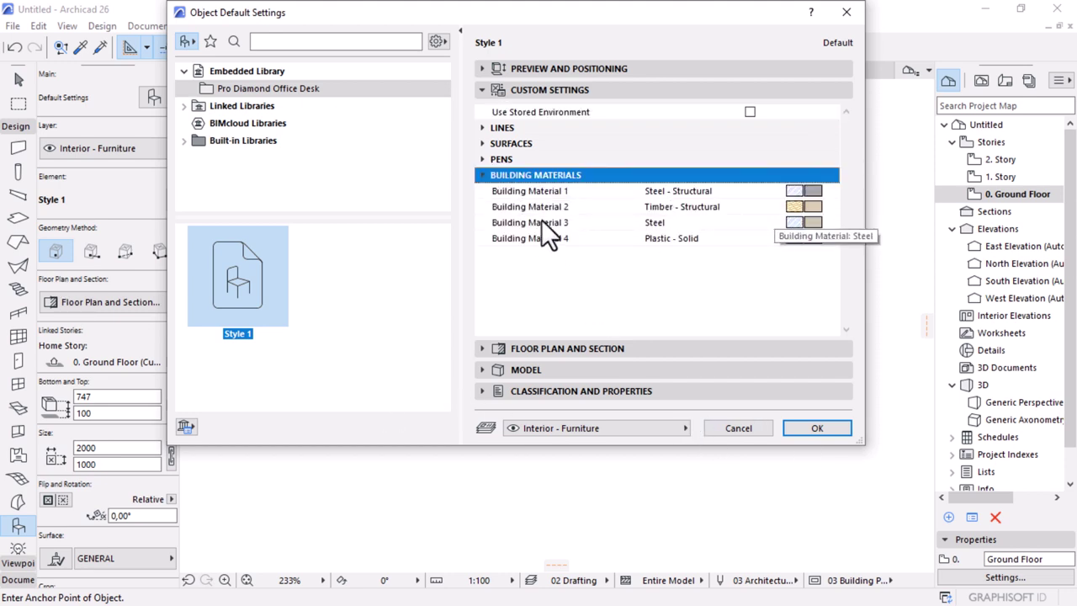
Step: Review the line, surface and pen parameters of the Style 1 object, then place it to the right of the modelled desk
click(482, 160)
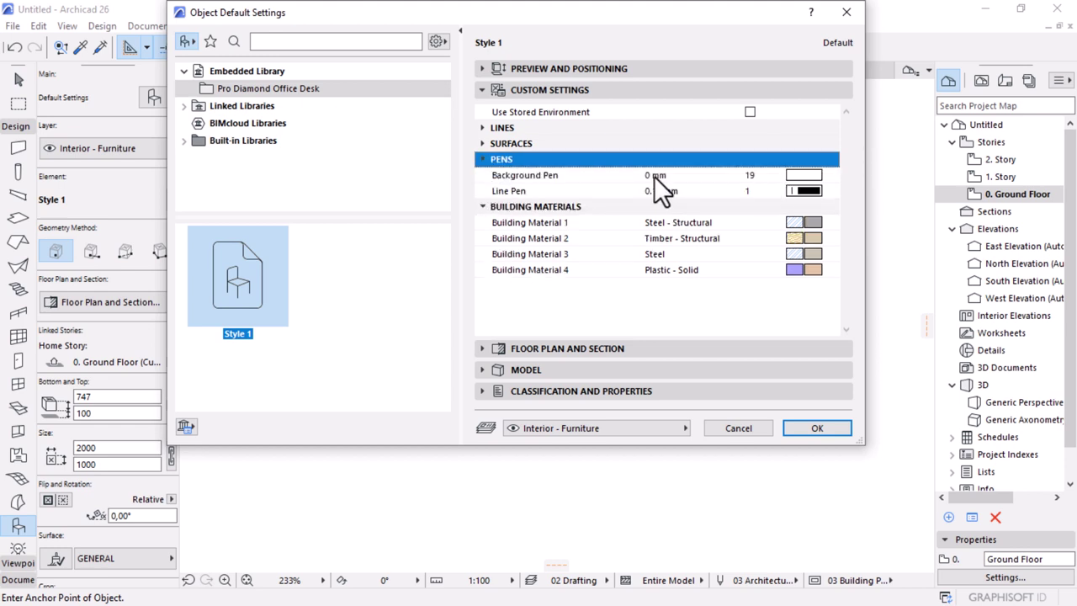
click(482, 143)
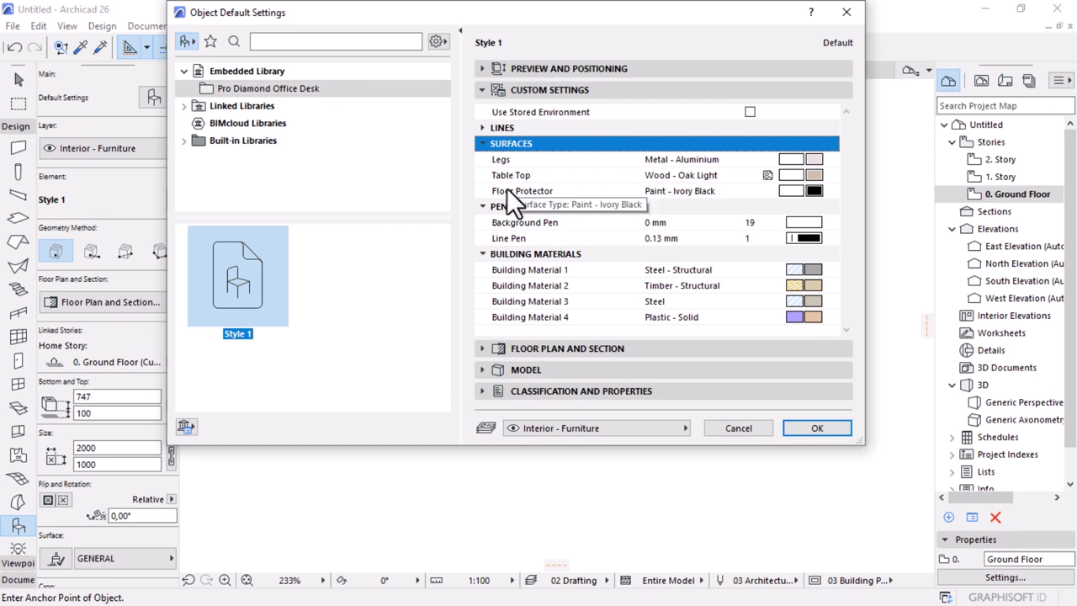
click(482, 128)
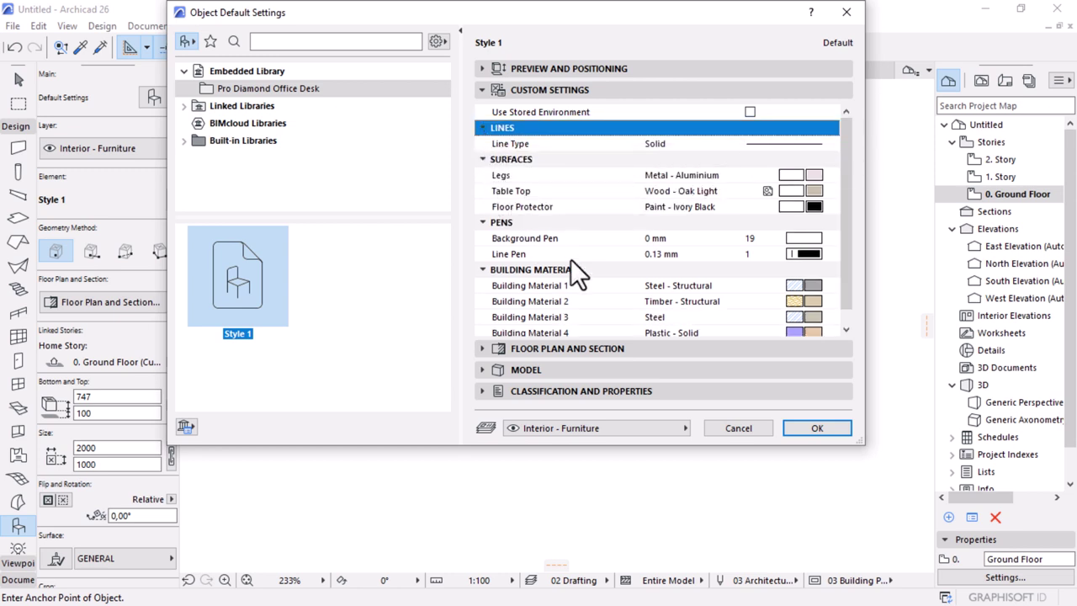
scroll(570, 268, down, 1)
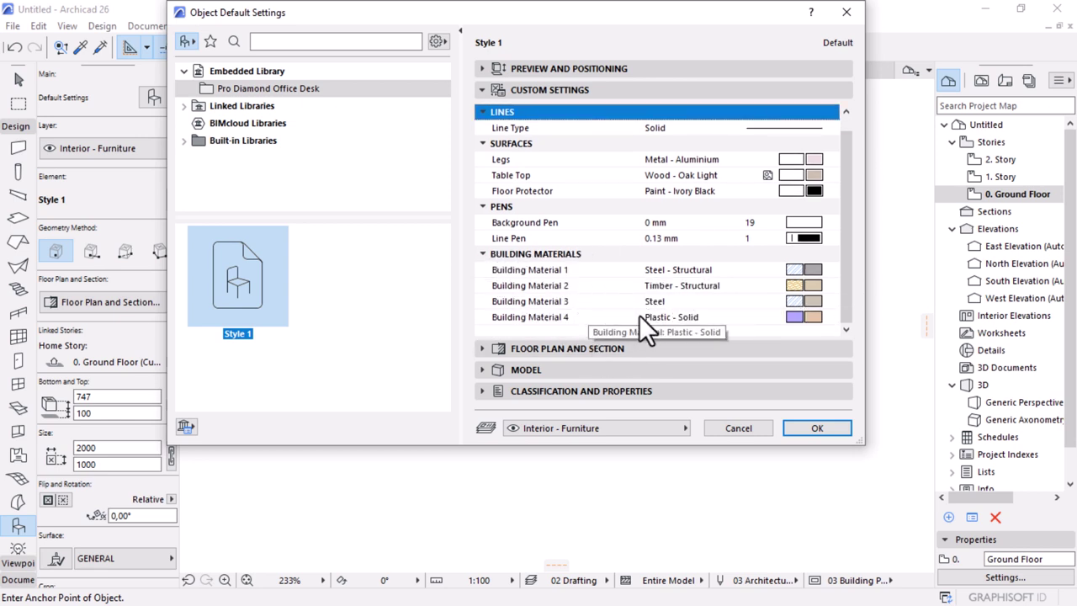
click(802, 432)
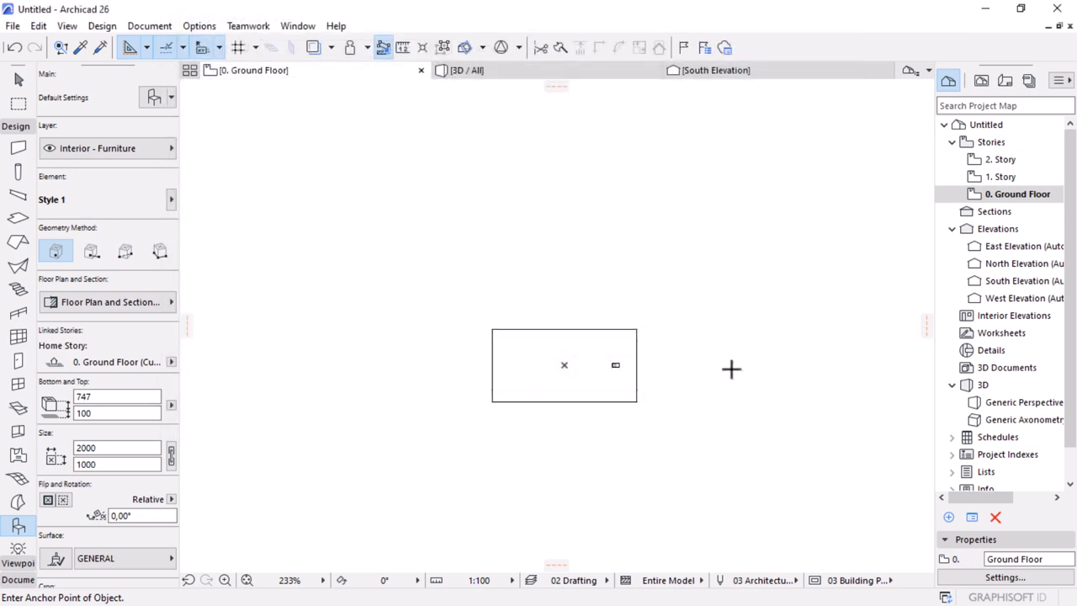
click(730, 368)
scroll(370, 400, down, 2)
scroll(730, 357, up, 4)
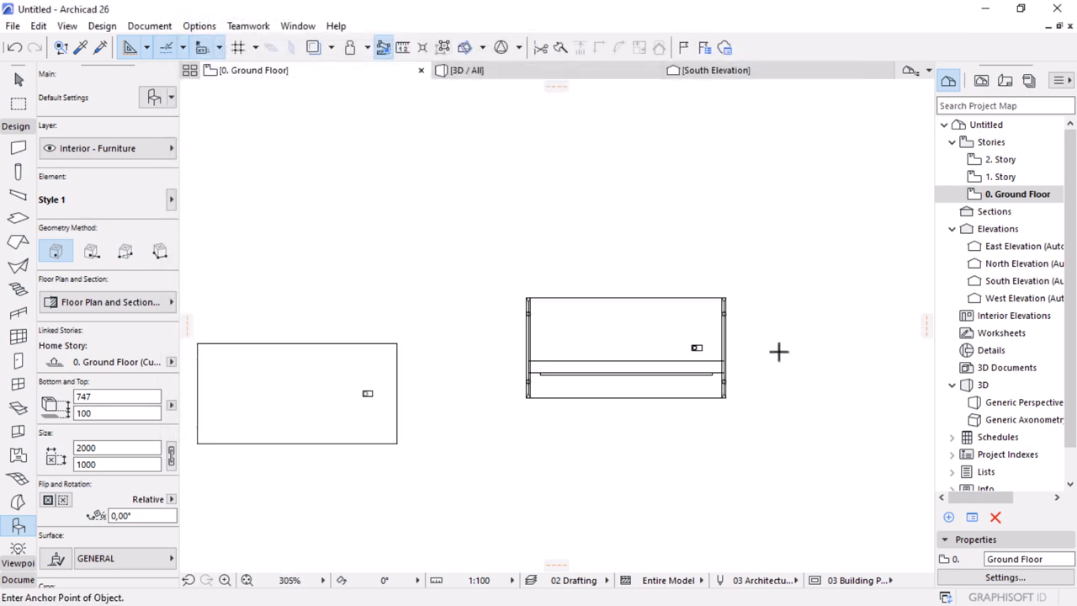
Step: Set the placed desk object's Background Pen to Window Background and apply the settings
click(19, 79)
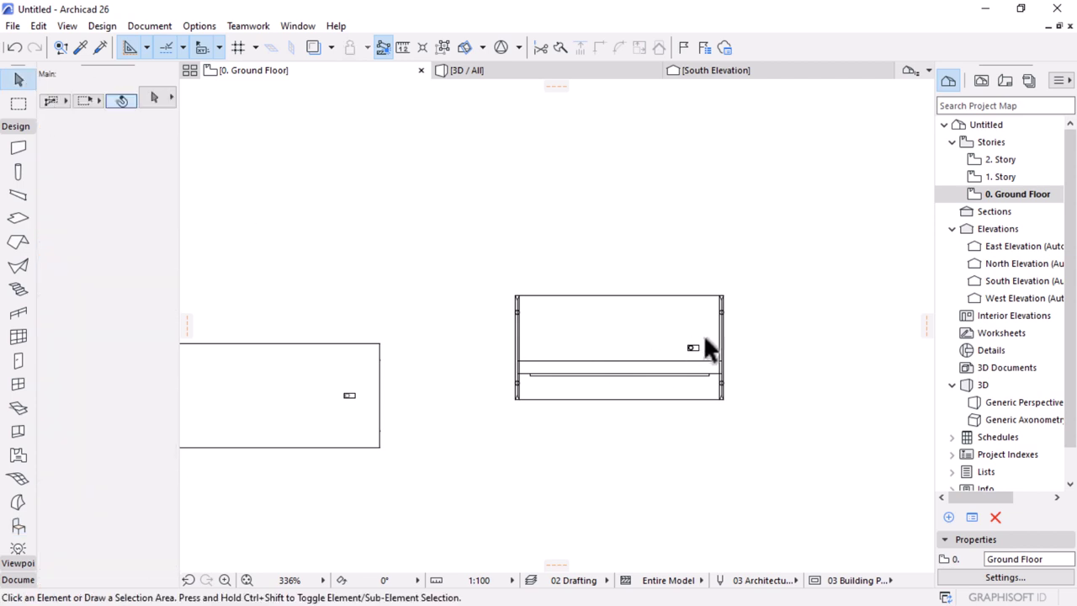
scroll(706, 342, up, 2)
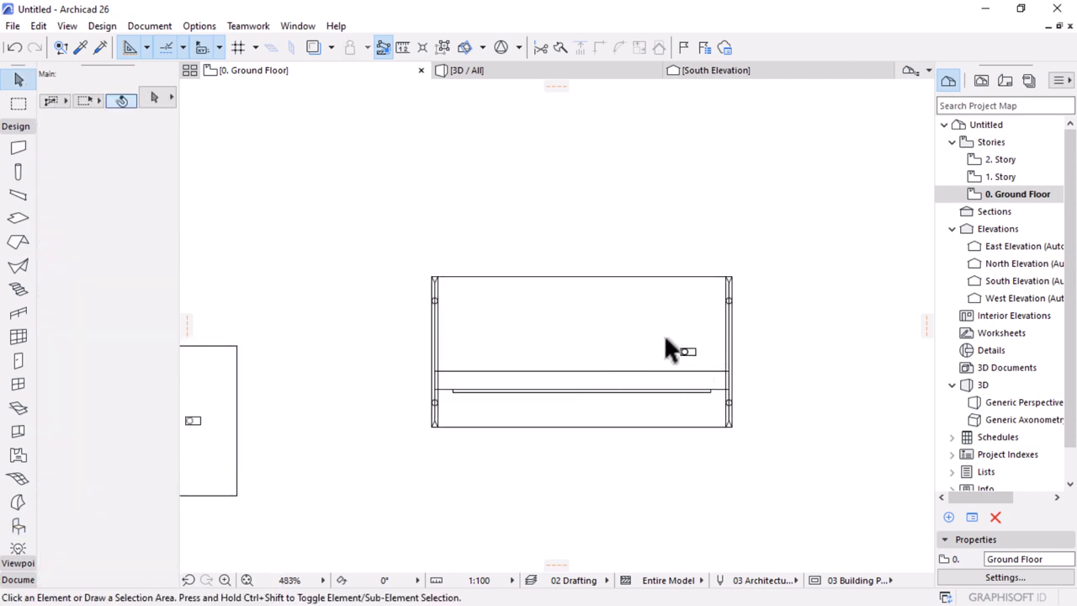
mouse_move(666, 339)
mouse_down()
mouse_move(403, 284)
mouse_move(732, 280)
mouse_up()
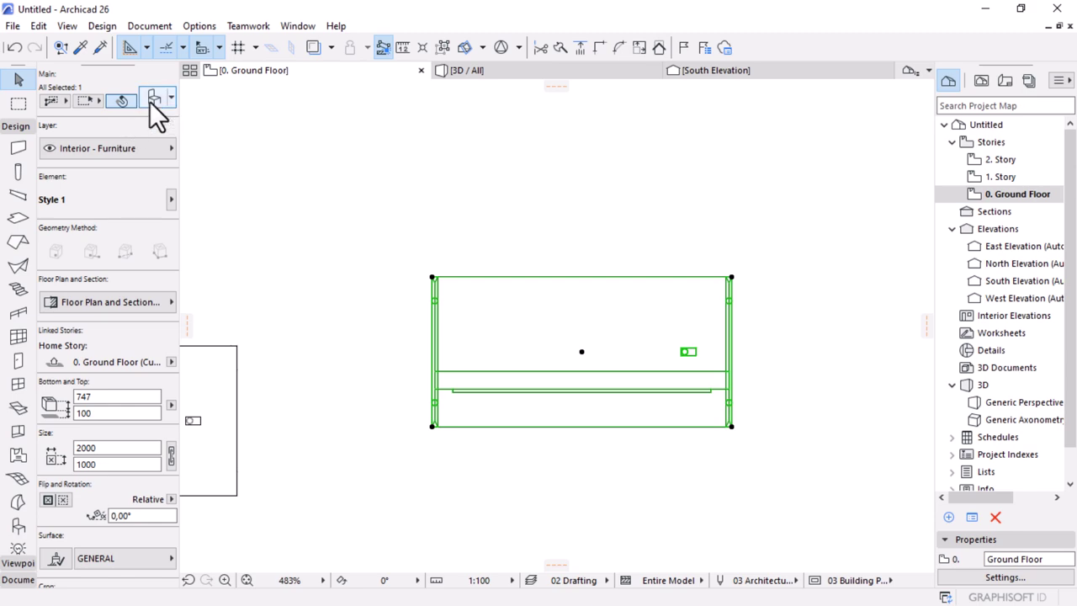
click(154, 101)
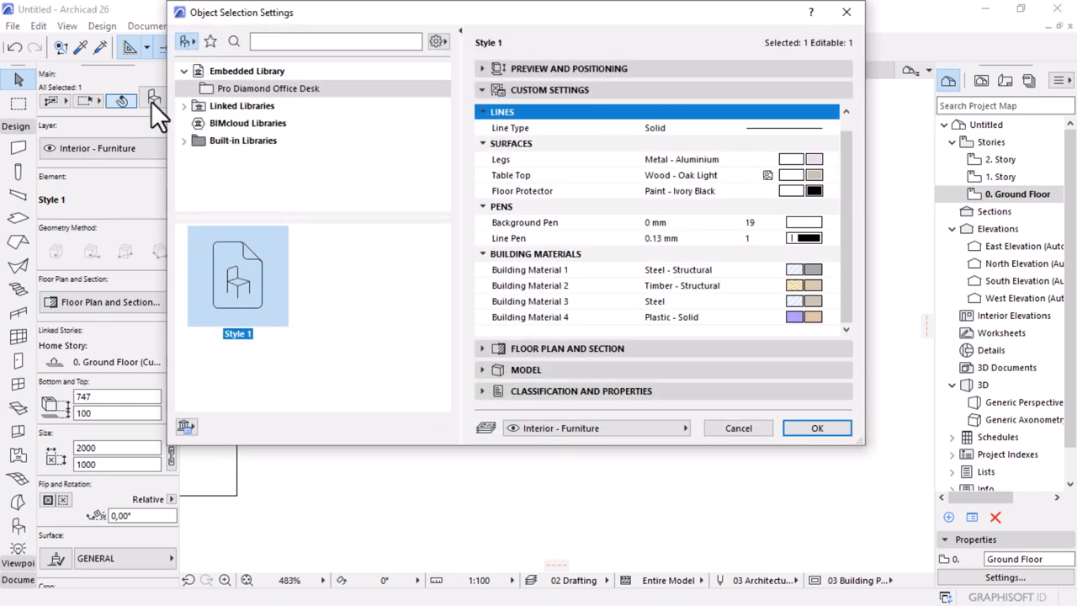
click(804, 222)
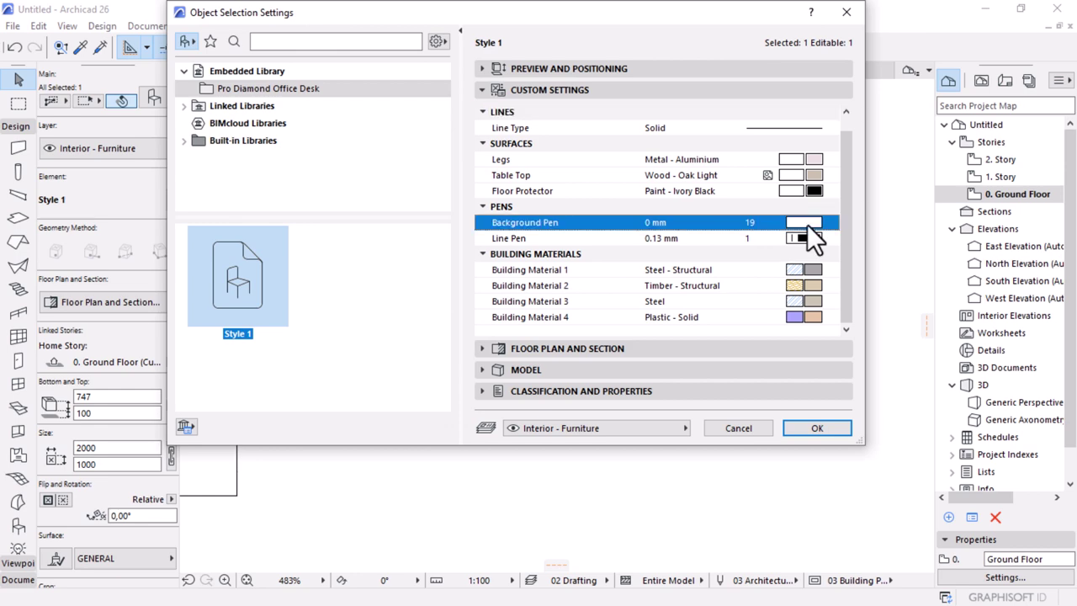
click(787, 419)
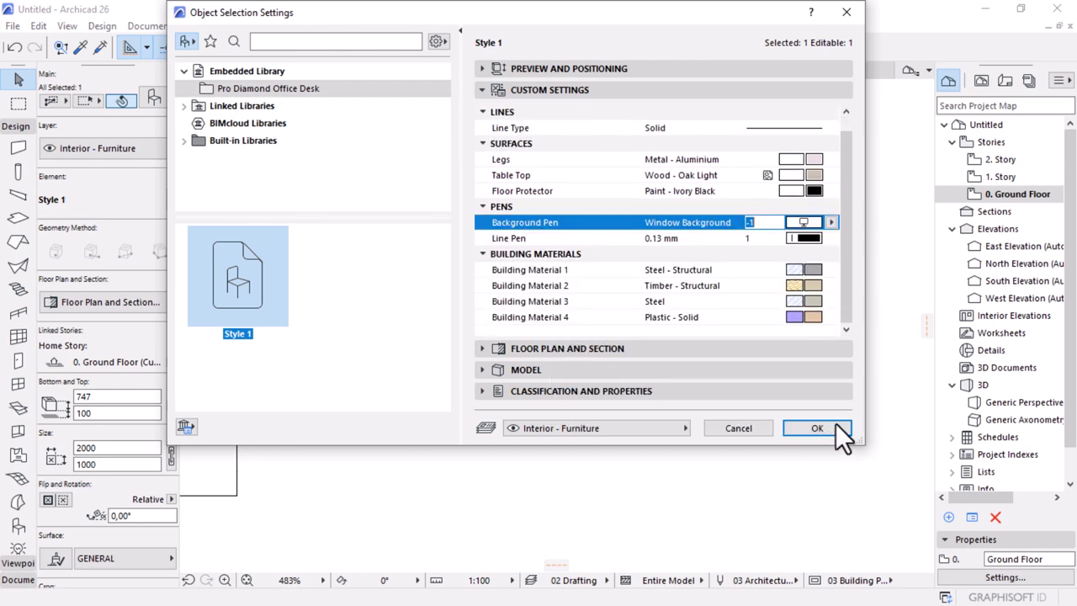
click(578, 70)
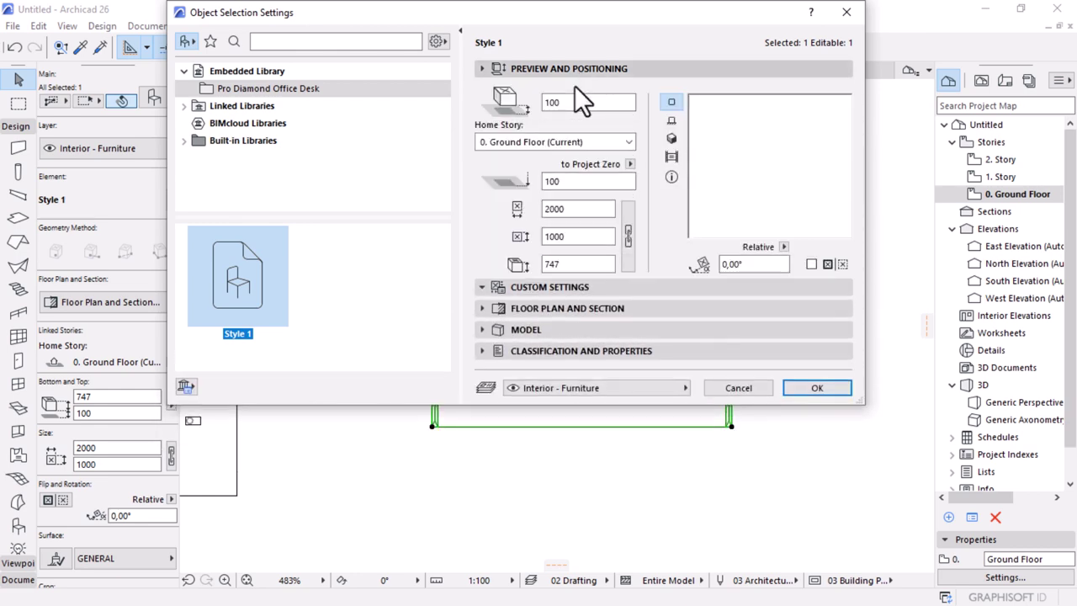
click(816, 387)
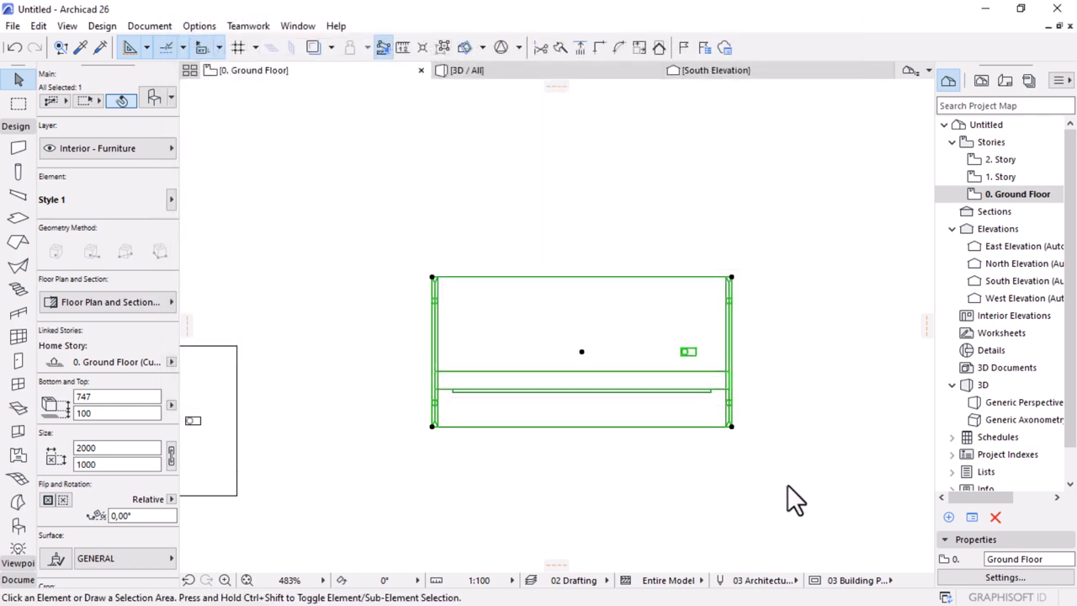
click(748, 454)
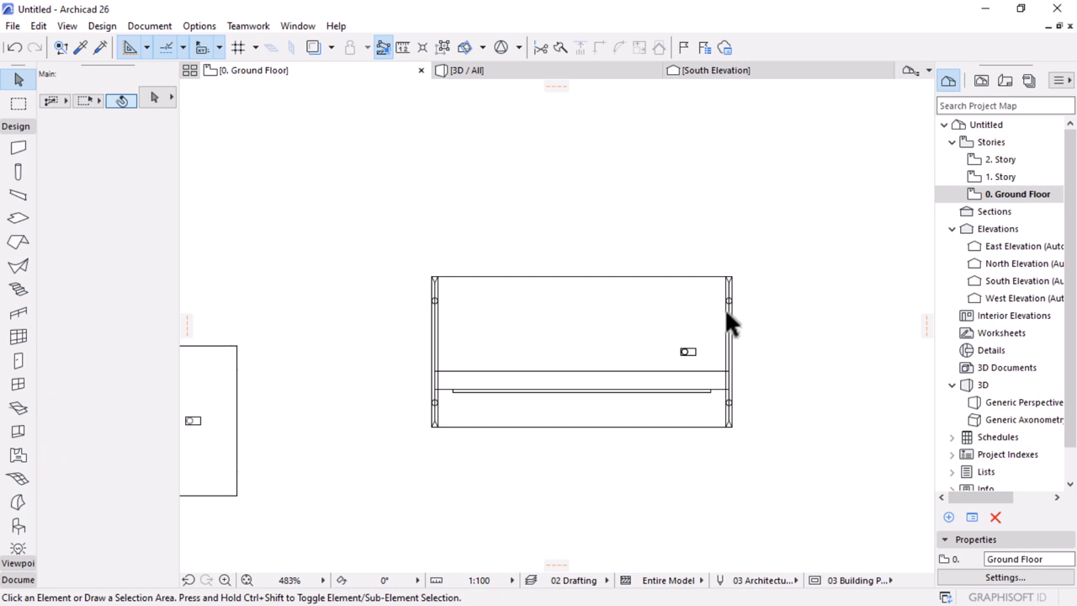
Step: Select all elements of the original modelled desk and turn on Suspend Groups
scroll(726, 313, down, 2)
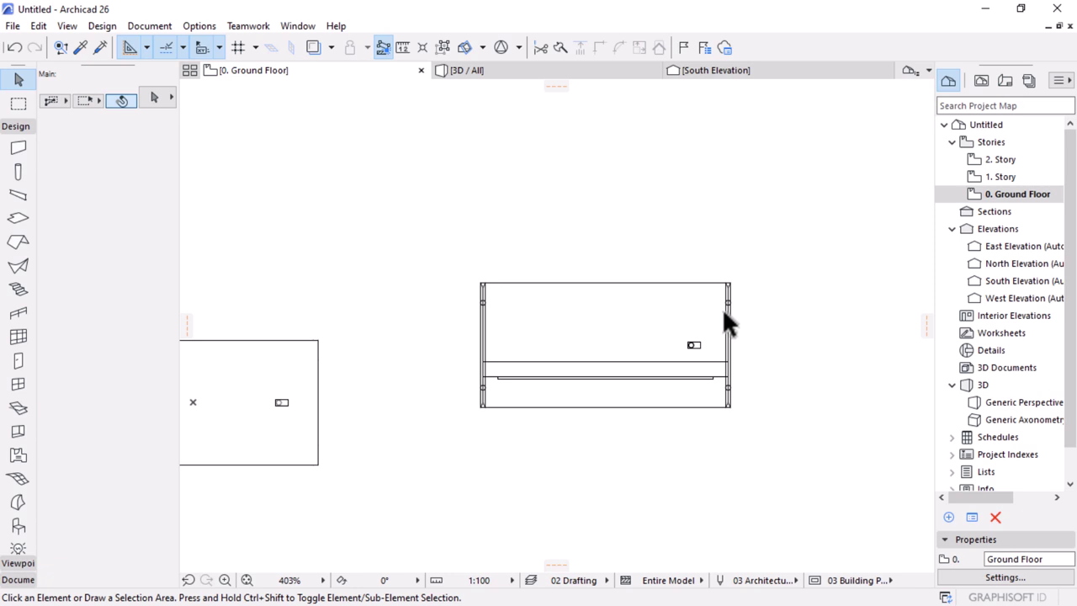
scroll(722, 308, down, 6)
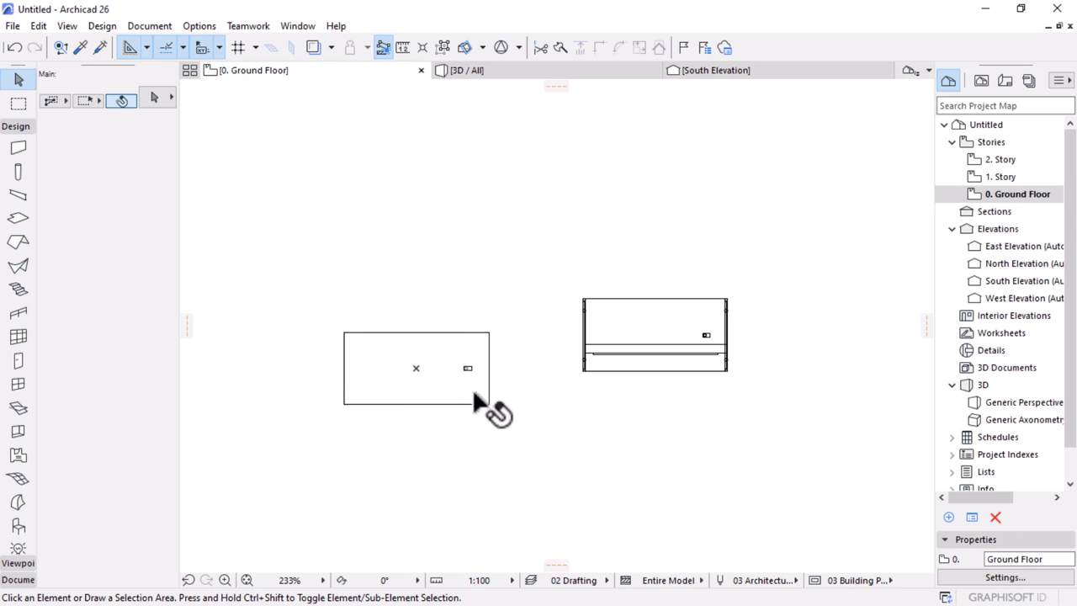
mouse_move(385, 343)
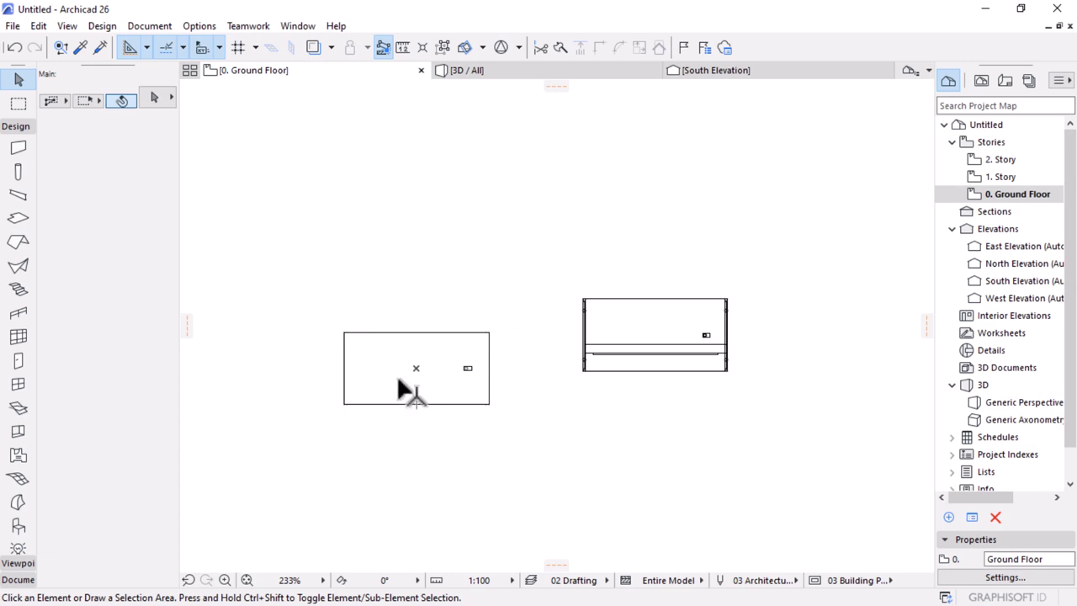
scroll(406, 383, up, 3)
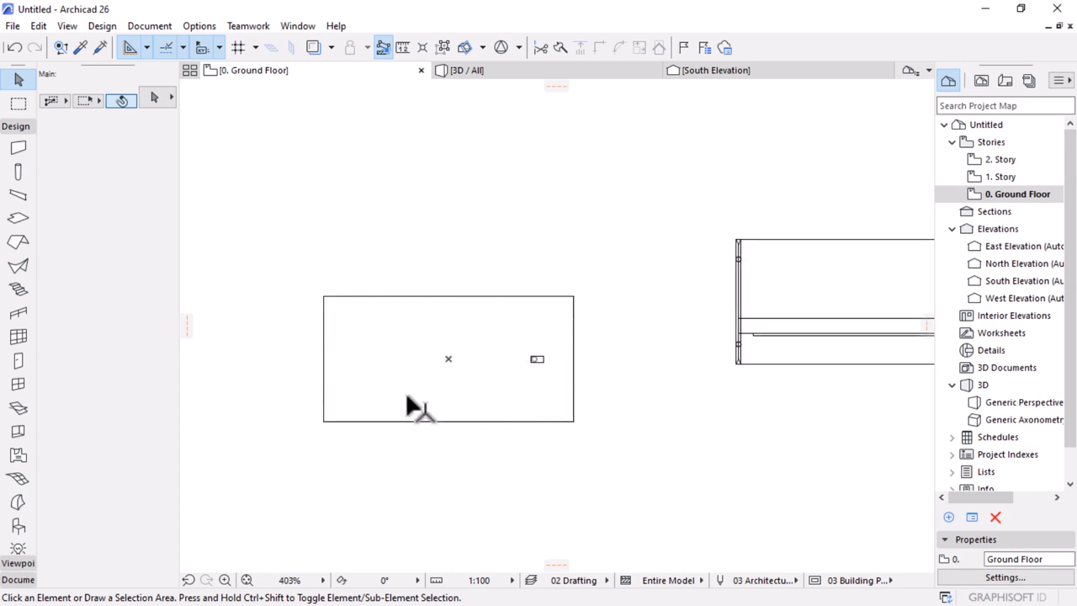
scroll(400, 387, down, 1)
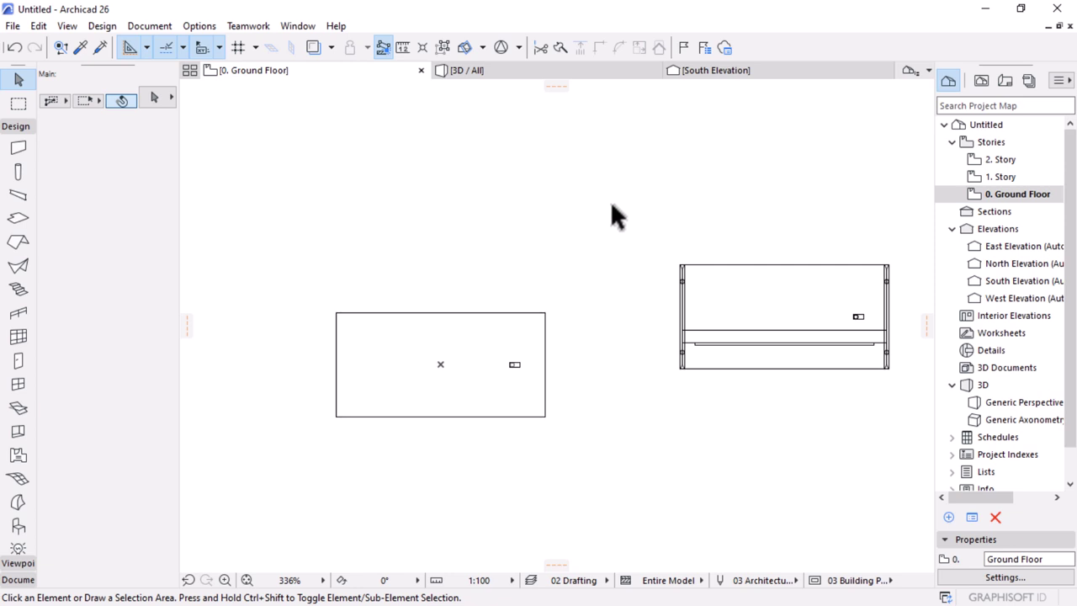
drag(612, 202, 267, 476)
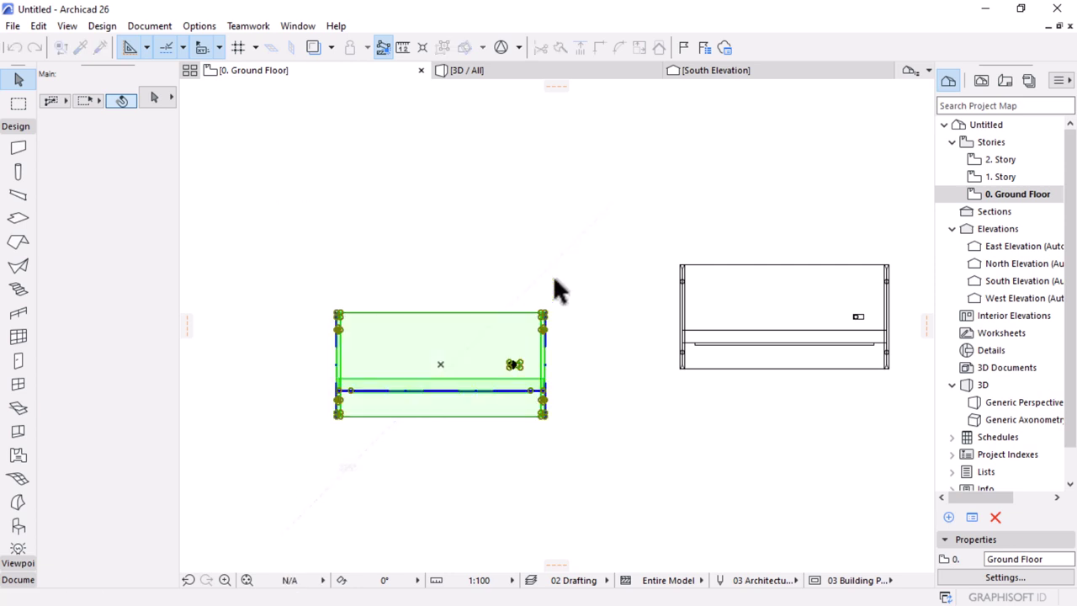
mouse_move(446, 70)
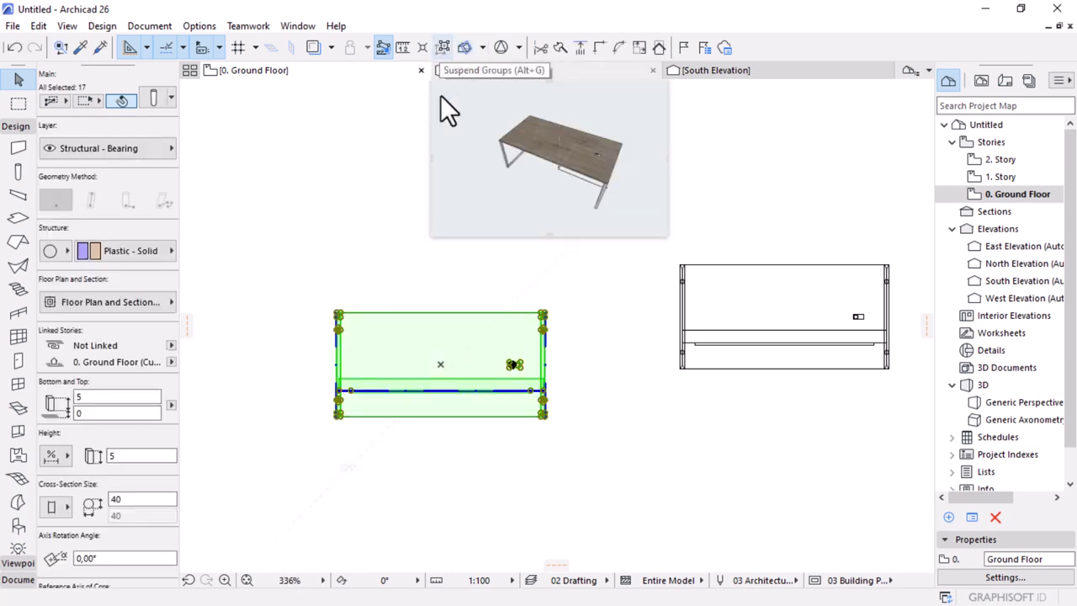
click(443, 48)
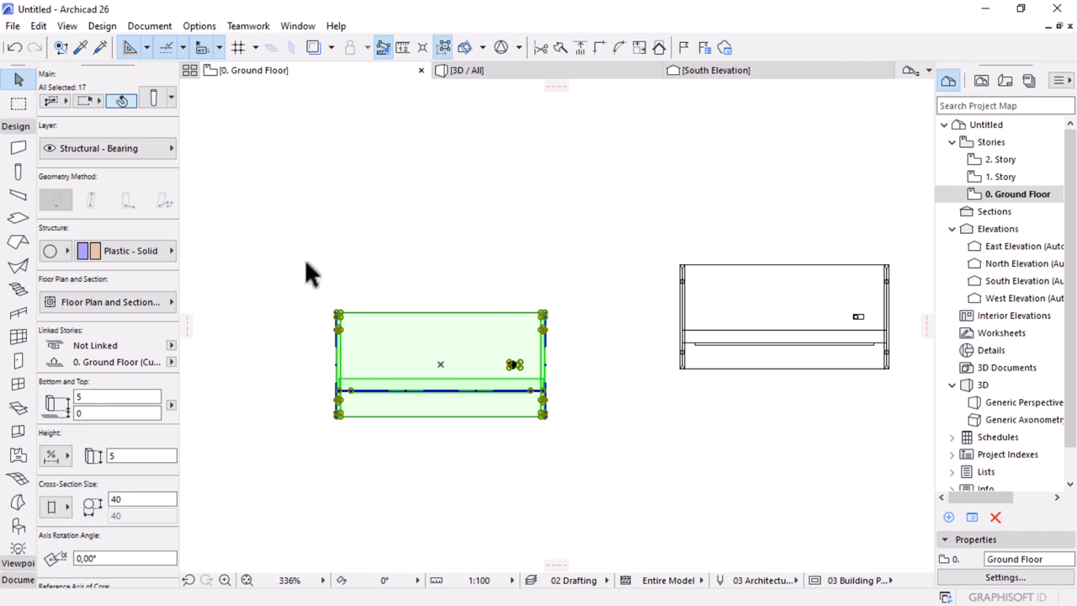
Step: Save the selected desk elements as an object in the Pro Diamond Office Desk folder, overwriting Style 1.gsm
click(12, 26)
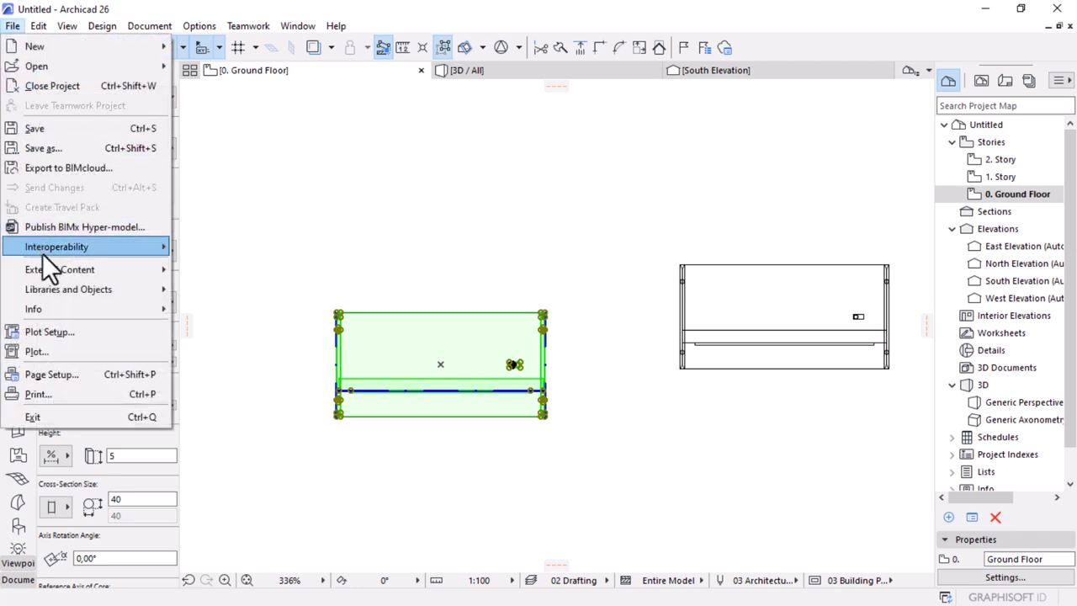
mouse_move(45, 285)
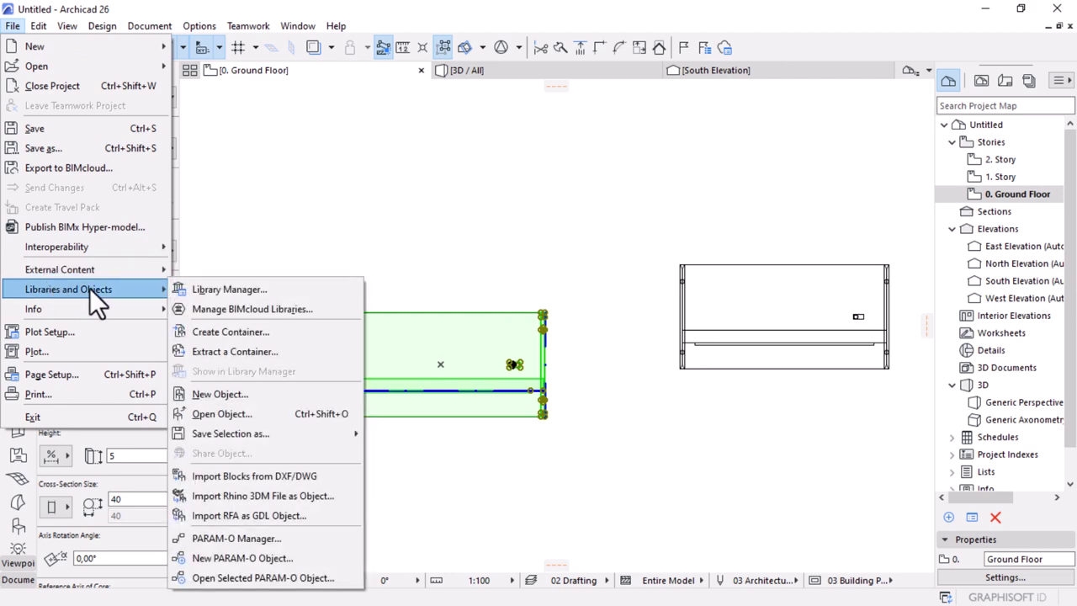
mouse_move(281, 430)
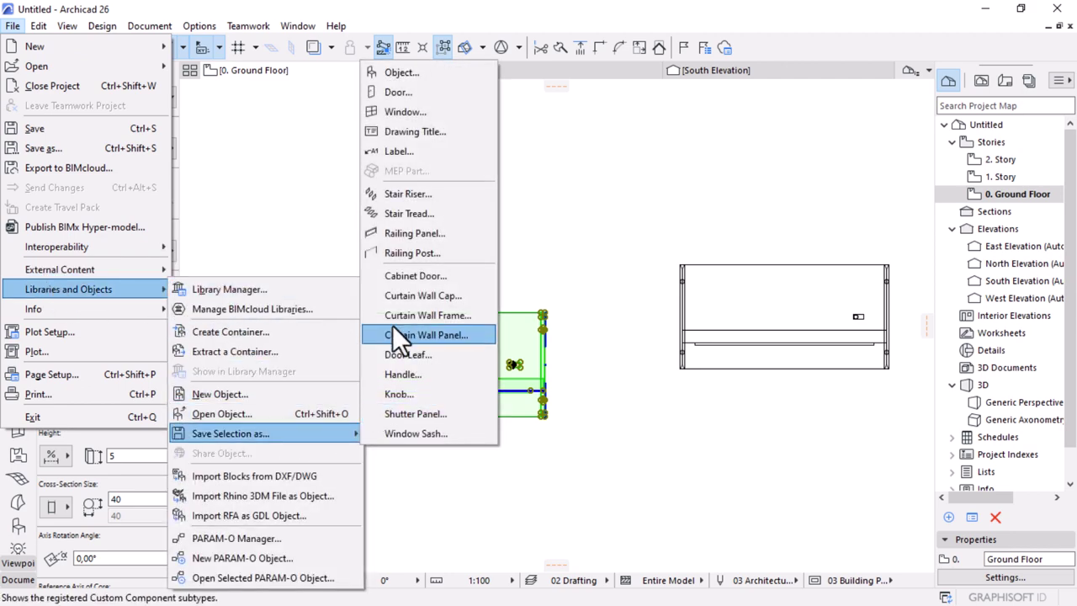
click(402, 72)
click(344, 167)
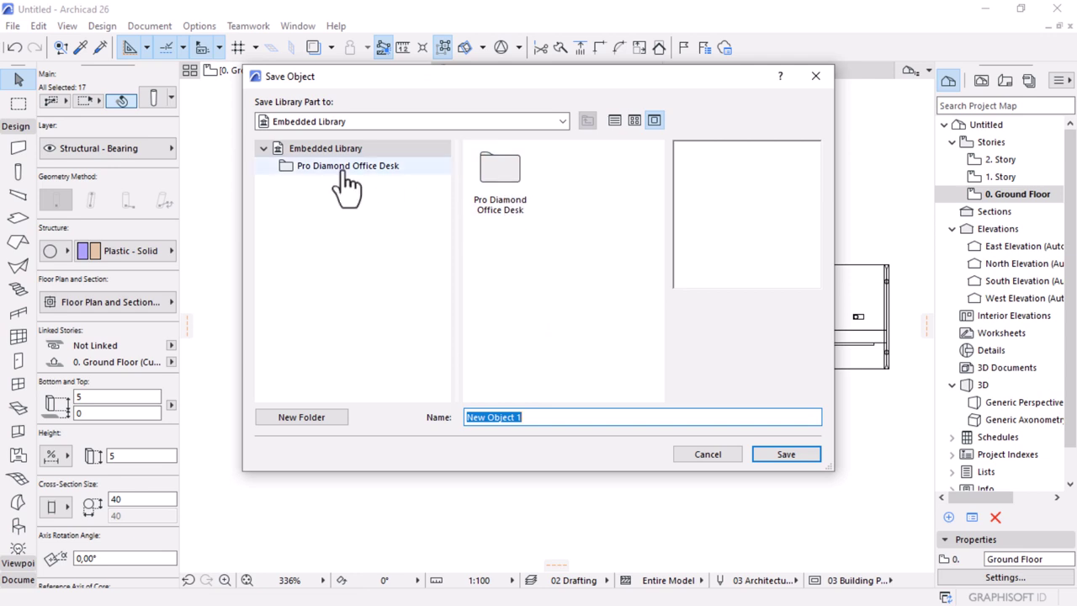
click(500, 177)
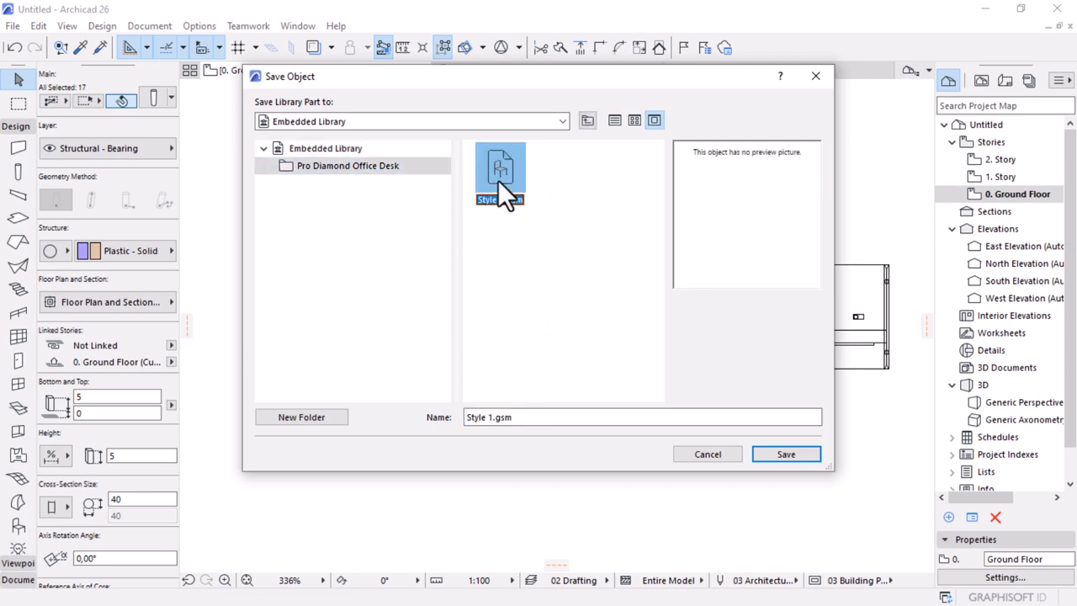
click(794, 450)
click(515, 235)
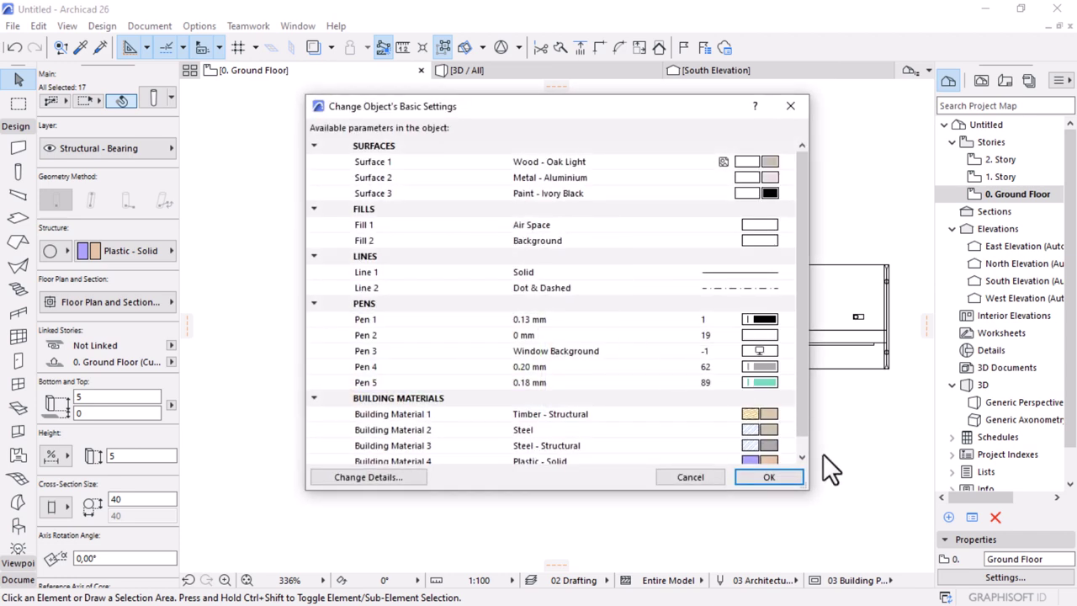
Step: Rename the object's Surface 1, Surface 2 and Surface 3 parameters as Table Top, Legs and Floor Protector
scroll(803, 187, down, 1)
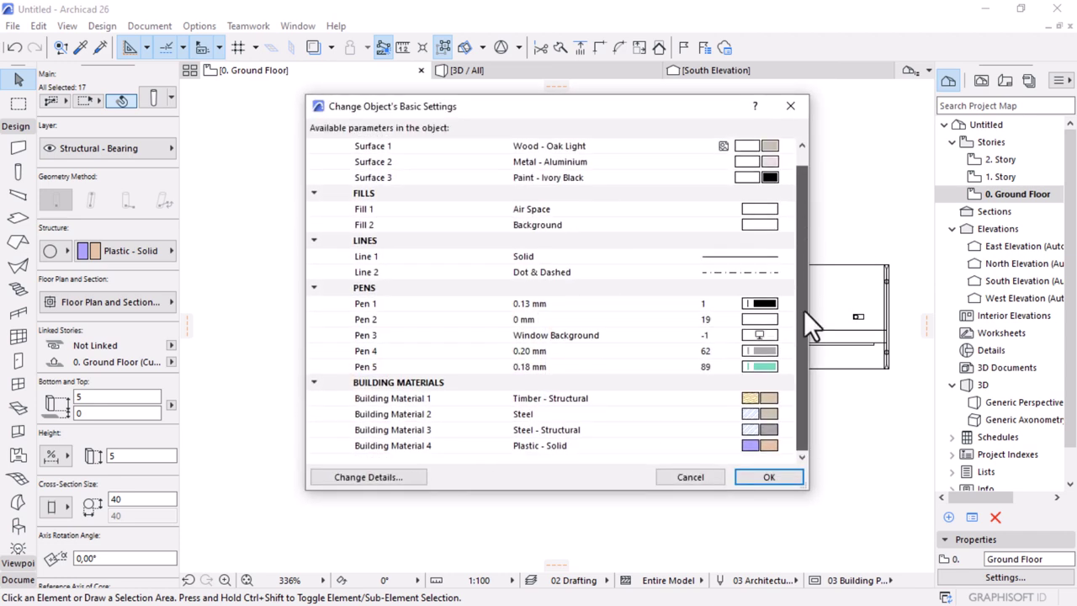
scroll(802, 194, up, 1)
double_click(409, 163)
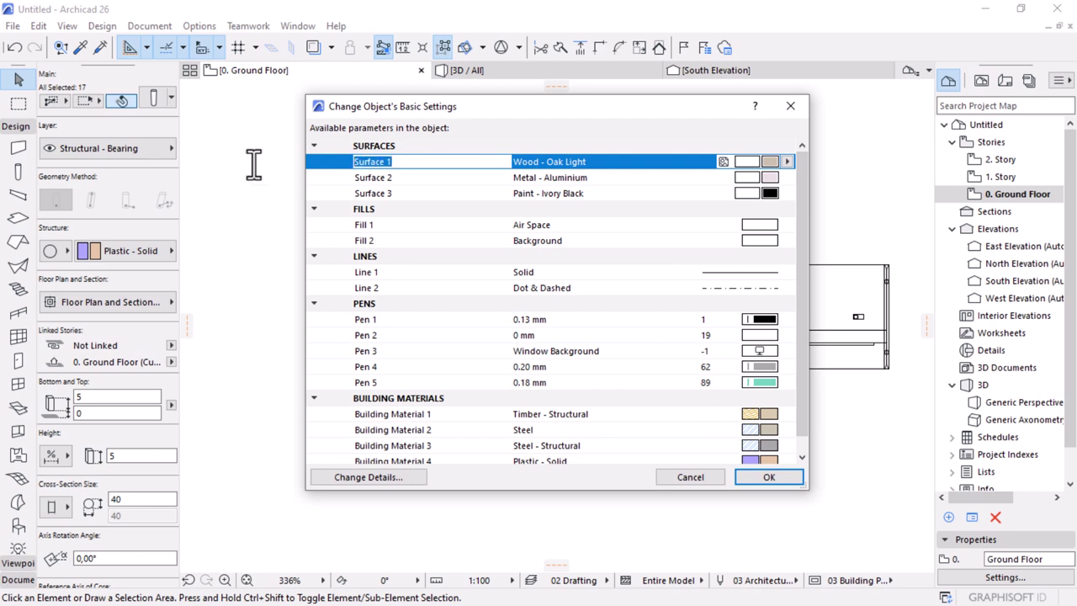
text(Table Top)
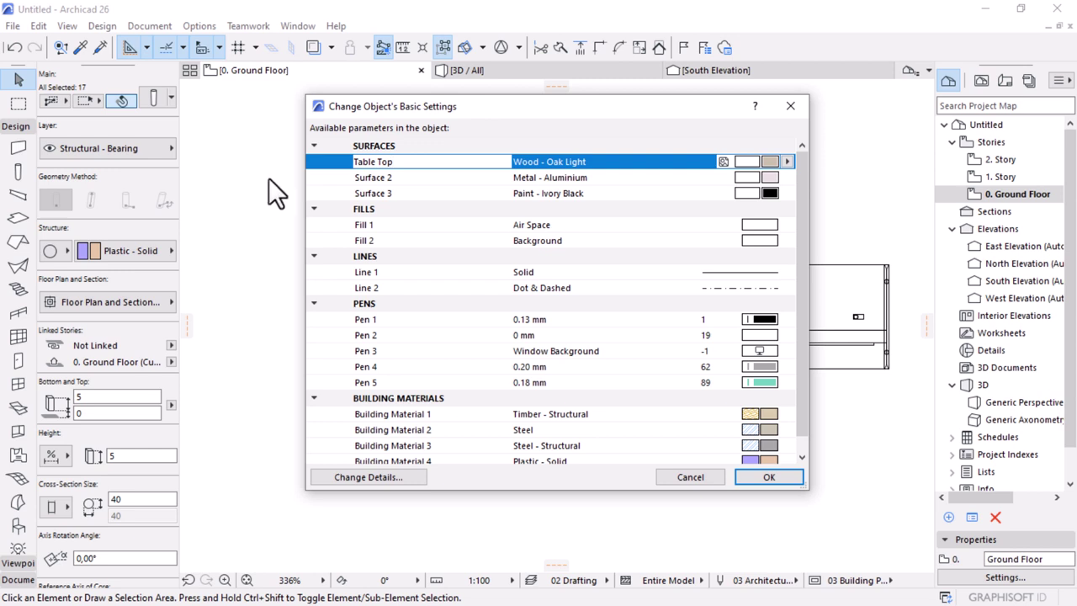
click(344, 175)
click(335, 180)
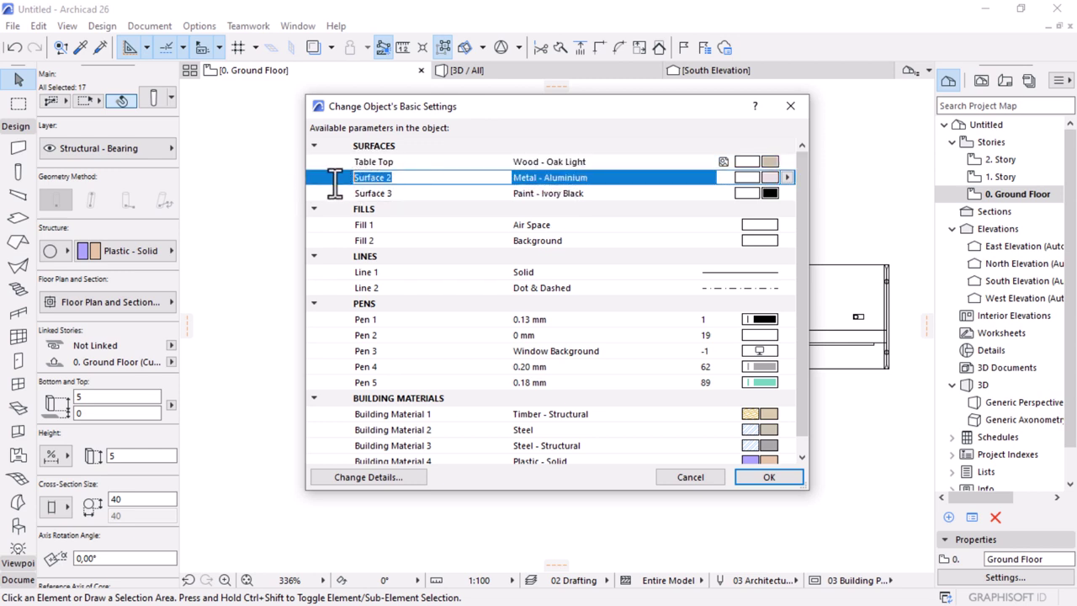
text(Legs)
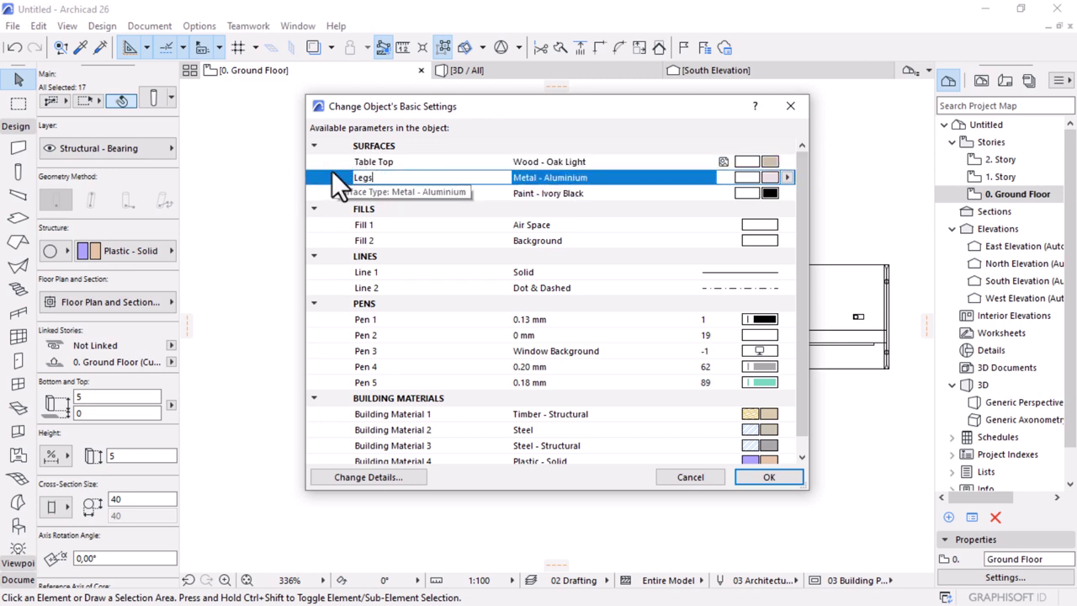
click(385, 193)
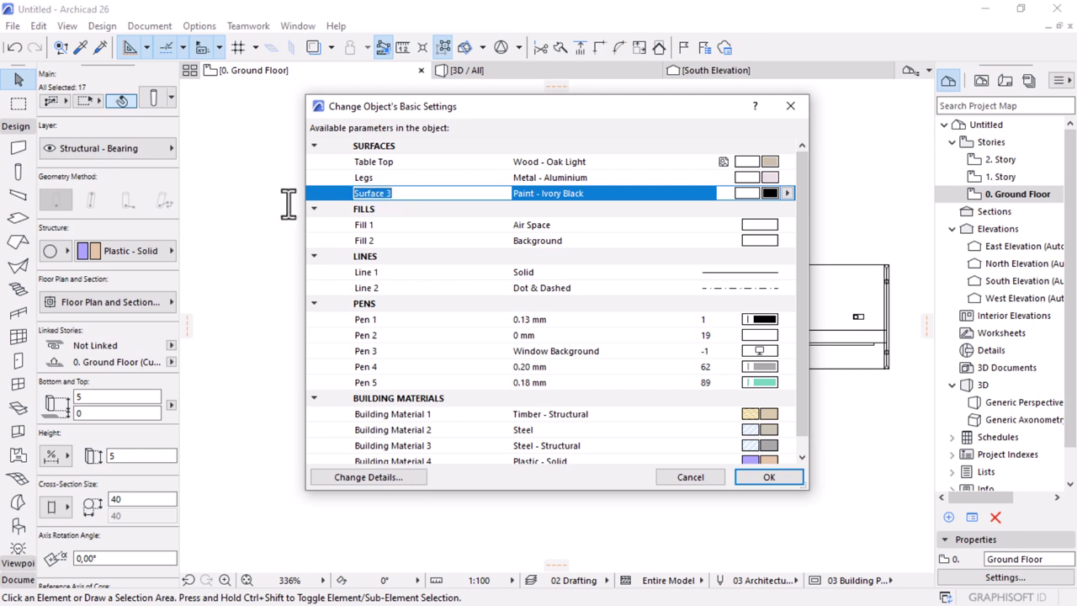
text(Floor Protector)
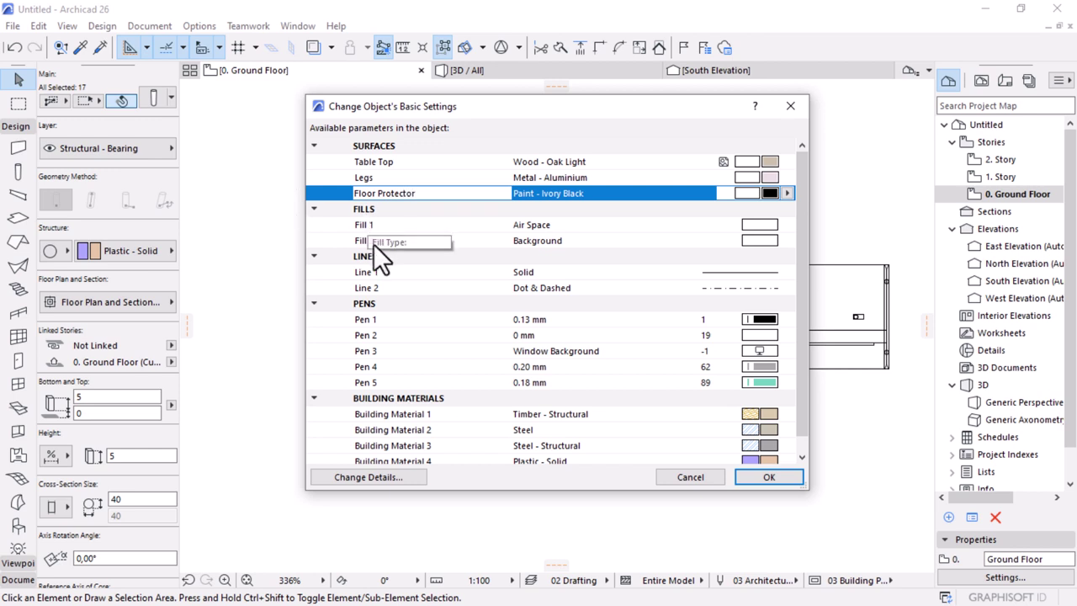
key(Return)
Step: Rename the Fill 1 parameter as Background Fill
click(396, 224)
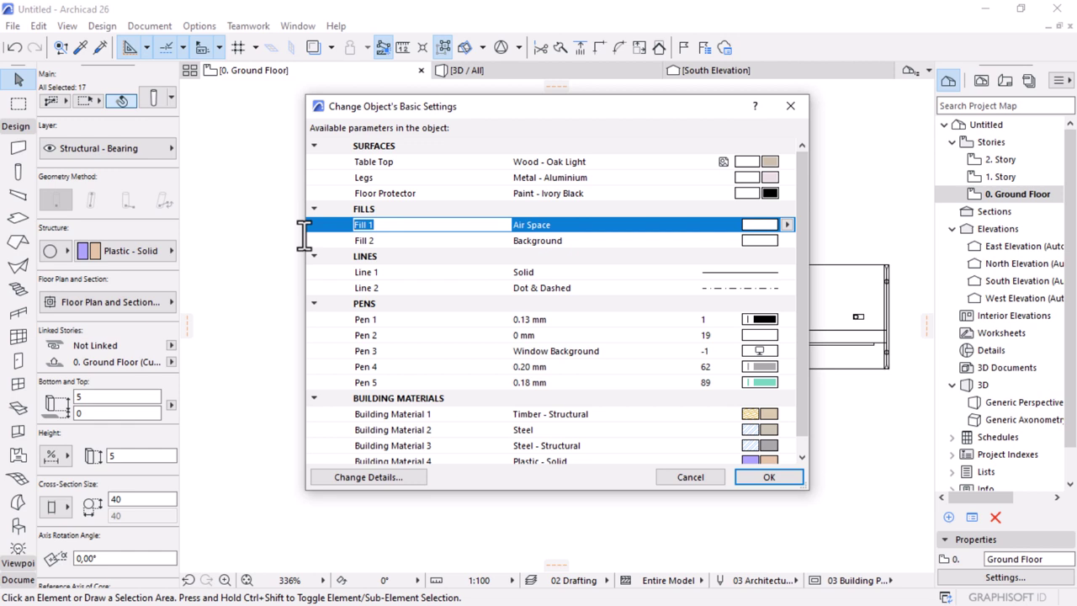
key(BackSpace)
text(Background Fill)
key(ctrl+a)
click(446, 223)
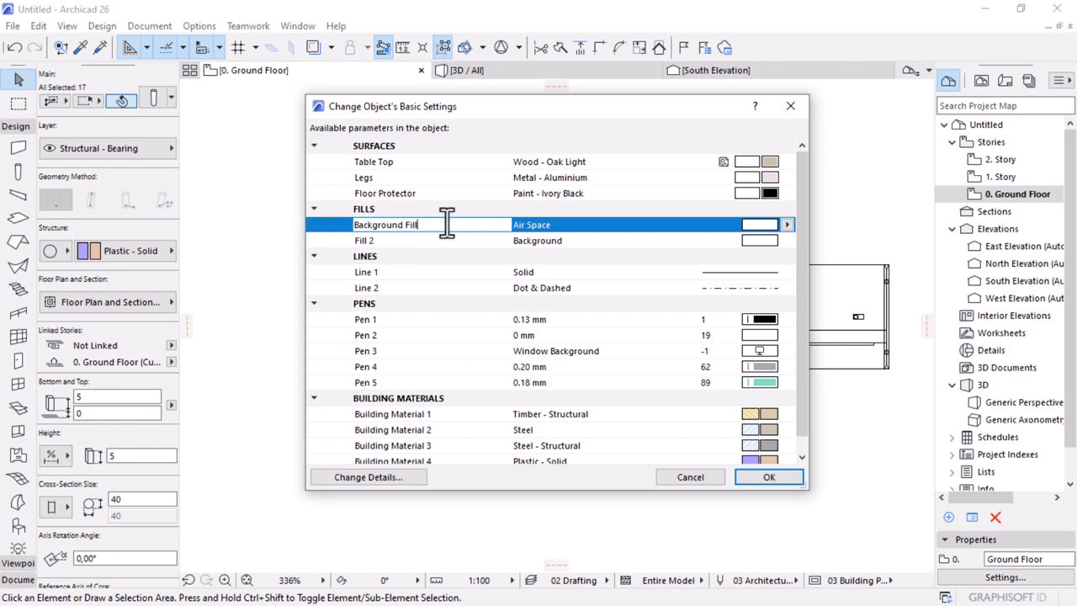
key(ctrl+a)
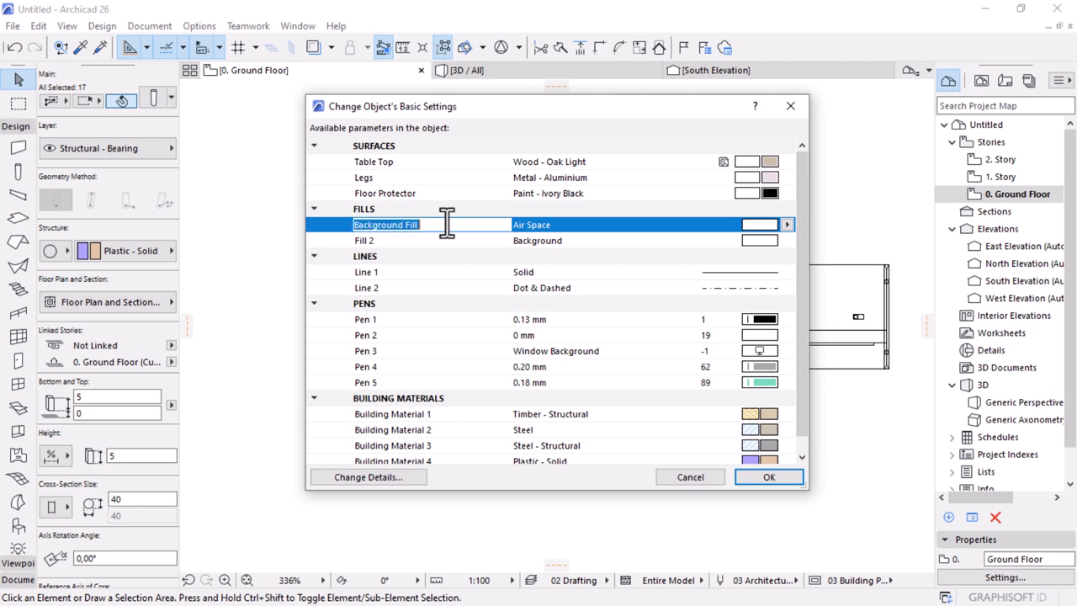
Step: Rename the Fill 2 parameter as Background Fill and extend the Air Space fill's name to Background Fill Type
click(399, 242)
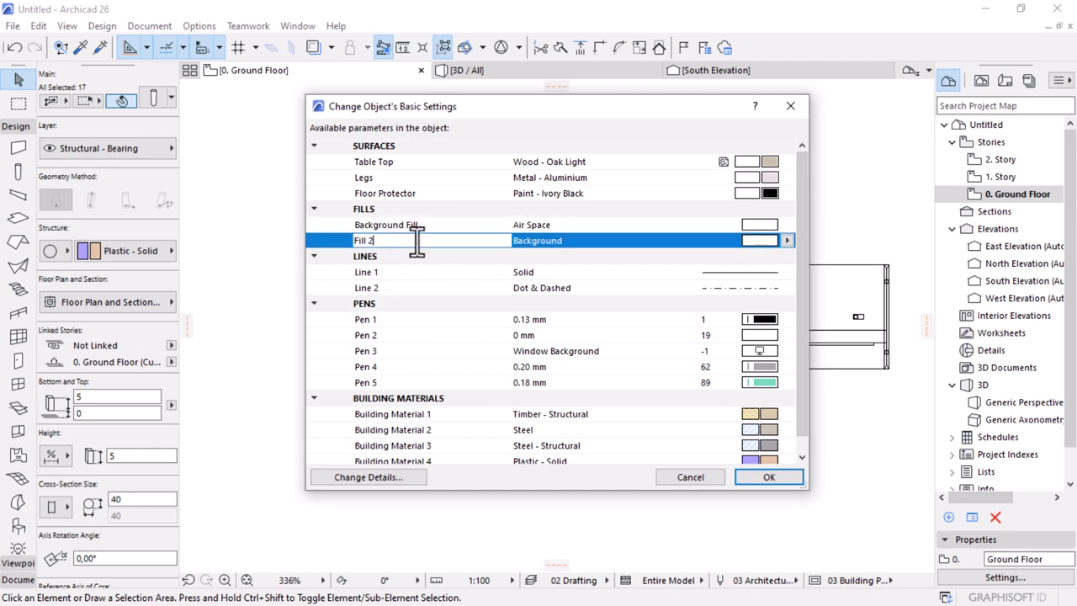
drag(385, 242, 357, 243)
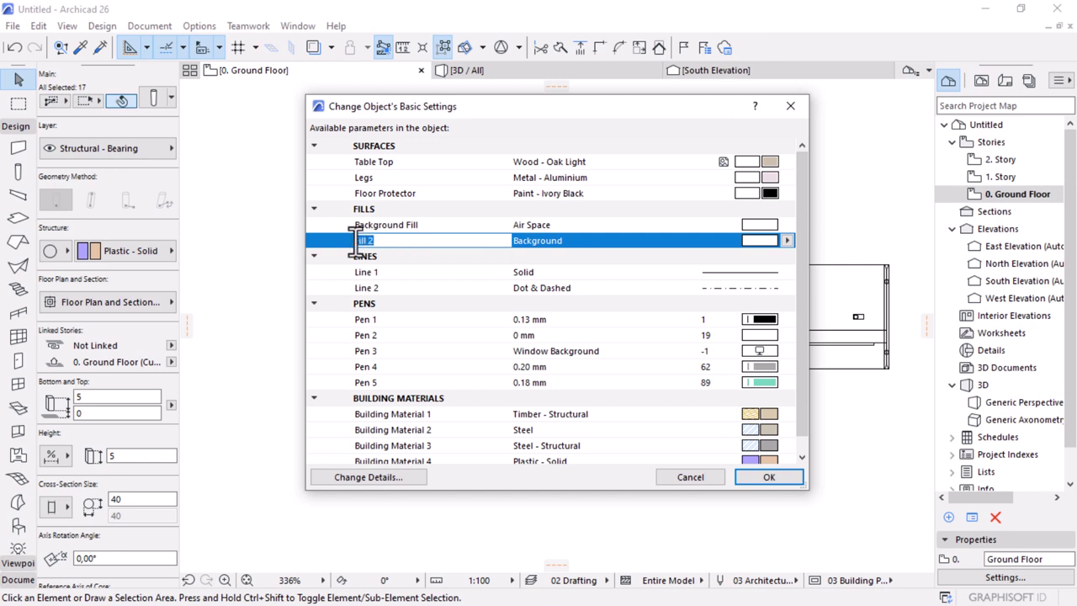
text(ackground Fill)
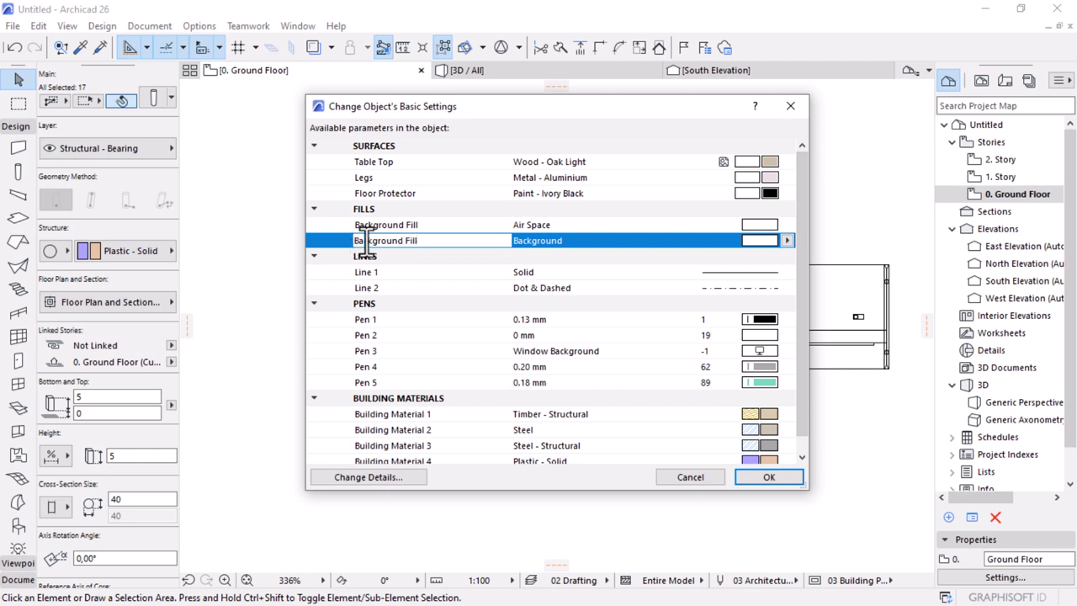
click(413, 224)
text(T)
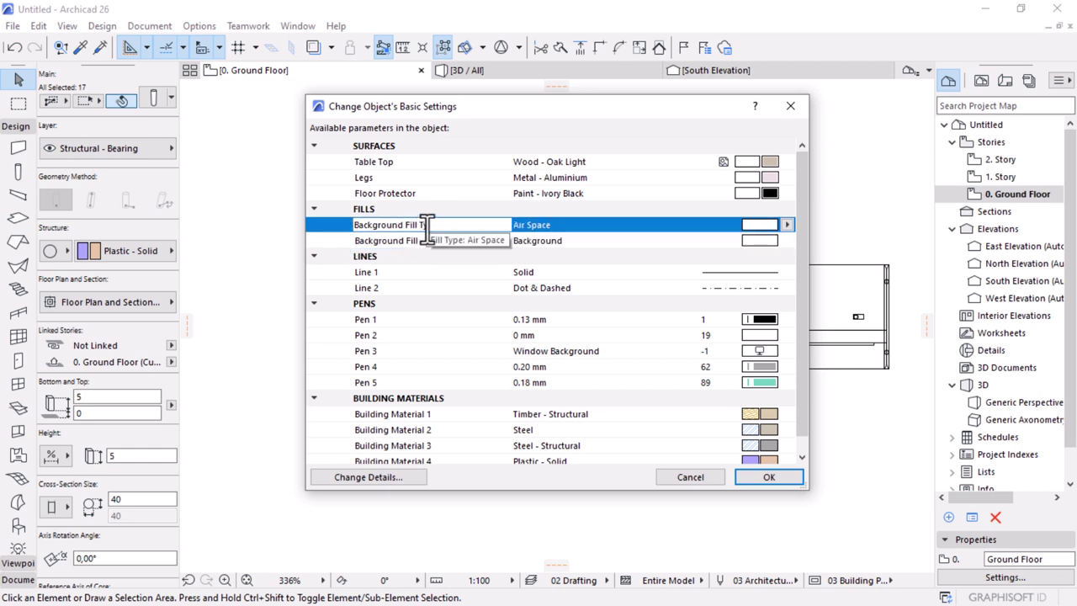
text(ype)
click(405, 247)
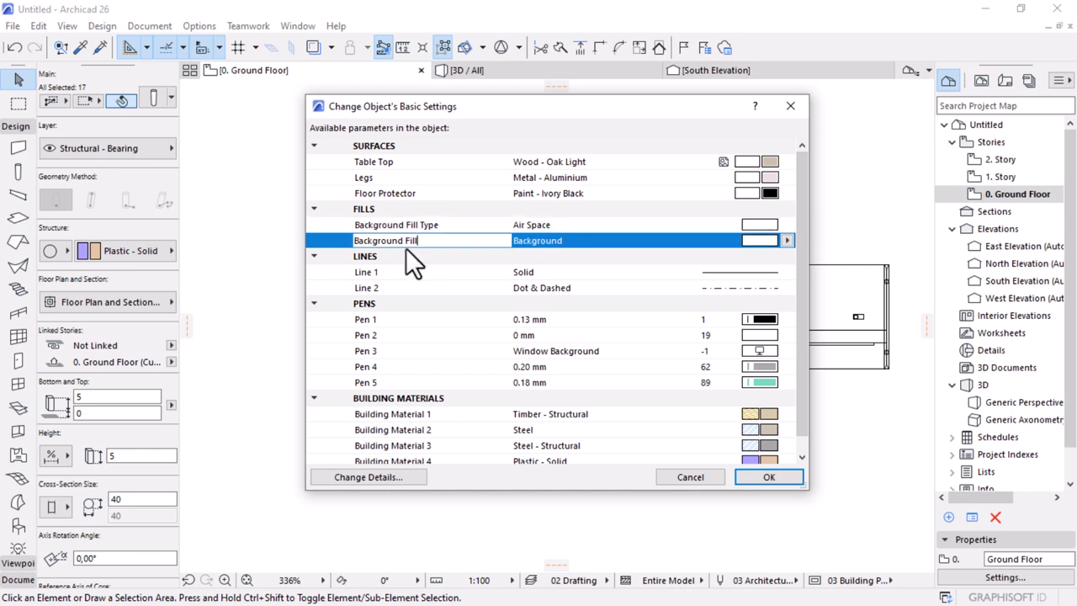
Step: Rename the Line 1 parameter as Line Type and the Line 2 parameter as Out
click(406, 272)
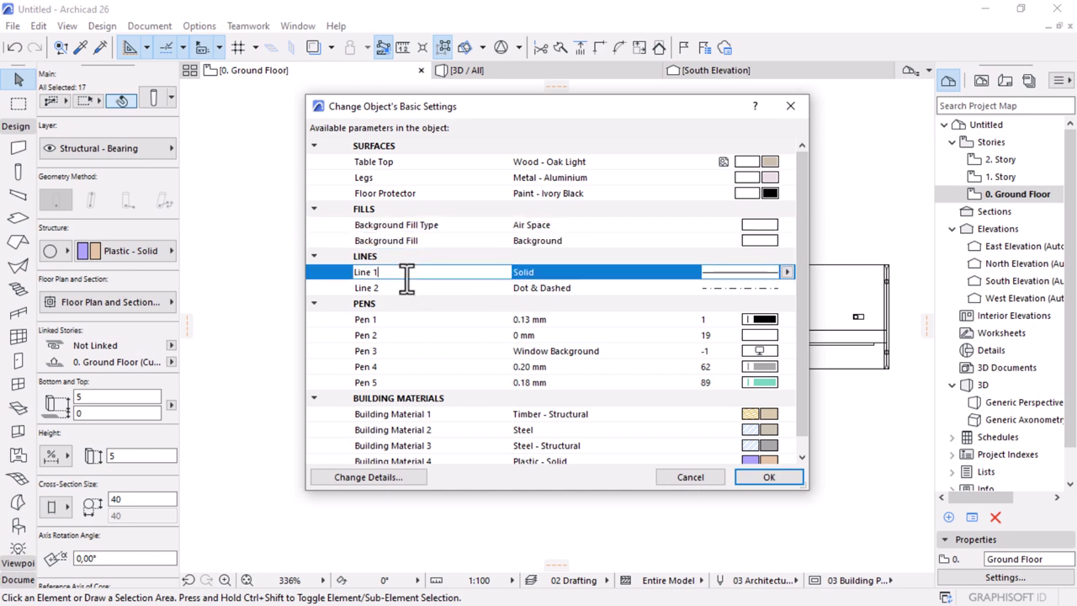
key(BackSpace)
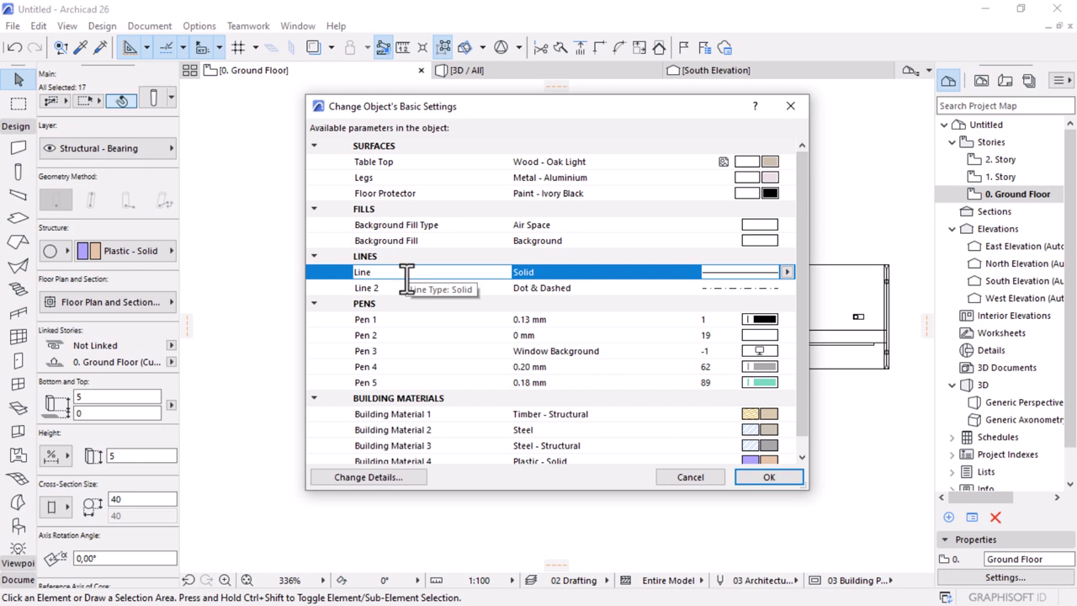
text(Type)
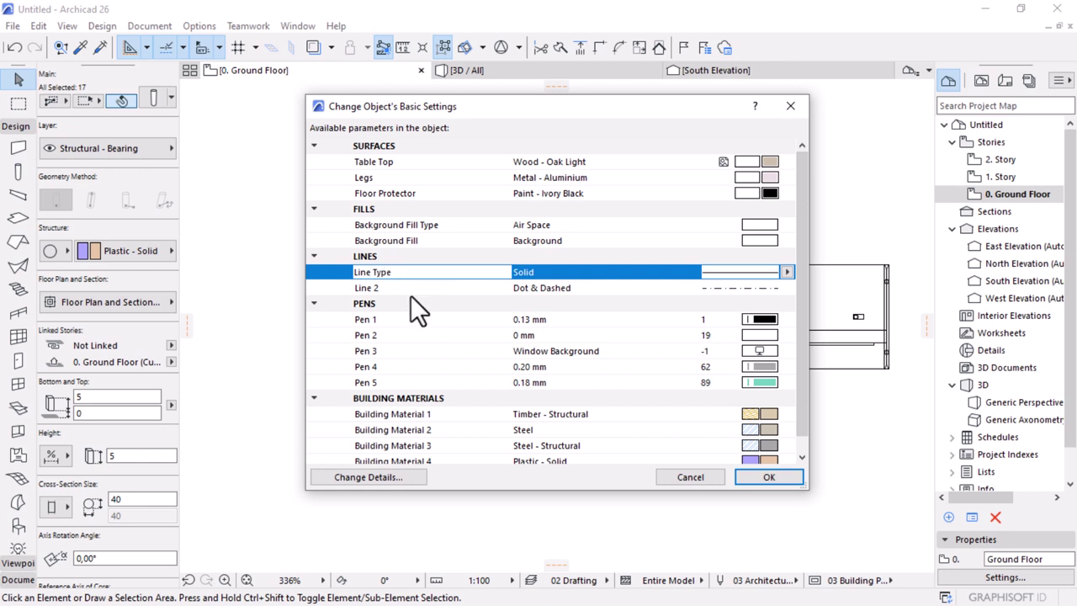
click(407, 289)
key(BackSpace)
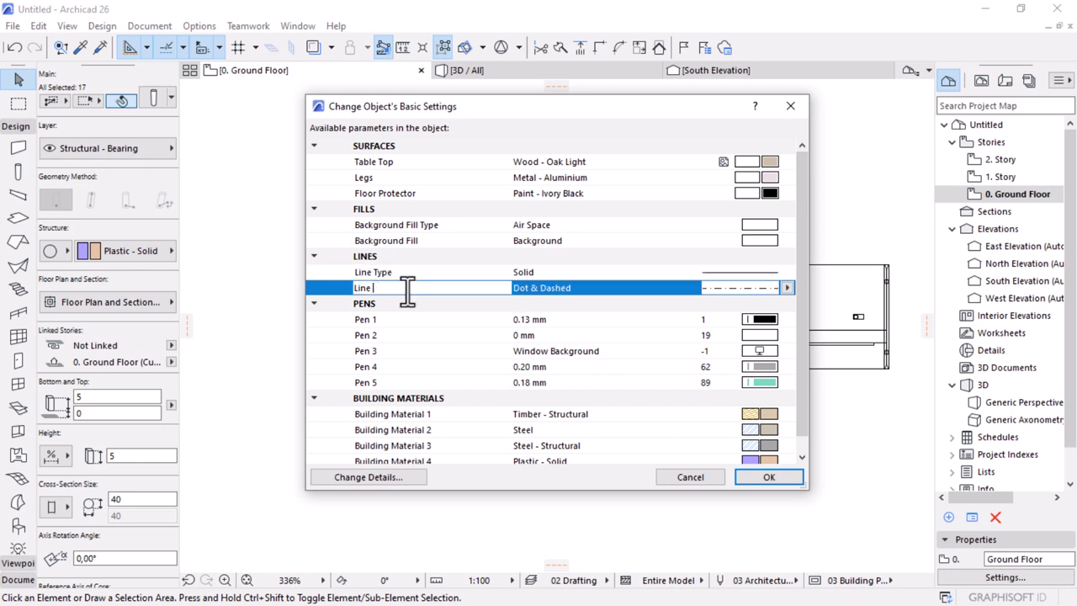
key(BackSpace)
key(BackSpace)
key(BackSpace)
key(BackSpace)
text(Out)
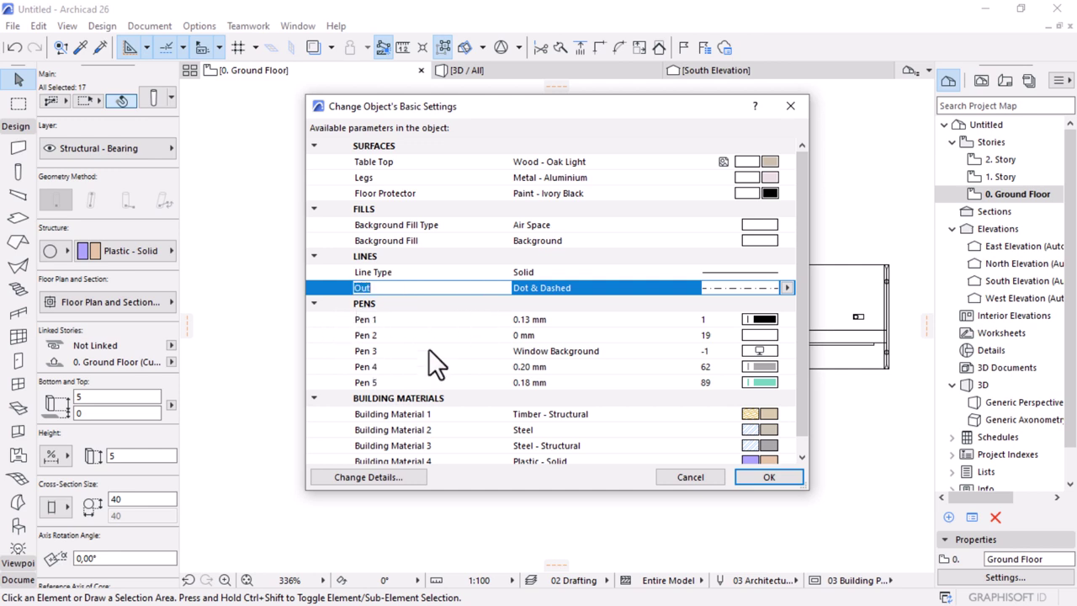
Step: Rename the Pen 1 parameter as Line Pen and the Pen 2 parameter as Out
click(426, 324)
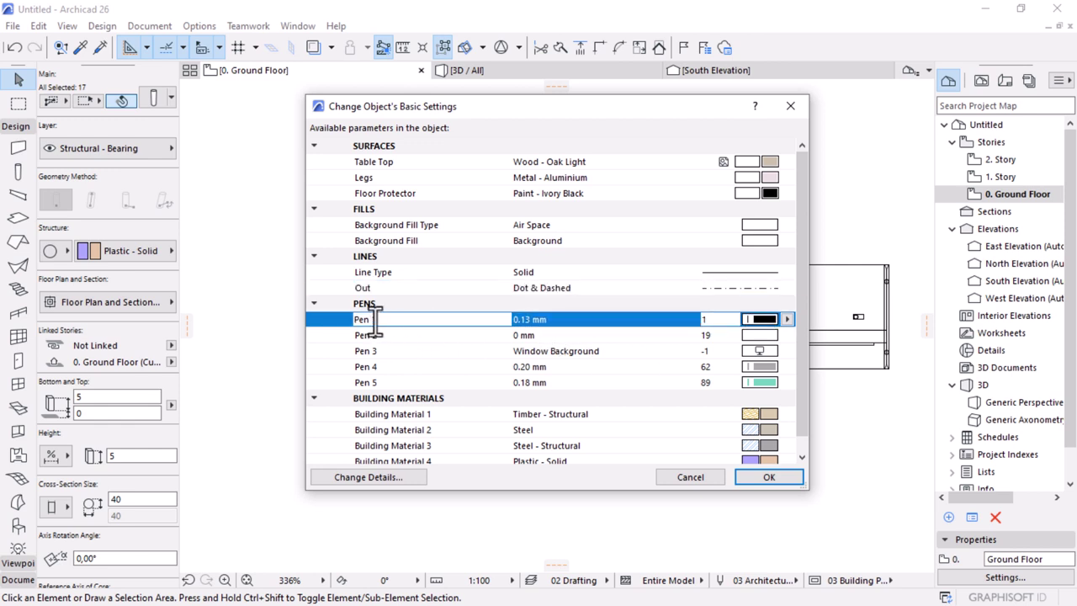
drag(379, 320, 343, 319)
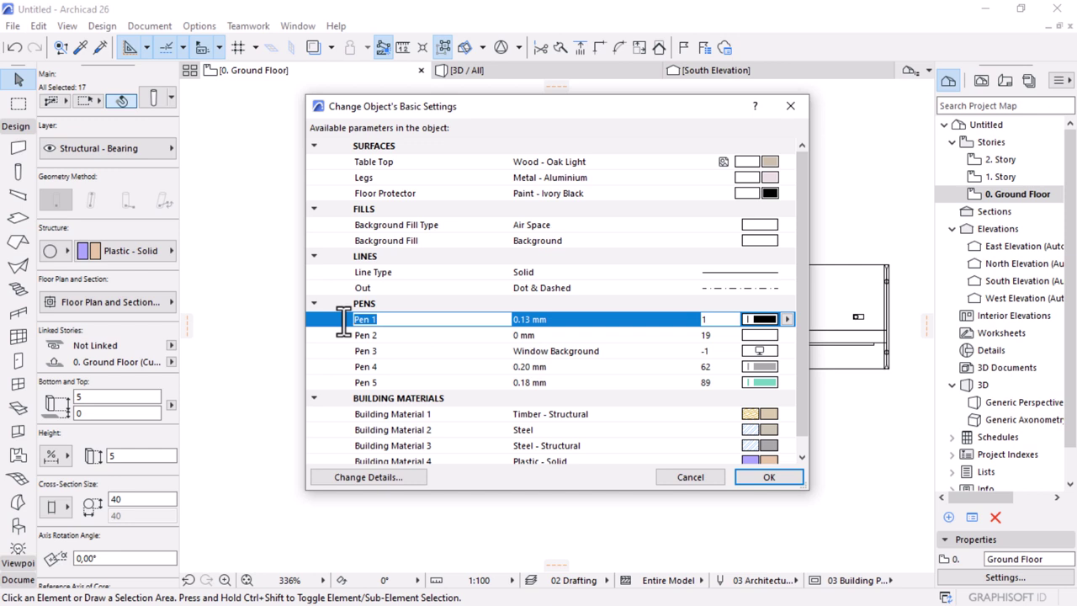
text(Line Pen)
key(Tab)
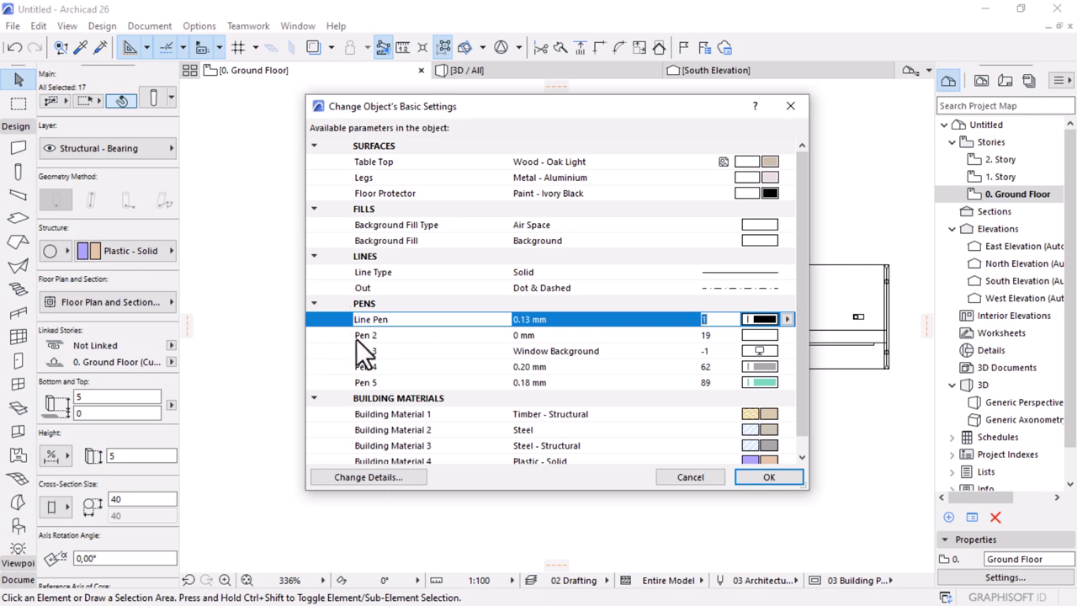
click(356, 336)
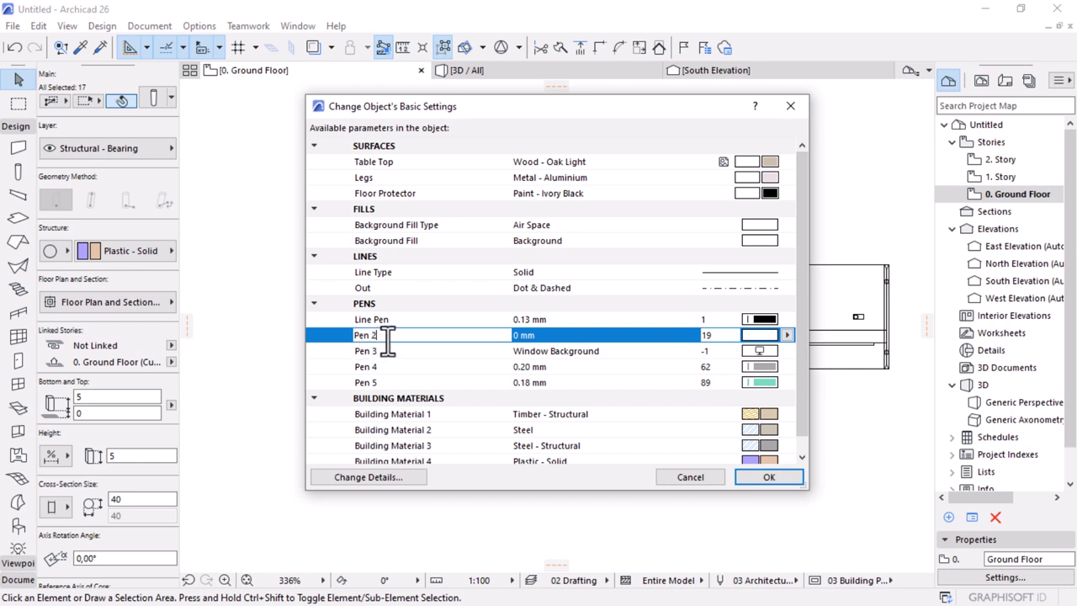
drag(387, 340, 214, 340)
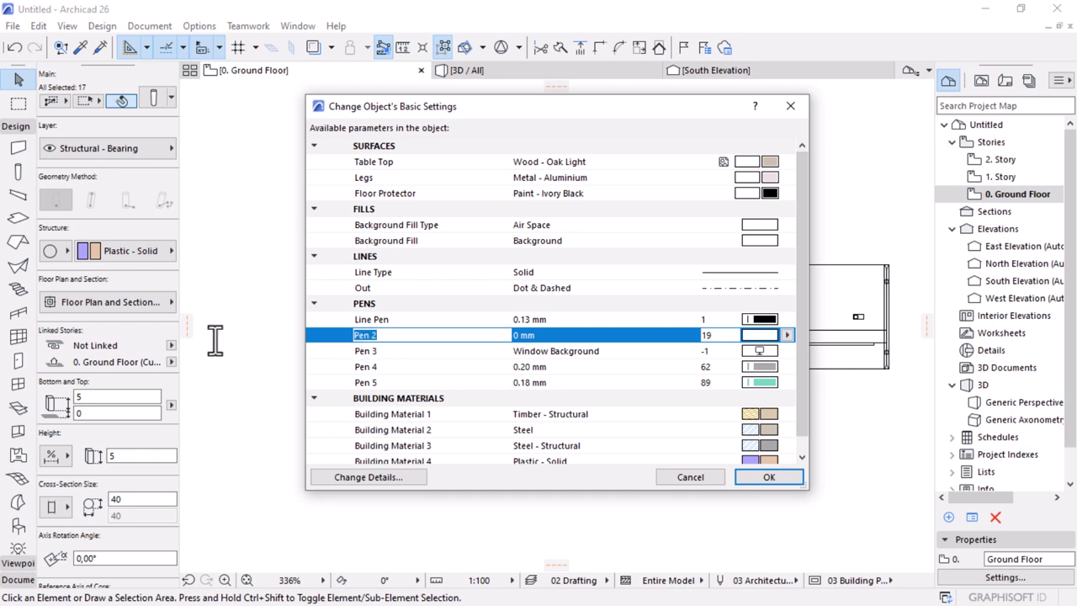
text(Out)
key(Tab)
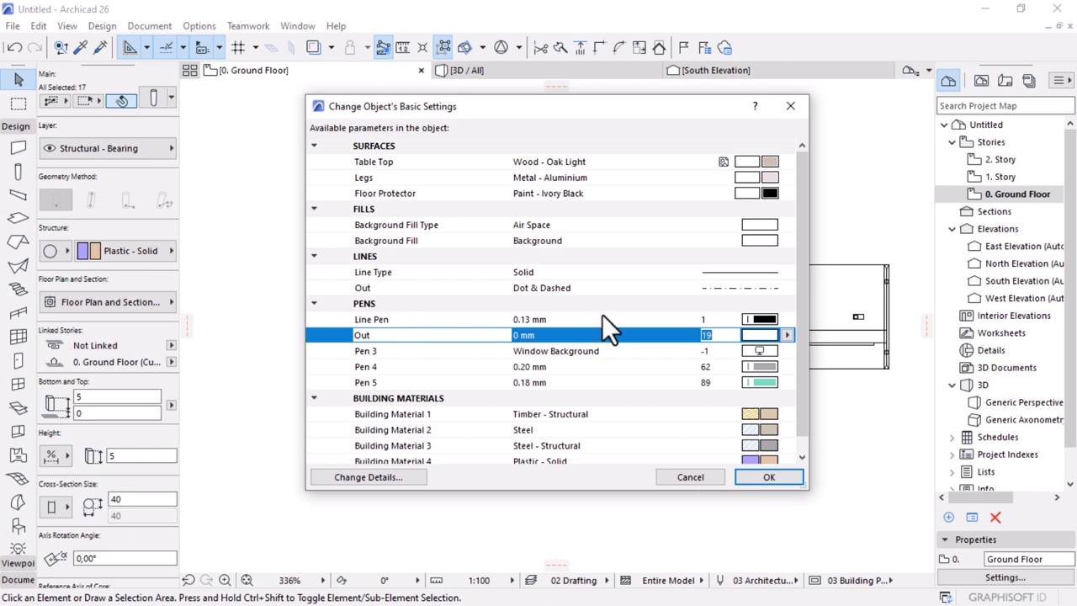
Step: Rename the Pen 3 parameter as Background Fill Pen, reusing the copied name of the first fill parameter
key(Tab)
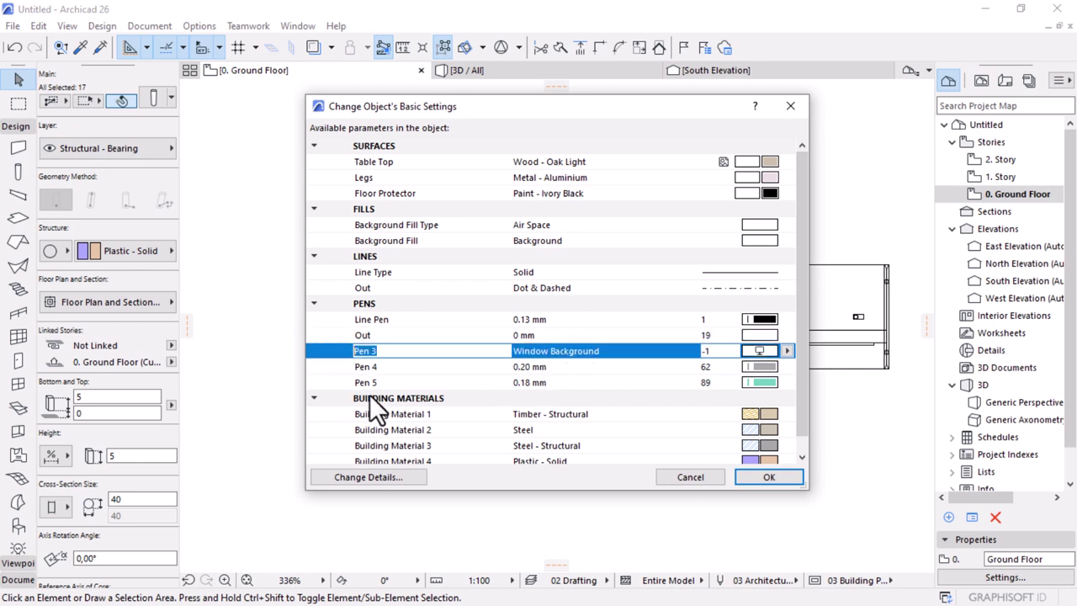
click(425, 231)
drag(422, 229, 354, 229)
key(ctrl+c)
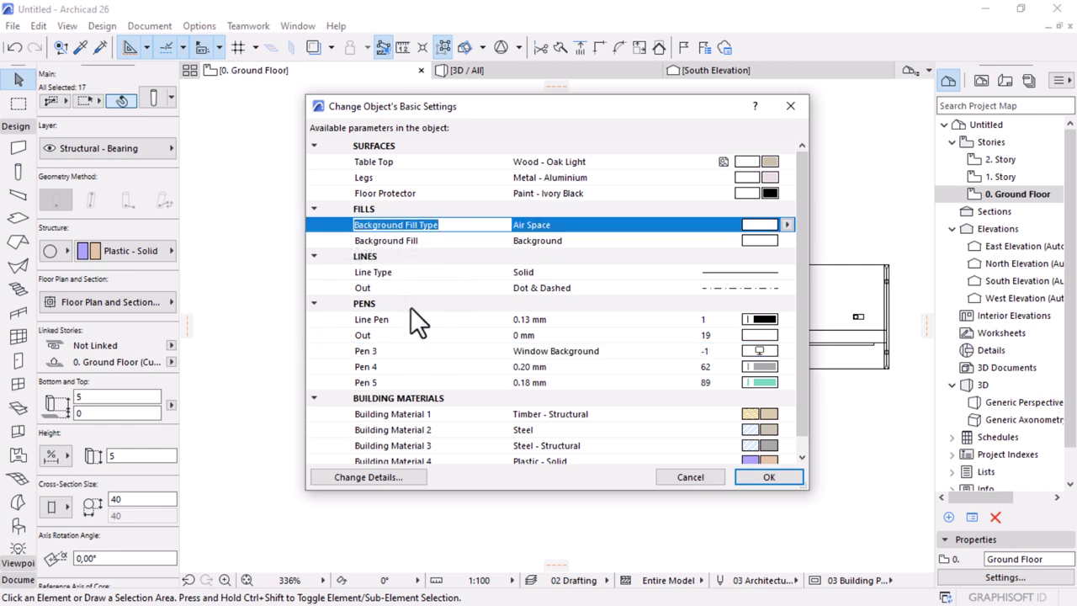
click(396, 350)
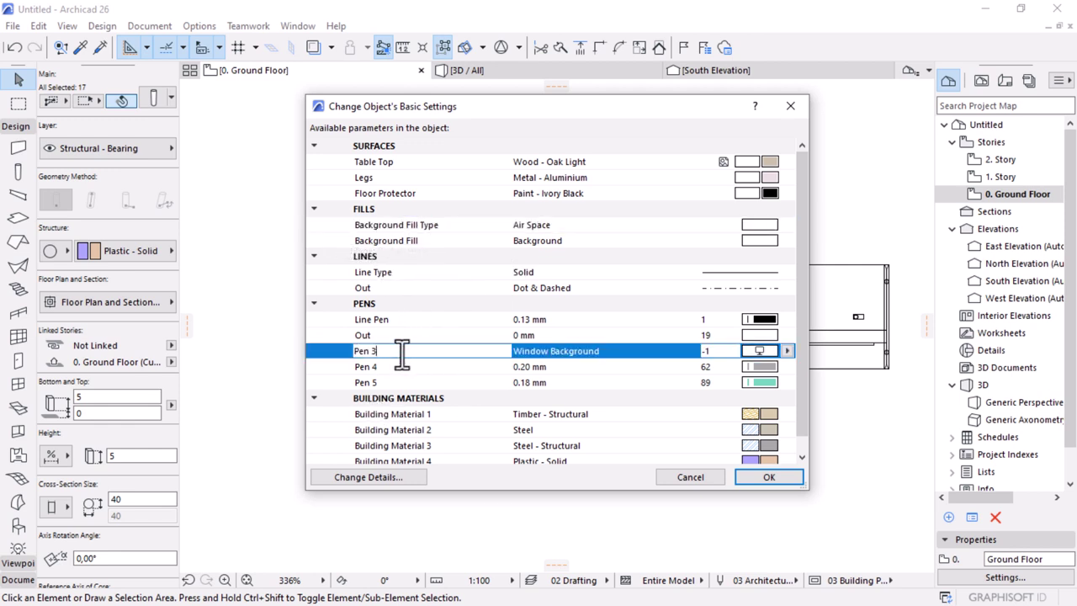
key(ctrl+v)
key(BackSpace)
key(BackSpace)
key(BackSpace)
key(BackSpace)
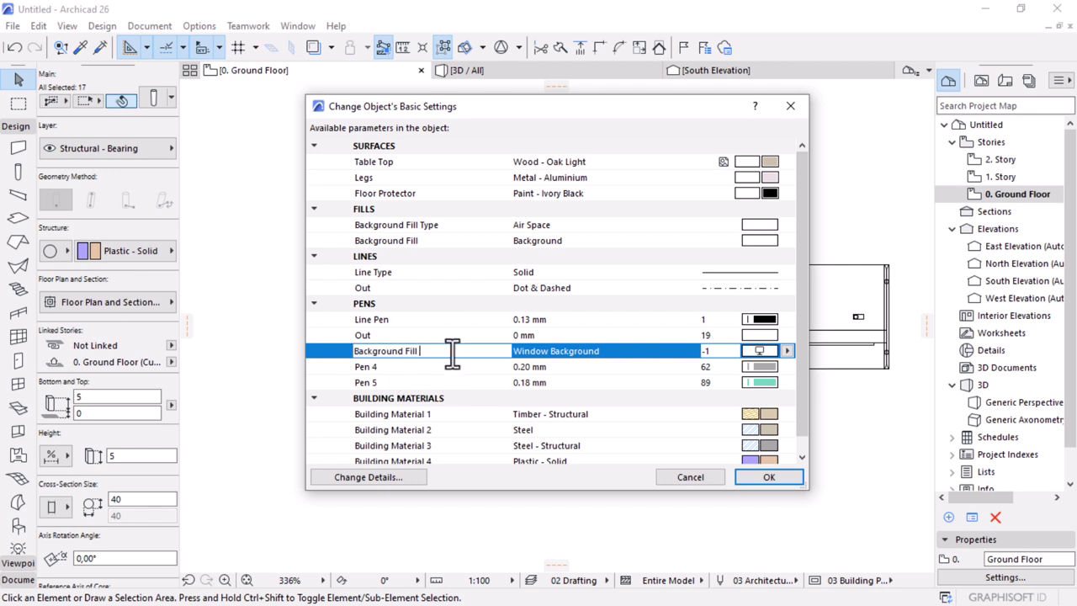
text(Pen)
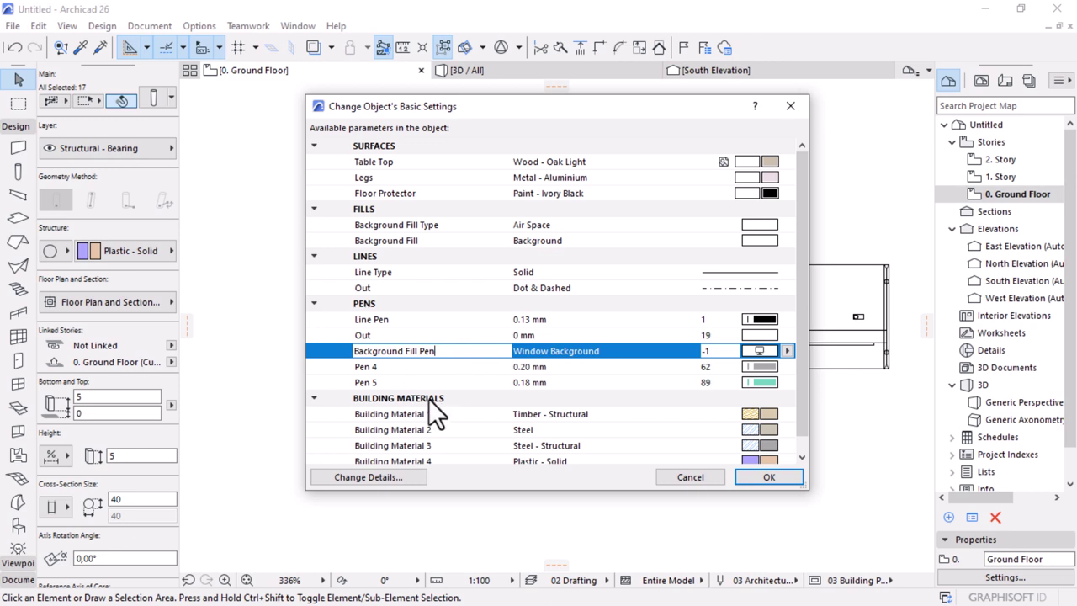
key(Tab)
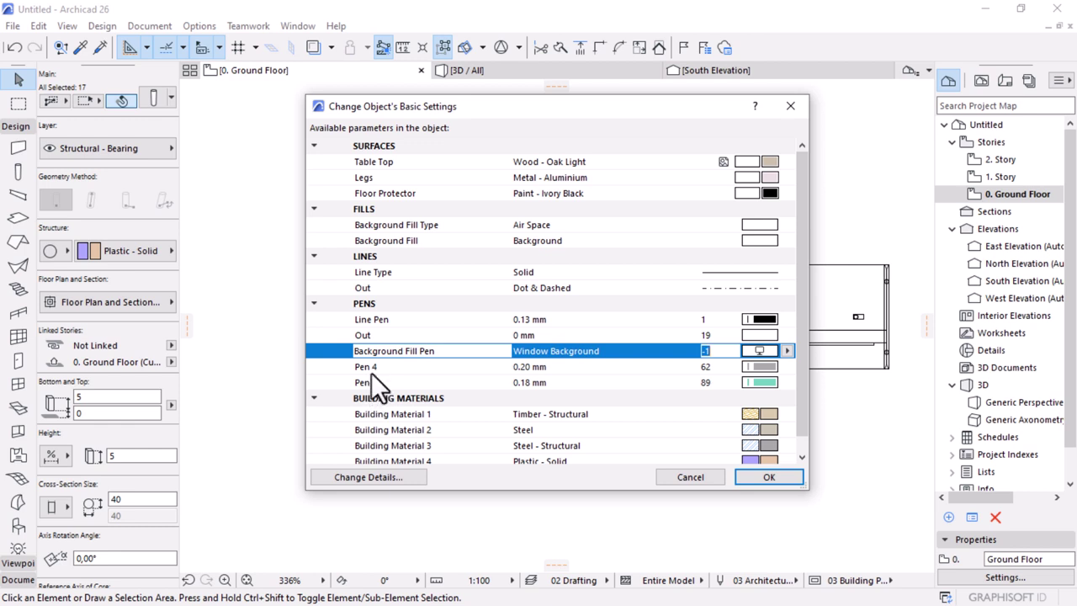
click(373, 383)
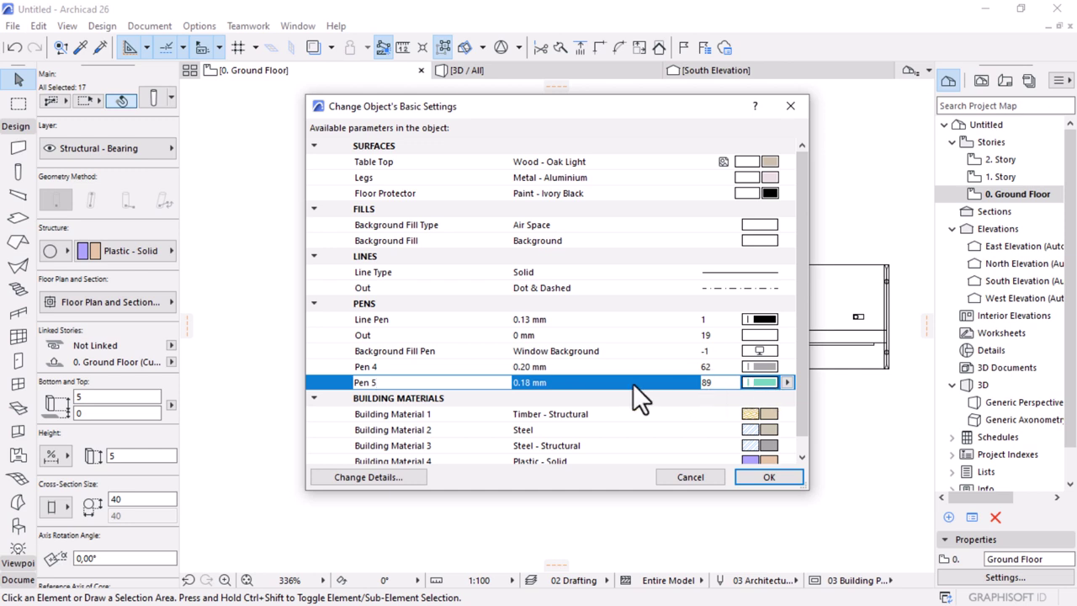
click(378, 368)
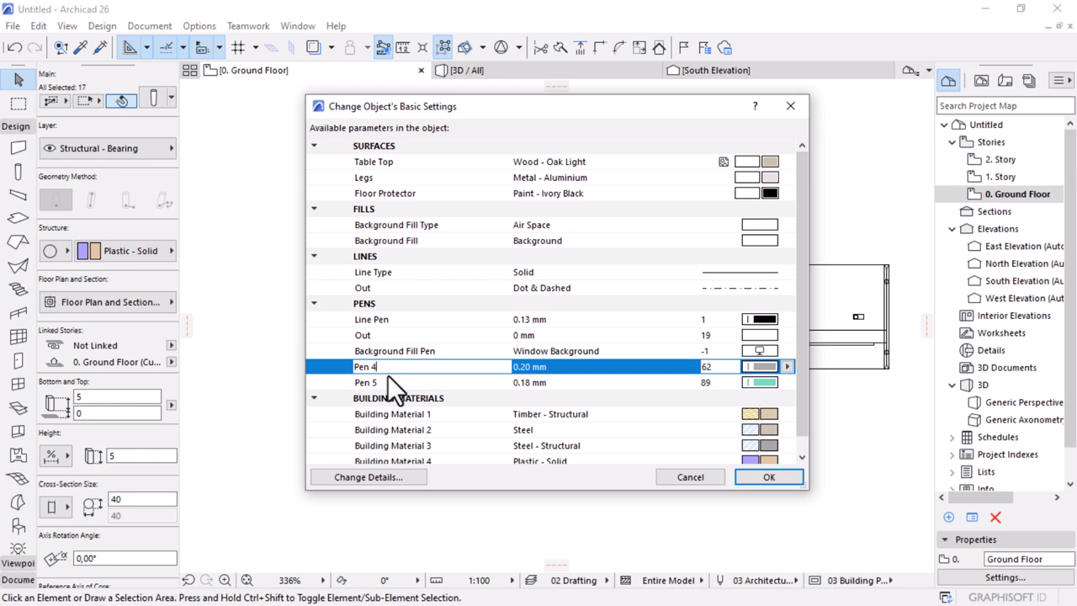
scroll(404, 388, down, 1)
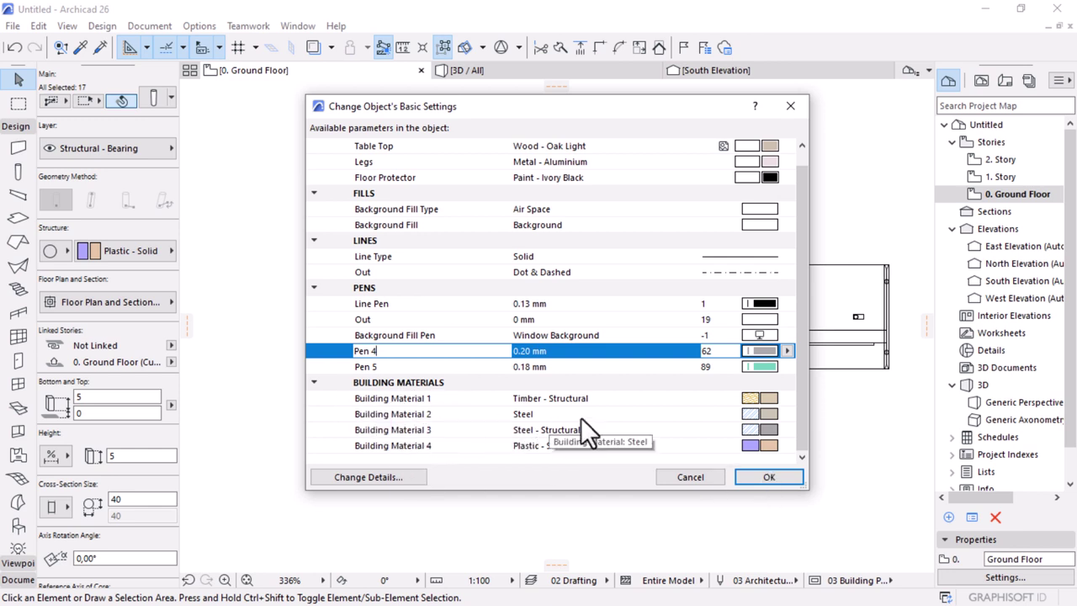
Step: Accept the basic settings to finish saving the desk object with its renamed parameters
click(755, 477)
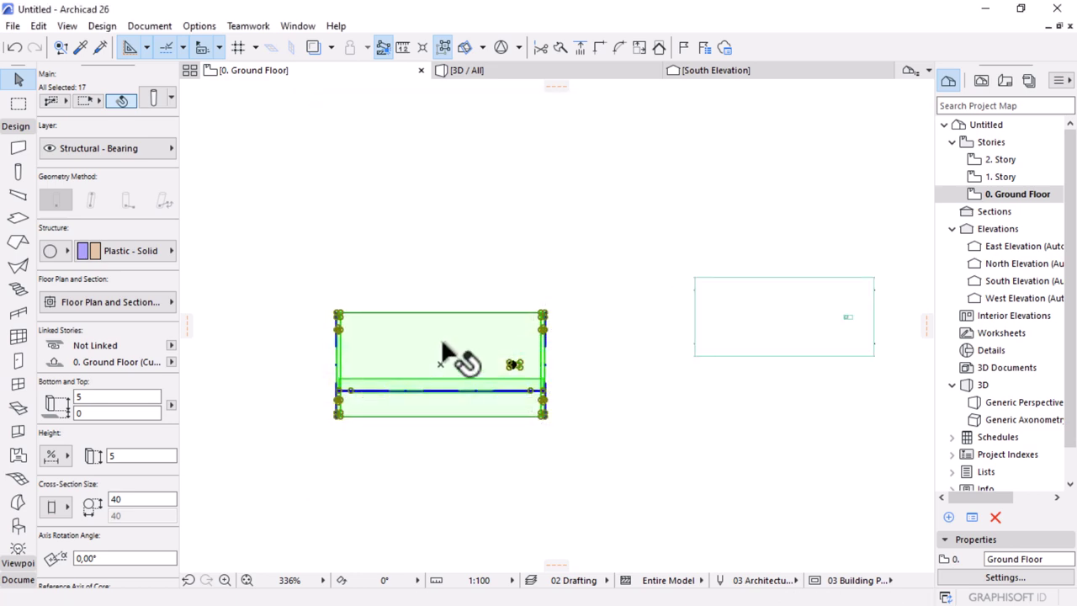
scroll(440, 340, down, 3)
scroll(681, 326, up, 7)
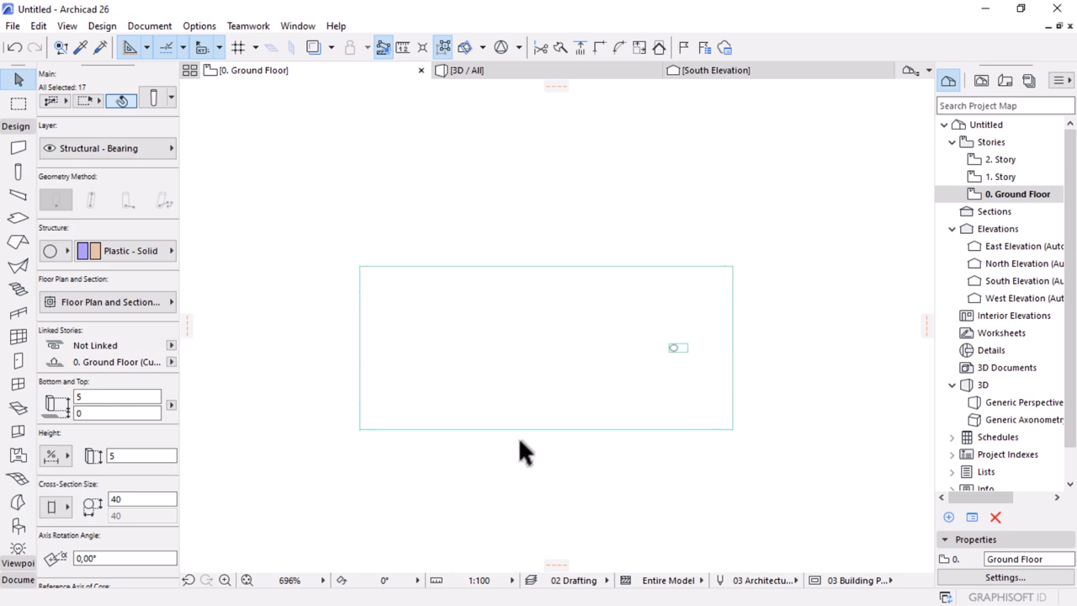
Step: Set the Pen 5 parameter of the placed Style 1 desk to pen 1 (0.13 mm) in its custom settings
click(602, 352)
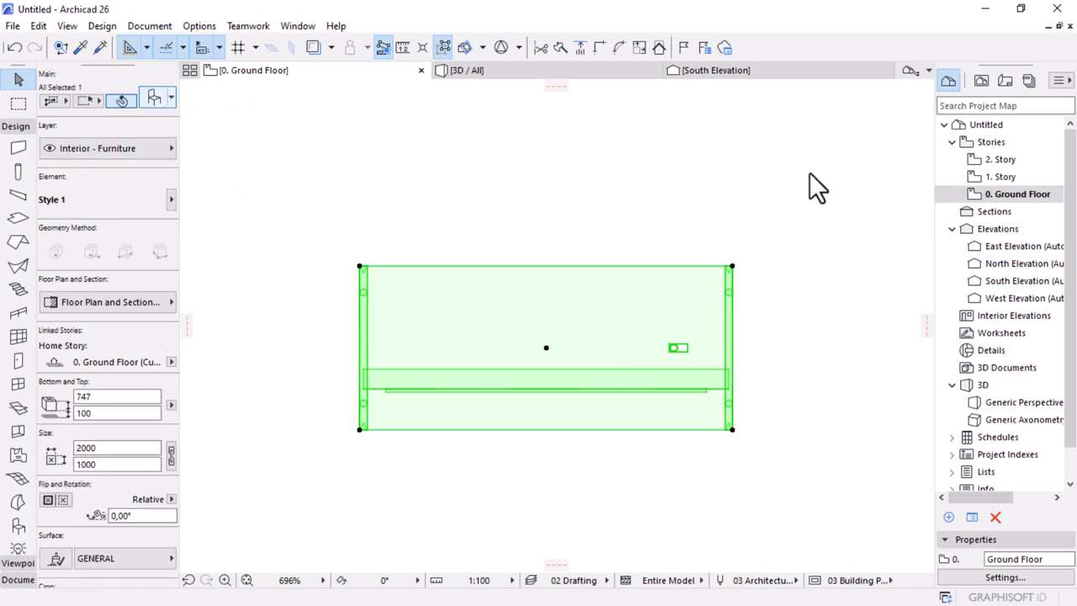
key(ctrl+t)
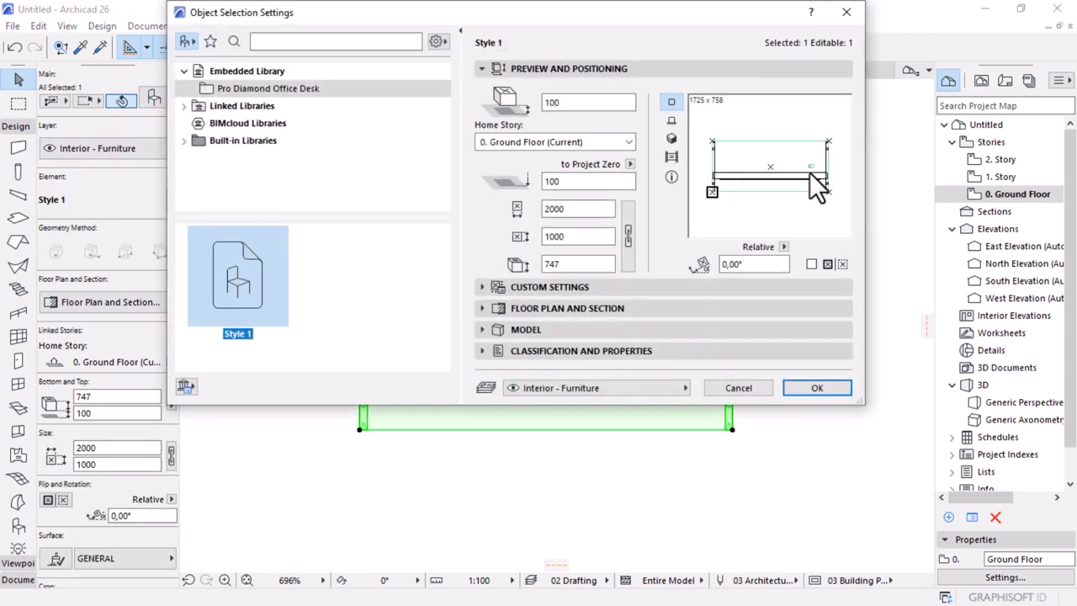
click(485, 291)
click(479, 175)
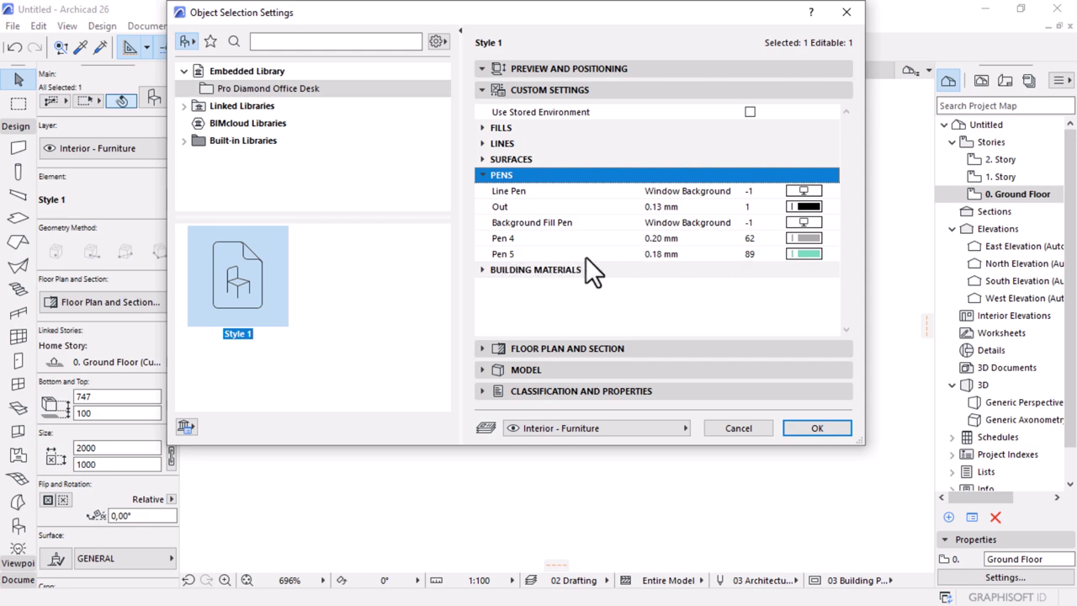
click(812, 253)
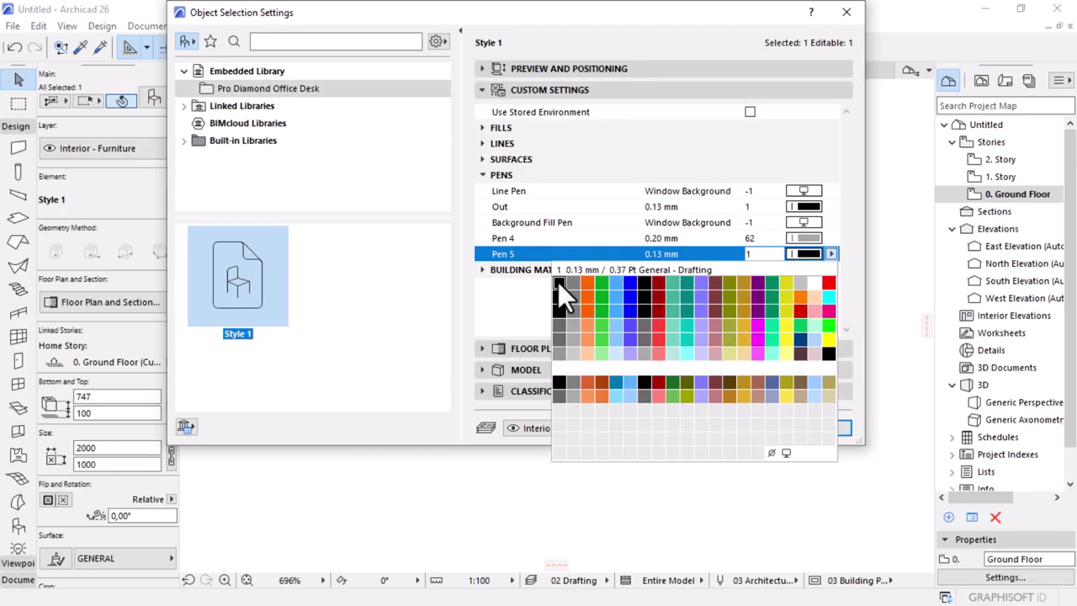
click(559, 283)
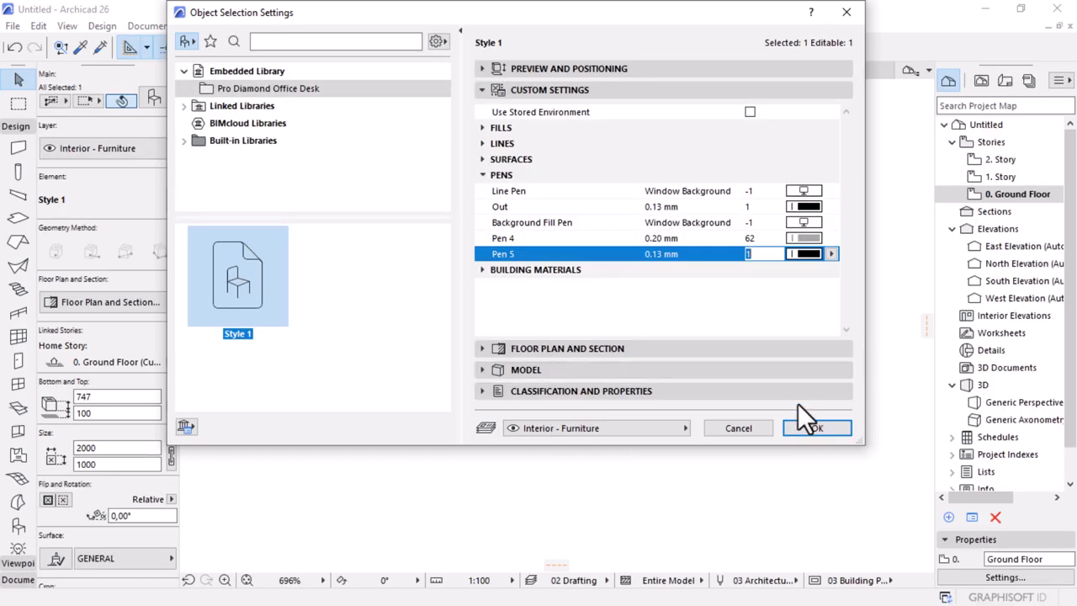
click(812, 429)
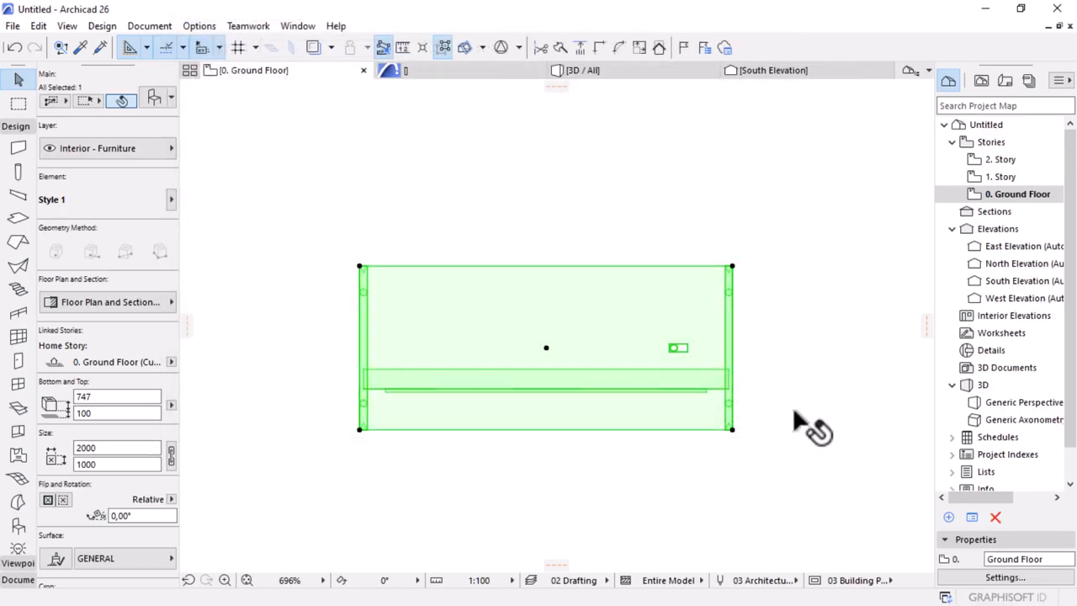
click(792, 459)
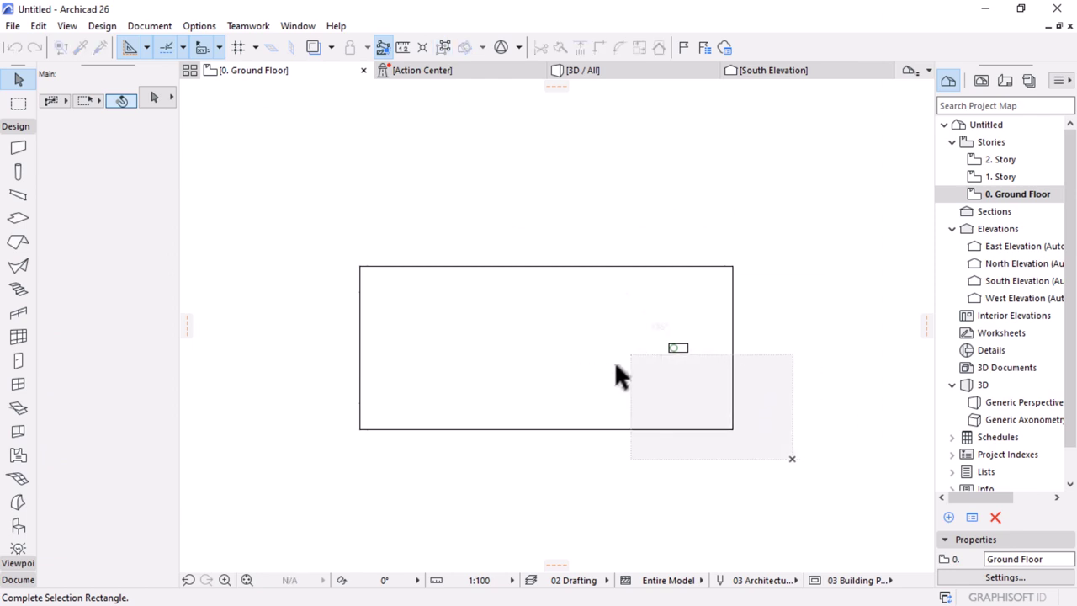
click(709, 431)
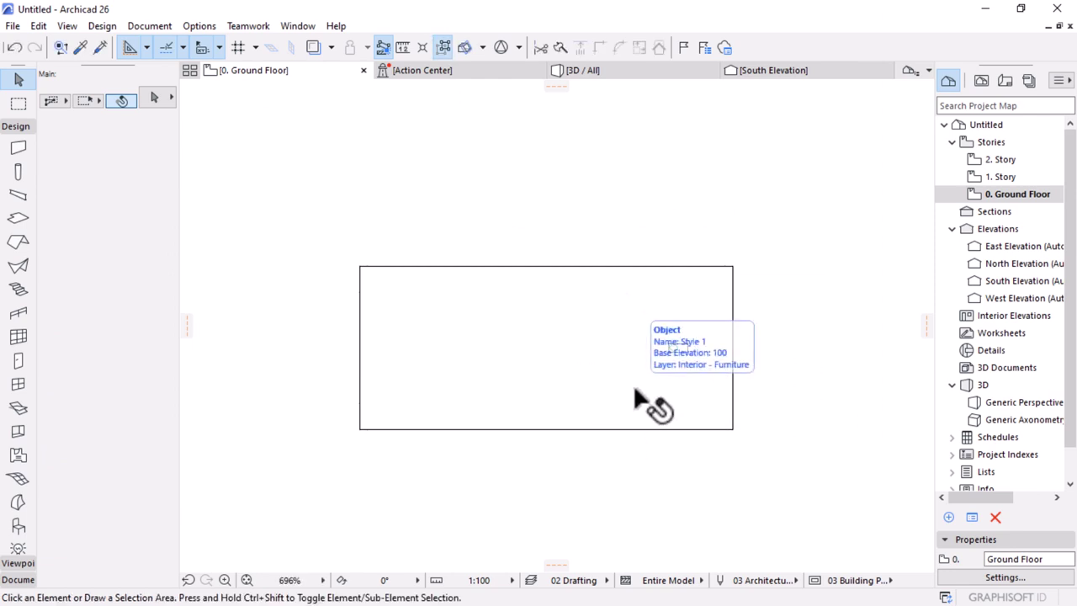
Step: Open the placed Style 1 desk object for editing in the library object editor
click(550, 380)
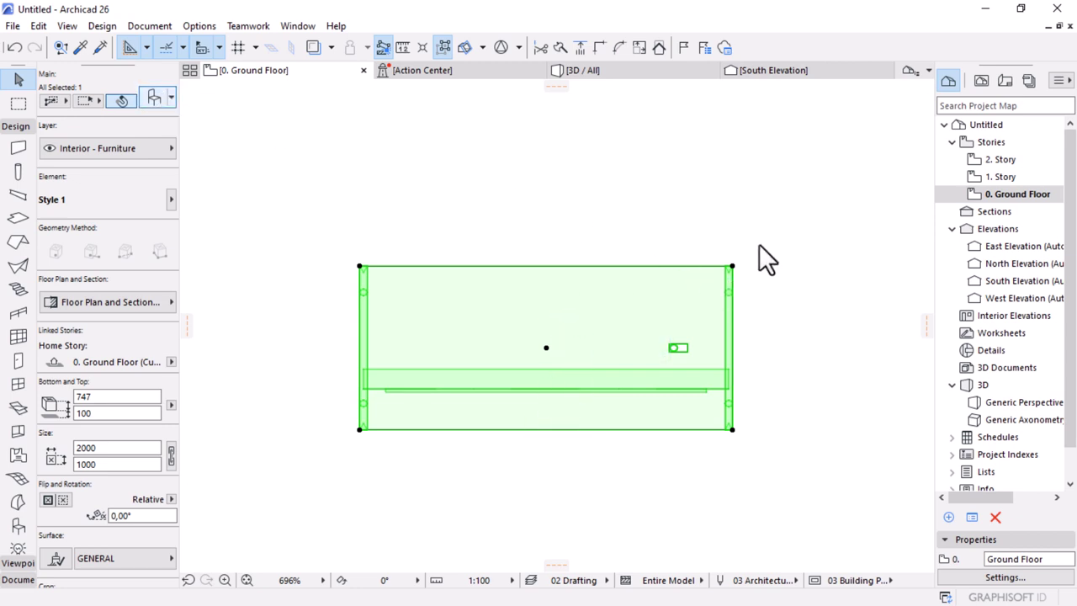
key(ctrl+t)
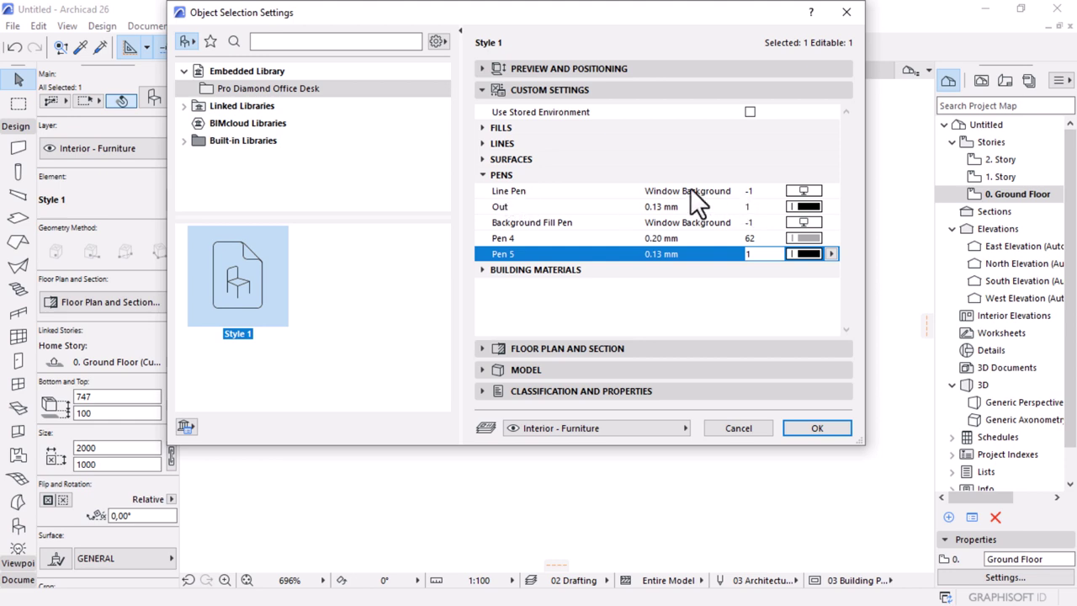
click(718, 431)
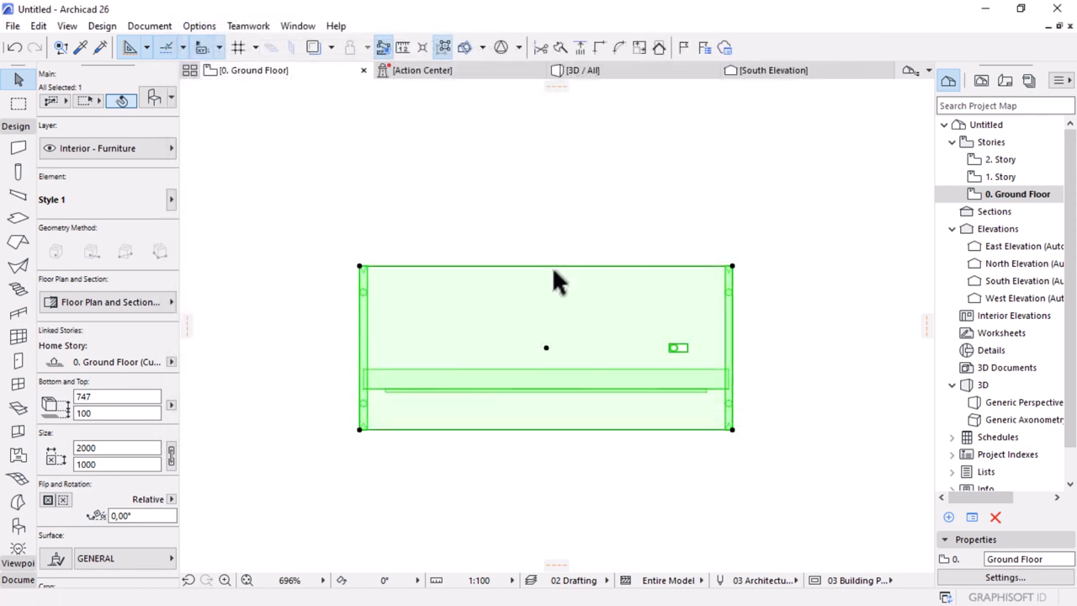
scroll(572, 342, down, 2)
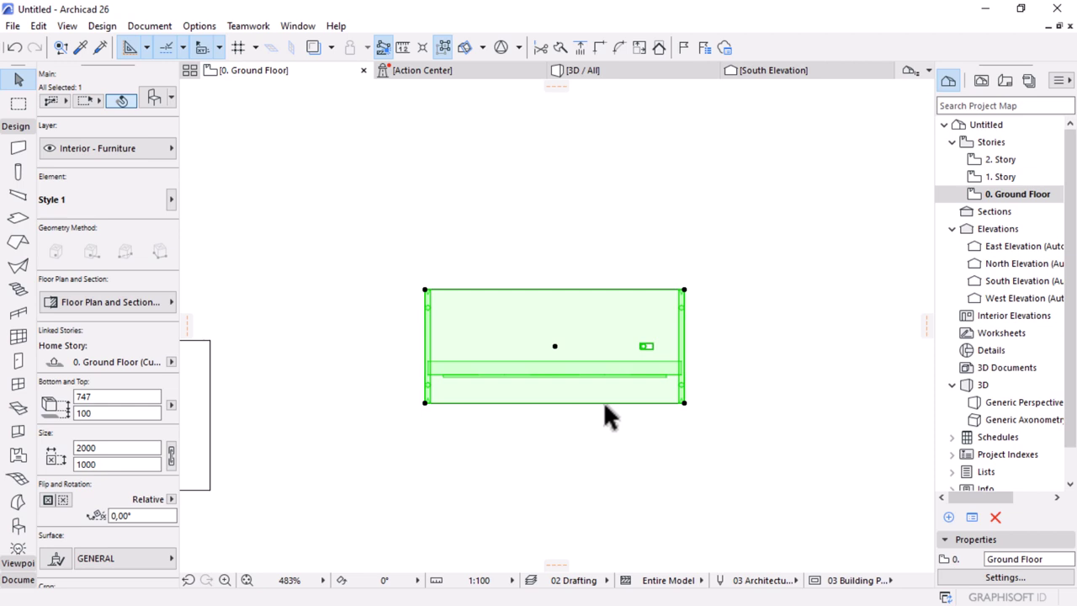
click(15, 30)
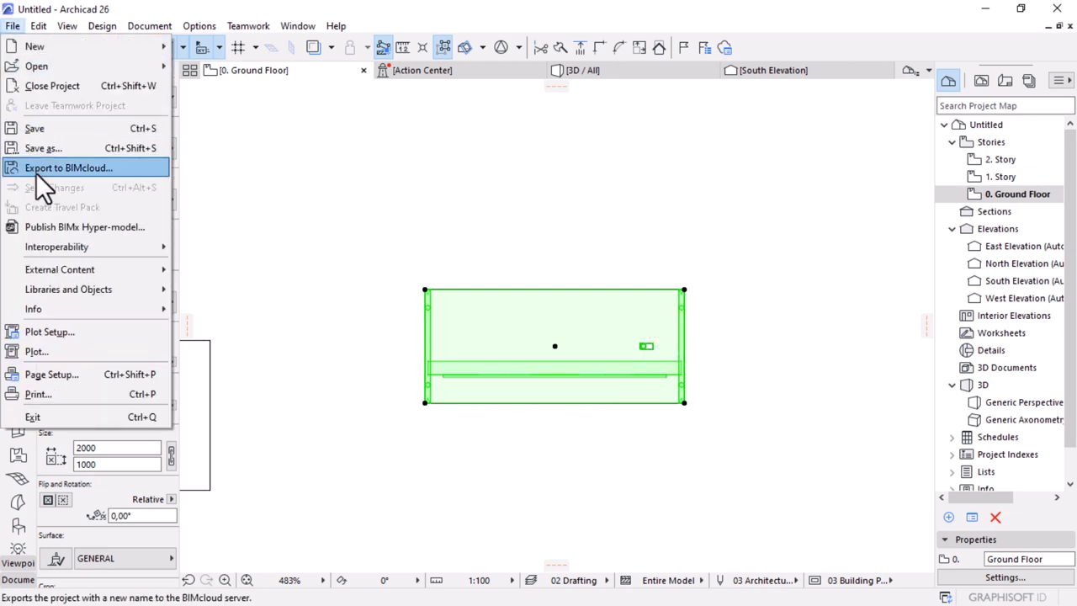
mouse_move(82, 289)
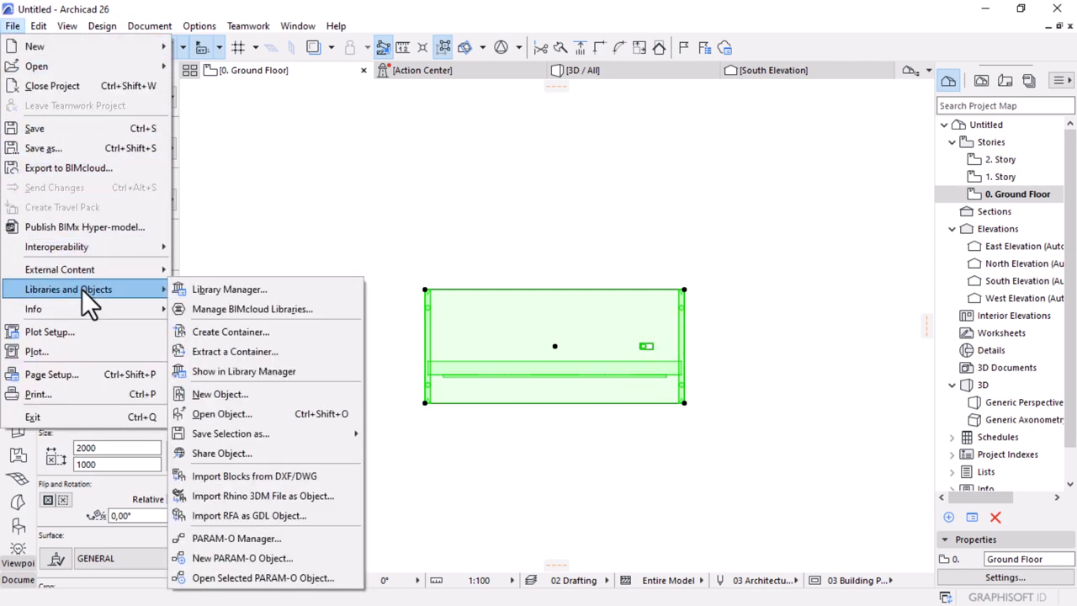
click(205, 414)
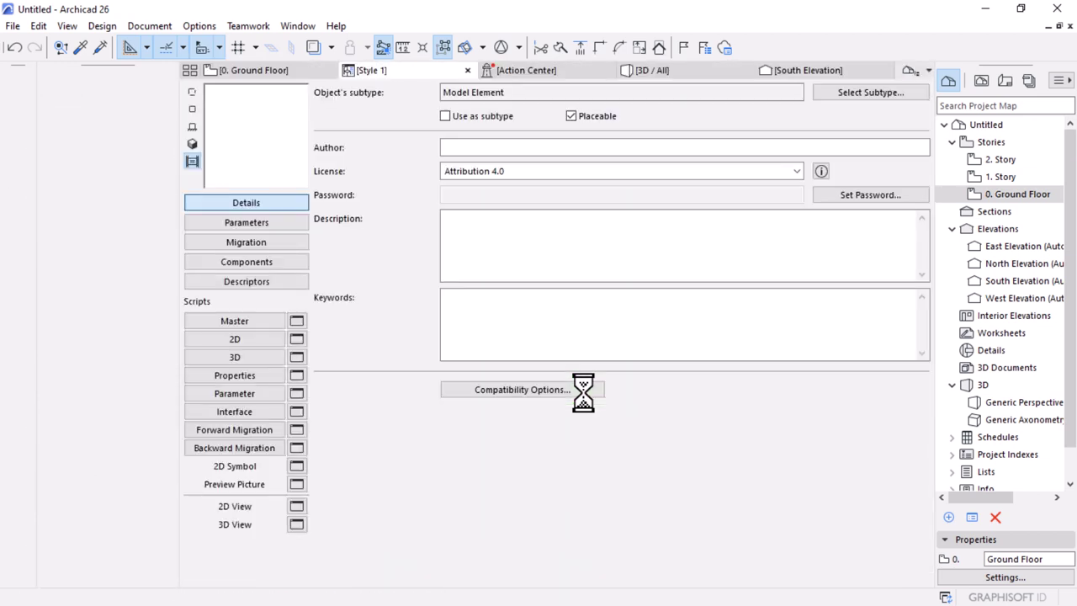
Step: Enter Mesolight BIM as the object's author and set its license to Commercial
click(461, 145)
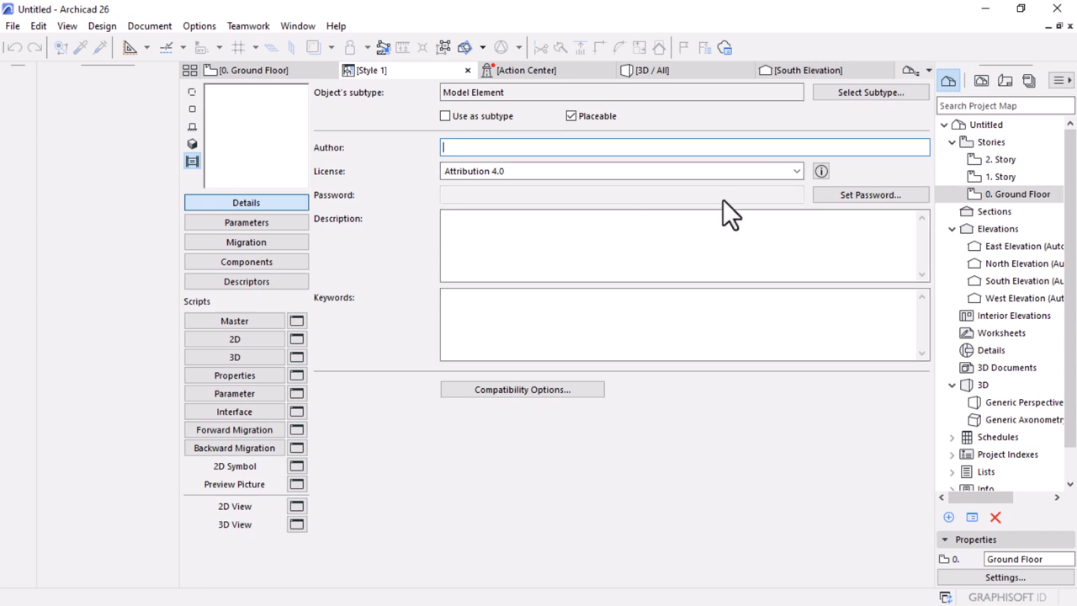
text(Meso)
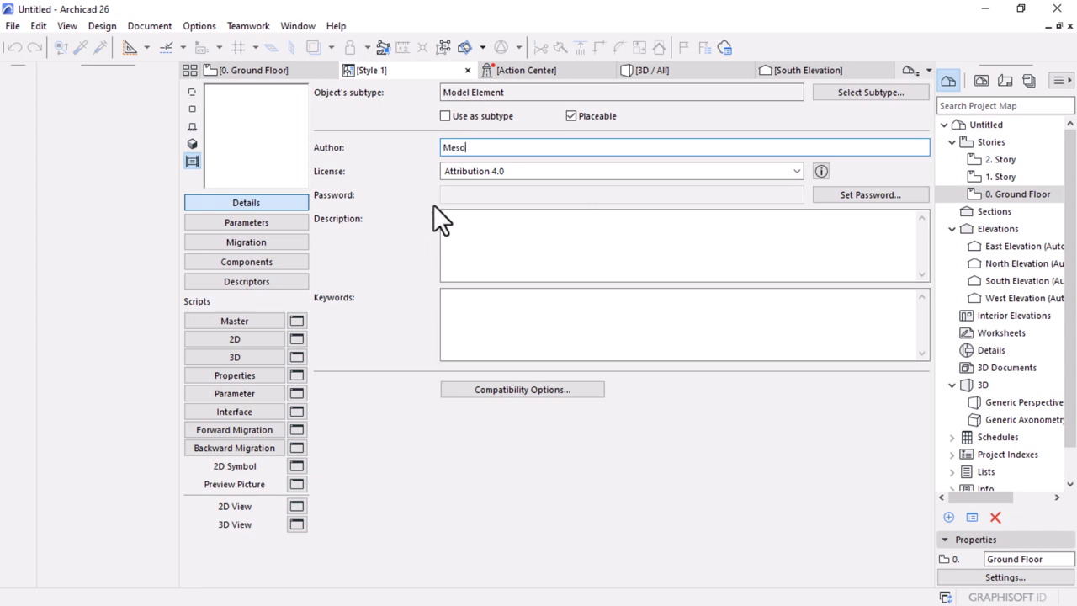
text(light Bl)
text(M)
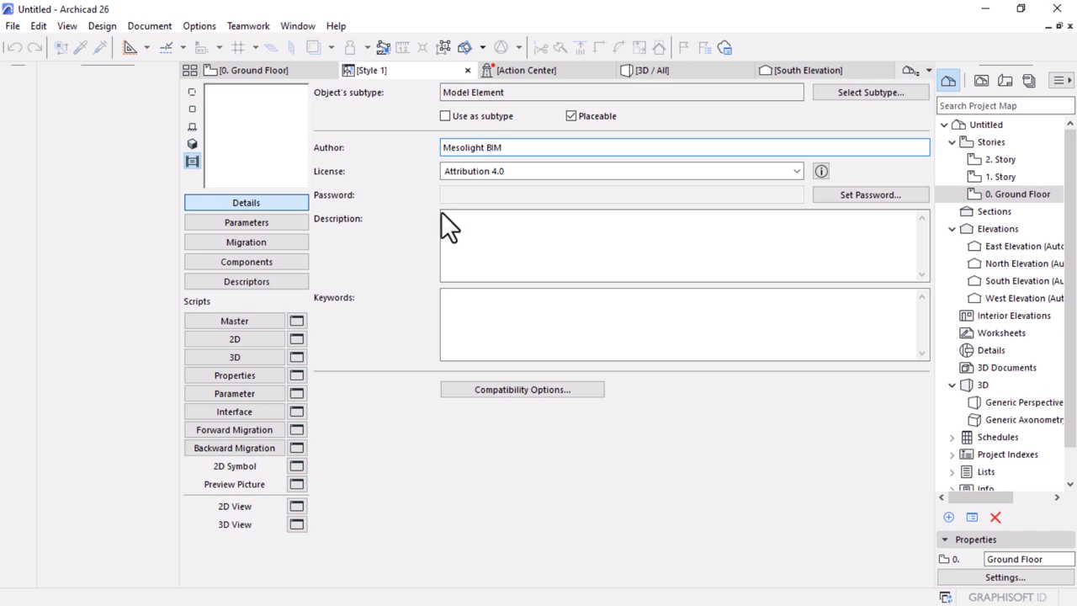
click(511, 172)
click(458, 254)
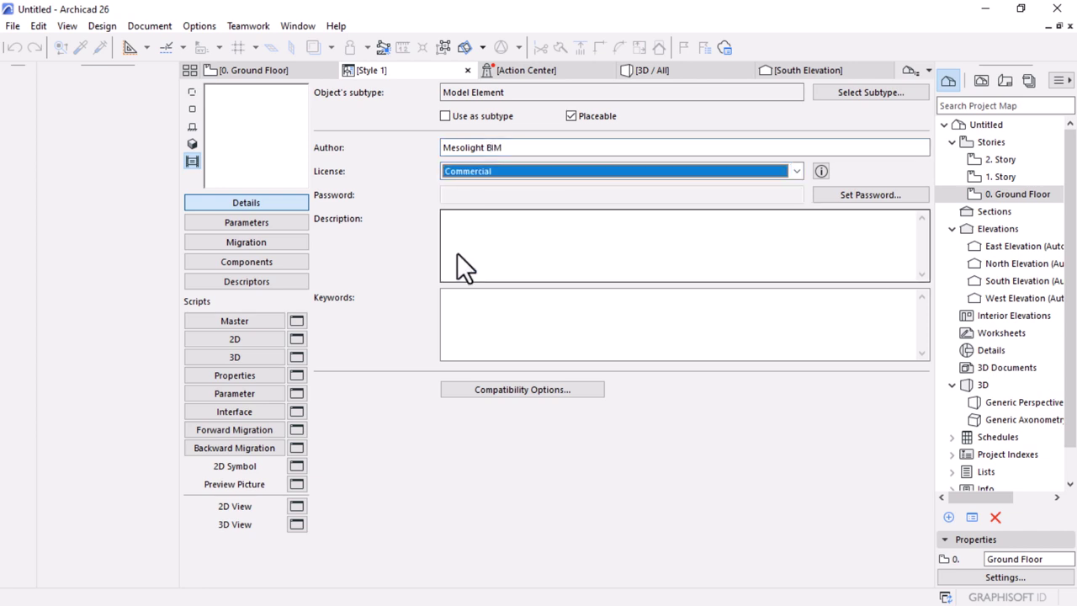
click(501, 232)
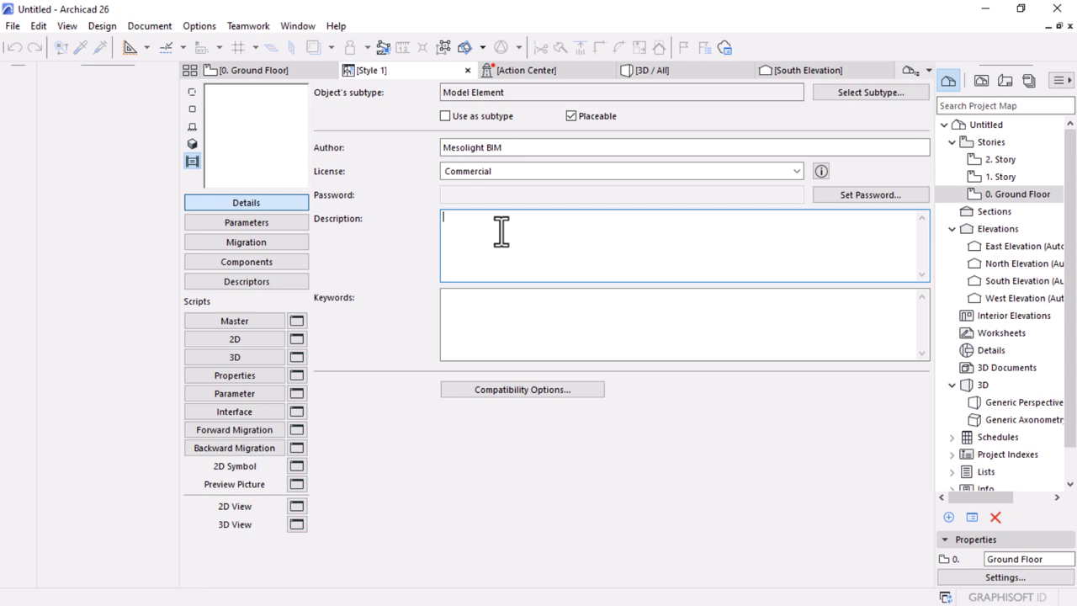
click(493, 312)
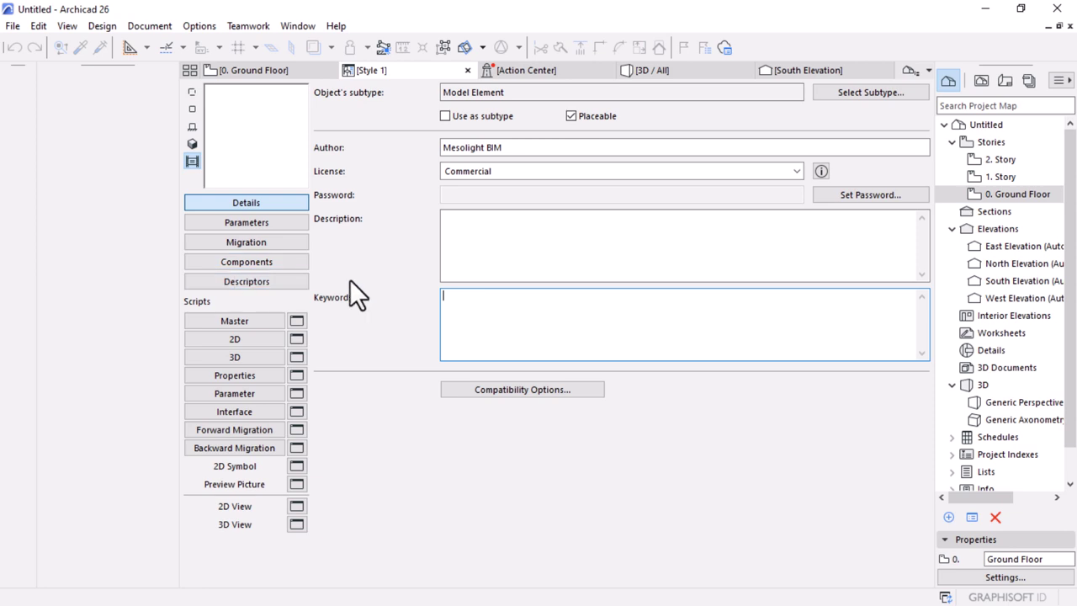
Step: Preview the desk object in the 2D and 3D previews and examine its list of parameters
click(190, 125)
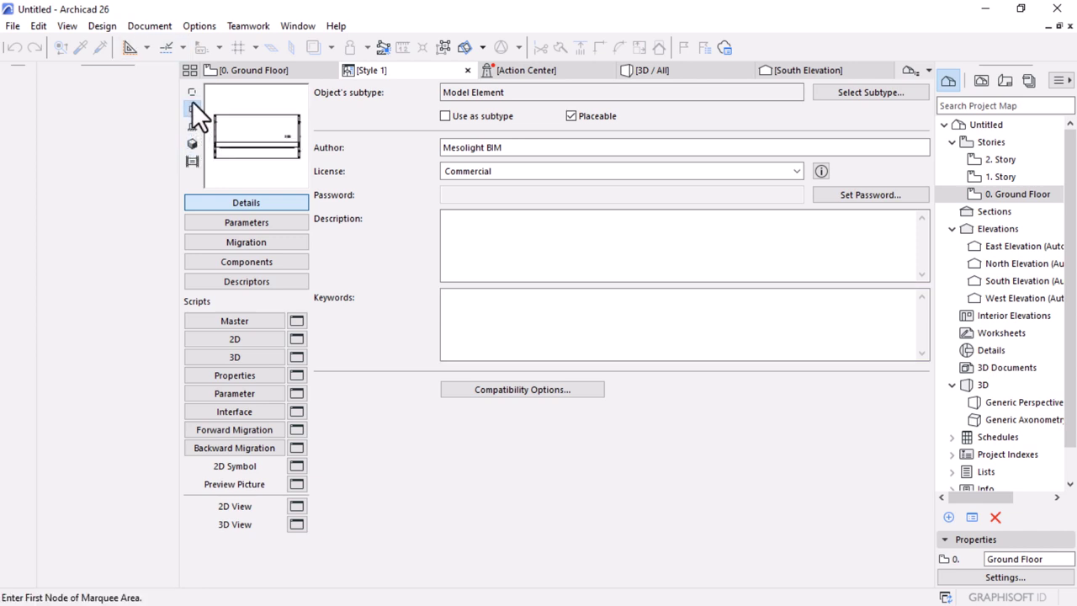
click(192, 94)
click(192, 143)
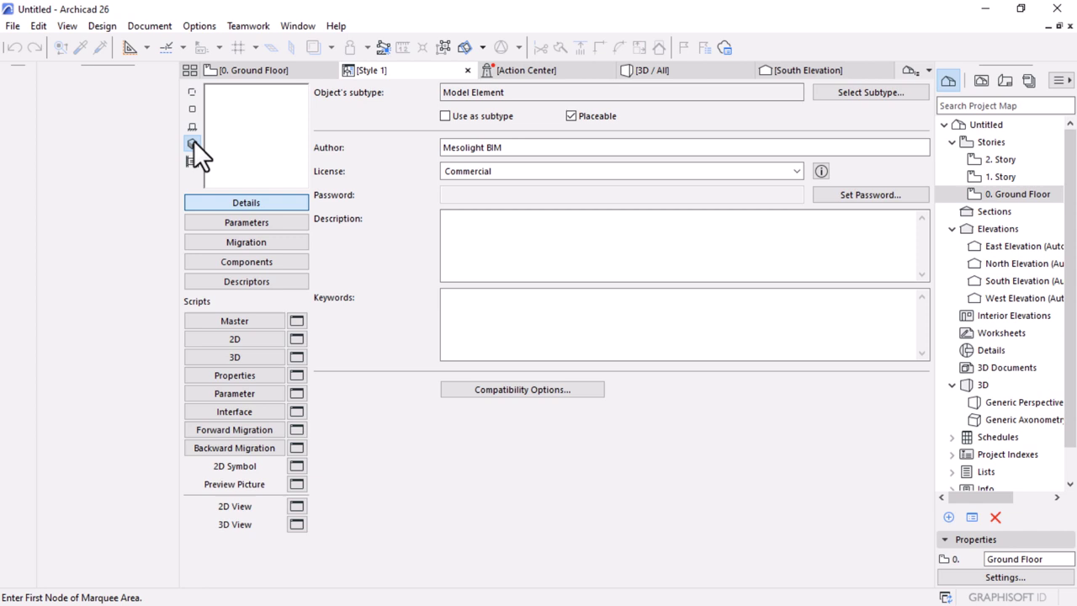
click(233, 223)
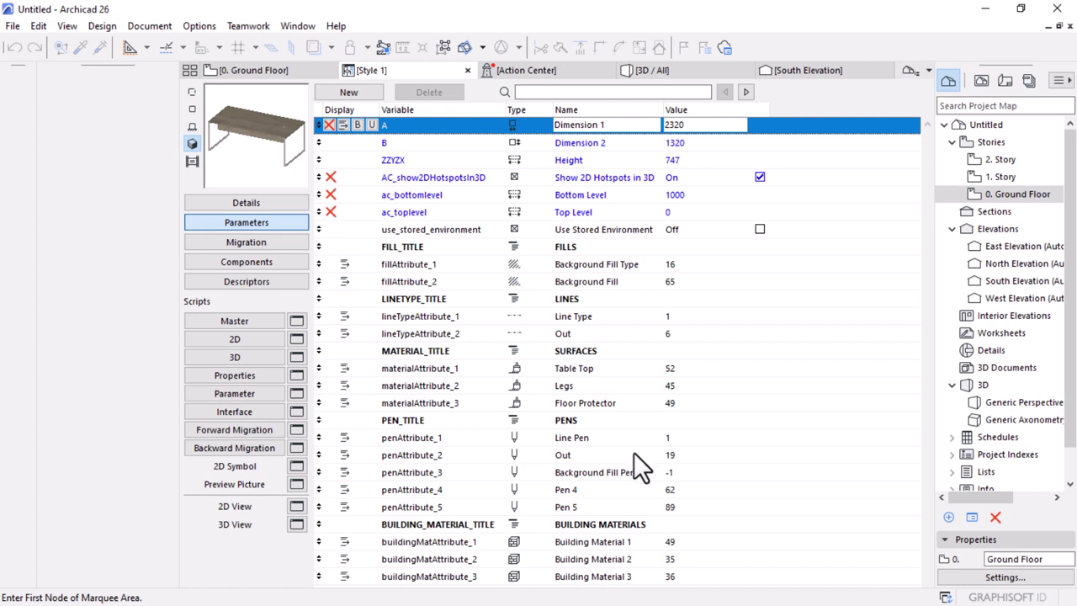
click(247, 205)
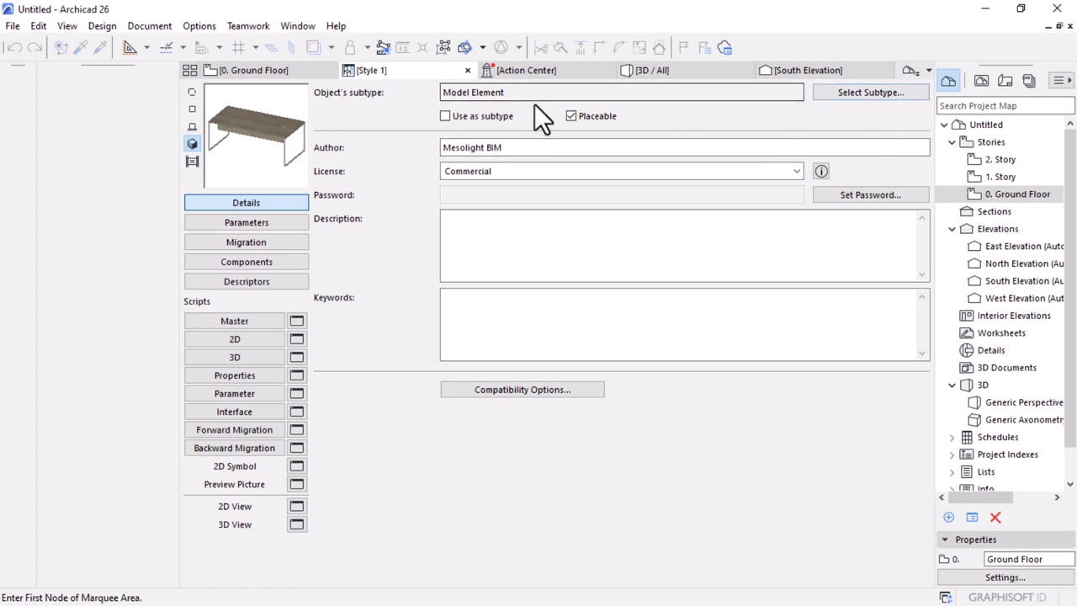
drag(515, 92, 429, 93)
click(874, 90)
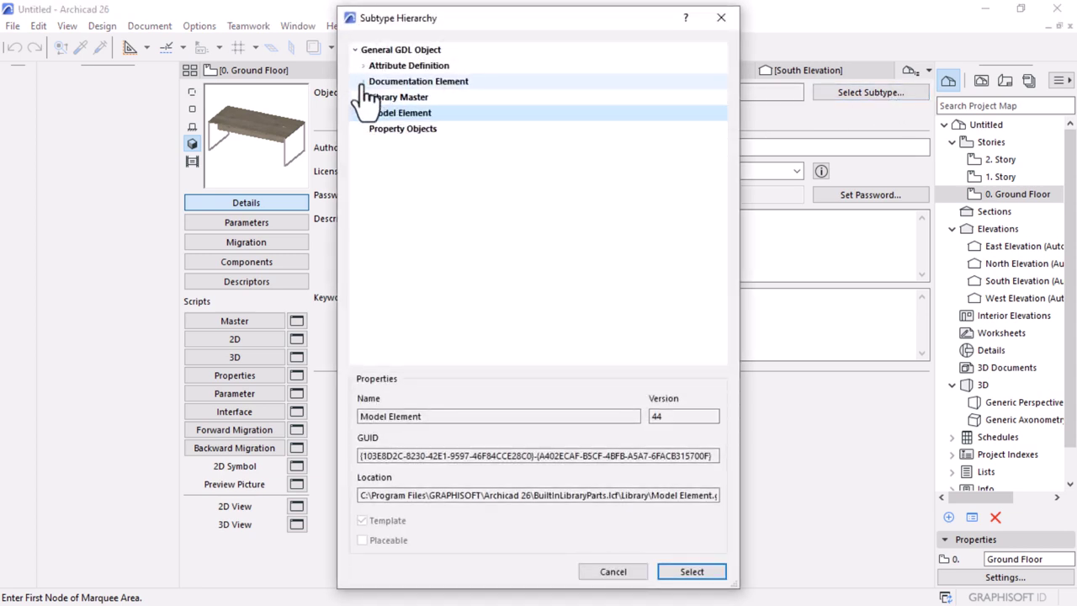
click(370, 113)
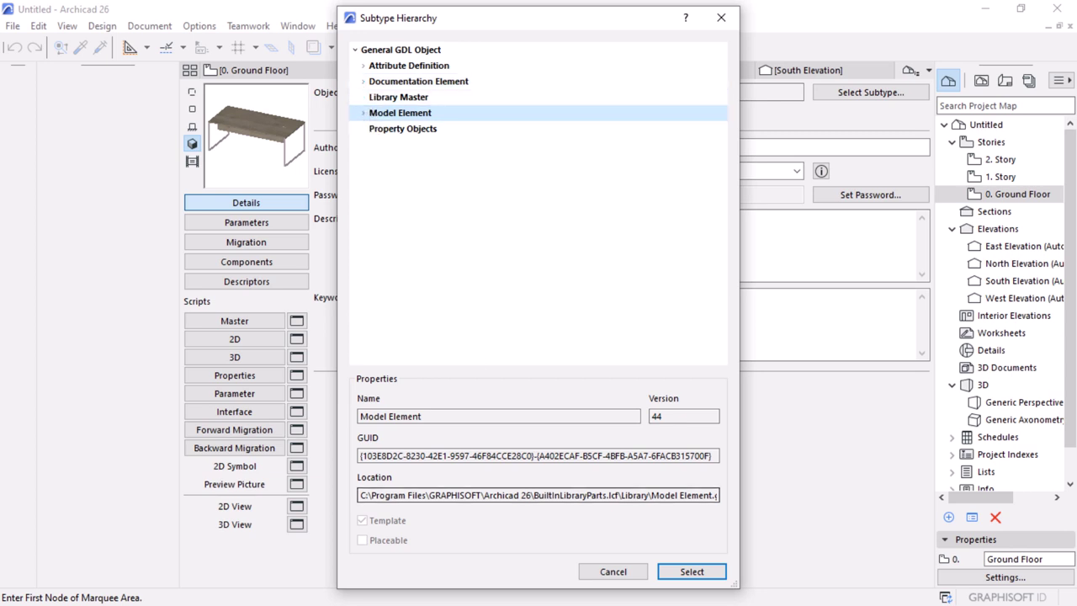
click(363, 113)
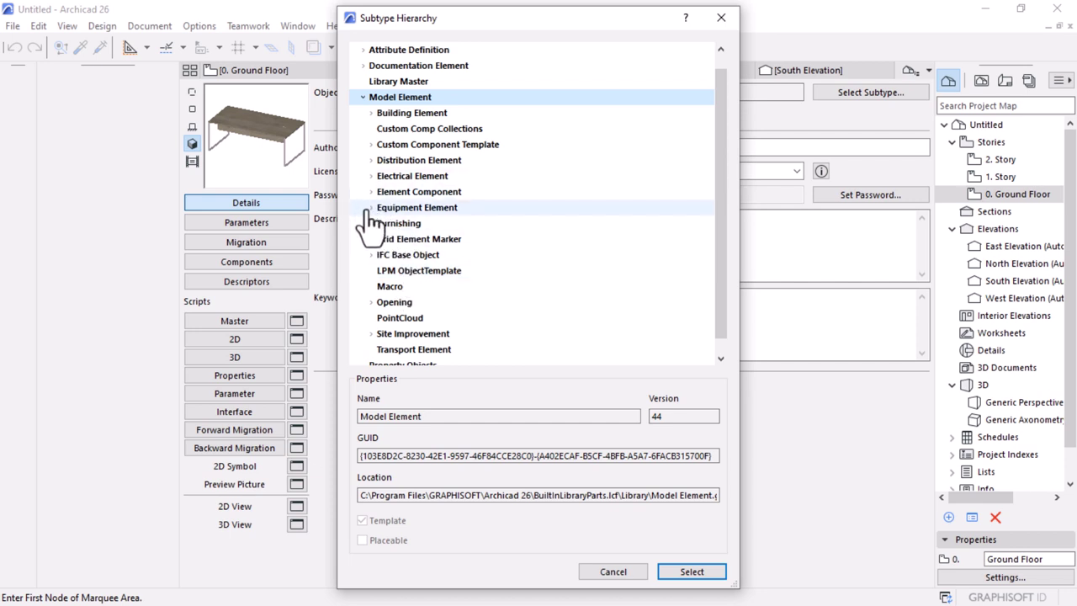
scroll(368, 225, down, 1)
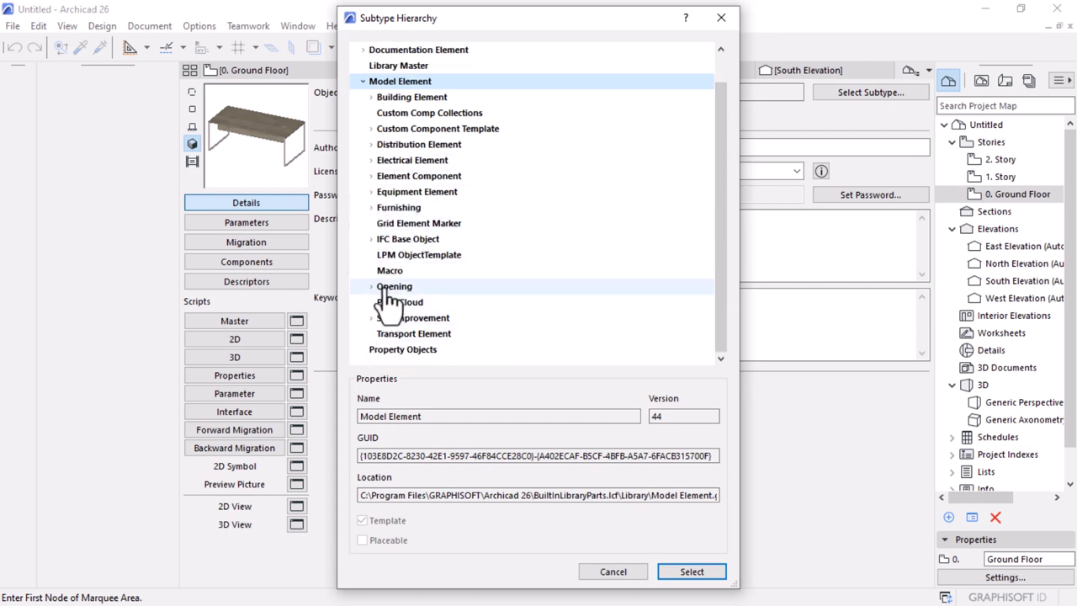
click(368, 209)
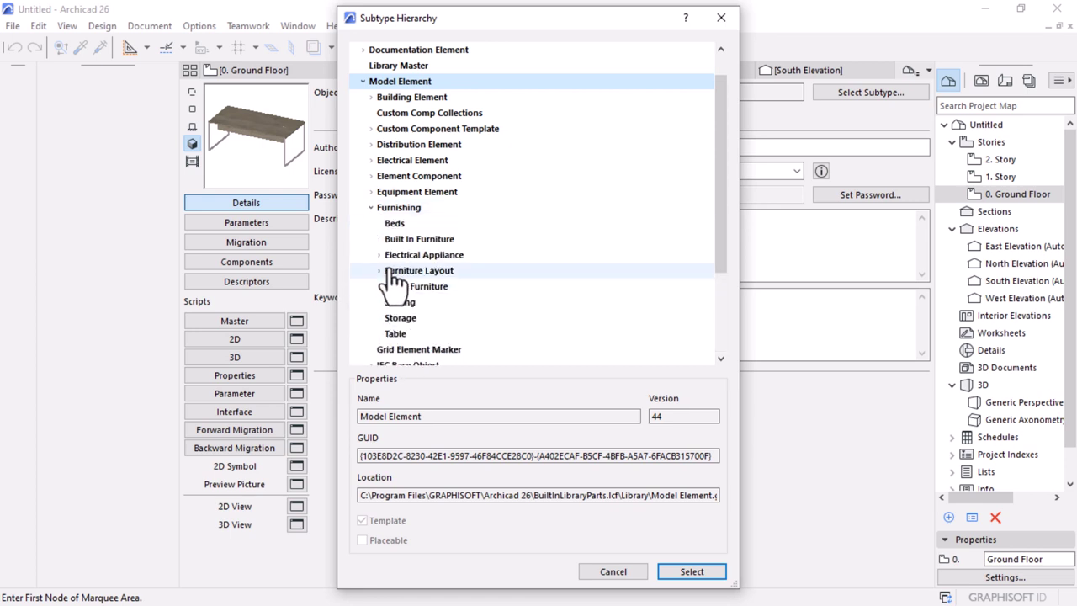
click(395, 333)
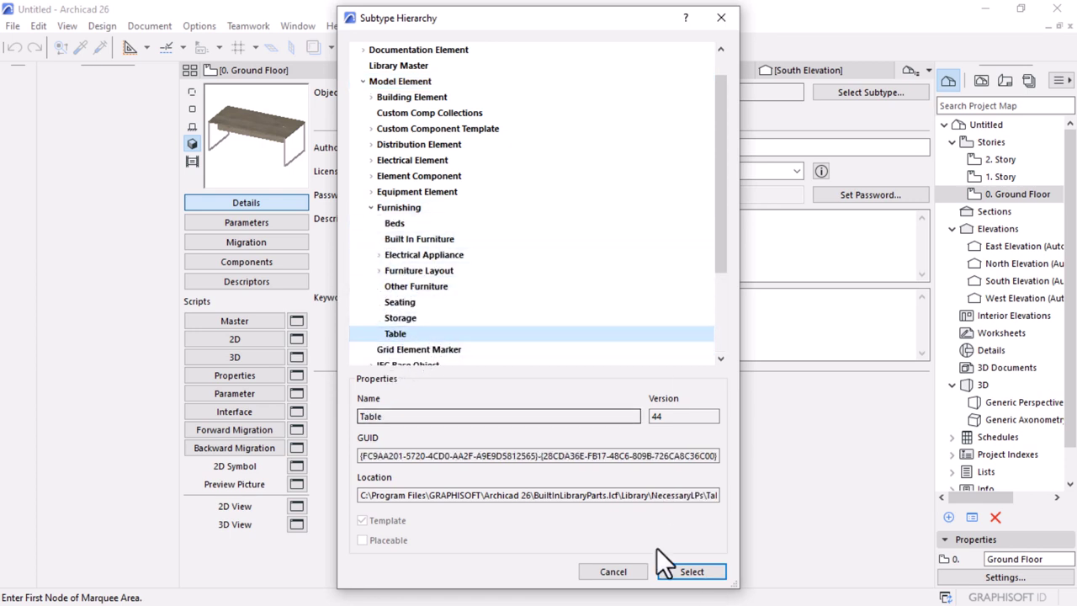
click(589, 571)
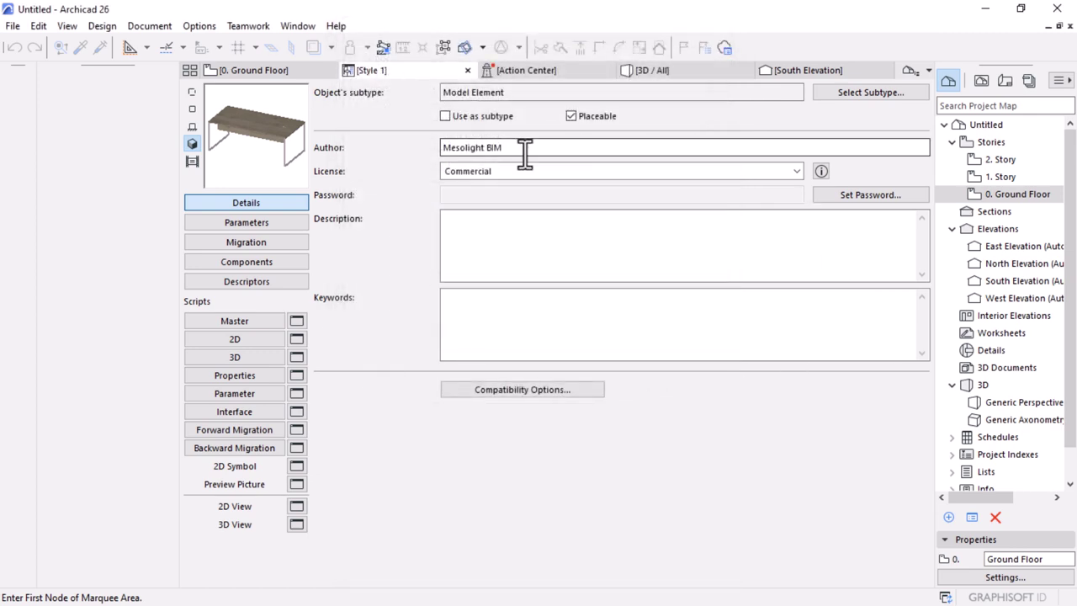
Step: Delete the BUILDING MATERIALS title and the Building Material 1, 2 and 3 parameters from the Style 1 object's parameter list
click(223, 225)
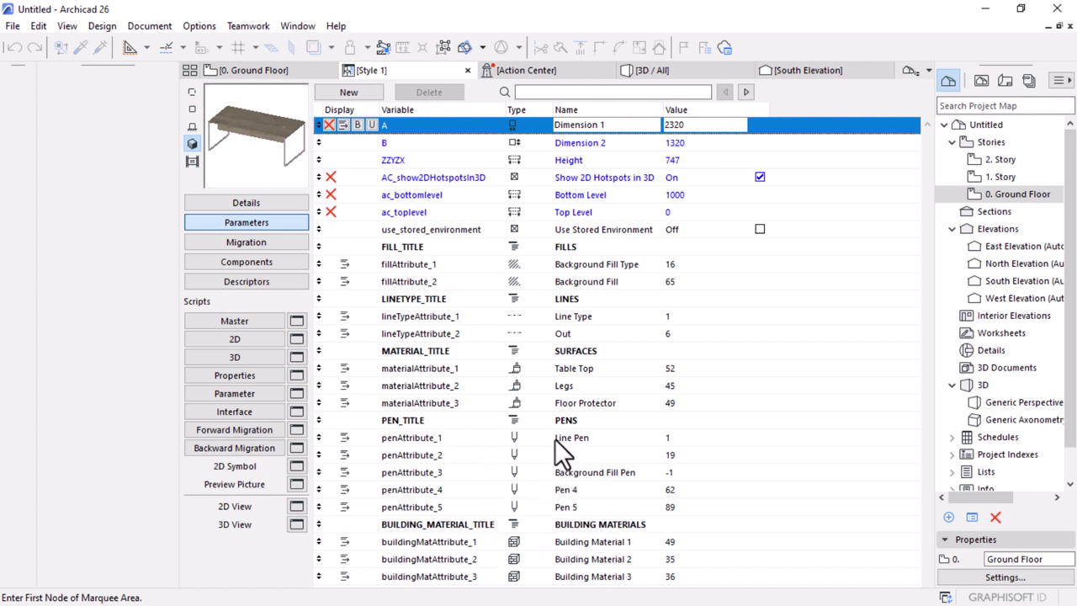
click(573, 524)
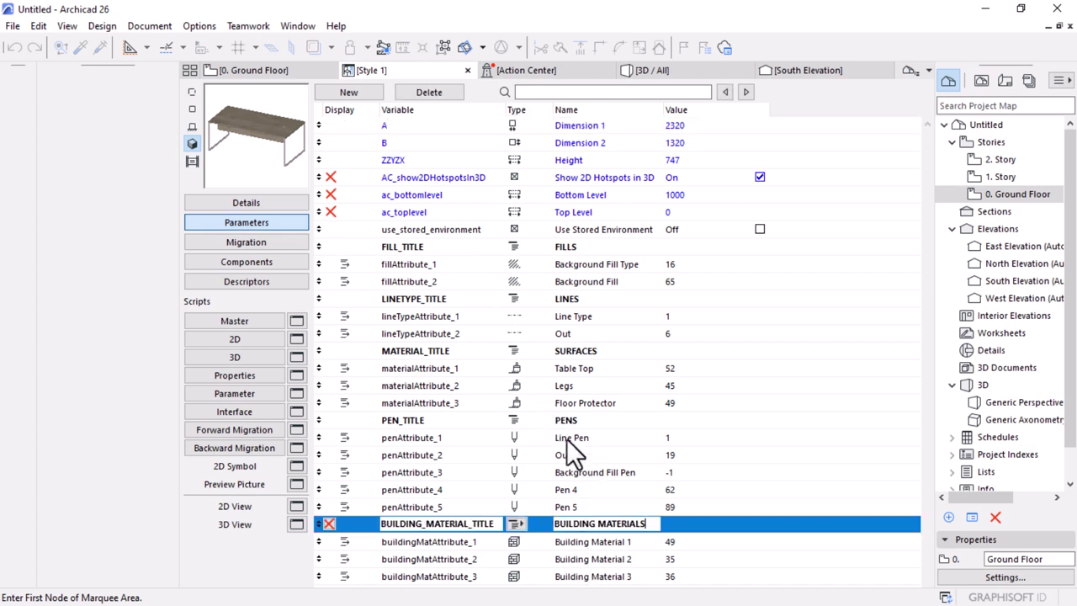
click(584, 576)
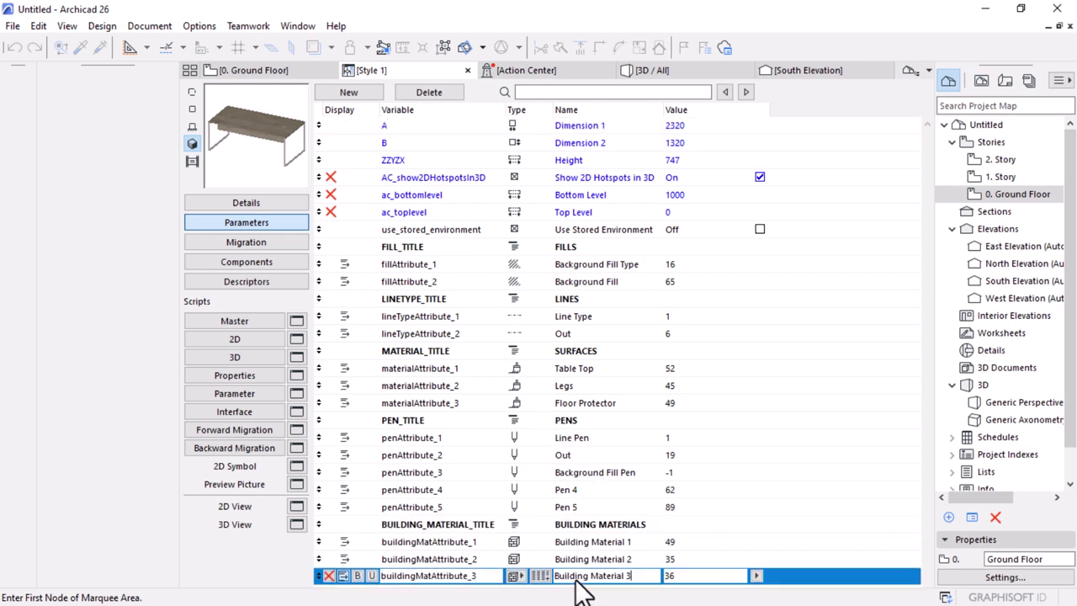
click(426, 93)
click(427, 93)
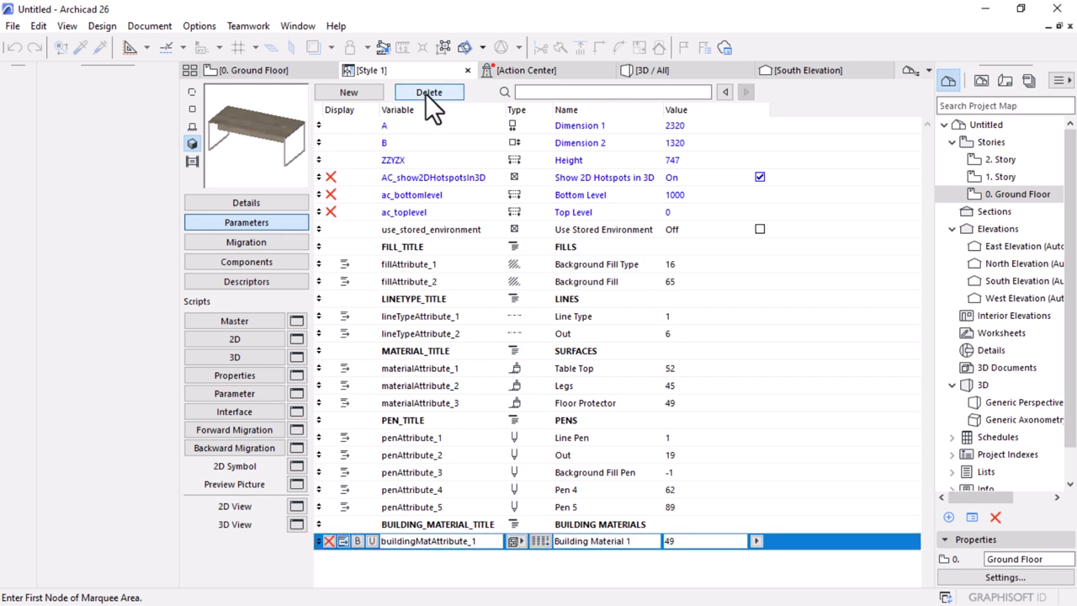
click(427, 94)
click(427, 94)
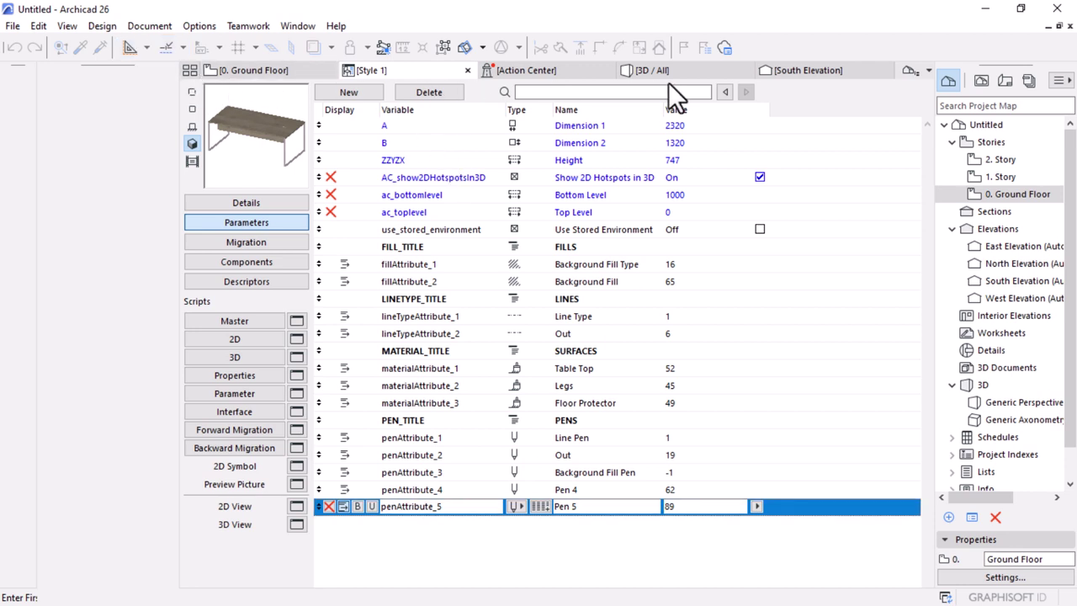
Step: Review the fills, lines, surfaces and pens in the placed Style 1 desk's custom settings on the ground floor plan
click(258, 69)
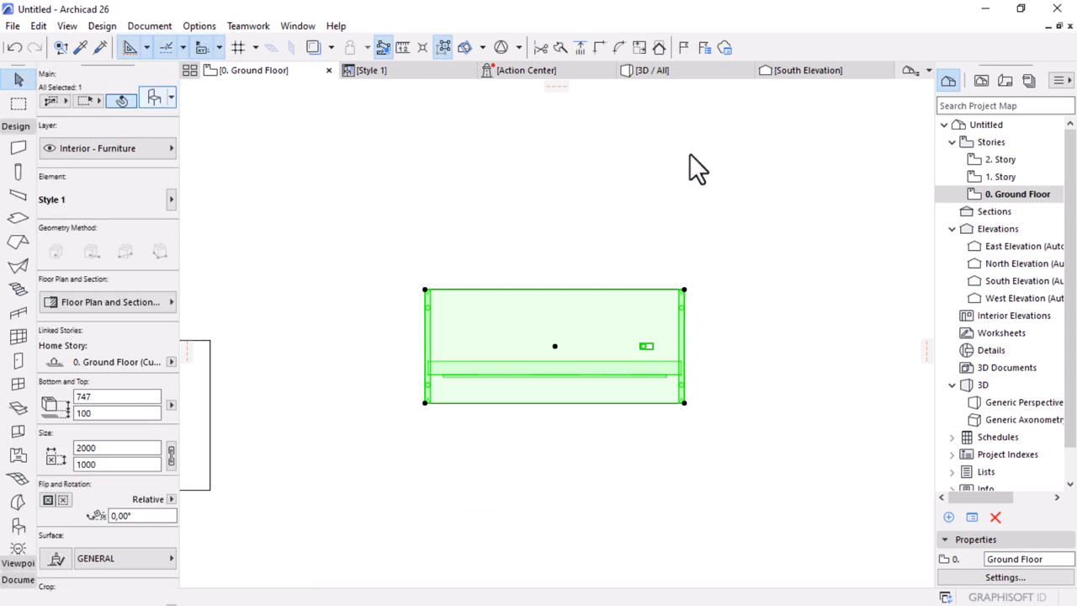
key(ctrl+t)
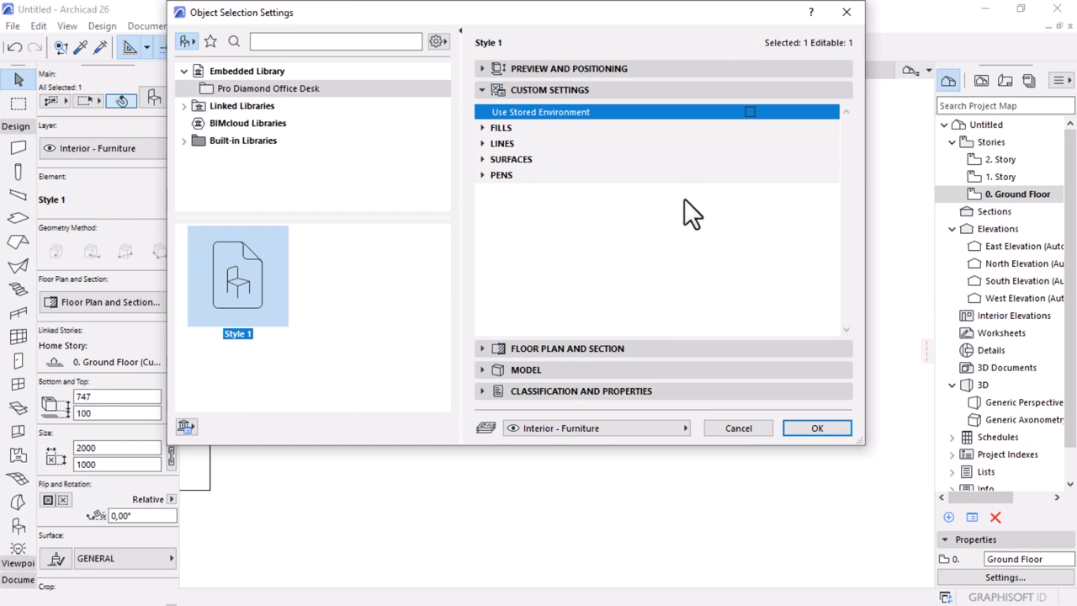
click(483, 175)
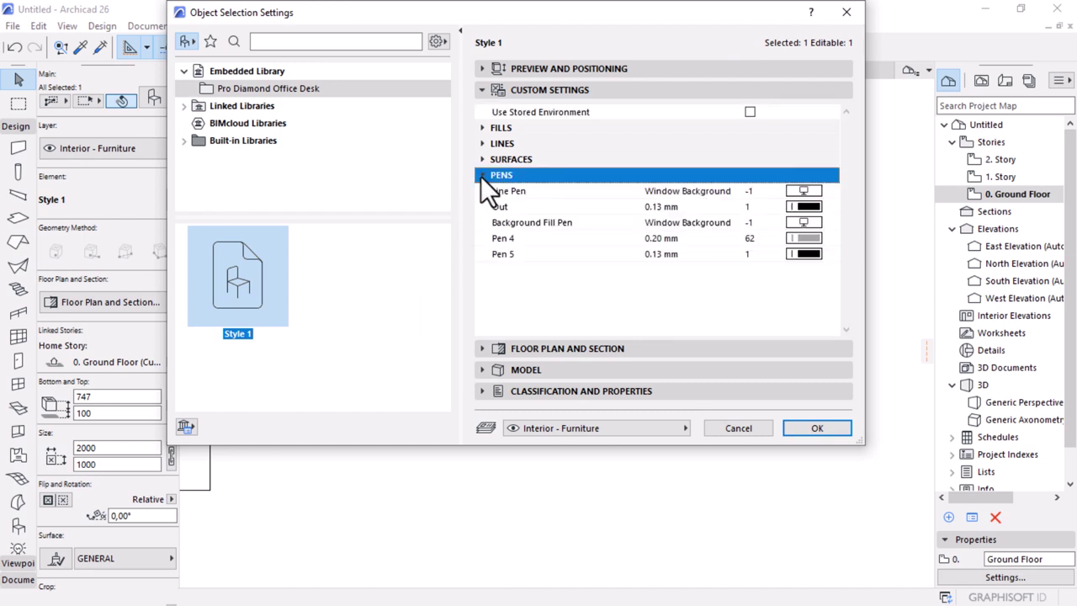
click(482, 160)
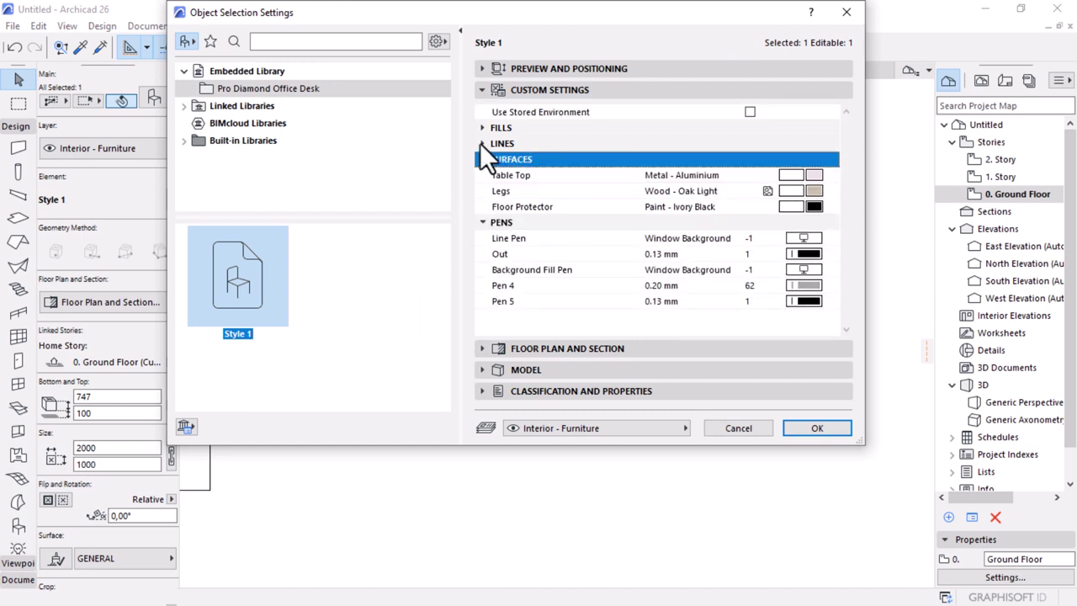
click(481, 143)
click(480, 129)
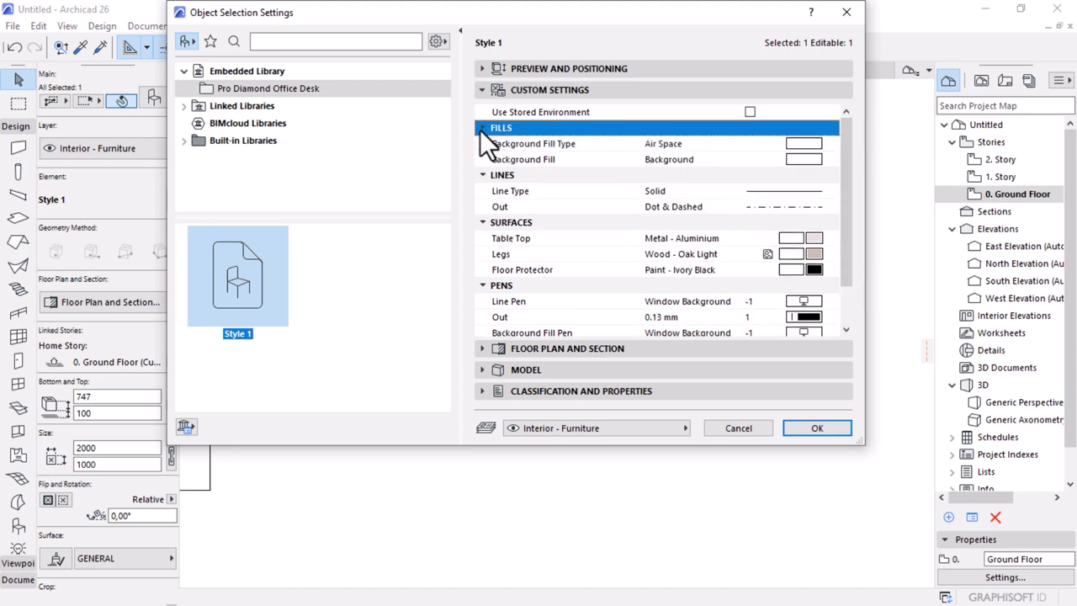
scroll(567, 236, down, 2)
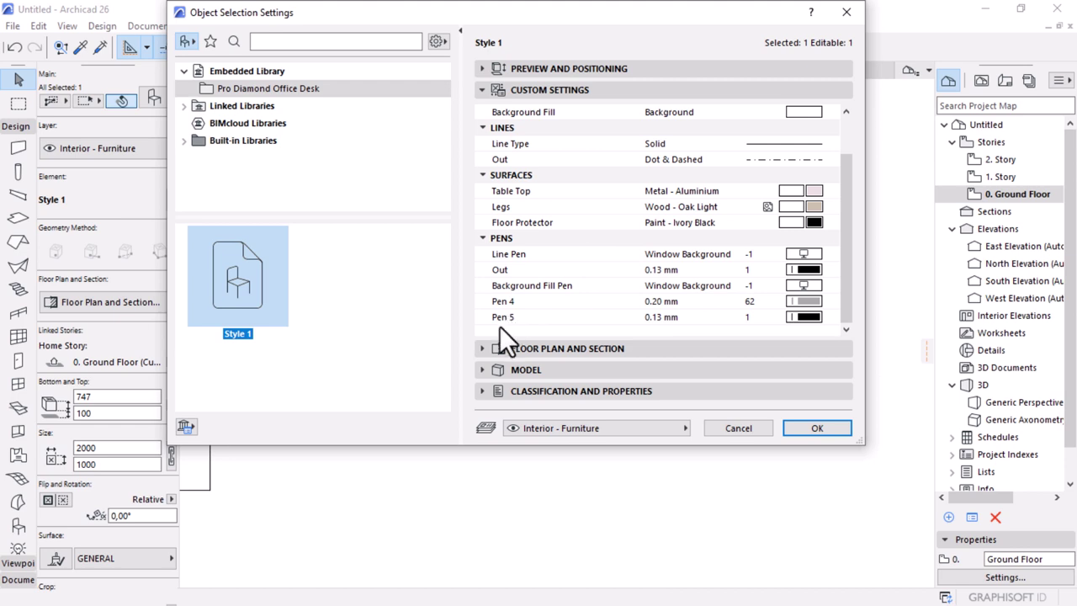
click(555, 317)
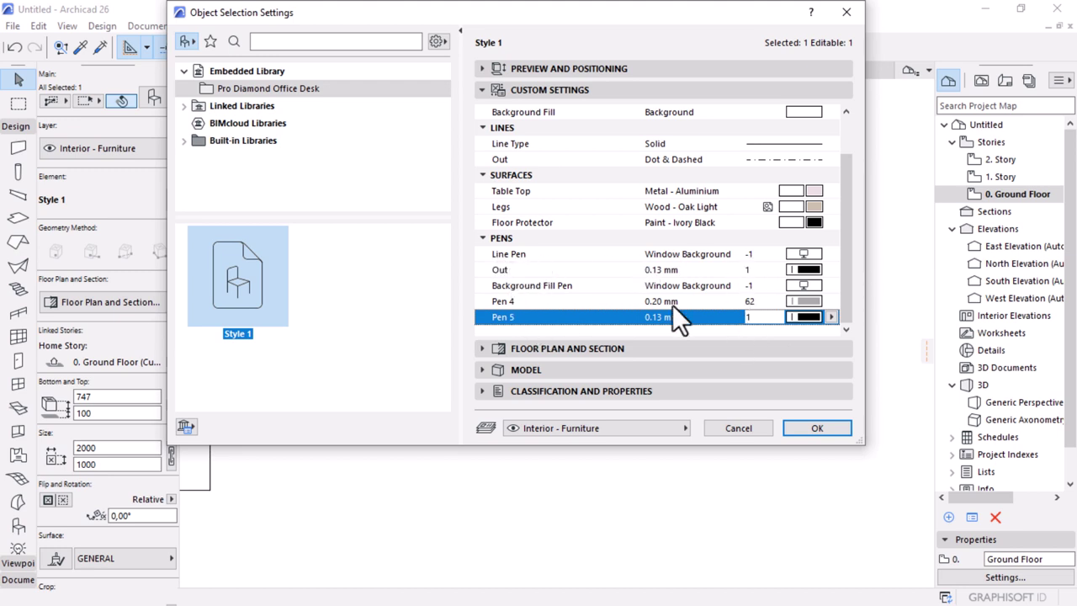
click(738, 428)
Step: Rename the penAttribute_5 parameter of the Style 1 object as Line Pen
click(395, 72)
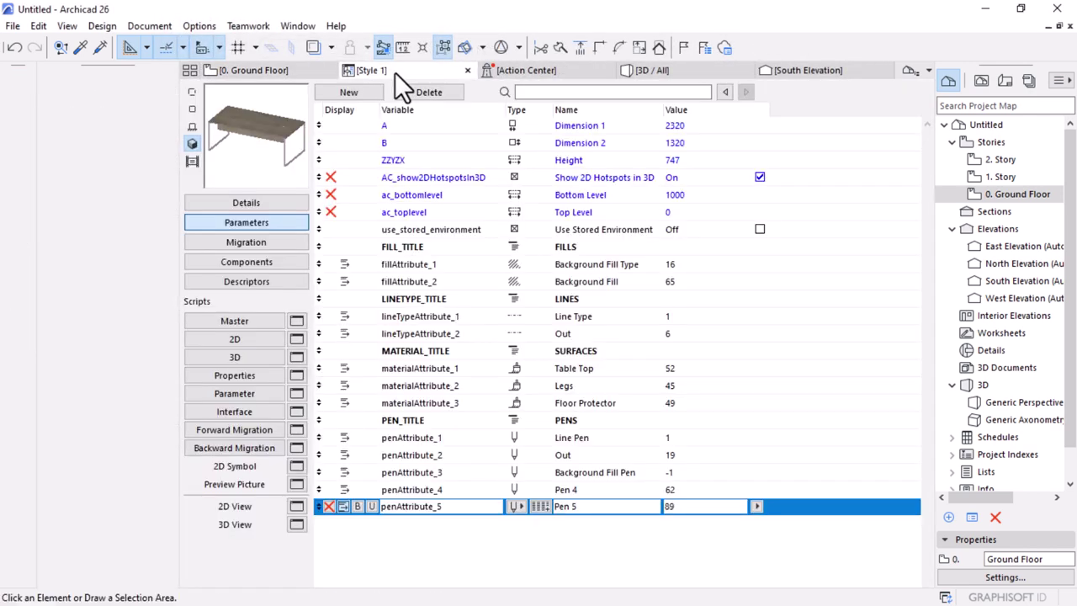
click(577, 505)
click(590, 436)
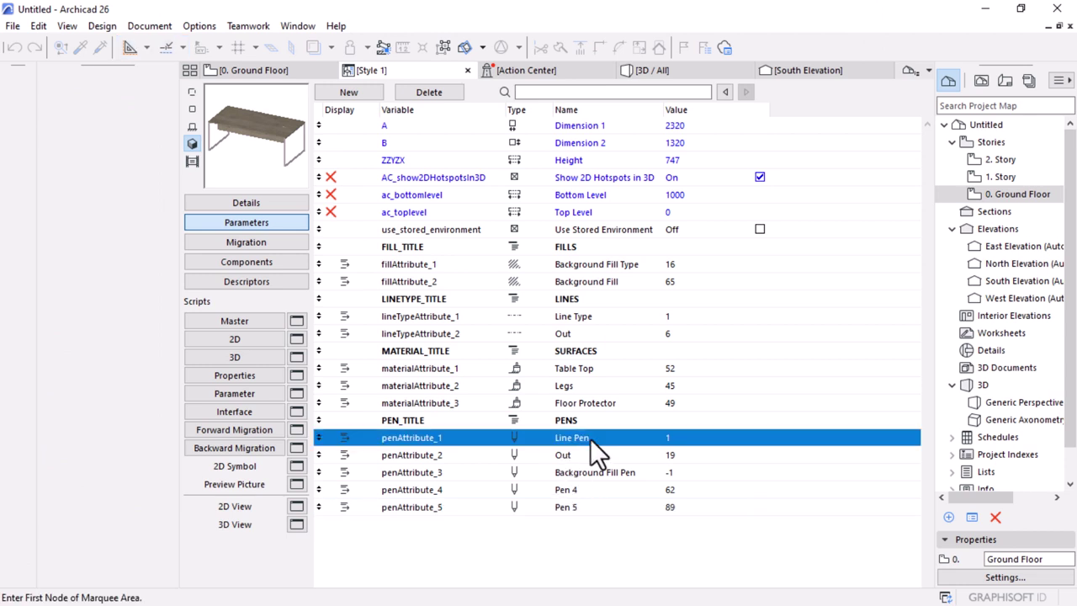
click(585, 508)
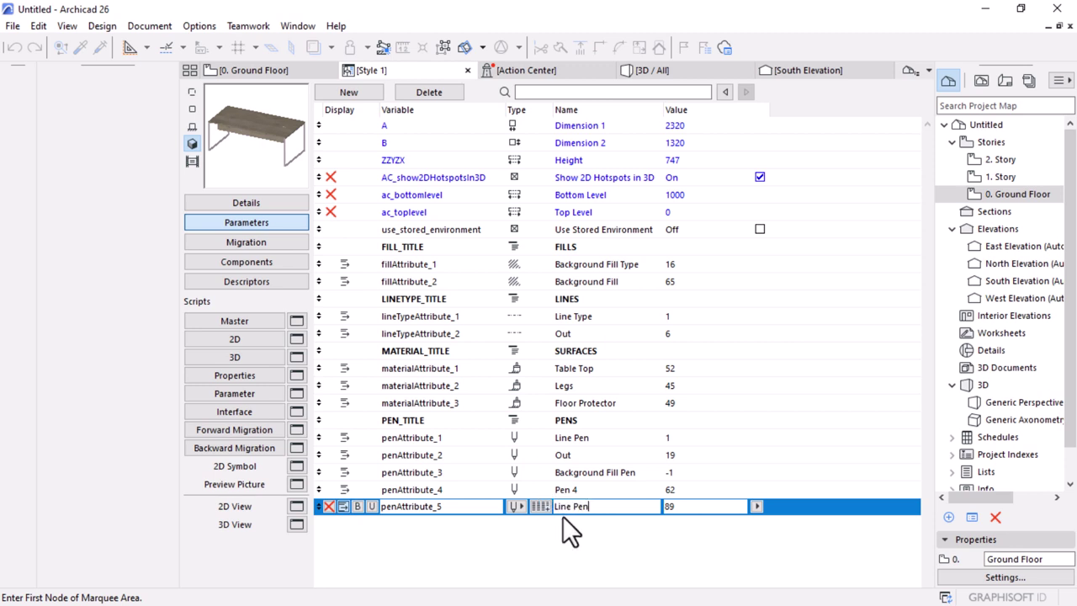
click(586, 439)
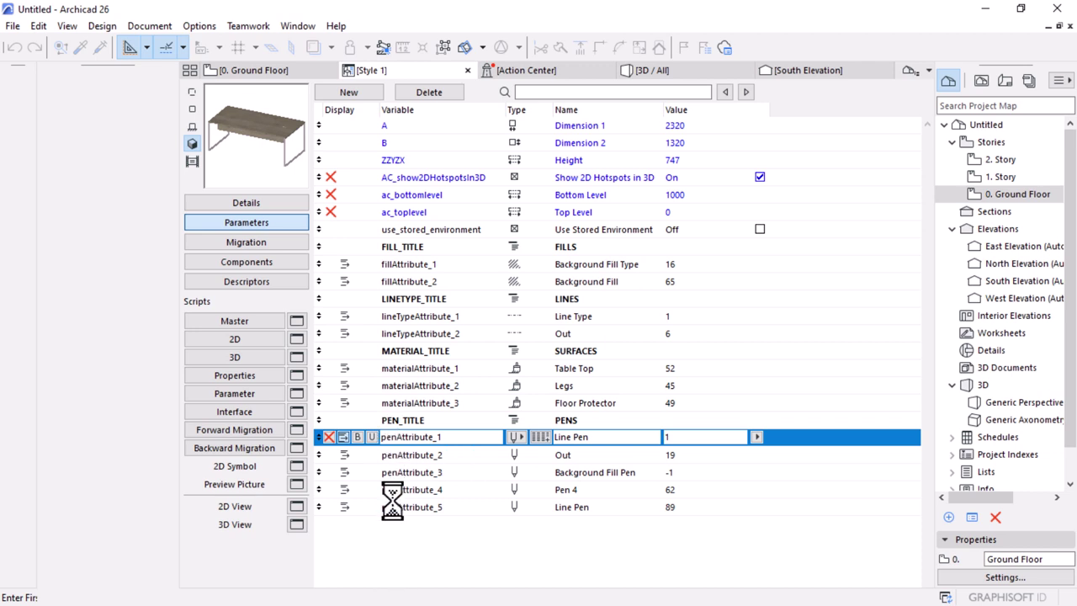
Step: Examine the pen parameters and the plan preview in the placed Style 1 desk's settings, leaving all values unchanged
click(253, 78)
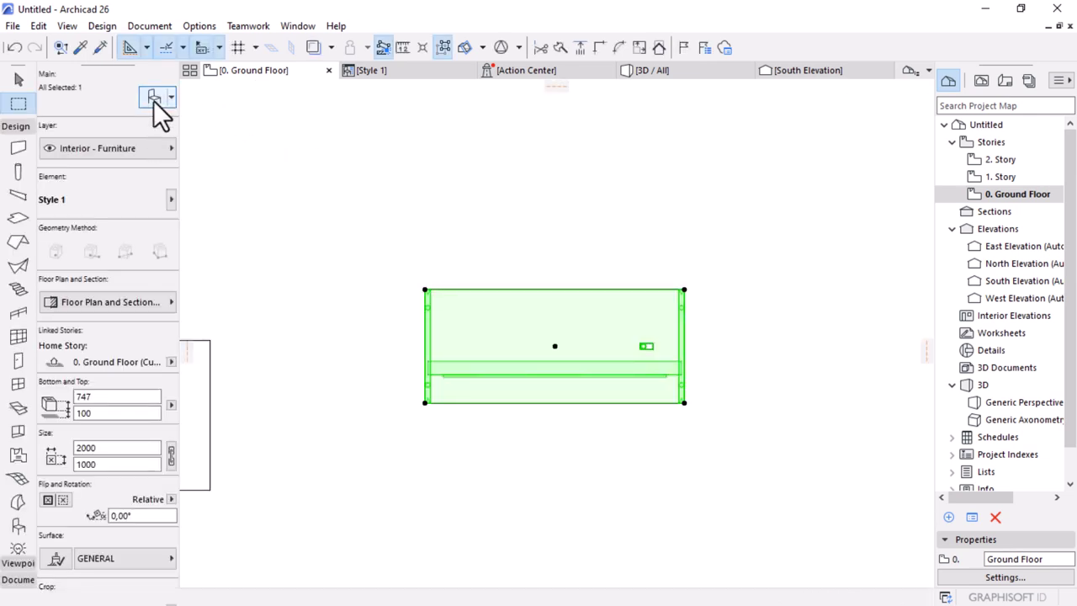
key(ctrl+t)
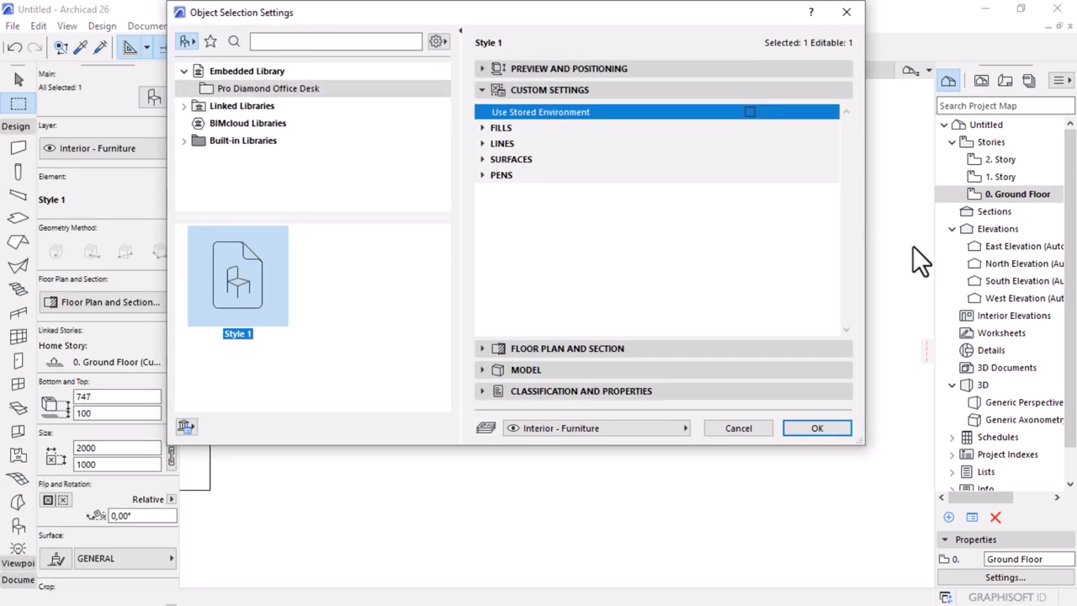
click(497, 176)
click(483, 175)
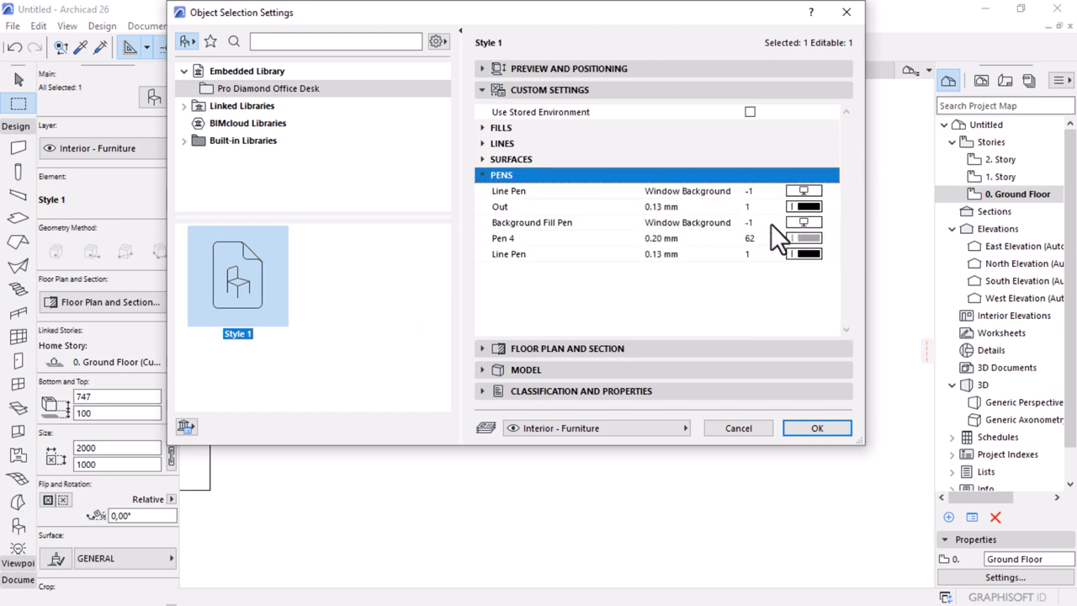
click(604, 253)
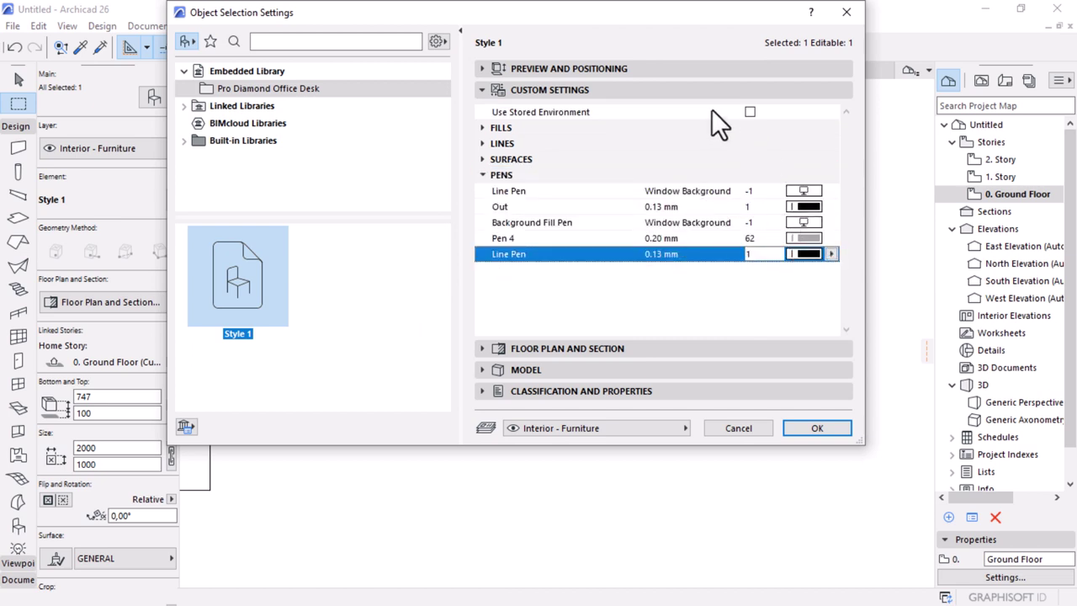
click(649, 72)
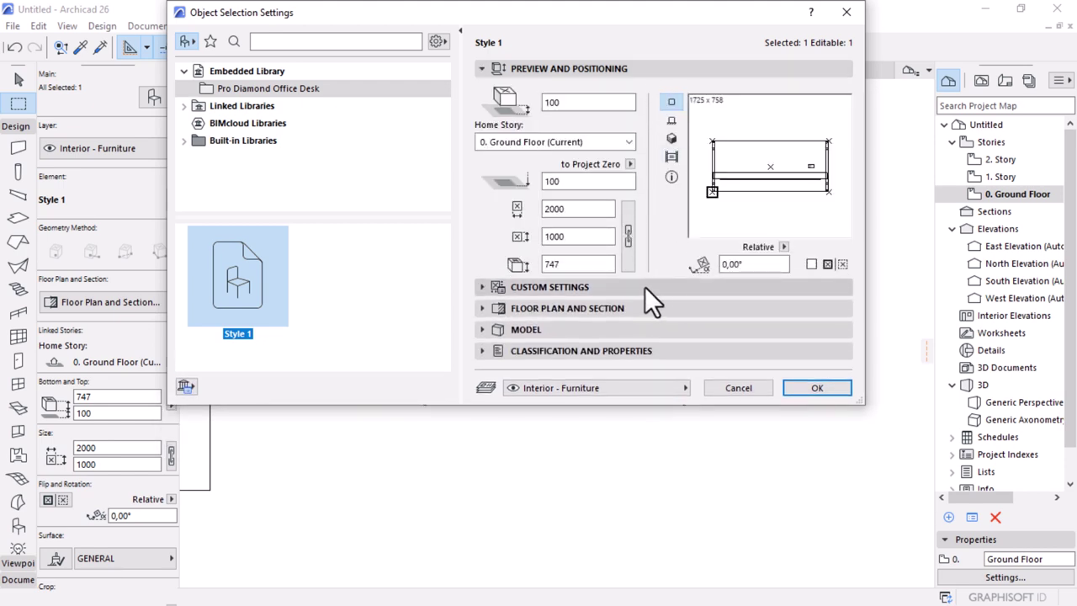
click(481, 289)
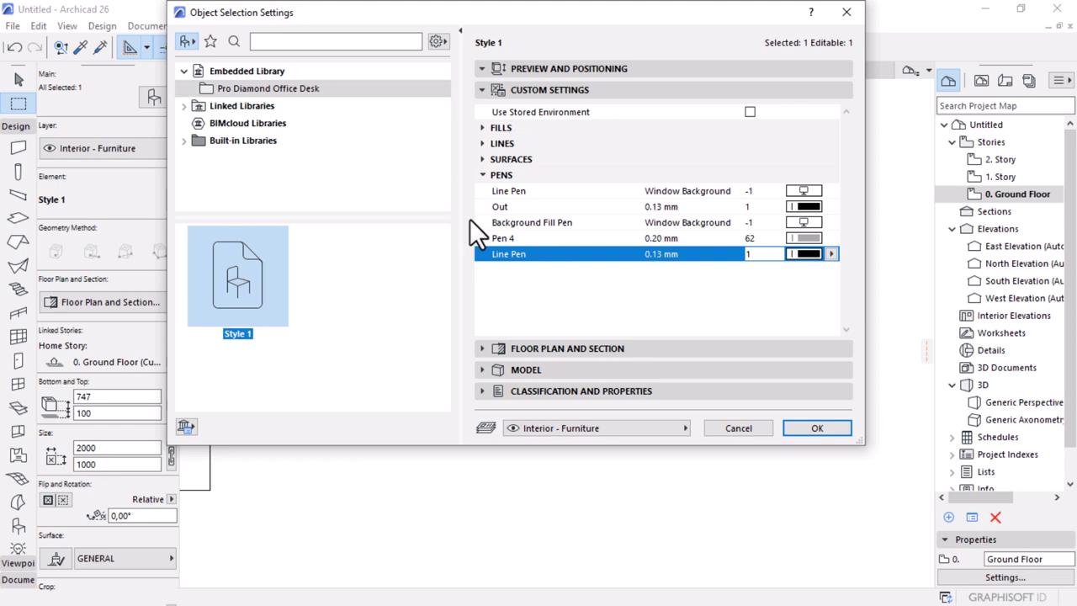
click(695, 206)
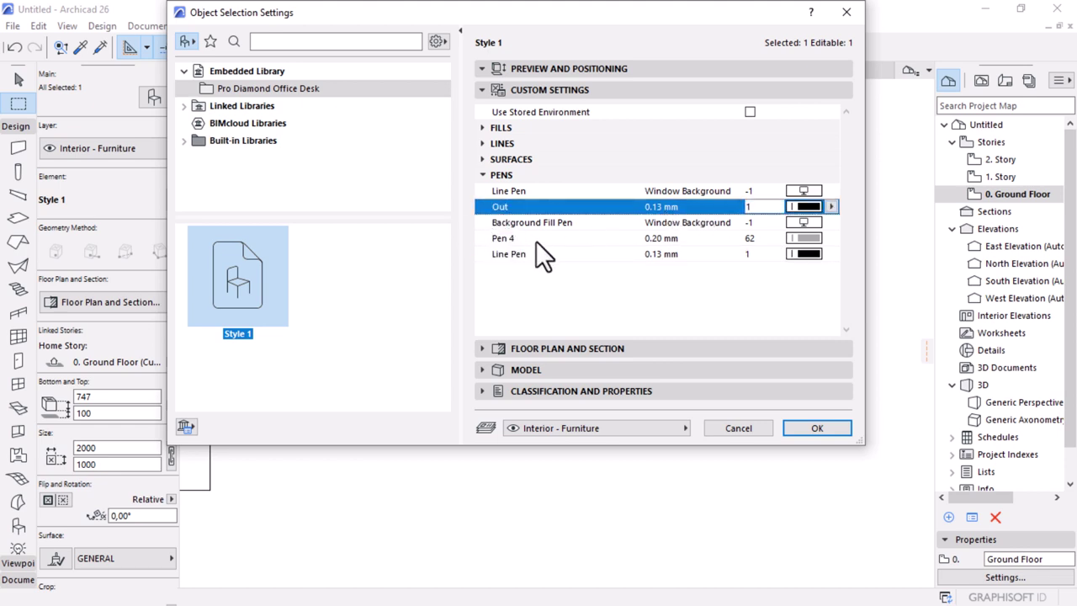
click(801, 238)
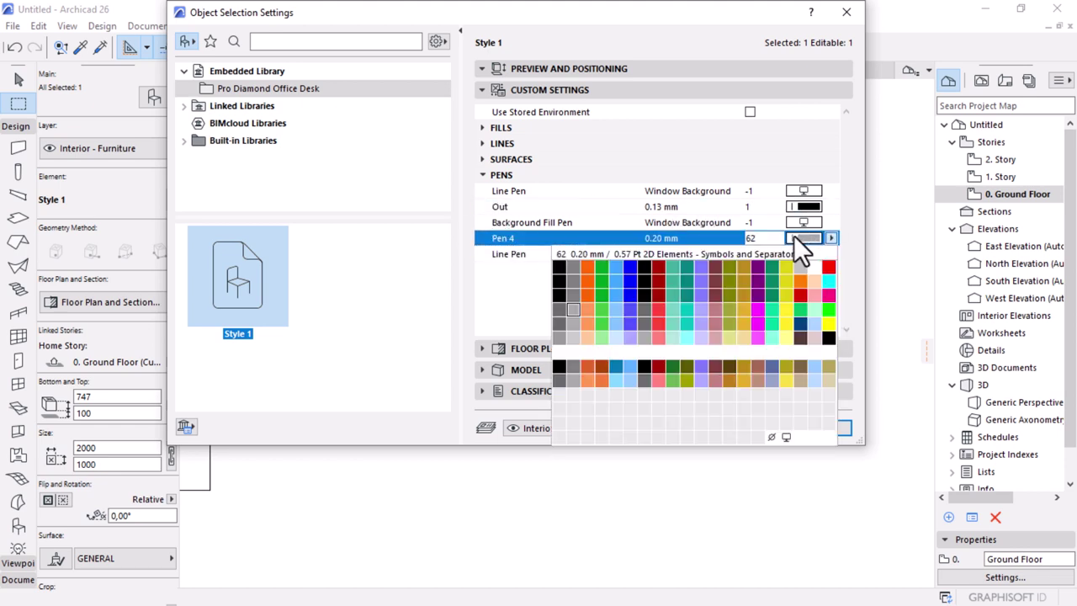
click(481, 290)
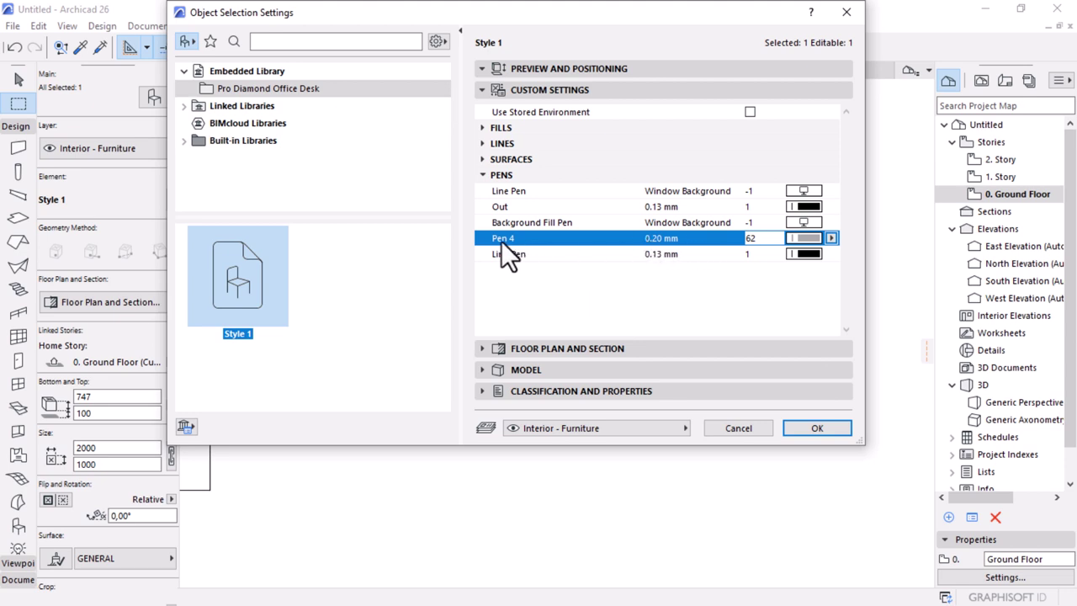
click(497, 208)
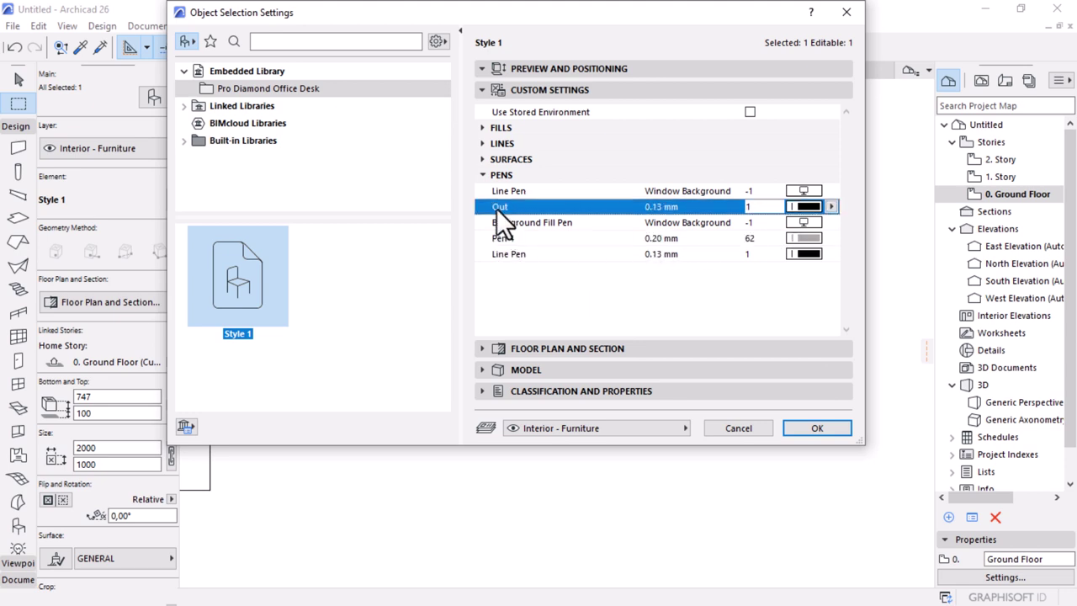
click(731, 424)
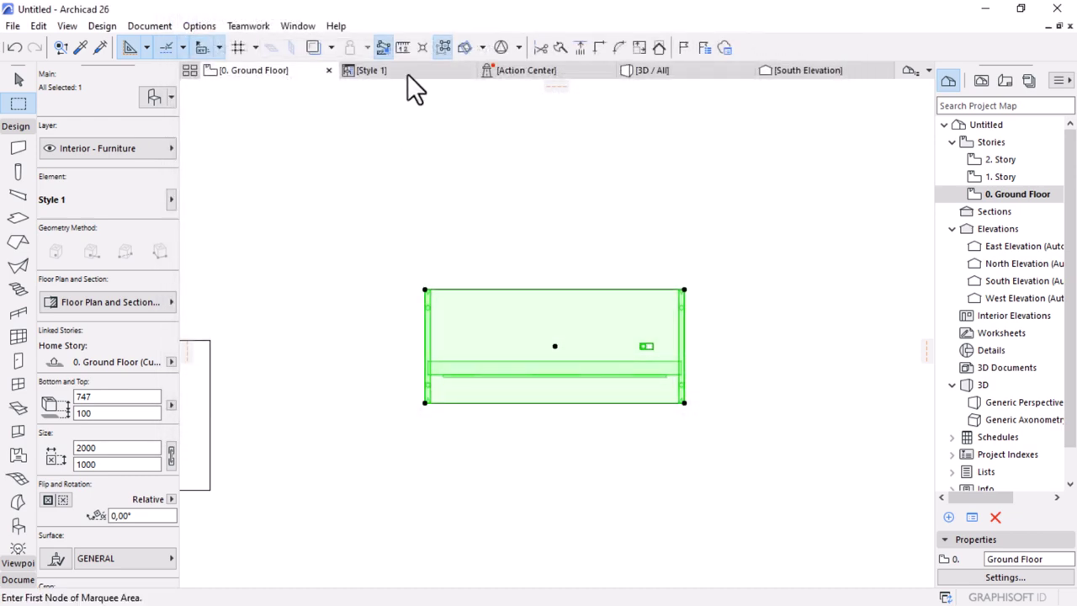
Step: Delete the Pen 4 (penAttribute_4) and Out (penAttribute_2) pen parameters from the Style 1 object
click(408, 72)
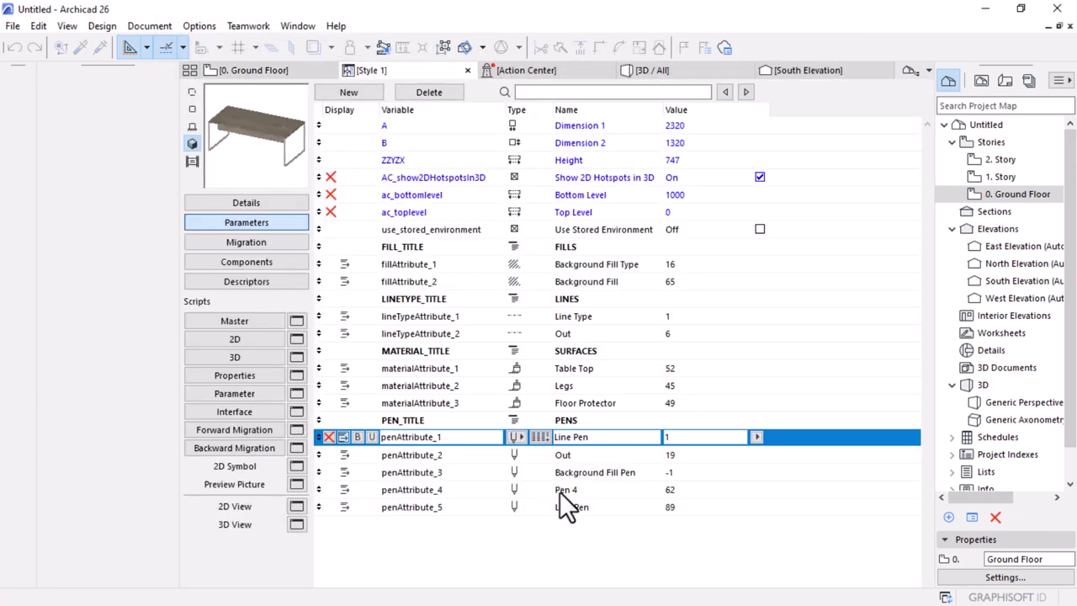
click(563, 494)
click(428, 95)
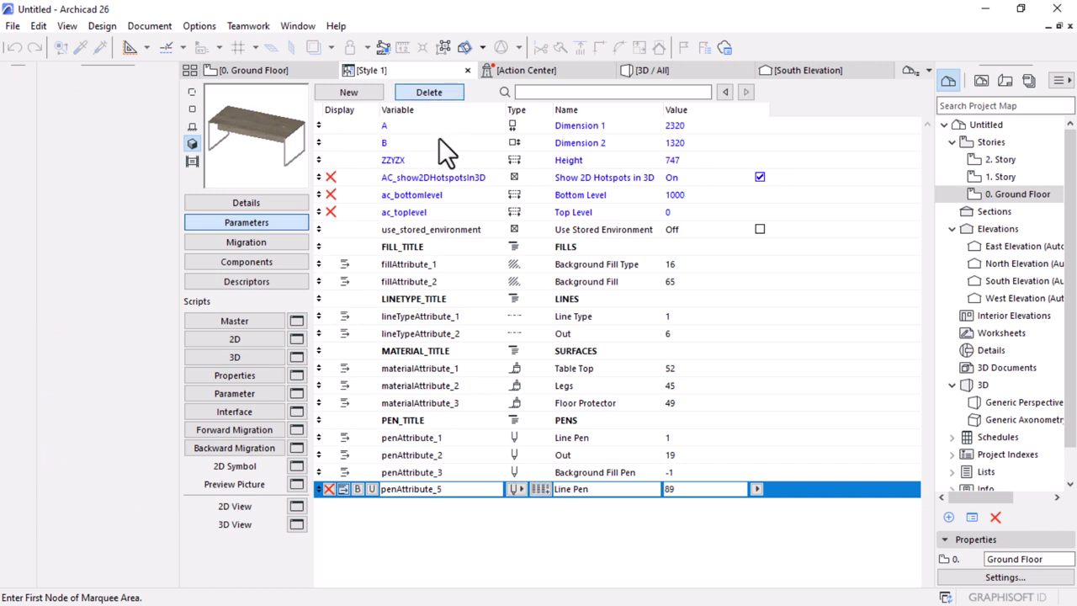
click(575, 454)
click(448, 94)
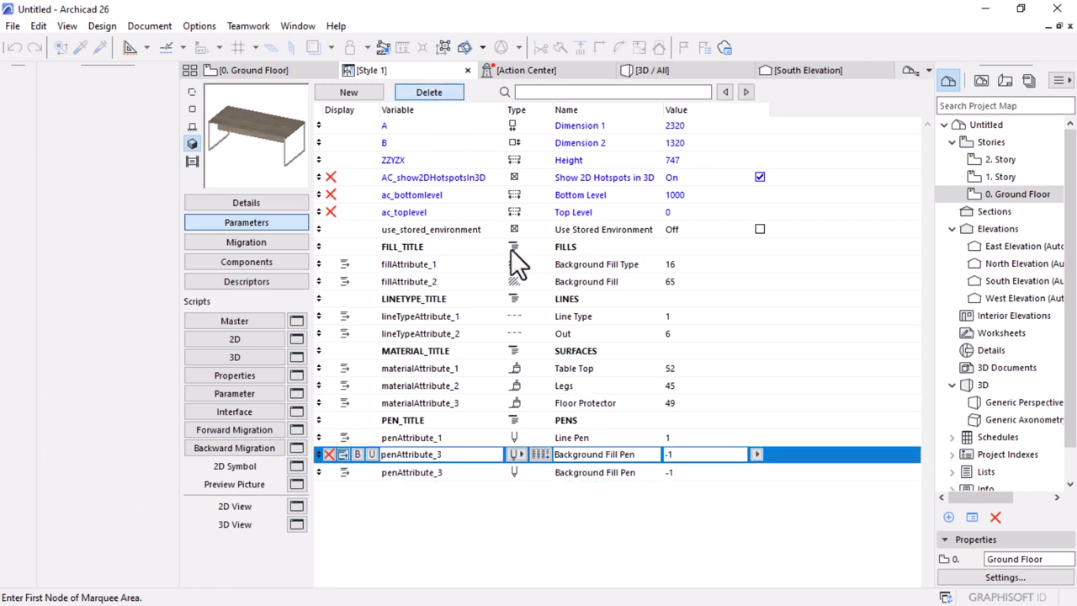
click(565, 437)
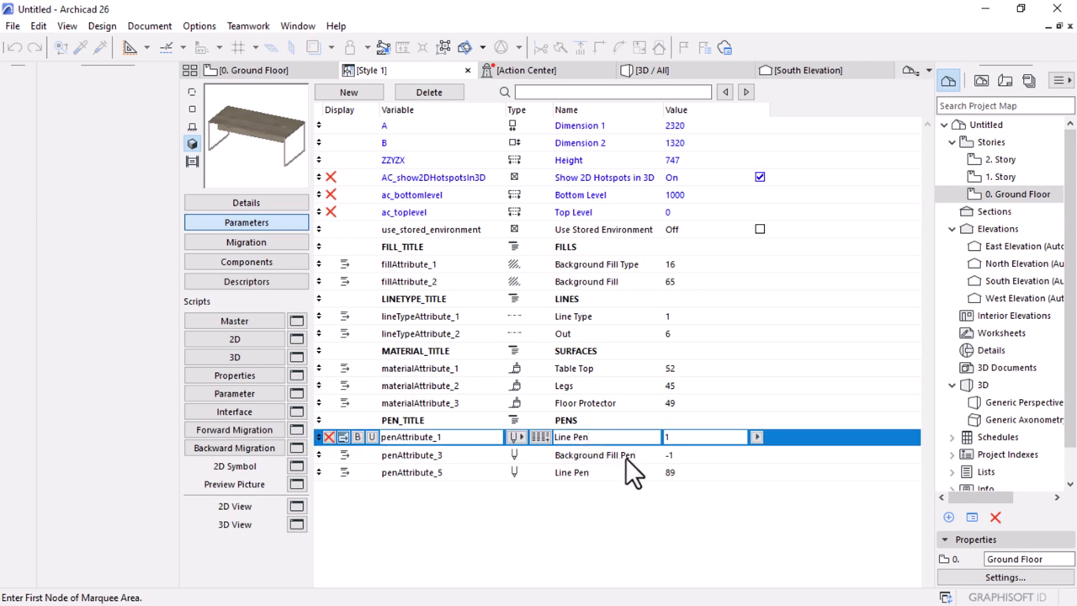
drag(591, 437, 555, 438)
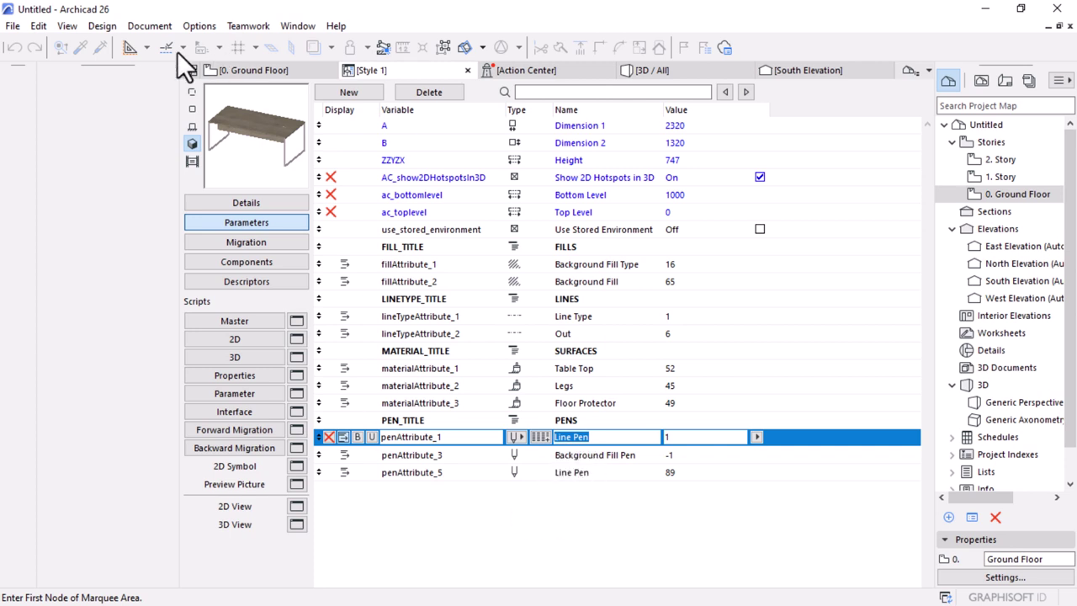
key(ctrl+c)
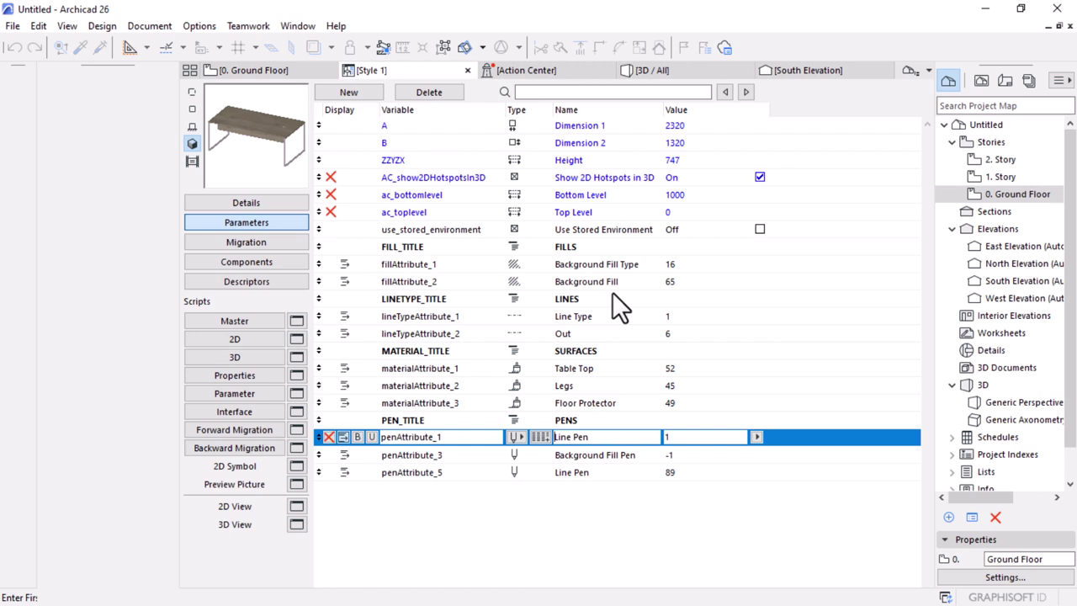
Step: Review the pen parameters in the placed Style 1 desk's custom settings on the ground floor plan
click(260, 69)
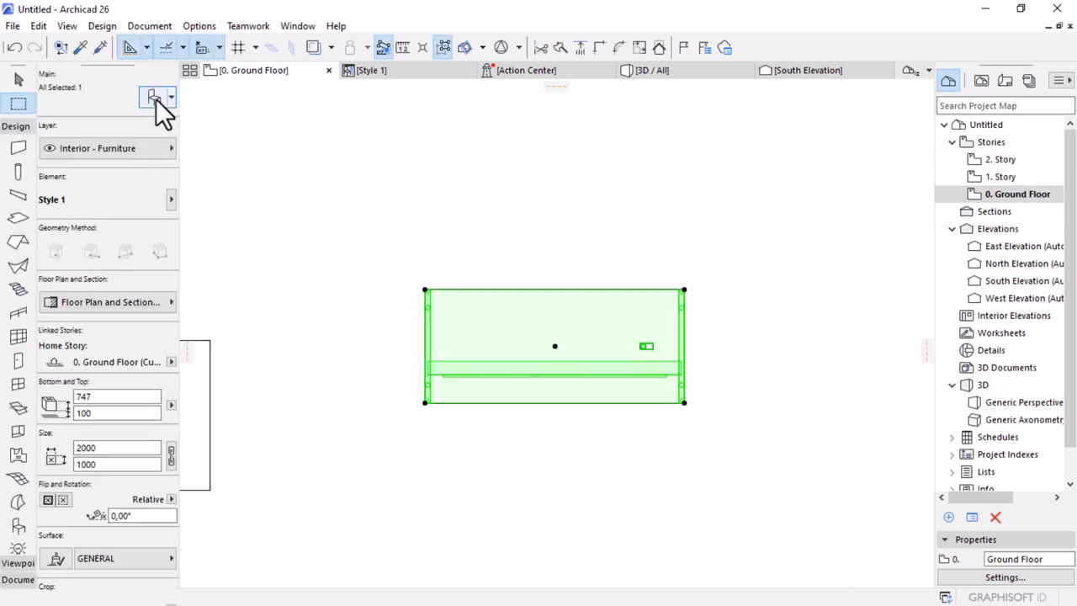
key(ctrl+t)
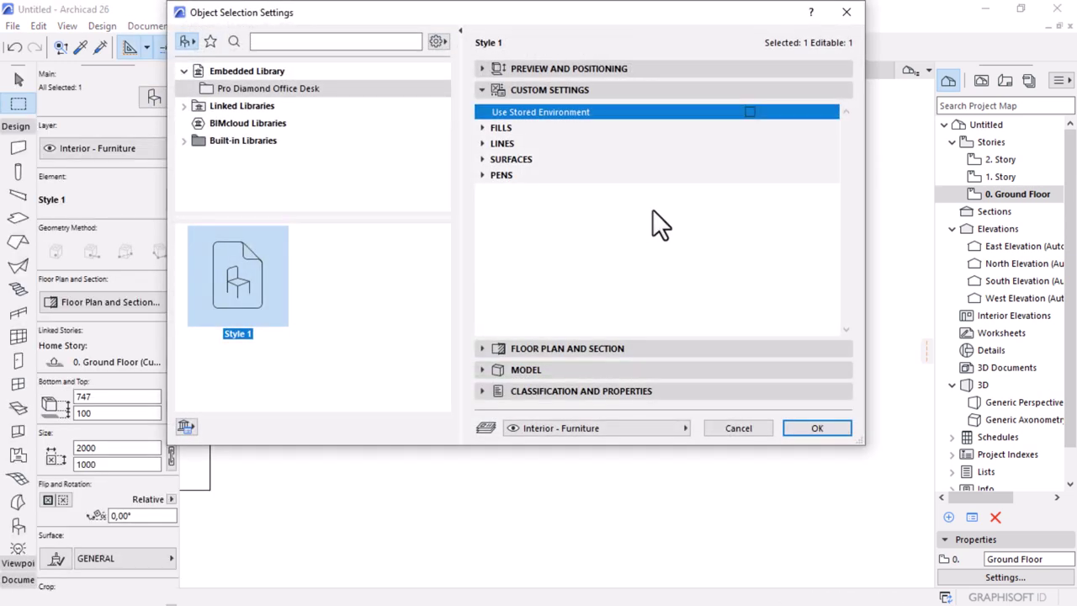
click(484, 176)
click(483, 174)
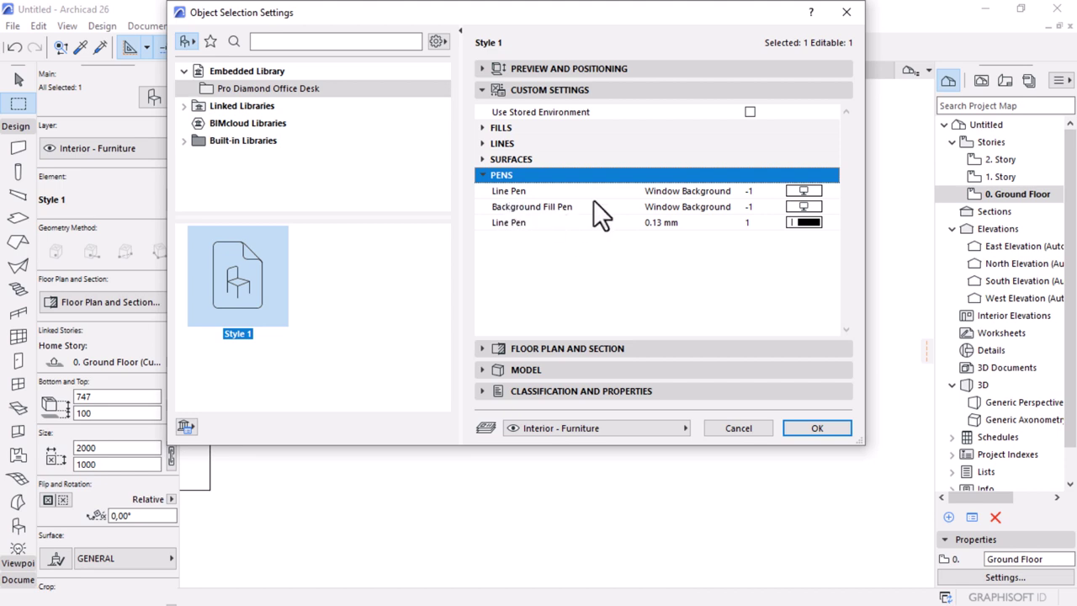
click(488, 195)
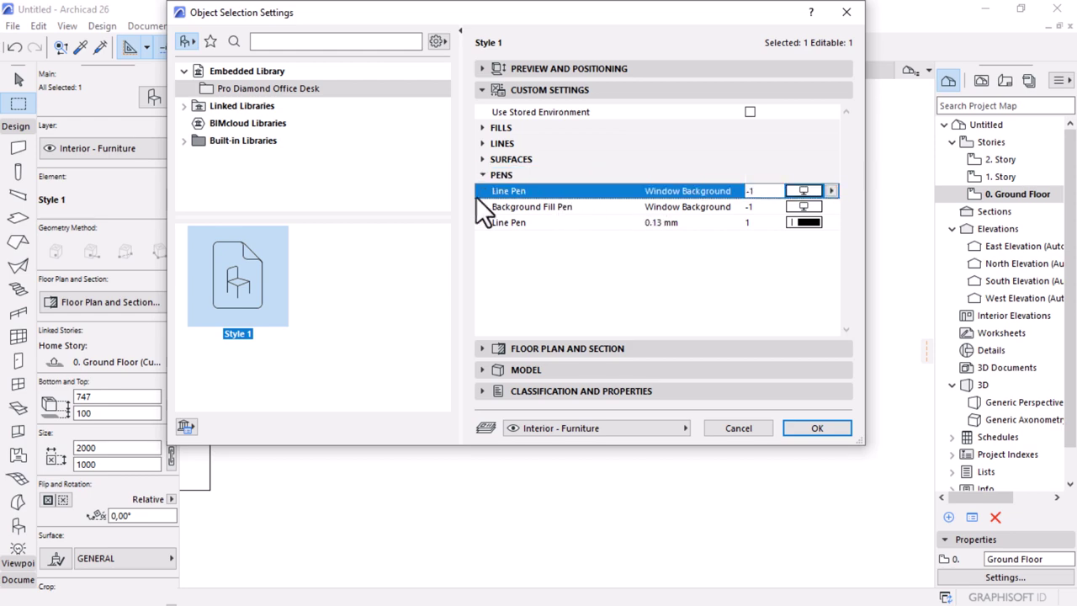
click(807, 427)
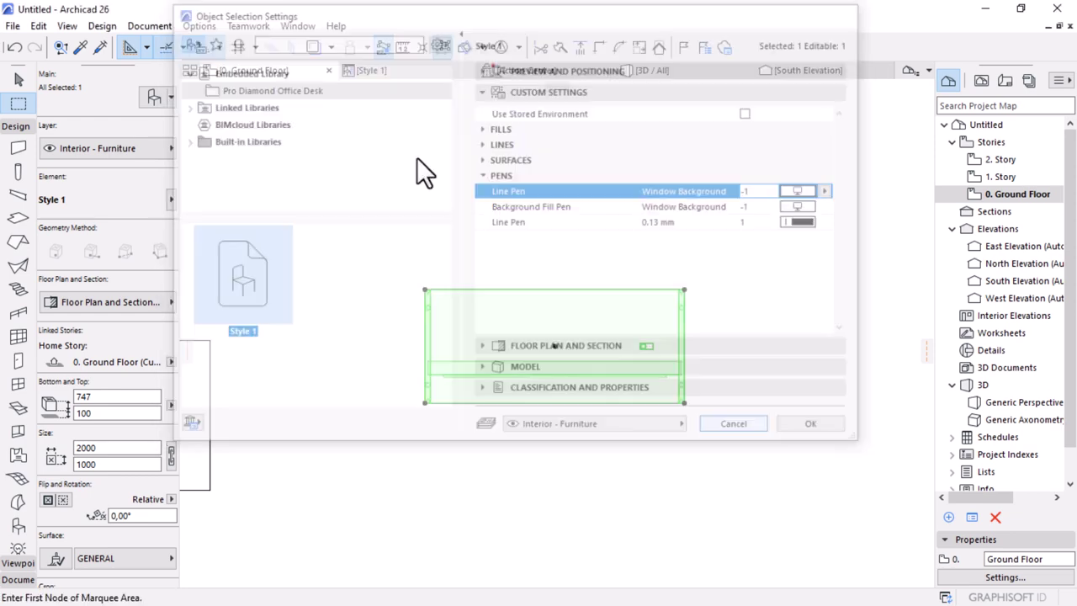
Step: Rename the Style 1 object's penAttribute_1 parameter as Fill Type Pen and penAttribute_5 as Contour Pen
key(ctrl+shift+o)
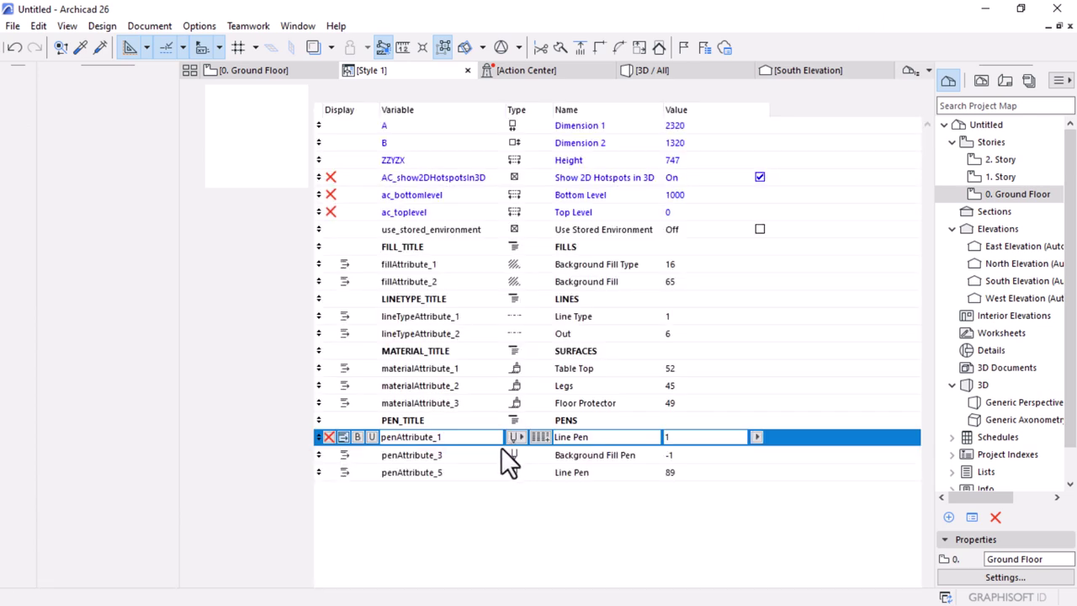
drag(595, 436, 555, 436)
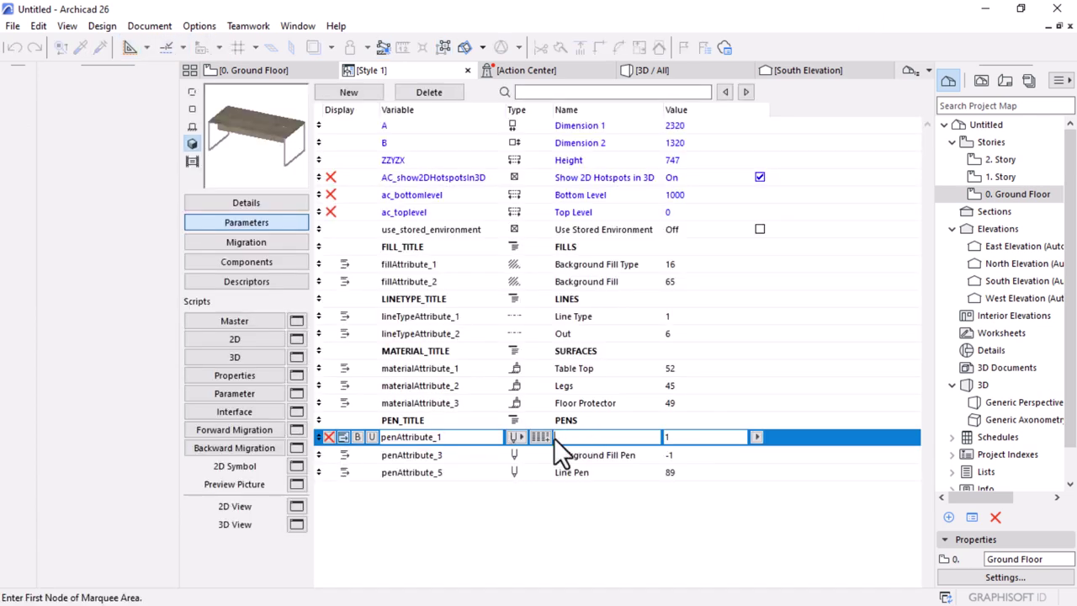
text(Fill Type Pen)
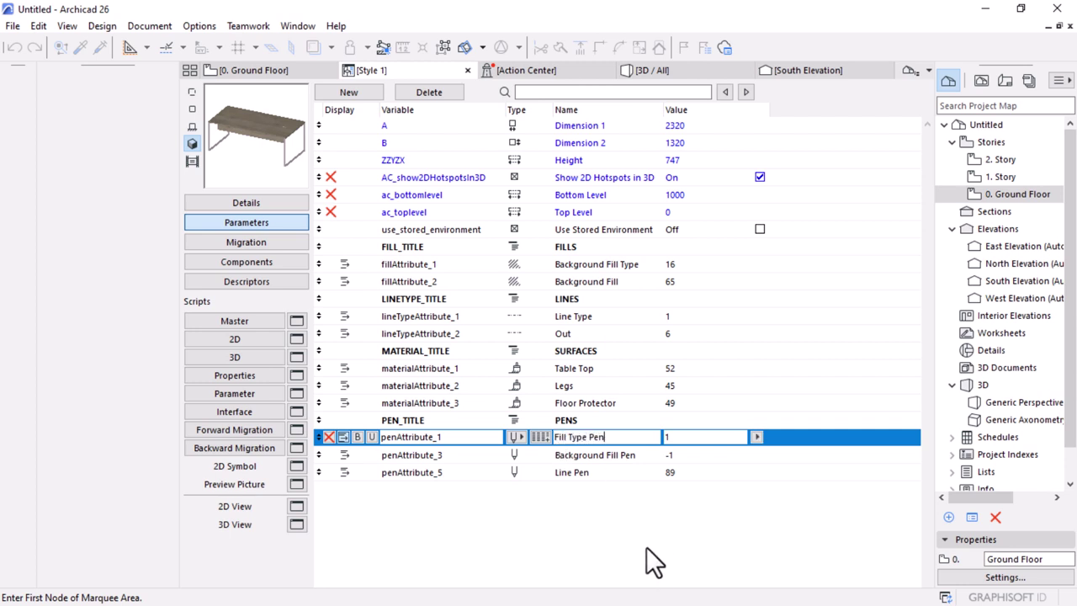
click(573, 471)
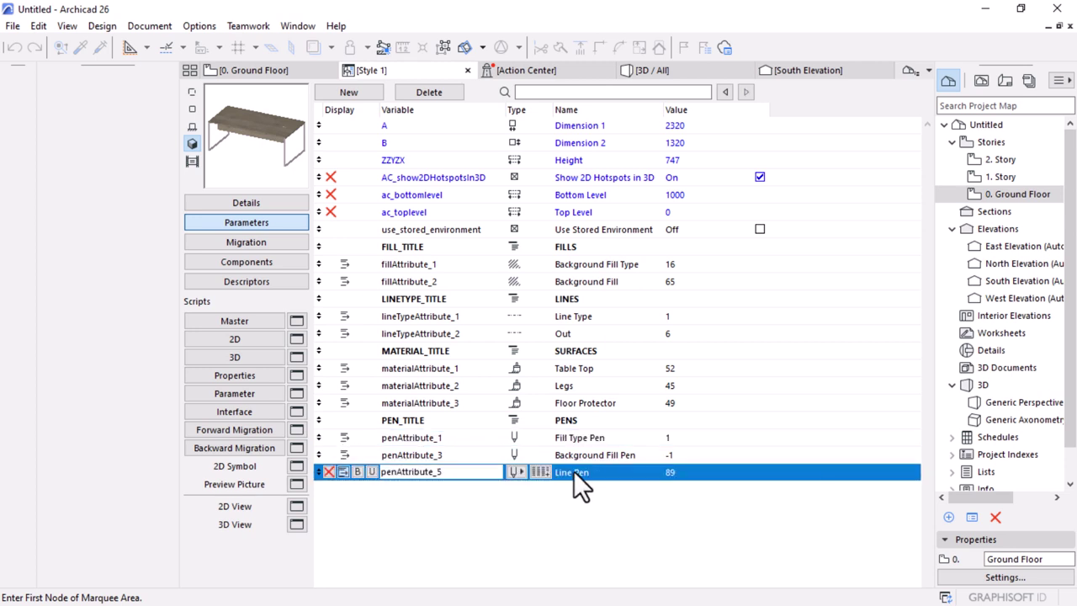
drag(600, 473, 439, 476)
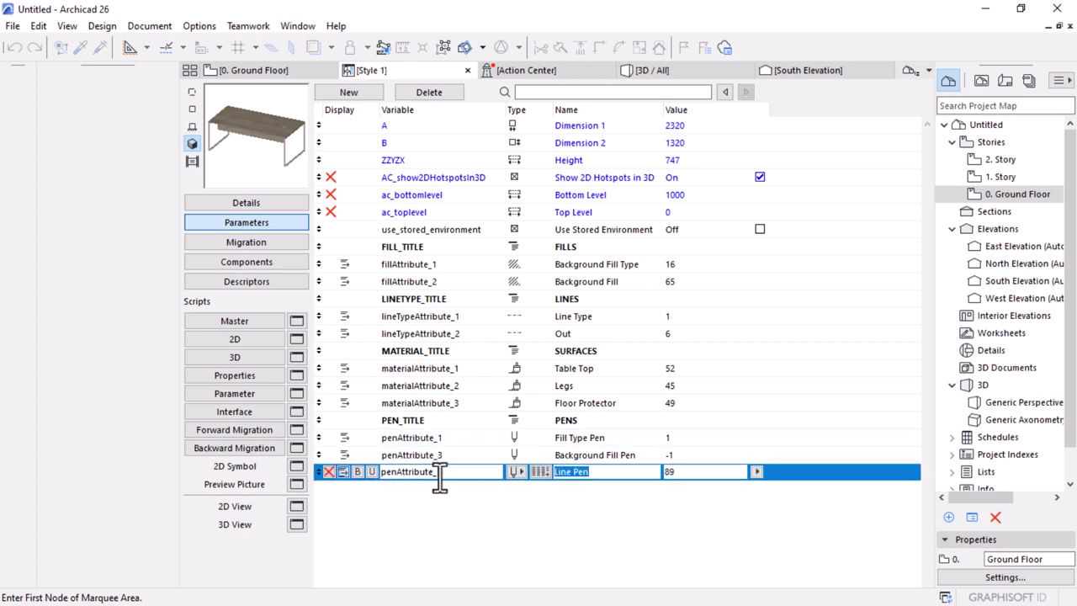
text(Contour Pen)
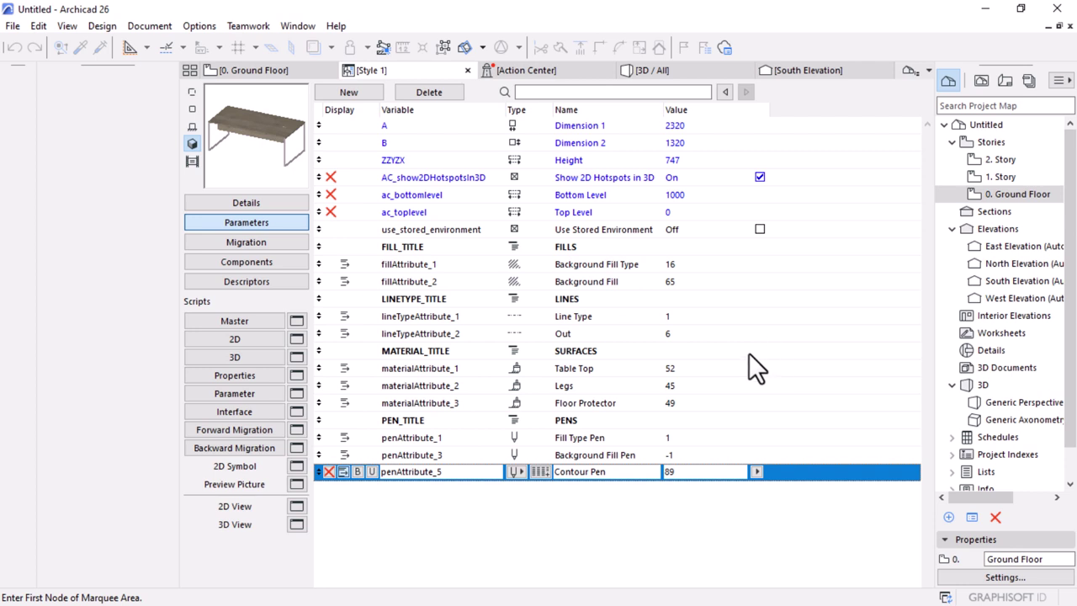
Step: Delete the Use Stored Environment (use_stored_environment) parameter from the Style 1 object
click(424, 178)
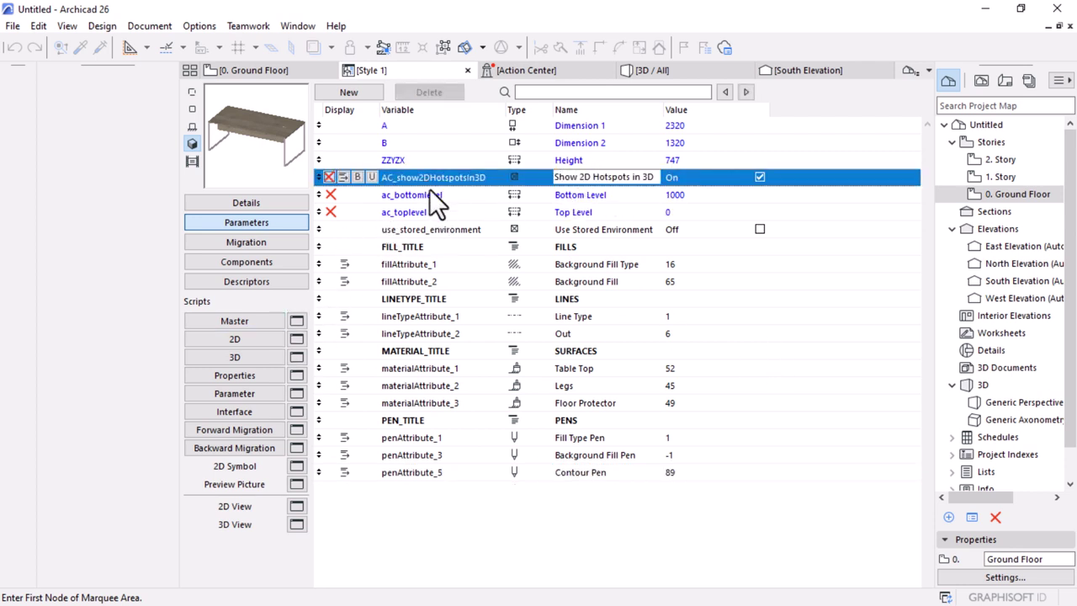
click(599, 233)
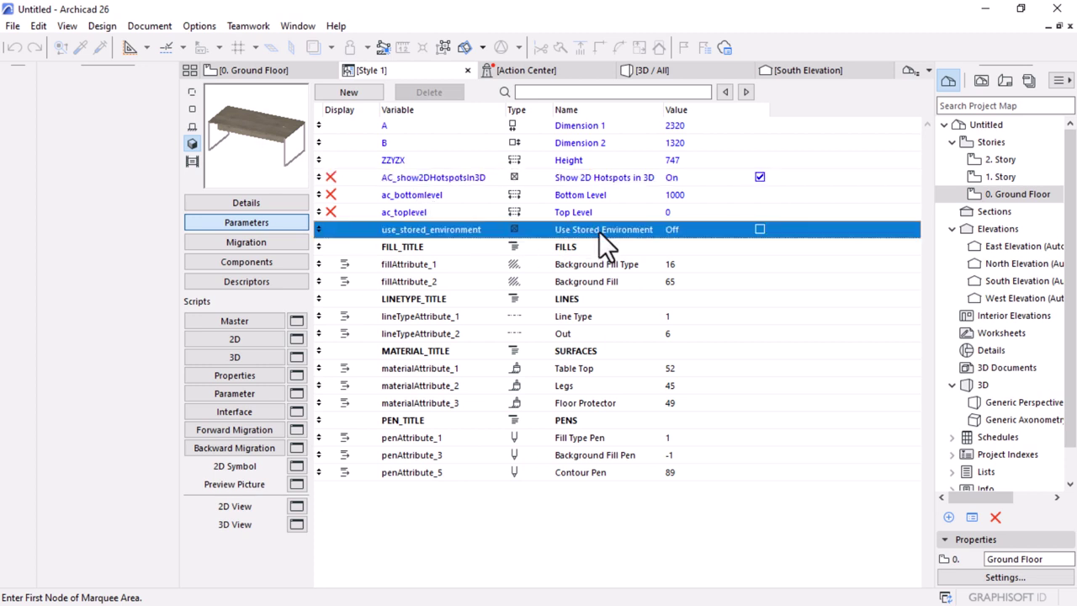
click(429, 93)
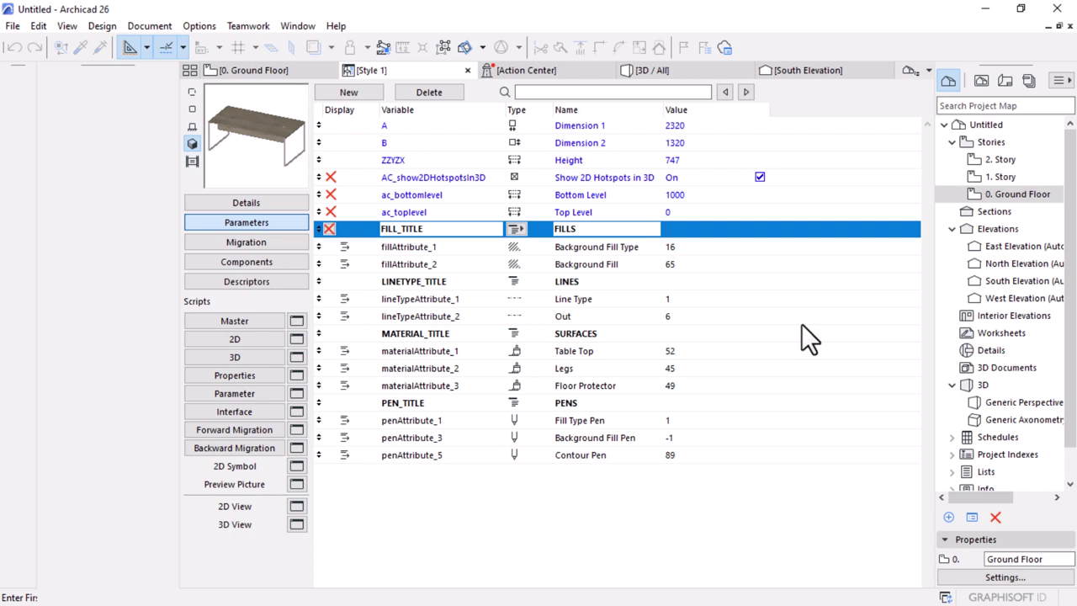
Step: Set the Background Fill Pen of the placed Style 1 desk on the ground floor plan to orange pen 3
click(231, 71)
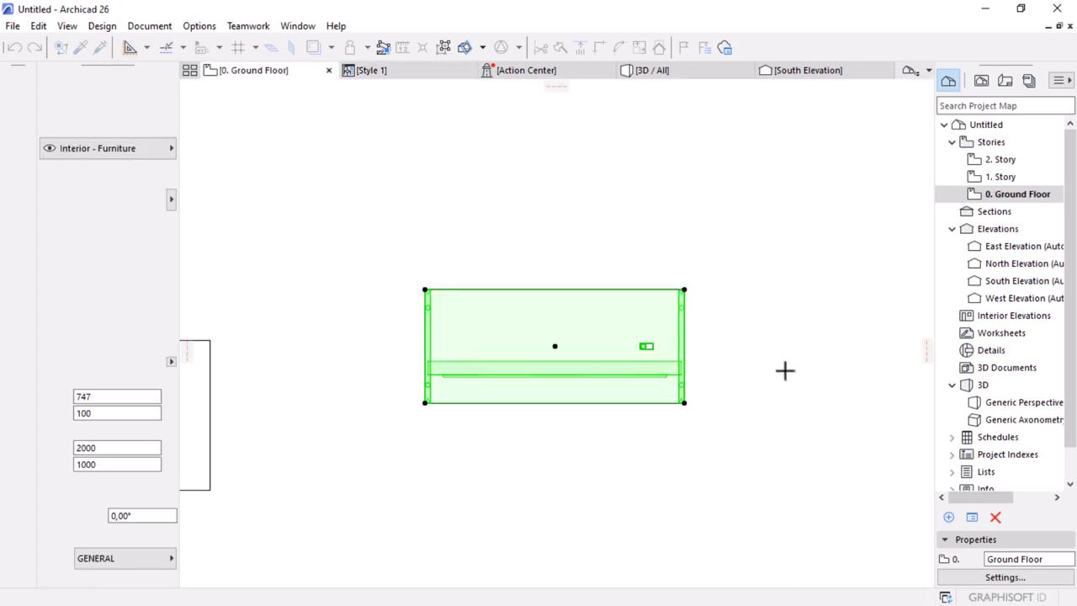
key(Escape)
scroll(784, 387, down, 3)
scroll(766, 432, up, 2)
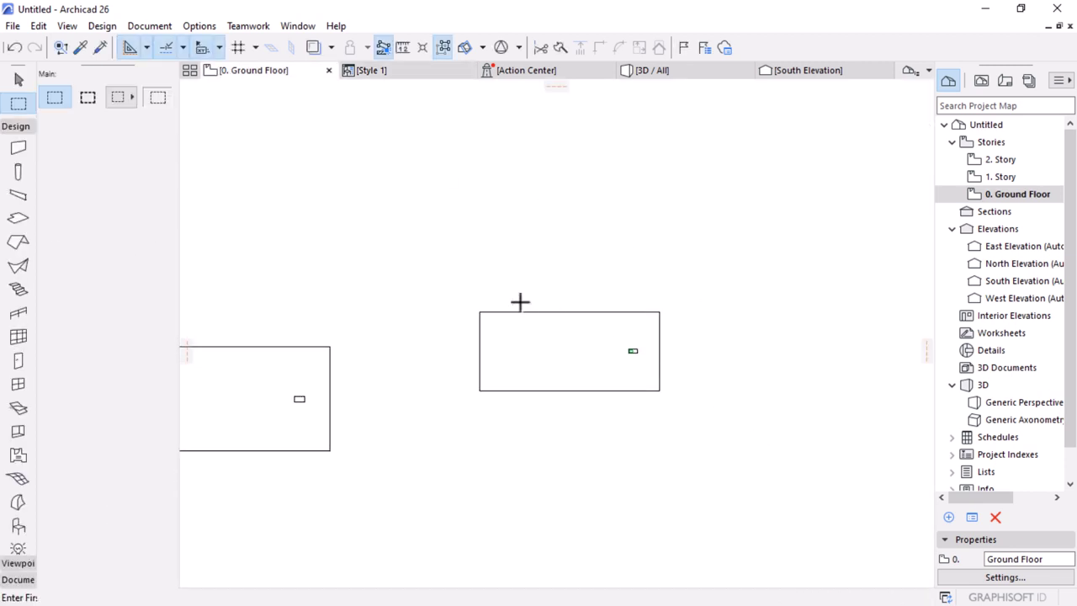
click(19, 80)
click(599, 356)
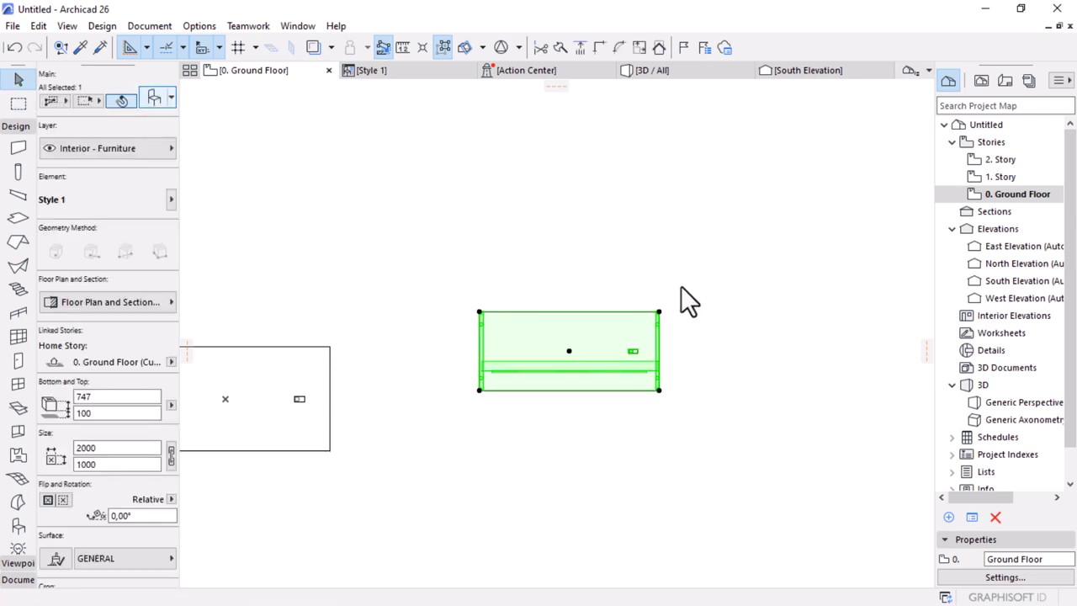
key(ctrl+t)
click(485, 160)
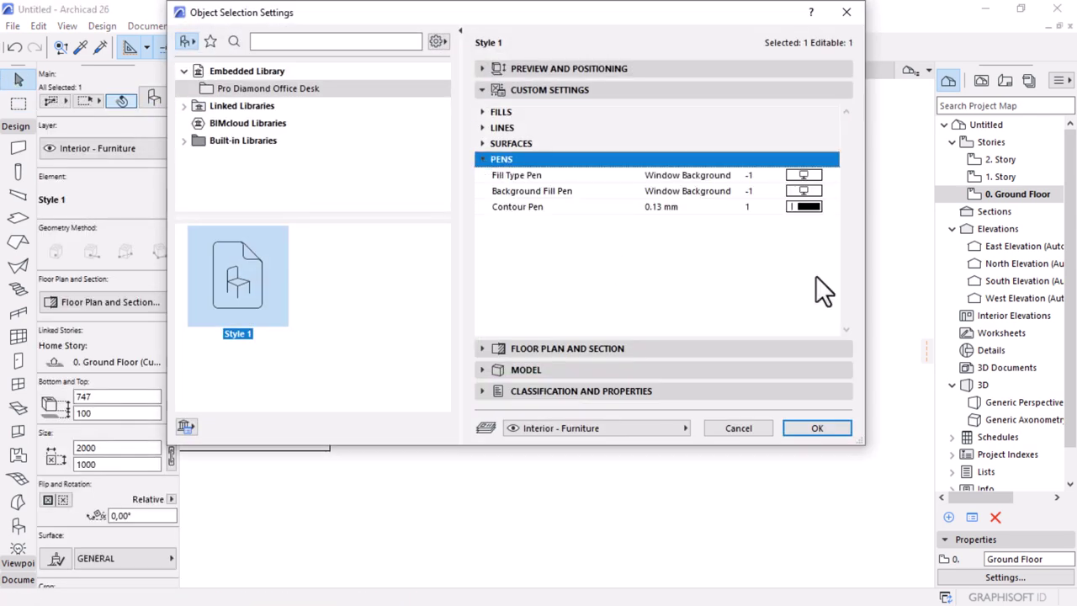
click(484, 127)
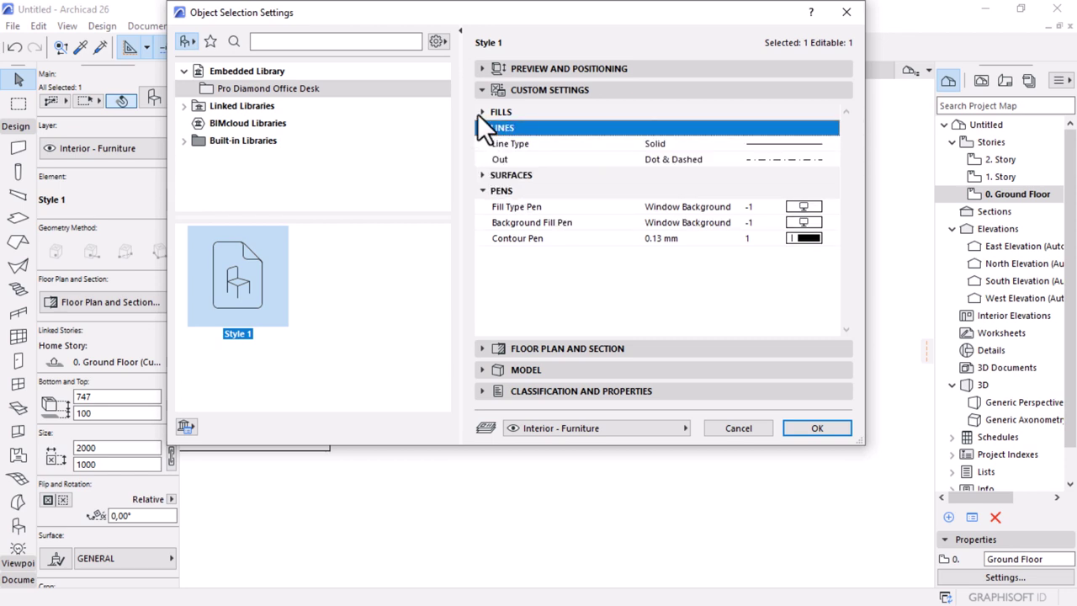
click(802, 223)
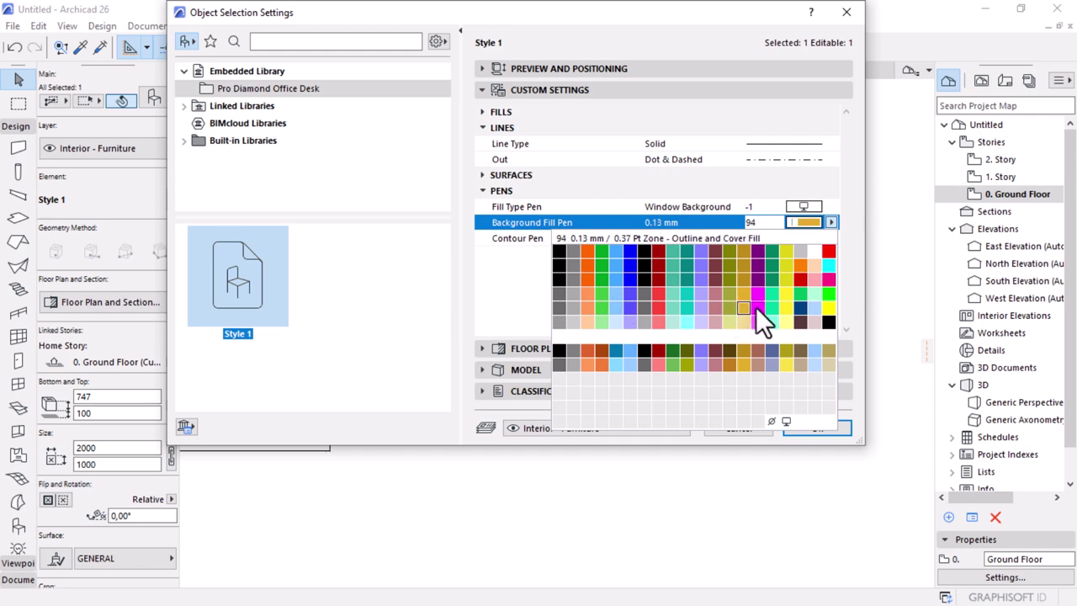
click(586, 254)
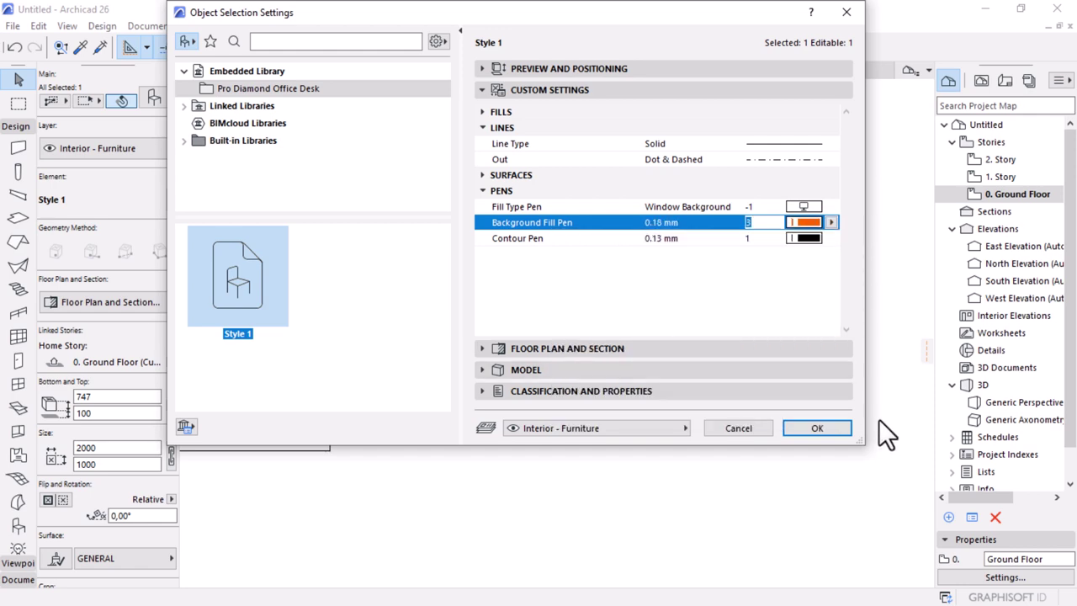
click(812, 429)
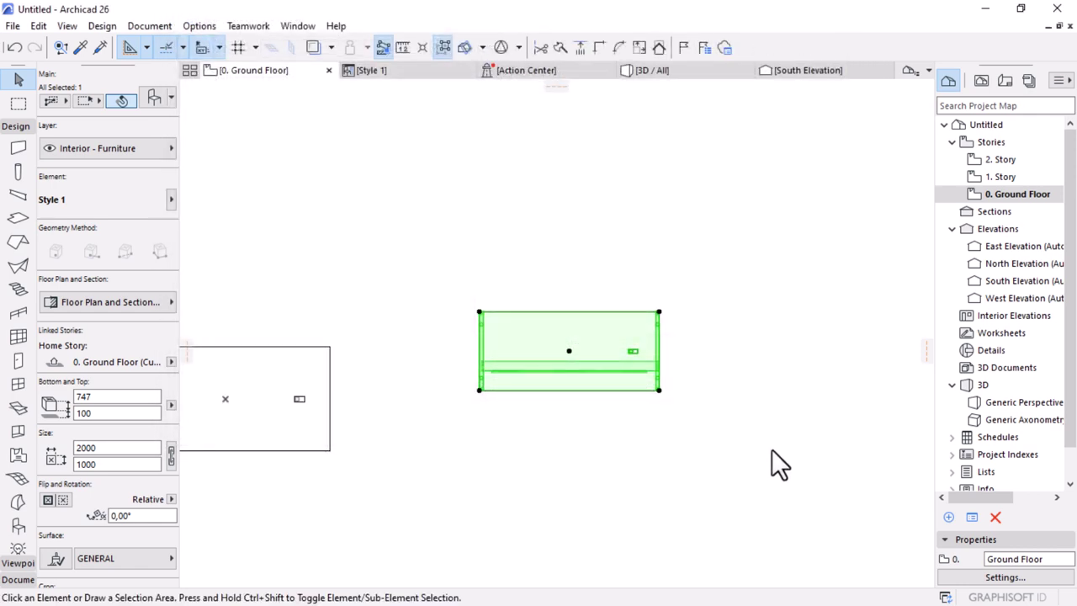
click(794, 488)
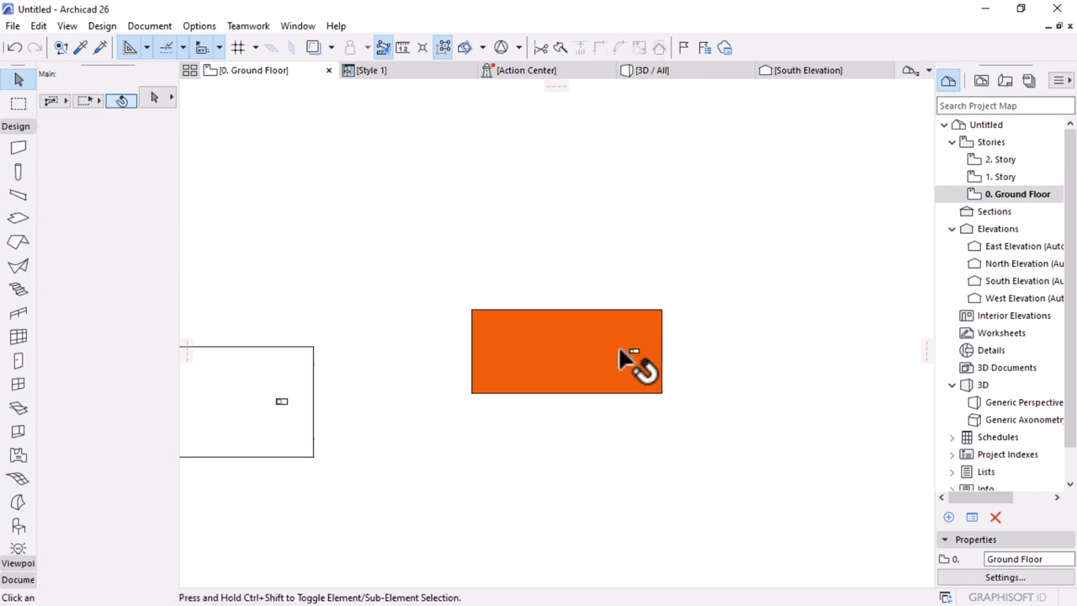
Step: Examine the placed desk's fill on the floor plan, and show only the desk in 3D to inspect its edges and surfaces
scroll(589, 365, up, 4)
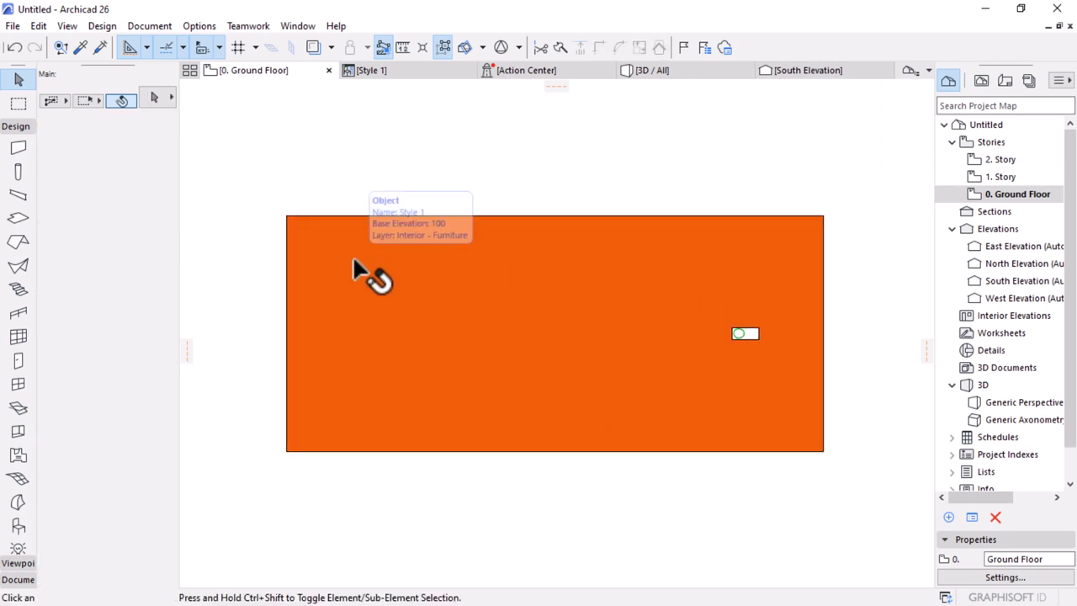
scroll(457, 283, up, 1)
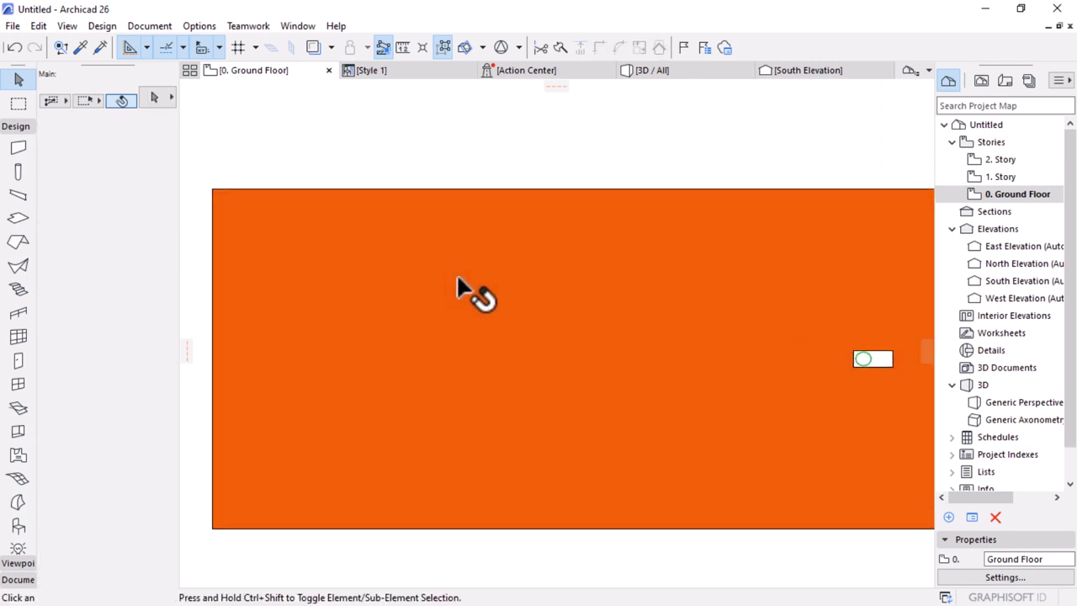
scroll(471, 290, down, 2)
scroll(709, 312, down, 1)
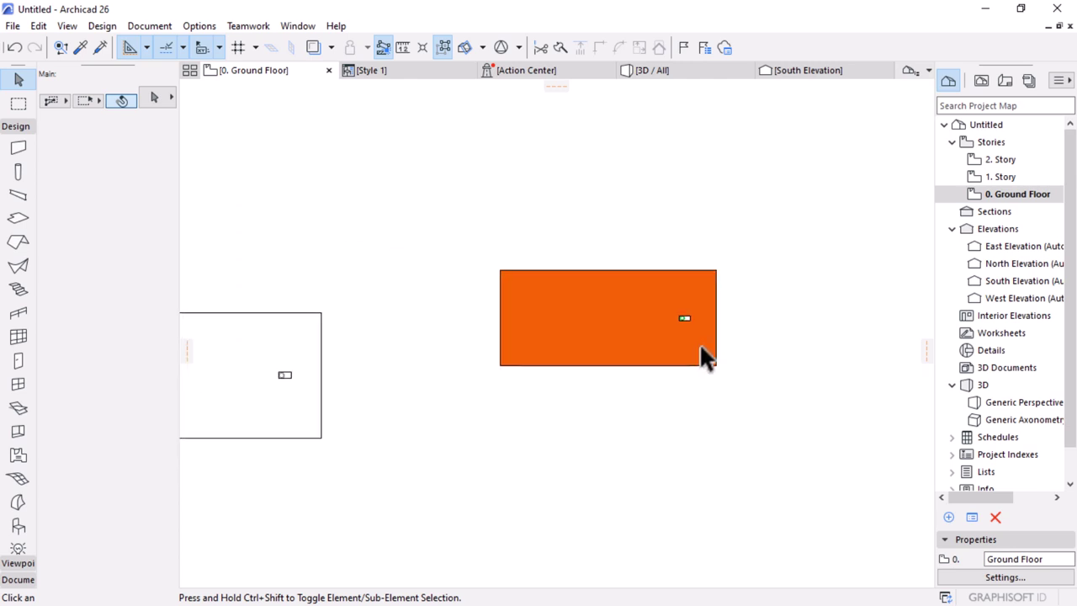
scroll(673, 278, up, 2)
click(618, 357)
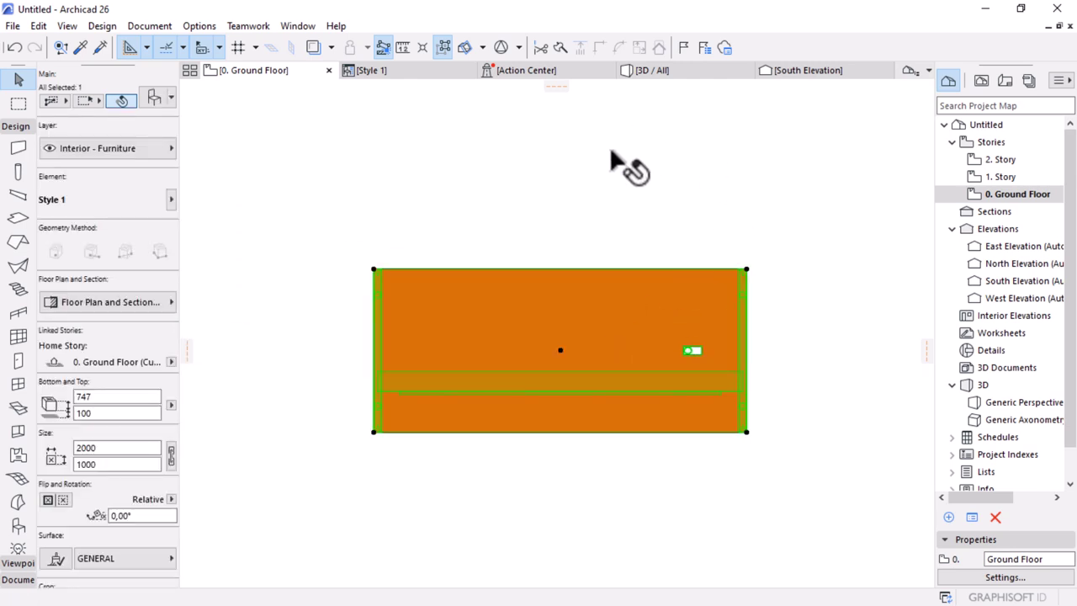
key(F3)
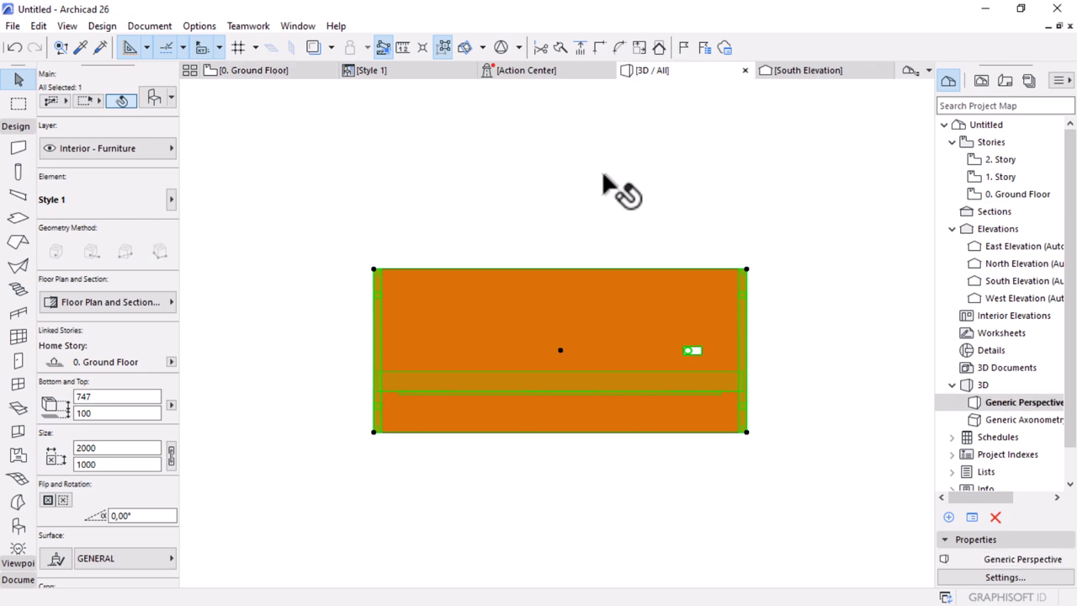
key(F5)
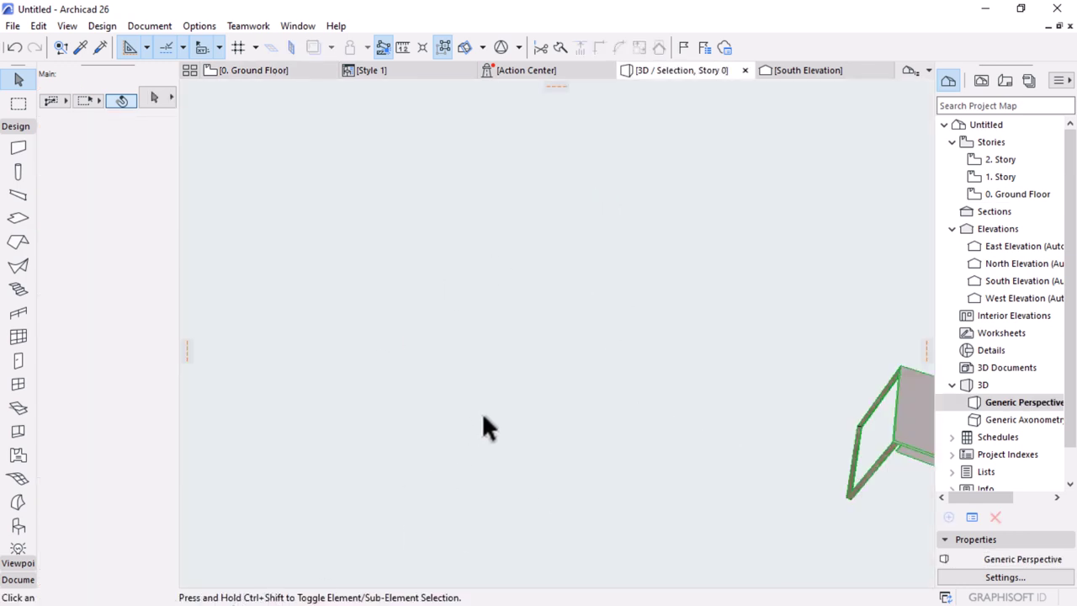
scroll(728, 428, up, 5)
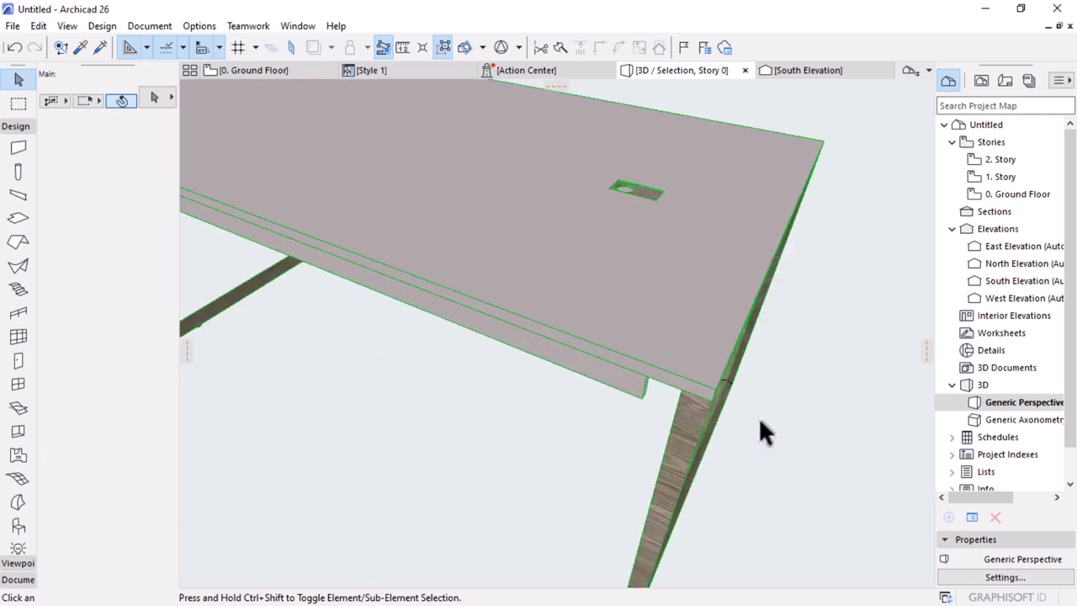
scroll(757, 417, down, 5)
shift+middle_drag(776, 449, 616, 370)
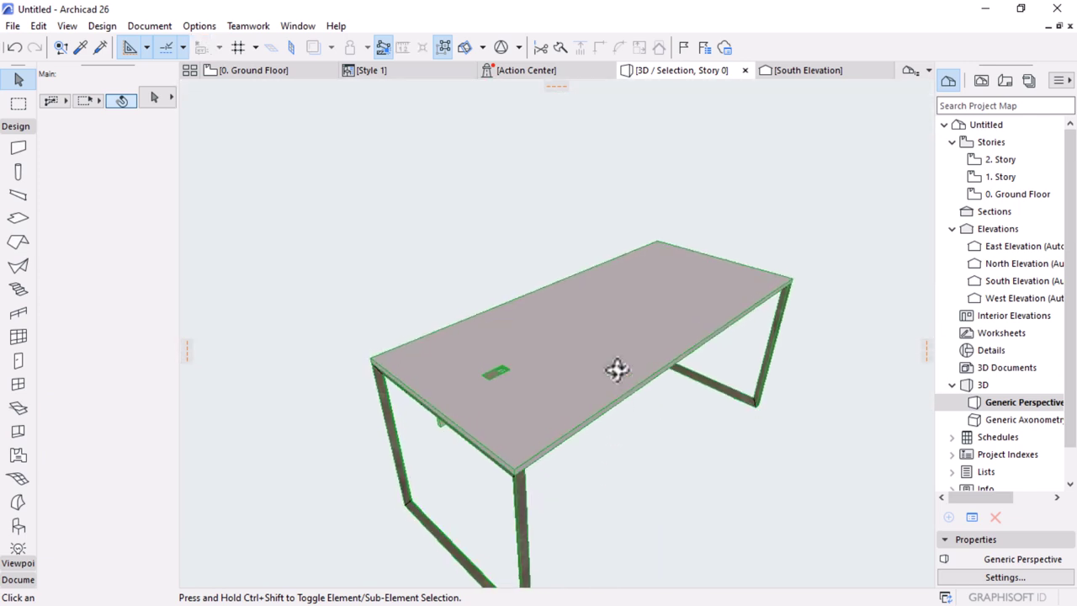
Step: Override the placed Style 1 desk's object pens in its floor plan symbol and set the Symbol Line Pen to 1
click(621, 357)
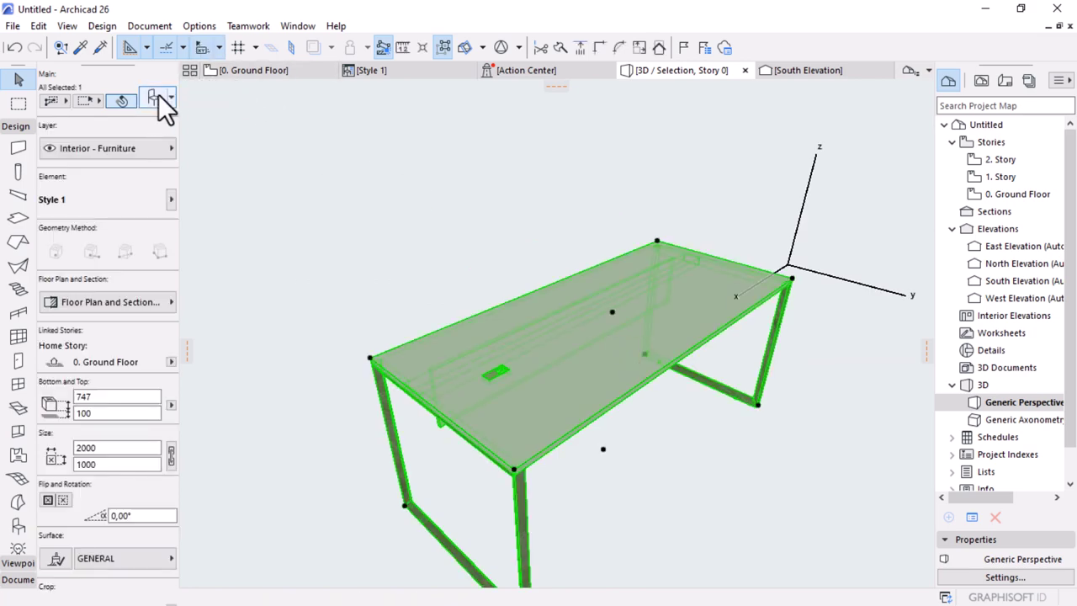
key(ctrl+t)
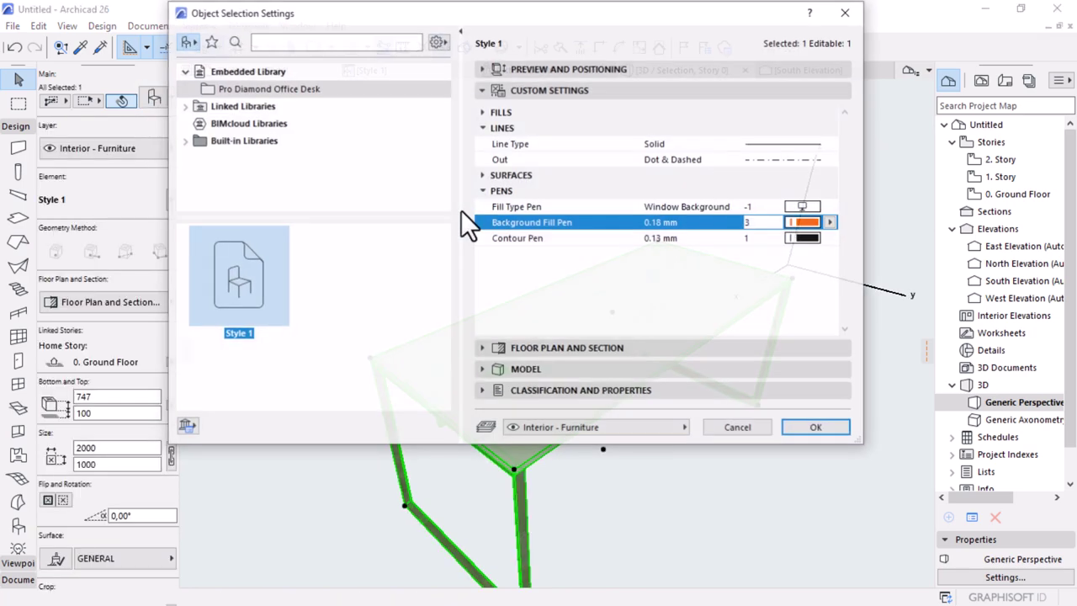
key(Escape)
click(133, 308)
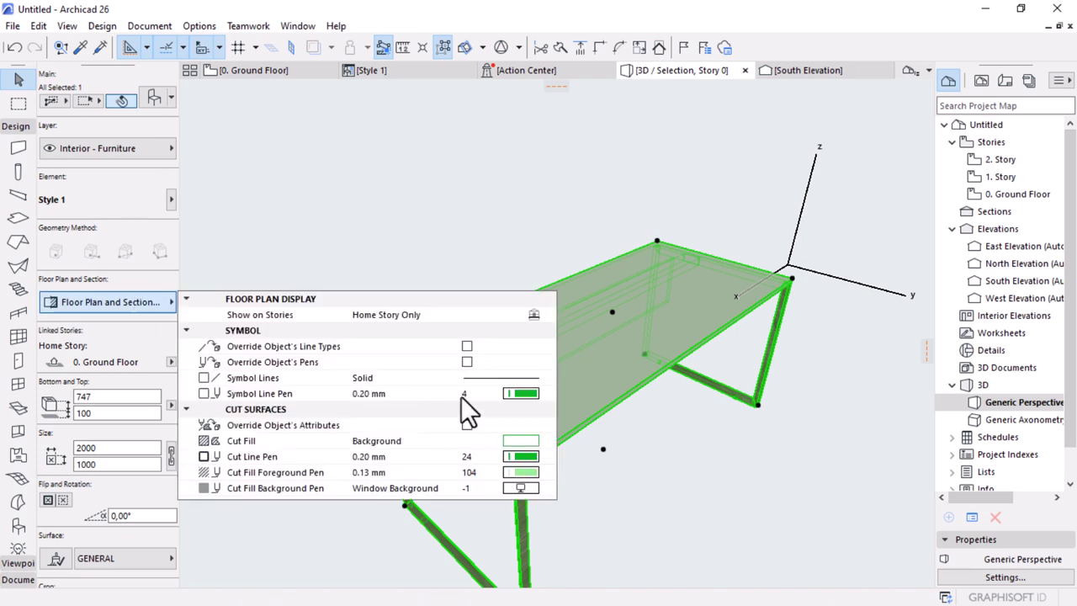
click(467, 363)
click(520, 395)
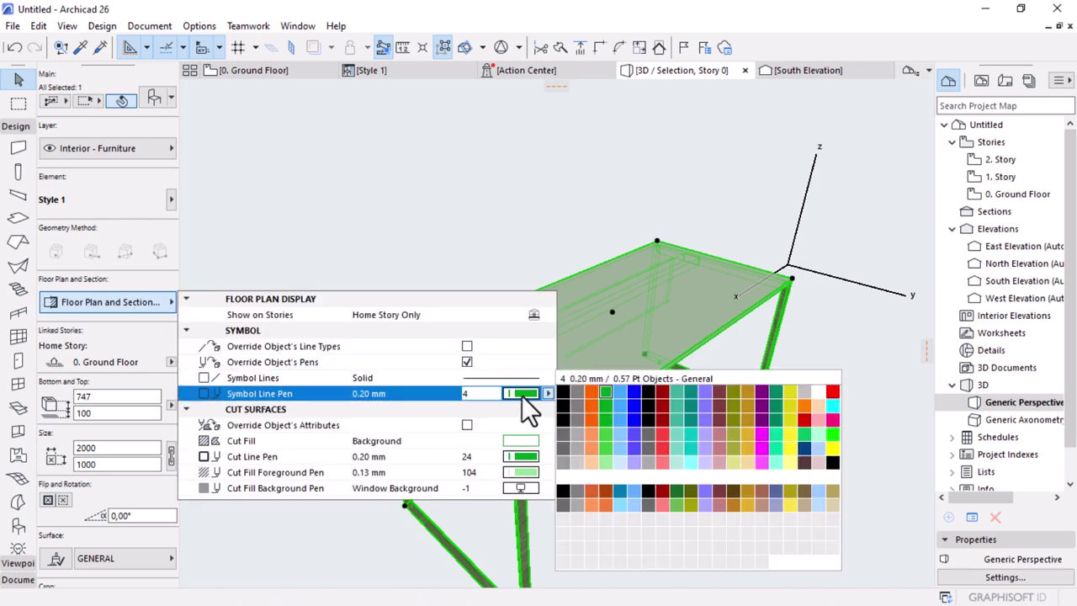
click(479, 392)
key(BackSpace)
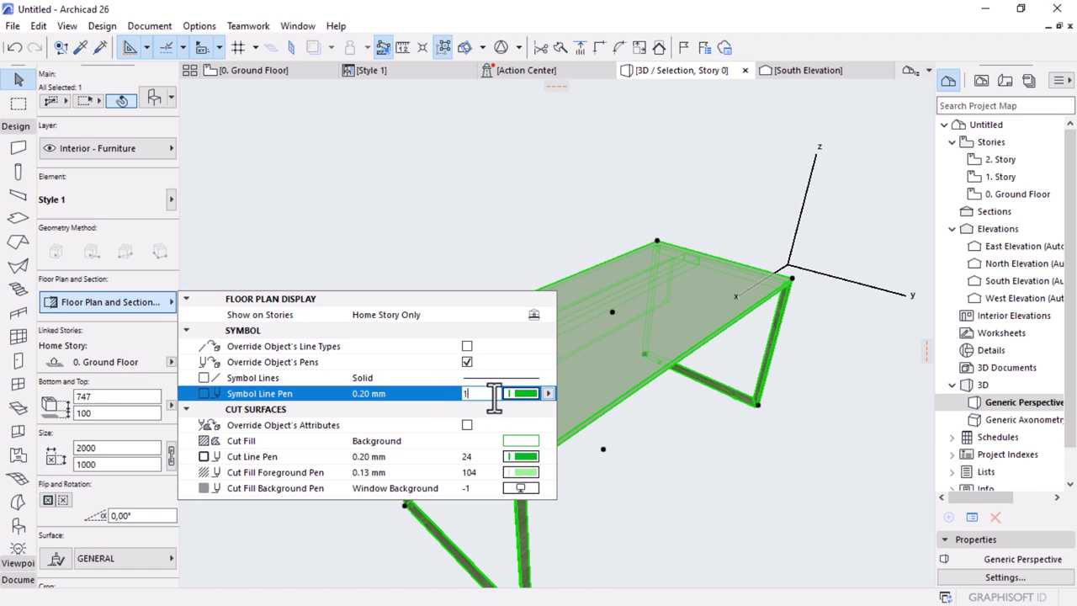
text(1)
key(Return)
click(400, 350)
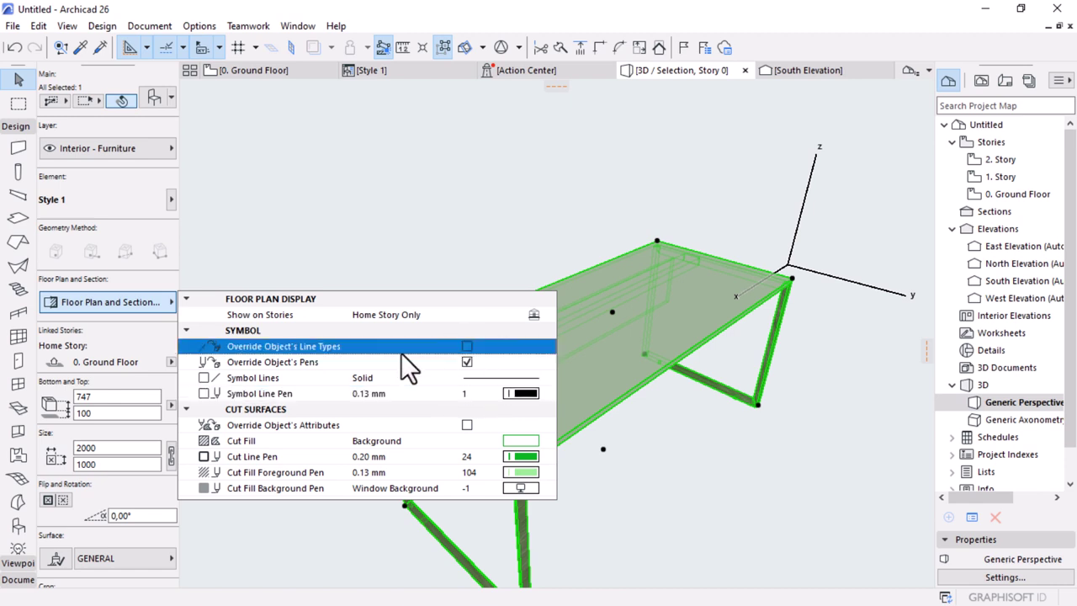
click(754, 475)
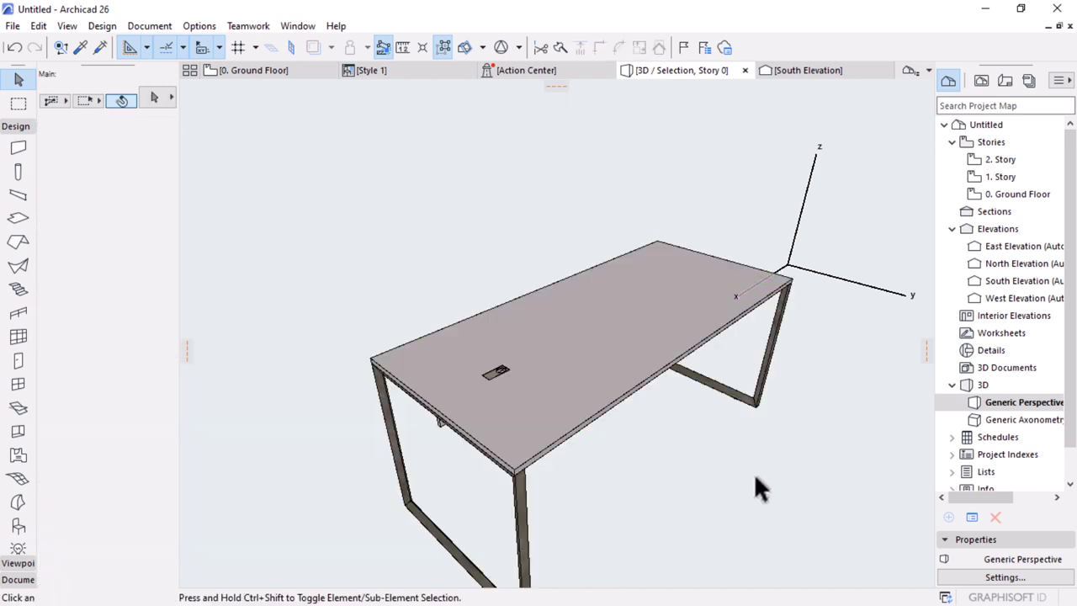
Step: Set the placed desk's Table Top surface to Wood - Oak Light and its Legs surface to Metal - Aluminium
shift+middle_drag(754, 476, 468, 409)
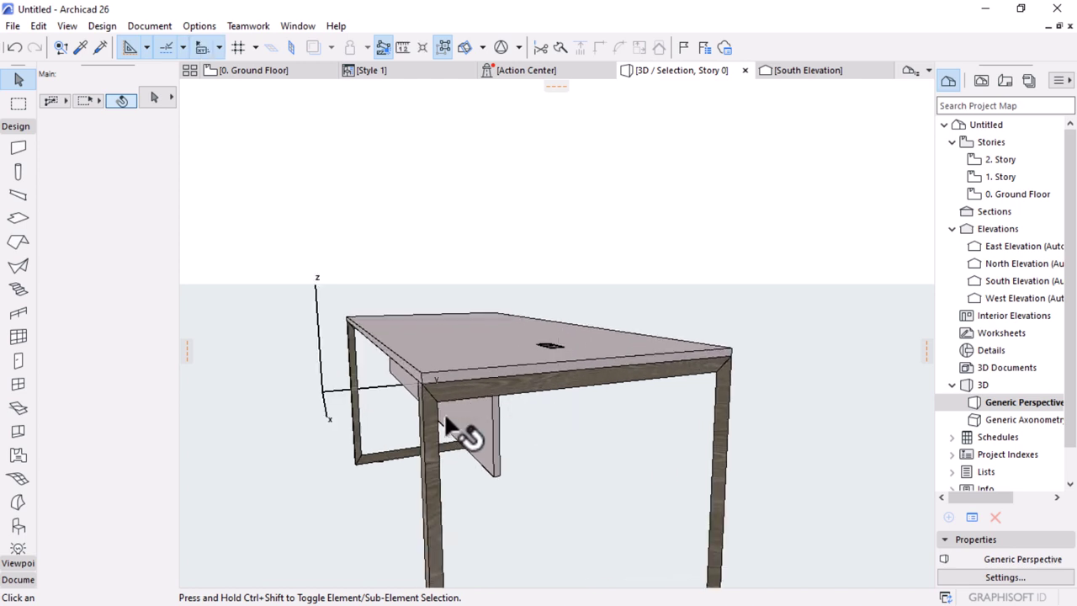
click(429, 474)
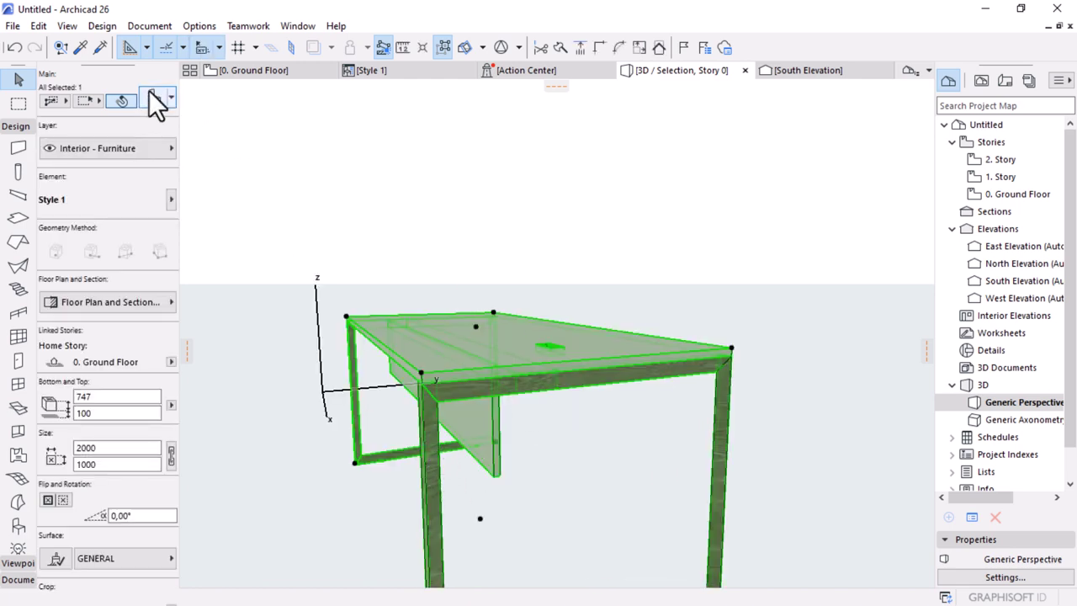
key(ctrl+t)
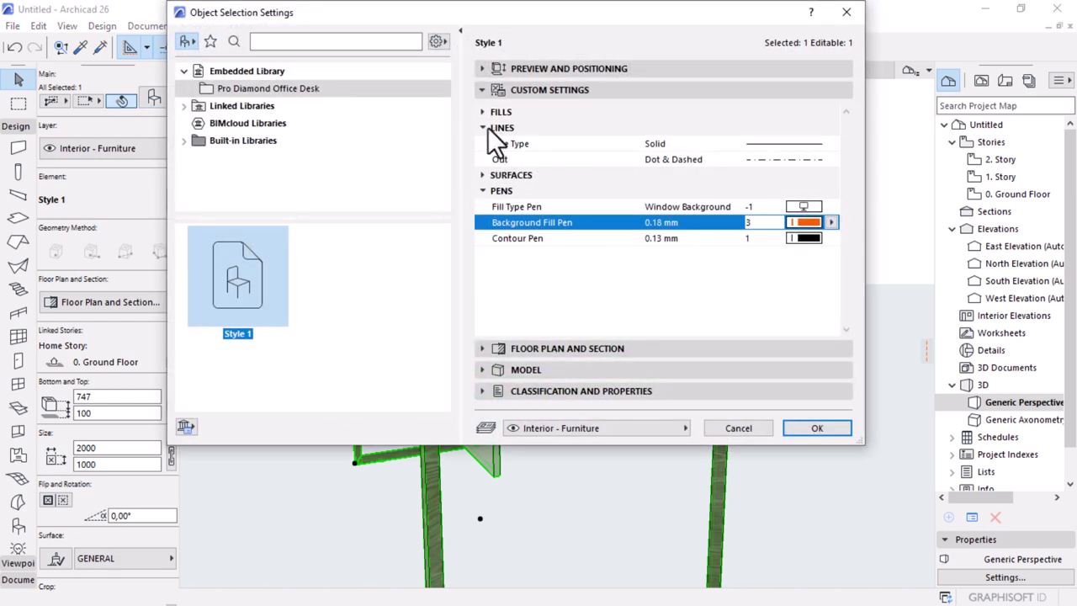
click(483, 176)
click(806, 190)
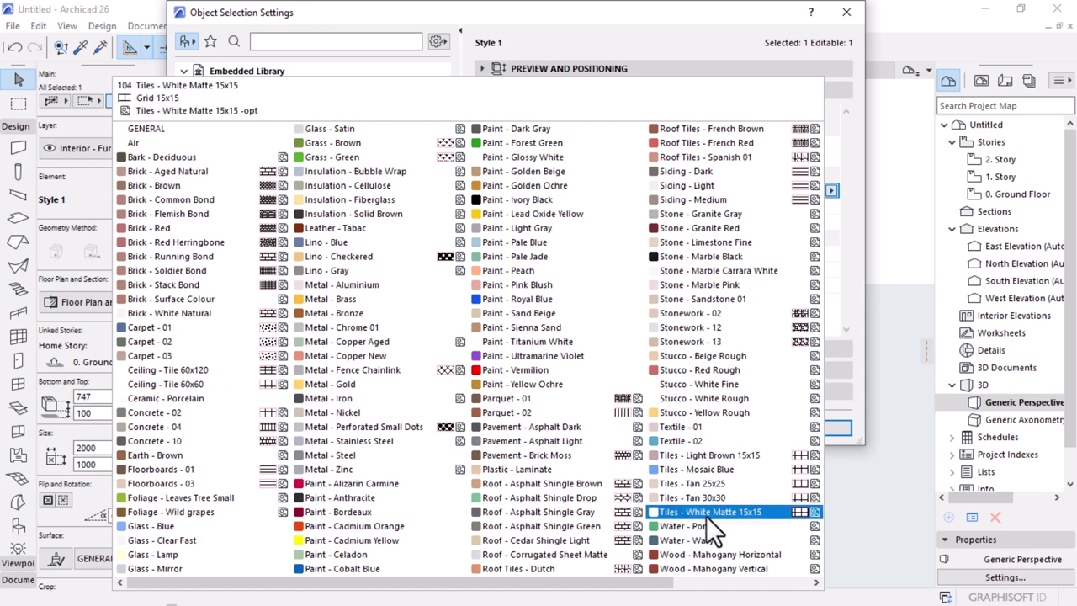
scroll(668, 324, down, 3)
click(710, 131)
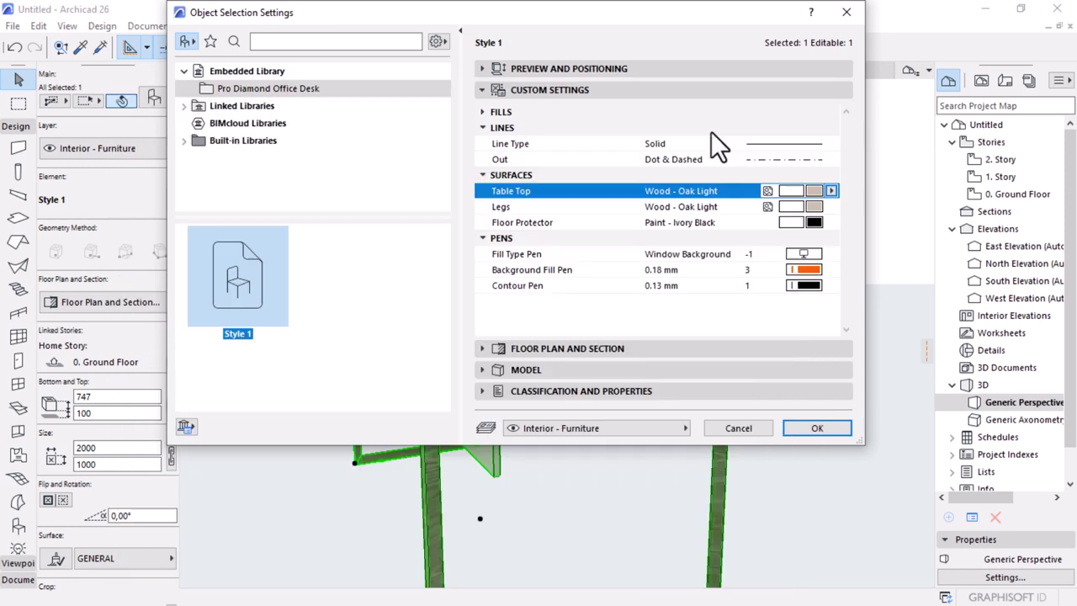
click(812, 207)
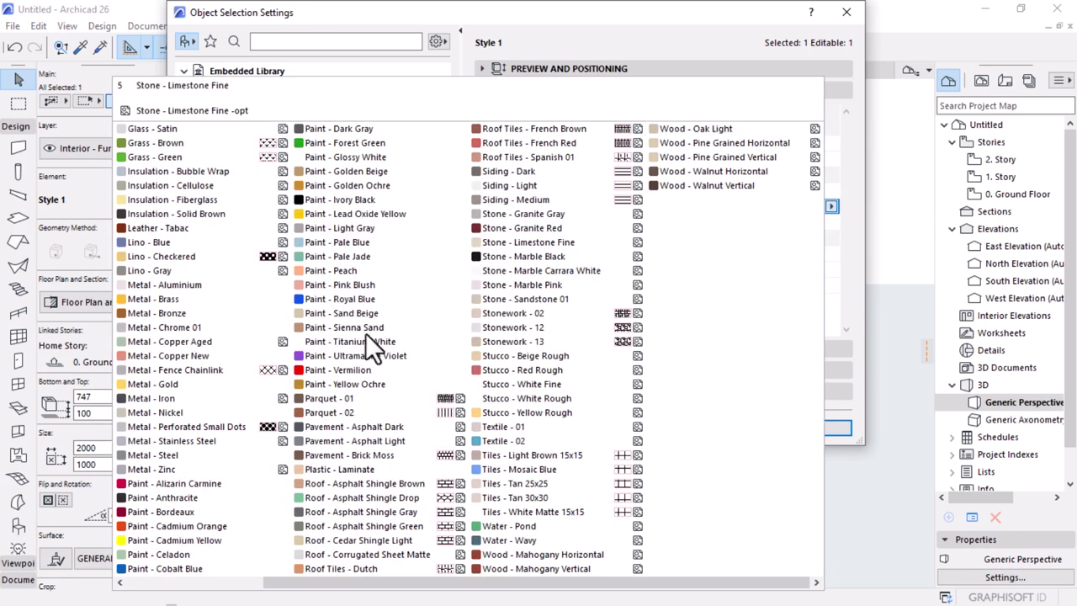
click(187, 287)
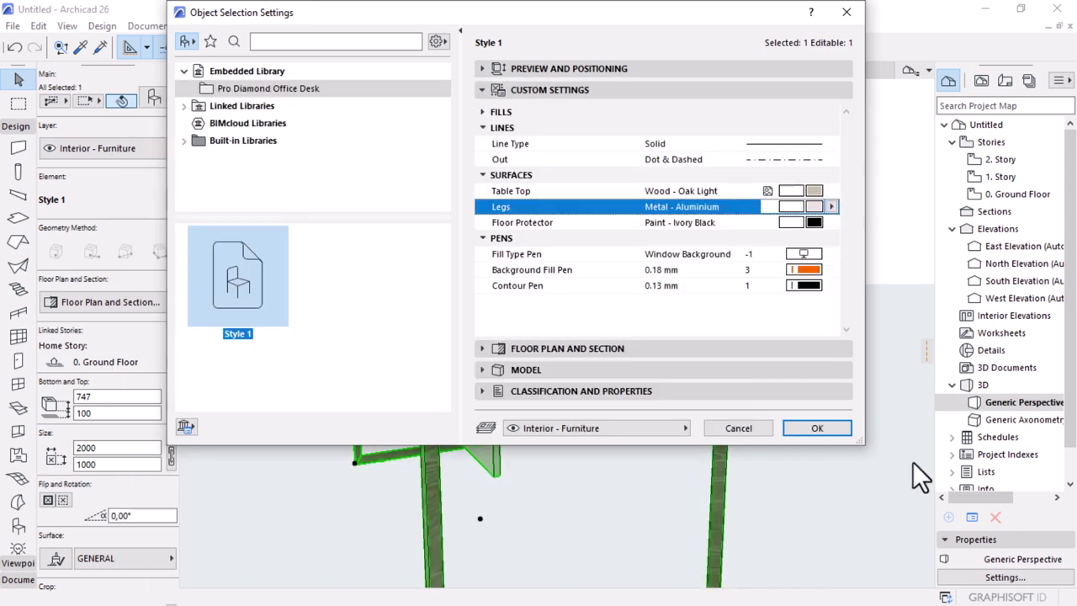
click(828, 430)
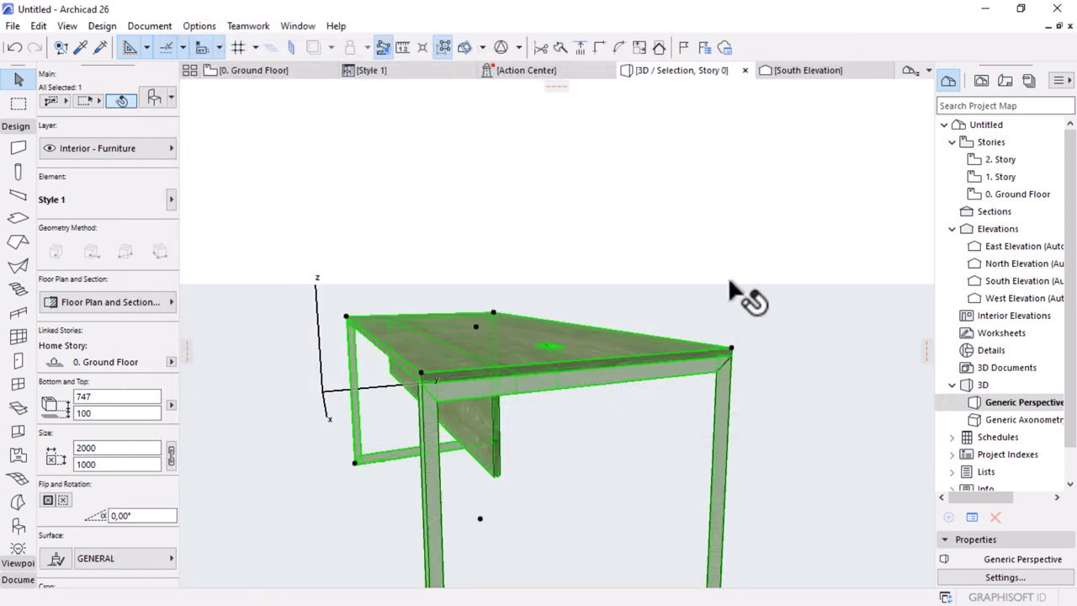
click(689, 253)
Step: Inspect the desk's top, legs and floor protectors in 3D from several angles
scroll(690, 253, down, 3)
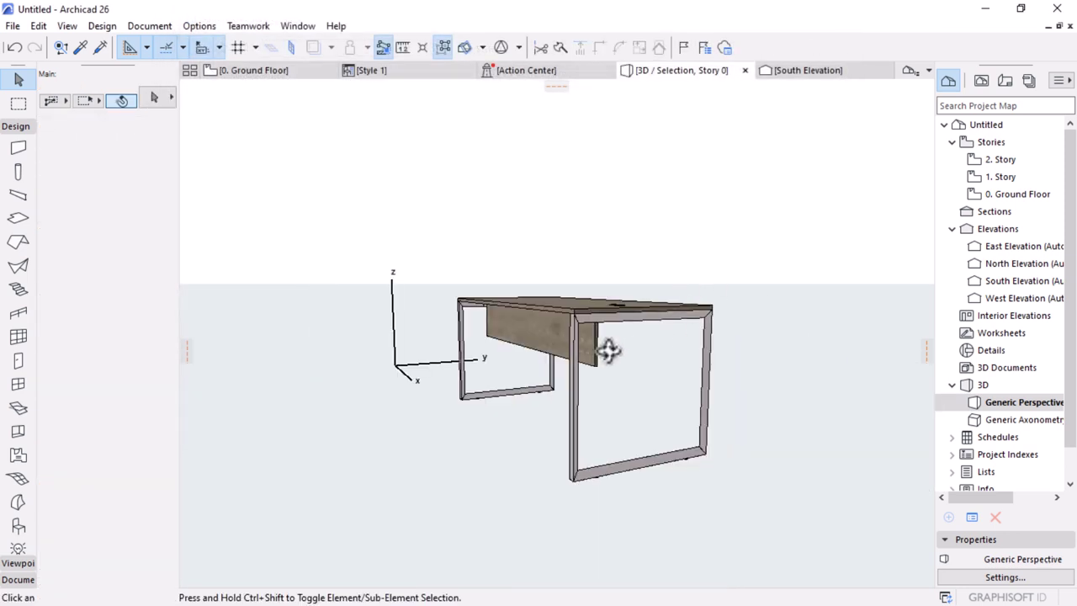
shift+middle_drag(681, 351, 697, 442)
scroll(438, 383, up, 5)
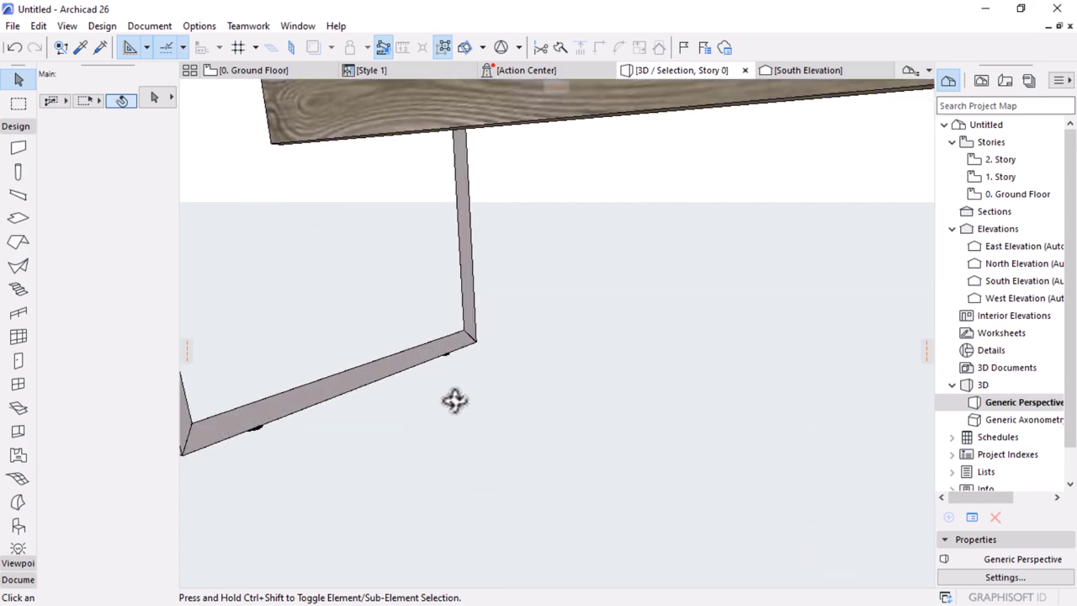
scroll(423, 413, down, 4)
drag(423, 413, 680, 435)
scroll(681, 435, down, 3)
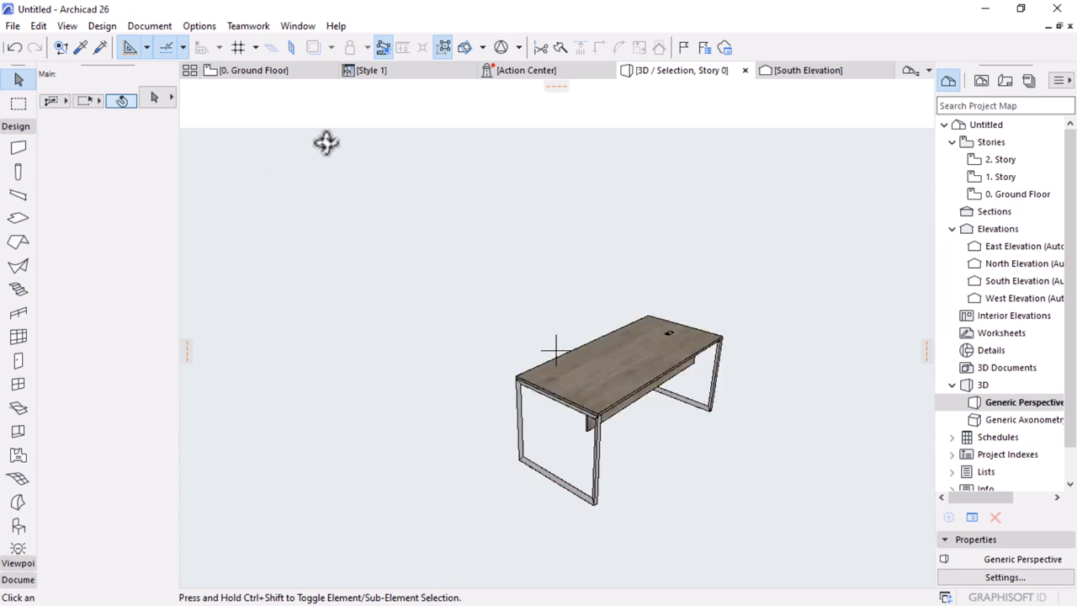
Step: Compare the placed Style 1 desk with the neighbouring original desk on the ground floor plan
click(265, 73)
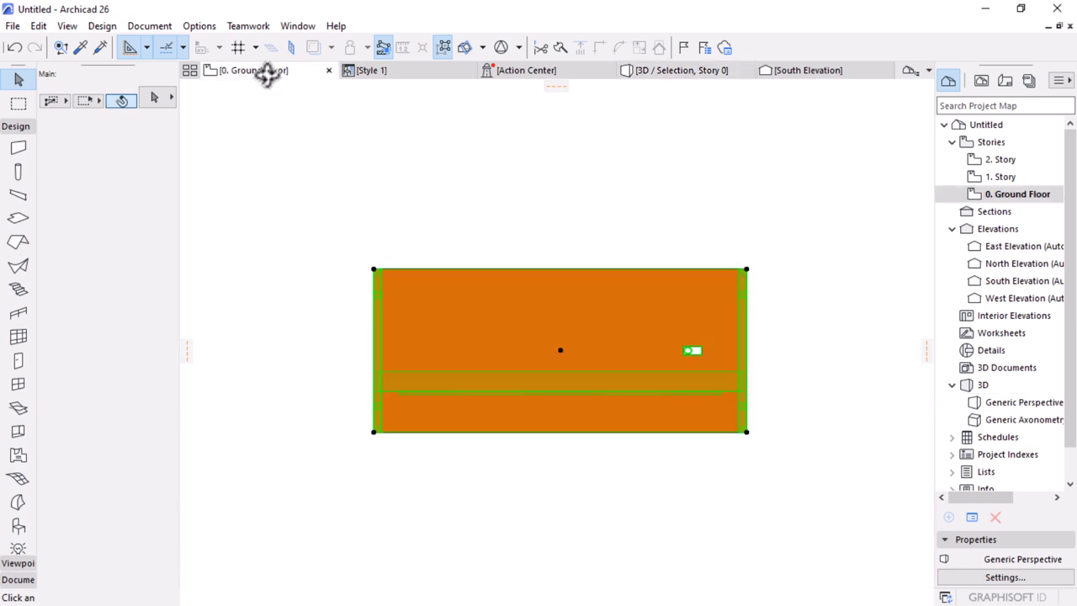
click(642, 282)
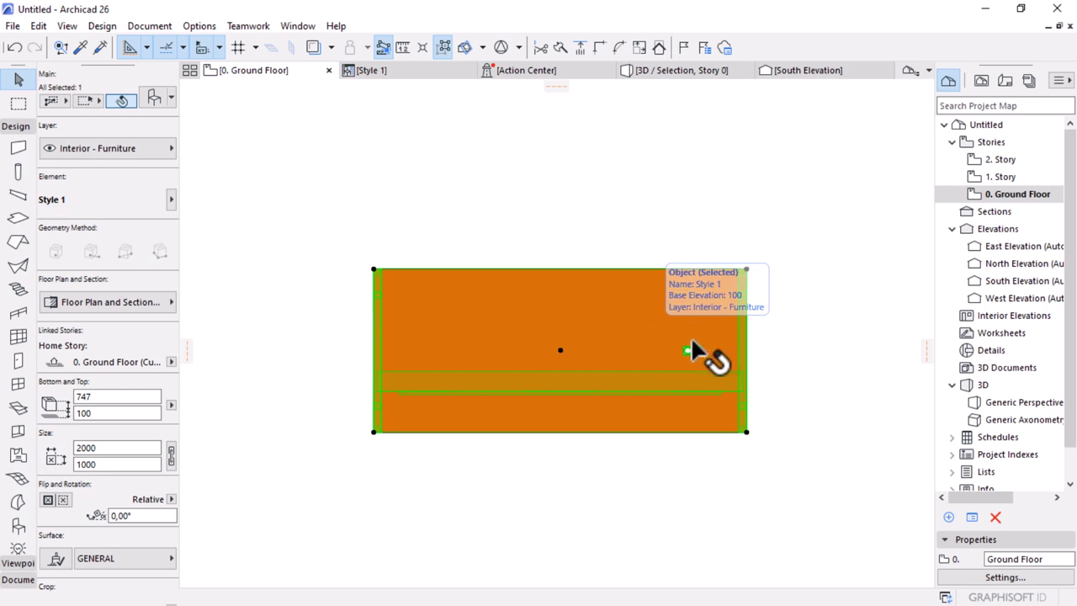
scroll(723, 374, down, 4)
scroll(751, 389, down, 3)
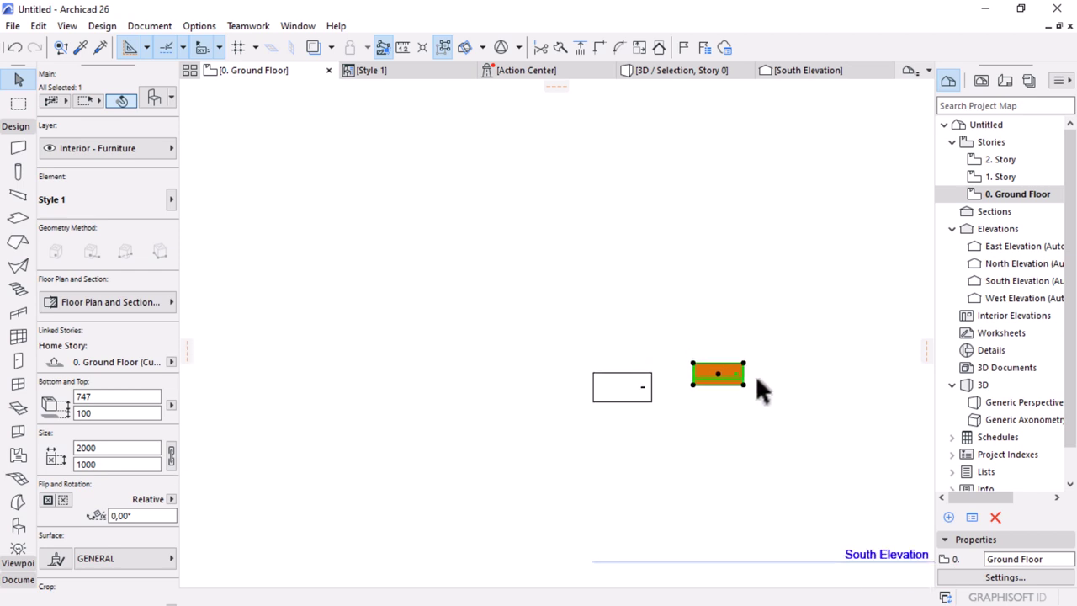
scroll(622, 382, up, 2)
scroll(736, 340, up, 1)
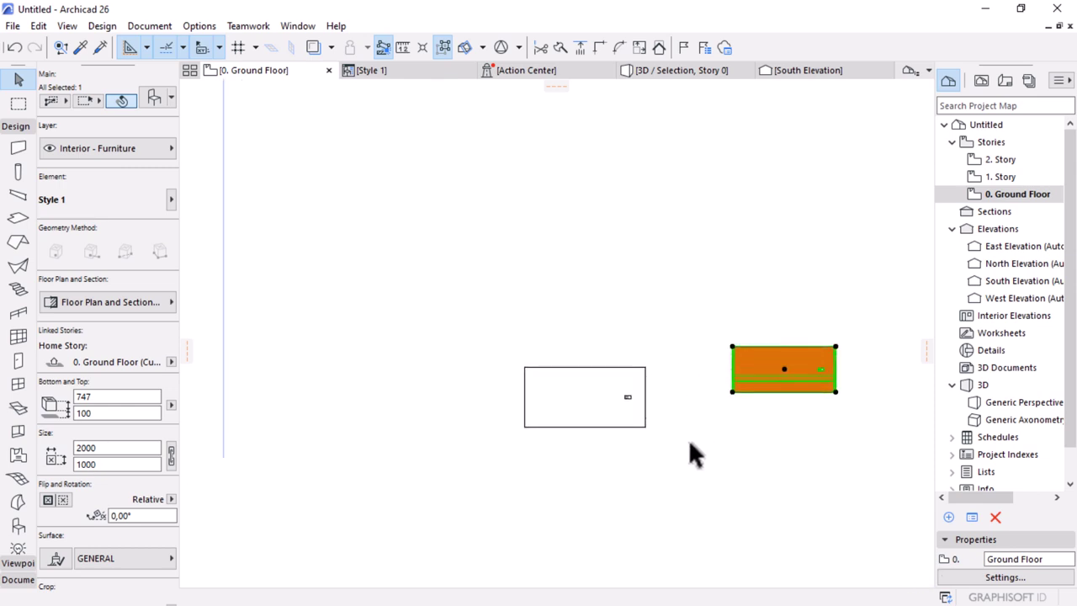
scroll(769, 354, down, 3)
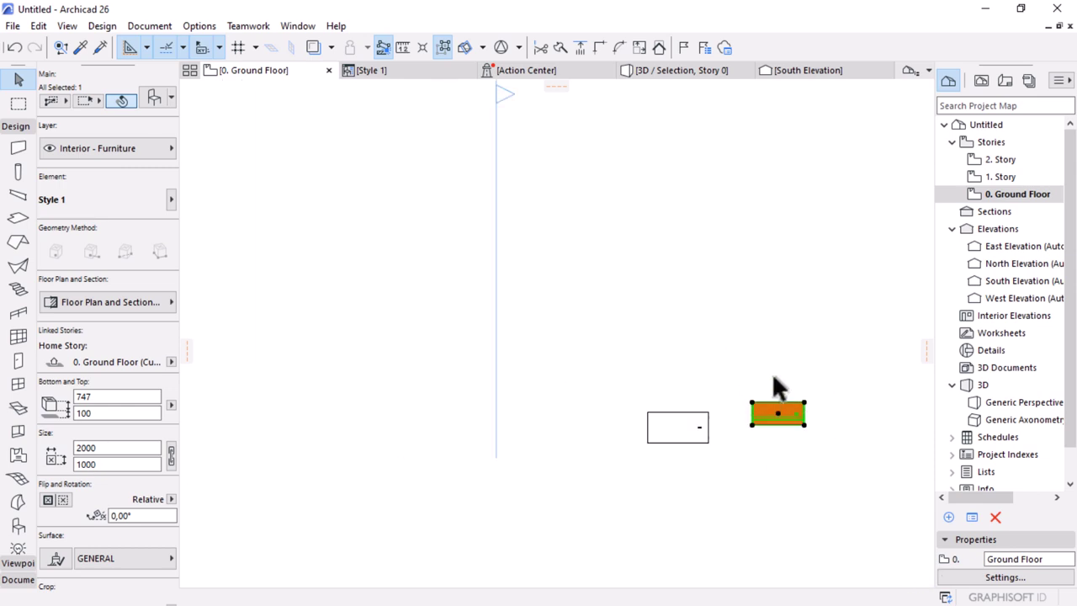
click(336, 262)
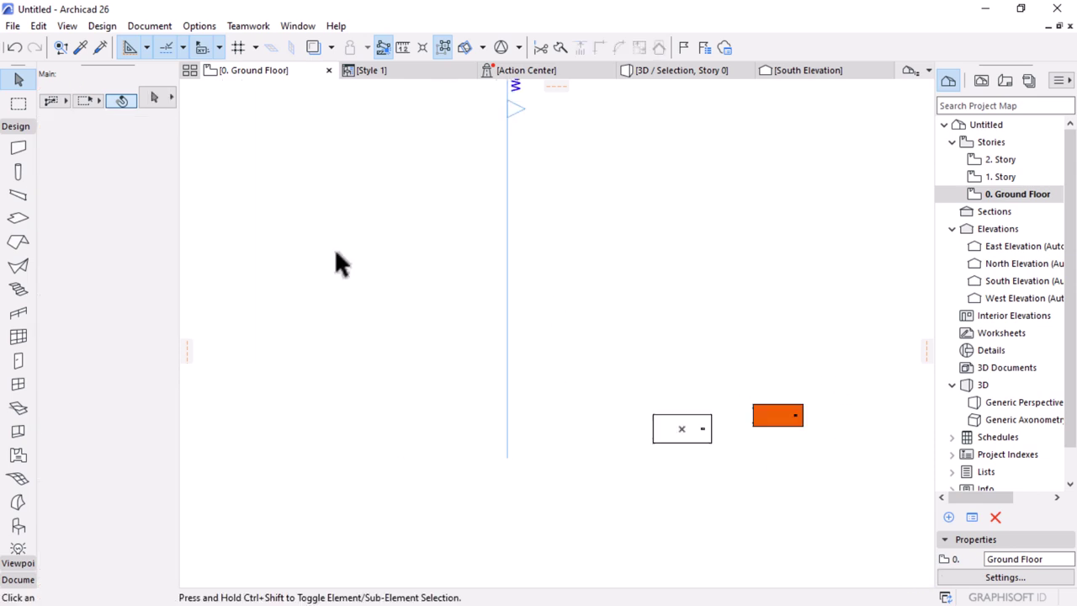
click(12, 26)
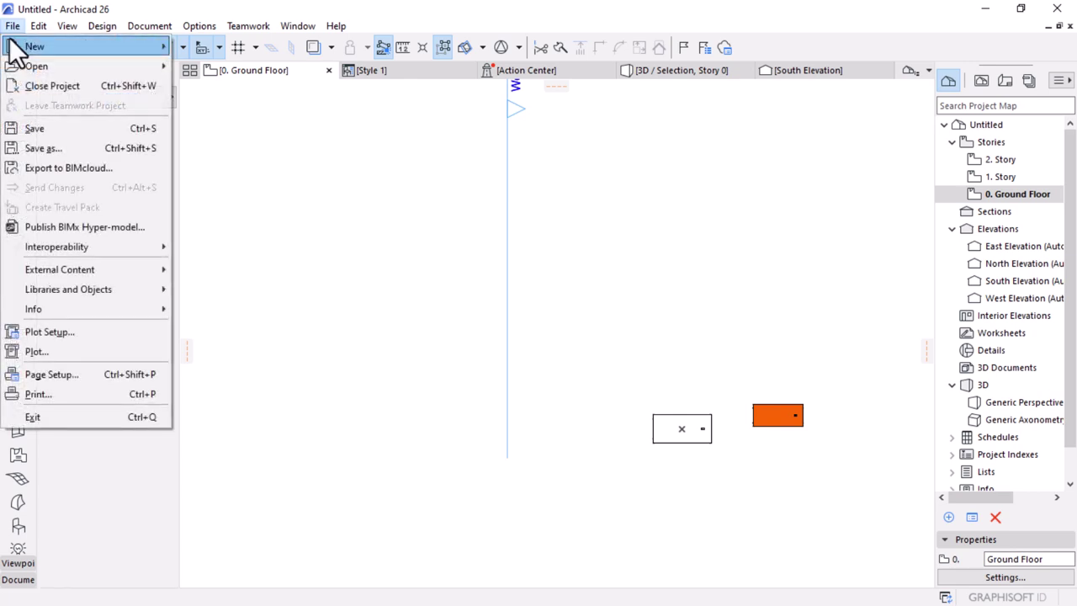
click(736, 190)
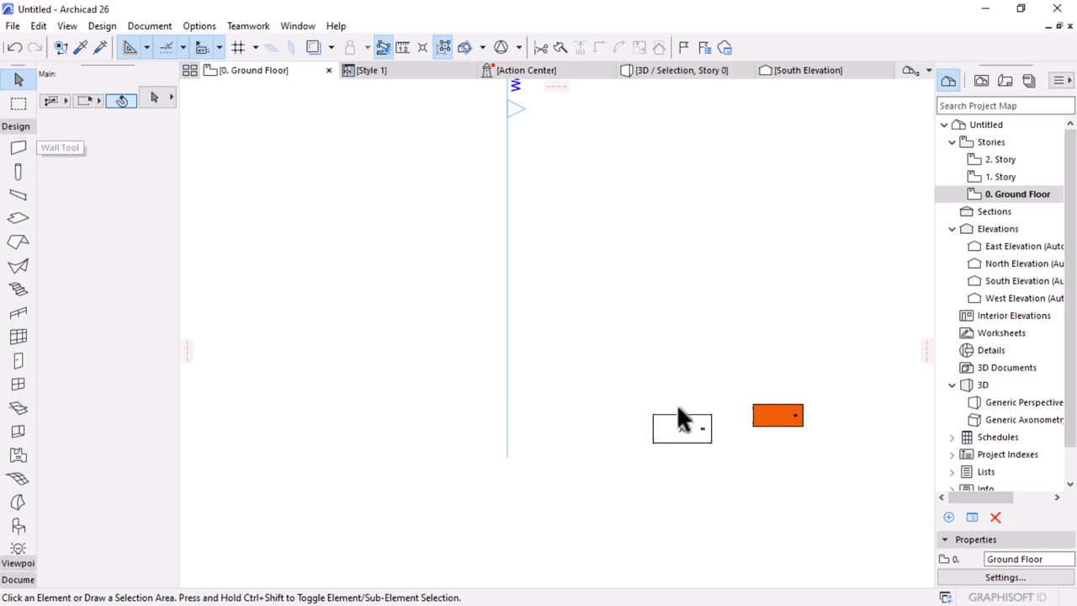
Step: Switch to the browser and review the ArchiCAD Cecil Nurse Pro Office Desk product page, including its images and downloadable files
click(982, 9)
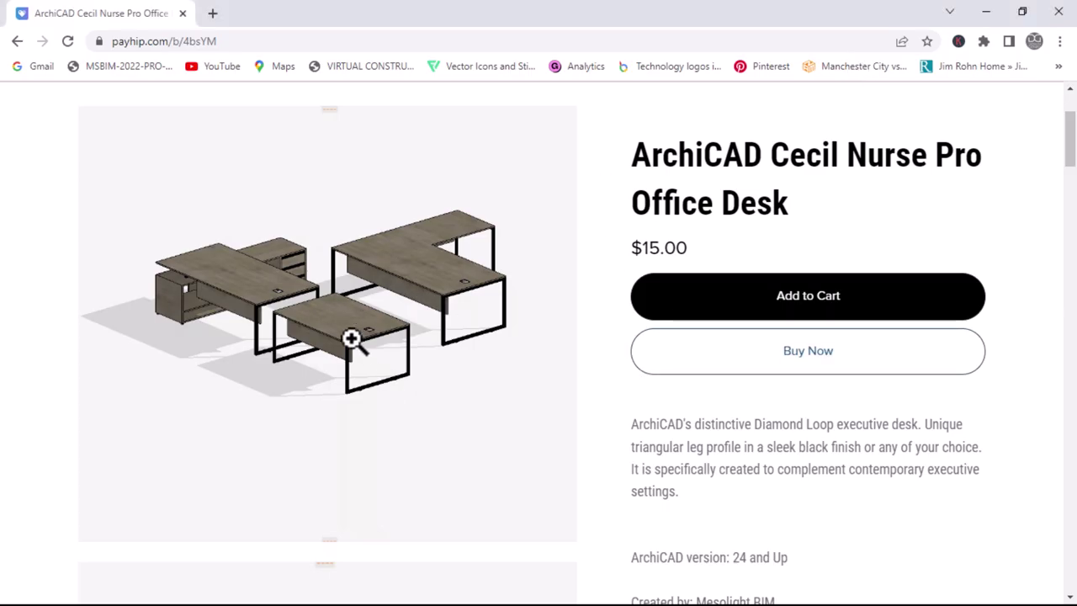
scroll(558, 379, up, 1)
scroll(416, 240, down, 5)
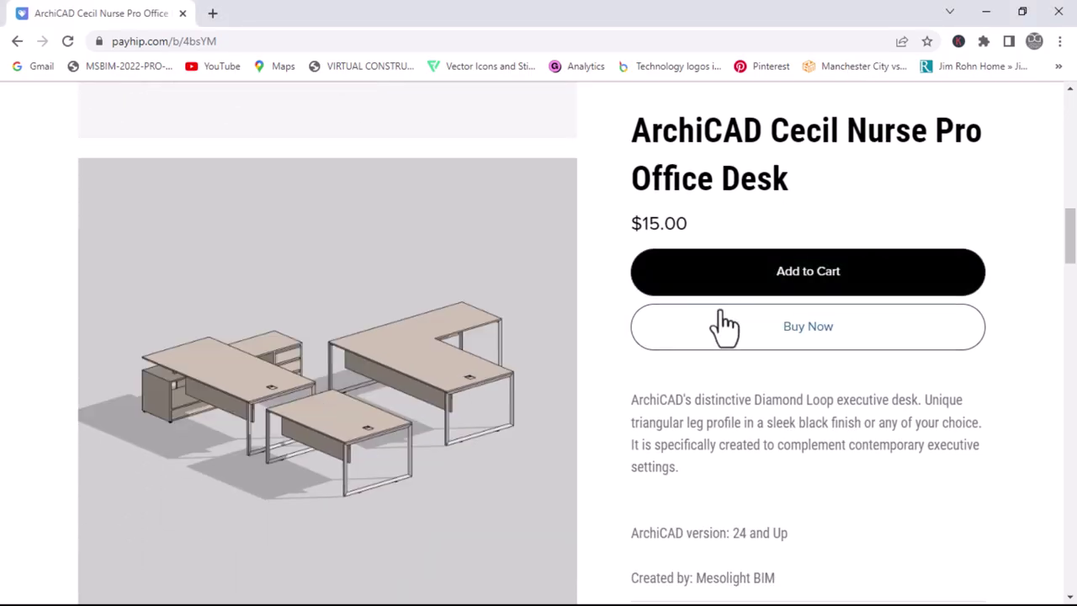
scroll(433, 325, down, 6)
scroll(439, 345, down, 8)
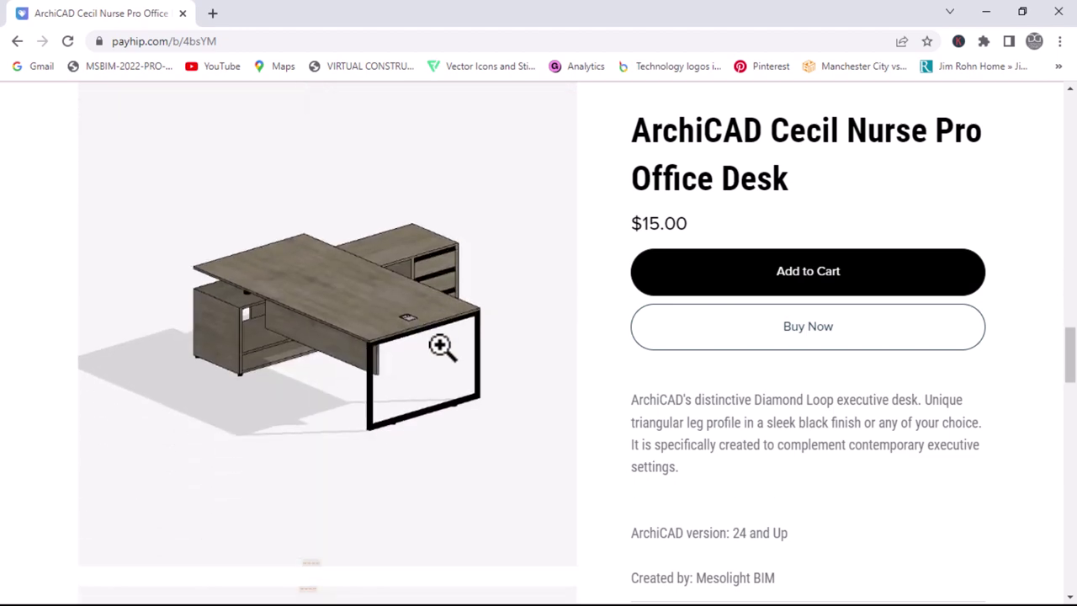
scroll(448, 336, down, 12)
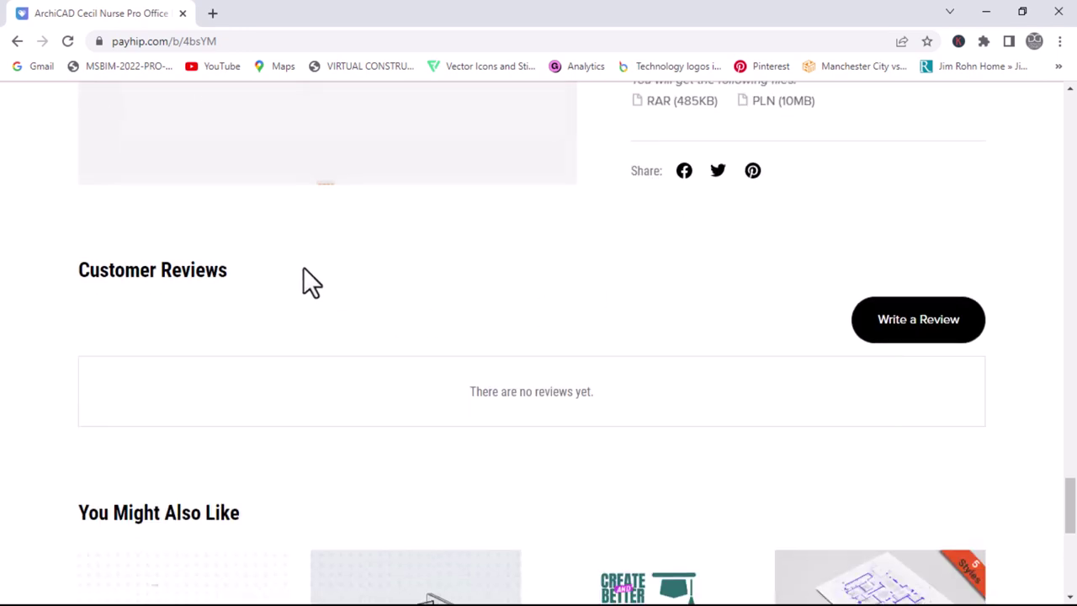
scroll(307, 278, up, 10)
Step: Open the Training folder on the desktop and extract the Cecil Nurse Office Furniture archive into that same folder
click(986, 13)
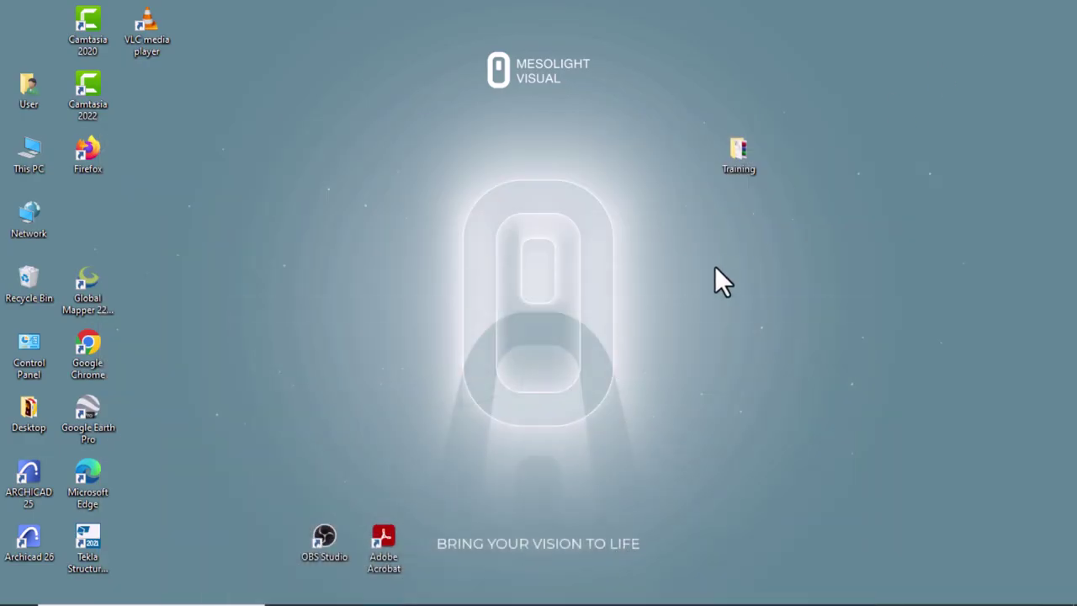
double_click(747, 158)
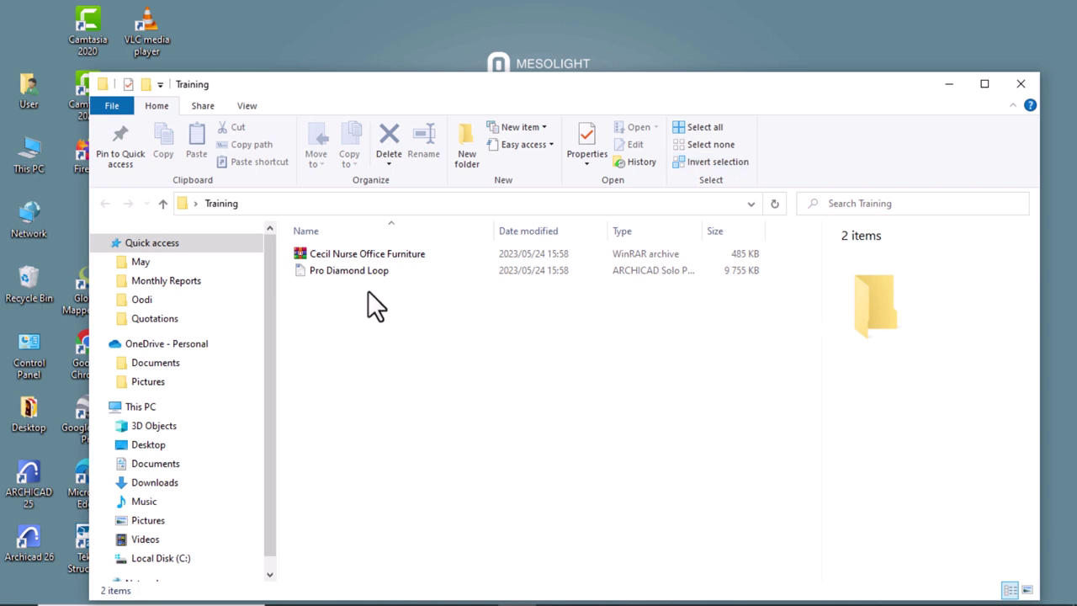
click(332, 256)
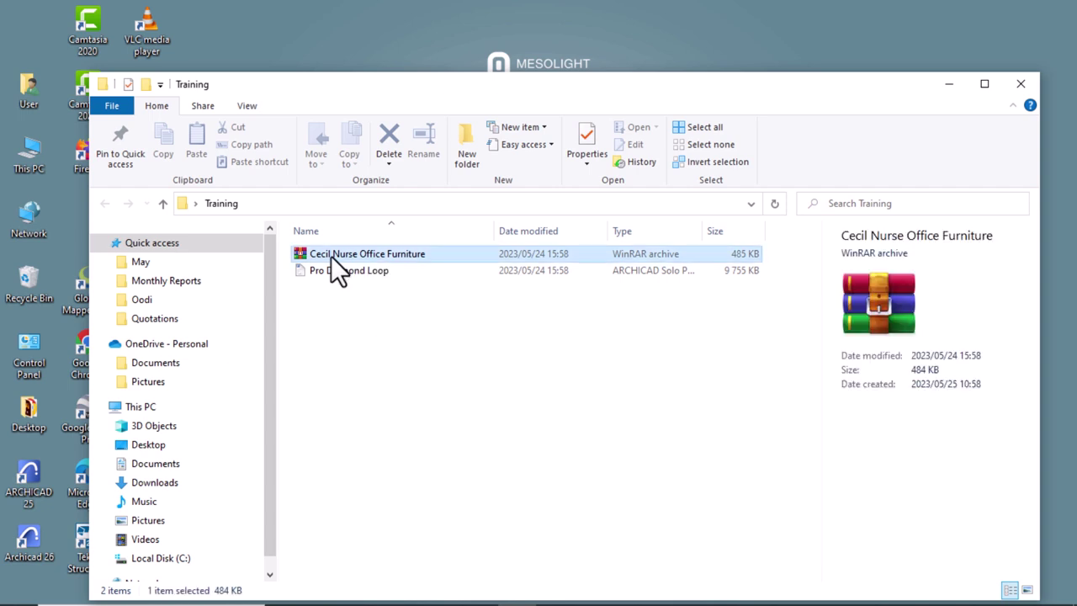
right_click(333, 257)
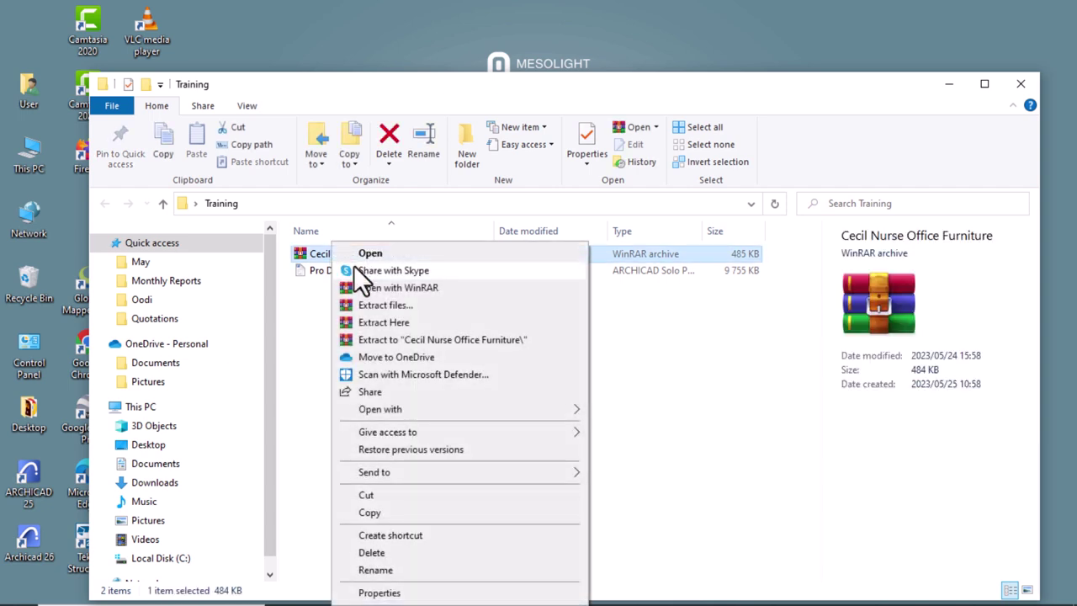
click(364, 325)
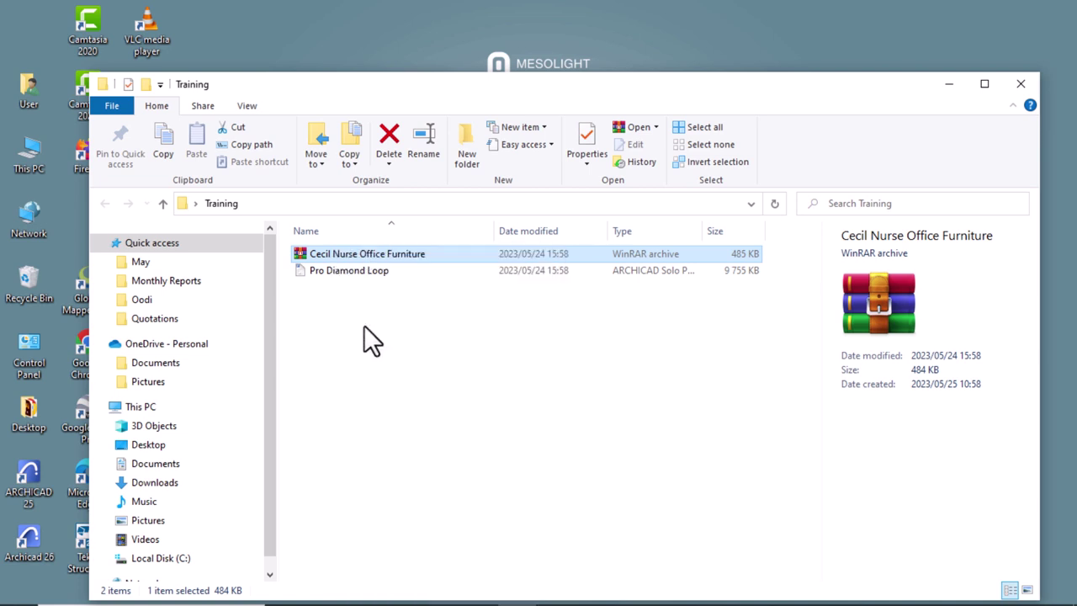
Step: Look through the Style files in the extracted Cecil Nurse Office Furniture folder and return to the Training folder
click(296, 285)
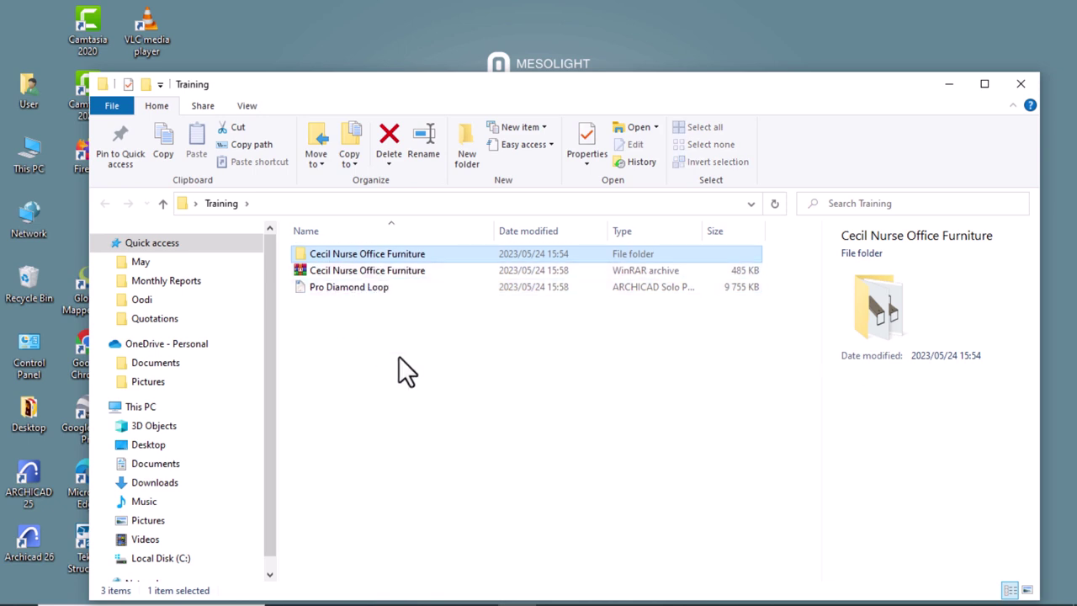
double_click(350, 255)
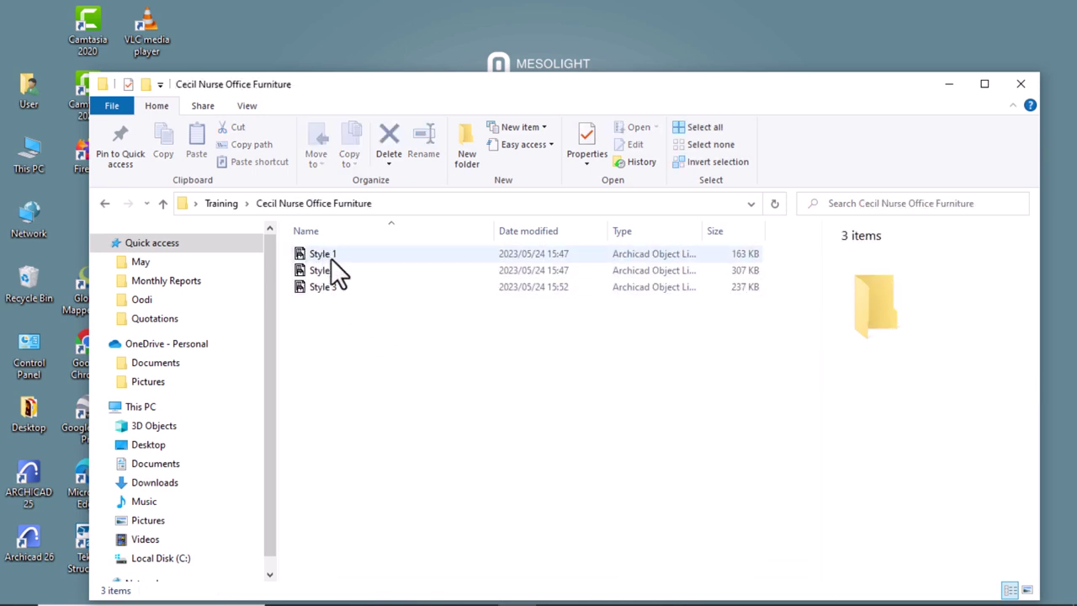
click(104, 203)
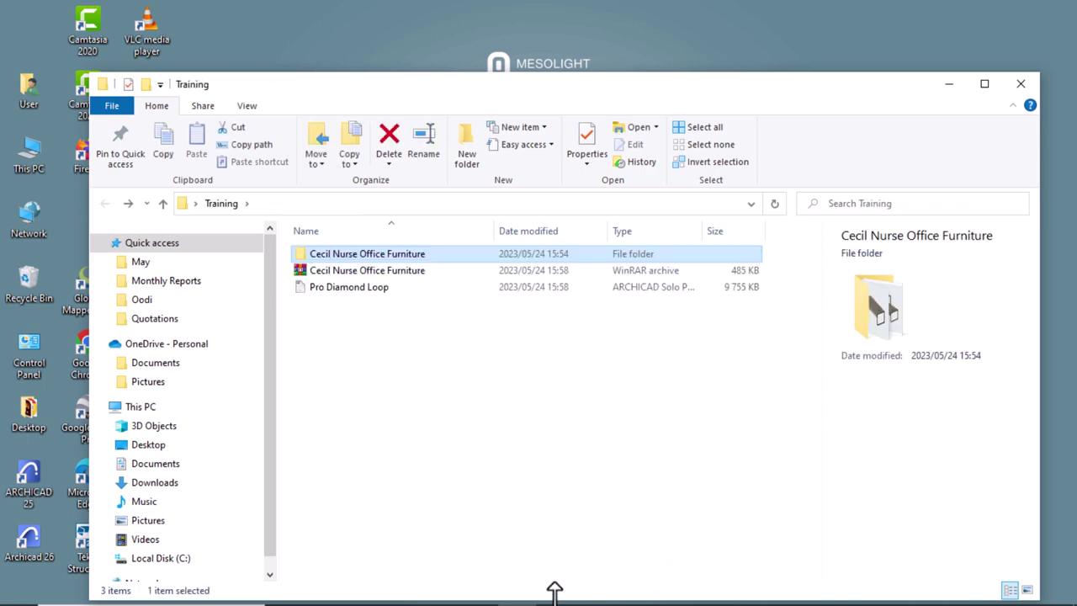
Step: Switch to Archicad and add the Cecil Nurse Office Furniture folder from the desktop's Training folder to the project's libraries
key(super)
key(Escape)
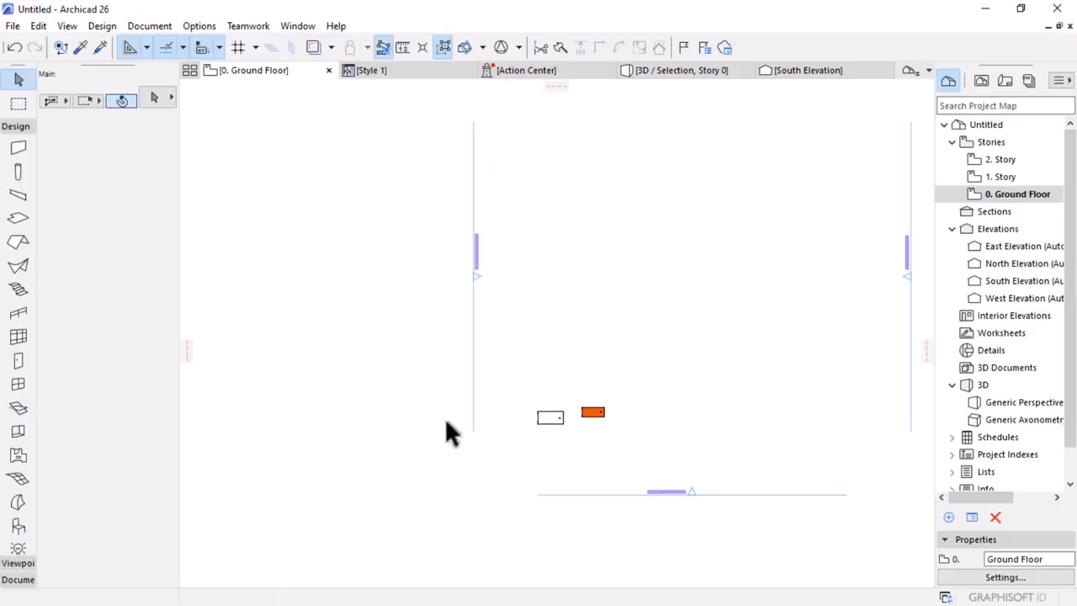
scroll(445, 423, down, 3)
click(13, 26)
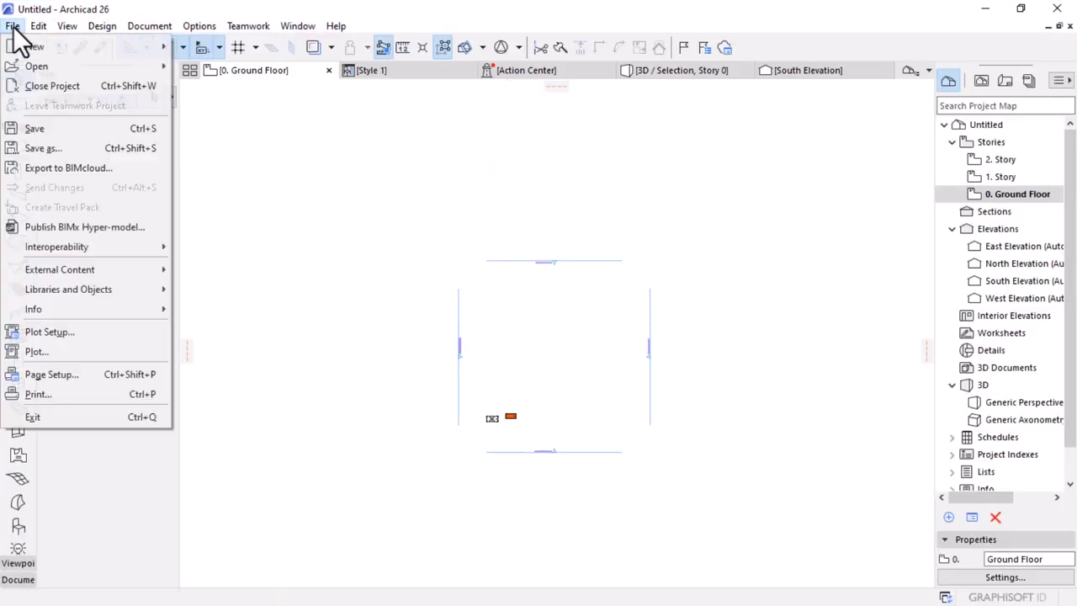
mouse_move(49, 291)
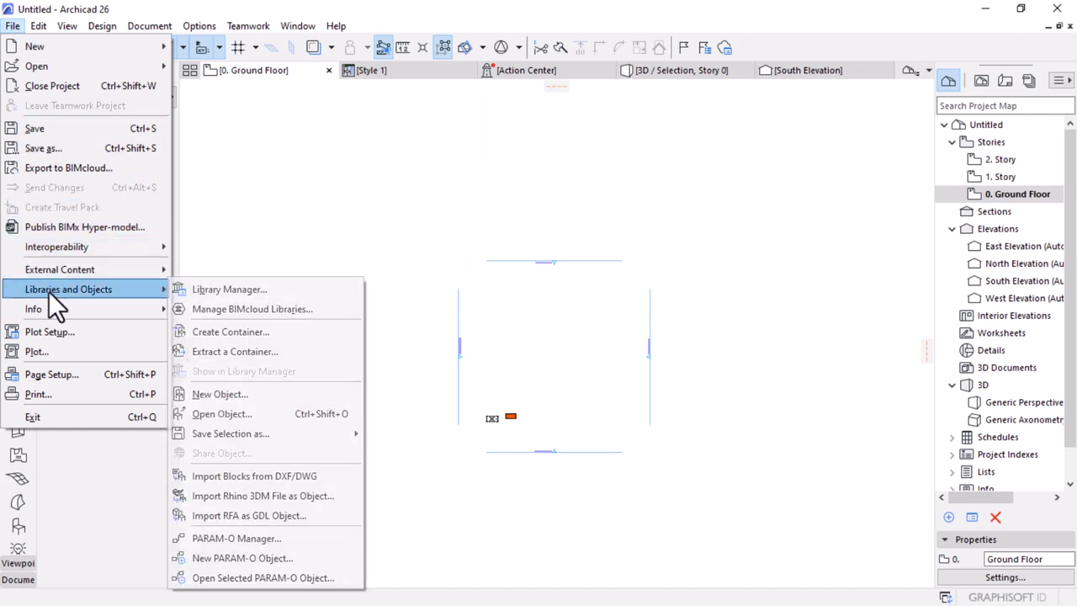
click(282, 290)
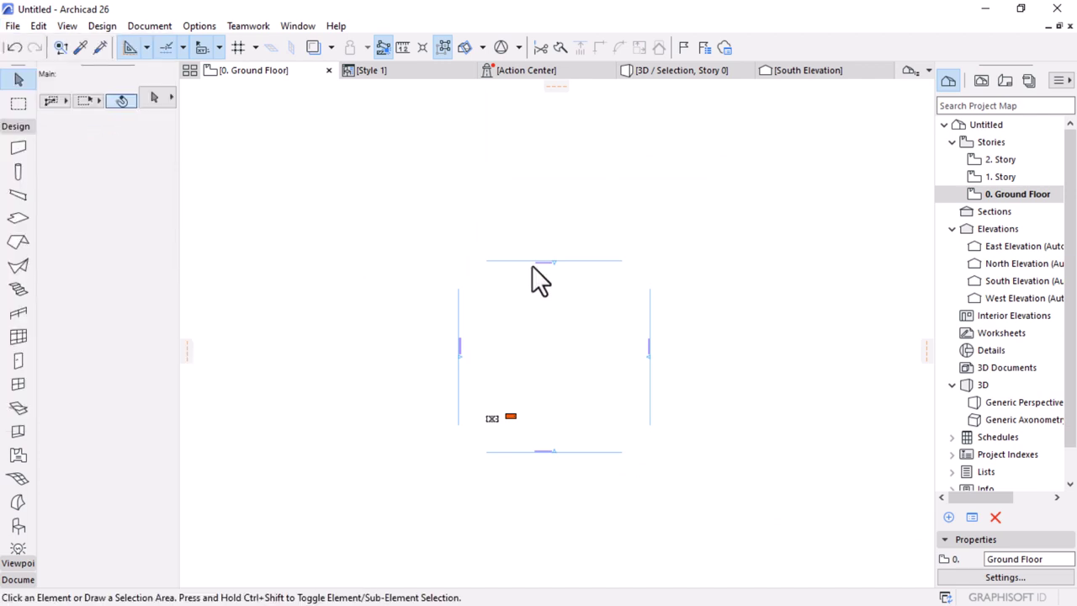
click(327, 420)
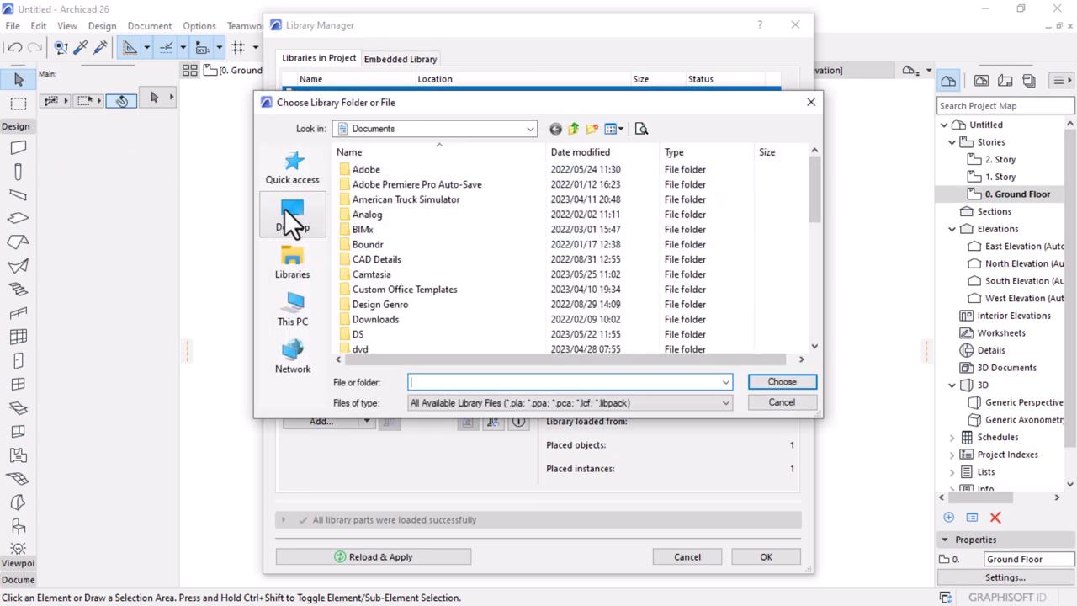
click(286, 213)
double_click(423, 290)
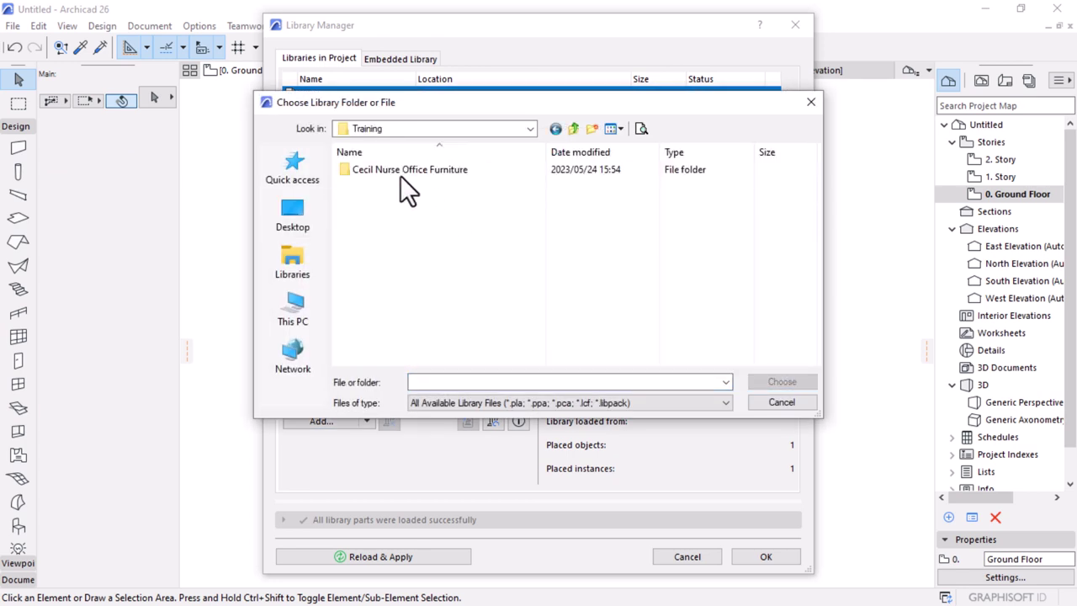
click(390, 172)
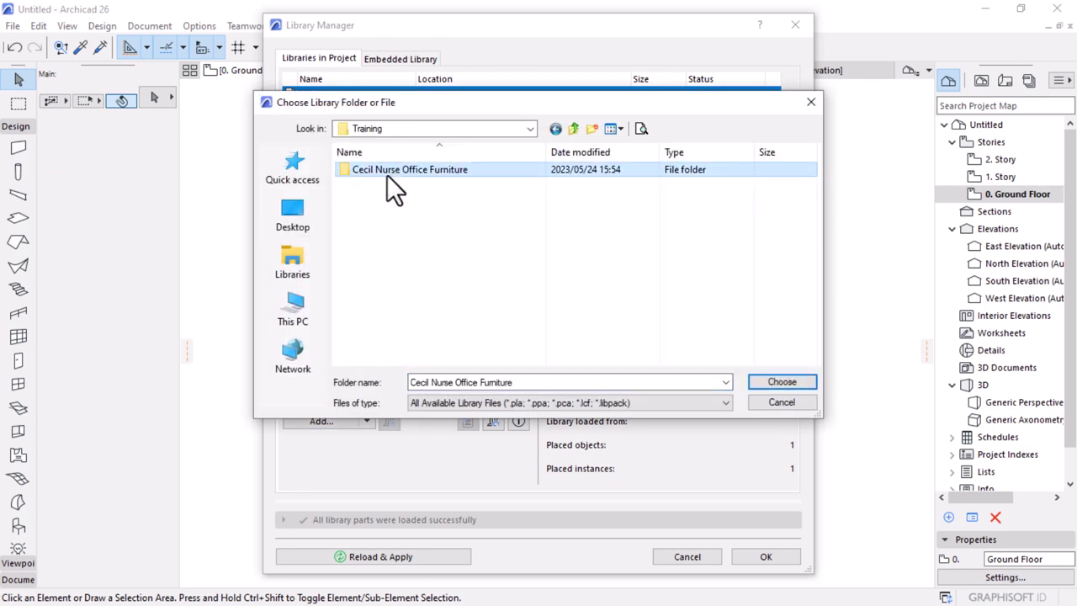
click(775, 383)
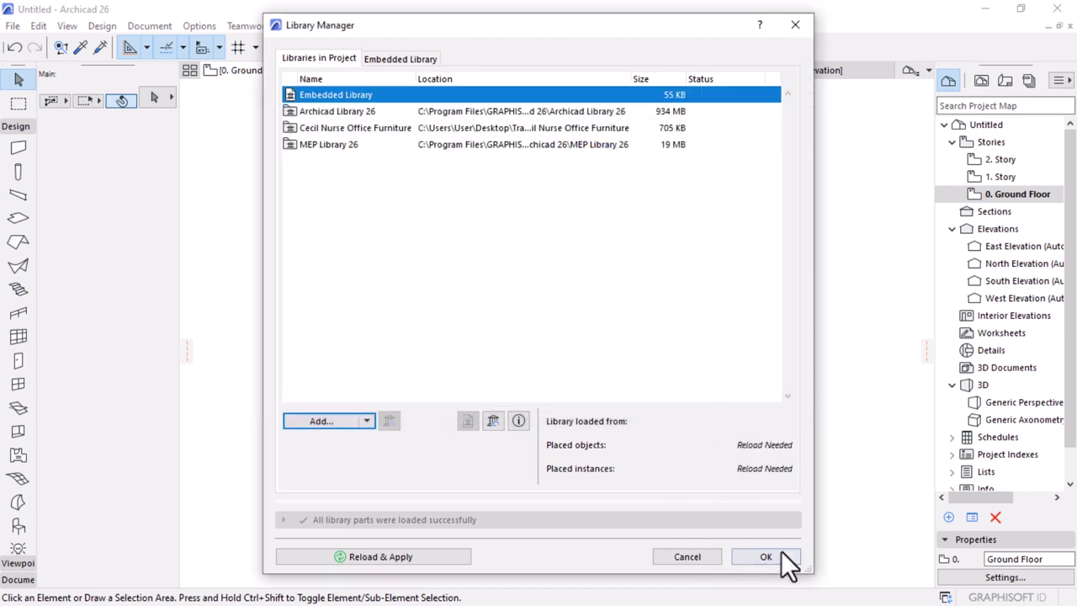
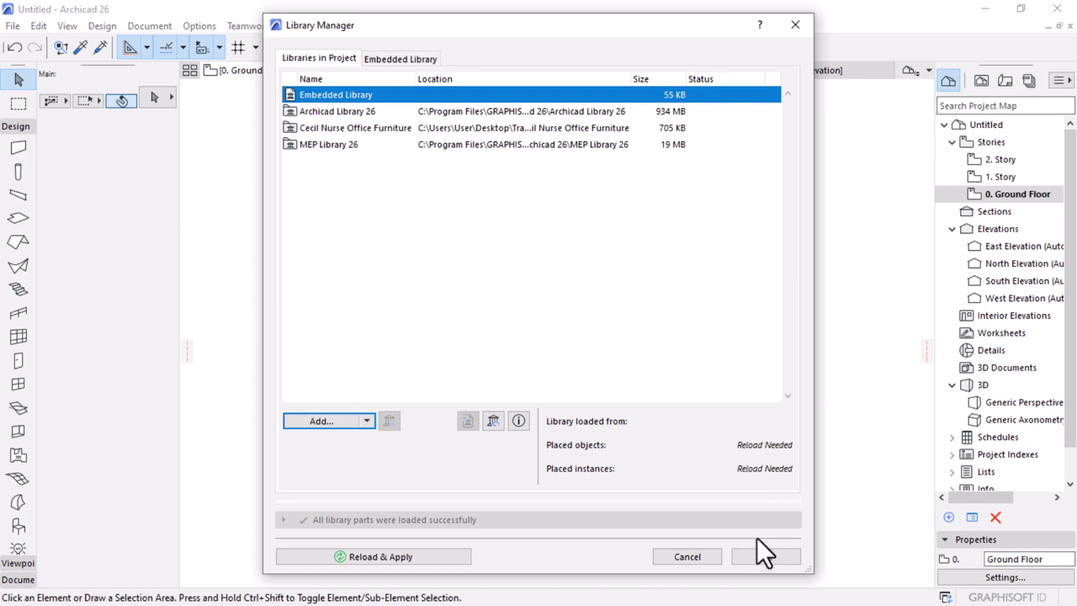
click(777, 556)
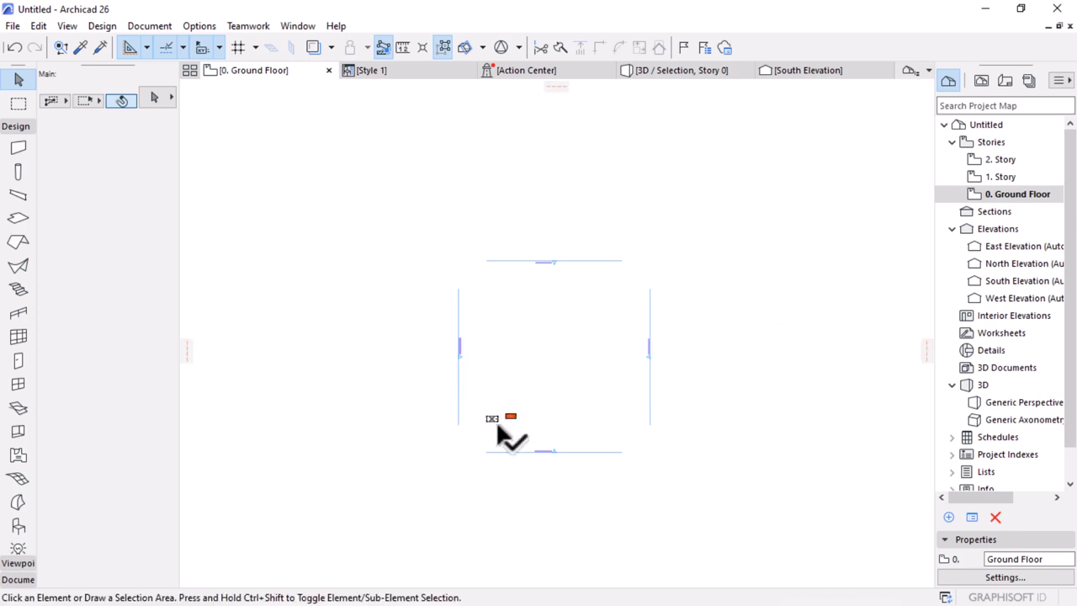
Step: Set the Object tool's default to Style 1 from the linked Cecil Nurse Office Furniture library
click(19, 526)
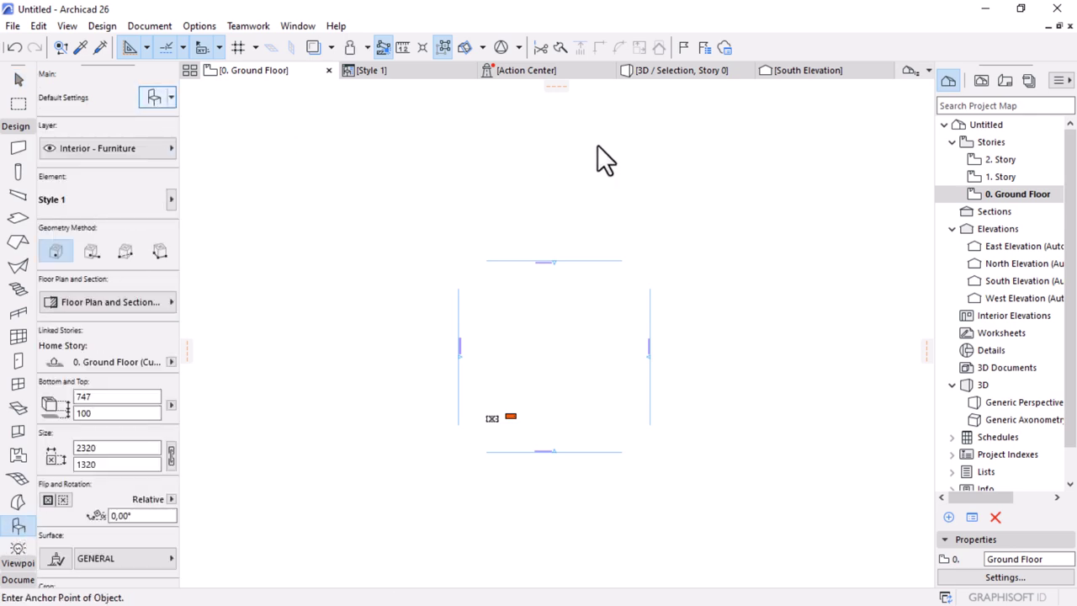
key(ctrl+t)
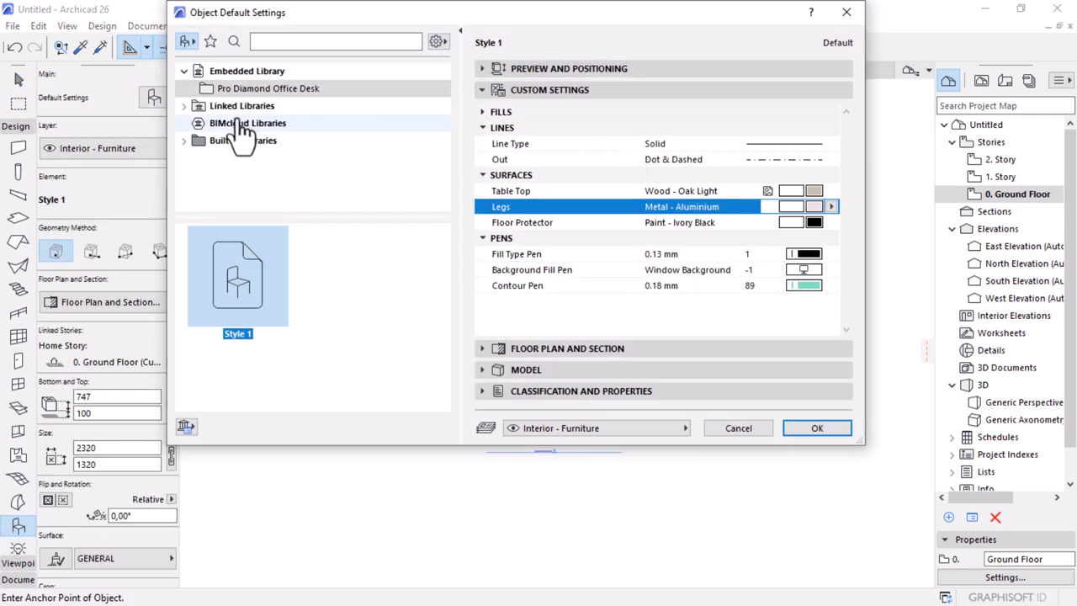
click(184, 106)
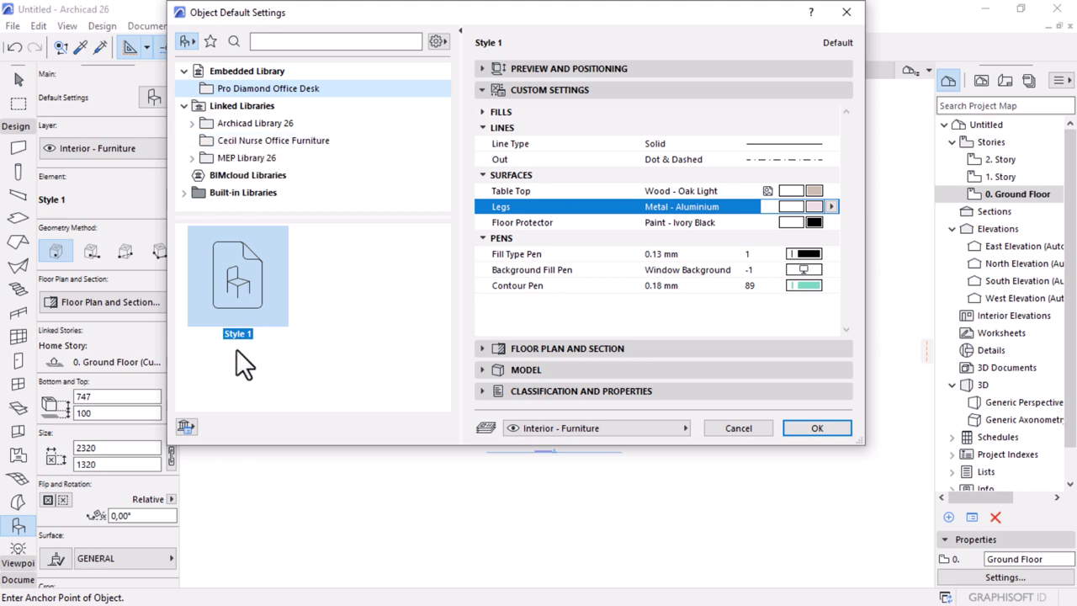
click(231, 143)
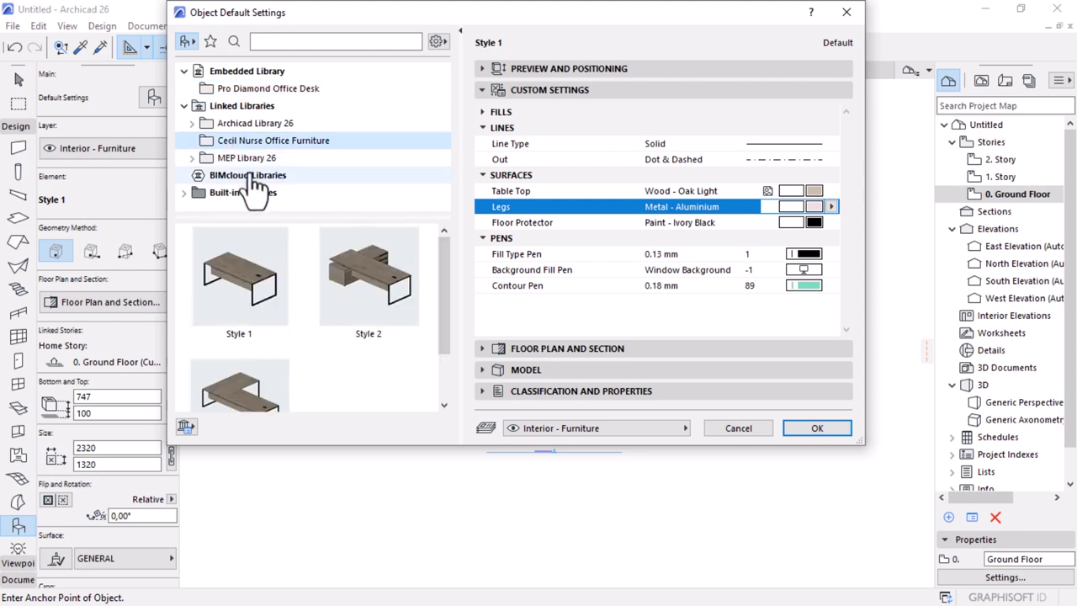
scroll(376, 361, up, 2)
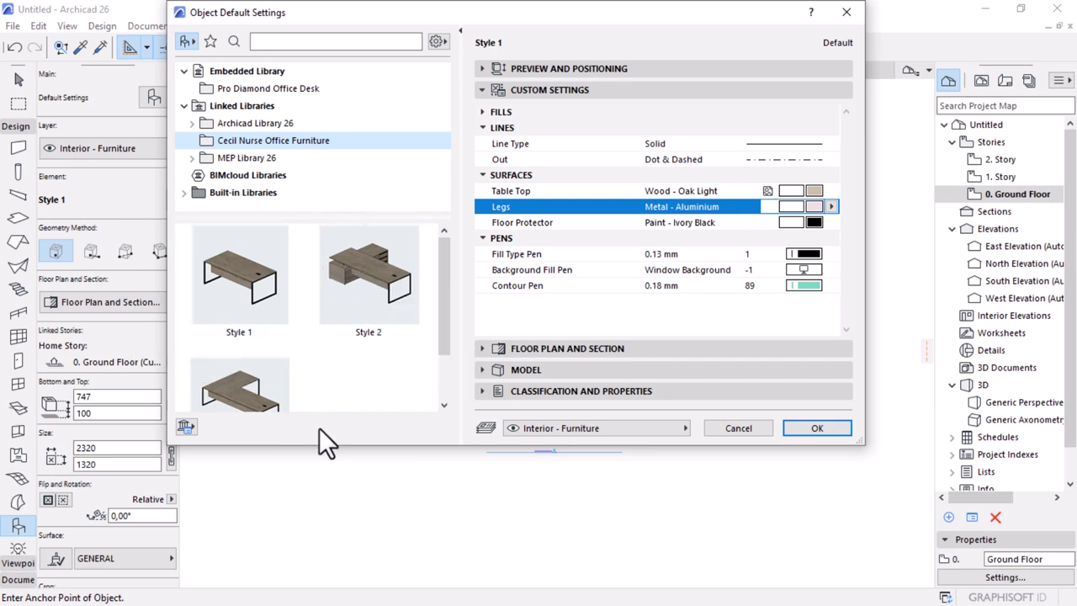
drag(320, 450, 312, 527)
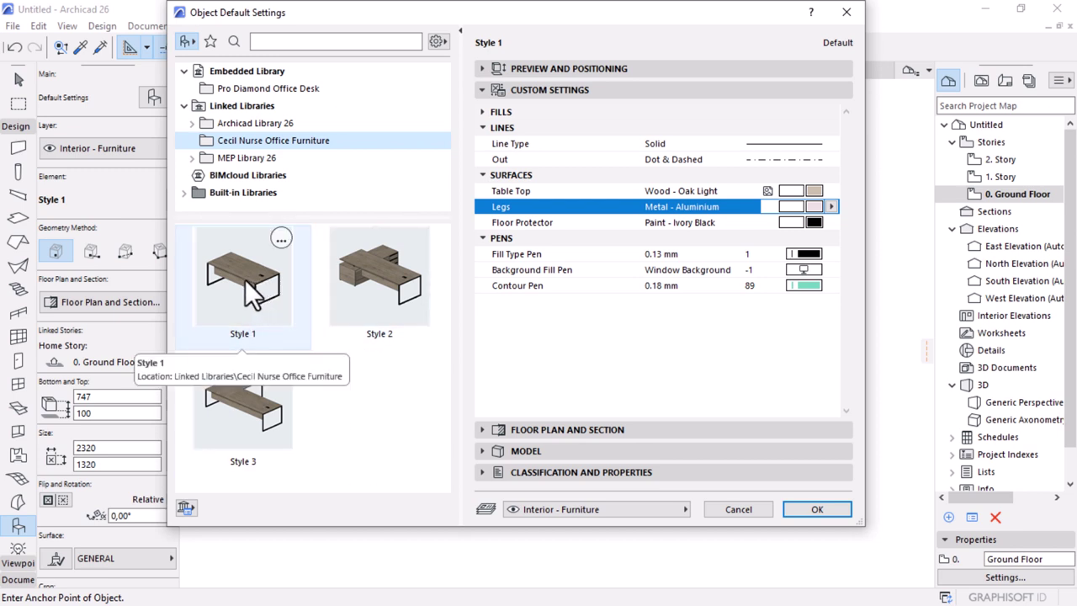
click(239, 329)
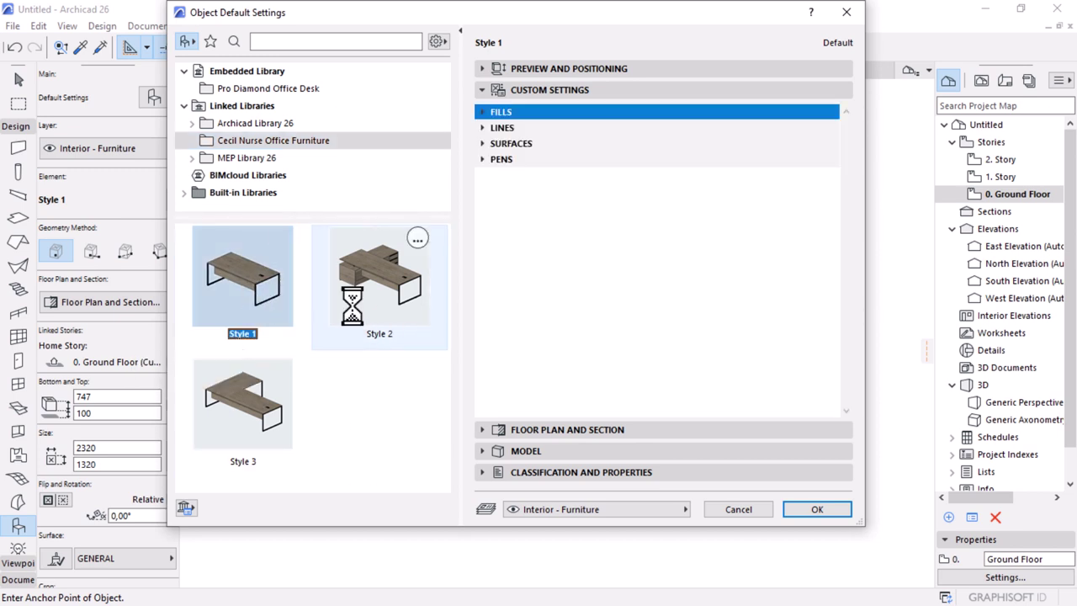
Step: Review the custom fill, line, surface and pen settings of the linked Style 1 desk
click(484, 113)
click(480, 144)
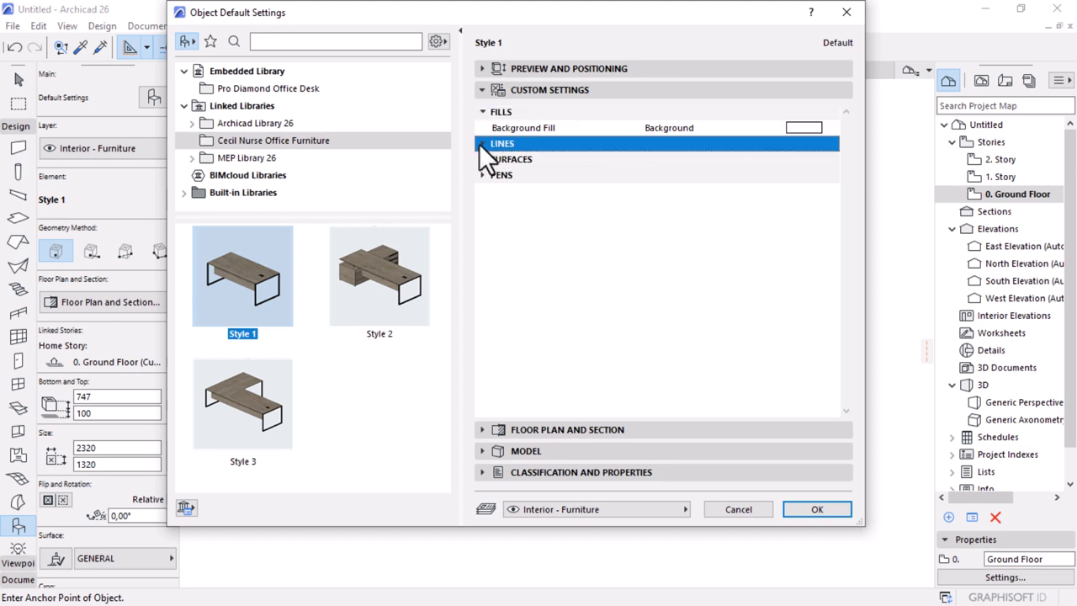
click(484, 175)
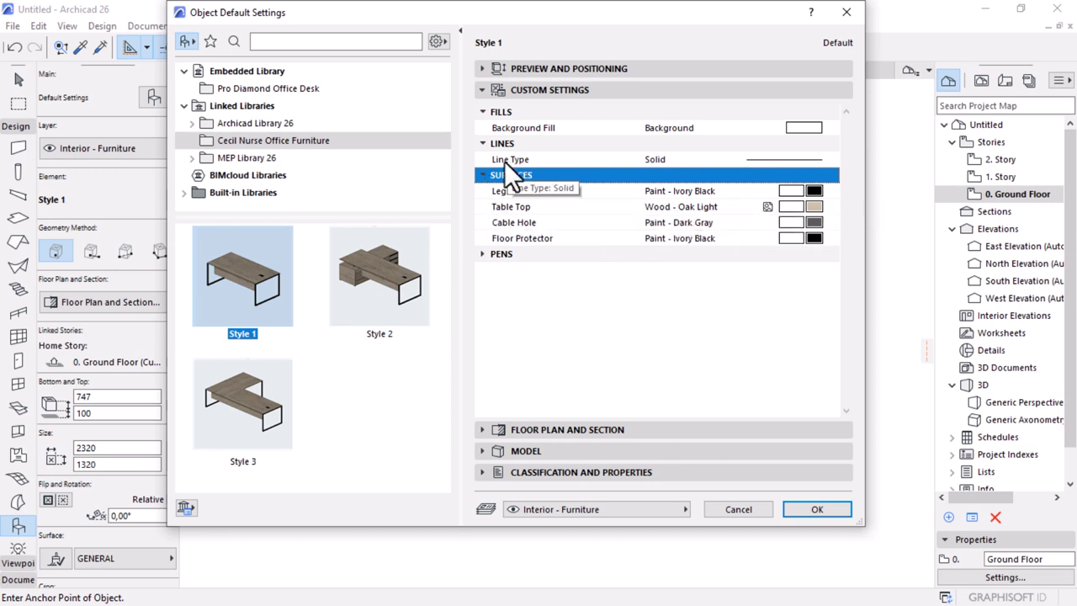
click(483, 256)
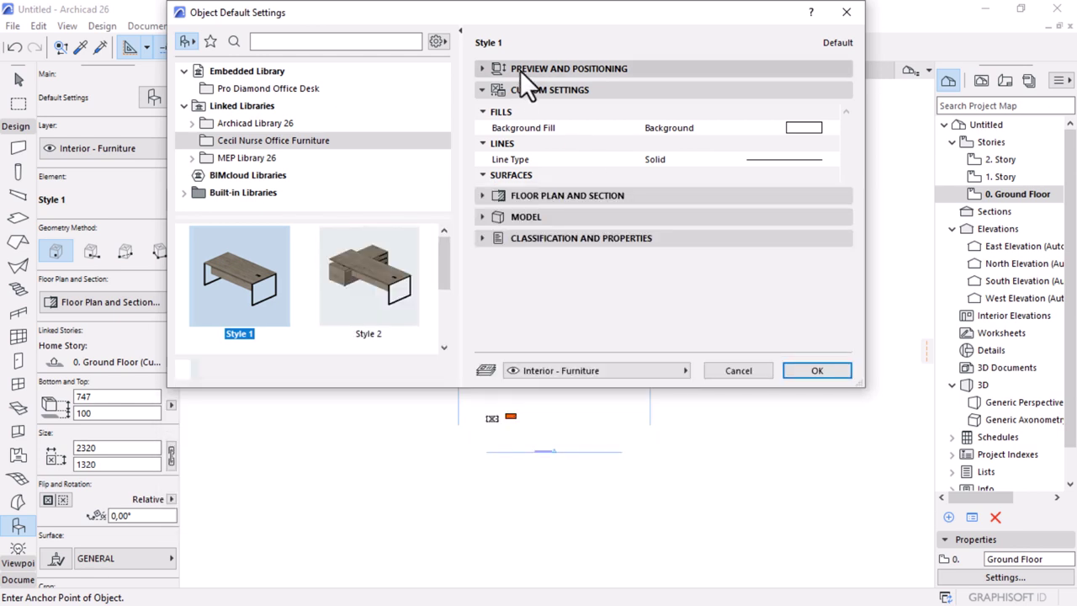
Step: Preview the linked Style 1 desk in its 3D, picture, elevation and 2D plan views
click(520, 71)
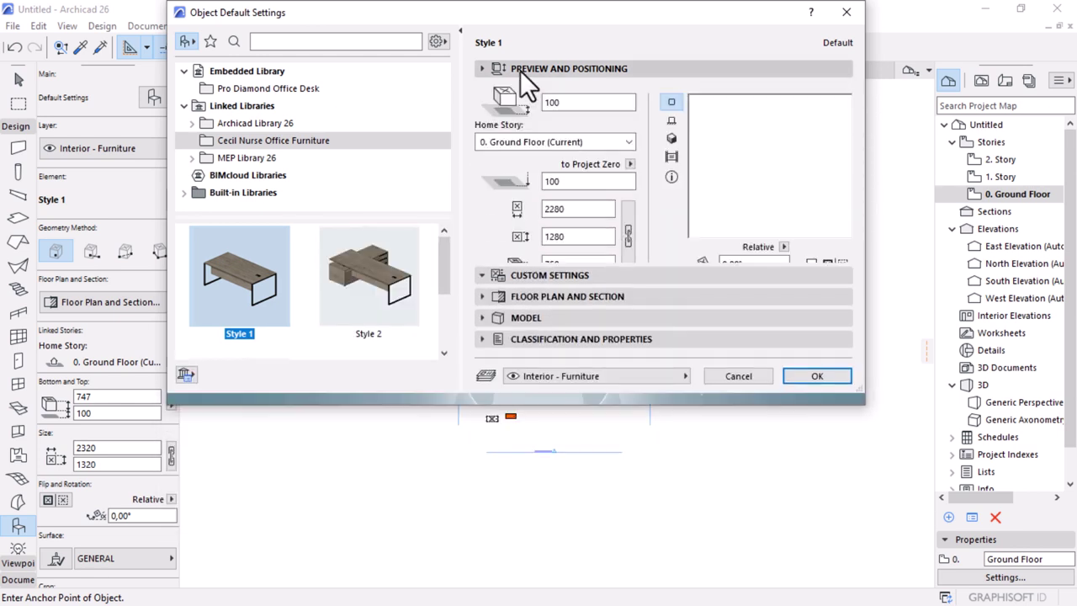
click(670, 138)
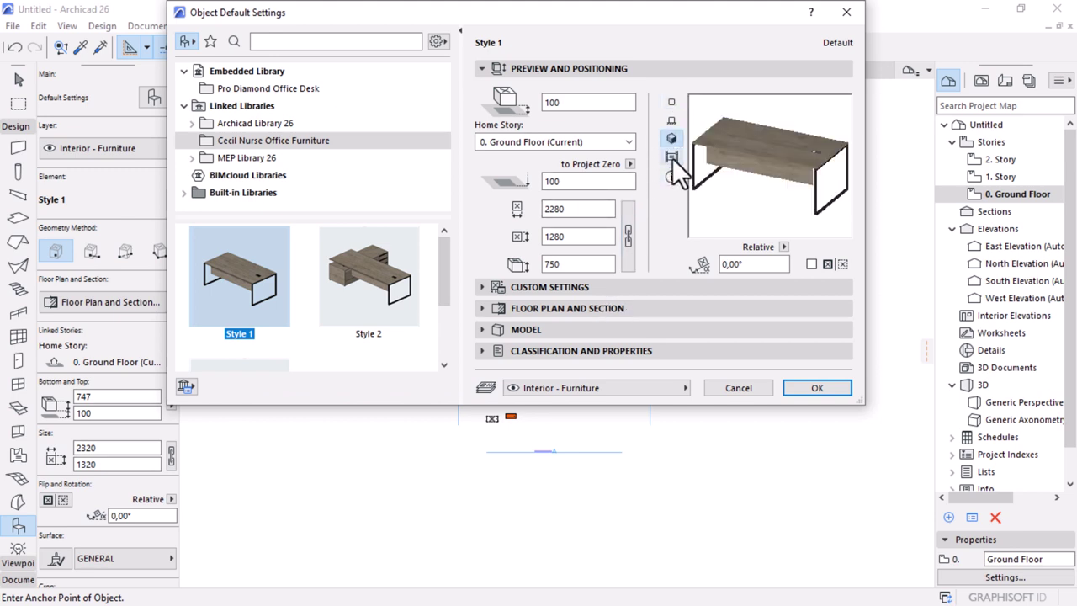
click(671, 157)
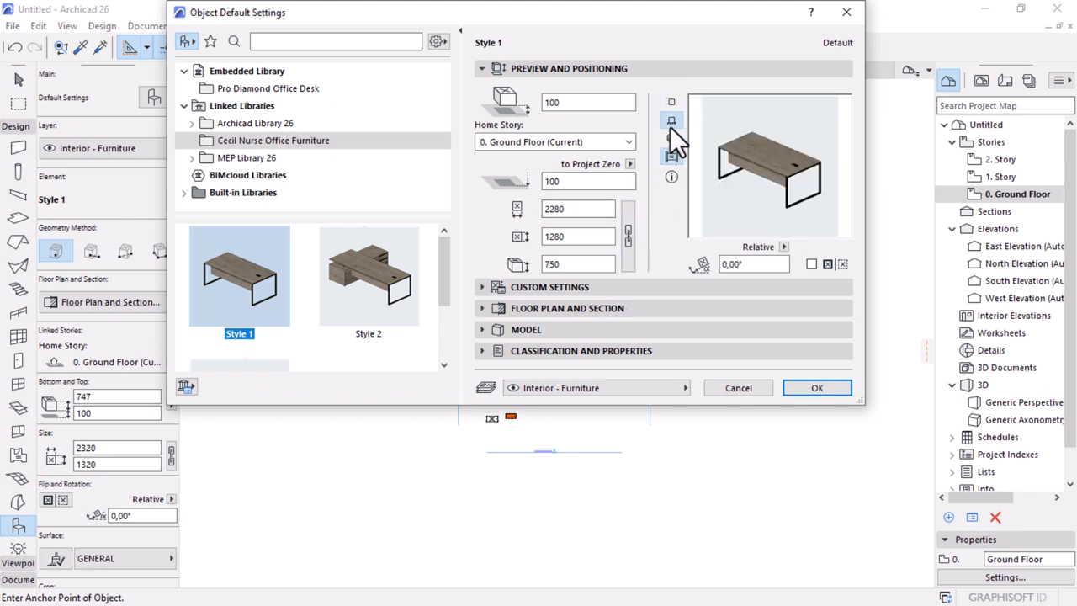
click(670, 122)
click(670, 102)
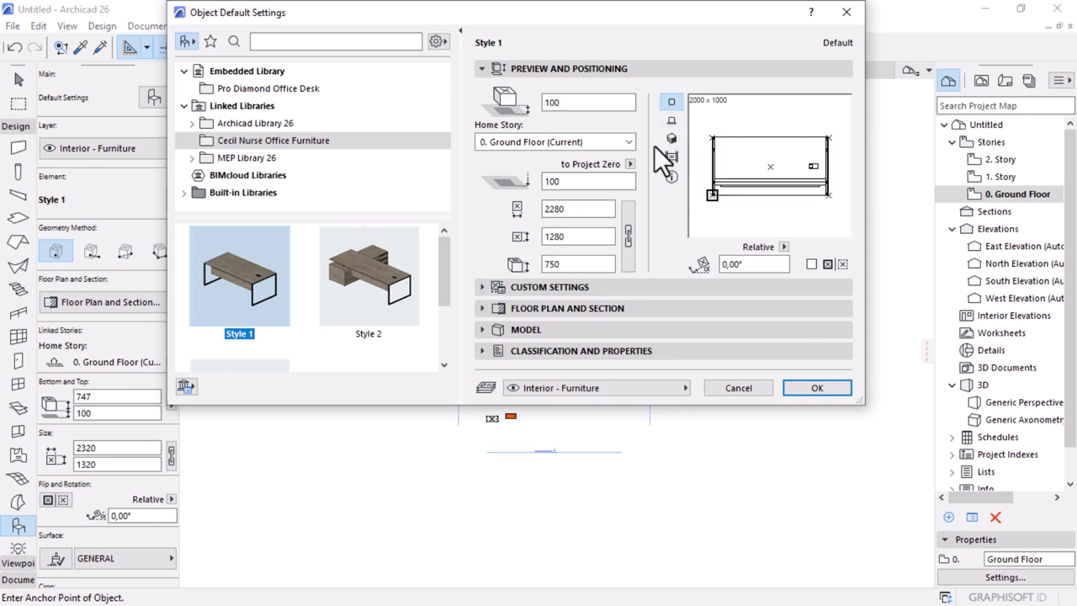
Step: Accept the object settings and place the Style 1 desk on the ground floor plan, to the right of the orange desk
click(816, 387)
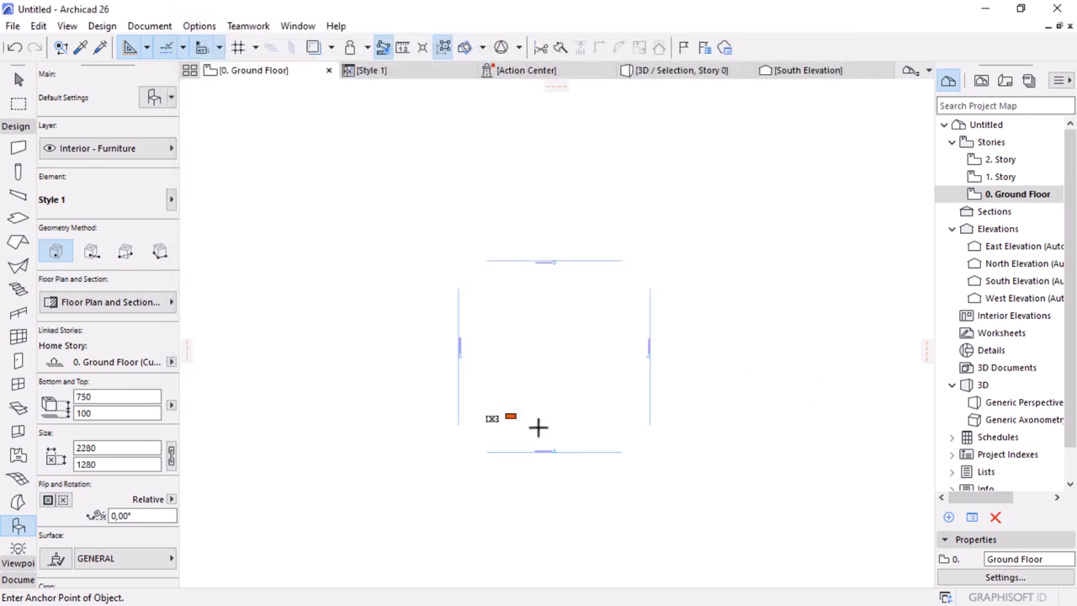
scroll(471, 423, down, 2)
scroll(484, 407, up, 3)
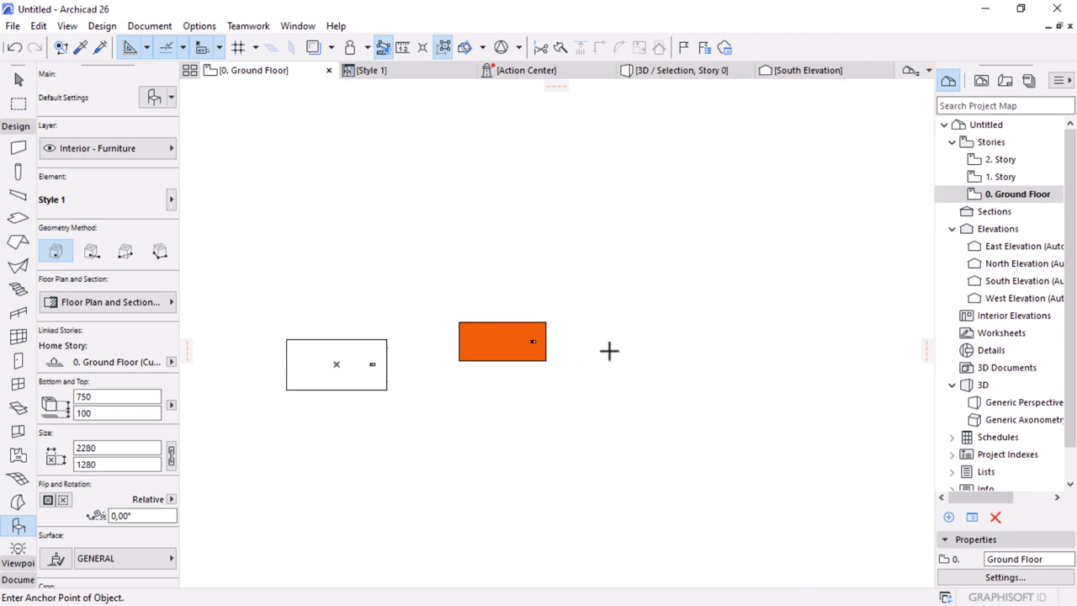
click(609, 349)
scroll(684, 314, up, 2)
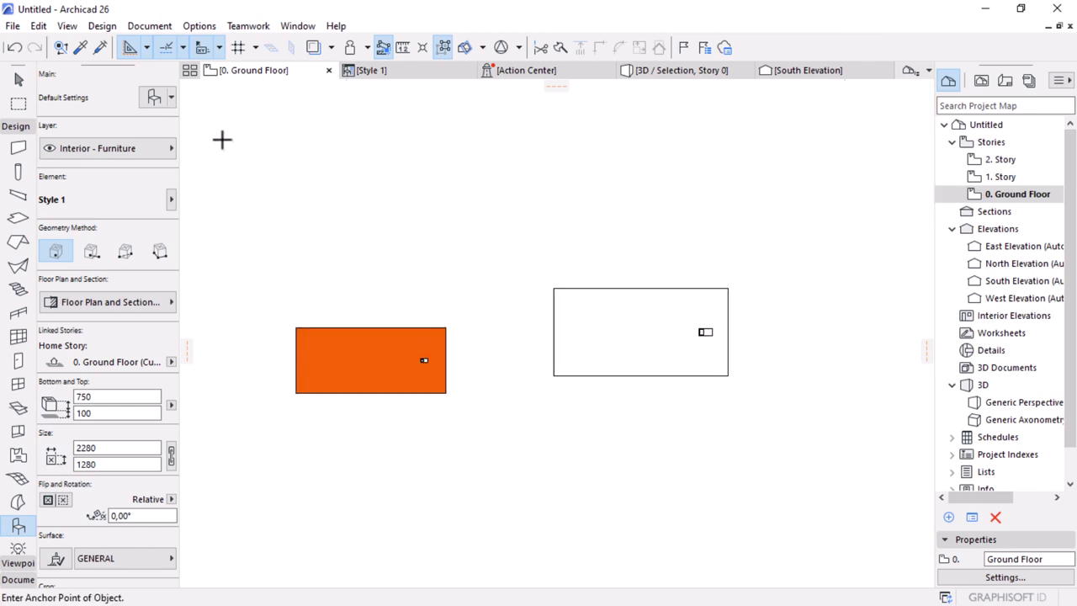
Step: Move the newly placed Style 1 desk down about 341 mm to line up beside the orange desk
click(20, 80)
click(674, 365)
scroll(674, 365, up, 2)
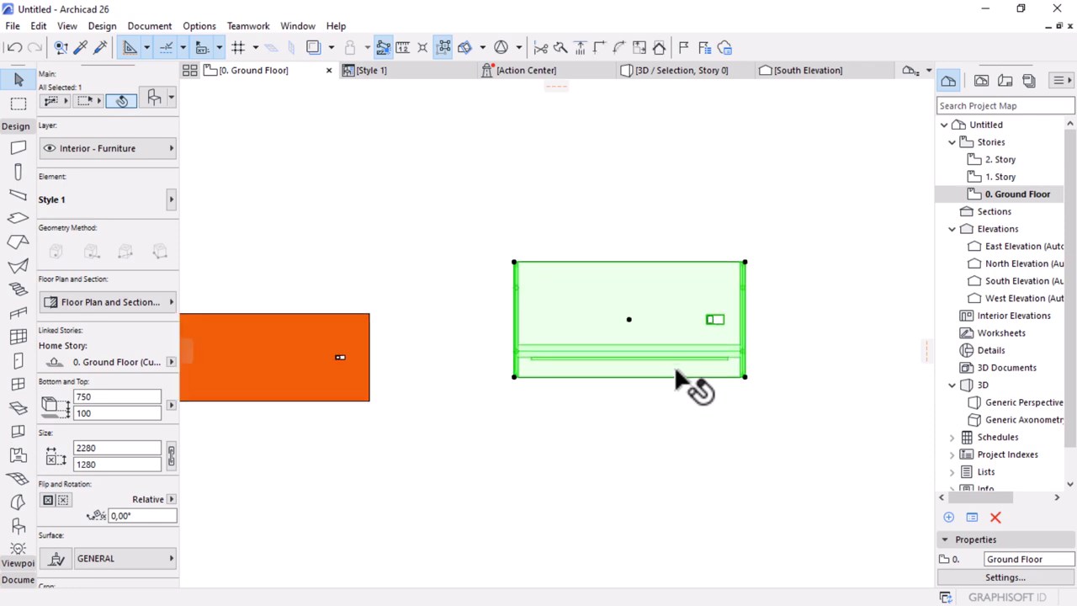
key(ctrl+d)
click(665, 336)
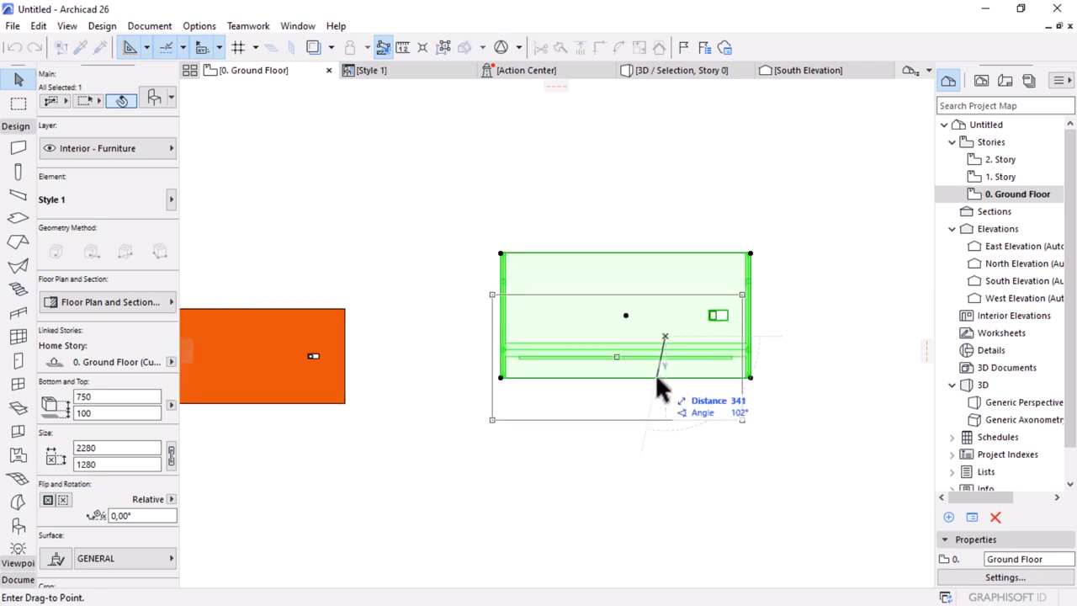
click(656, 379)
scroll(625, 336, down, 1)
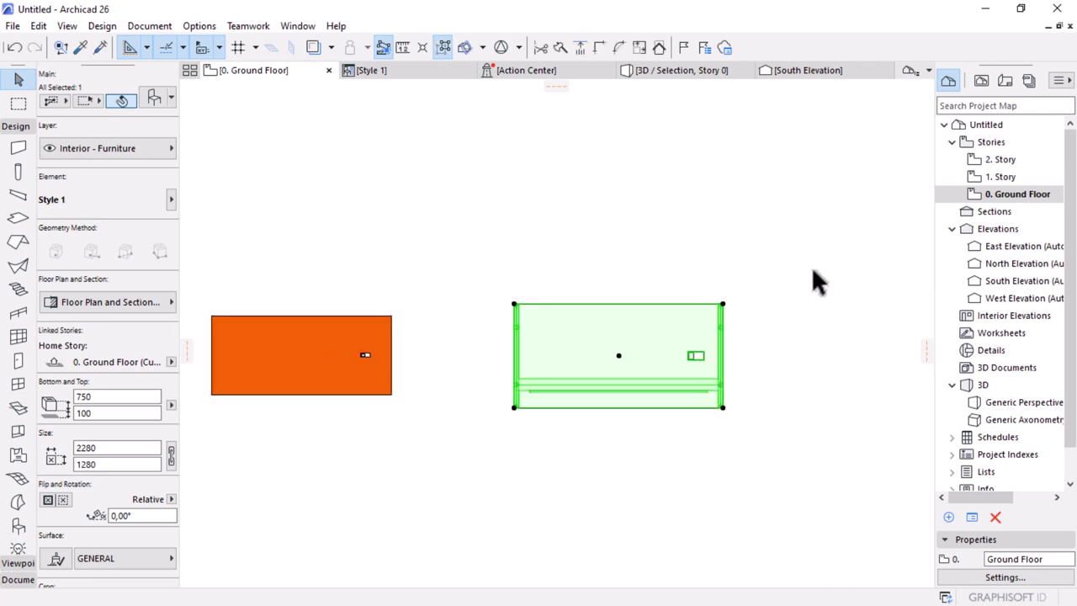
key(Escape)
Step: Show only the newly placed Style 1 desk in the 3D window
scroll(666, 416, down, 2)
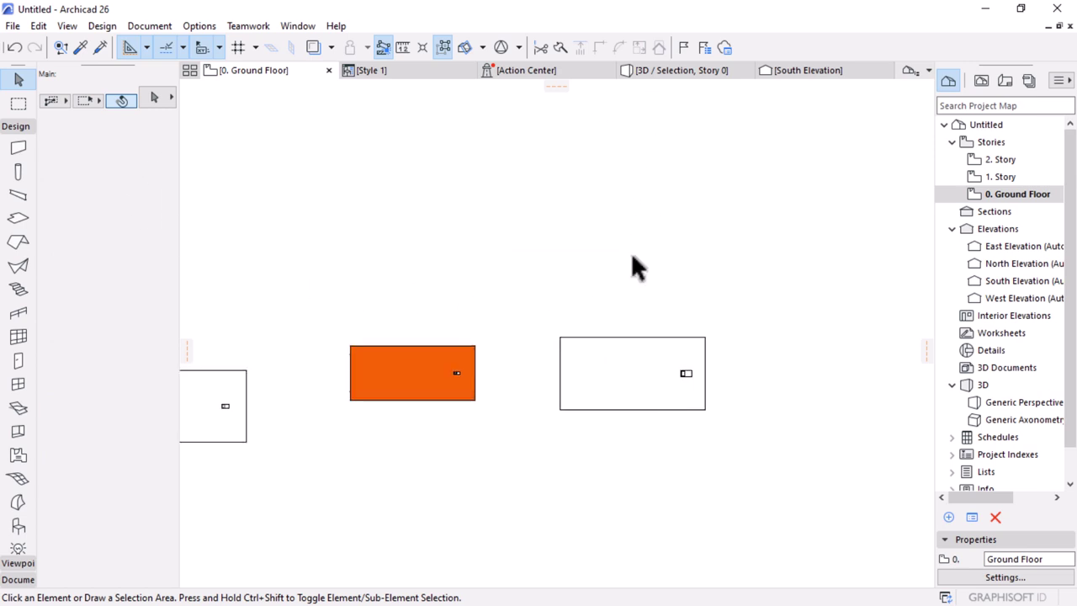
click(632, 374)
key(F5)
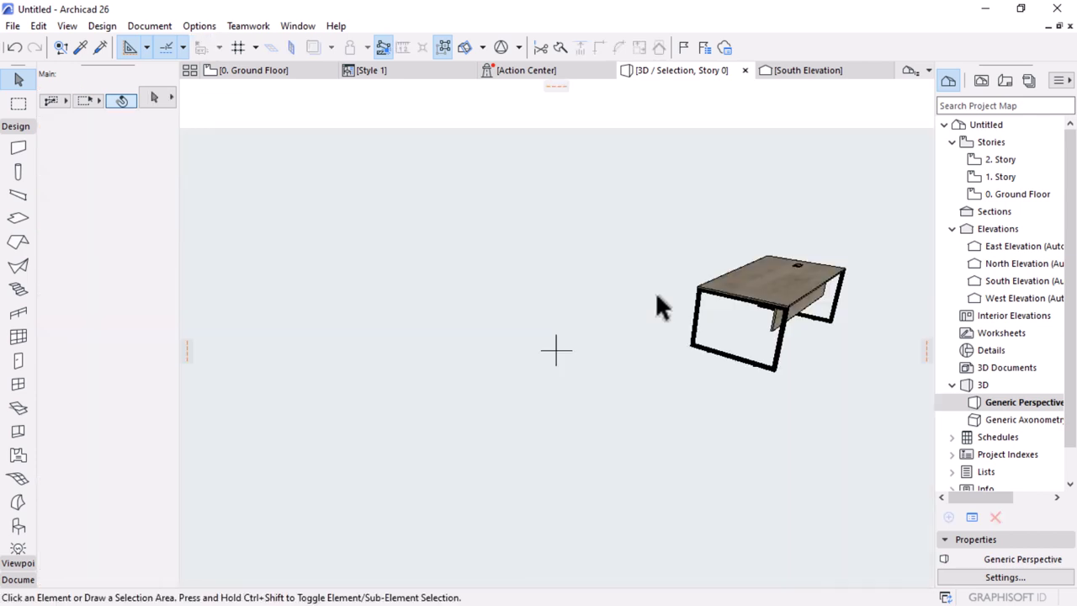
Step: Inspect the Style 1 desk from several angles in 3D and set its Legs surface to Metal - Aluminium in the object settings
shift+middle_drag(656, 306, 587, 361)
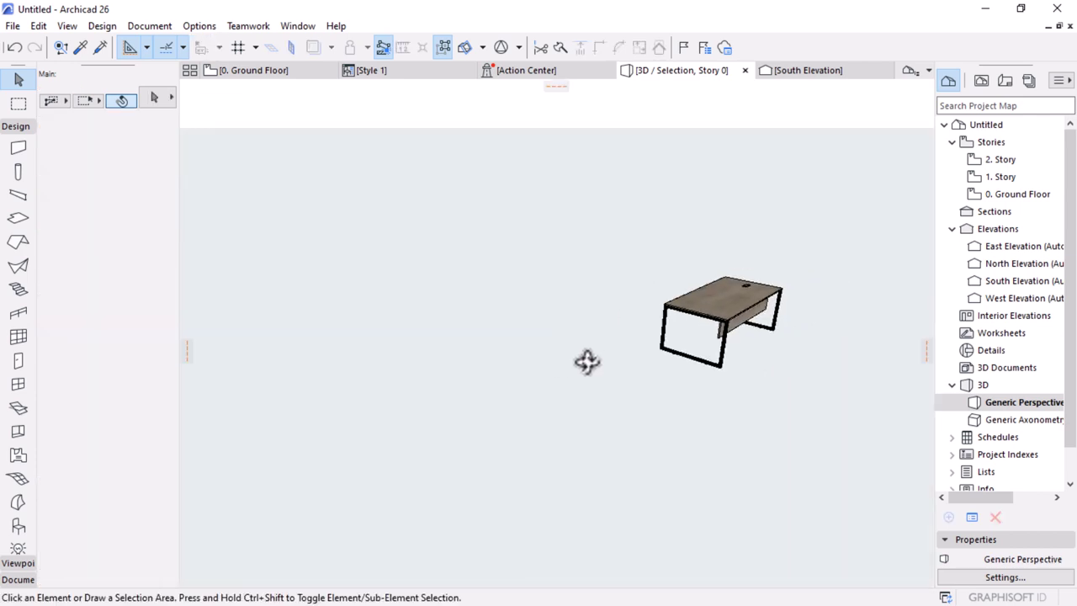
scroll(586, 361, up, 5)
shift+middle_drag(555, 418, 663, 489)
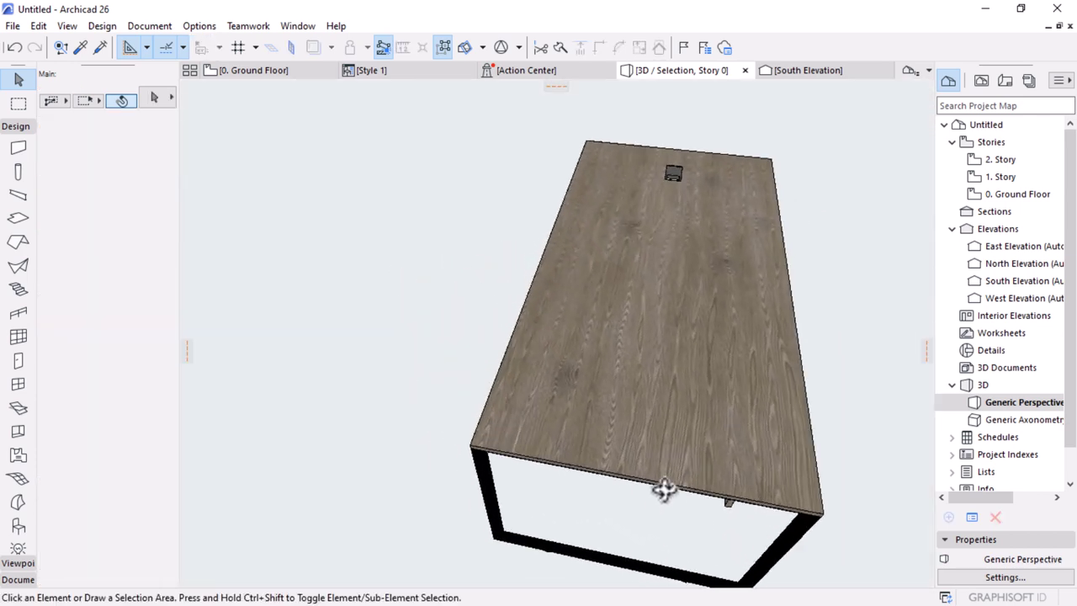
shift+middle_drag(372, 257, 713, 341)
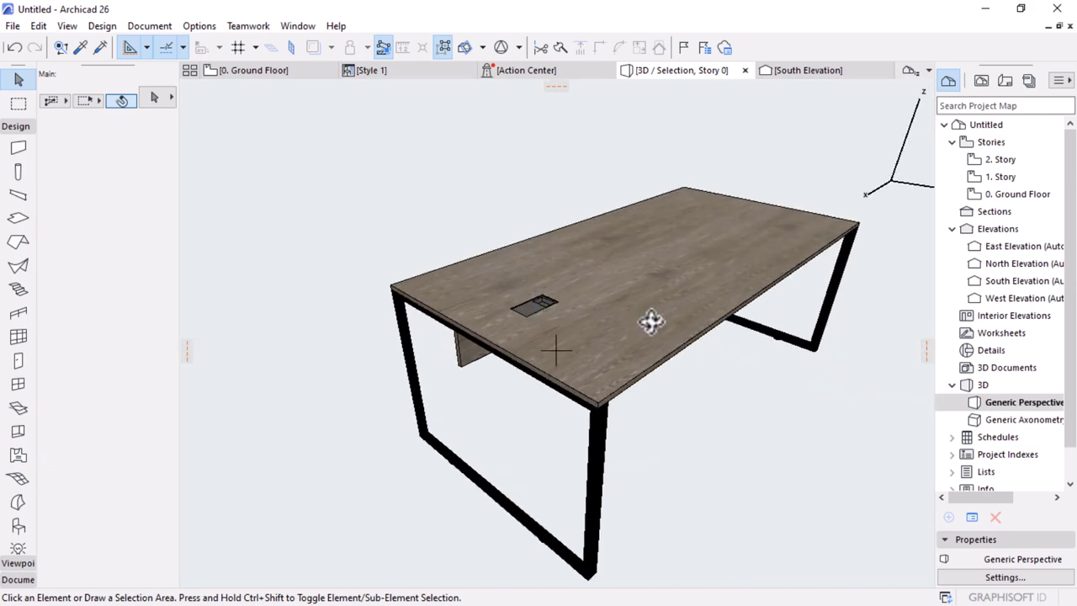
click(628, 341)
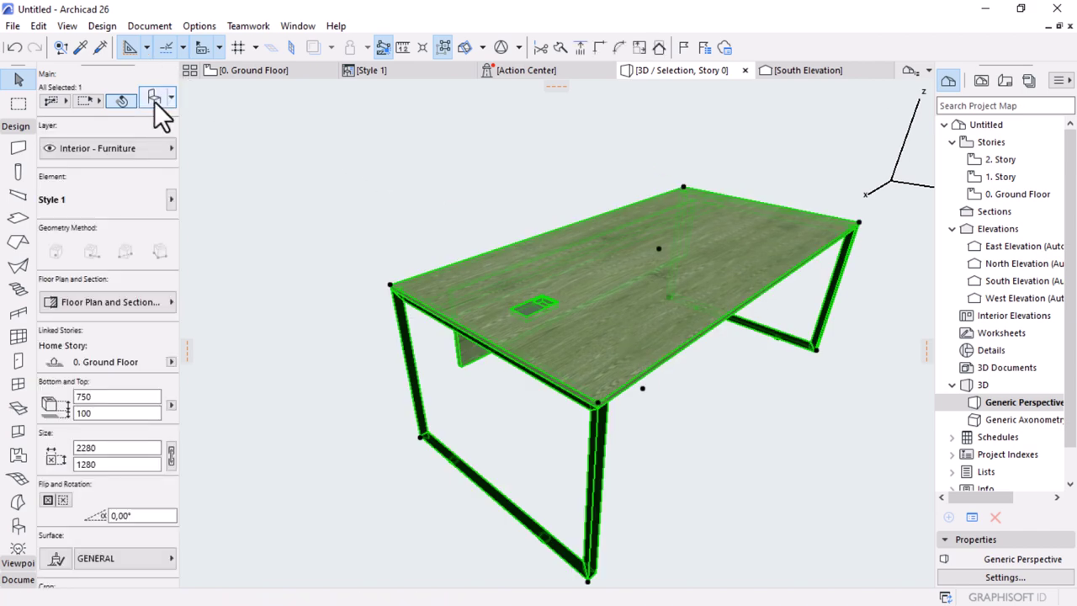
double_click(669, 335)
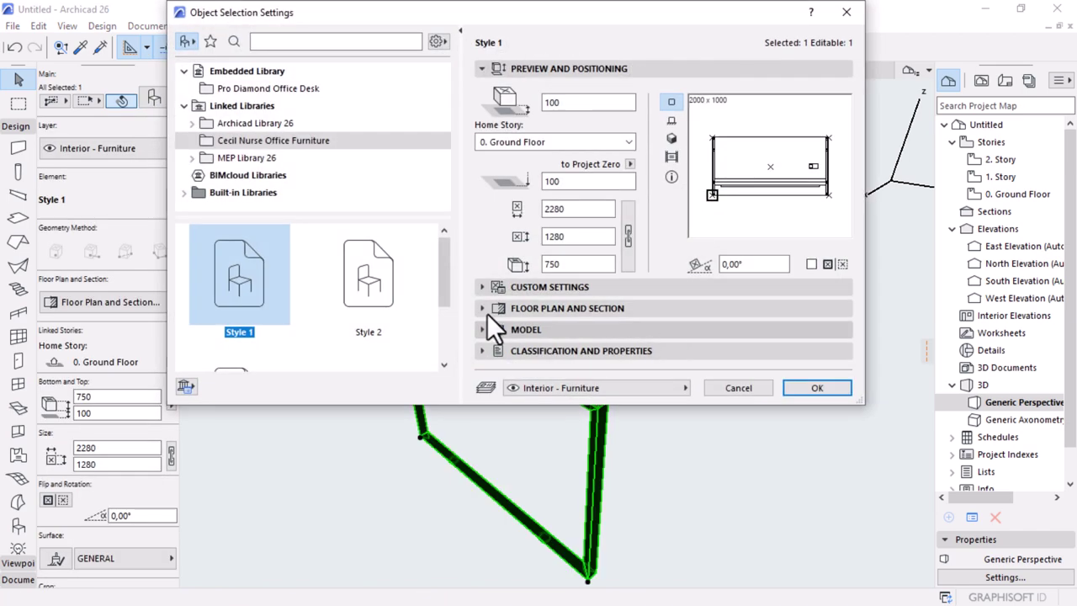
click(529, 287)
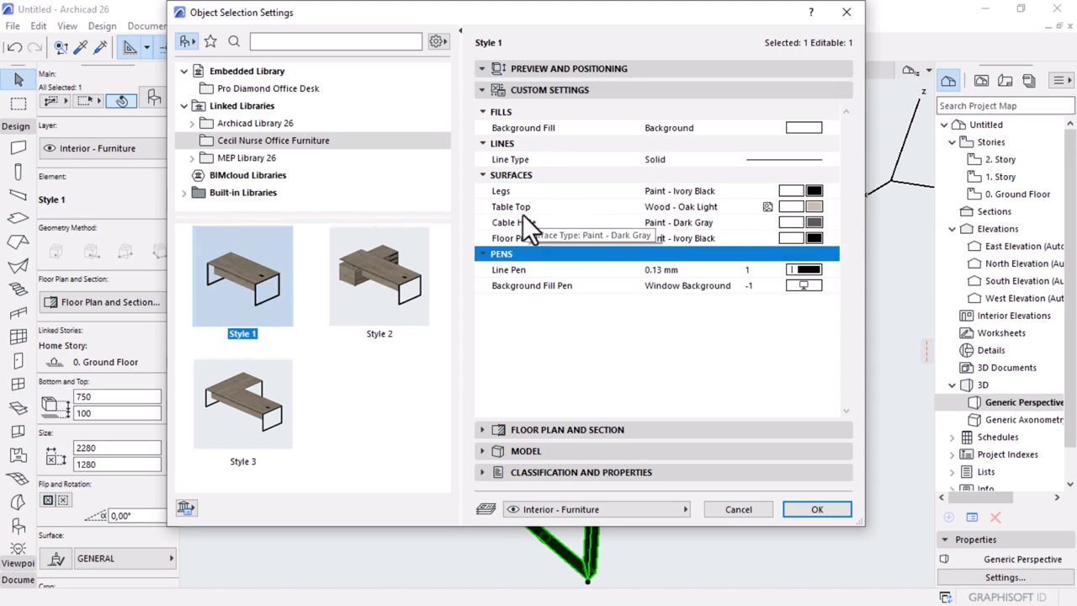
click(538, 193)
click(840, 191)
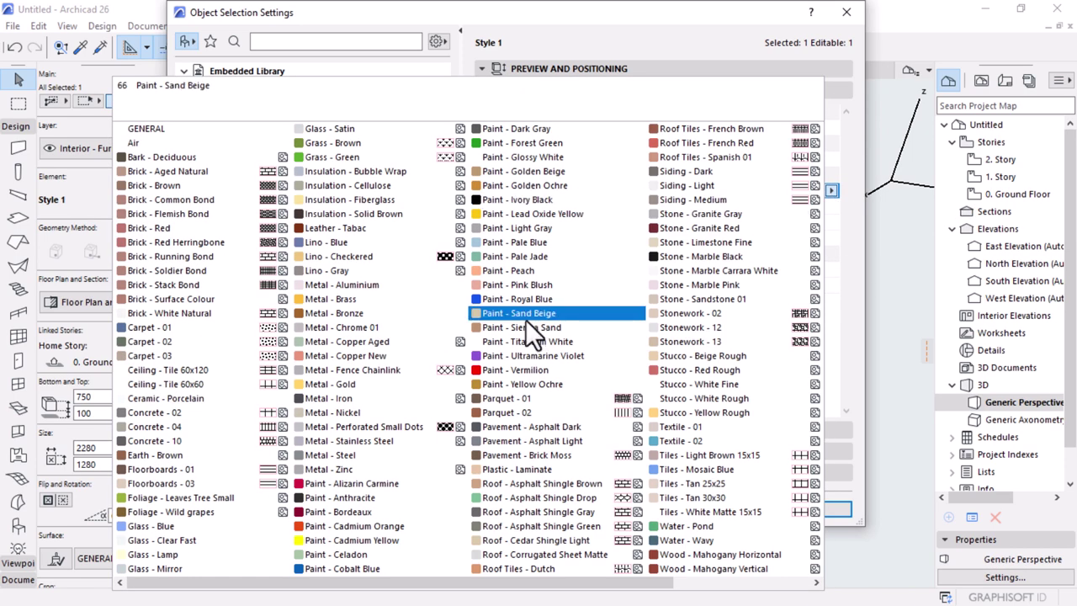
click(374, 286)
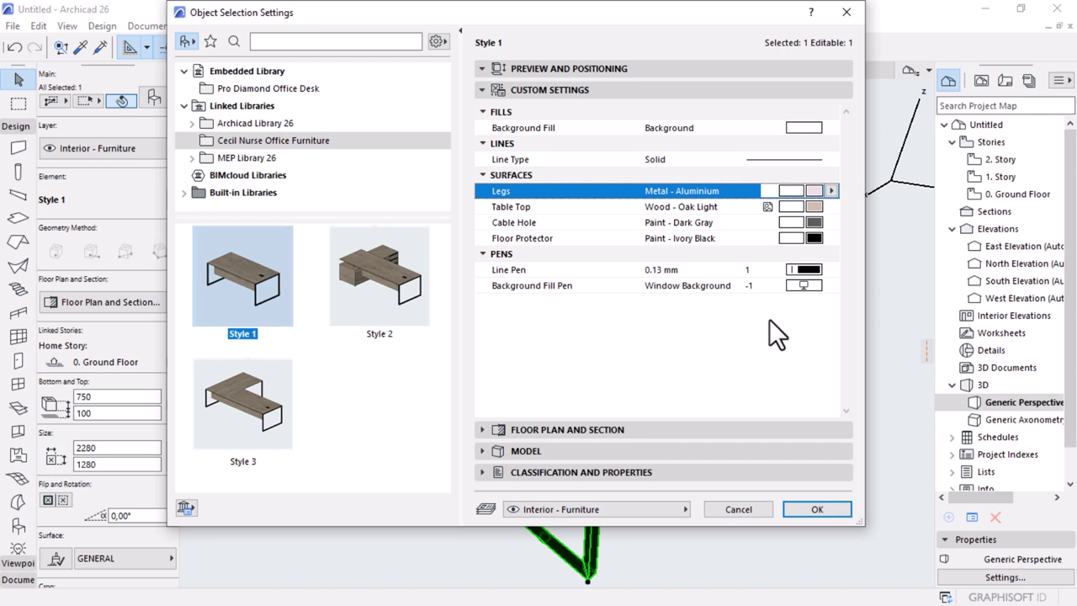
Step: Set the desk's Cable Hole surface to Paint - Lead Oxide Yellow, accept the settings and check the desk in 3D
click(809, 222)
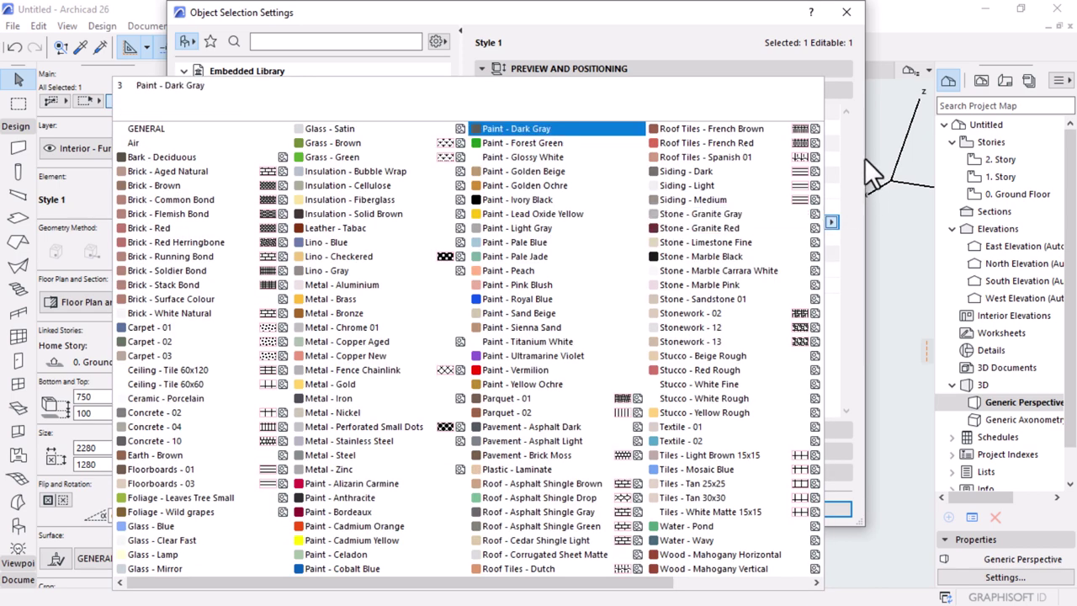
click(541, 212)
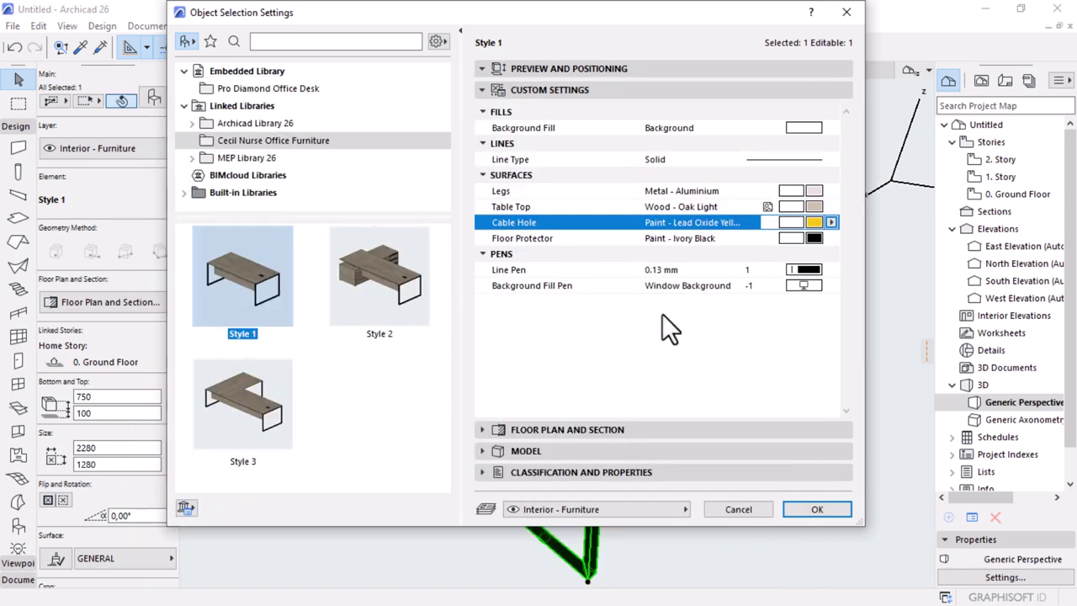
click(806, 511)
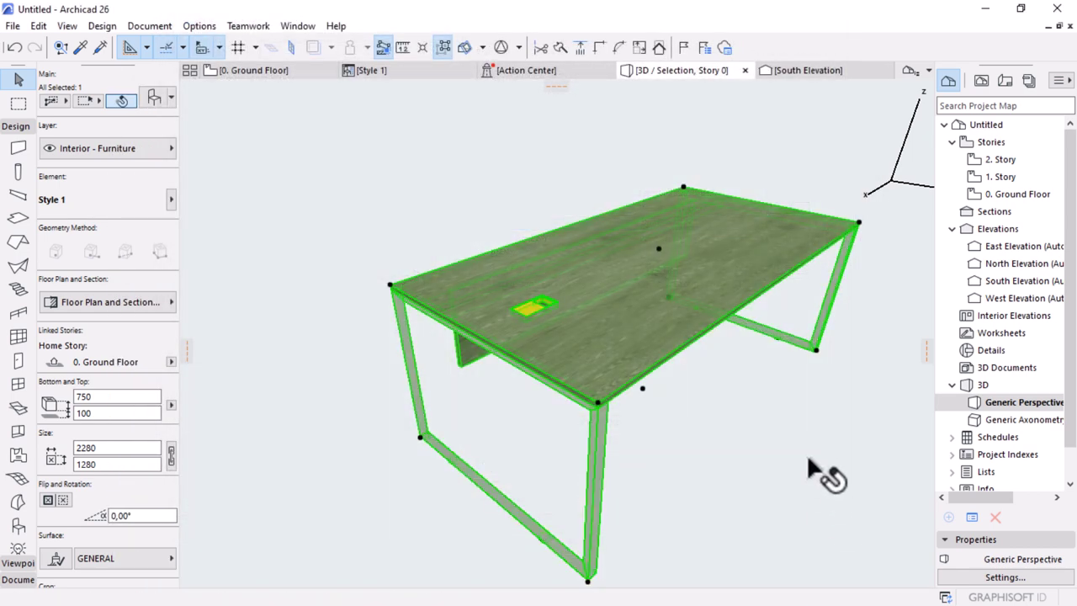
click(682, 520)
shift+middle_drag(620, 361, 641, 339)
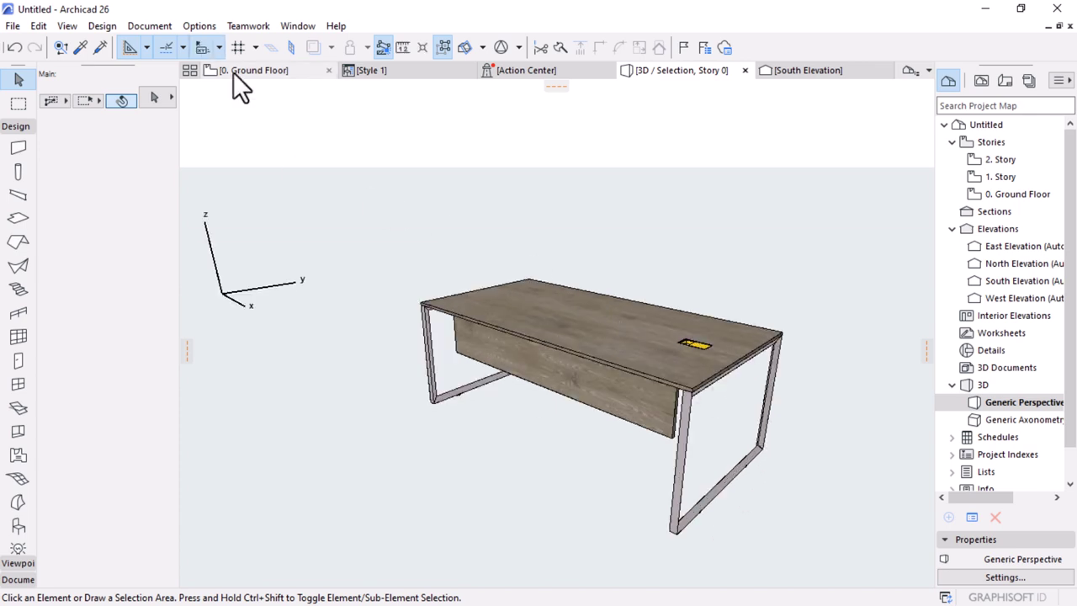
Step: On the ground floor plan, replace the upper Style 1 desk with the Style 2 object from the Cecil Nurse Office Furniture library
click(240, 72)
click(633, 380)
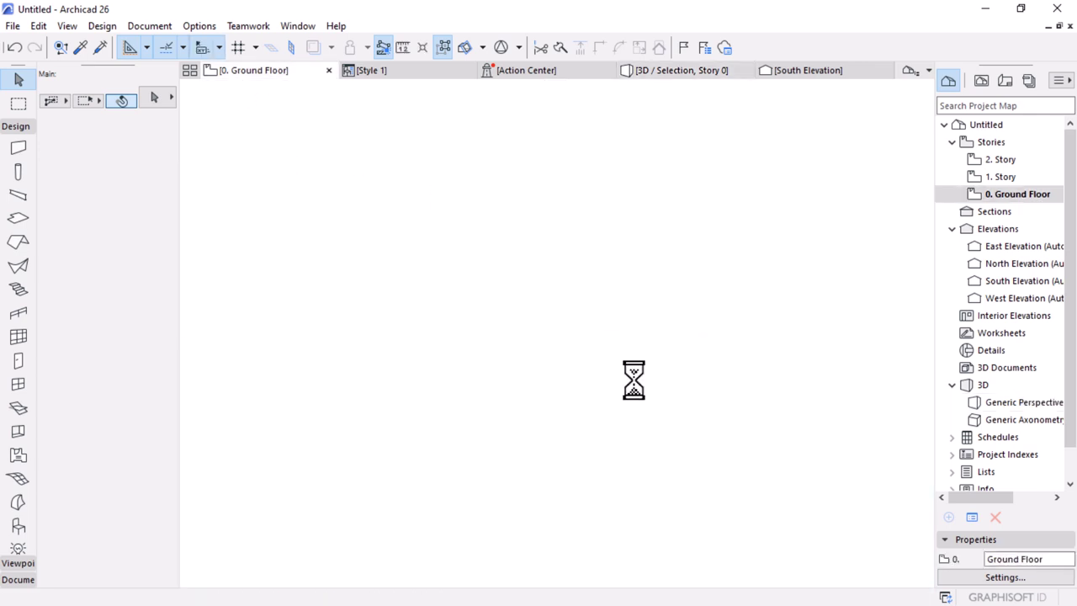
drag(633, 375, 636, 293)
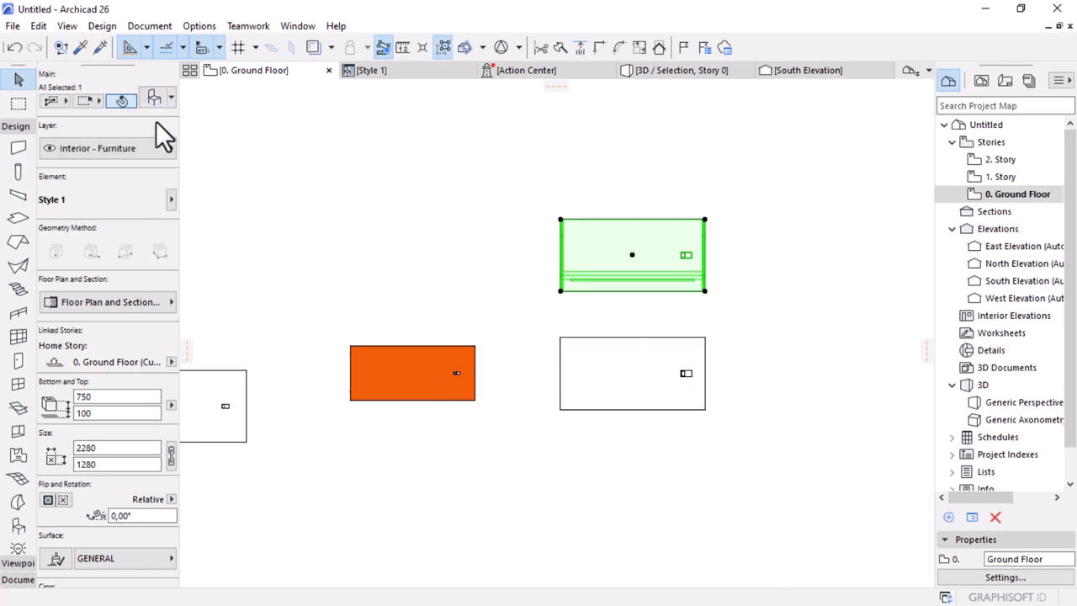
key(ctrl+t)
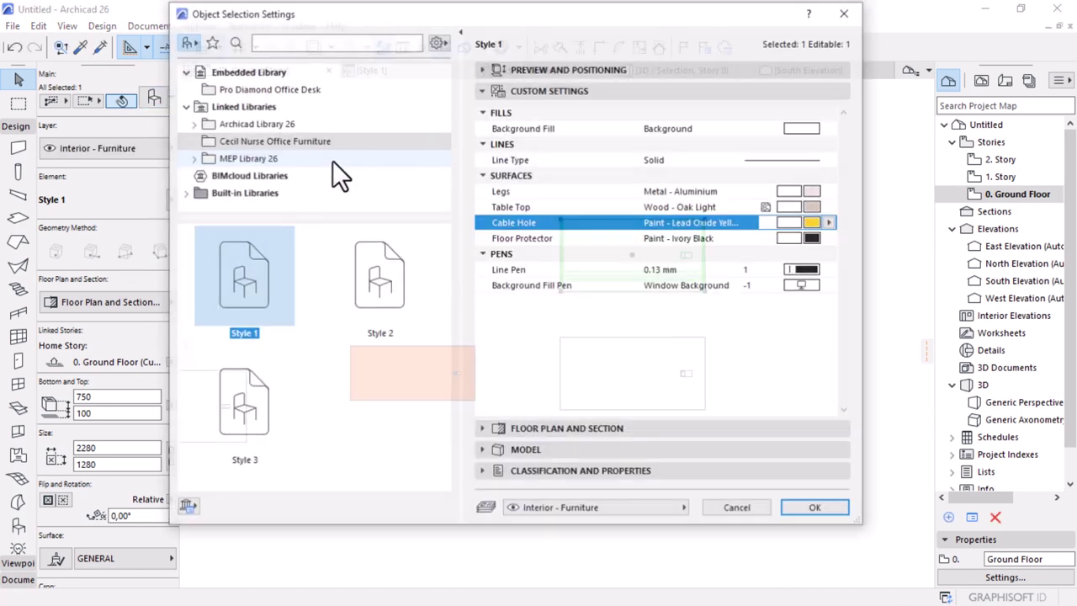
click(379, 290)
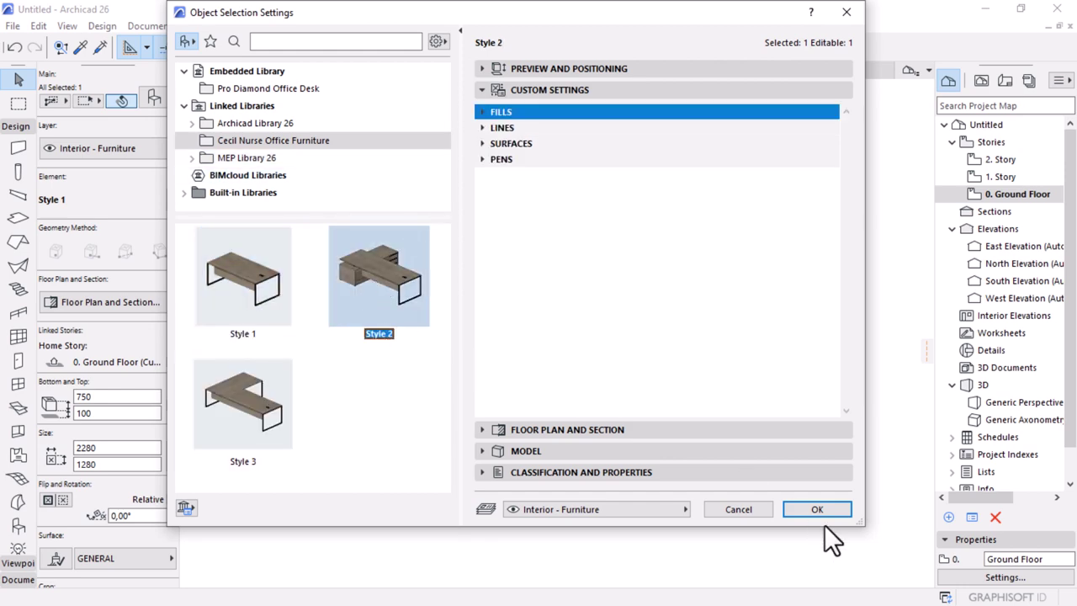
click(816, 509)
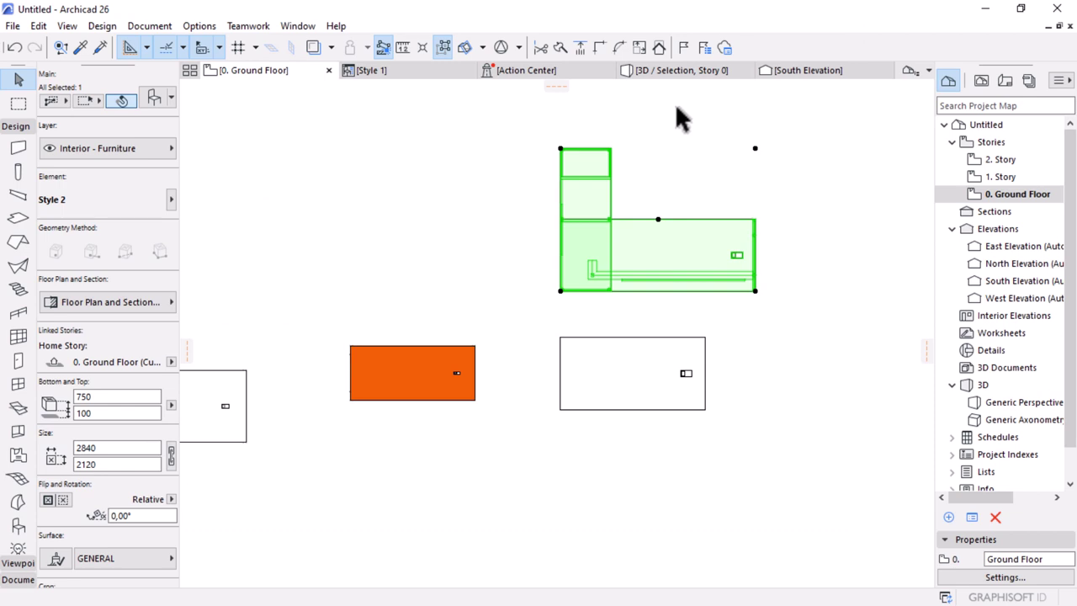
Step: Show only the Style 2 desk in the 3D window and examine its side cabinet, shelves and drawers up close
key(F5)
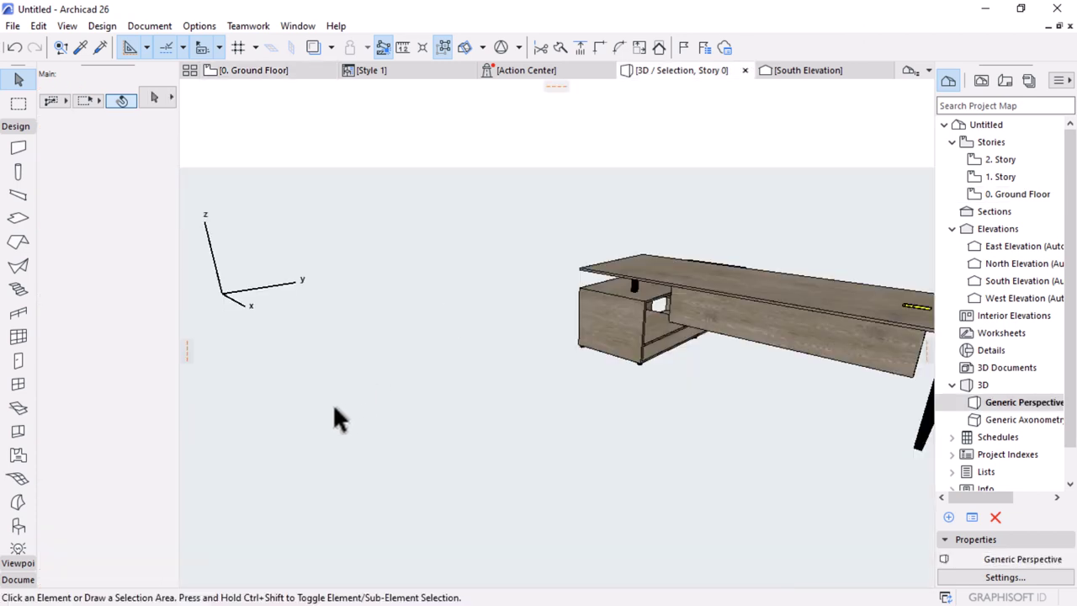
scroll(421, 418, down, 5)
scroll(522, 412, up, 2)
shift+middle_drag(761, 399, 711, 377)
scroll(698, 372, up, 2)
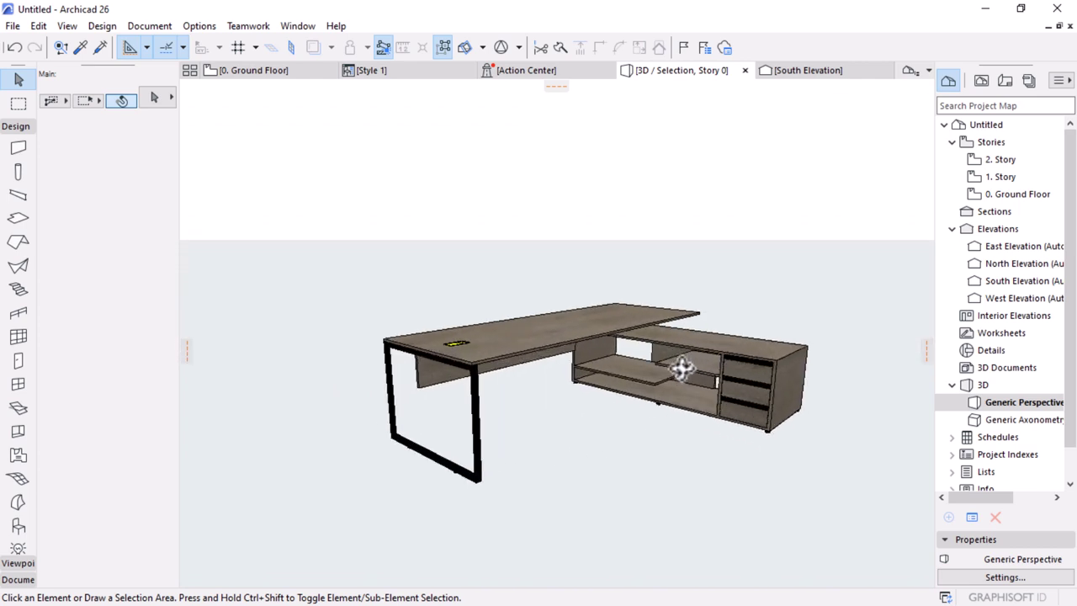
shift+middle_drag(662, 414, 761, 376)
scroll(761, 376, up, 4)
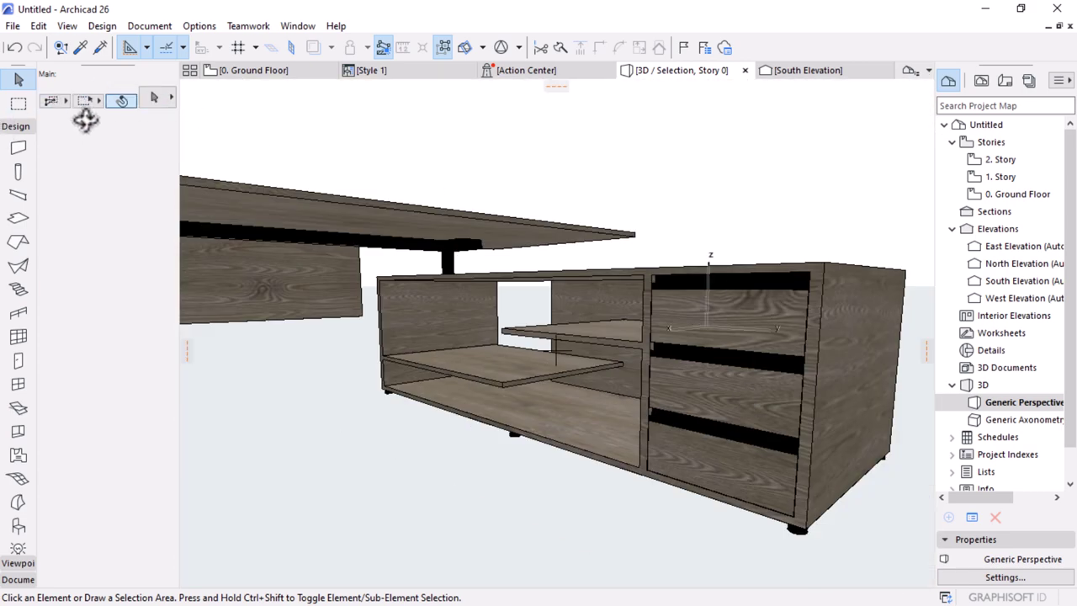
Step: On the ground floor plan, draw a horizontal section line across the upper part of the Style 2 desk's side cabinet, looking upward
click(231, 70)
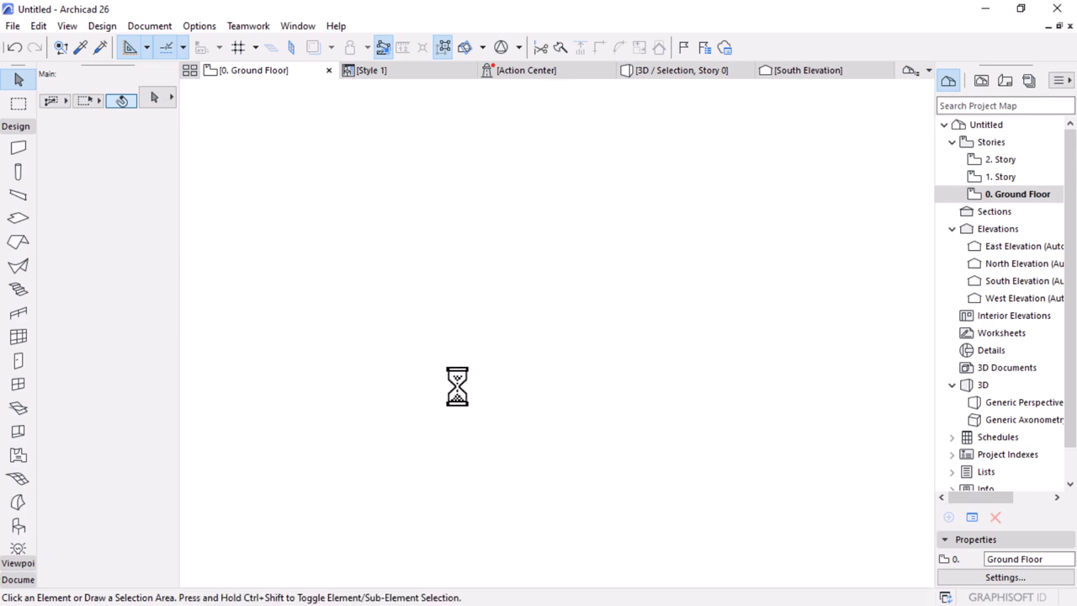
click(16, 127)
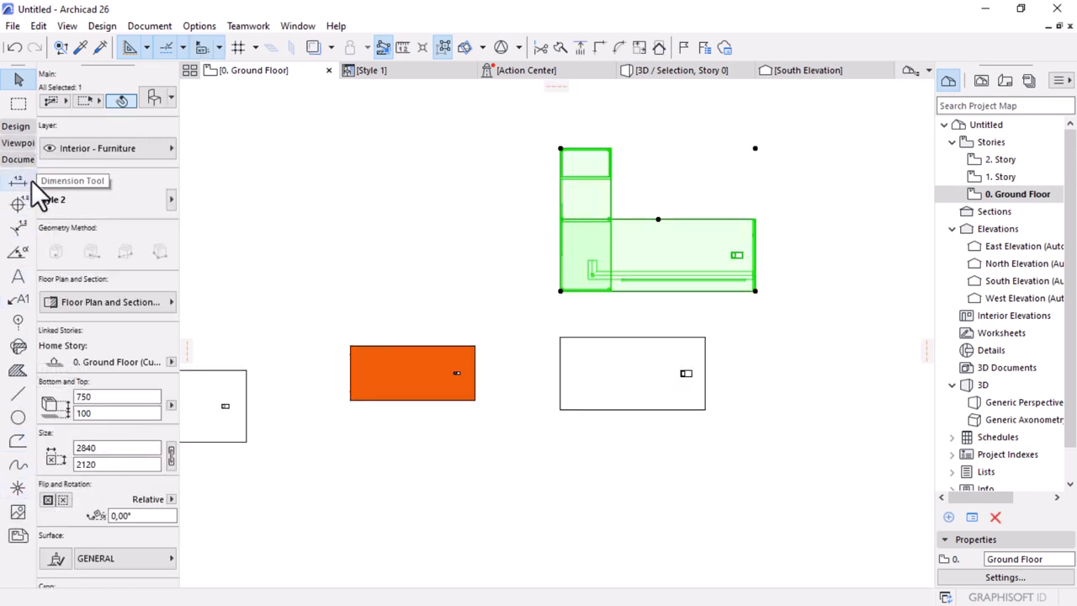
click(17, 142)
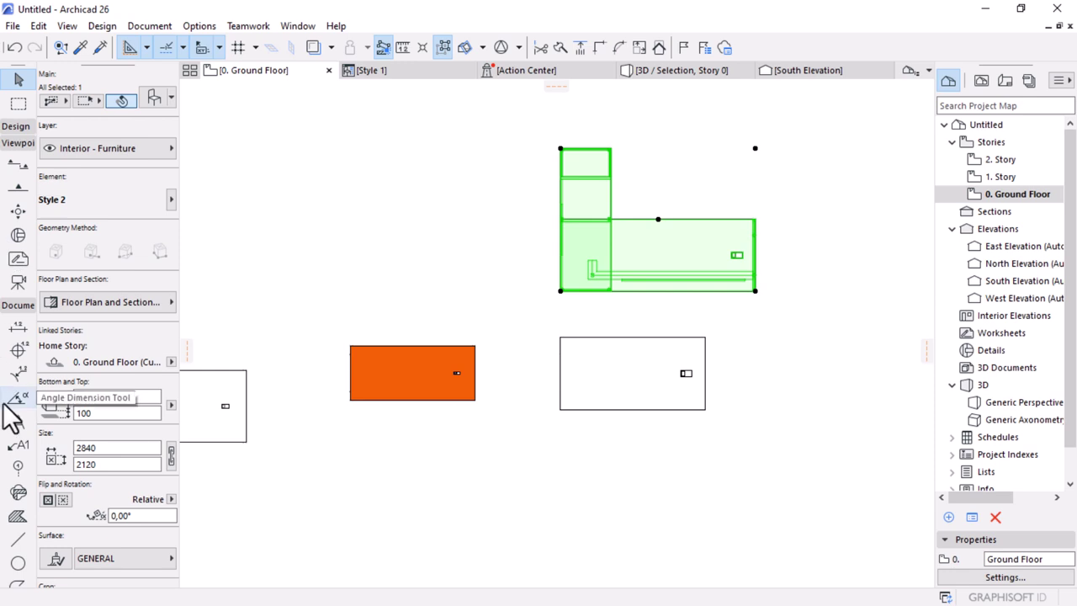
click(18, 166)
scroll(608, 147, up, 5)
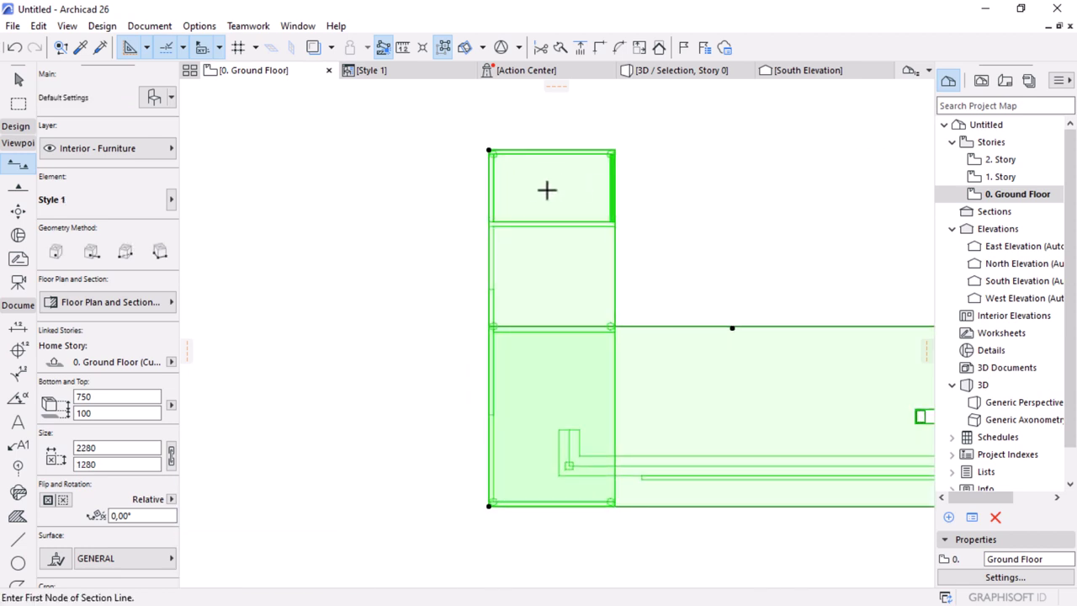
click(663, 180)
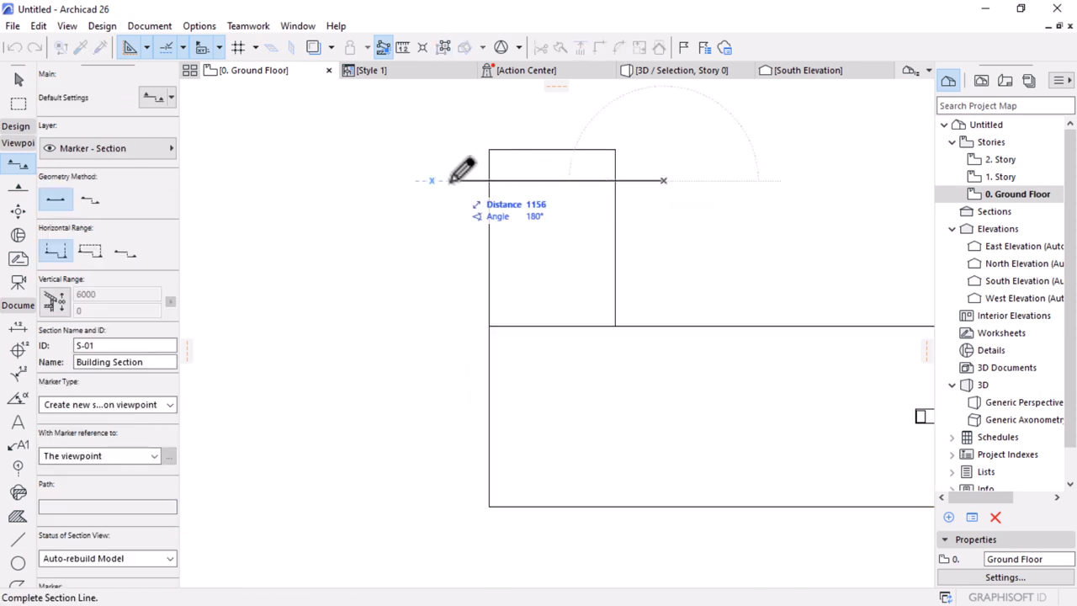
click(386, 180)
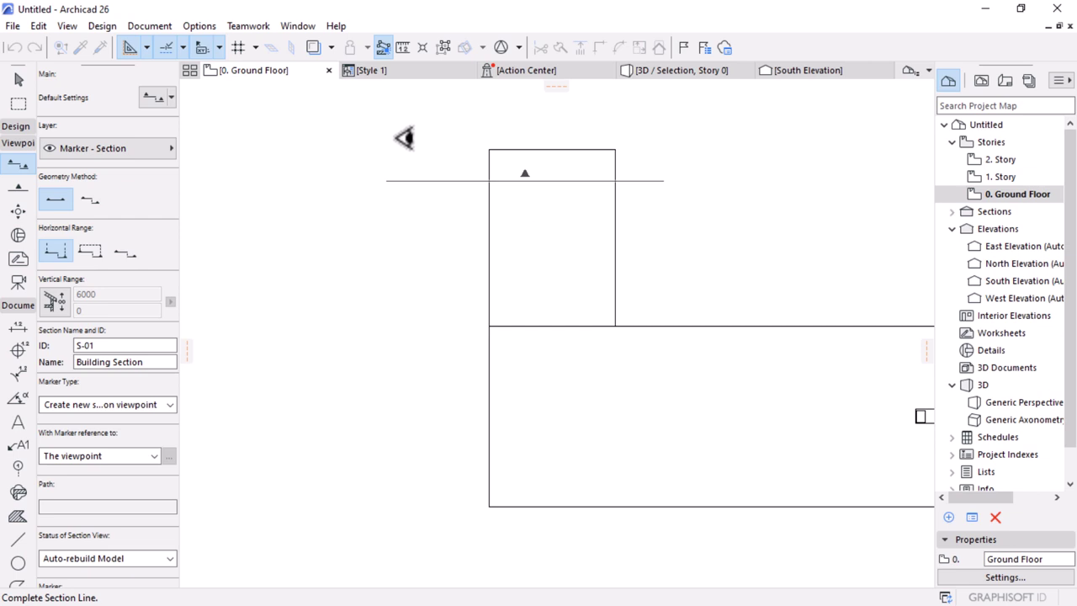
click(404, 138)
key(Escape)
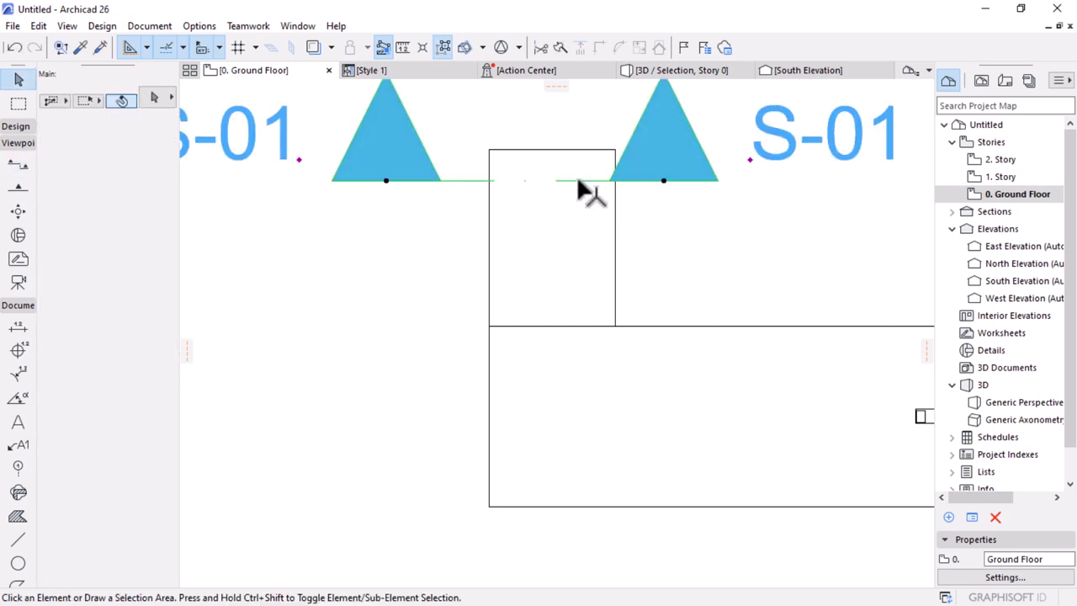
Step: Move the S-01 section line slightly right to centre it on the side cabinet and open its section view
click(582, 224)
click(555, 242)
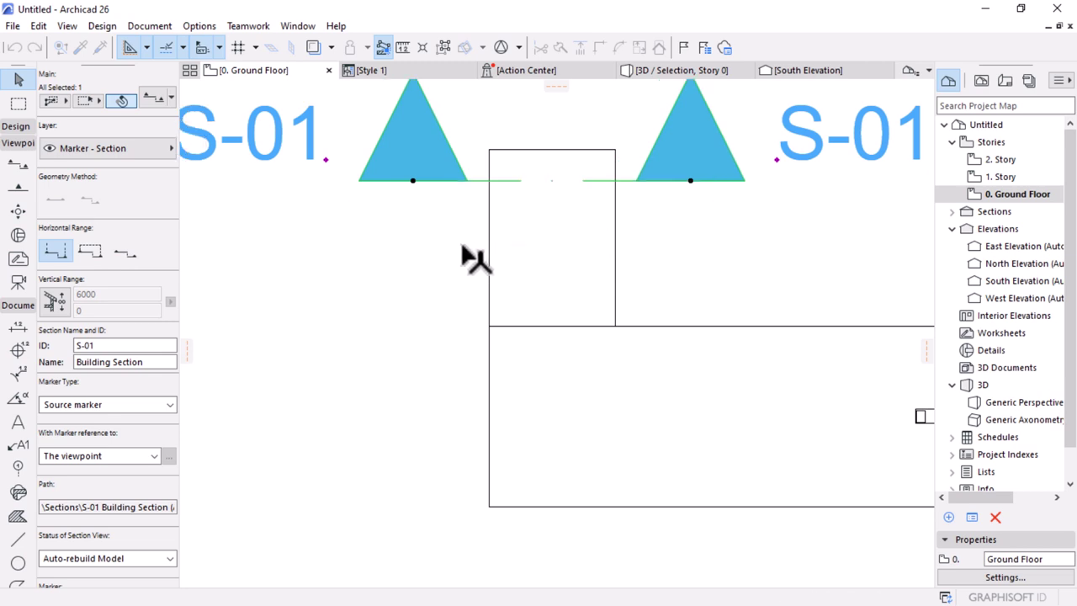
right_click(462, 245)
click(518, 211)
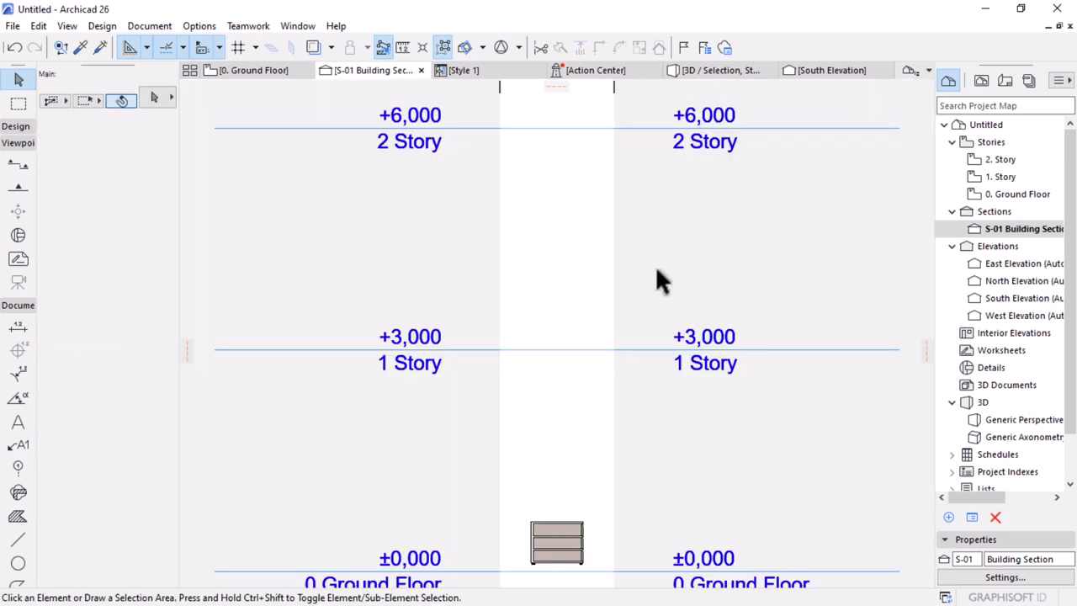
Step: Examine the cut drawers of the side cabinet and the angled grip profiles at their front edges in the section view
scroll(673, 256, up, 10)
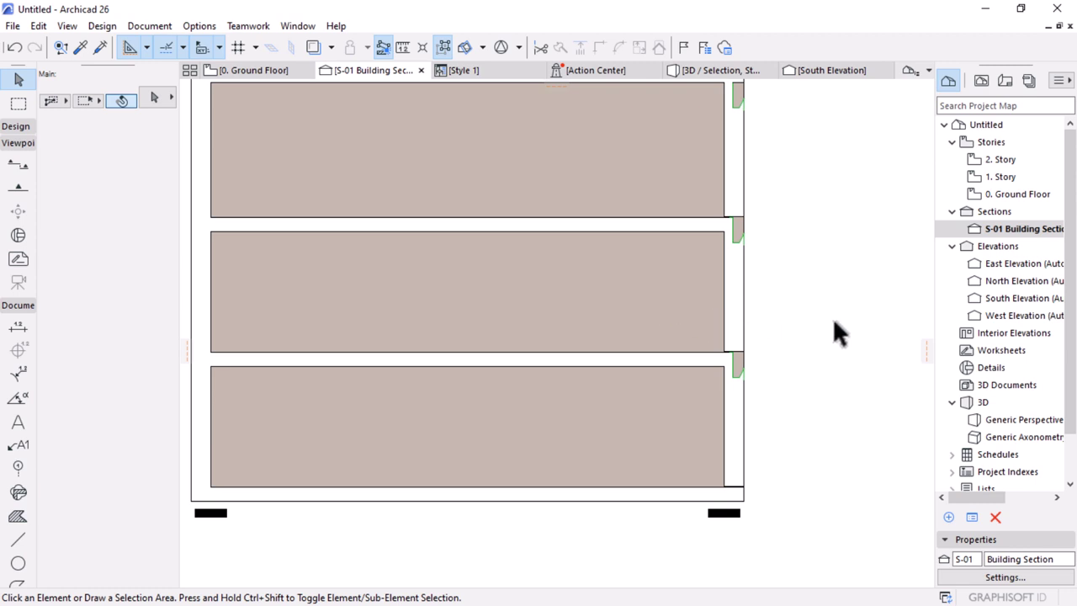
scroll(733, 478, down, 1)
scroll(733, 201, up, 4)
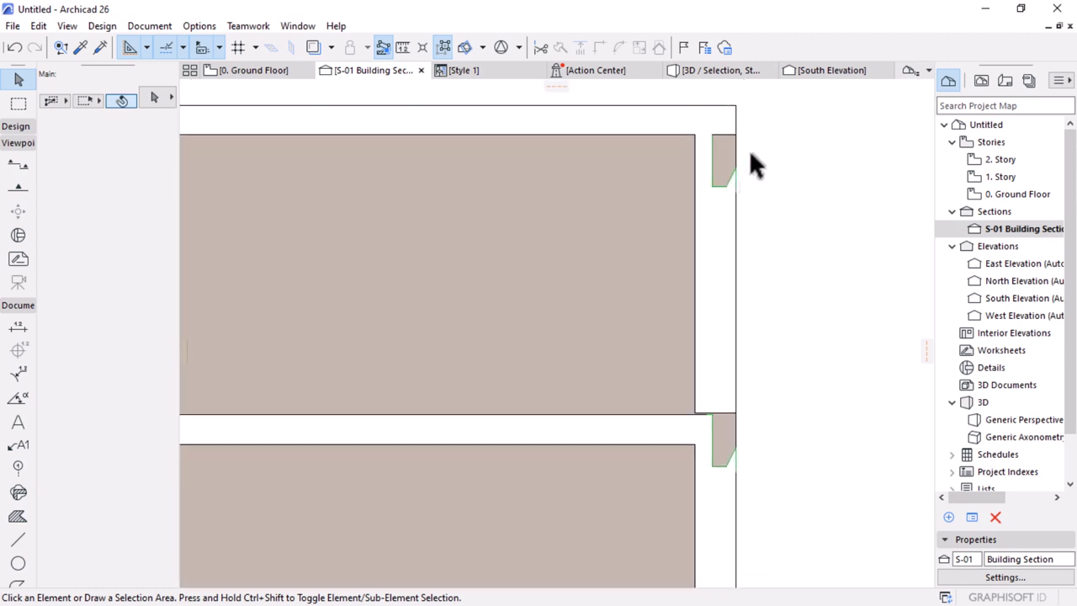
scroll(747, 122, up, 2)
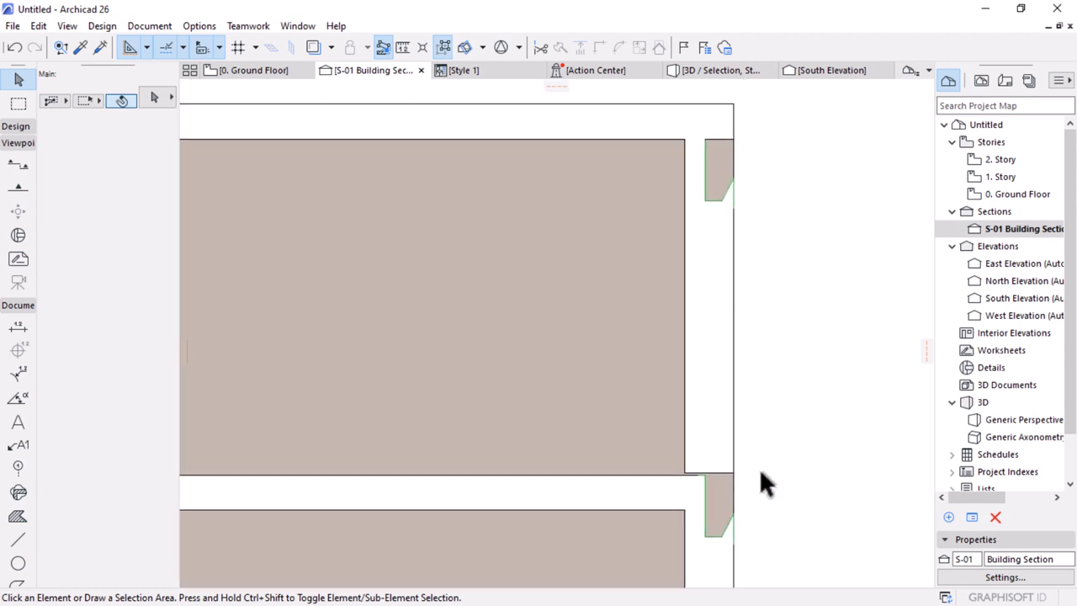
scroll(740, 463, down, 1)
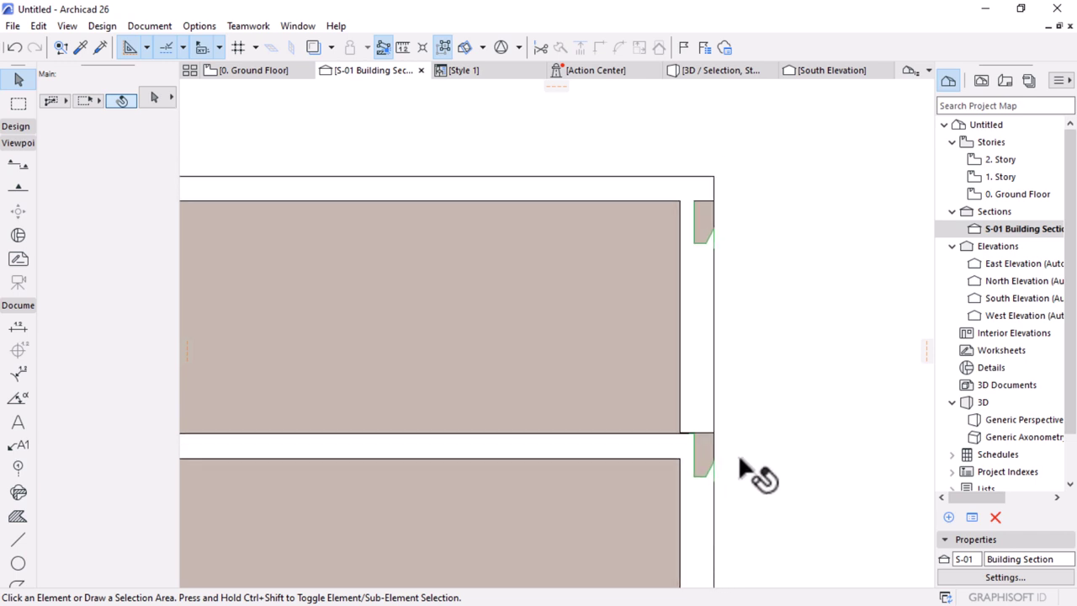
scroll(731, 463, up, 2)
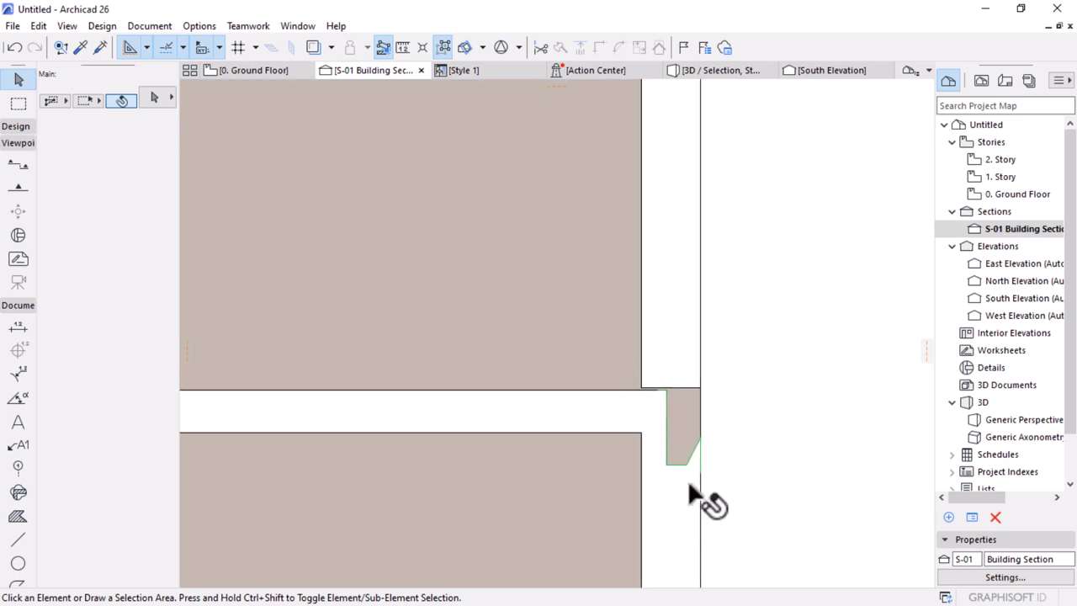
scroll(666, 383, up, 2)
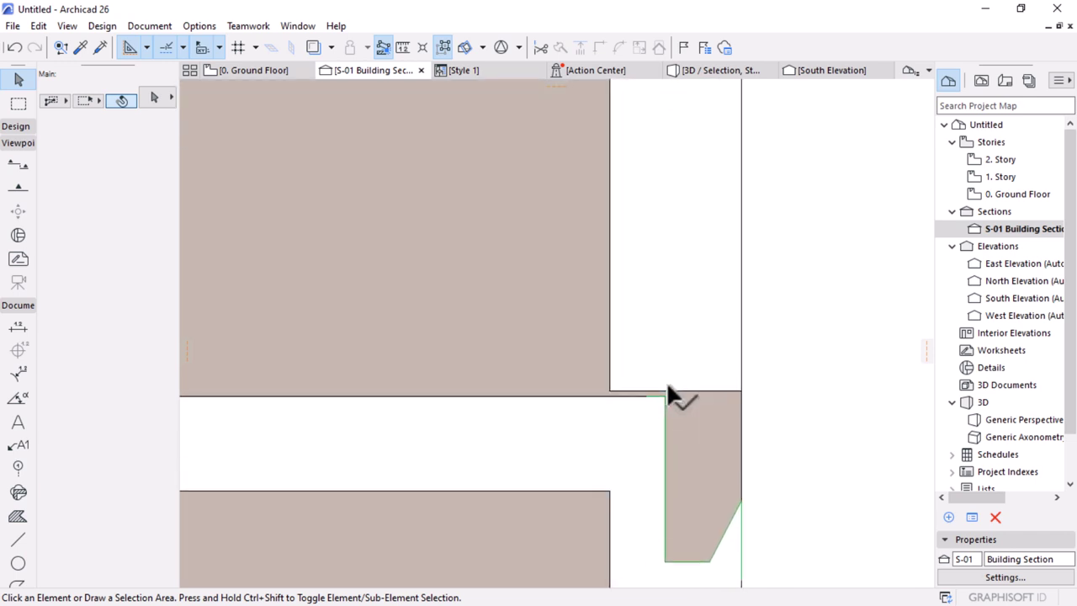
Step: Compare the repeated grip profiles and gaps between the stacked drawers along the side cabinet's front in the S-01 section
scroll(683, 418, down, 1)
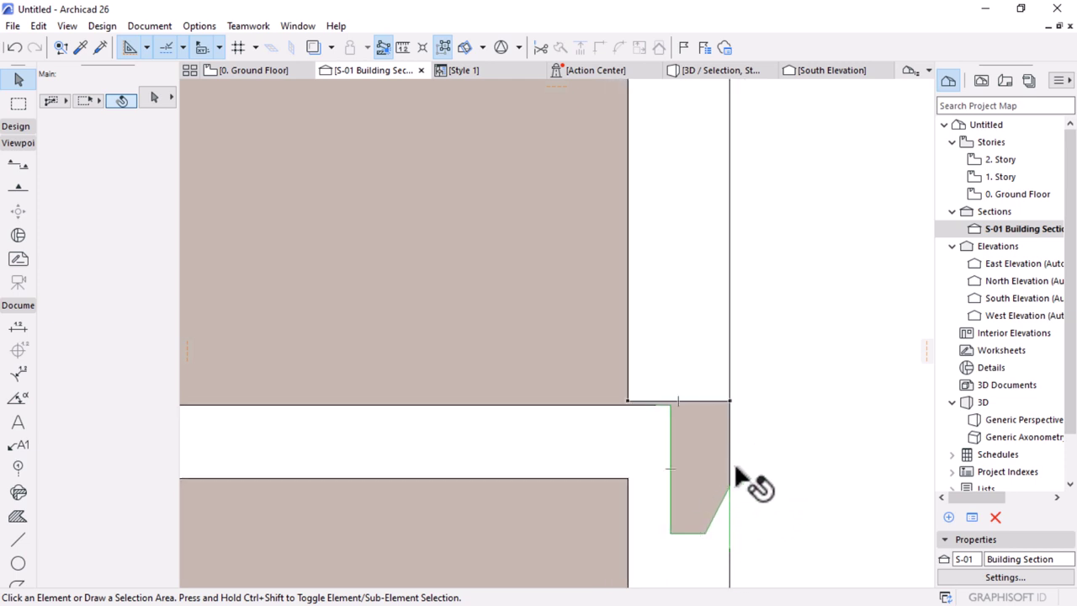
scroll(507, 448, down, 1)
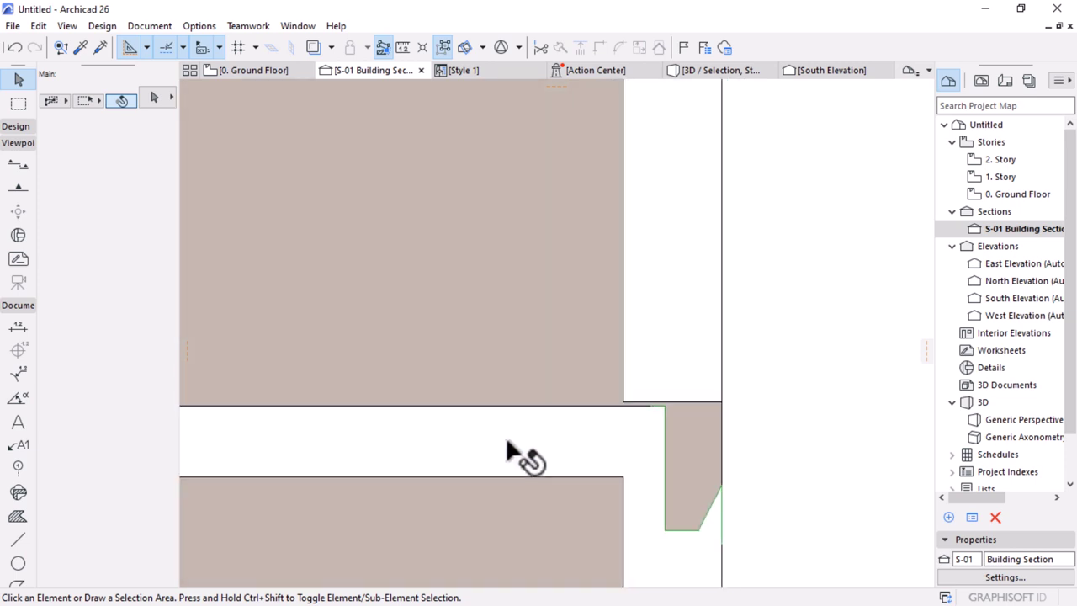
scroll(592, 452, down, 1)
scroll(438, 319, down, 2)
scroll(637, 332, down, 1)
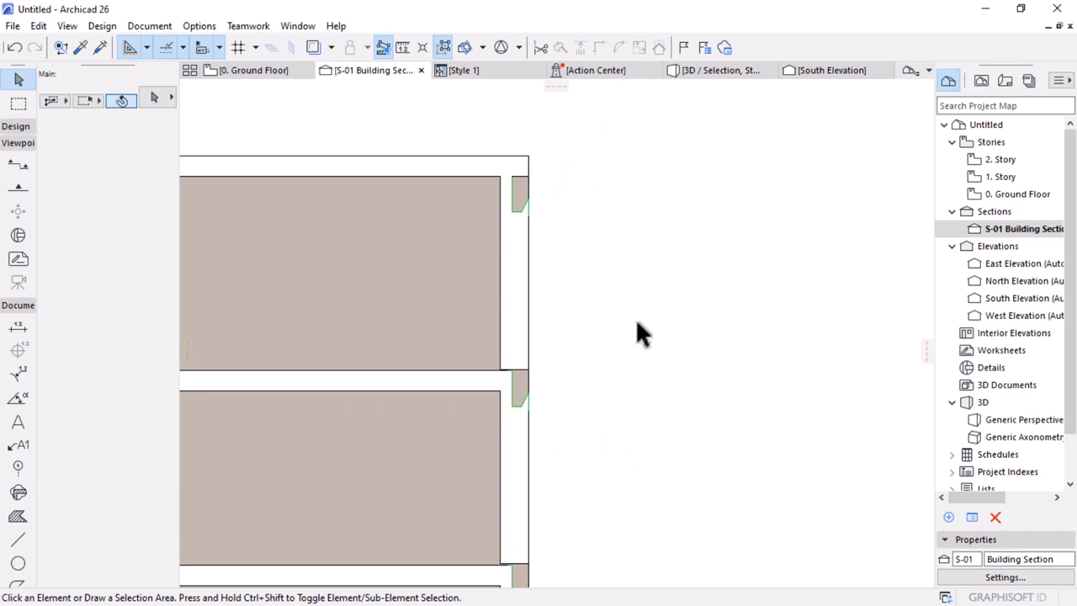
Step: Return to the 3D view and inspect the Style 2 desk's drawer fronts, open shelves and outer cabinet side from several angles
click(485, 74)
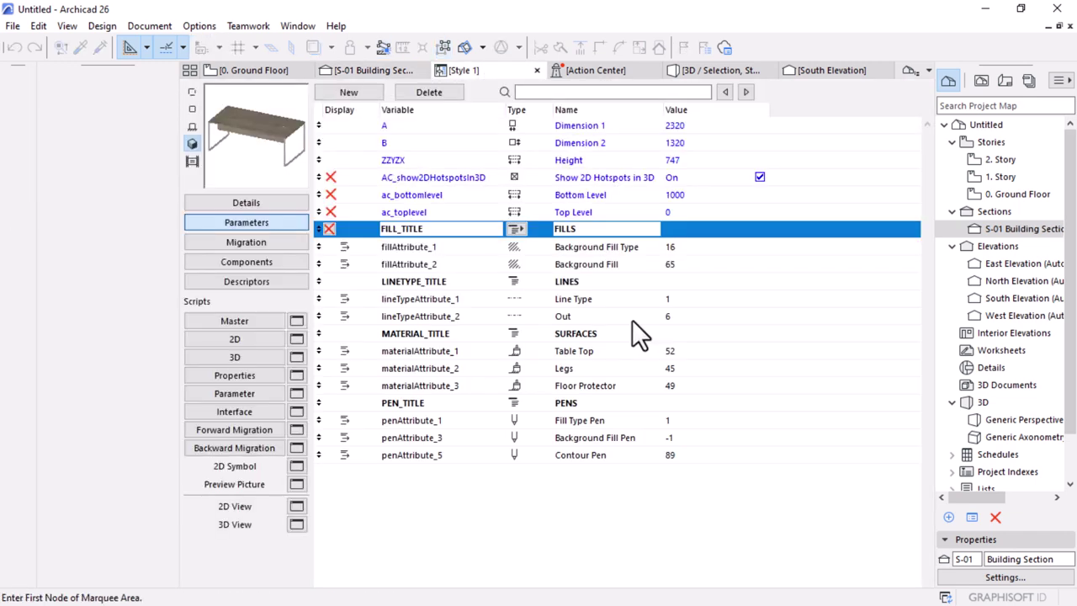
click(719, 70)
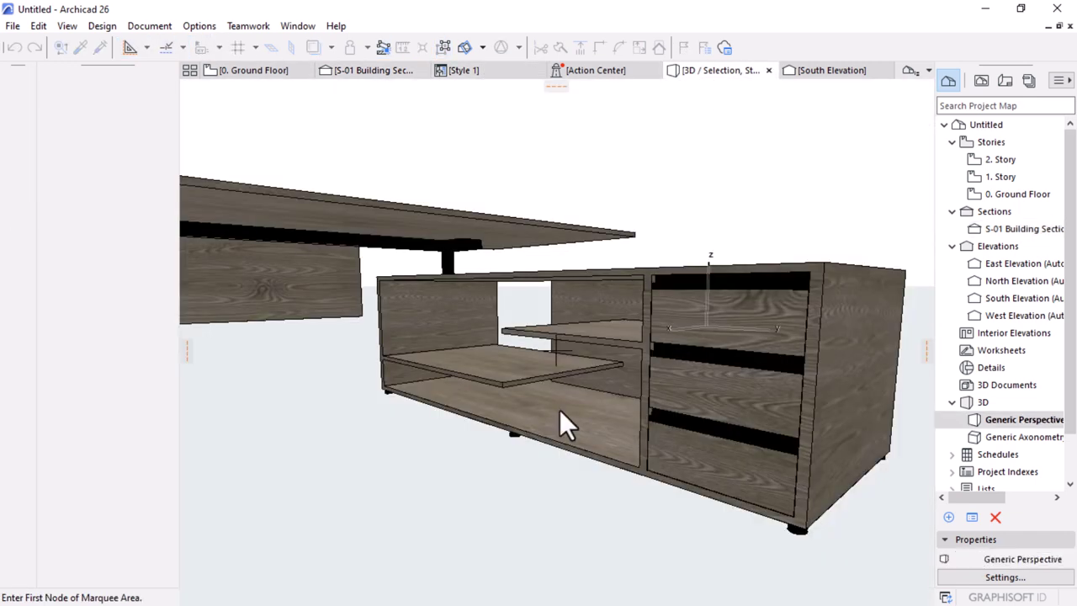
scroll(782, 320, up, 5)
scroll(780, 334, down, 5)
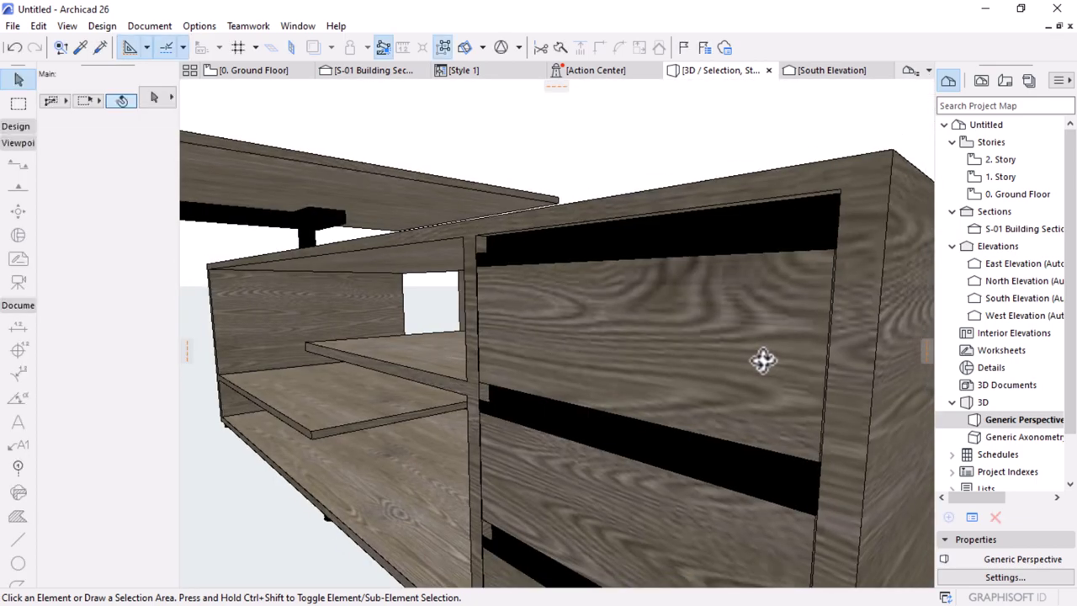
shift+middle_drag(762, 359, 414, 373)
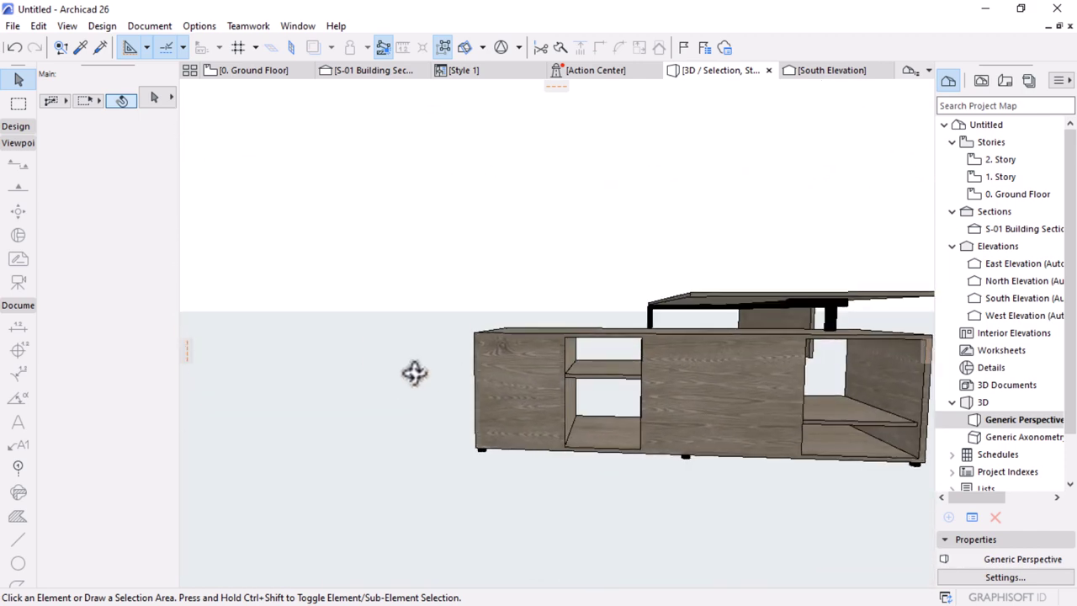
shift+middle_drag(596, 360, 519, 363)
scroll(473, 368, down, 5)
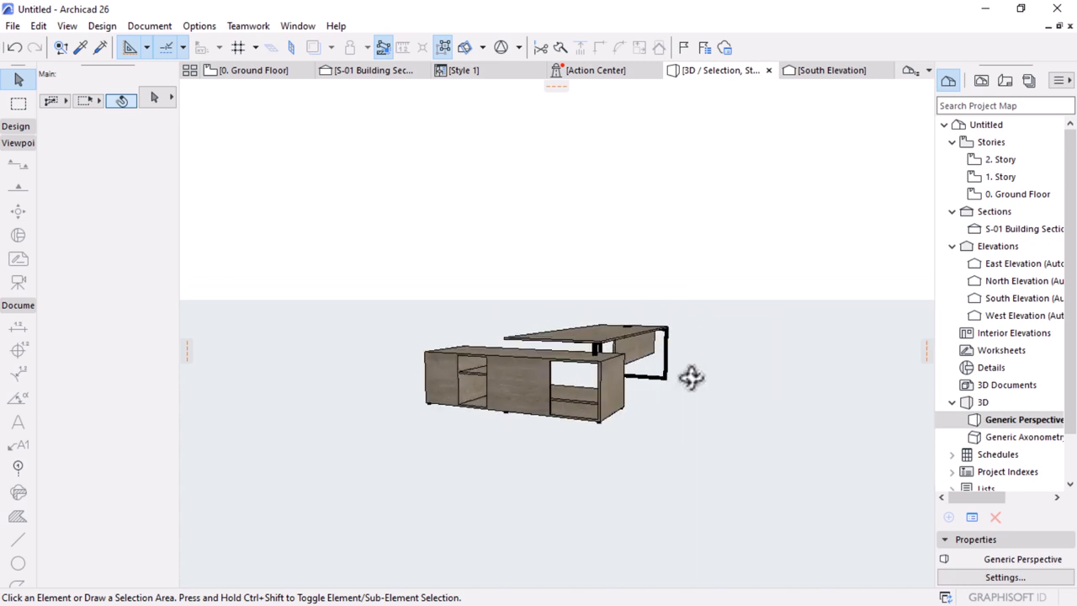
shift+middle_drag(690, 375, 586, 462)
scroll(650, 412, up, 3)
shift+middle_drag(650, 412, 651, 368)
Step: On the ground floor plan, place a Style 3 desk from the Cecil Nurse Office Furniture library above the Style 2 desk
click(240, 73)
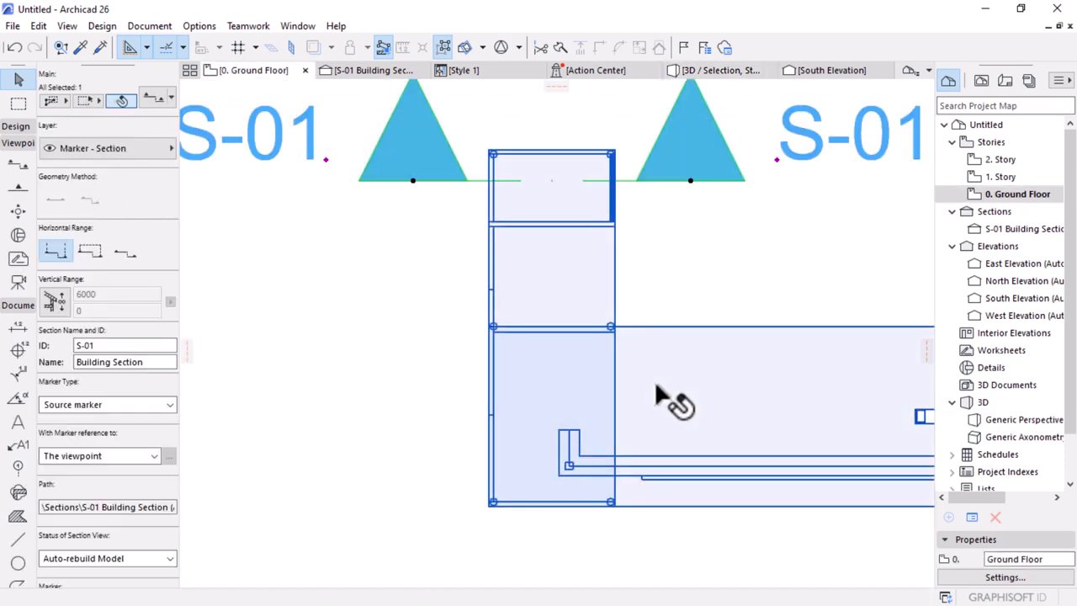
scroll(665, 378, down, 3)
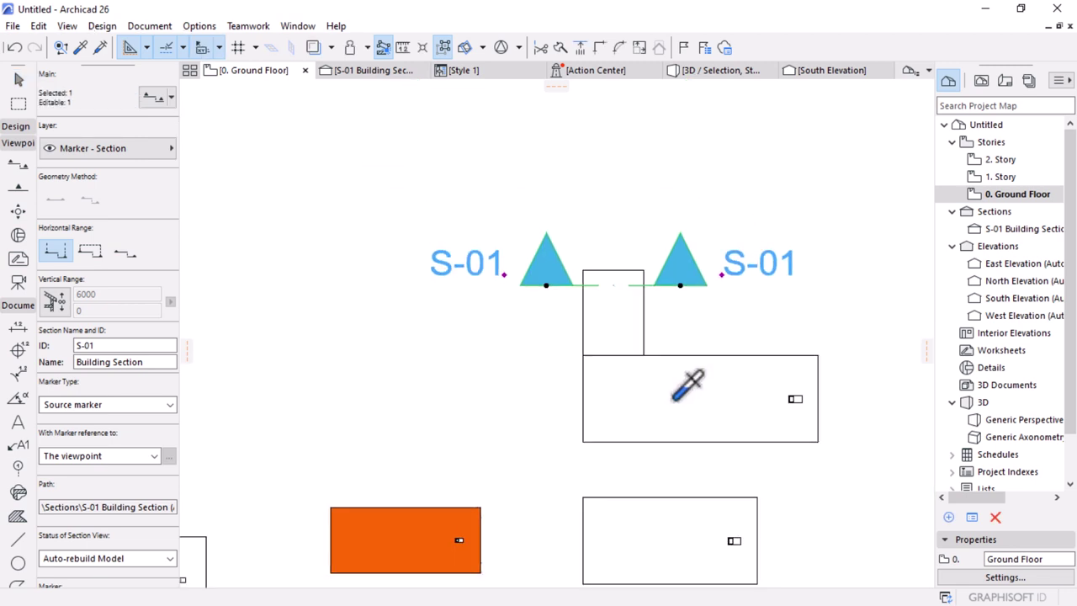
key(Escape)
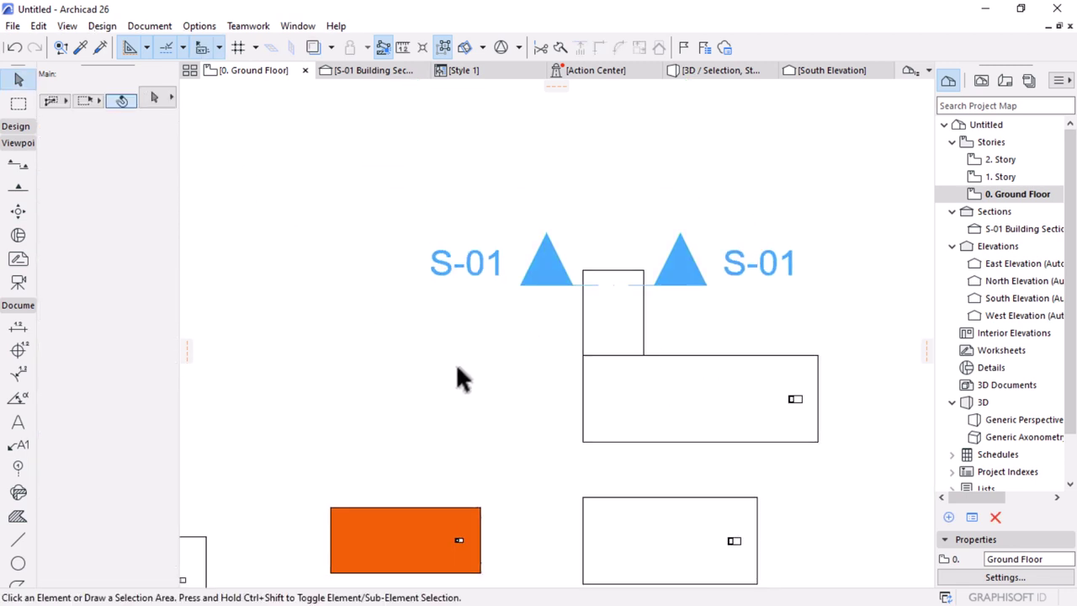
key(o)
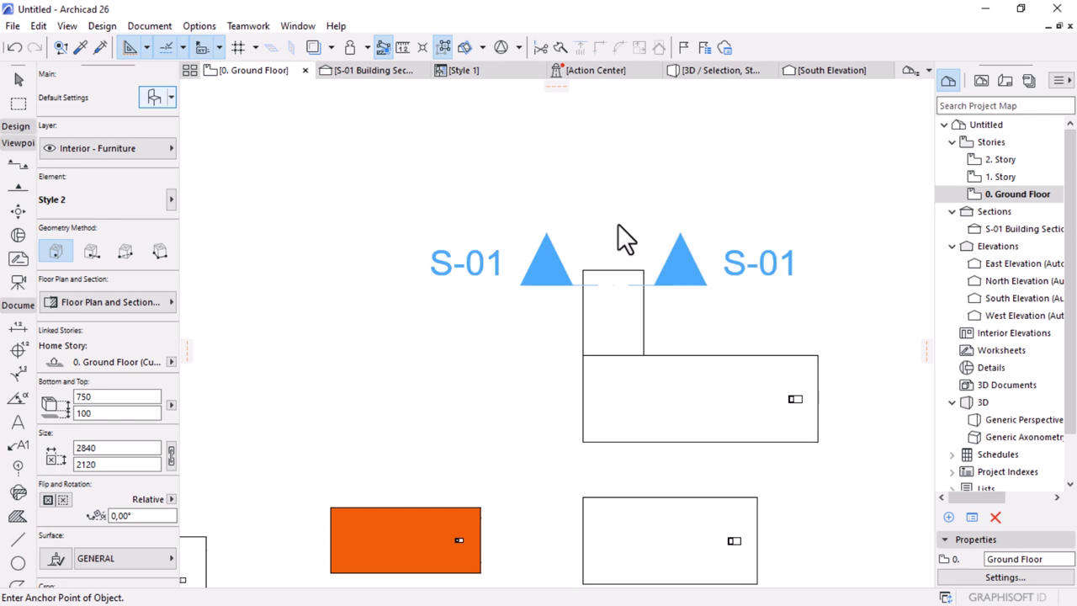
key(ctrl+t)
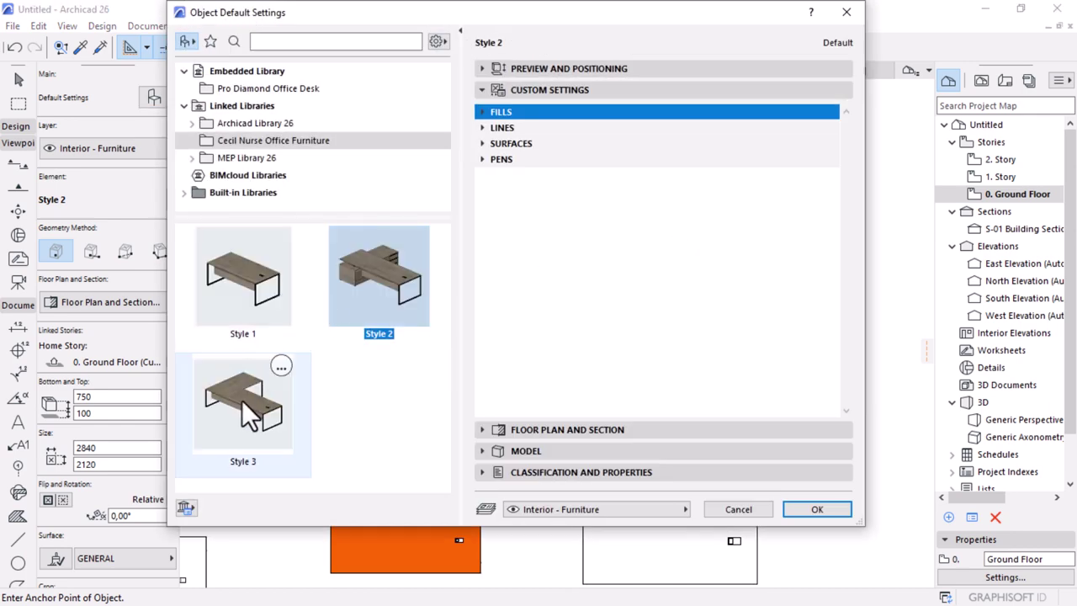
click(249, 412)
click(816, 509)
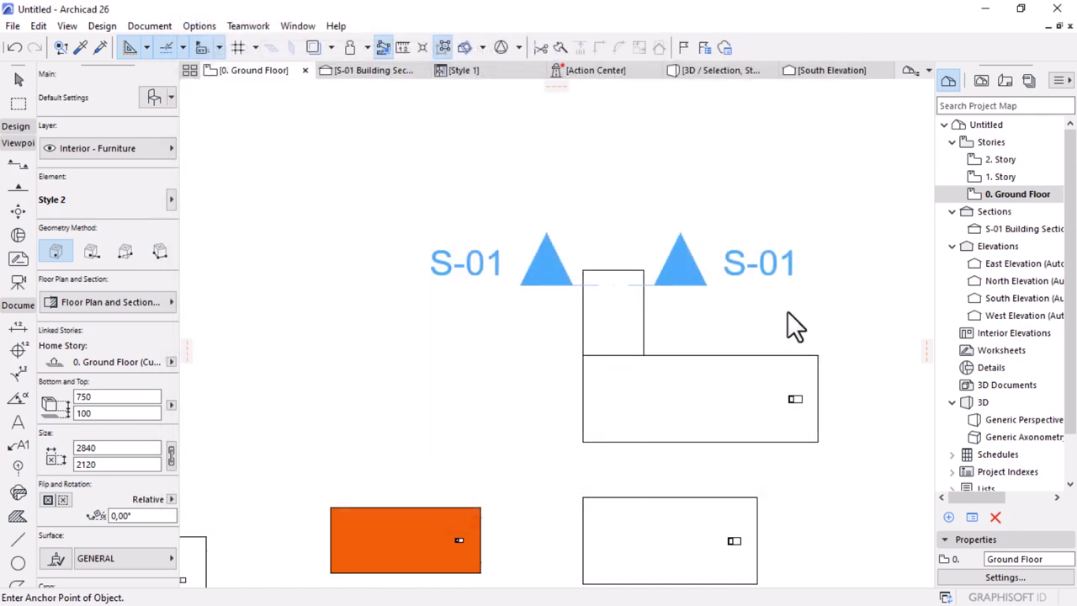
click(657, 190)
scroll(522, 318, down, 3)
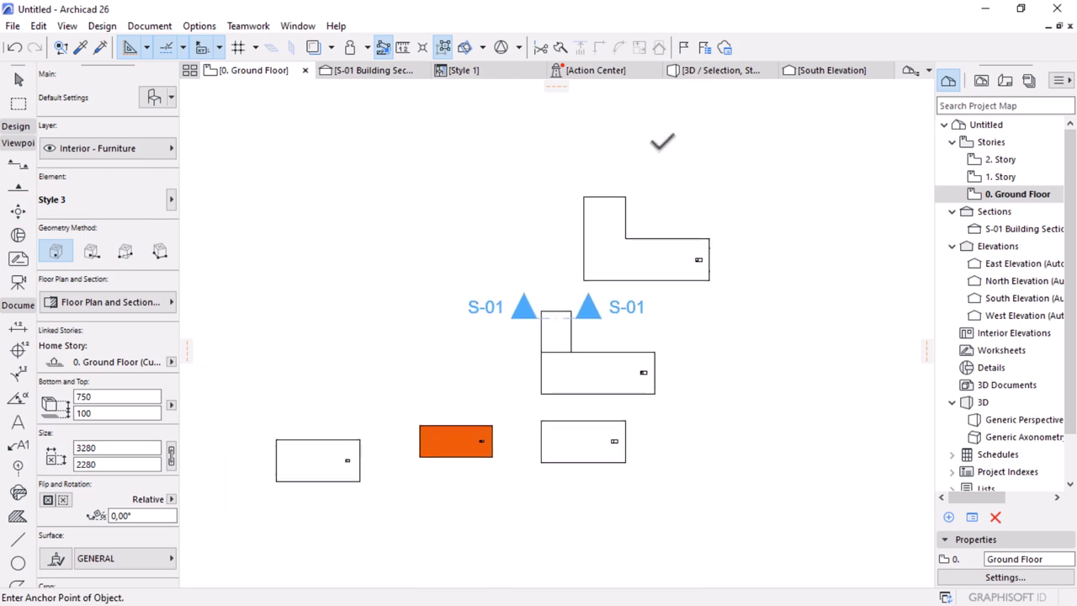
shift+click(713, 253)
click(18, 79)
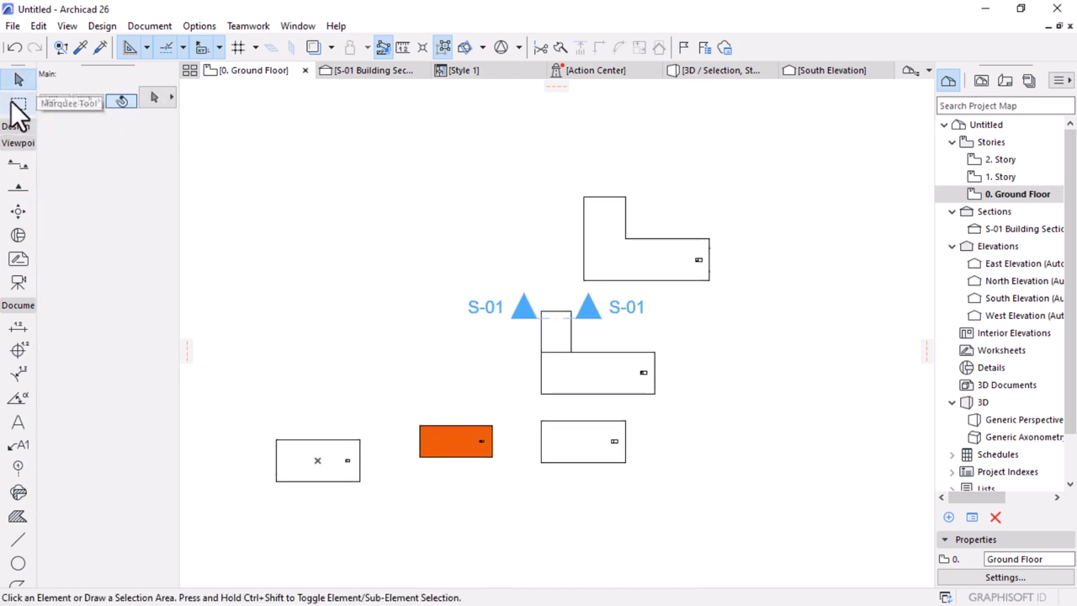
Step: Enclose the Style 3, Style 2 and nearest Style 1 desks in a marquee, compare them in 3D, and return to the ground floor plan
click(19, 103)
click(523, 180)
click(763, 502)
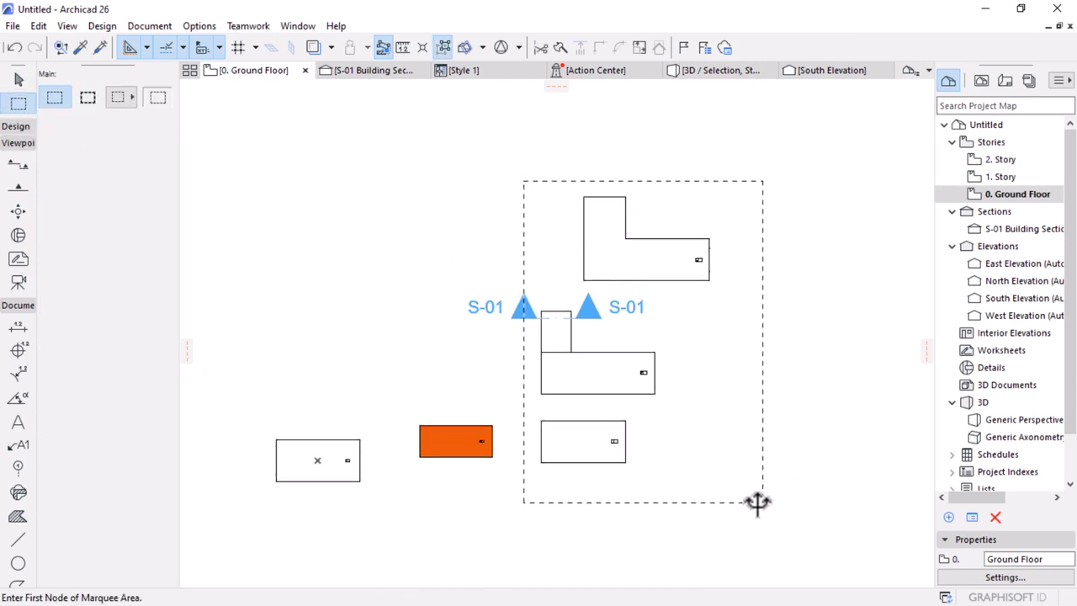
key(F5)
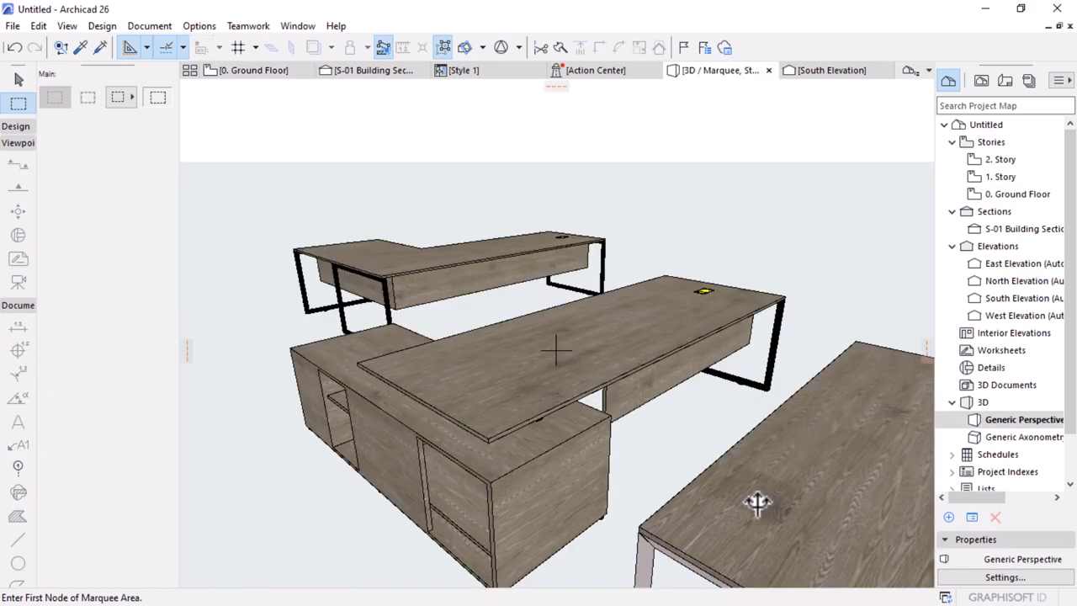
shift+middle_drag(757, 505, 539, 500)
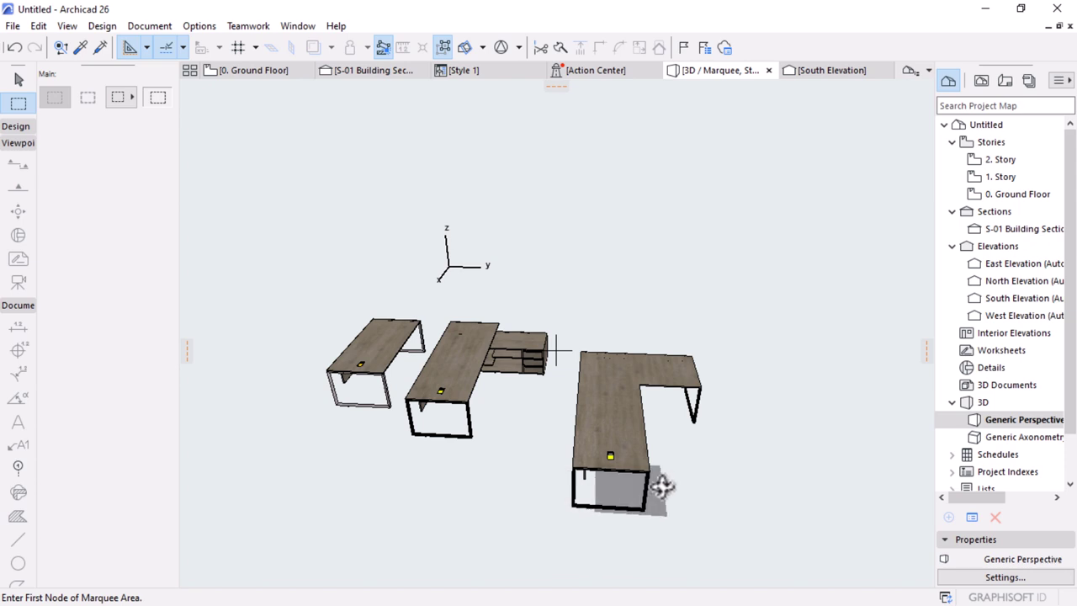
click(244, 71)
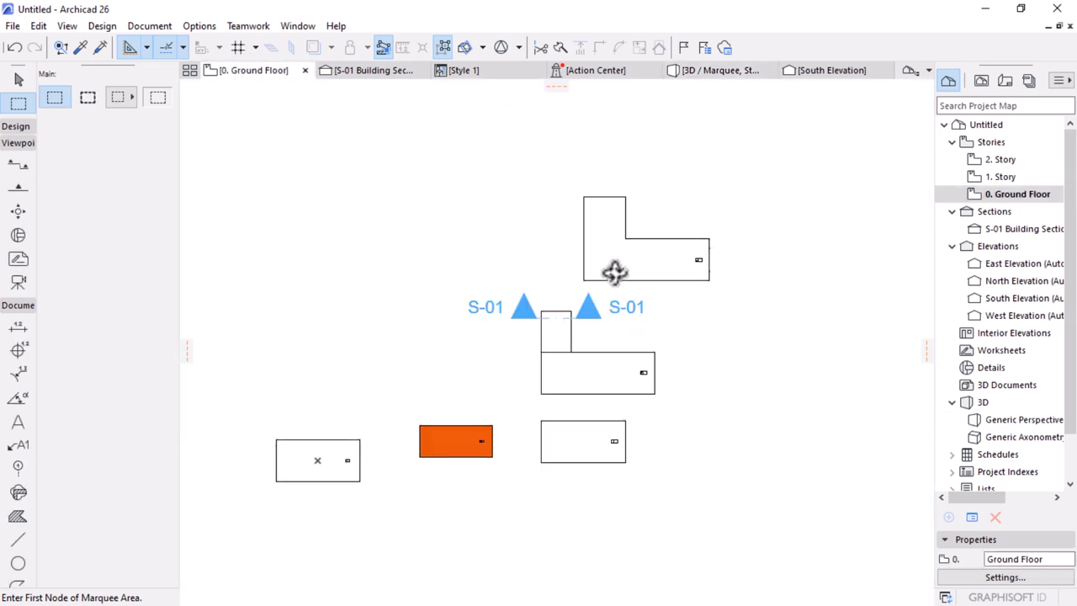